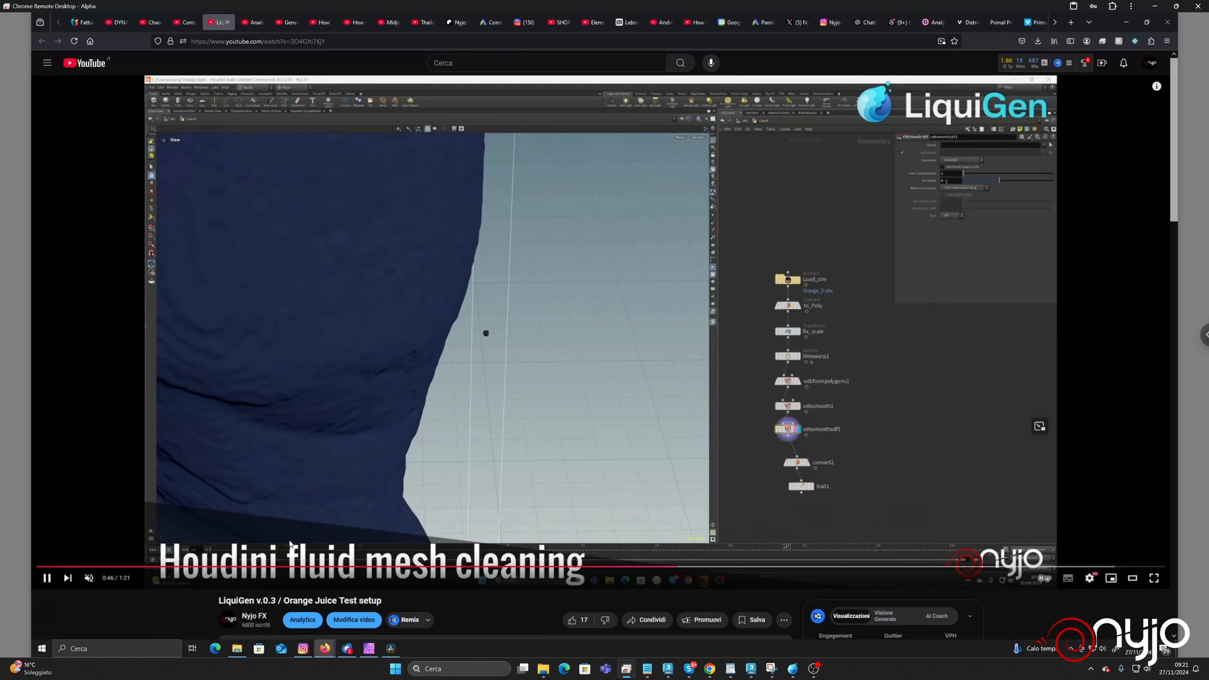
# Pause the reference video, switch to LiquiGen and play the bottle fluid simulation.
pyautogui.click(47, 578)
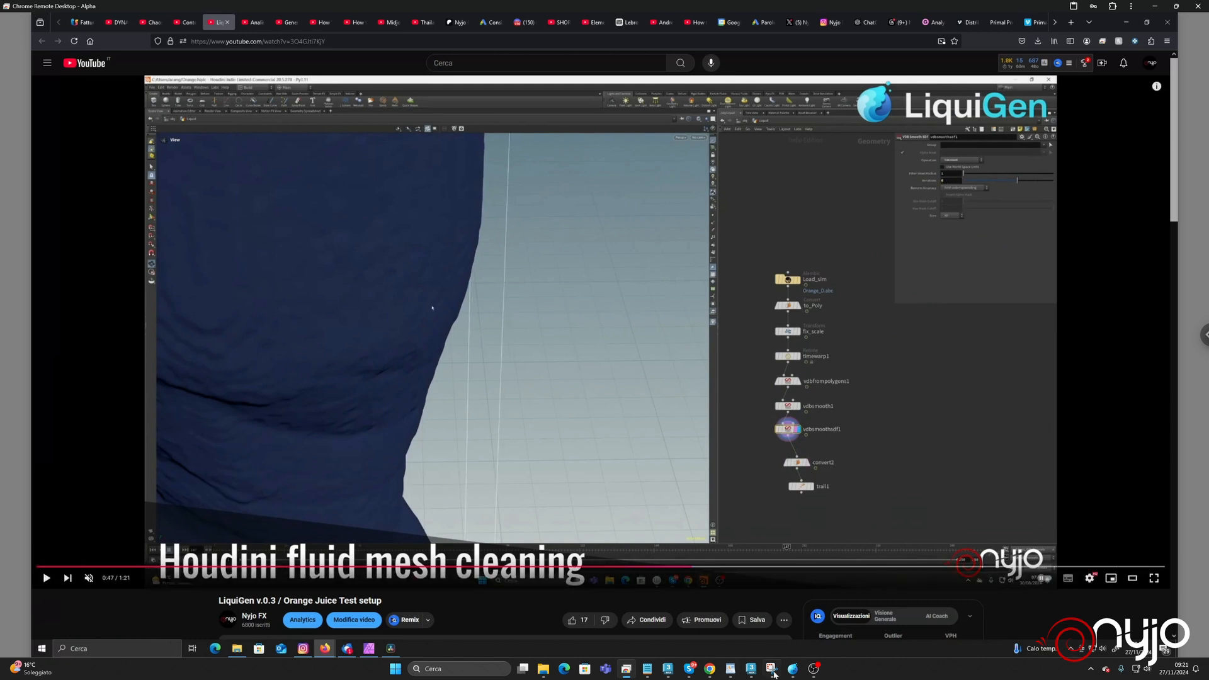
pyautogui.click(793, 668)
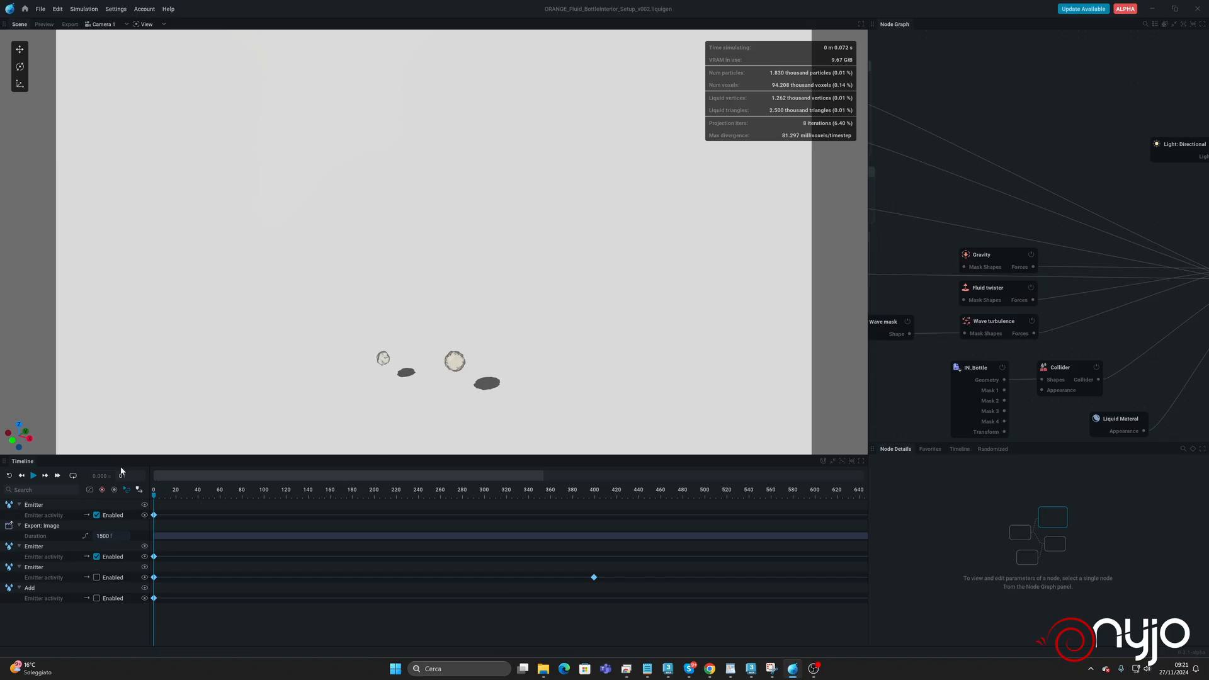
pyautogui.press('space')
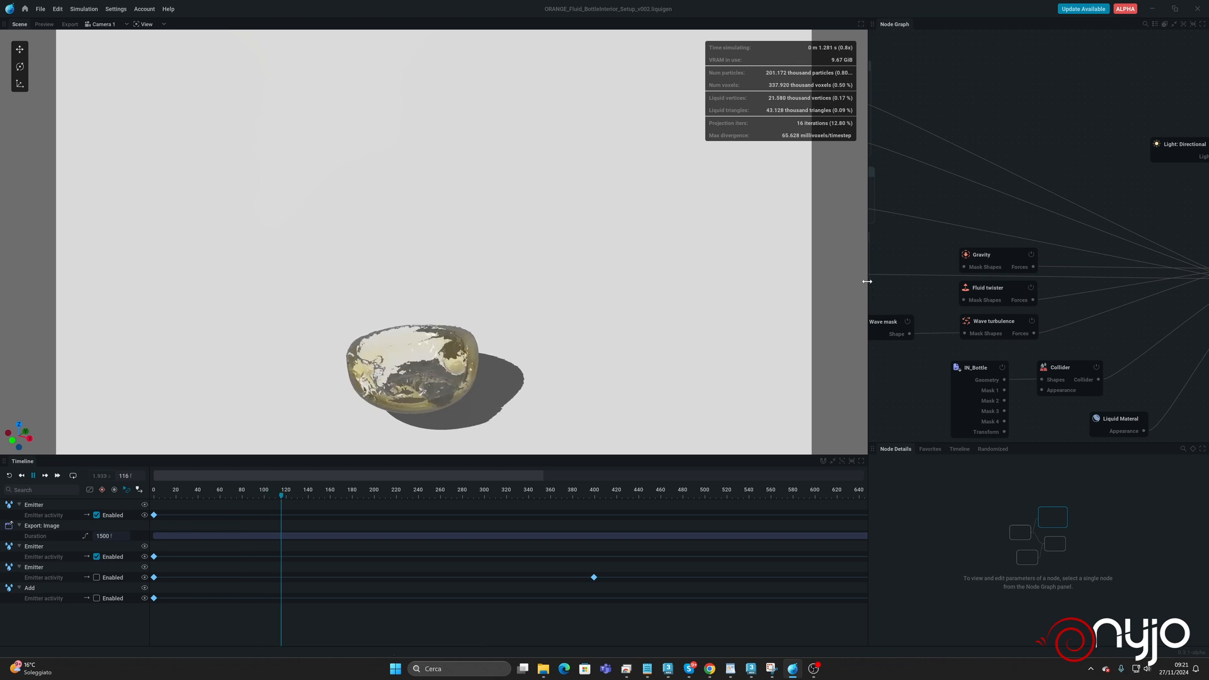
pyautogui.moveTo(865, 281); pyautogui.dragTo(677, 281)
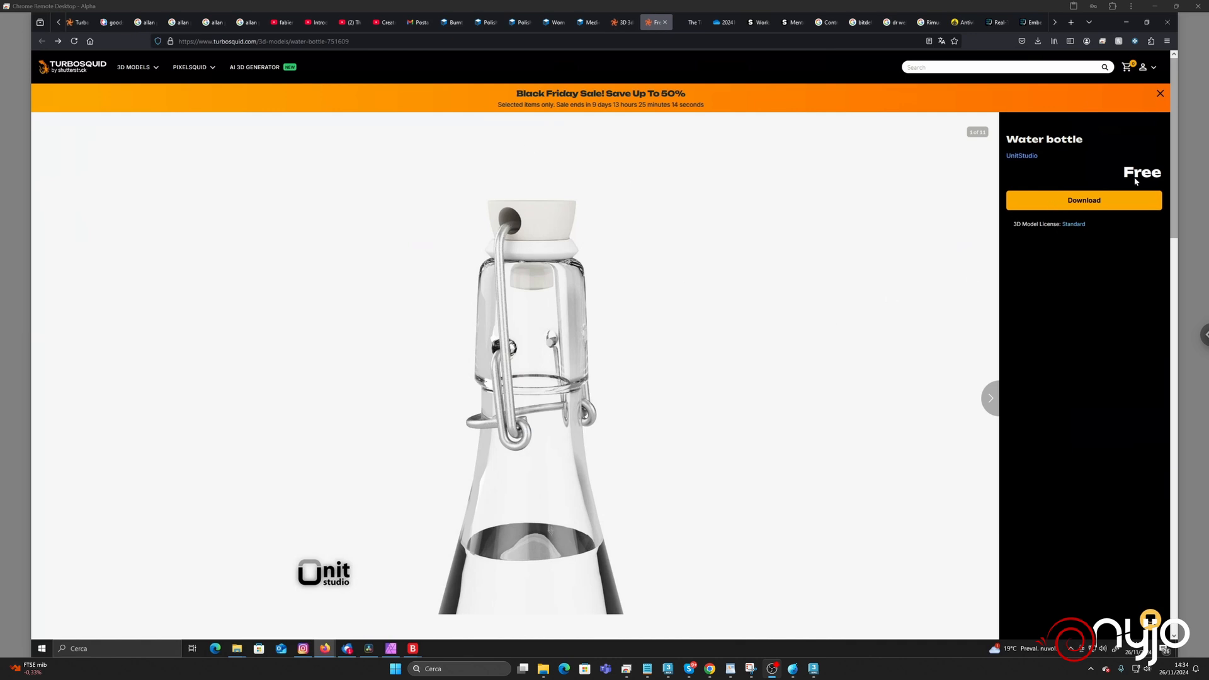
# Browse the preview images of the free Water bottle model on TurboSquid.
pyautogui.click(991, 399)
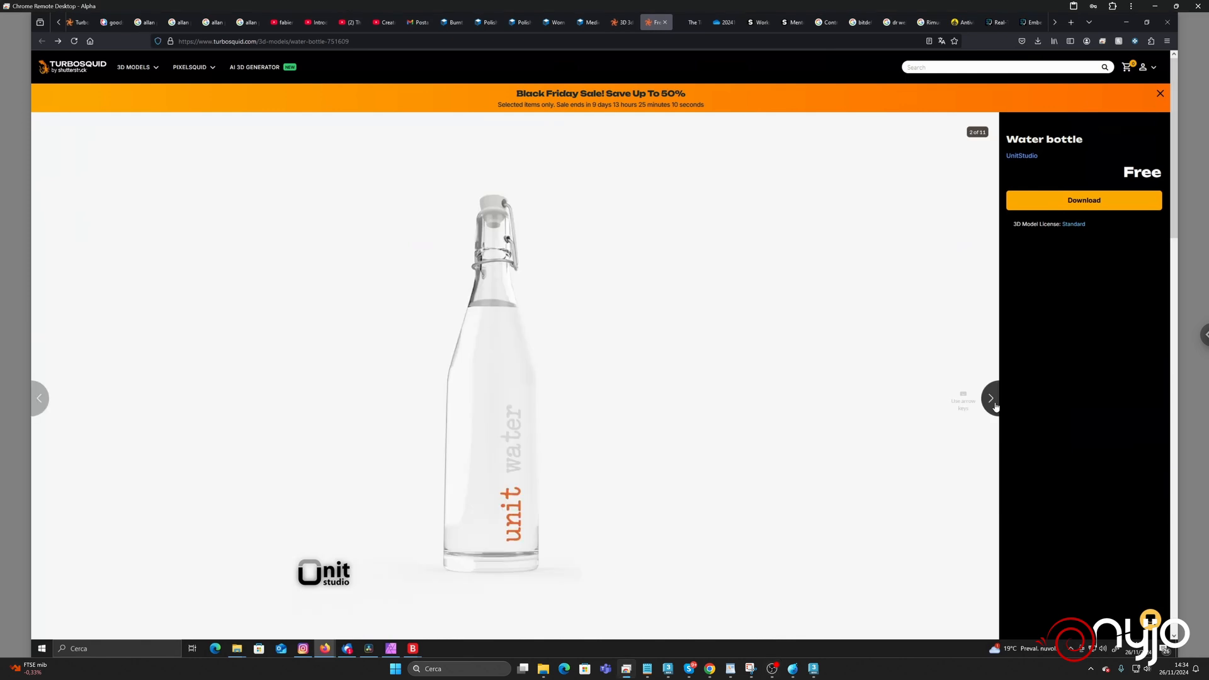
pyautogui.click(994, 406)
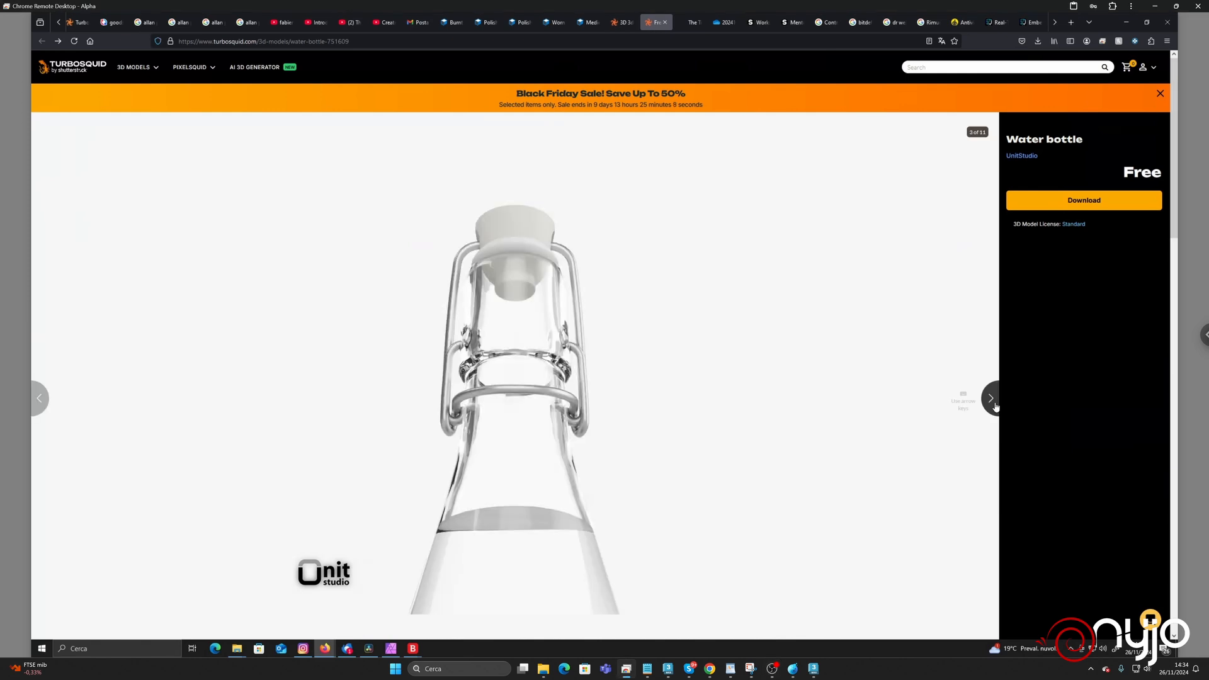
pyautogui.click(994, 406)
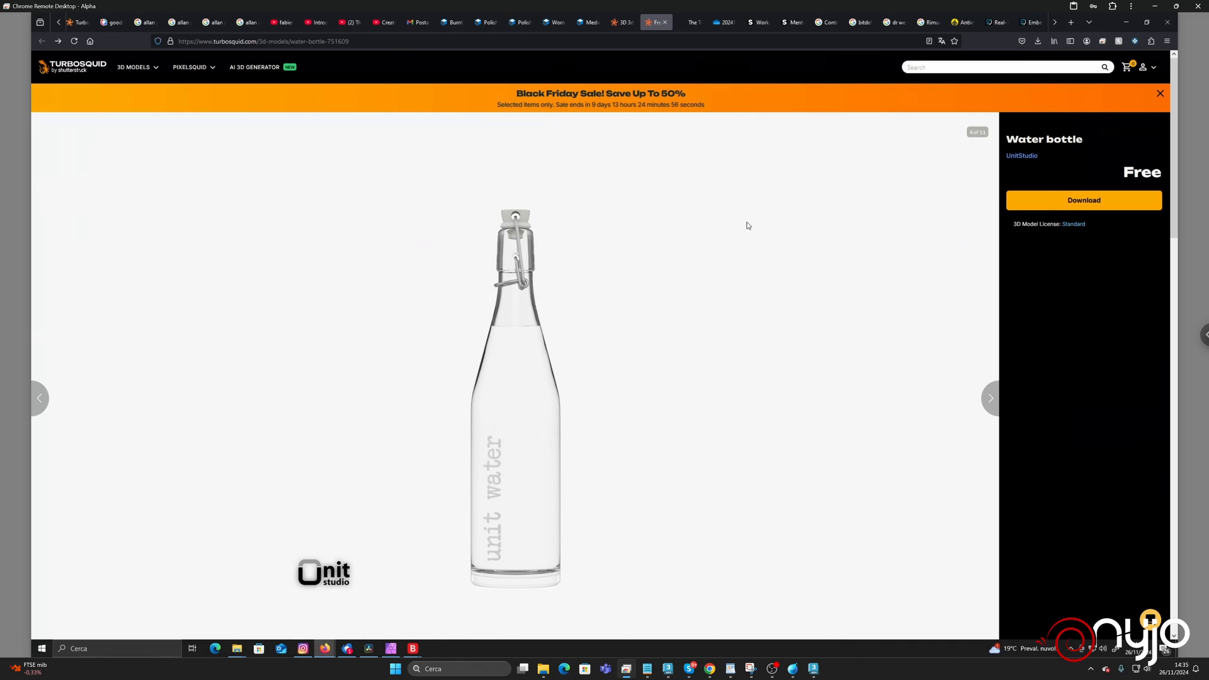
# Switch to 3ds Max and set the TurboSmooth iterations of BottleWater_Glass to 3.
pyautogui.click(814, 668)
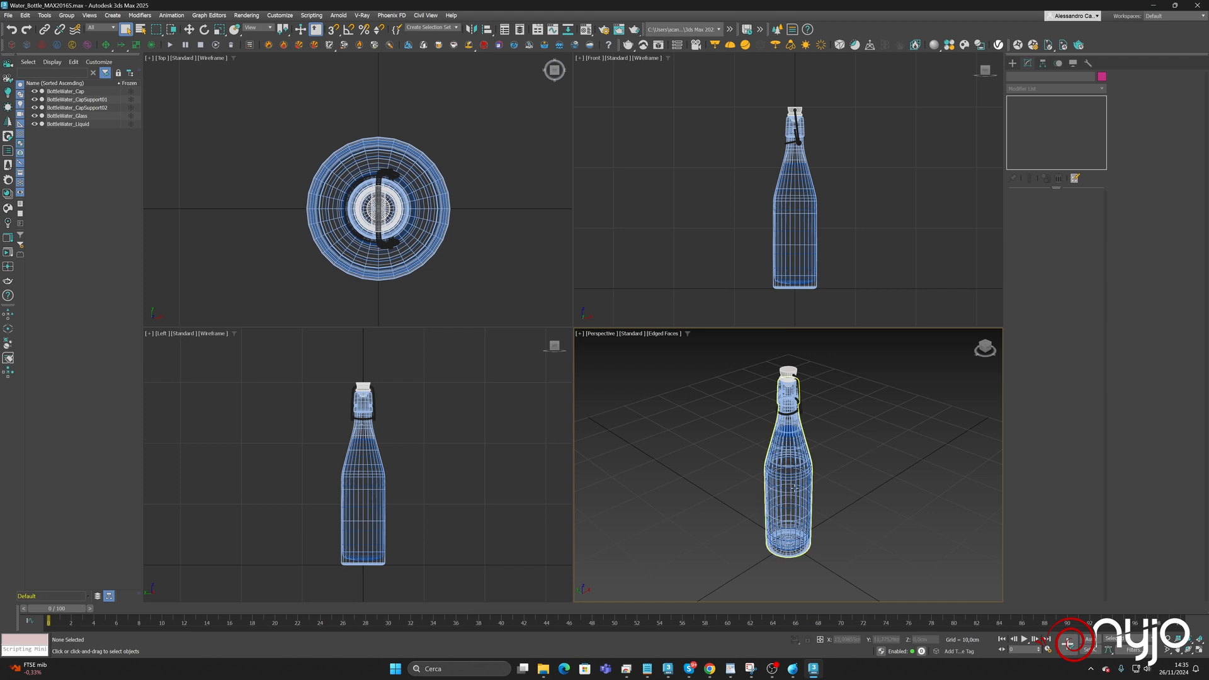
pyautogui.click(787, 441)
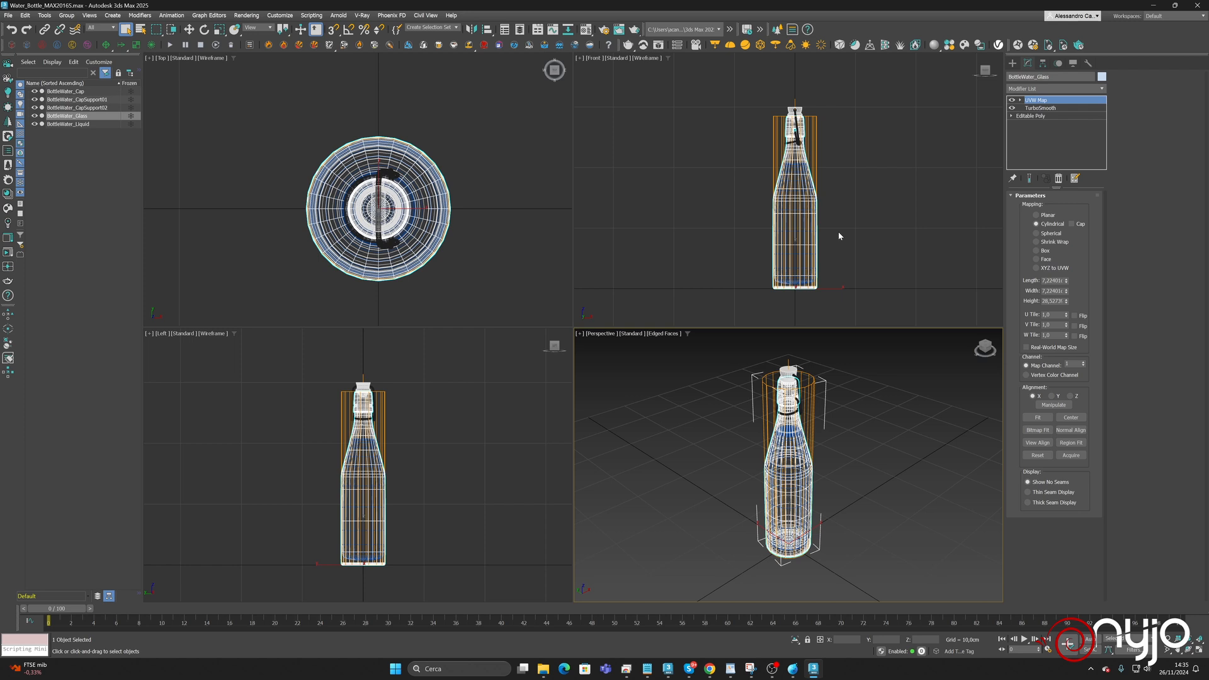
pyautogui.click(1074, 108)
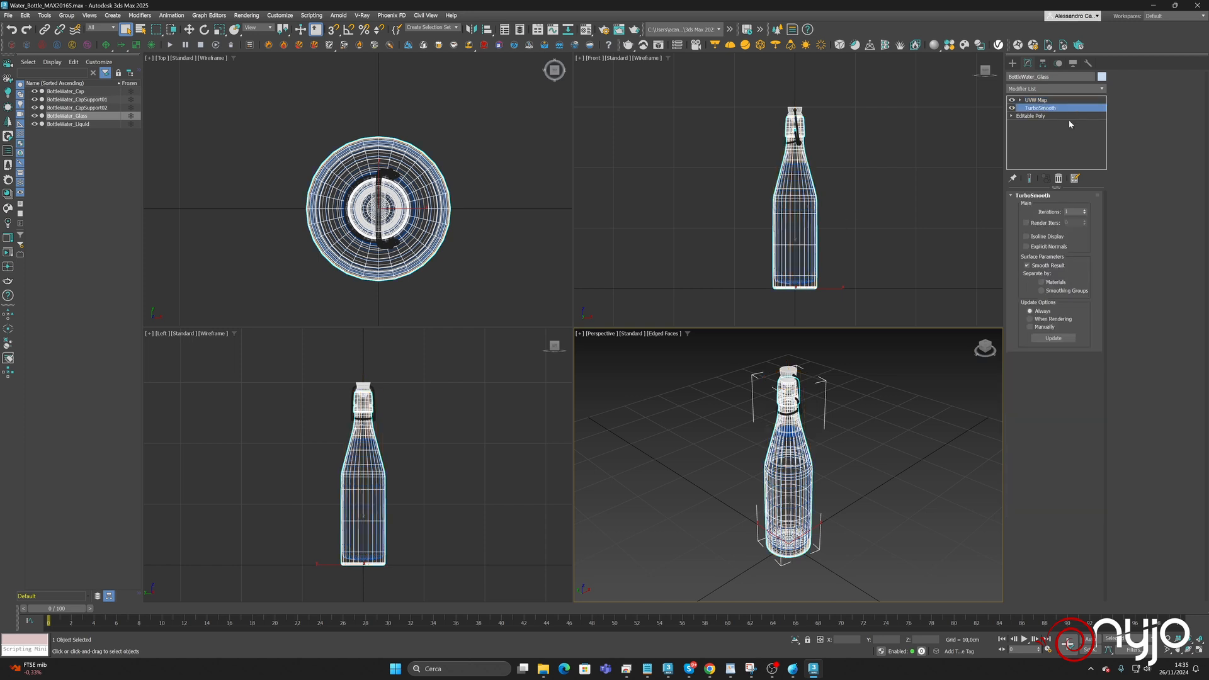
pyautogui.click(1084, 211)
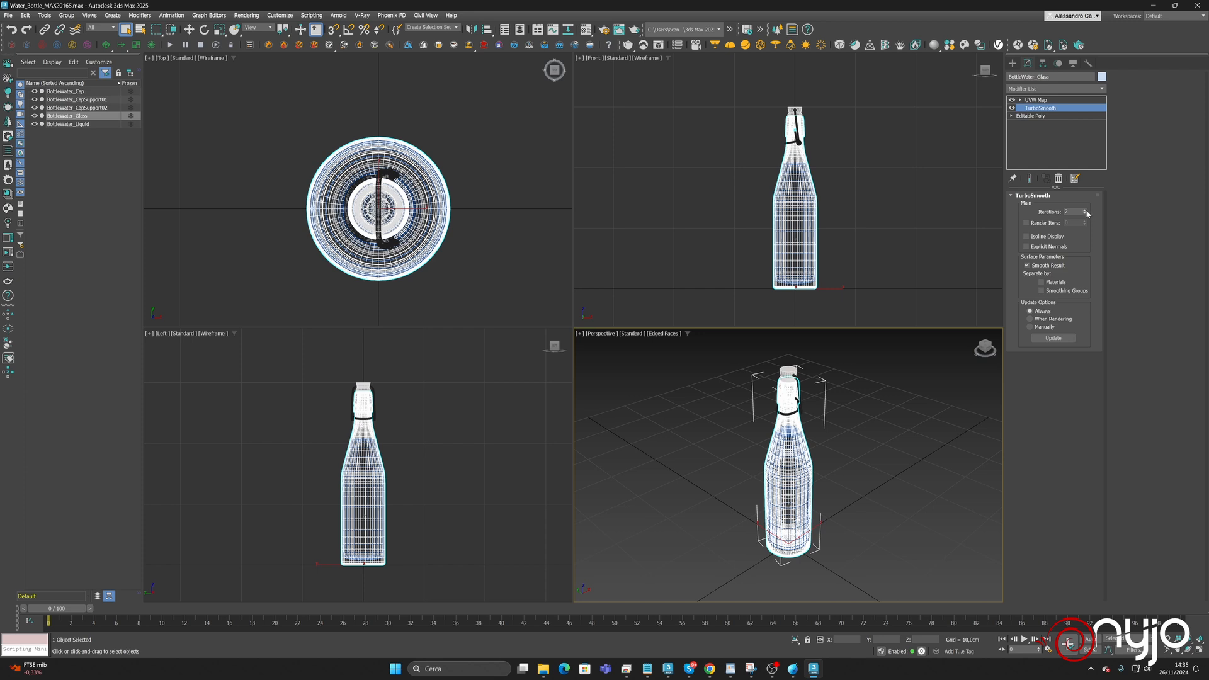
pyautogui.click(1084, 211)
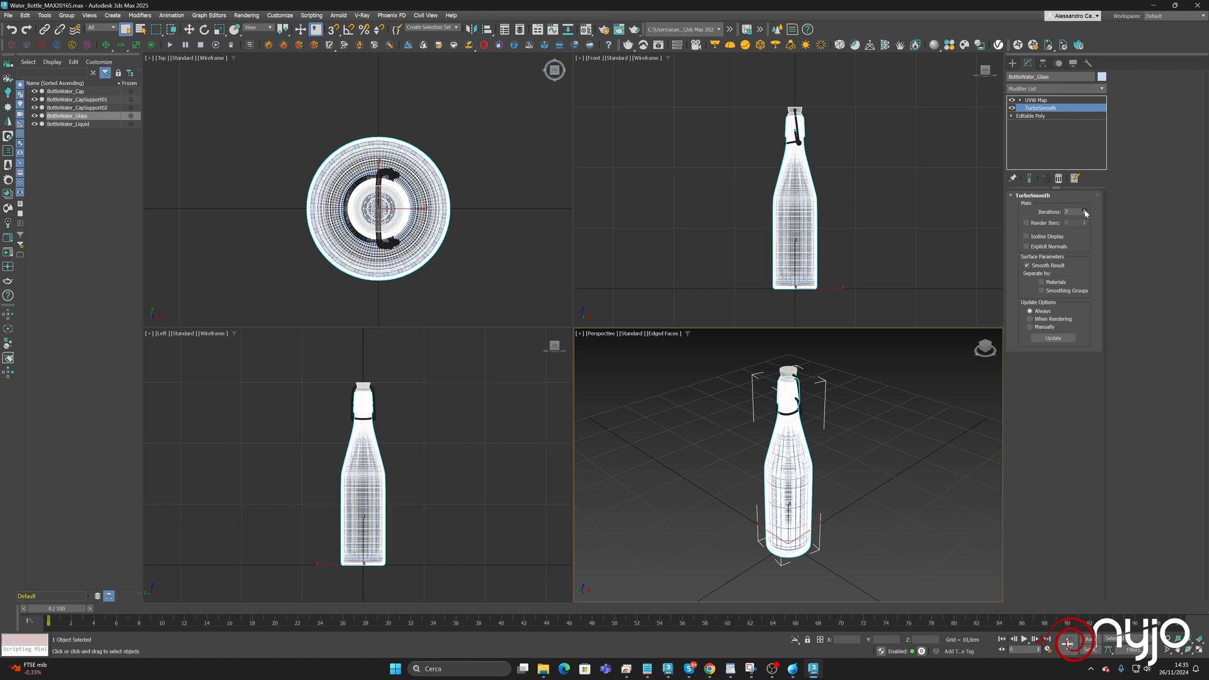
pyautogui.click(1036, 100)
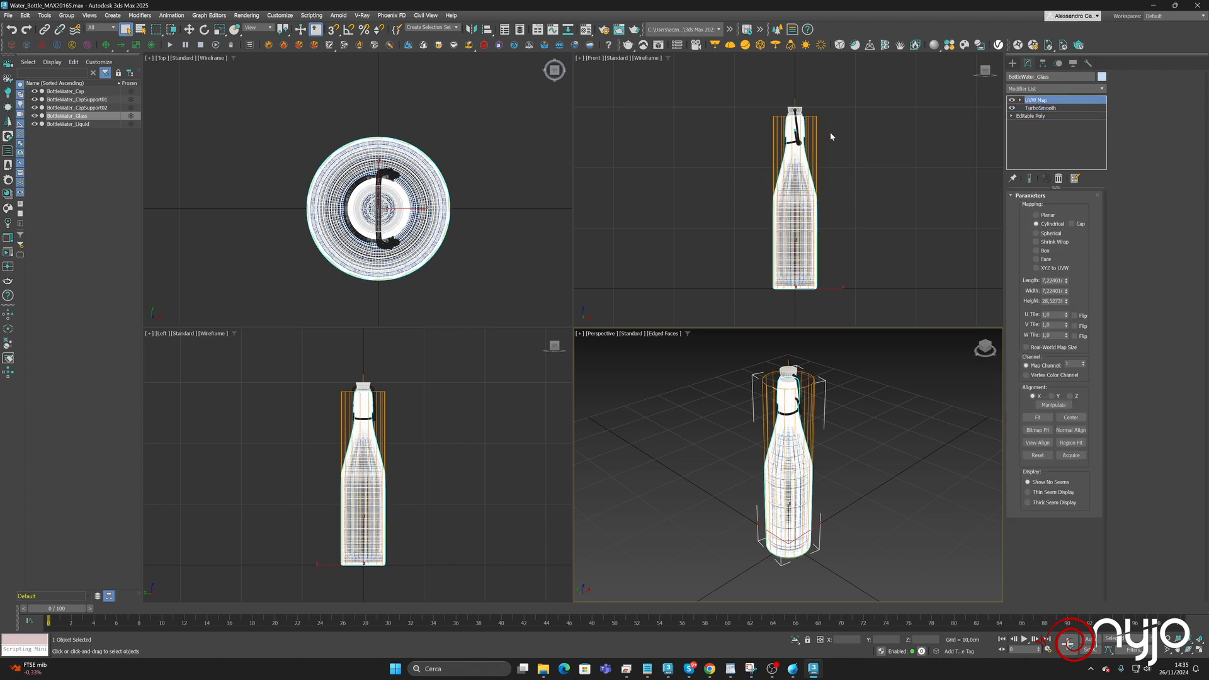
# Start exporting the selected bottle glass, and create and open a folder named Orange on the CACHE (D:) drive.
pyautogui.click(9, 15)
pyautogui.moveTo(39, 170)
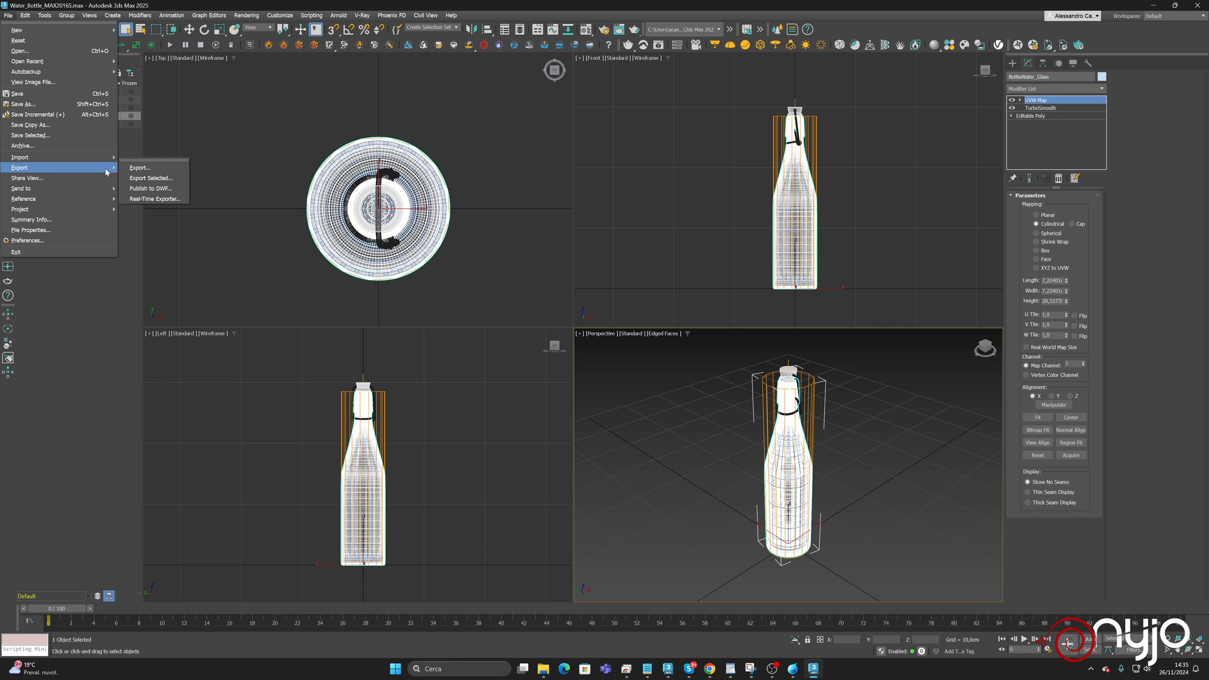
pyautogui.click(153, 176)
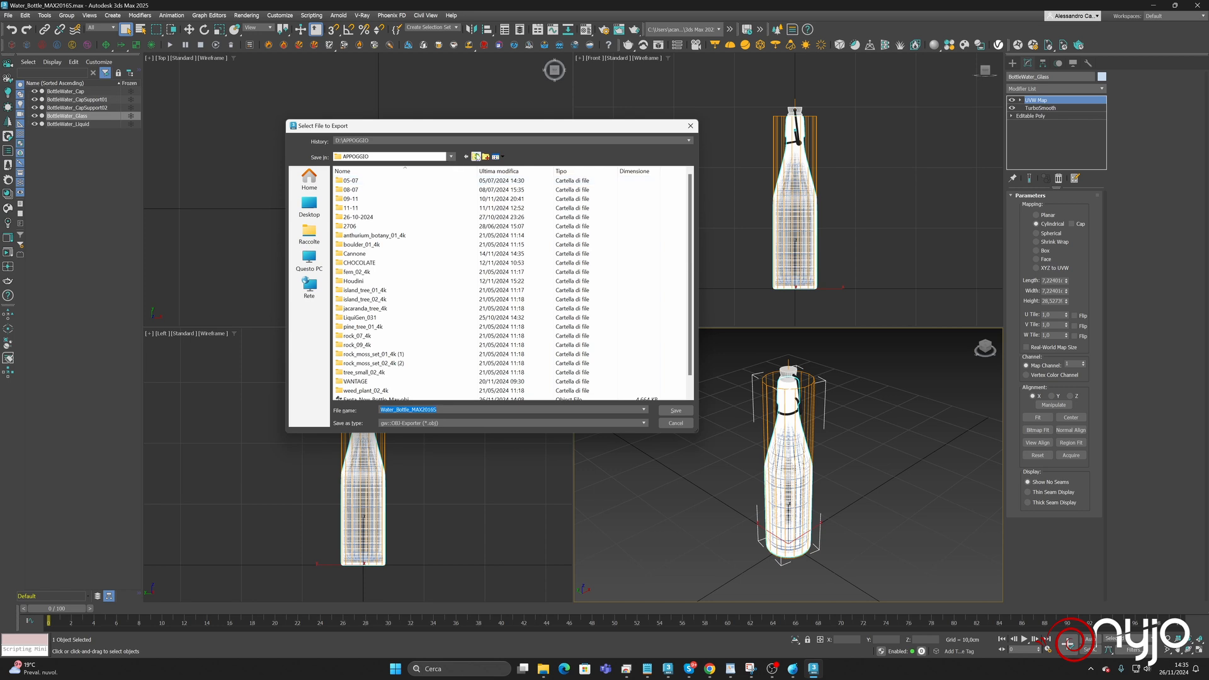
pyautogui.click(476, 156)
pyautogui.click(486, 157)
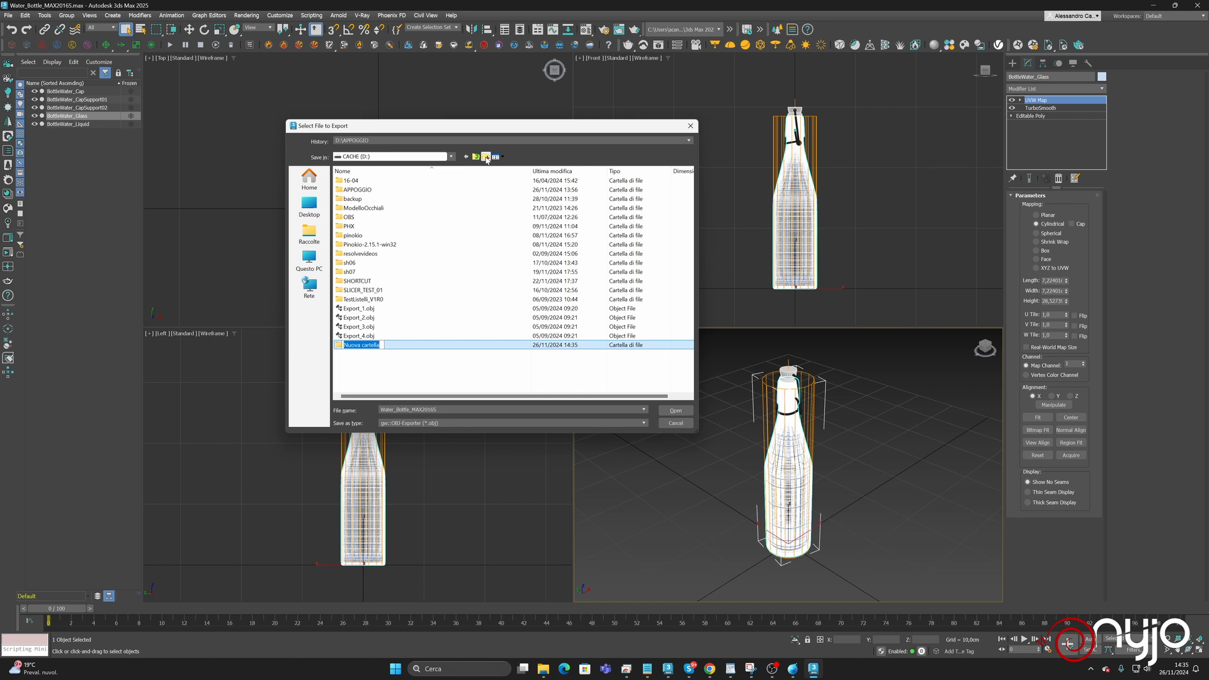
pyautogui.write('Orange')
pyautogui.press('Return')
pyautogui.press('Return')
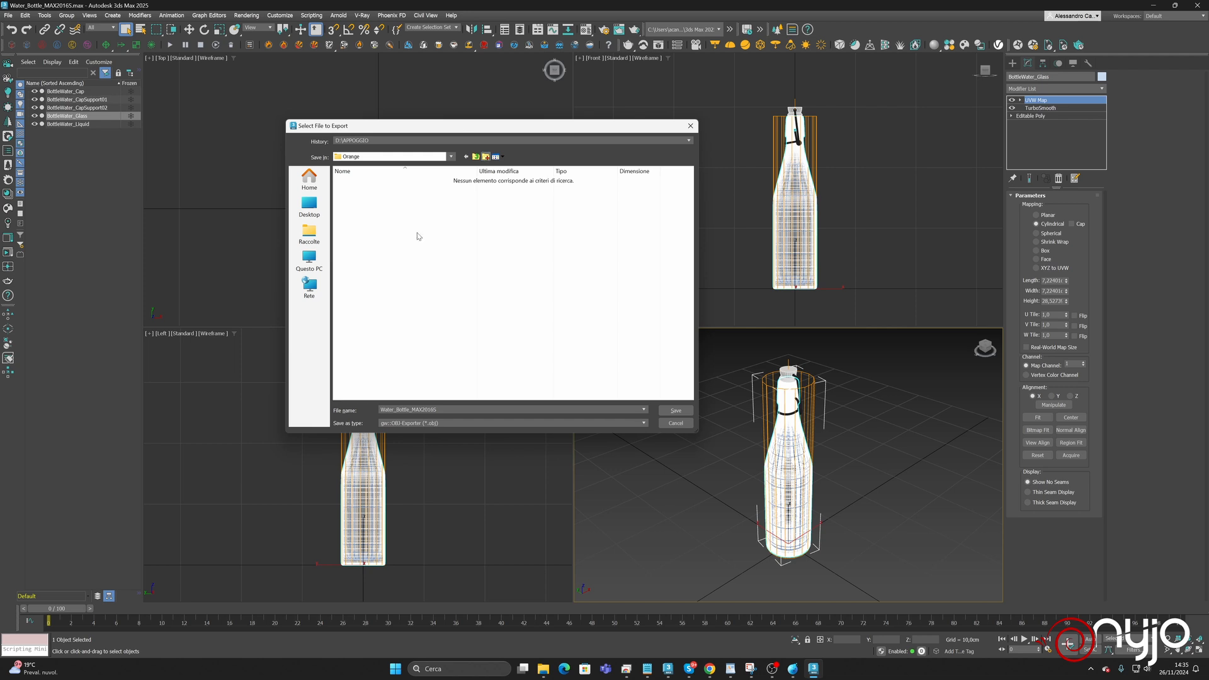
# Create a subfolder named Assets inside the Orange folder and open it.
pyautogui.click(485, 156)
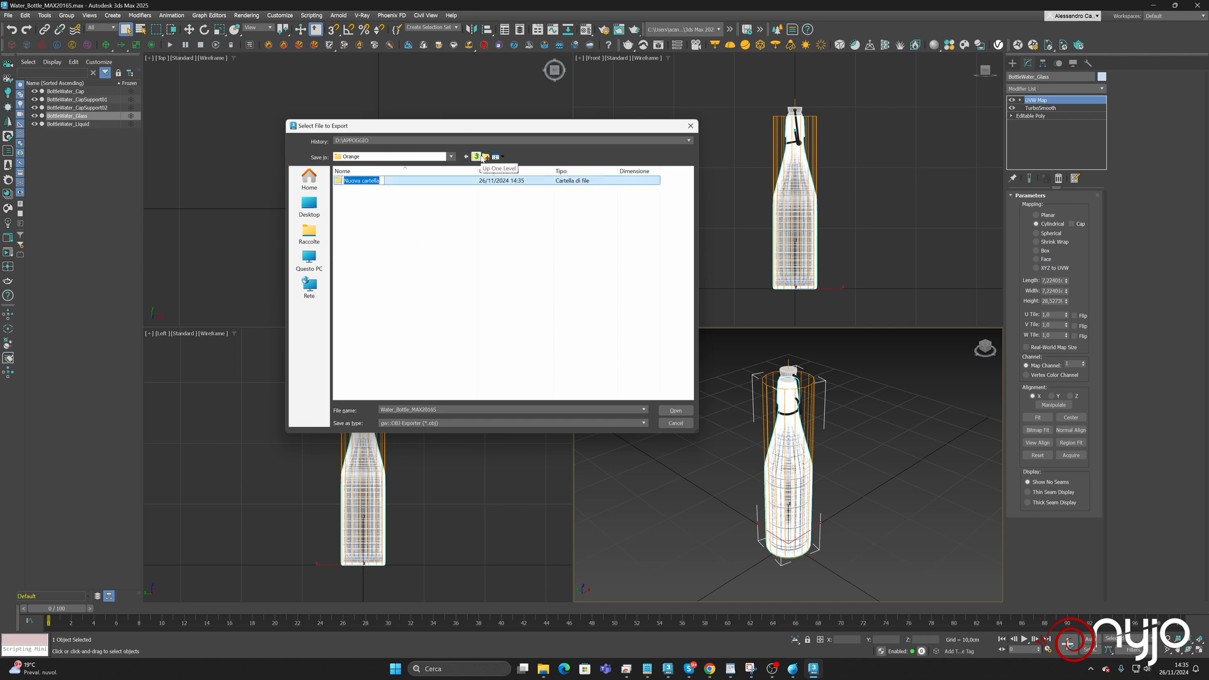
pyautogui.write('Assets')
pyautogui.press('Return')
pyautogui.press('Return')
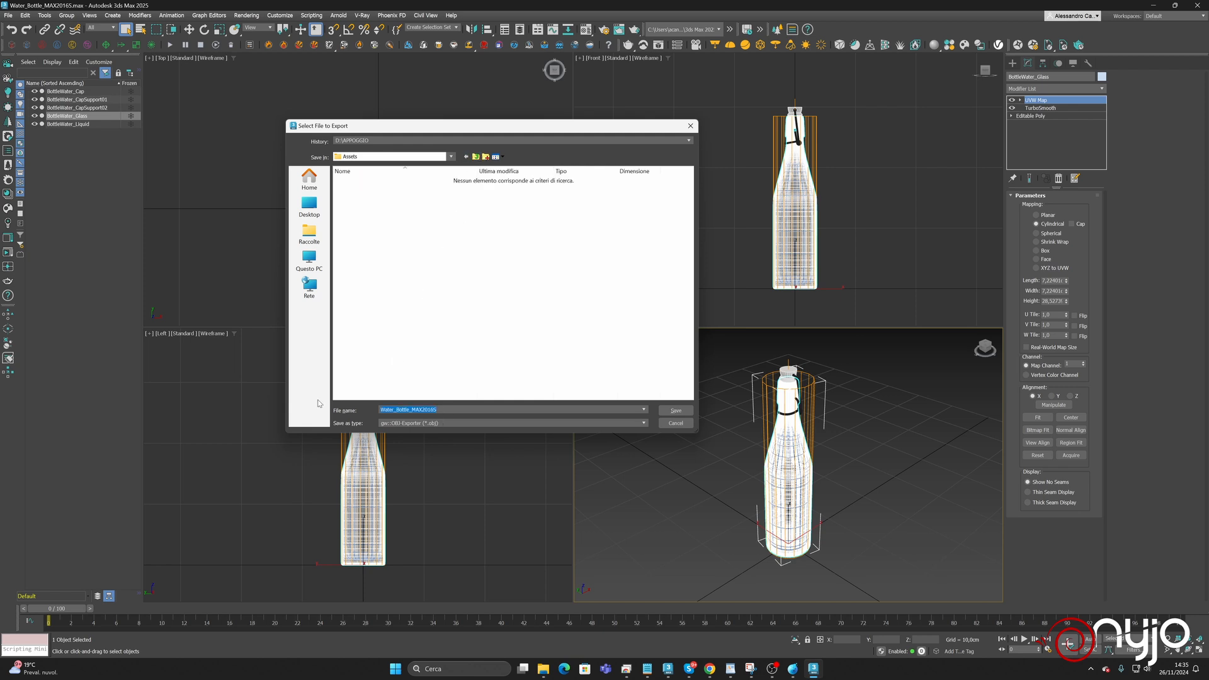
# Name the bottle file and export it as OBJ into the Assets folder with the default export options.
pyautogui.write('Bottle')
pyautogui.press('Return')
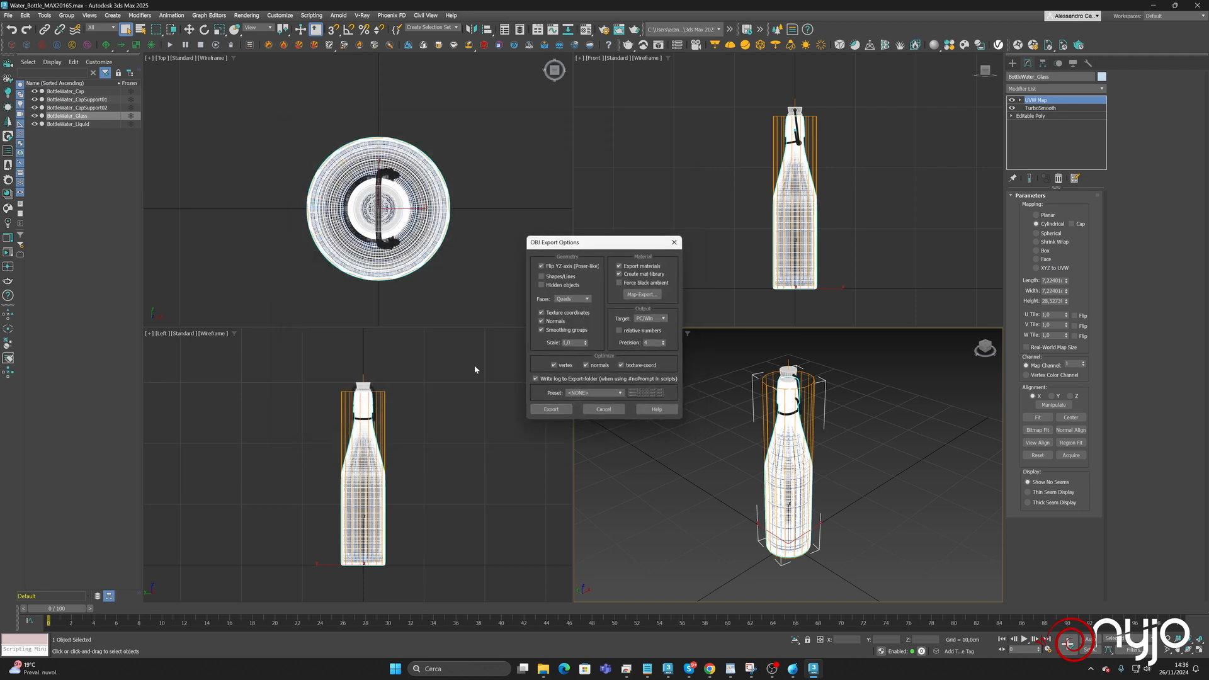
pyautogui.click(553, 410)
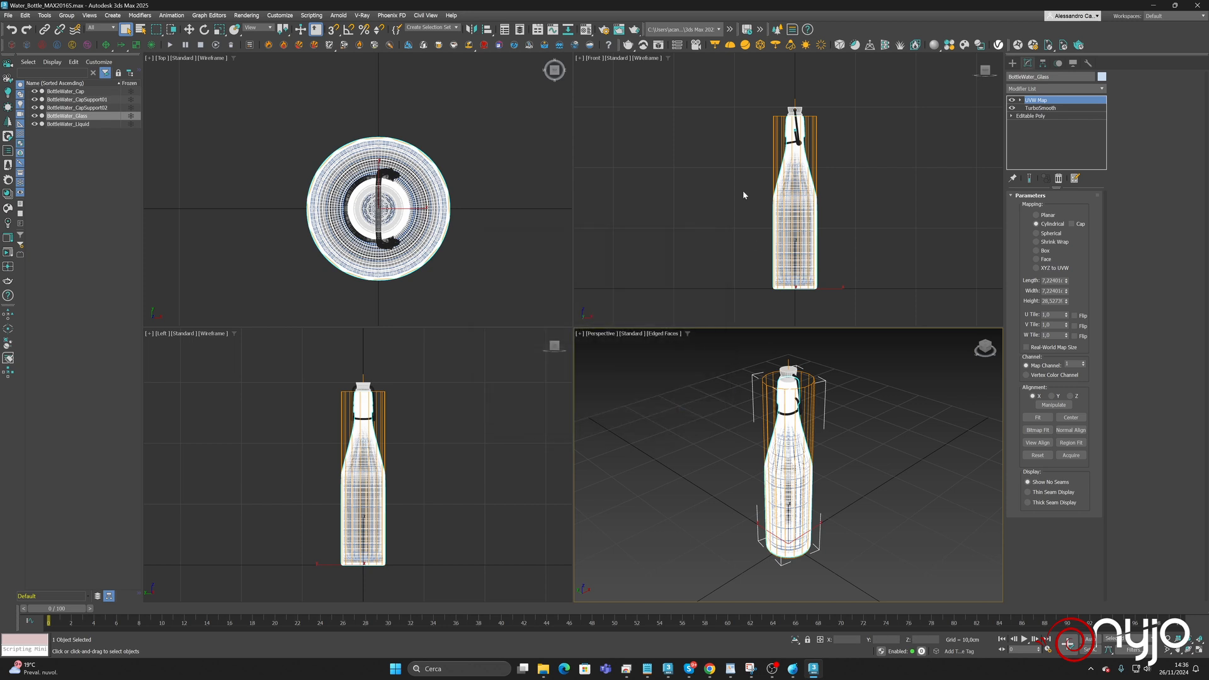
# Launch LiquiGen and discard the recovery file from the previous session.
pyautogui.press('super')
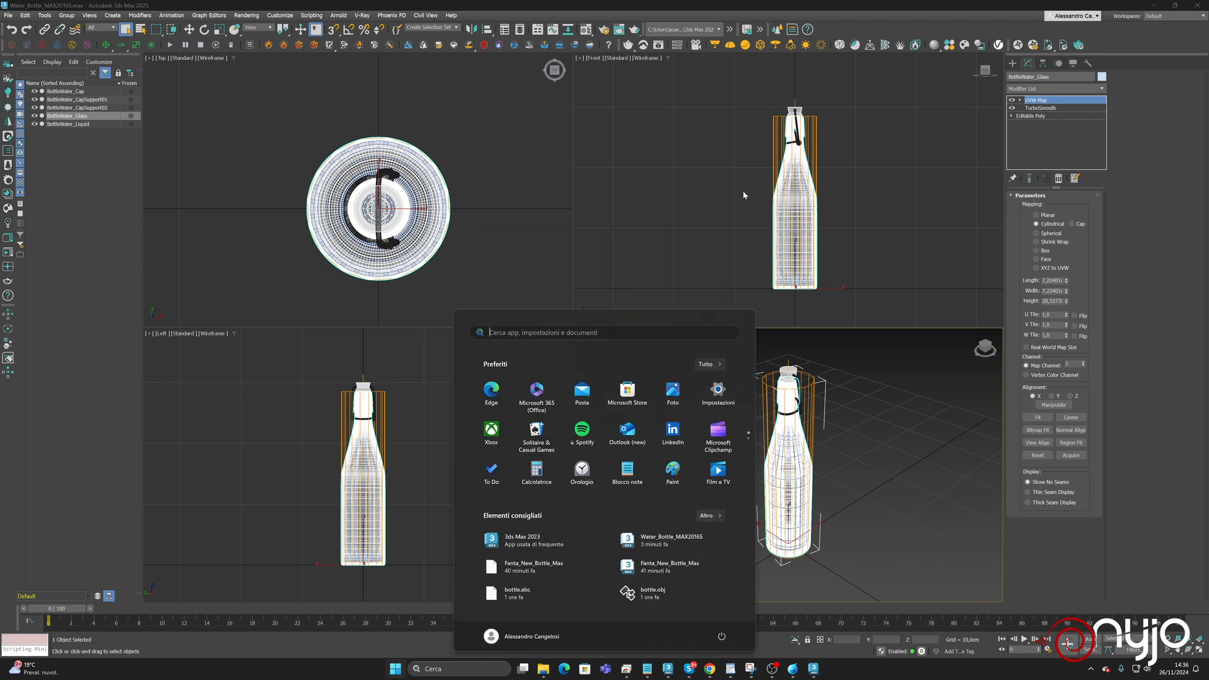
pyautogui.write('li')
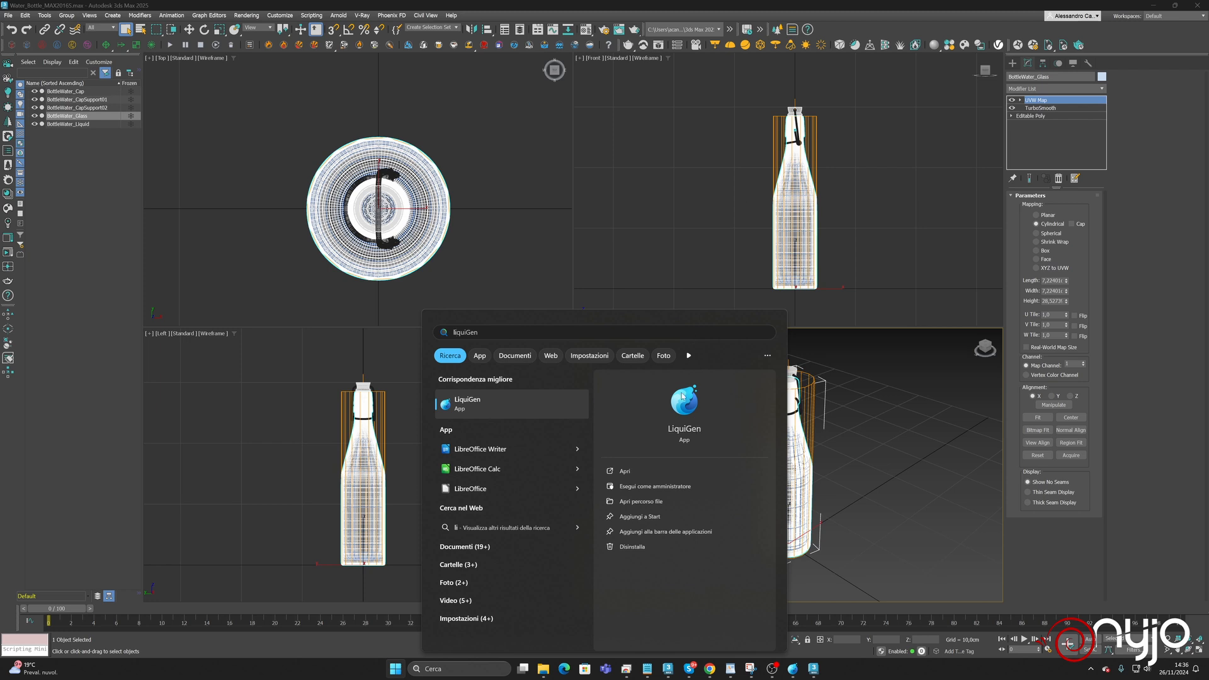
pyautogui.press('Return')
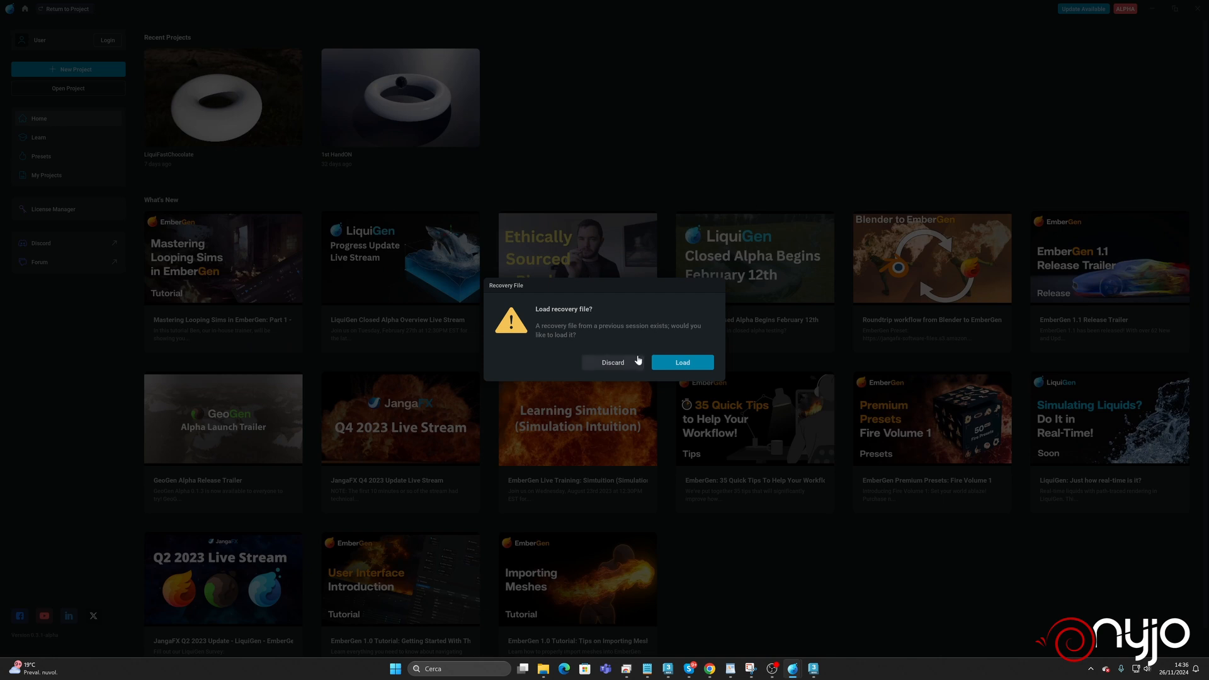
pyautogui.click(606, 364)
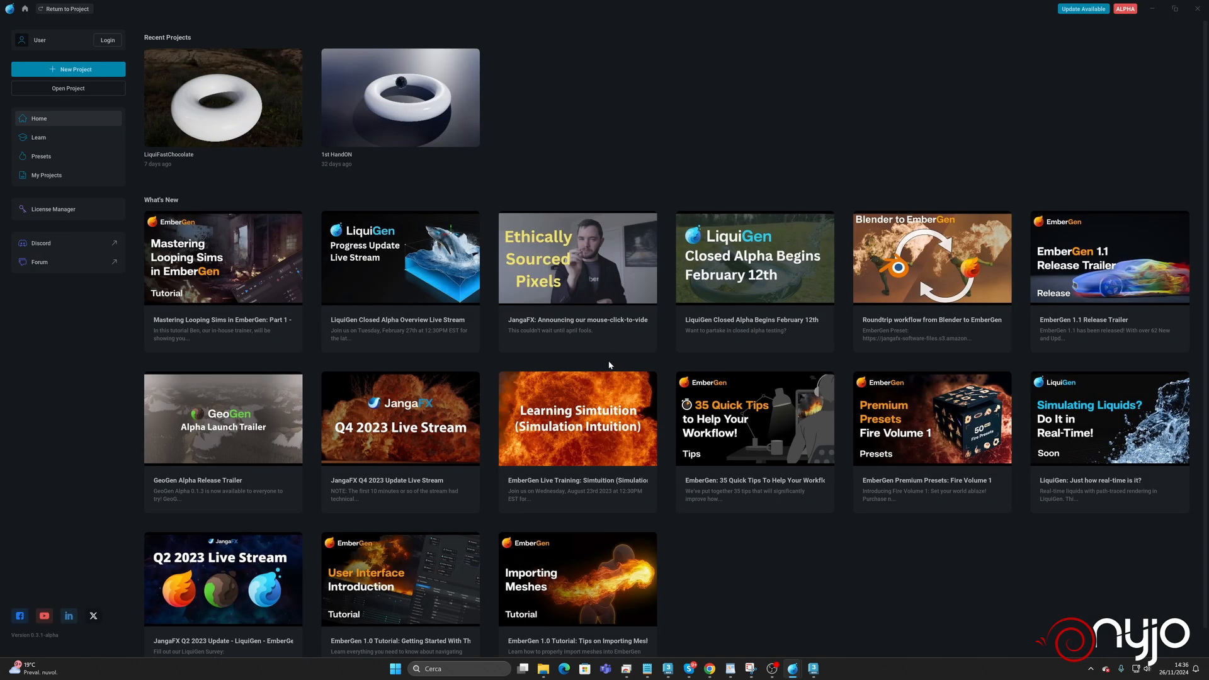
# Create a new project and stop and reset its default simulation to frame 0.
pyautogui.click(87, 74)
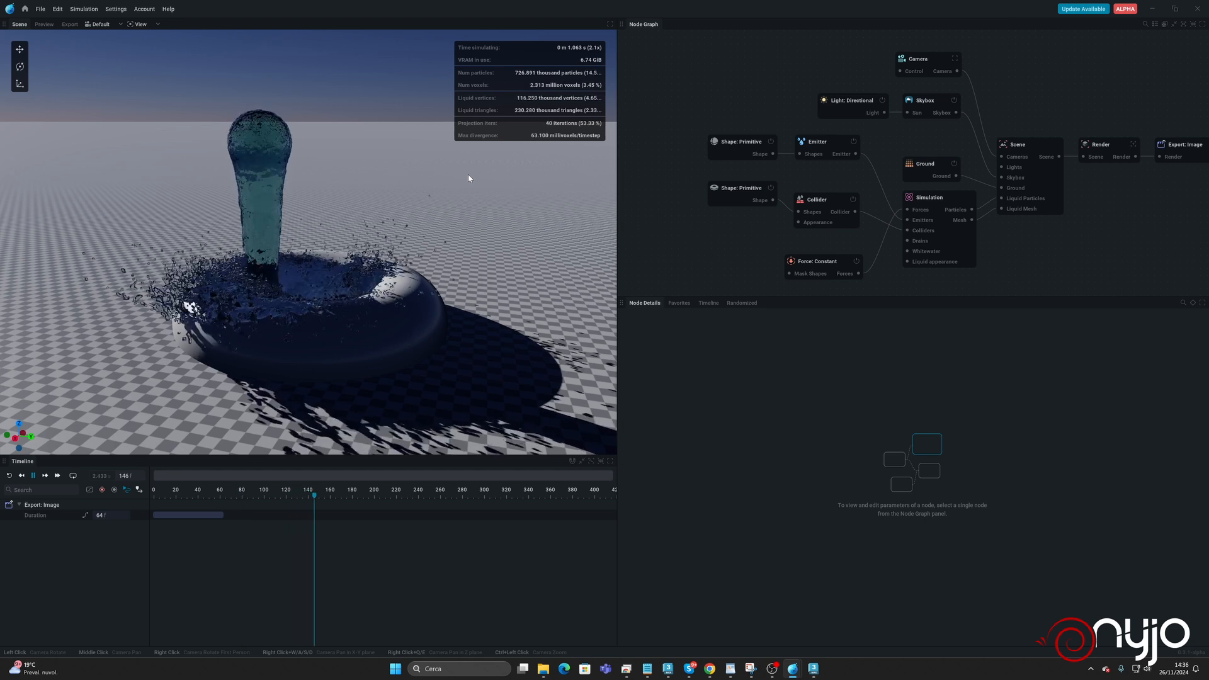
pyautogui.press('space')
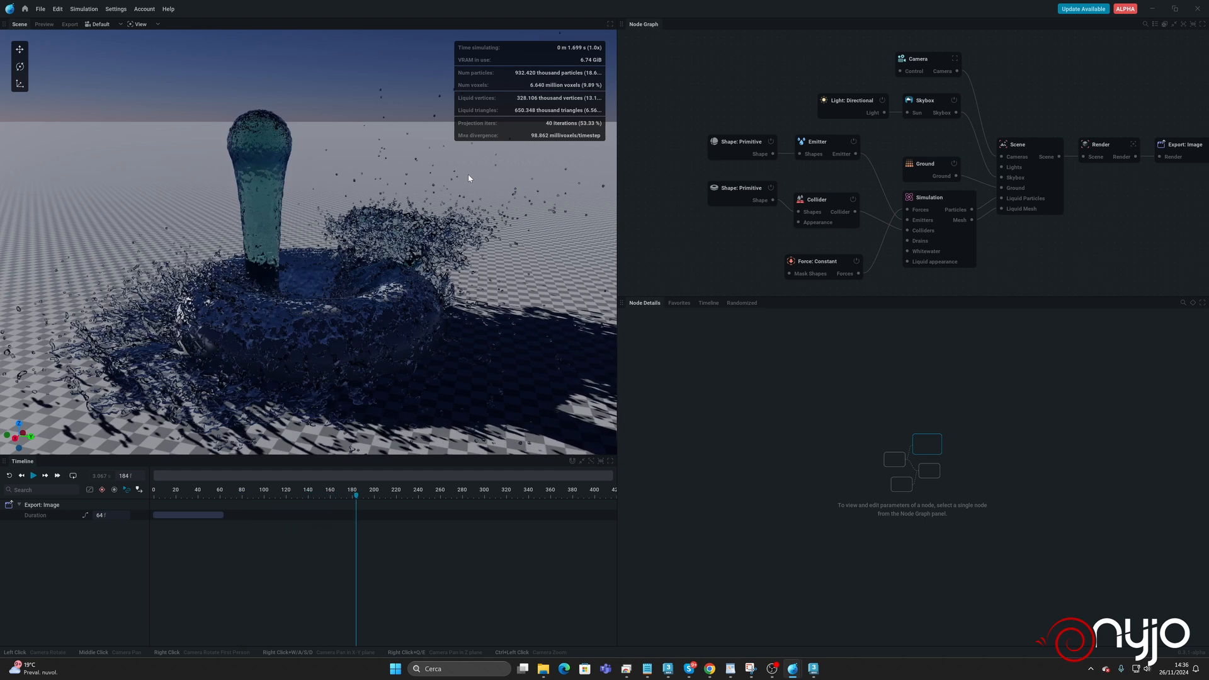
pyautogui.press('r')
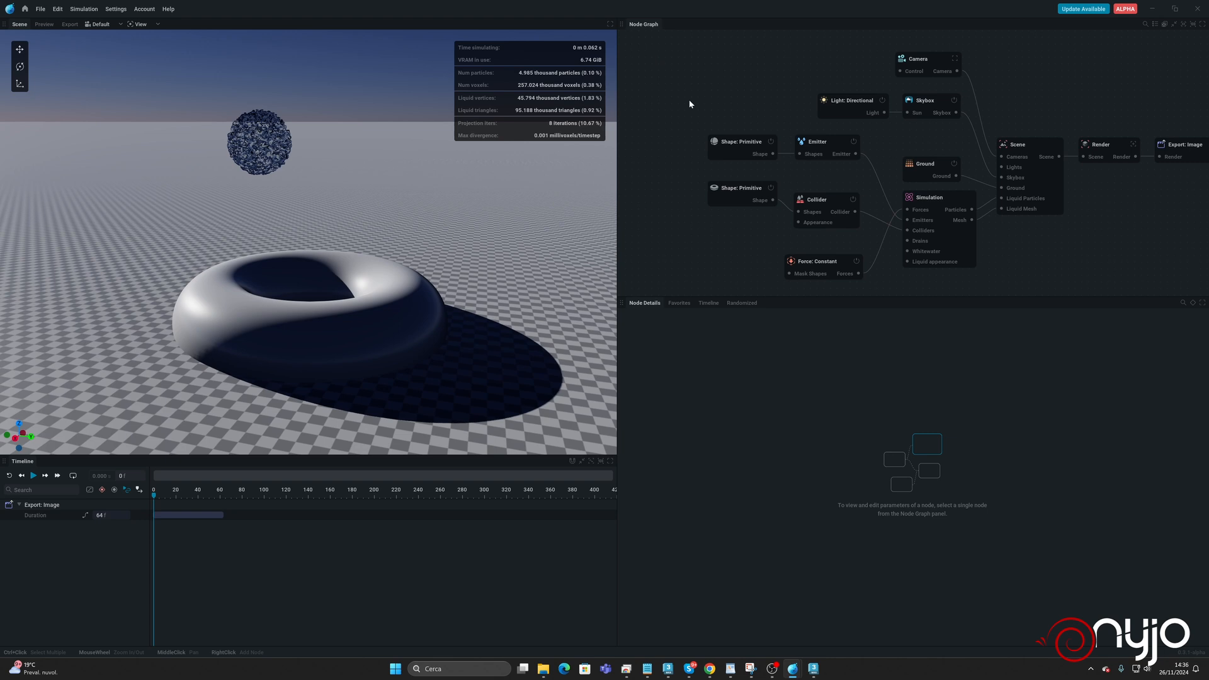
# Add an Import node beside the shape nodes in the node graph and rename it IN_Bottle.
pyautogui.rightClick(671, 147)
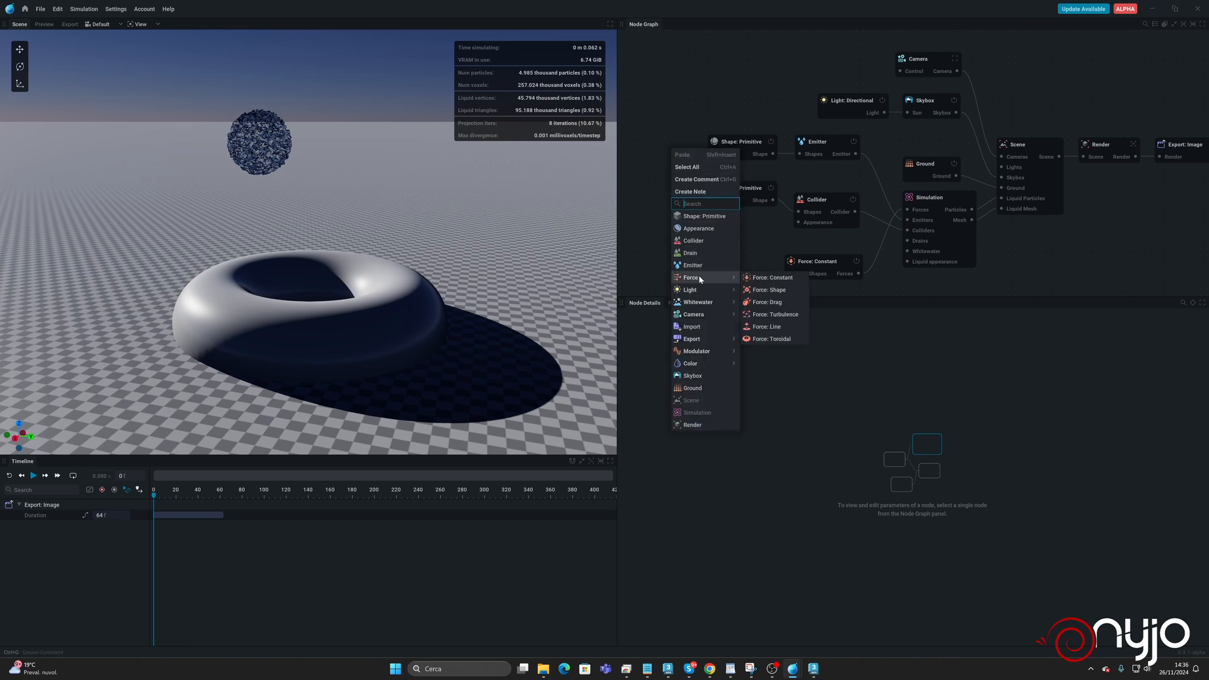
pyautogui.click(692, 326)
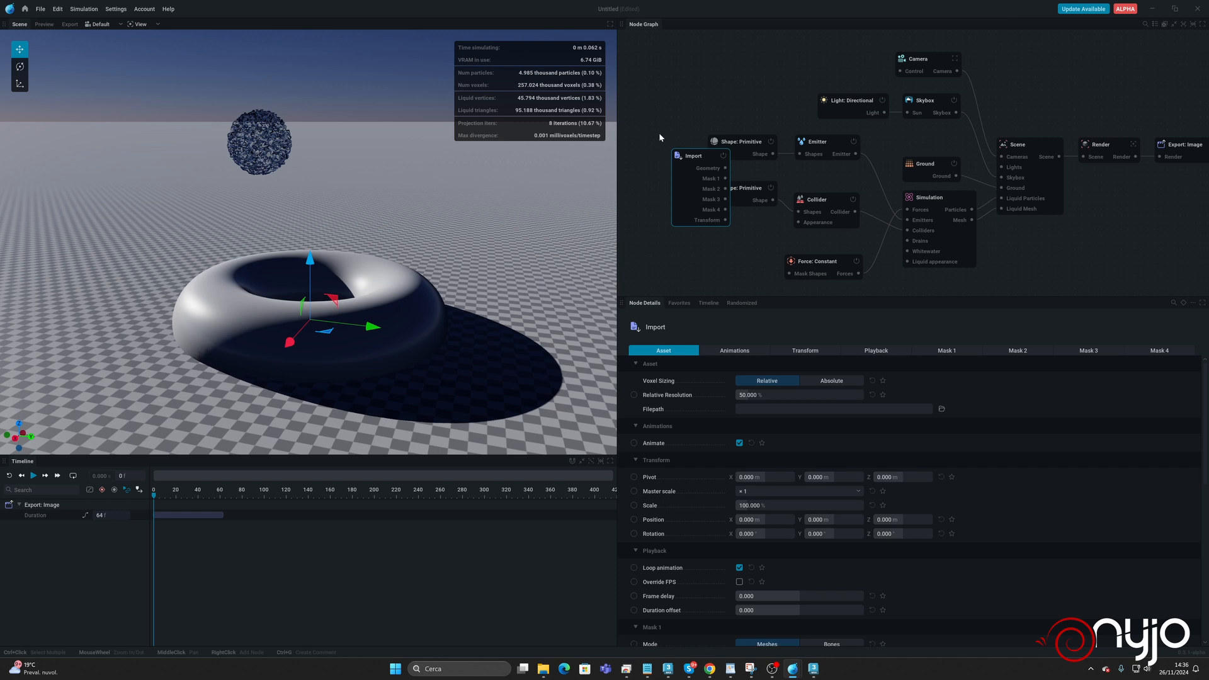
pyautogui.moveTo(691, 161); pyautogui.dragTo(646, 232)
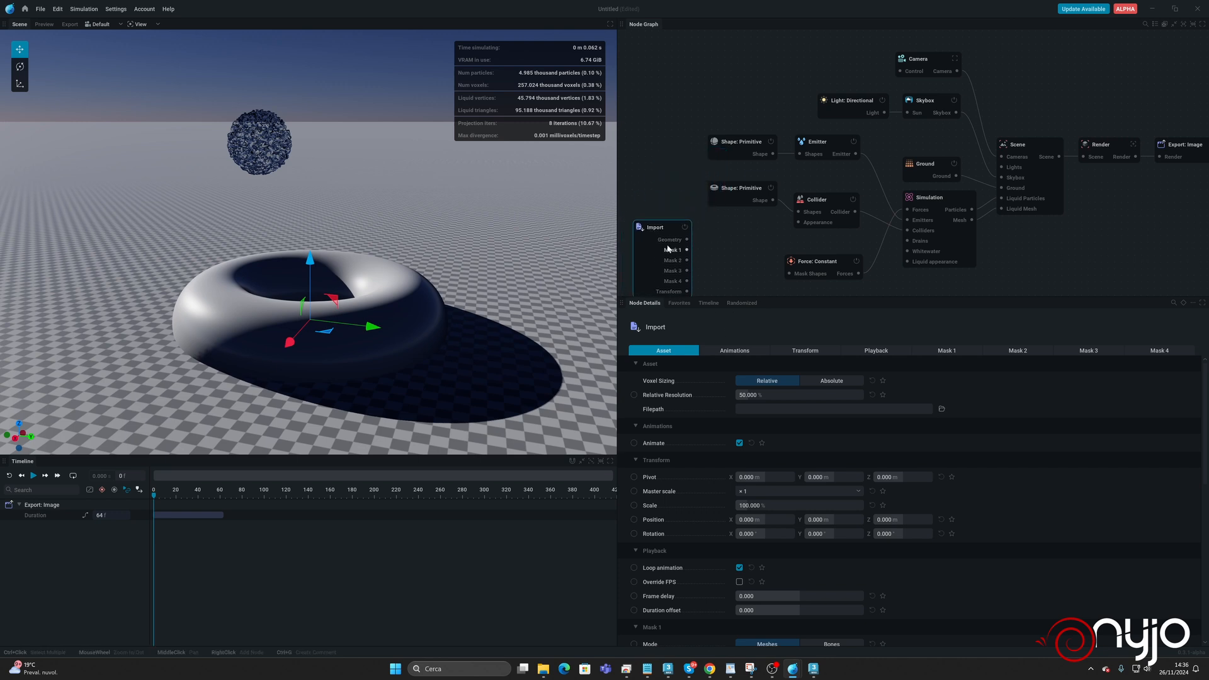
pyautogui.press('F2')
pyautogui.press('BackSpace')
pyautogui.write('i')
pyautogui.press('BackSpace')
pyautogui.press('BackSpace')
pyautogui.write('i')
pyautogui.press('Return')
# Connect the IN_Bottle geometry output to the Collider's Shapes input and disable the torus primitive.
pyautogui.moveTo(744, 188); pyautogui.dragTo(671, 185)
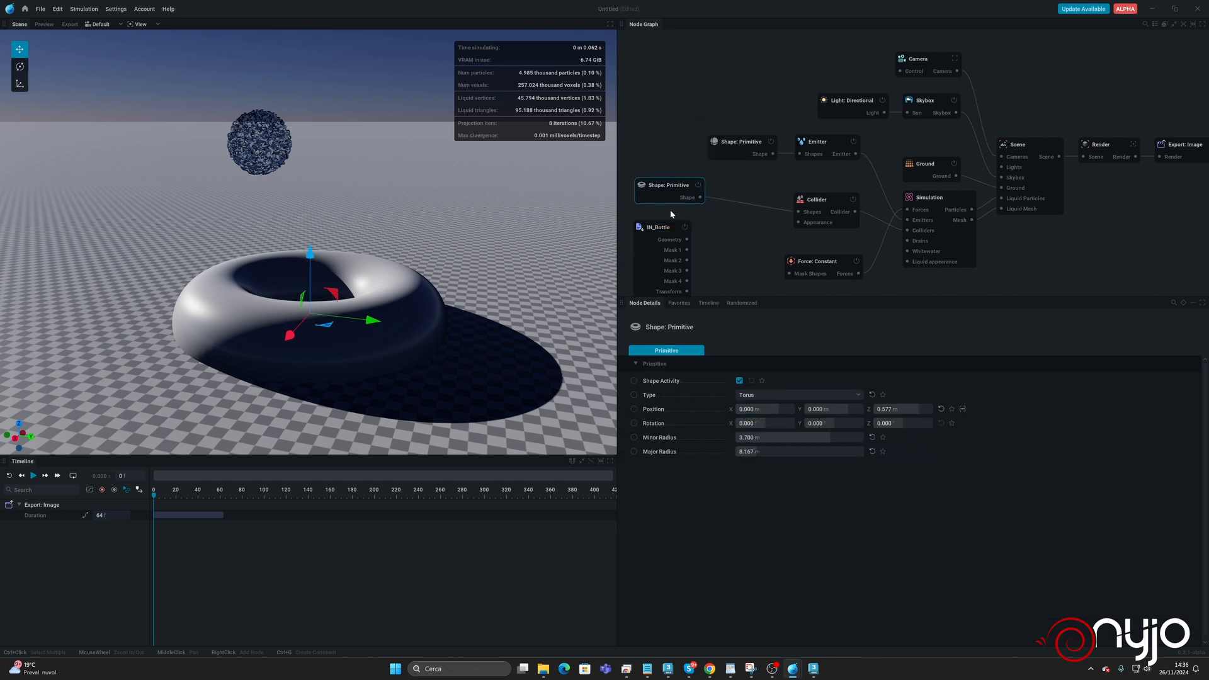
pyautogui.moveTo(687, 240); pyautogui.dragTo(799, 212)
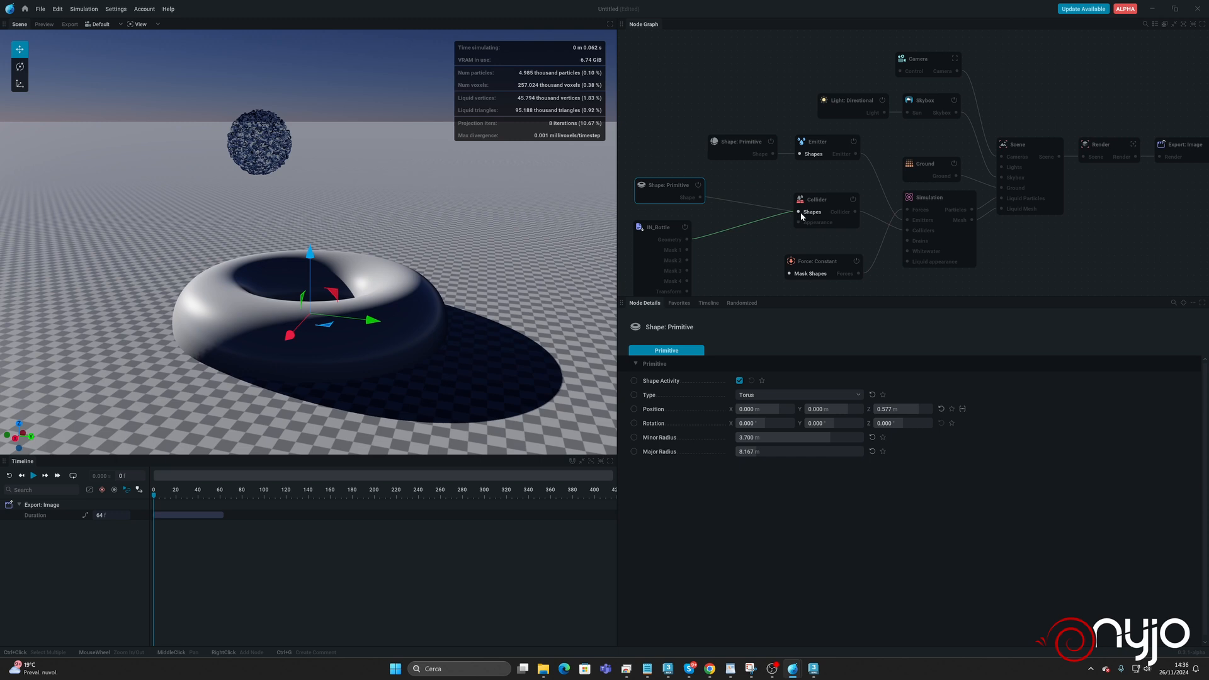
pyautogui.click(697, 185)
pyautogui.click(831, 202)
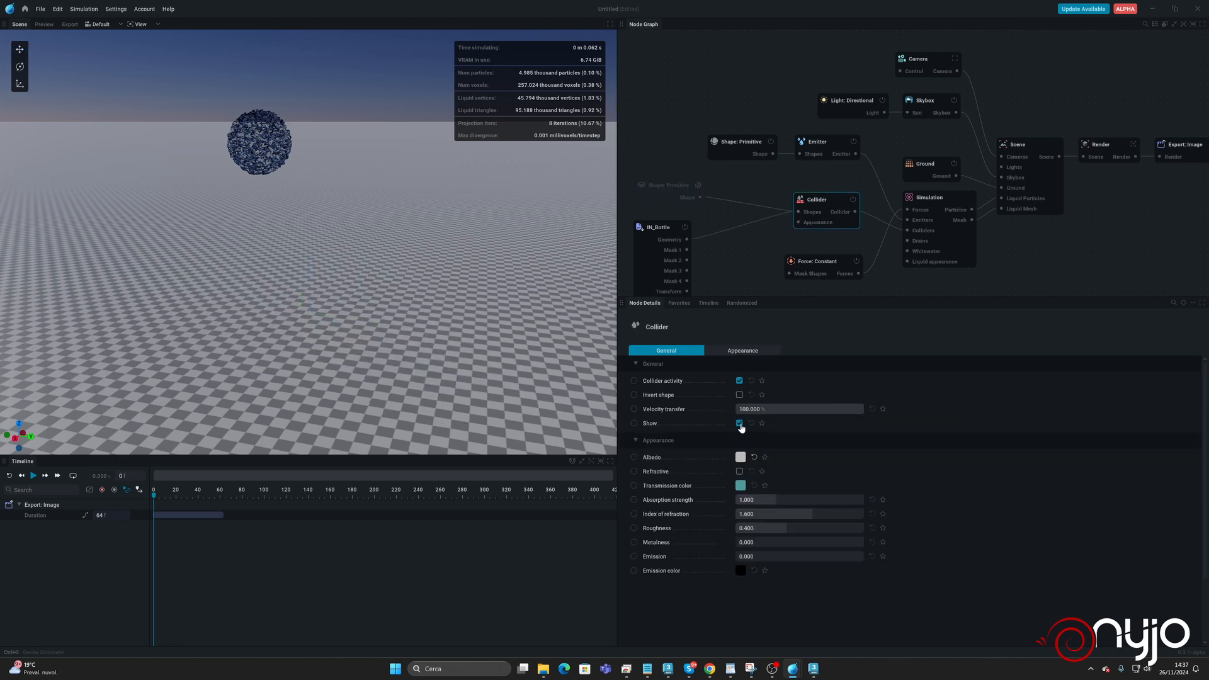
# Load the mesh file D:/Orange/Assets/Bottle.obj into the IN_Bottle node.
pyautogui.click(660, 230)
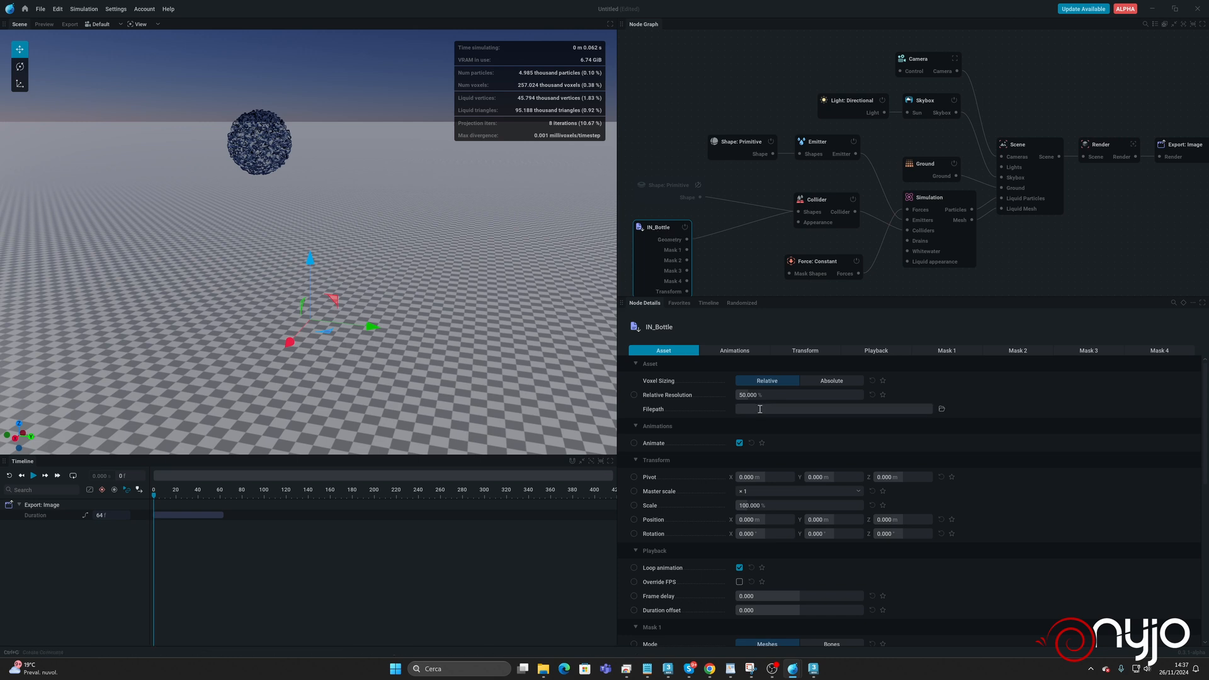
pyautogui.click(942, 409)
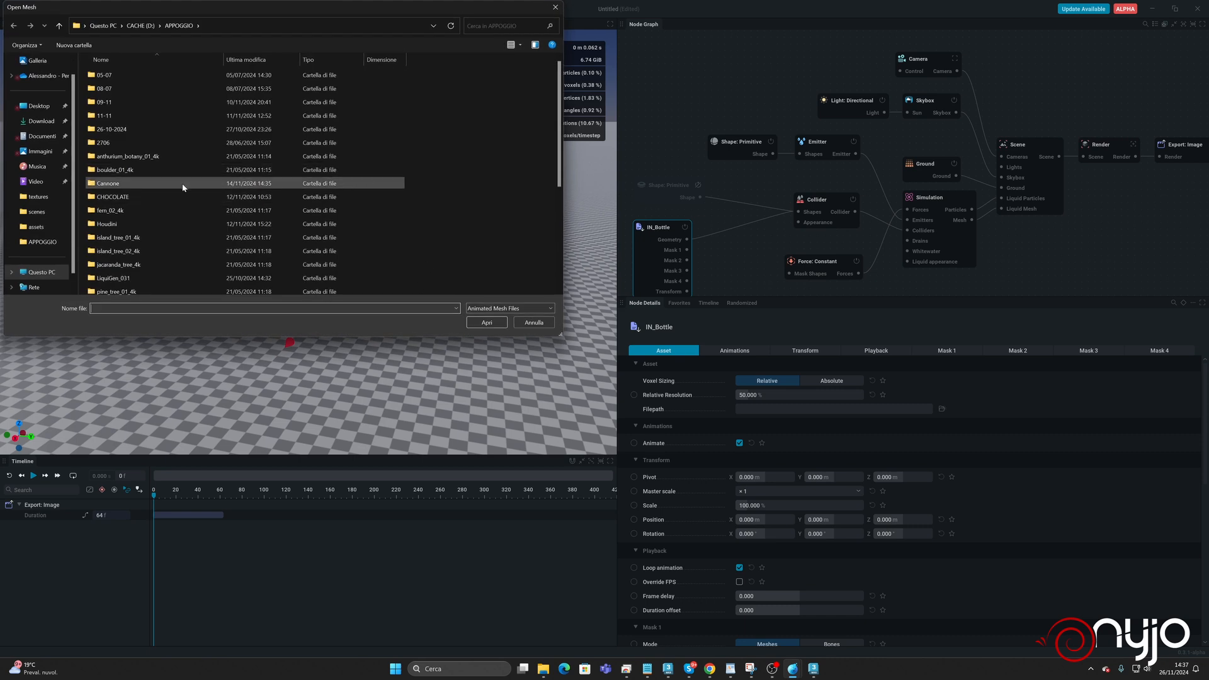
pyautogui.click(141, 25)
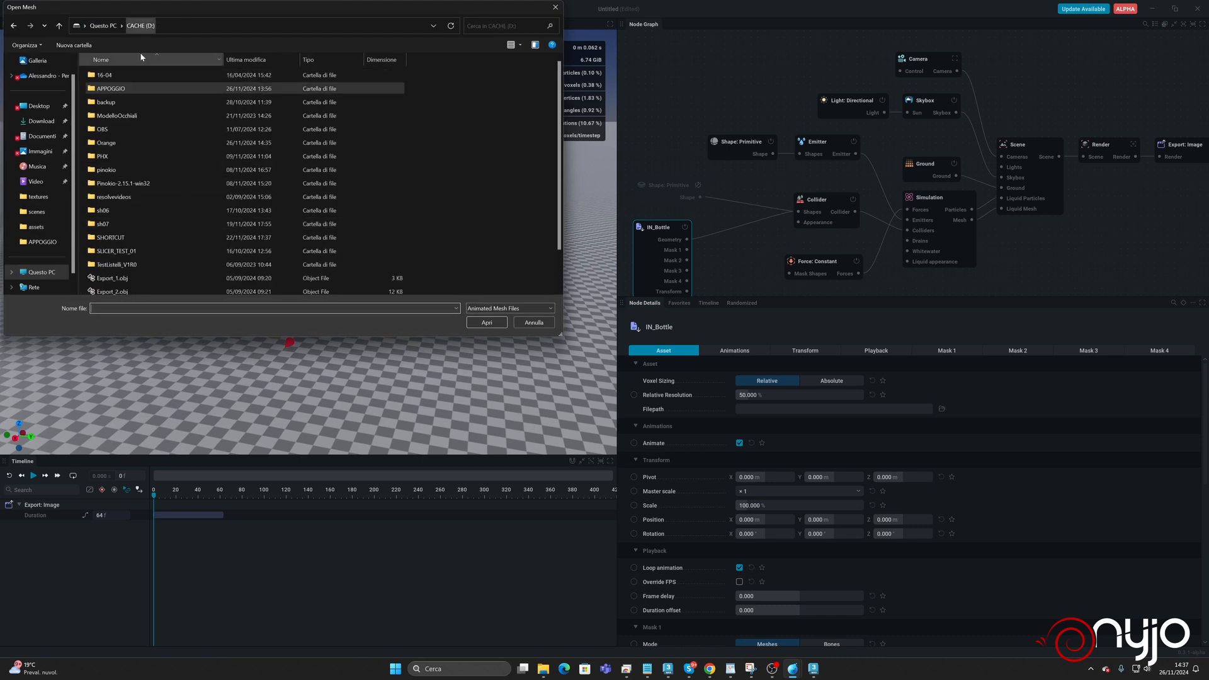
pyautogui.doubleClick(116, 150)
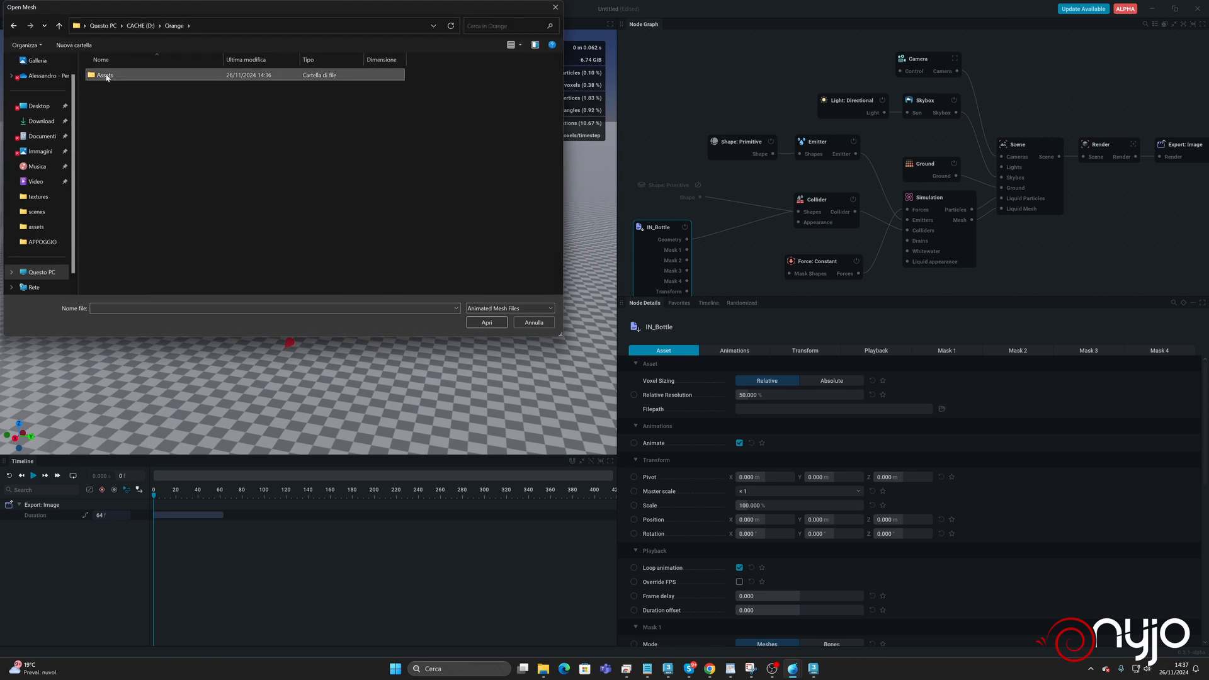
pyautogui.doubleClick(109, 75)
pyautogui.click(110, 76)
pyautogui.doubleClick(109, 76)
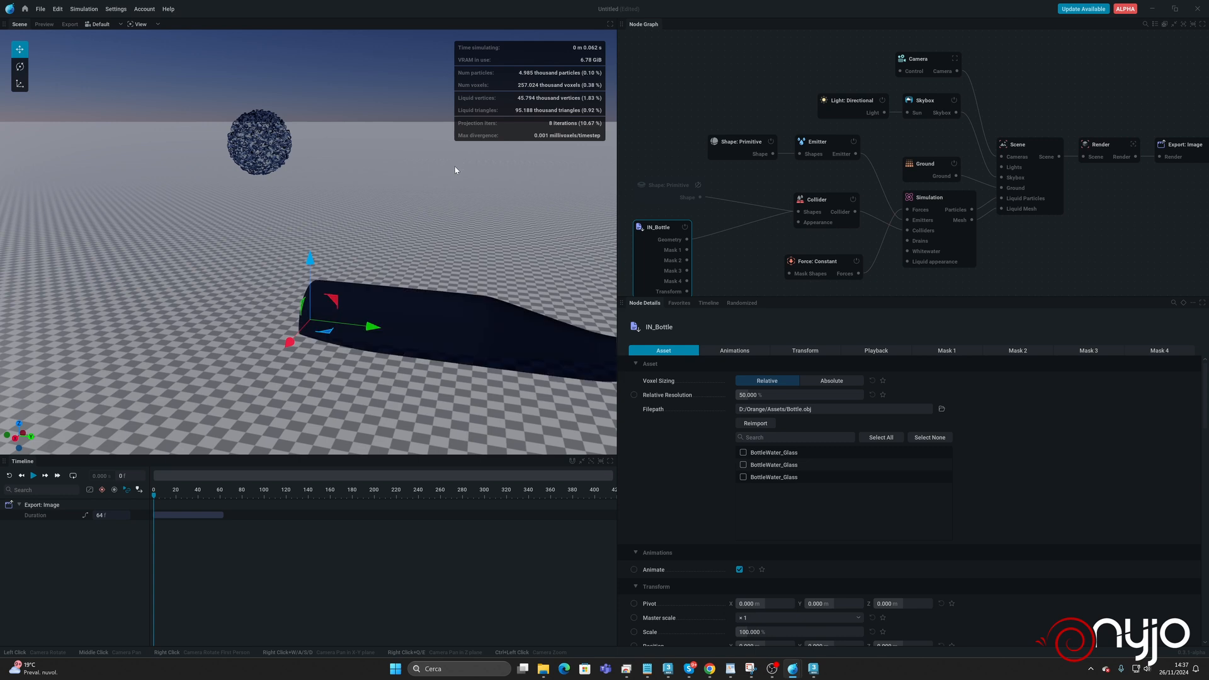
# Rotate the bottle to 90° on X and move it along the ground under the emitter, to about X 2.689 m, Y -3.620 m.
pyautogui.scroll(-1, 842, 507)
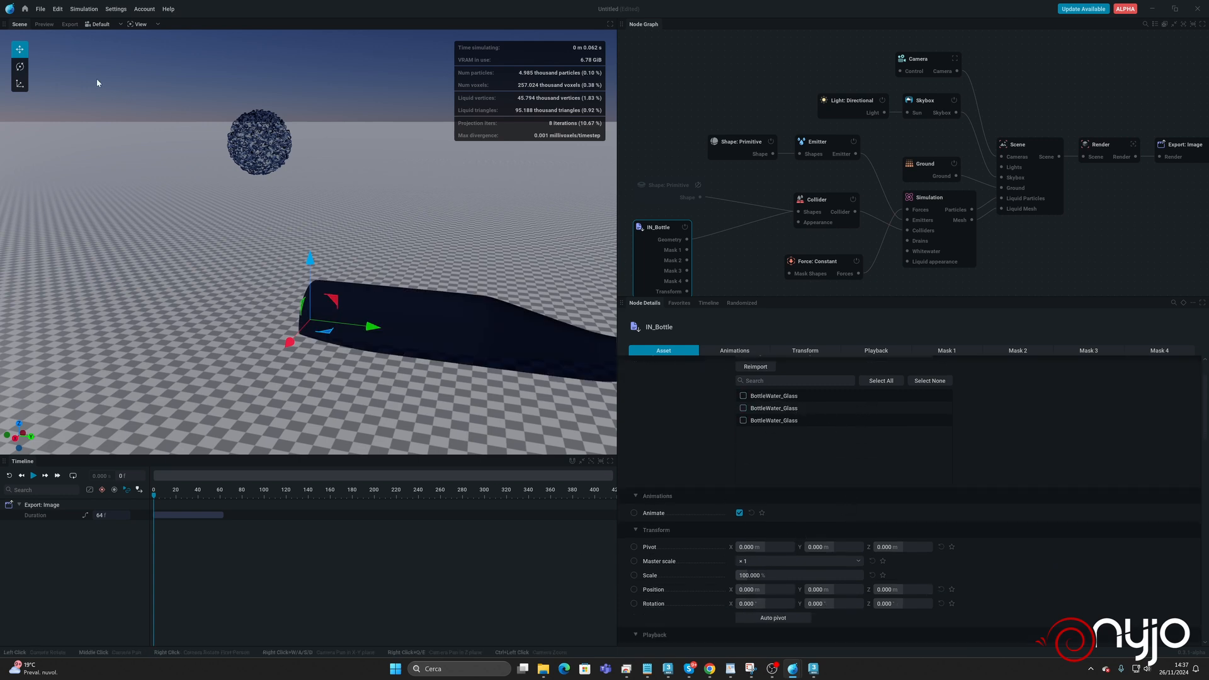
pyautogui.click(21, 64)
pyautogui.moveTo(352, 290); pyautogui.dragTo(293, 211)
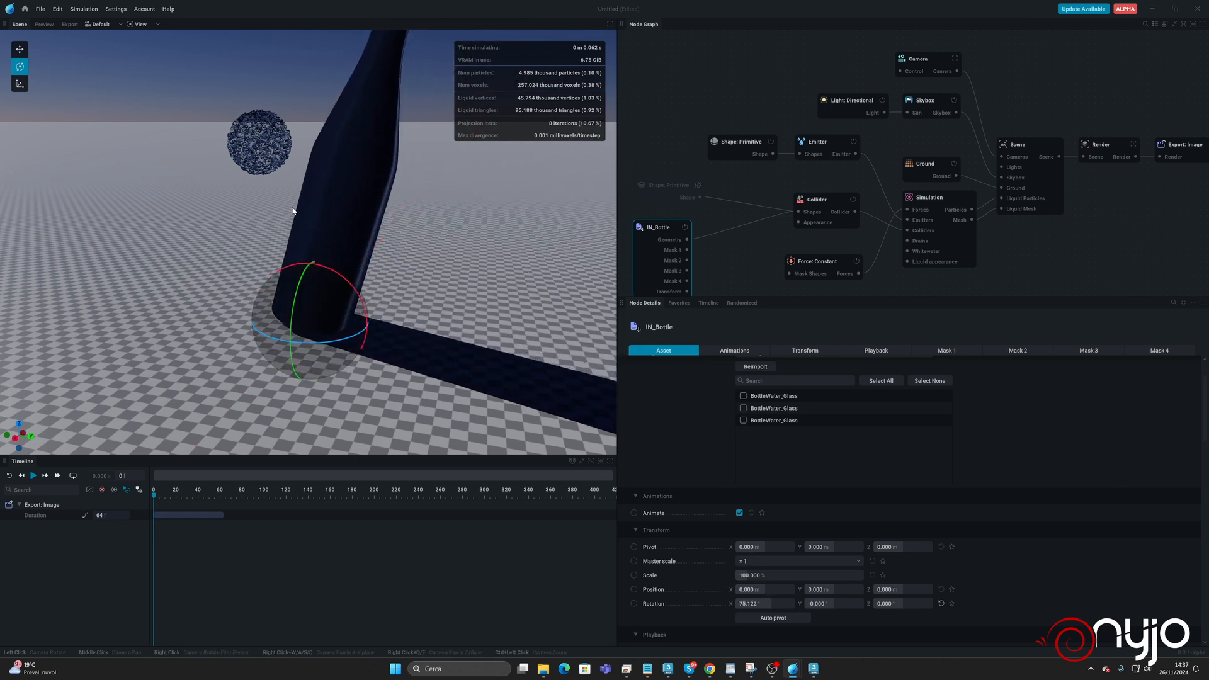
pyautogui.click(773, 604)
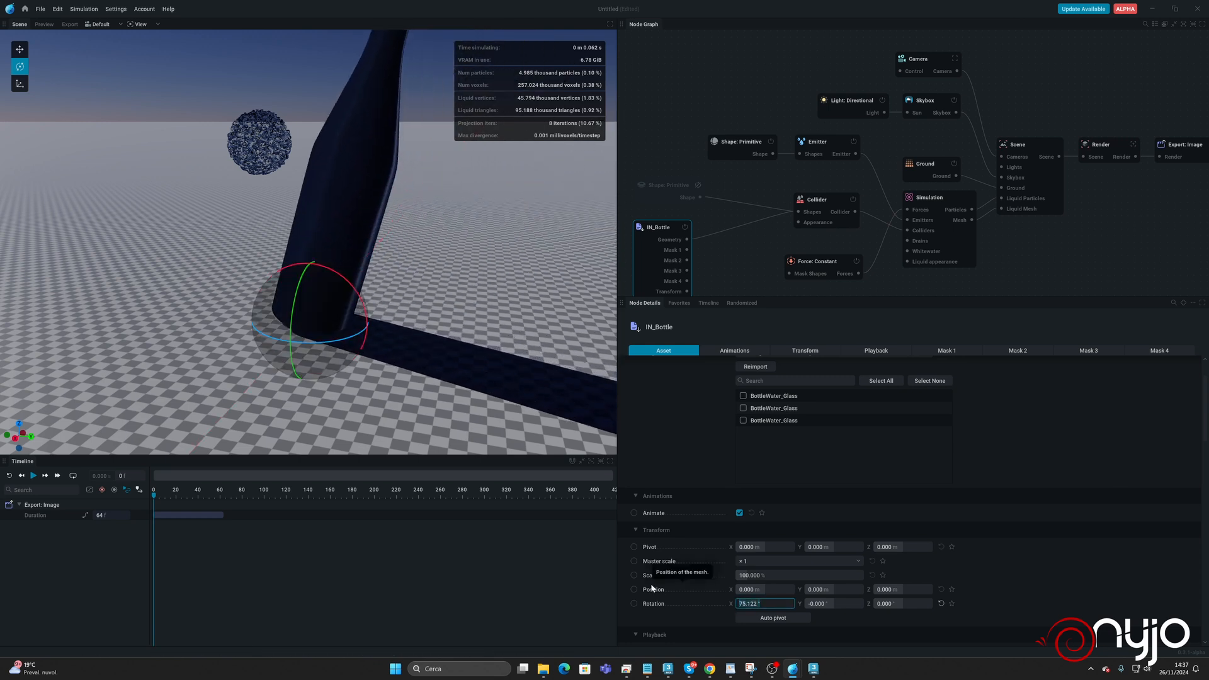
pyautogui.write('90')
pyautogui.press('Return')
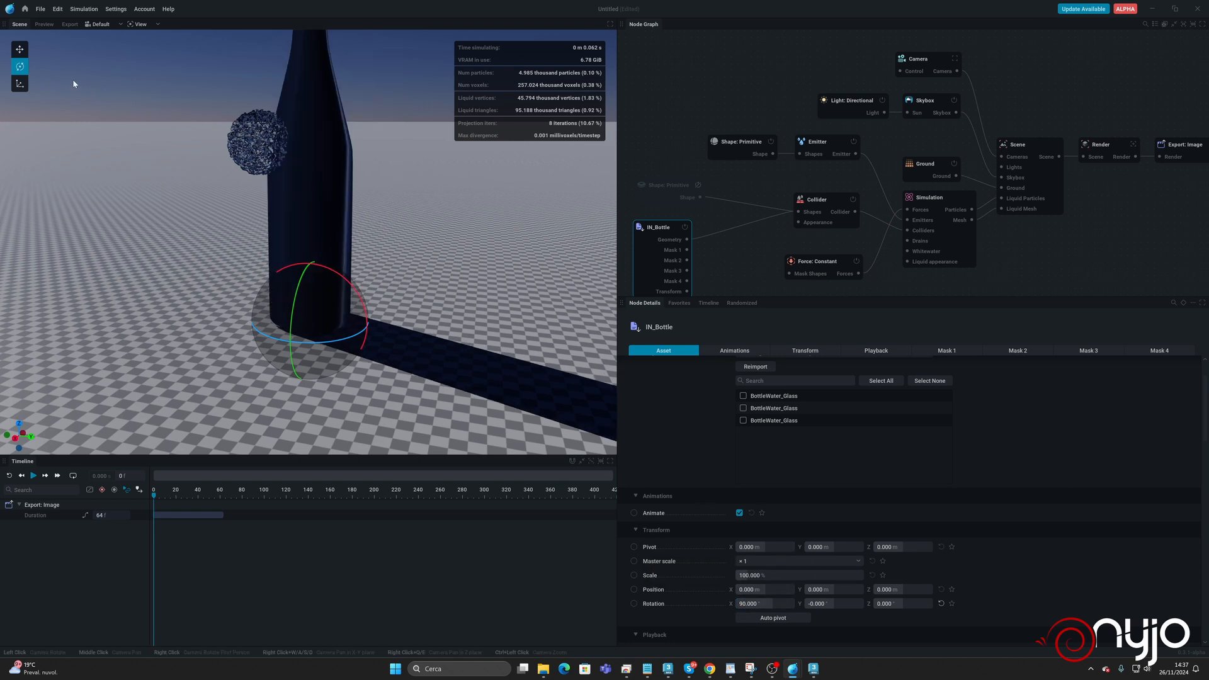
pyautogui.click(20, 49)
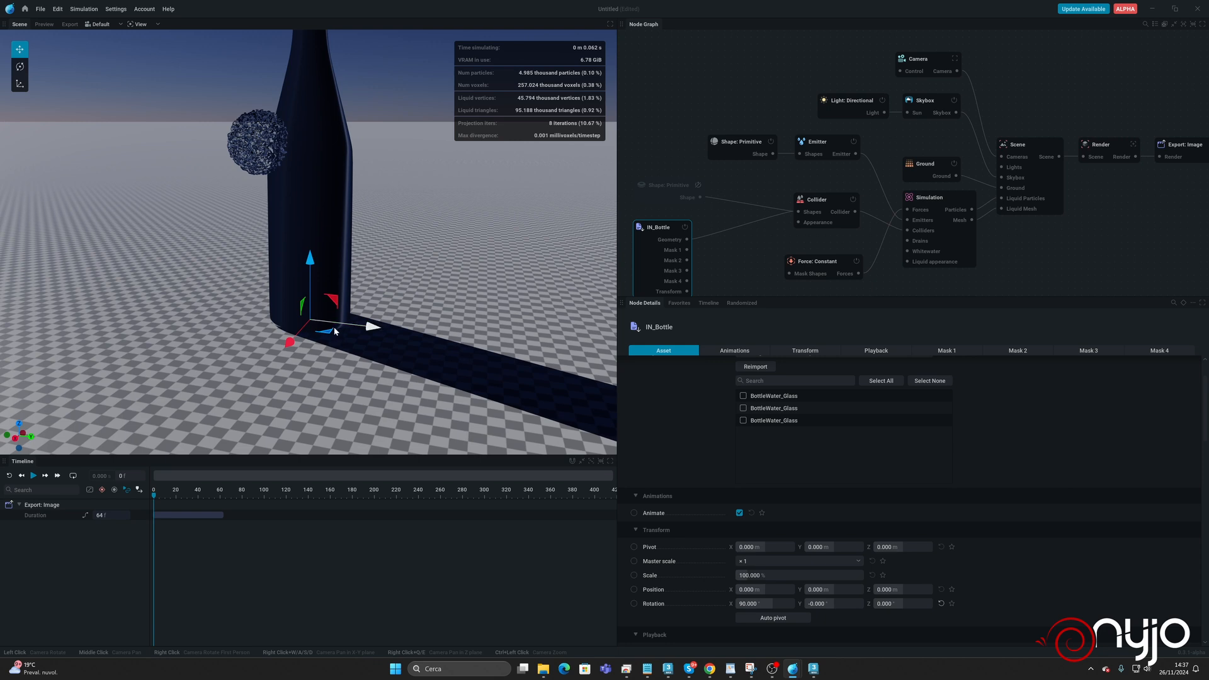
pyautogui.moveTo(335, 332); pyautogui.dragTo(282, 340)
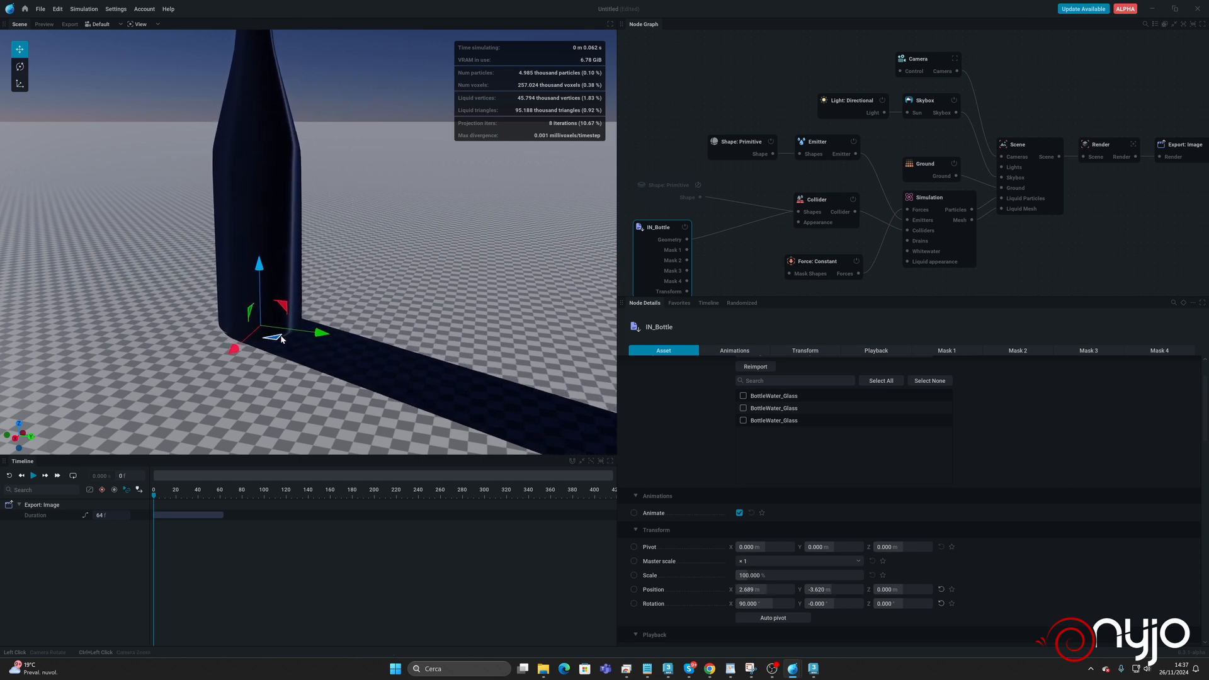
# Set the radius of the emitter's sphere primitive to 0.5 m.
pyautogui.click(730, 145)
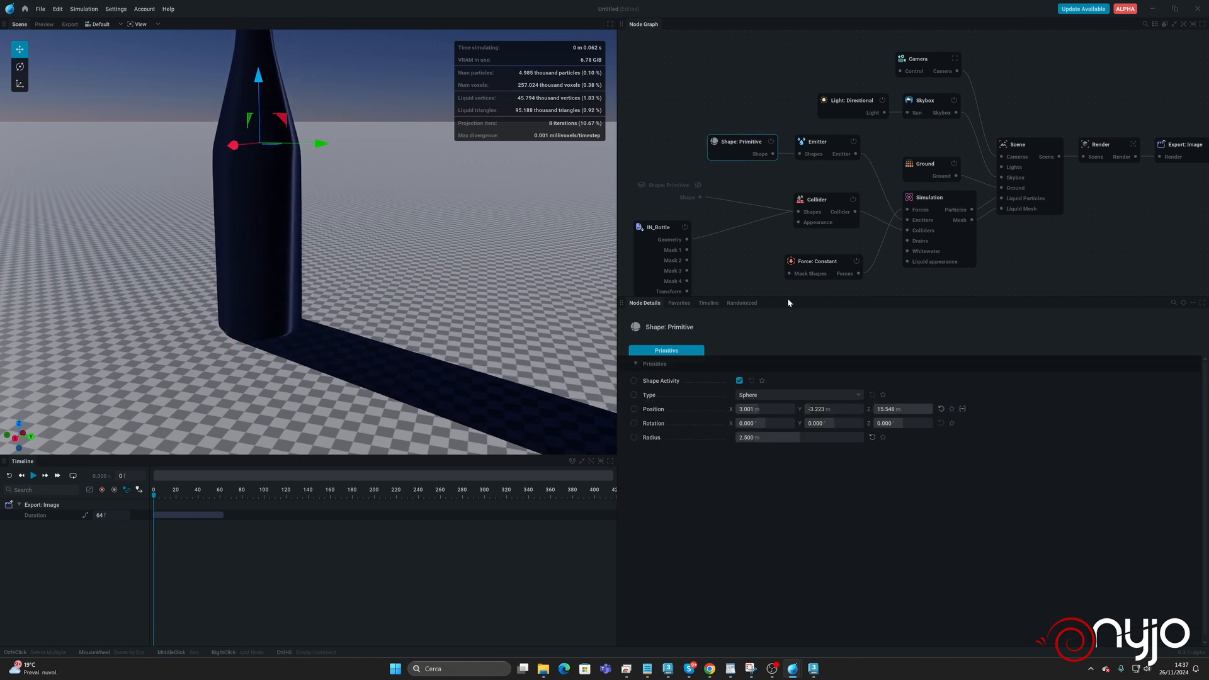
pyautogui.click(763, 439)
pyautogui.write('0.5')
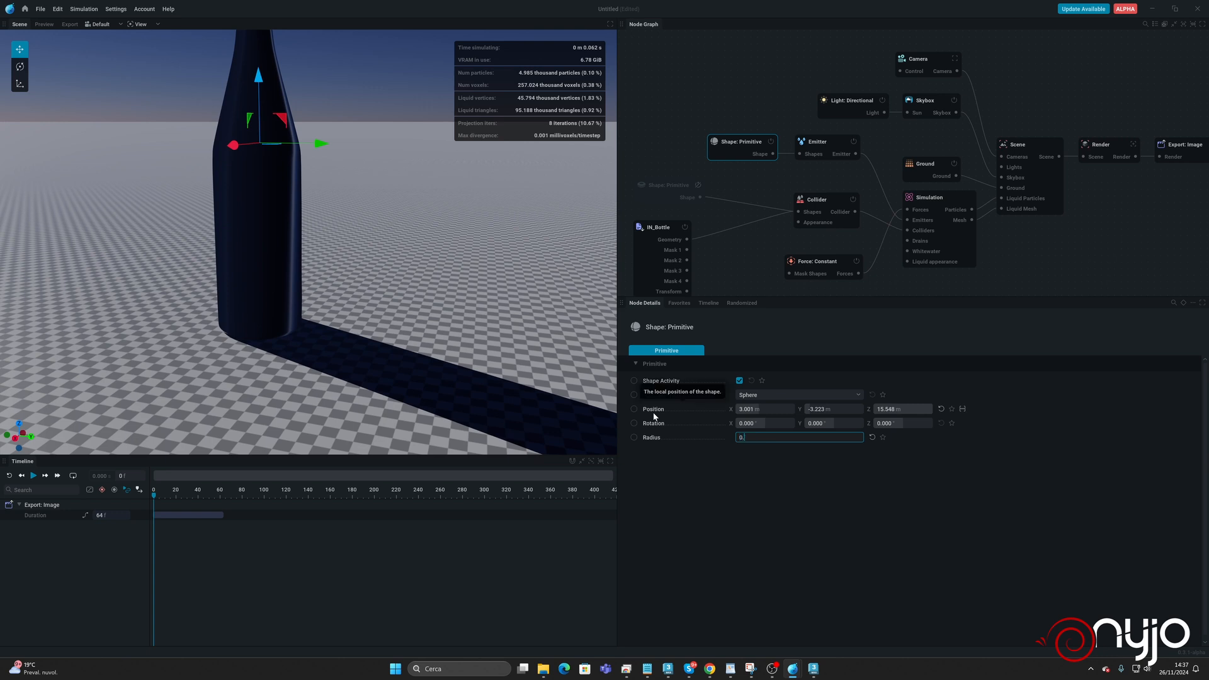
pyautogui.press('Return')
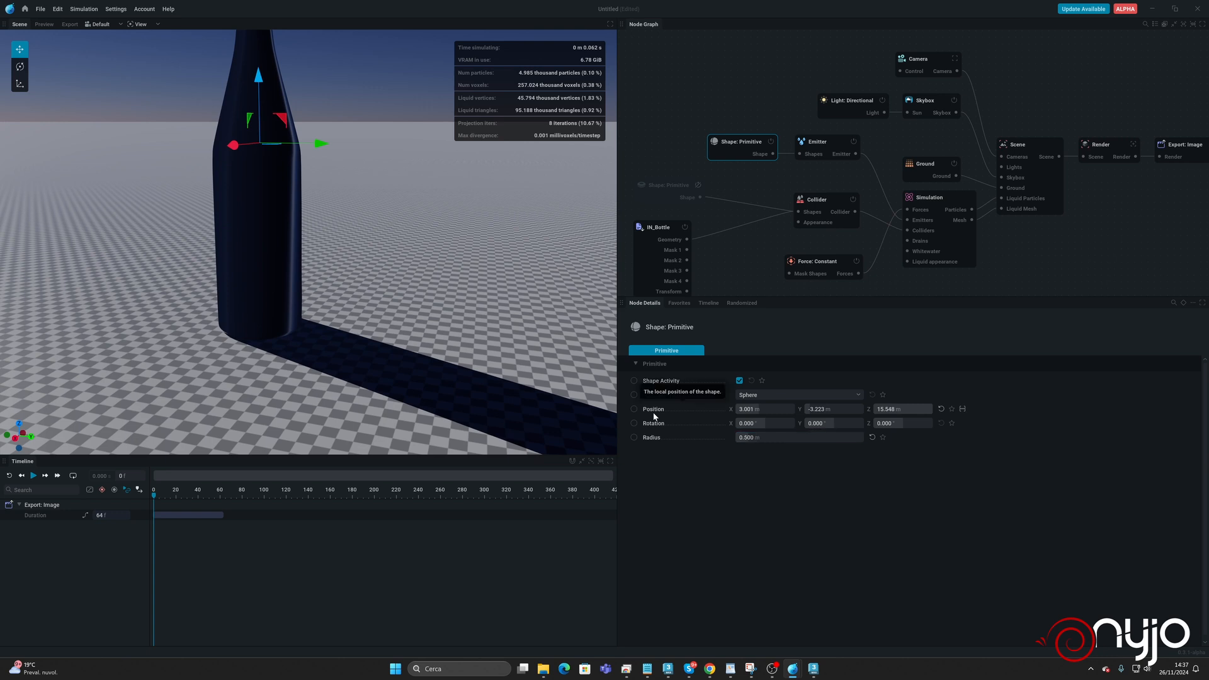
# Hide the bottle collider and run the simulation for a while to check the liquid inside it, then pause.
pyautogui.click(805, 201)
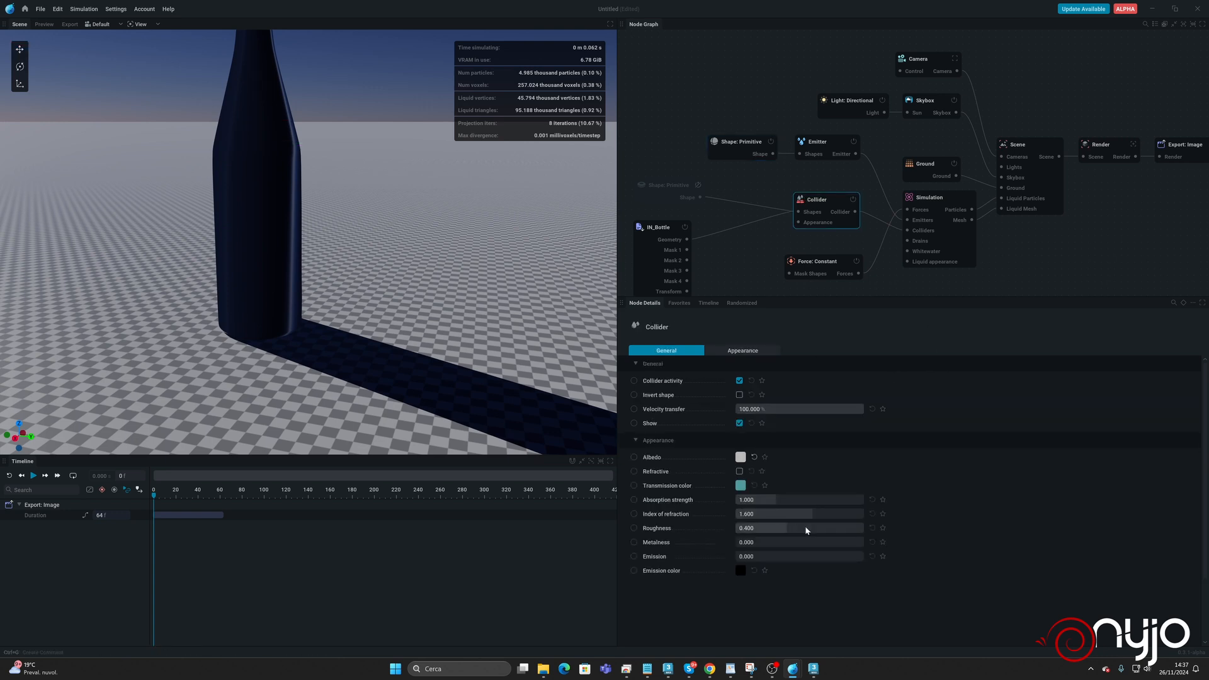
pyautogui.click(739, 424)
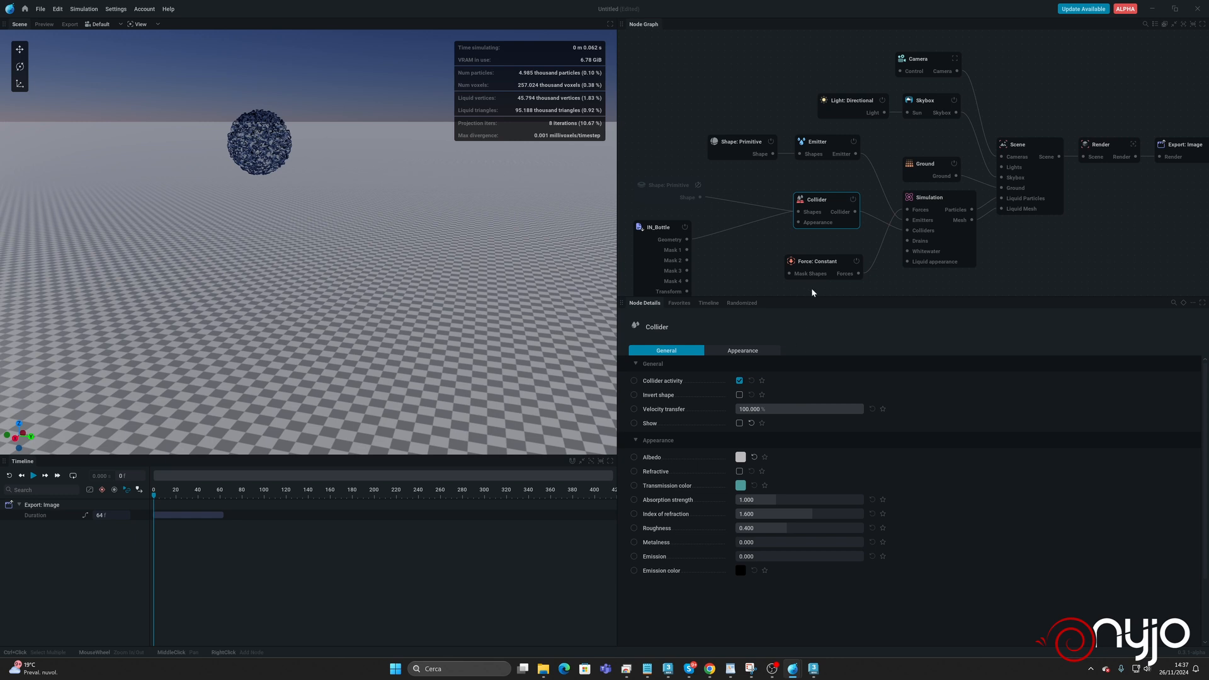
pyautogui.press('space')
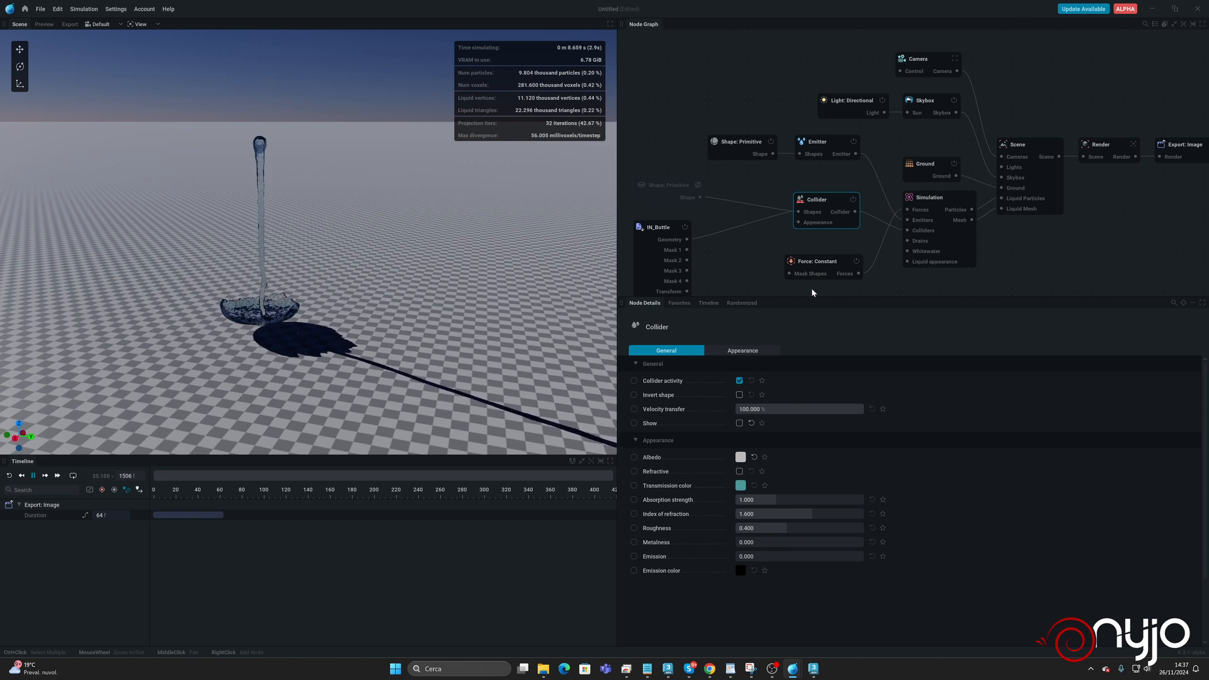
pyautogui.press('space')
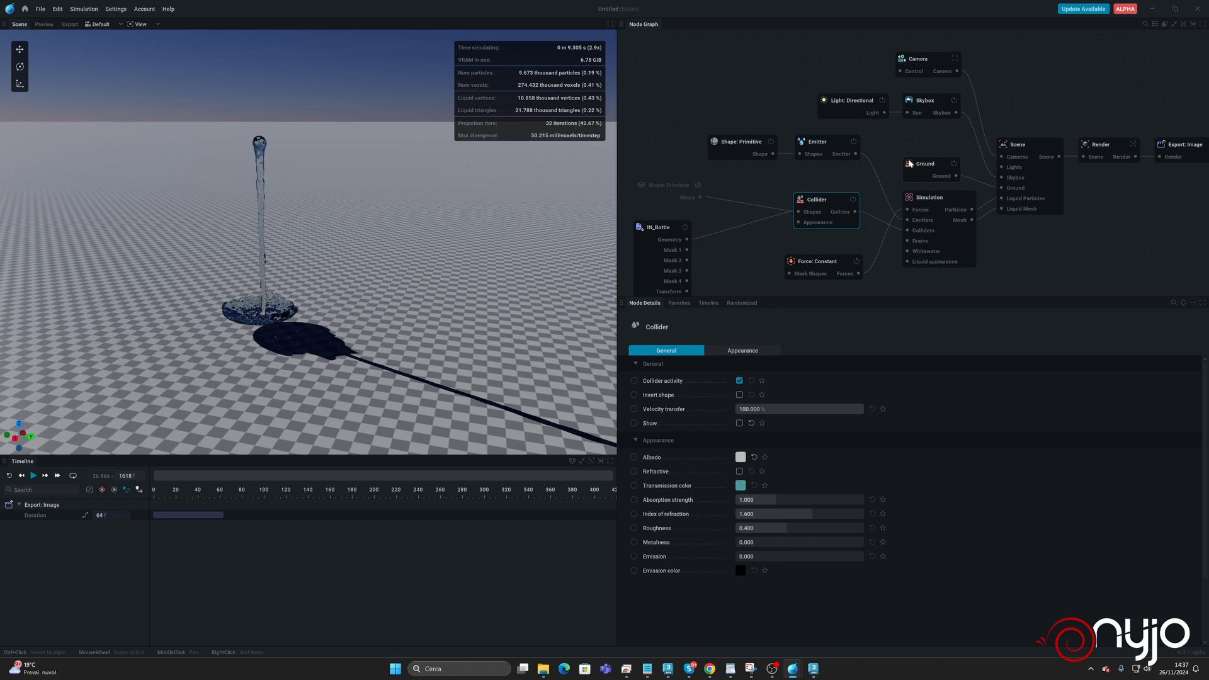
# Turn off the lifetime added to the Emitter's particles.
pyautogui.click(818, 142)
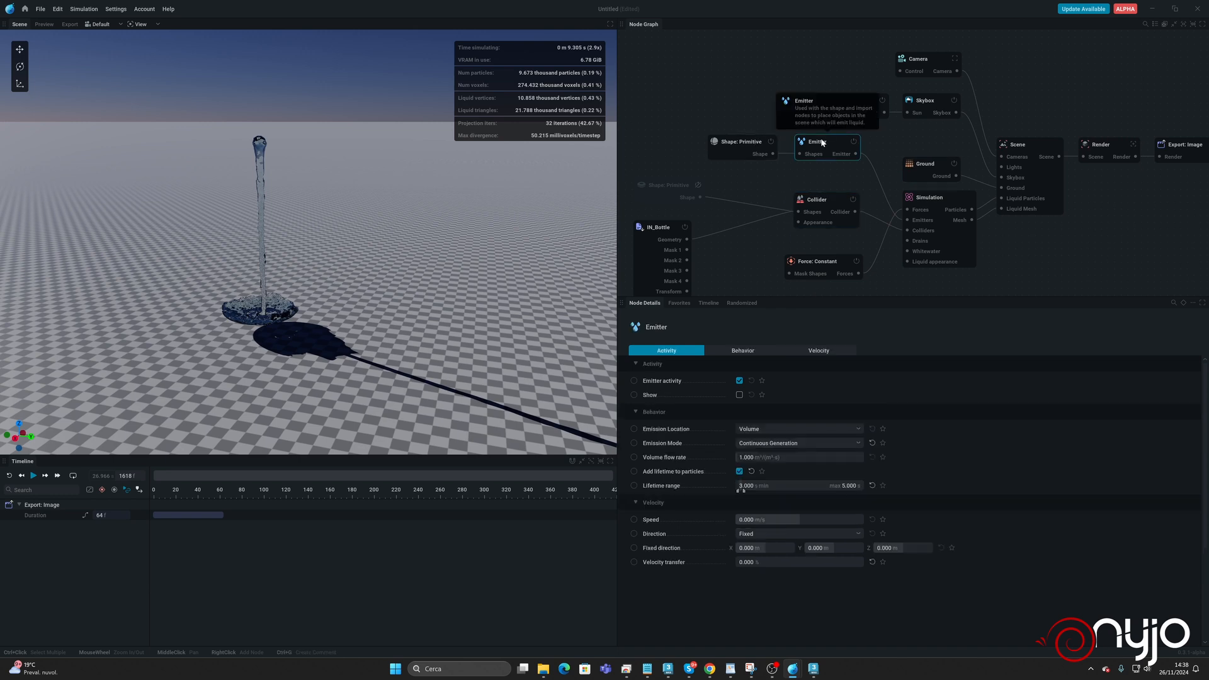
pyautogui.click(741, 472)
pyautogui.click(773, 487)
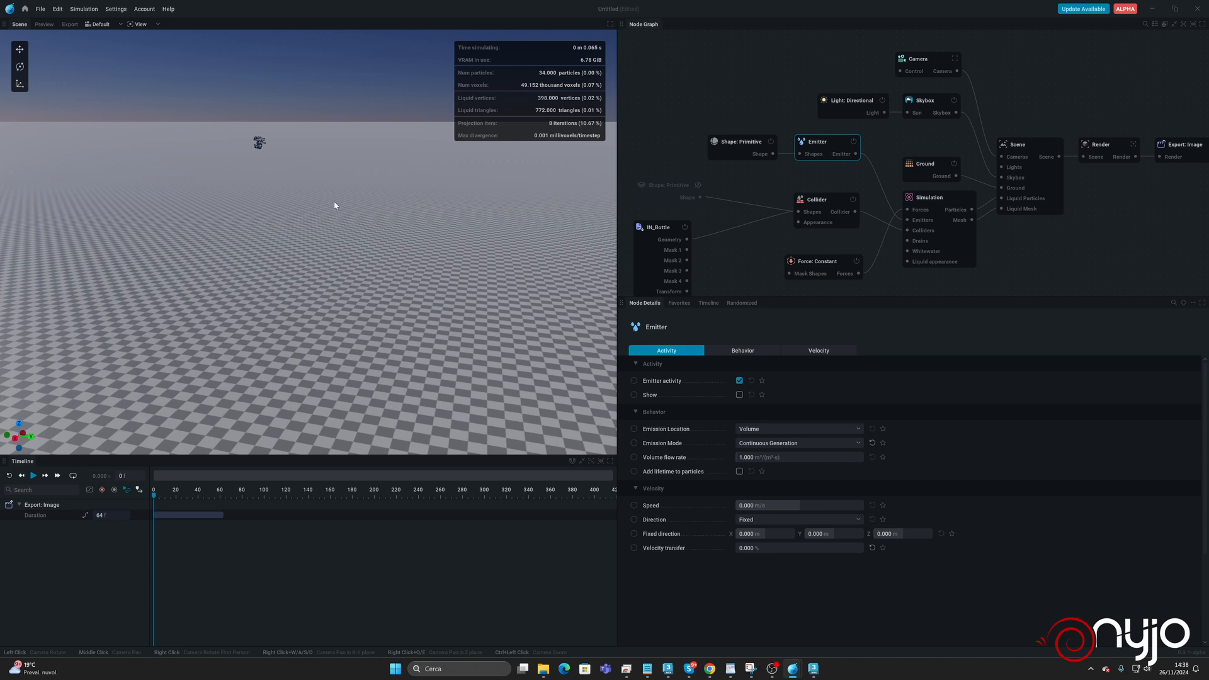
# Run the simulation, examine from a closer, lower view how the liquid fills the bottle's base, and pause it.
pyautogui.press('space')
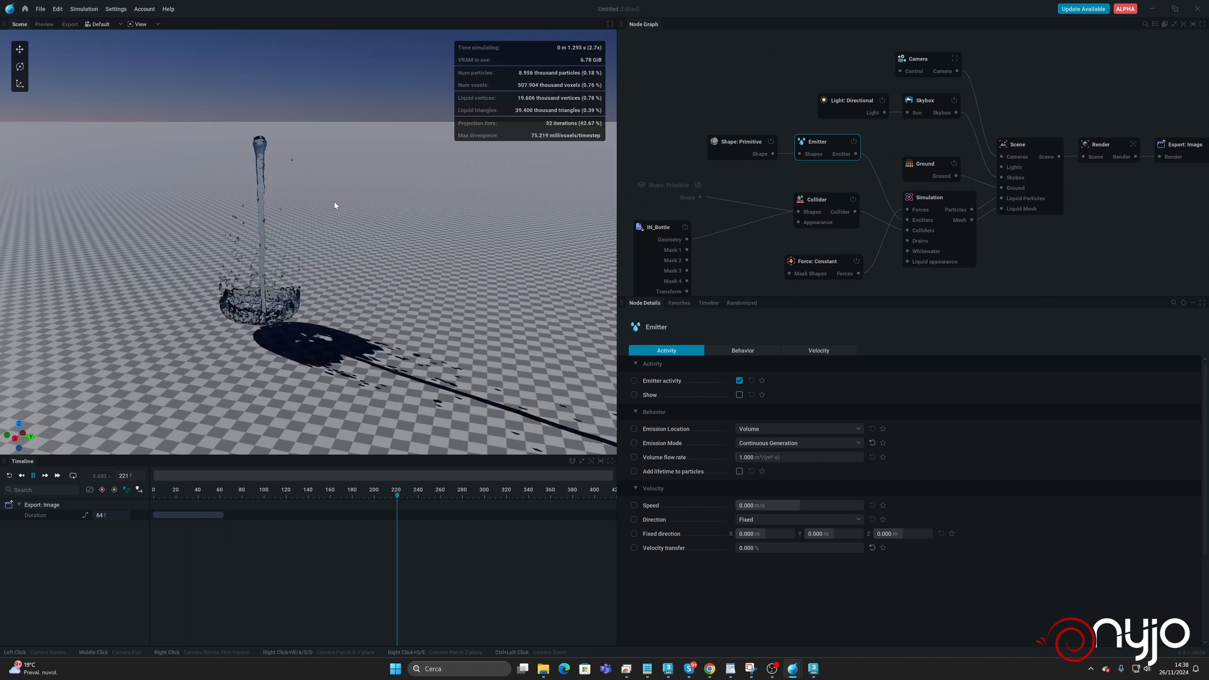
pyautogui.scroll(1, 269, 240)
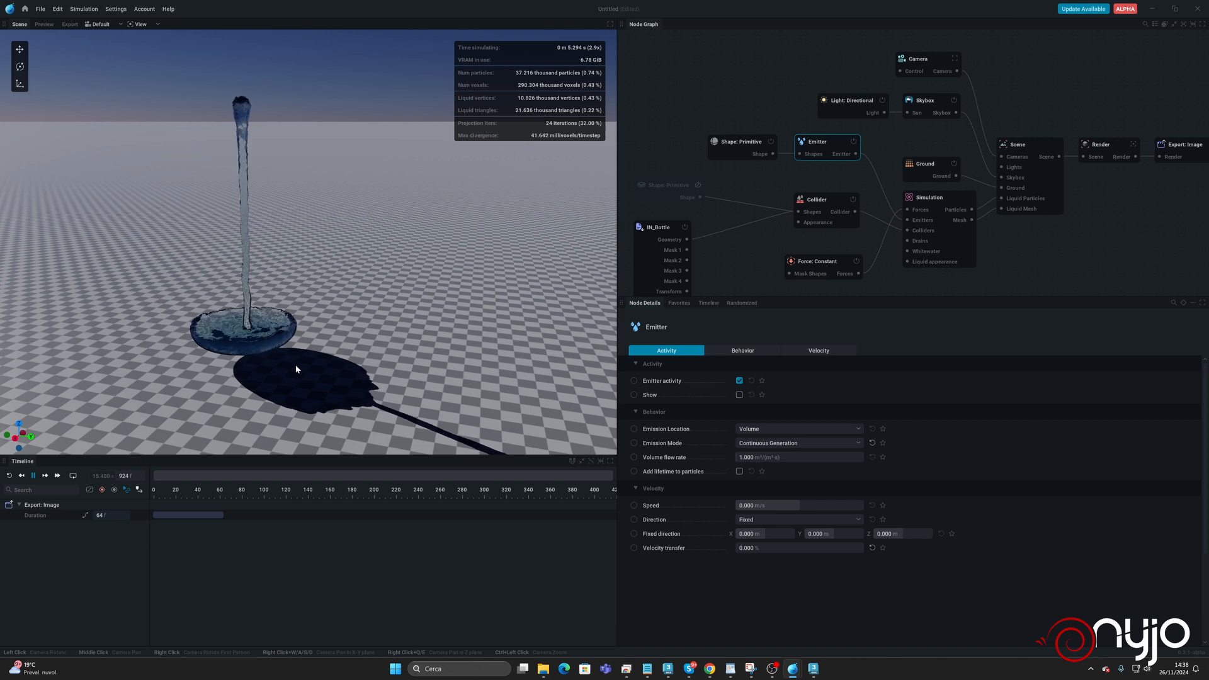
pyautogui.moveTo(296, 319); pyautogui.dragTo(296, 343)
pyautogui.moveTo(386, 291); pyautogui.dragTo(385, 317)
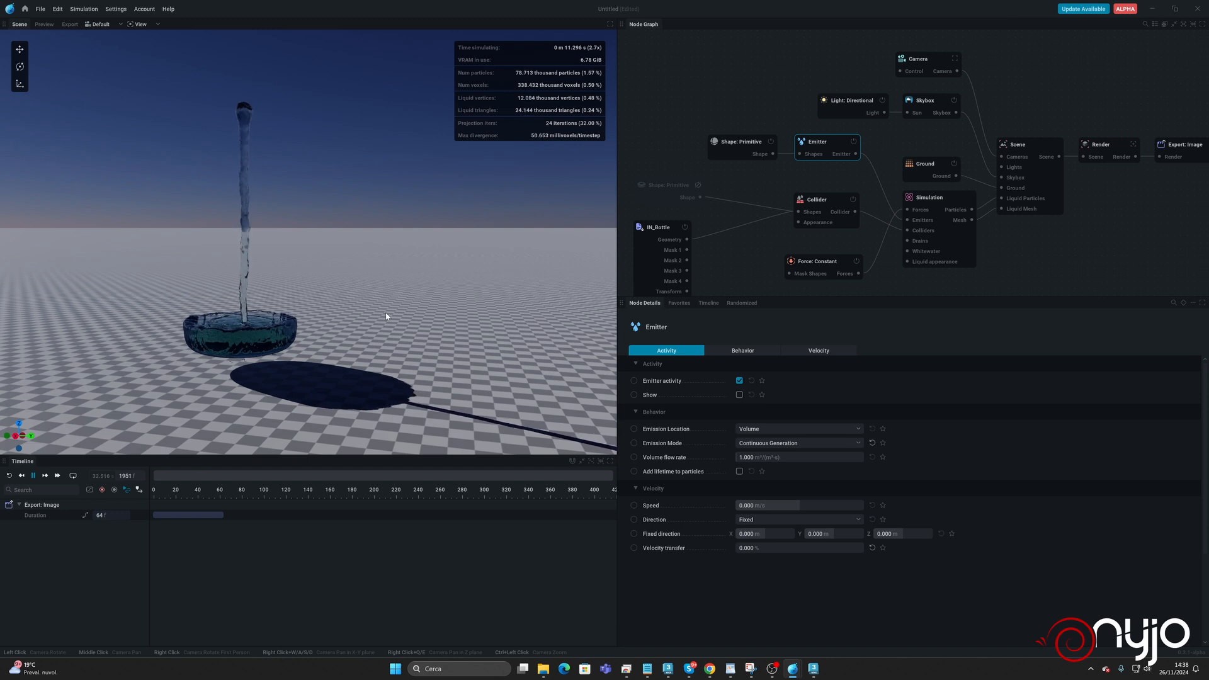
pyautogui.press('space')
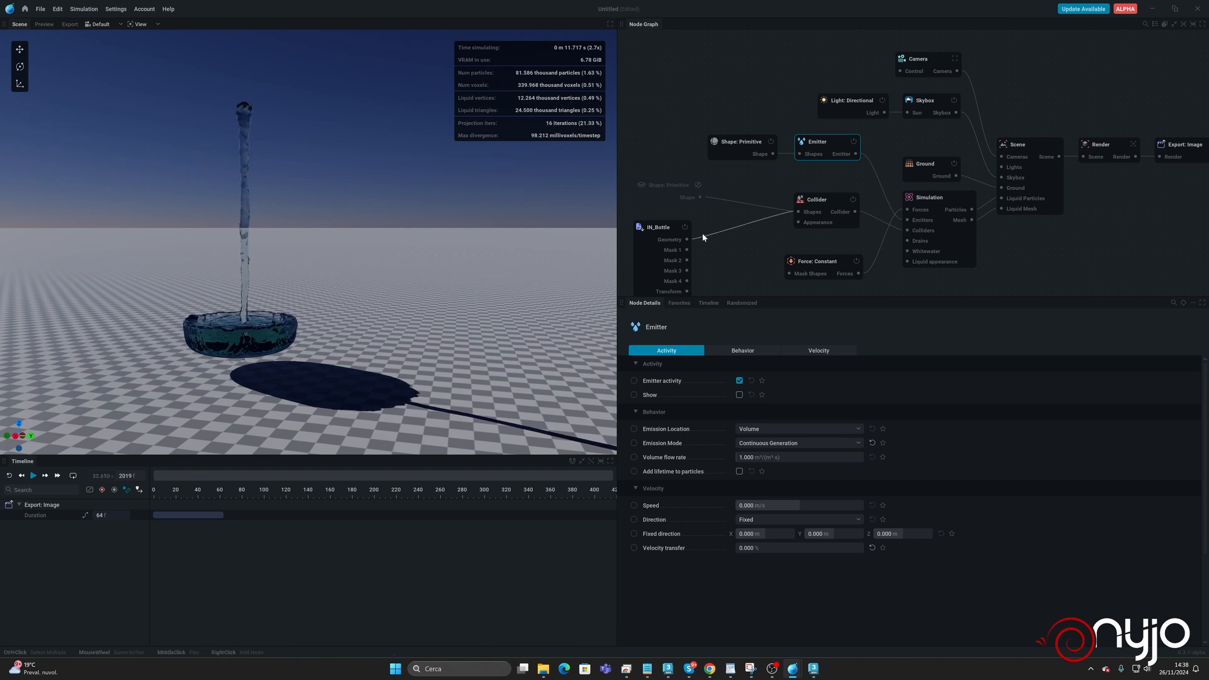
# Set the relative resolution of IN_Bottle to 200%, keeping voxel sizing on Relative.
pyautogui.click(673, 225)
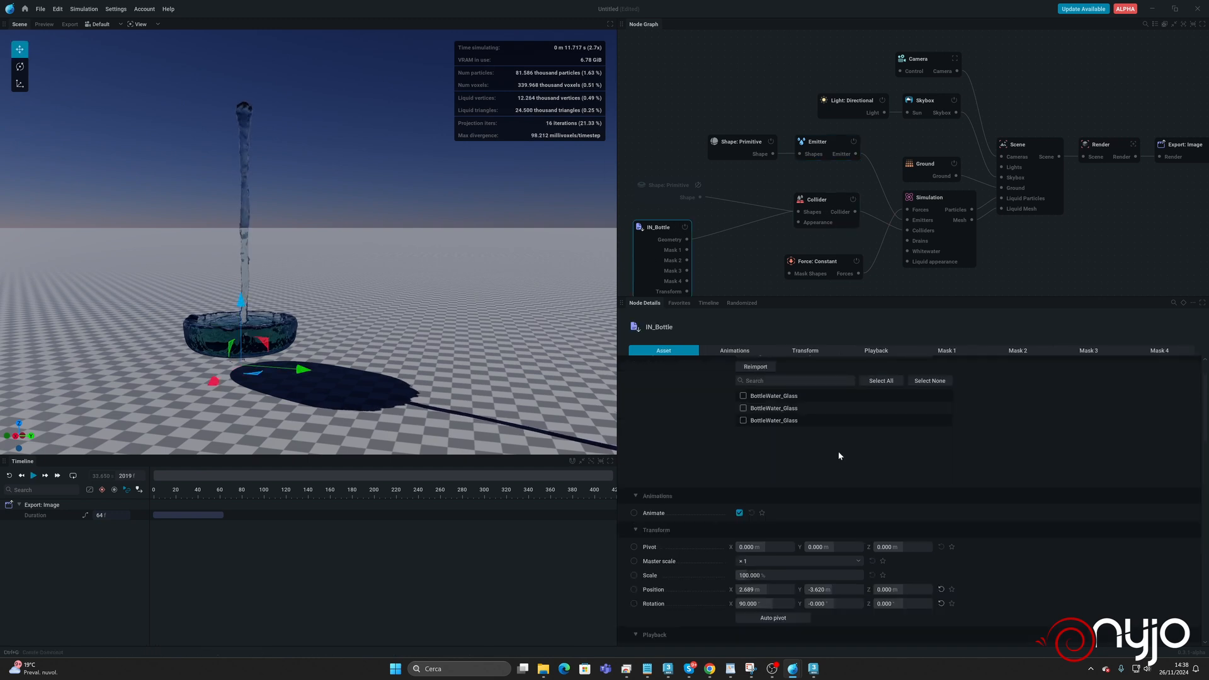
pyautogui.scroll(2, 838, 451)
pyautogui.click(784, 394)
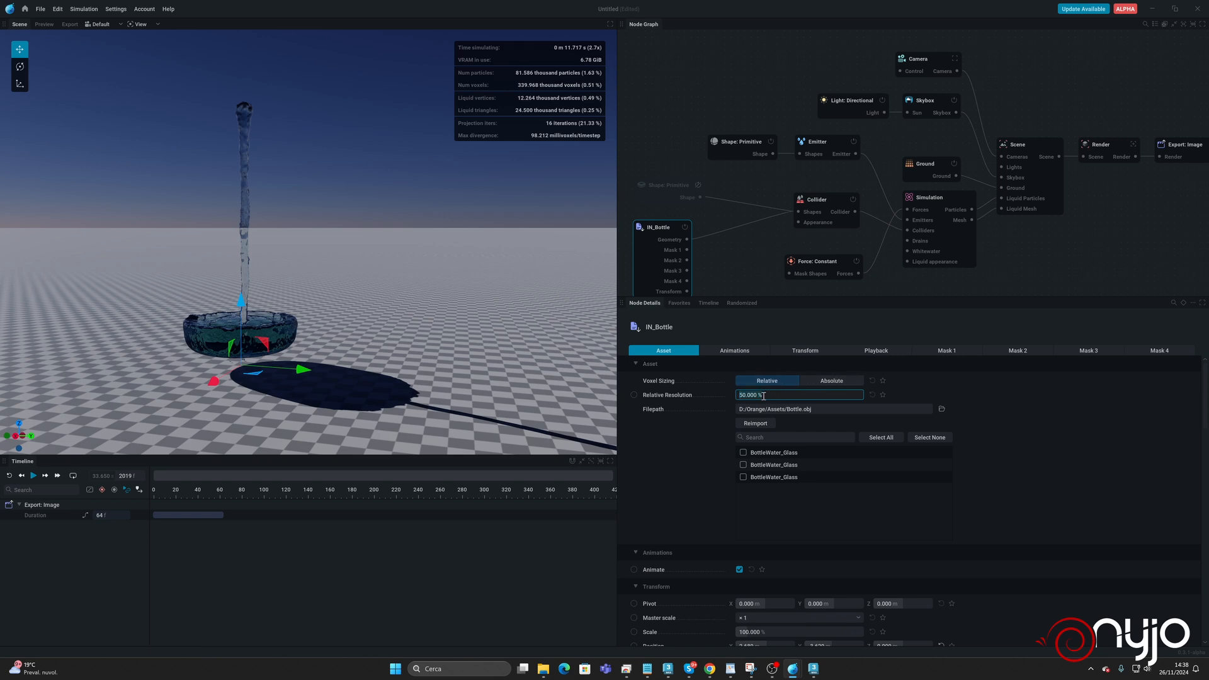
pyautogui.click(841, 384)
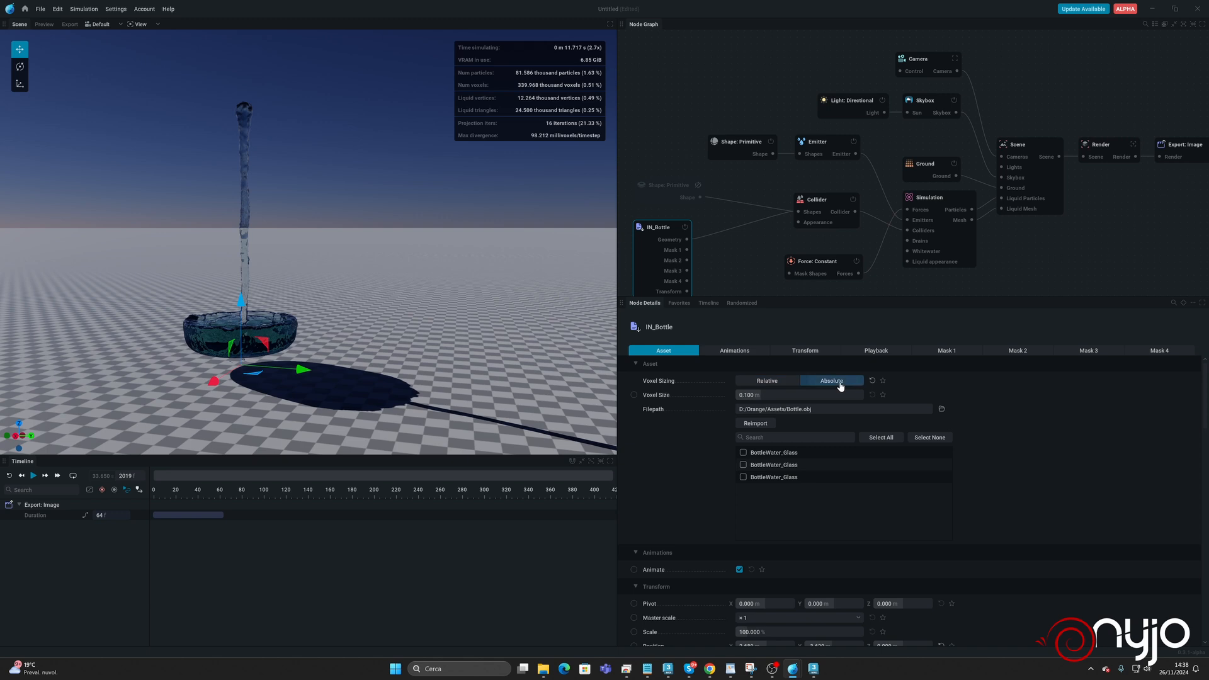
pyautogui.click(774, 381)
pyautogui.moveTo(680, 398)
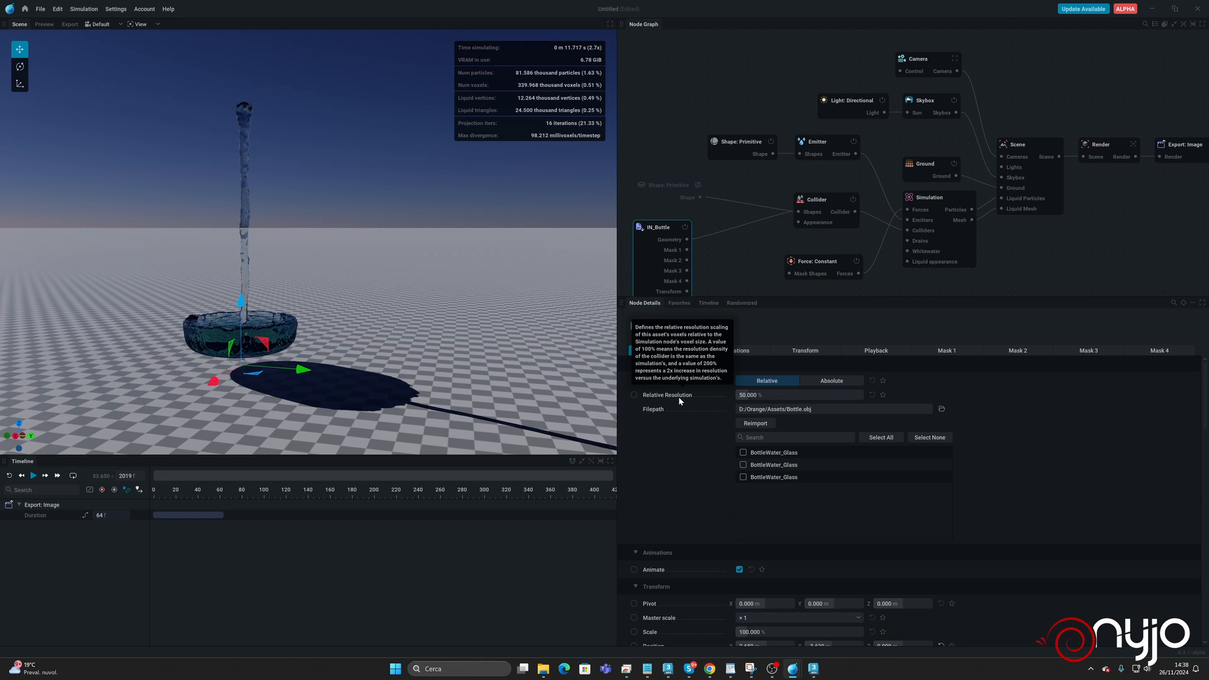
pyautogui.click(783, 395)
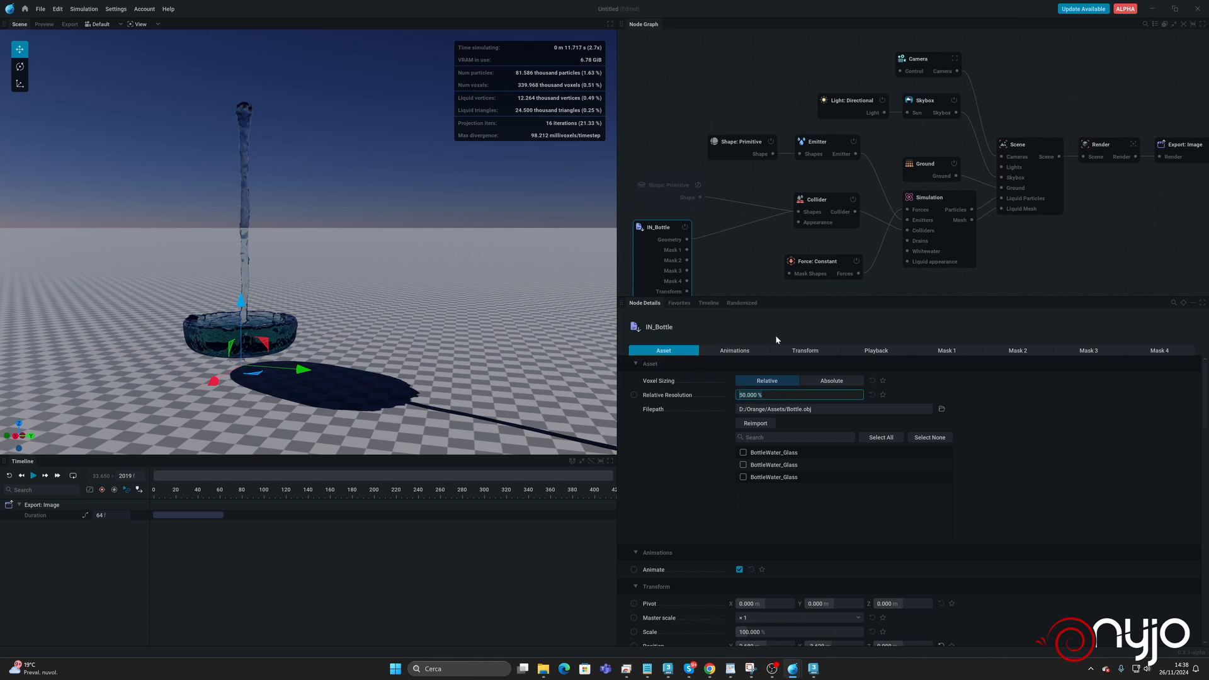
pyautogui.moveTo(824, 261)
pyautogui.write('200')
pyautogui.press('Return')
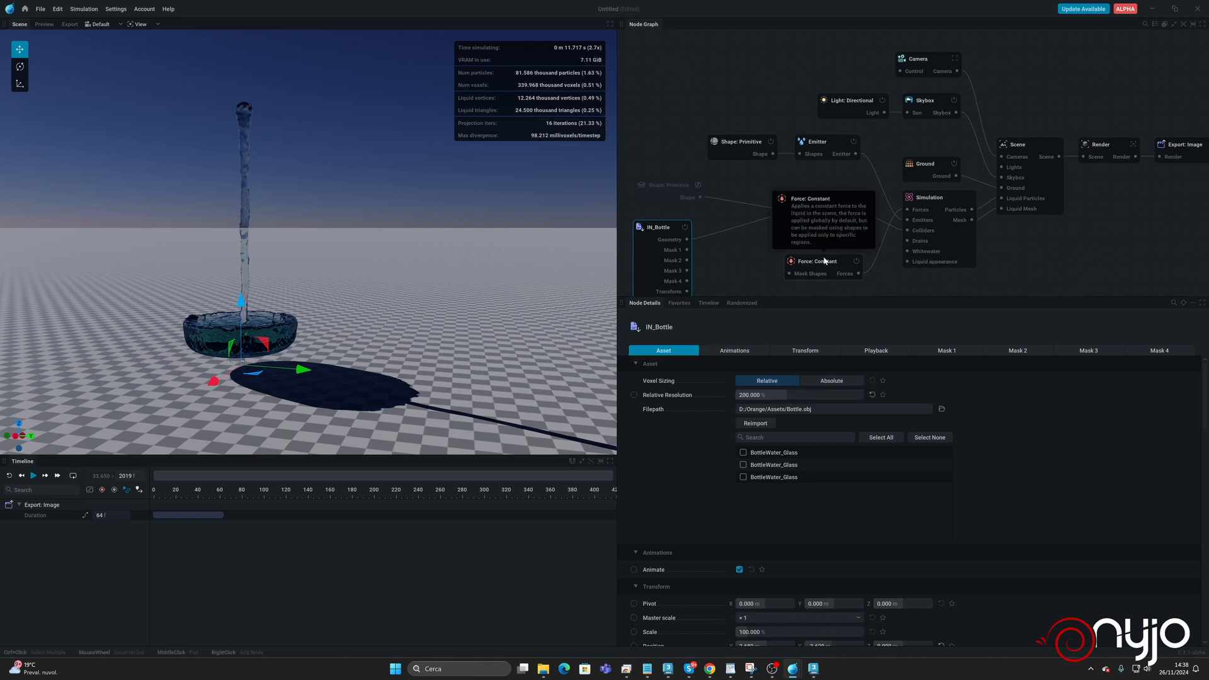
# Restart the simulation from the beginning to check the liquid against the finer collider, and pause it.
pyautogui.click(32, 477)
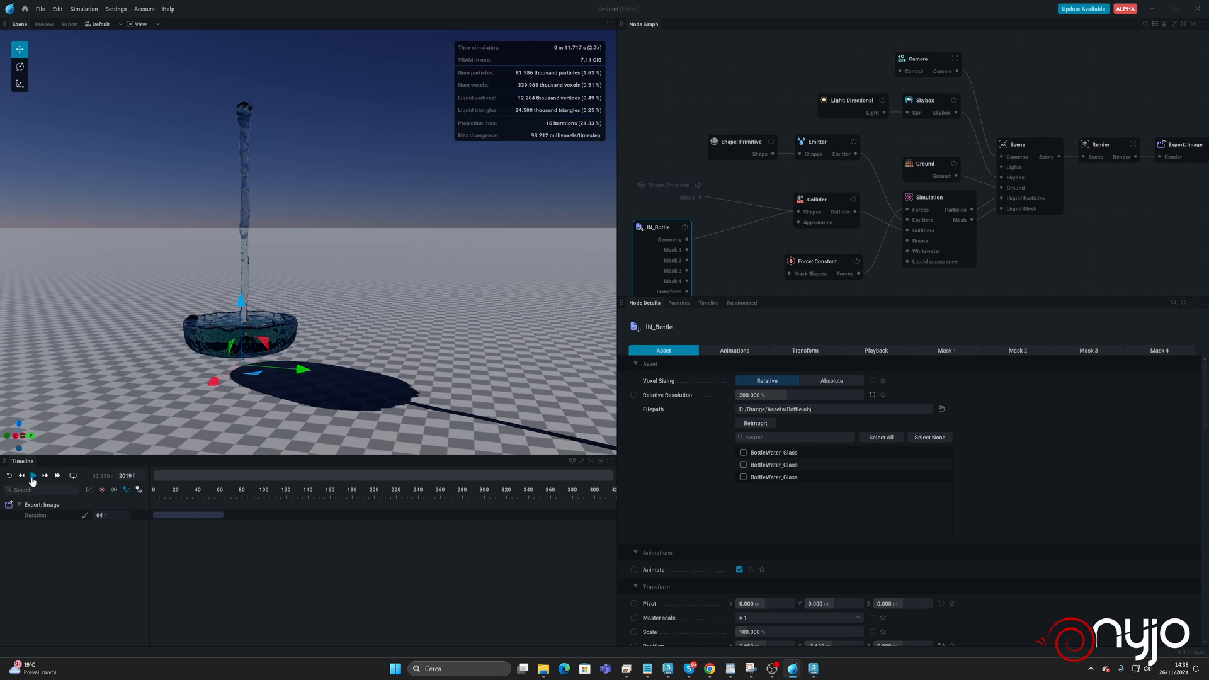
pyautogui.click(9, 476)
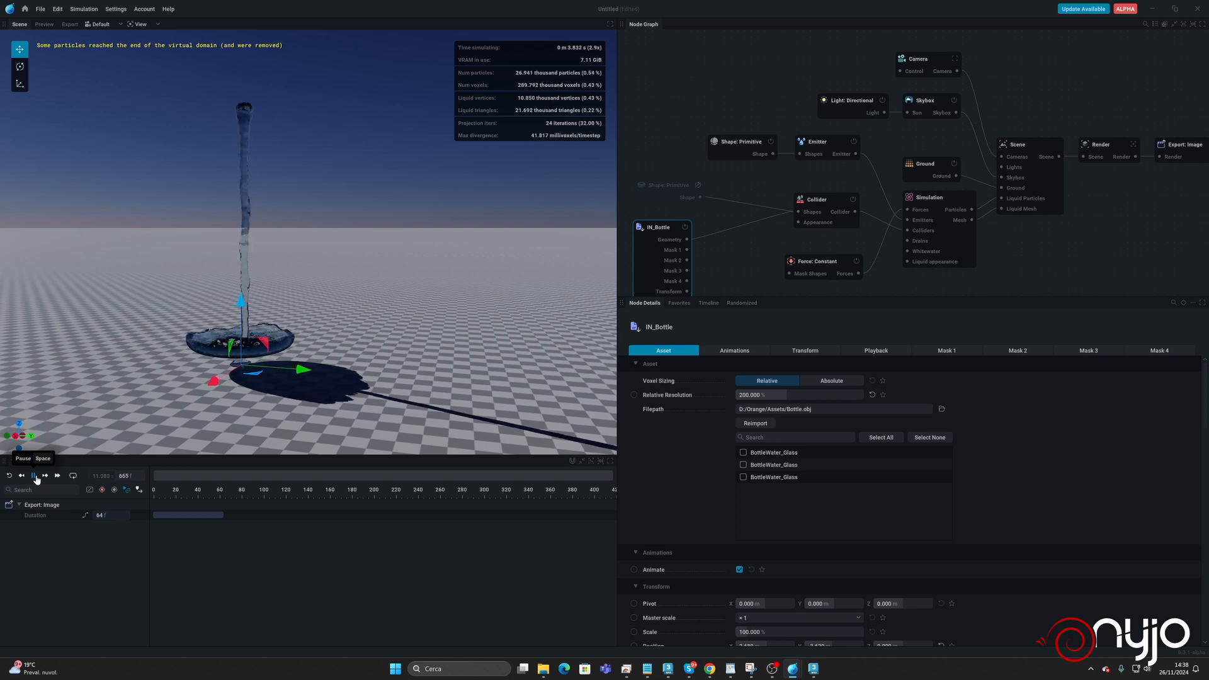
pyautogui.click(35, 477)
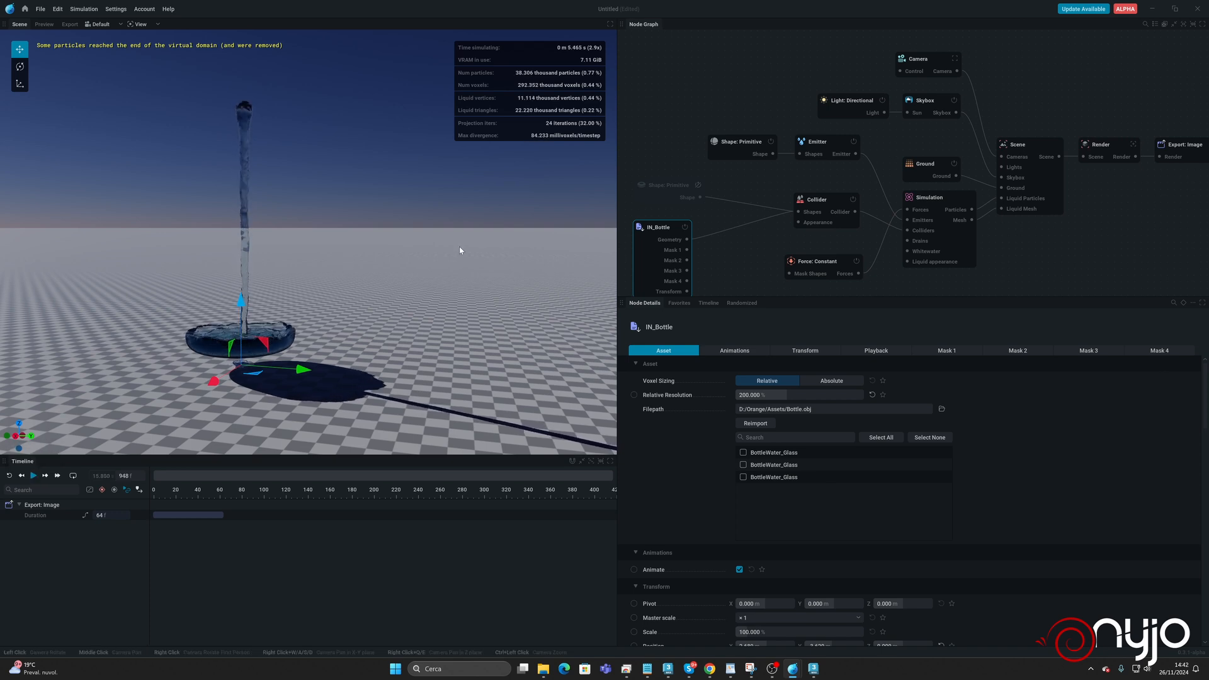
# Show the Collider in the scene and make it refractive, with a black albedo and an index of refraction of 1.397.
pyautogui.click(804, 206)
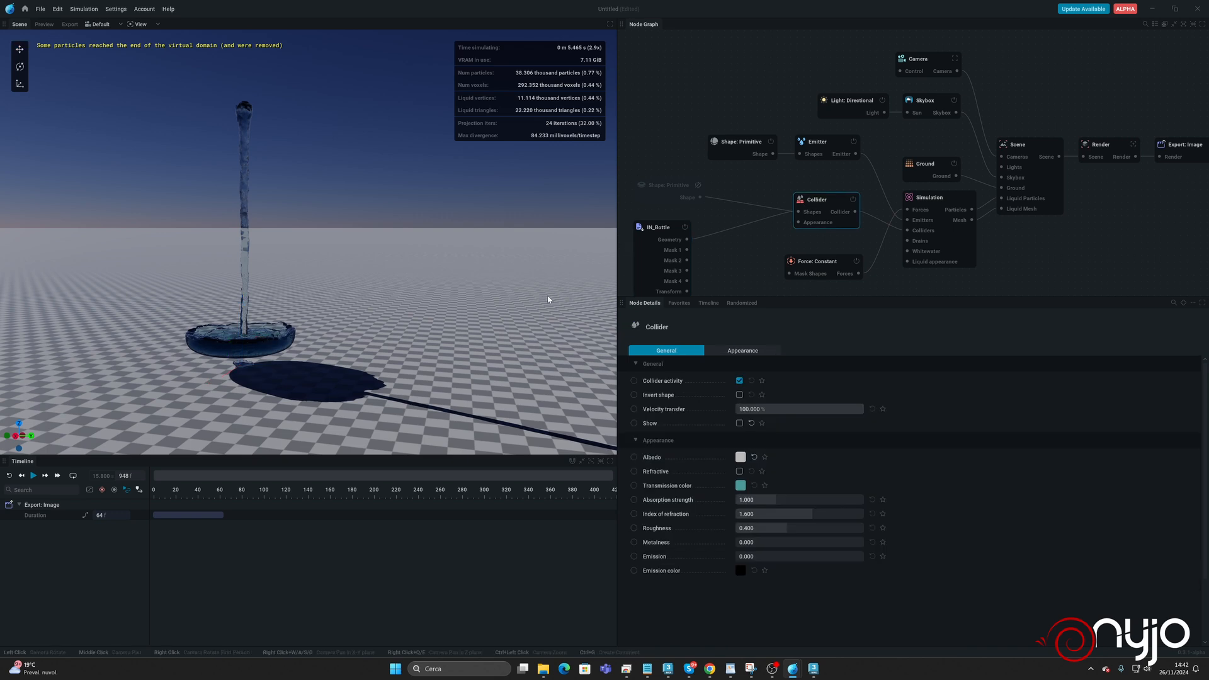
pyautogui.click(739, 423)
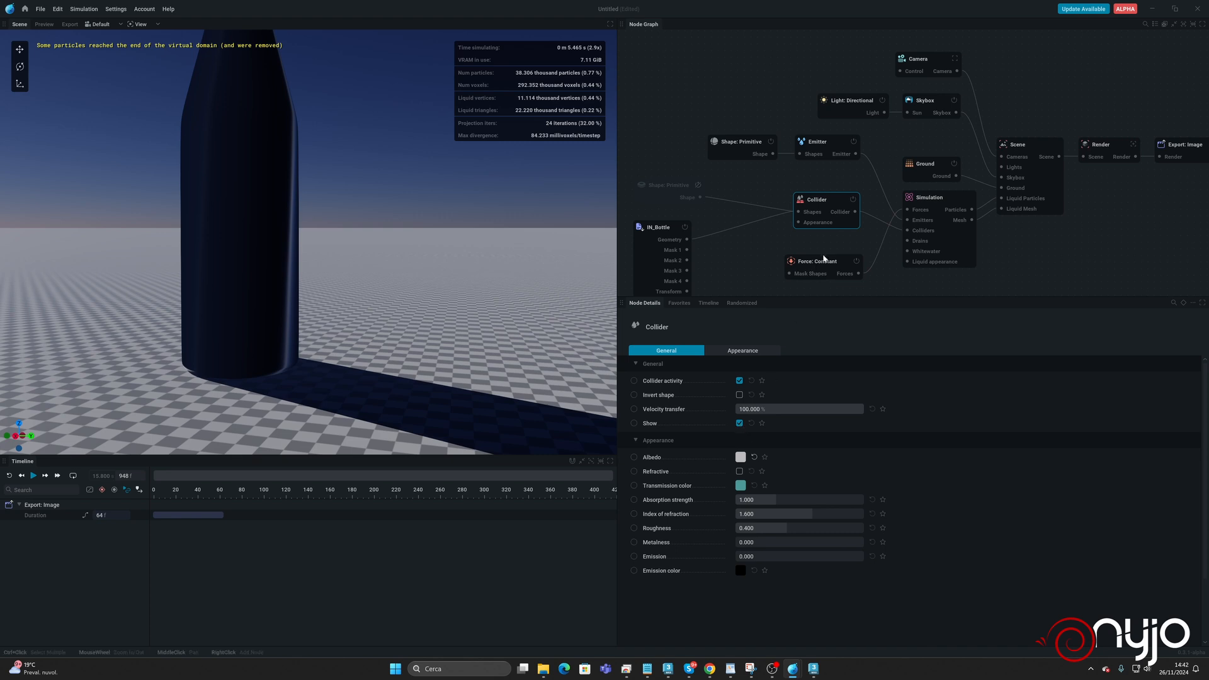
pyautogui.click(743, 460)
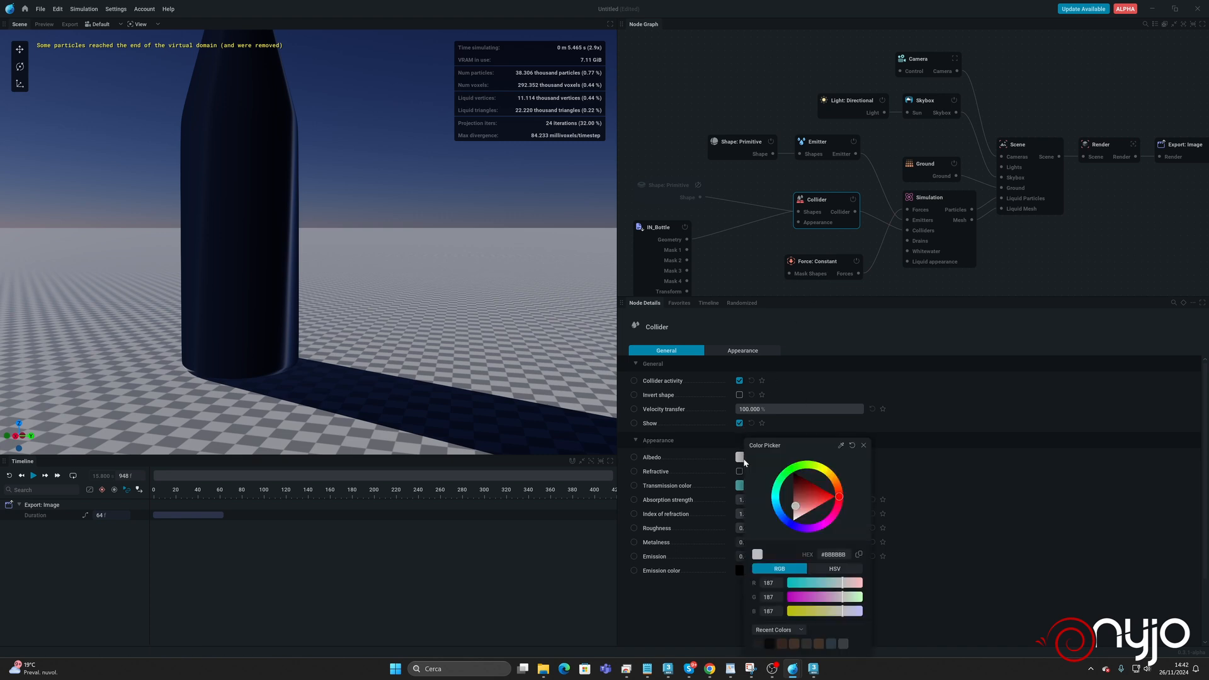
pyautogui.moveTo(797, 509); pyautogui.dragTo(781, 451)
pyautogui.click(942, 514)
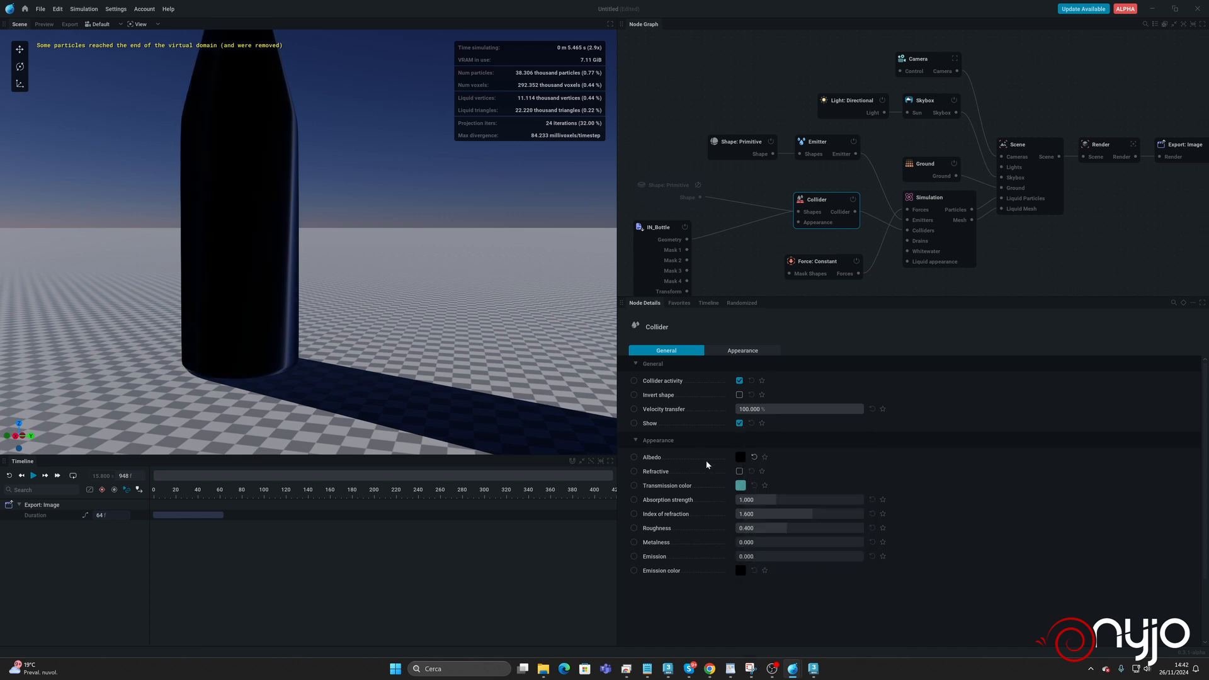
pyautogui.click(739, 471)
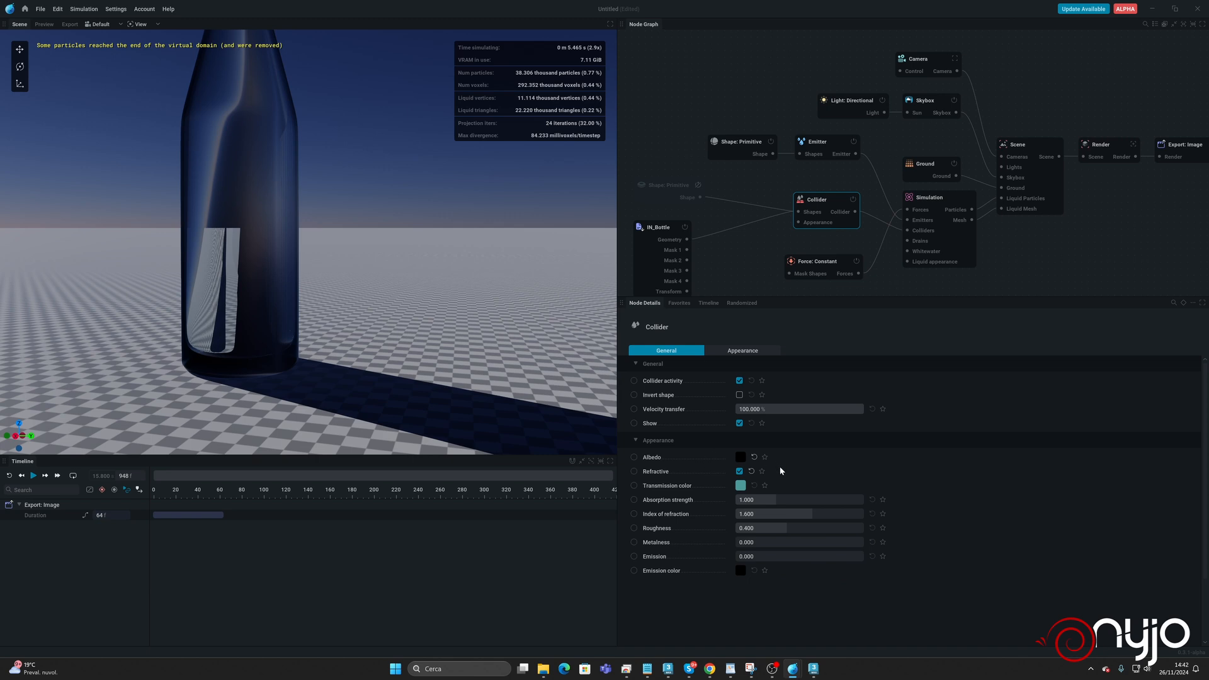
pyautogui.moveTo(805, 518); pyautogui.dragTo(785, 518)
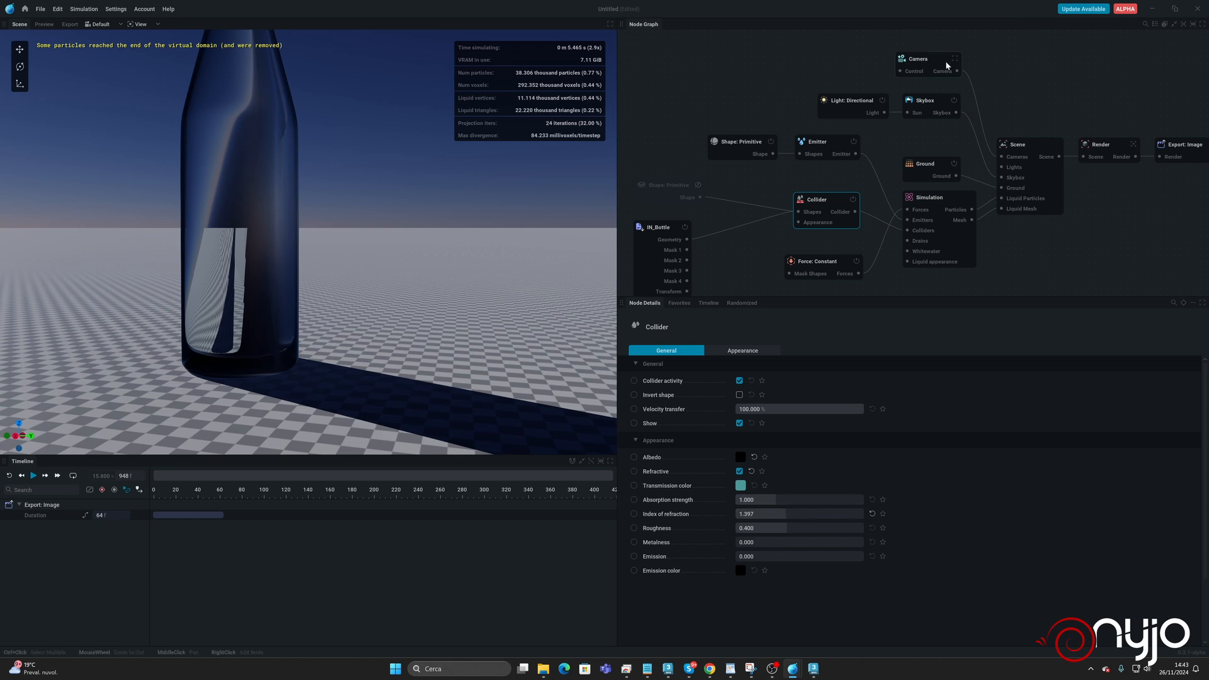
# Change the Ground from a checkerboard to Uniform Color.
pyautogui.click(929, 165)
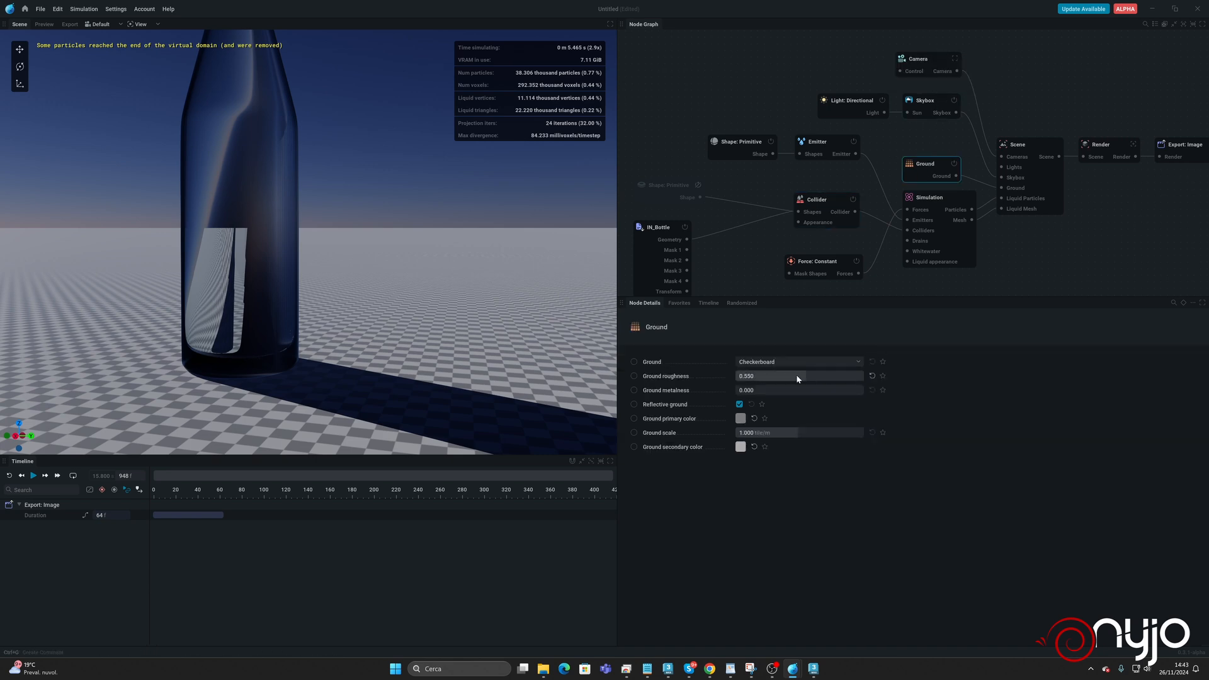
pyautogui.click(781, 362)
pyautogui.click(779, 385)
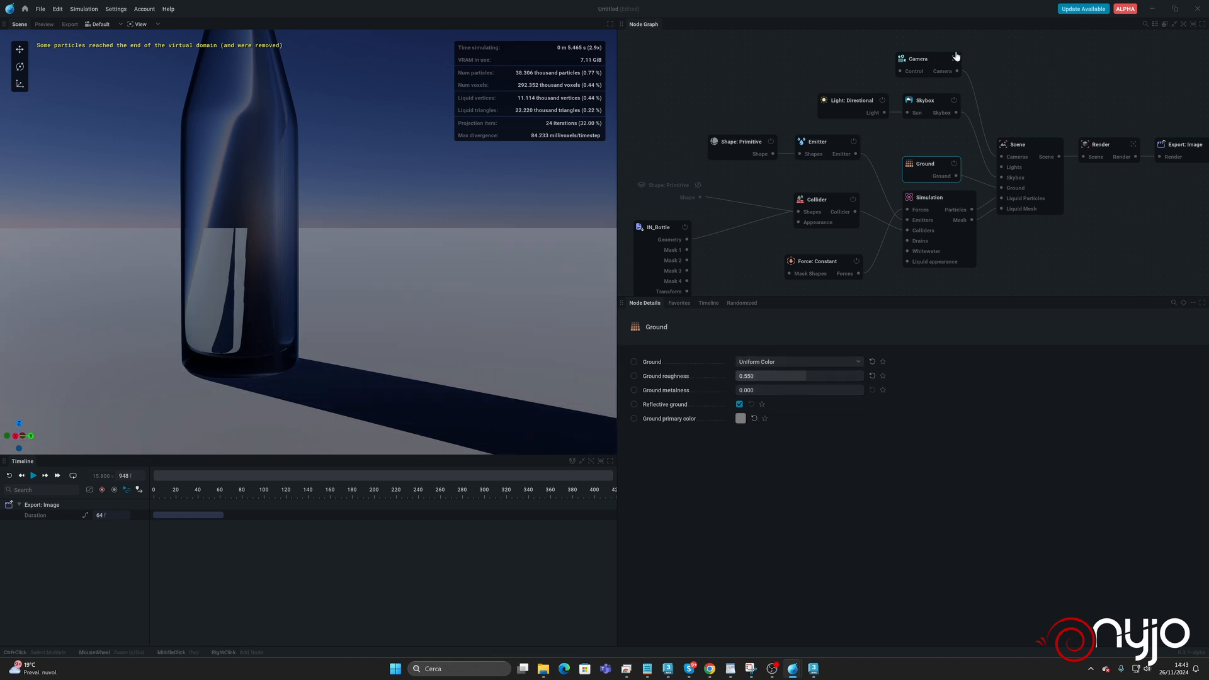
# Switch the Skybox mode to HDRI and load overcast_soil_puresky_4k.exr from the Download folder as its image.
pyautogui.click(863, 104)
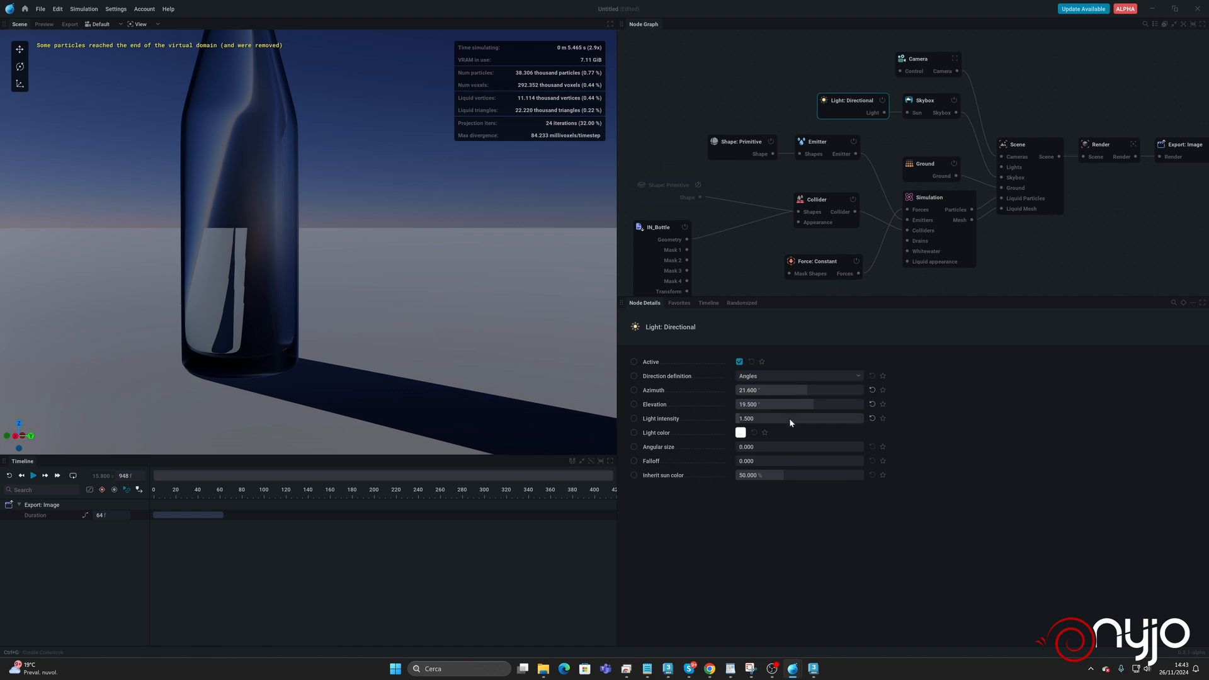
pyautogui.click(931, 101)
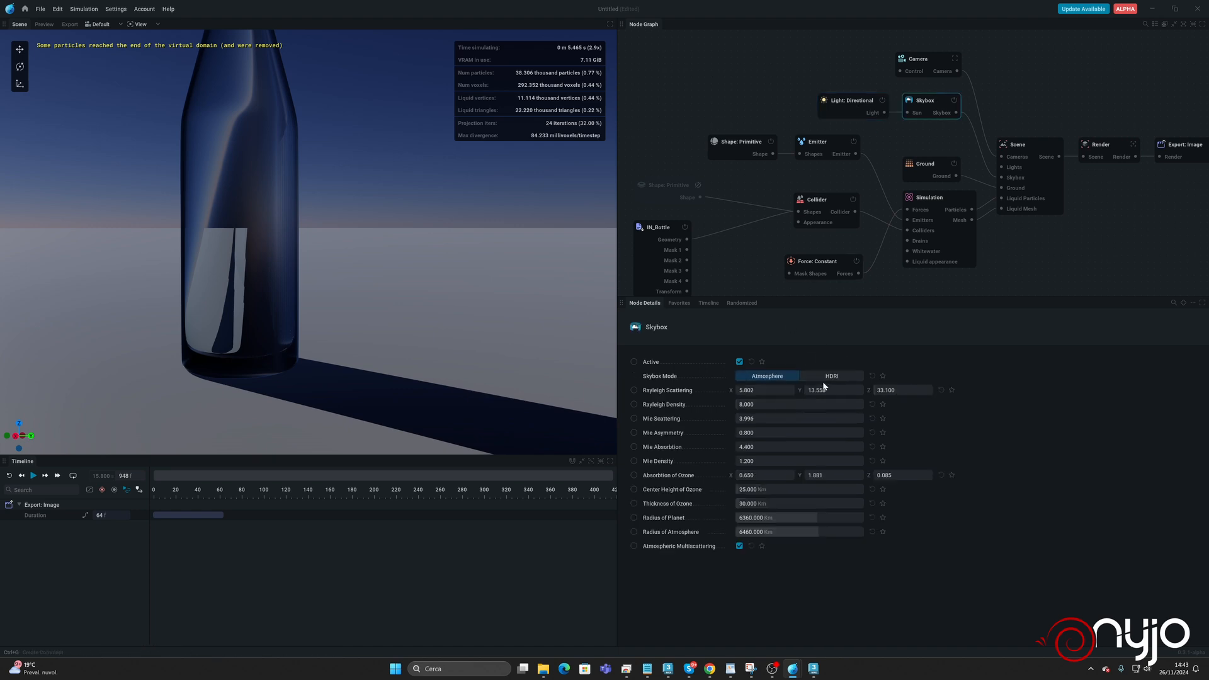
pyautogui.click(825, 376)
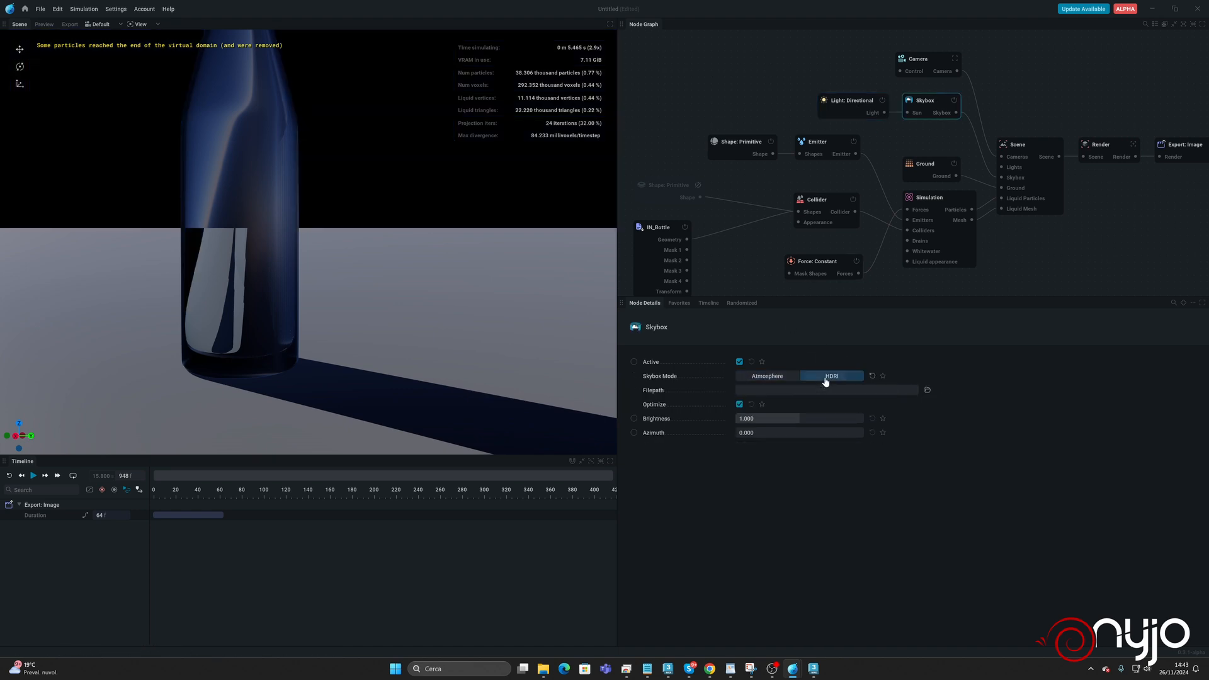
pyautogui.click(928, 389)
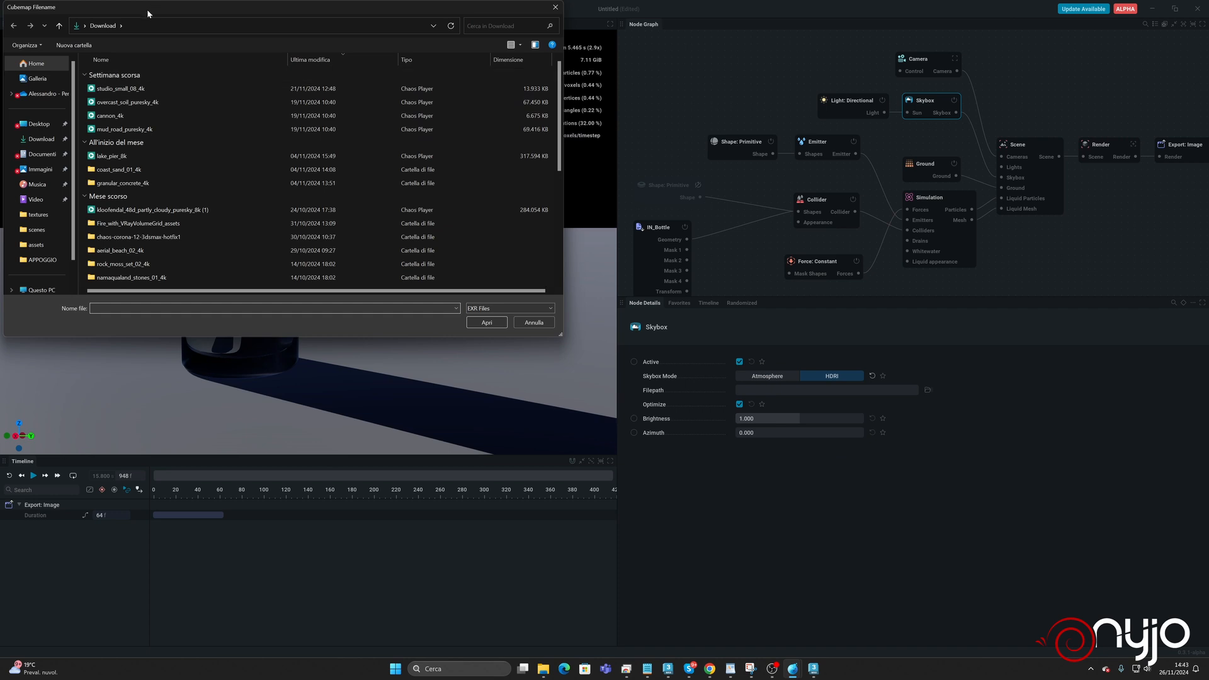
pyautogui.moveTo(146, 6); pyautogui.dragTo(395, 126)
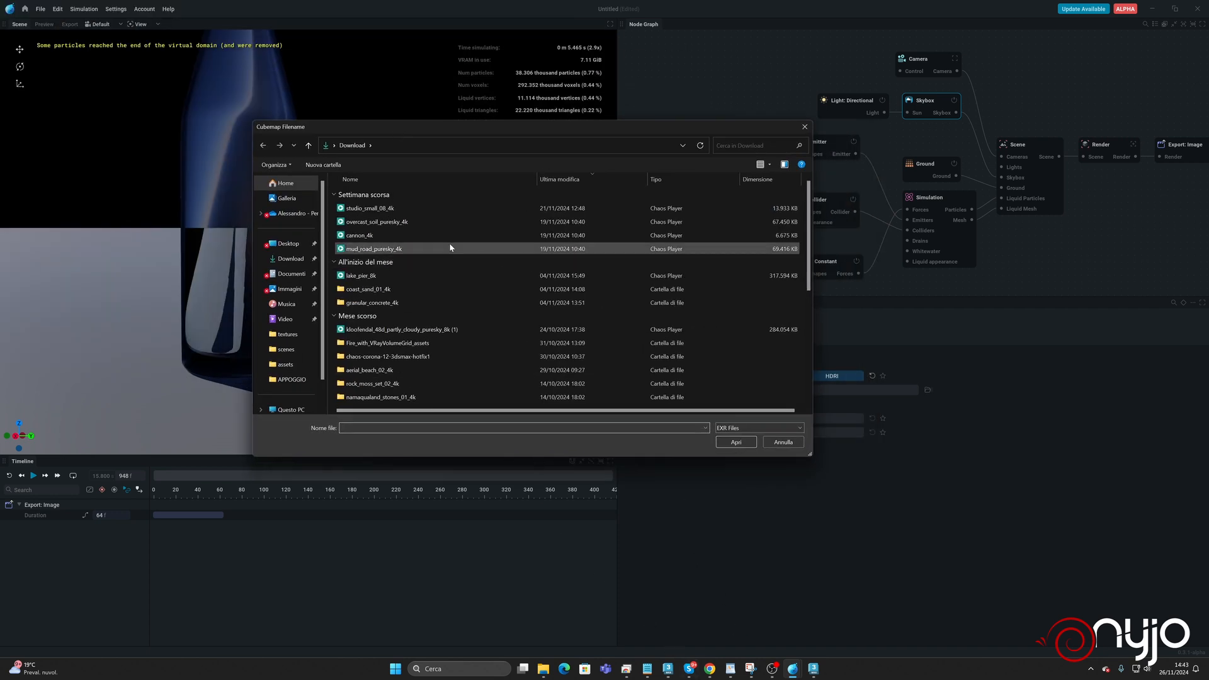
pyautogui.click(390, 223)
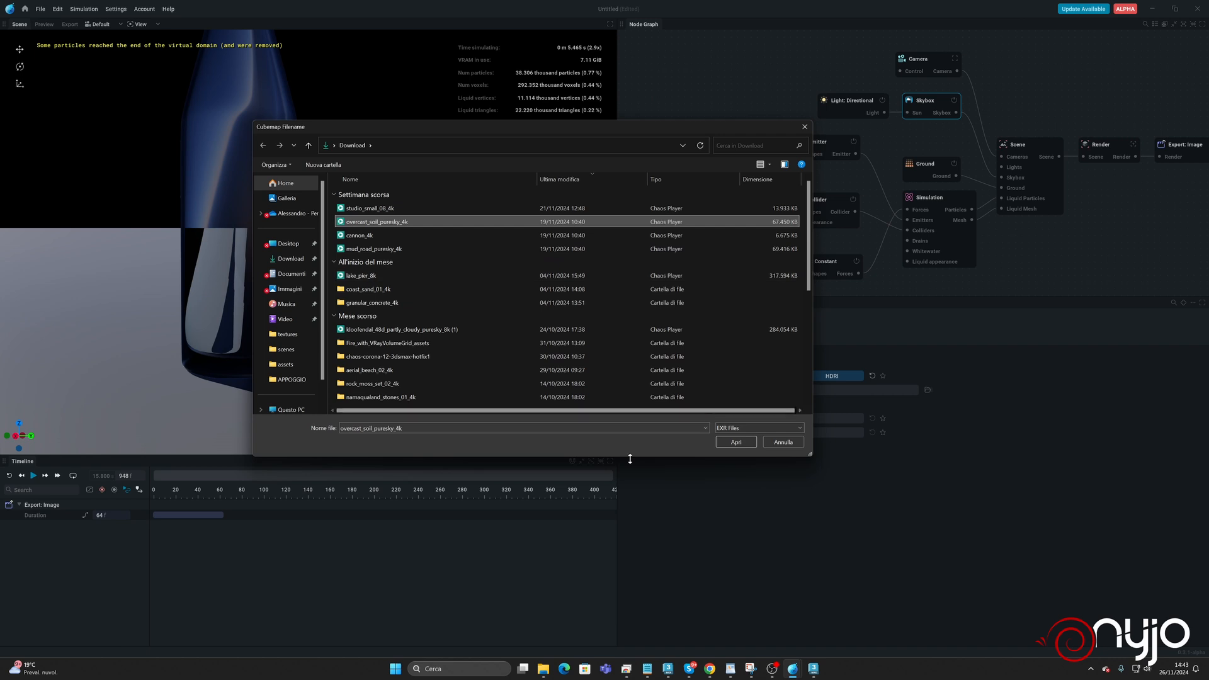
pyautogui.click(749, 441)
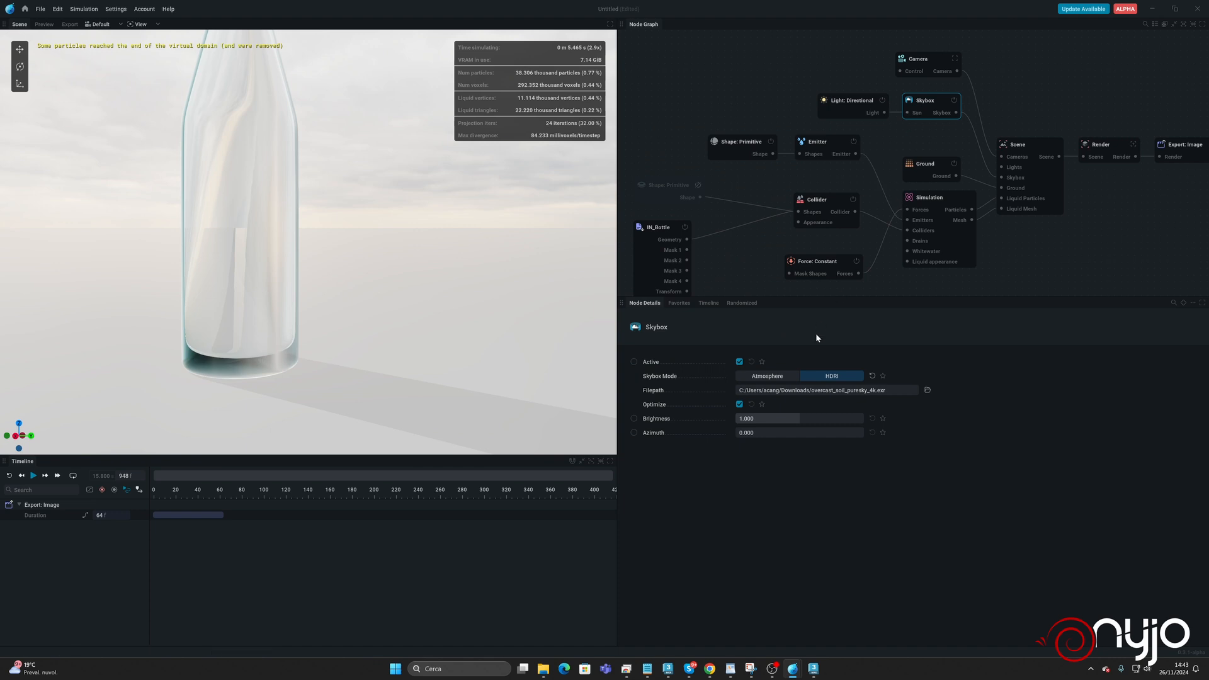
# Compare the scene with the directional light off and on again, and set the Skybox brightness to 0.220.
pyautogui.click(881, 101)
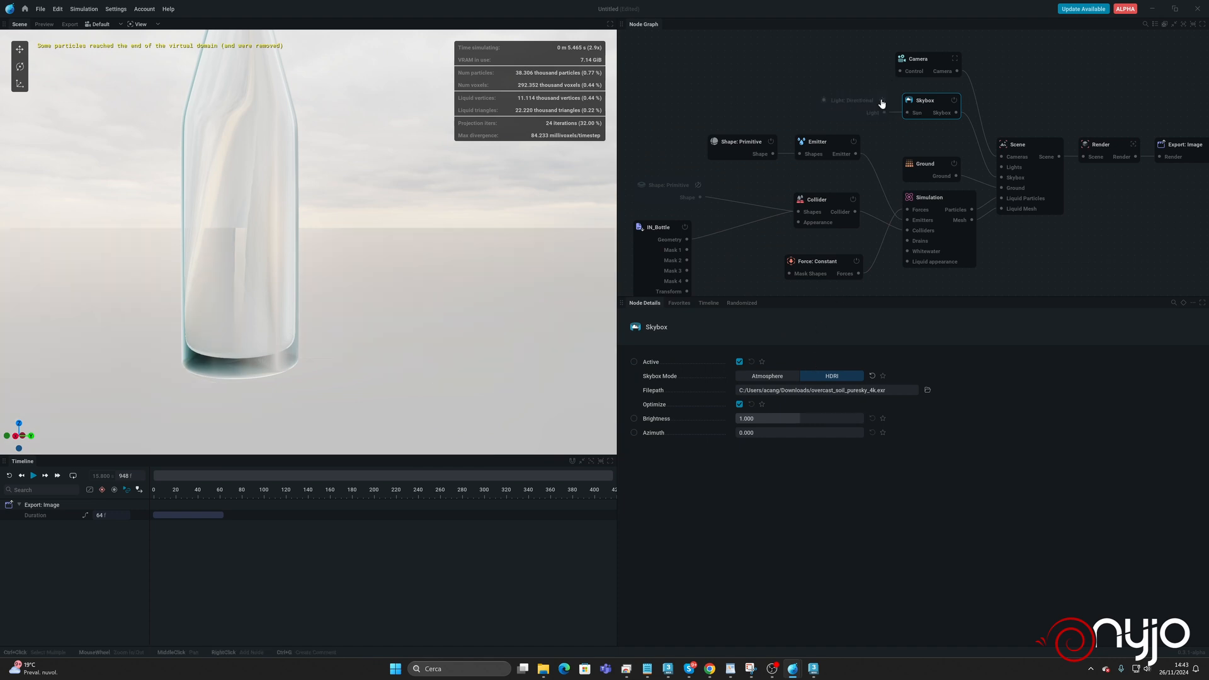
pyautogui.click(881, 101)
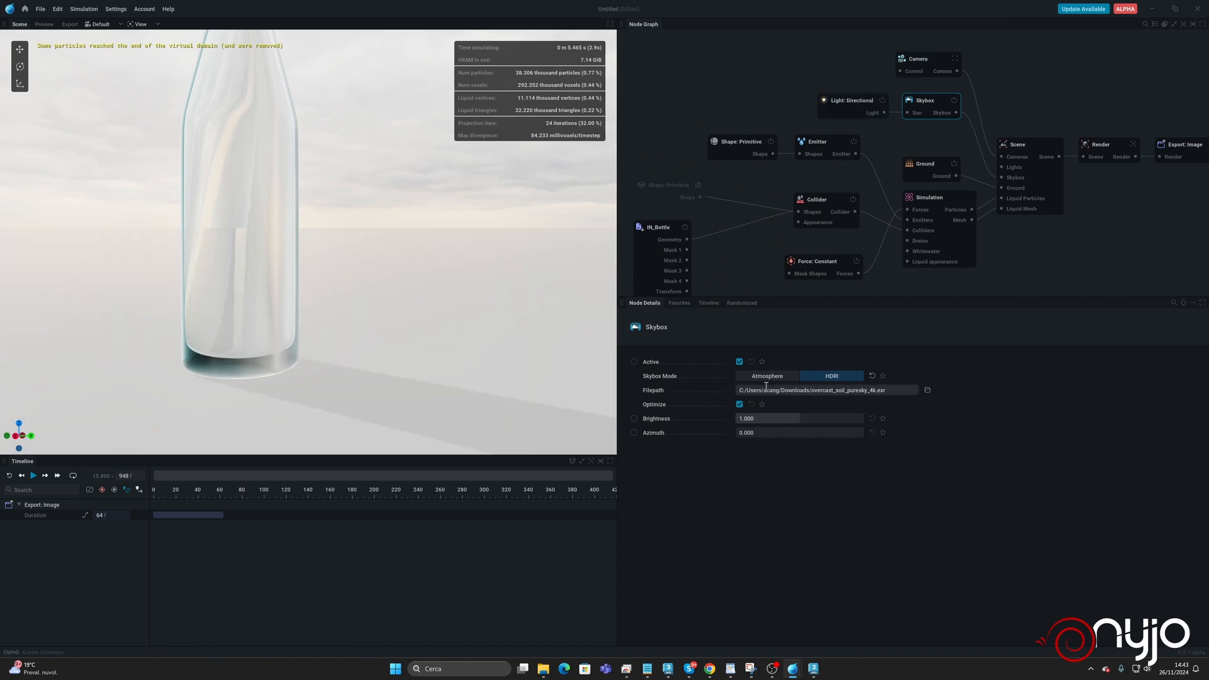
pyautogui.moveTo(775, 418); pyautogui.dragTo(724, 418)
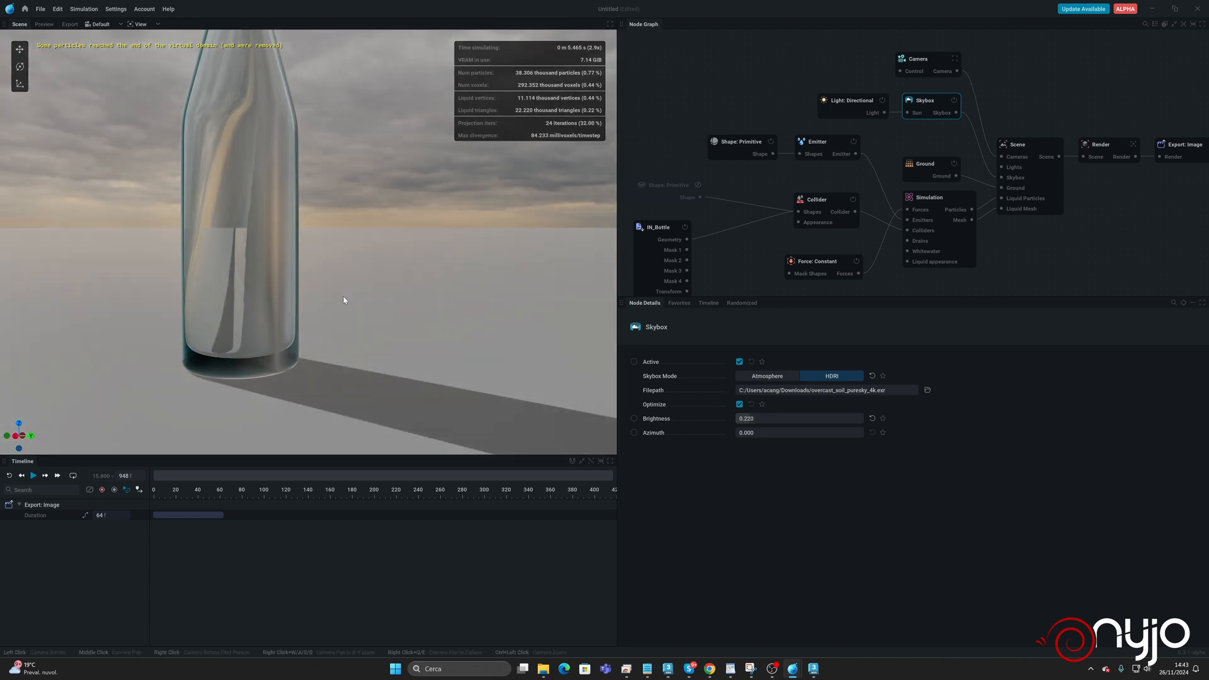
# Reframe the scene view on the whole bottle and enable path tracing.
pyautogui.moveTo(345, 299); pyautogui.dragTo(391, 296)
pyautogui.moveTo(183, 299); pyautogui.dragTo(321, 318)
pyautogui.scroll(-4, 321, 318)
pyautogui.scroll(5, 321, 319)
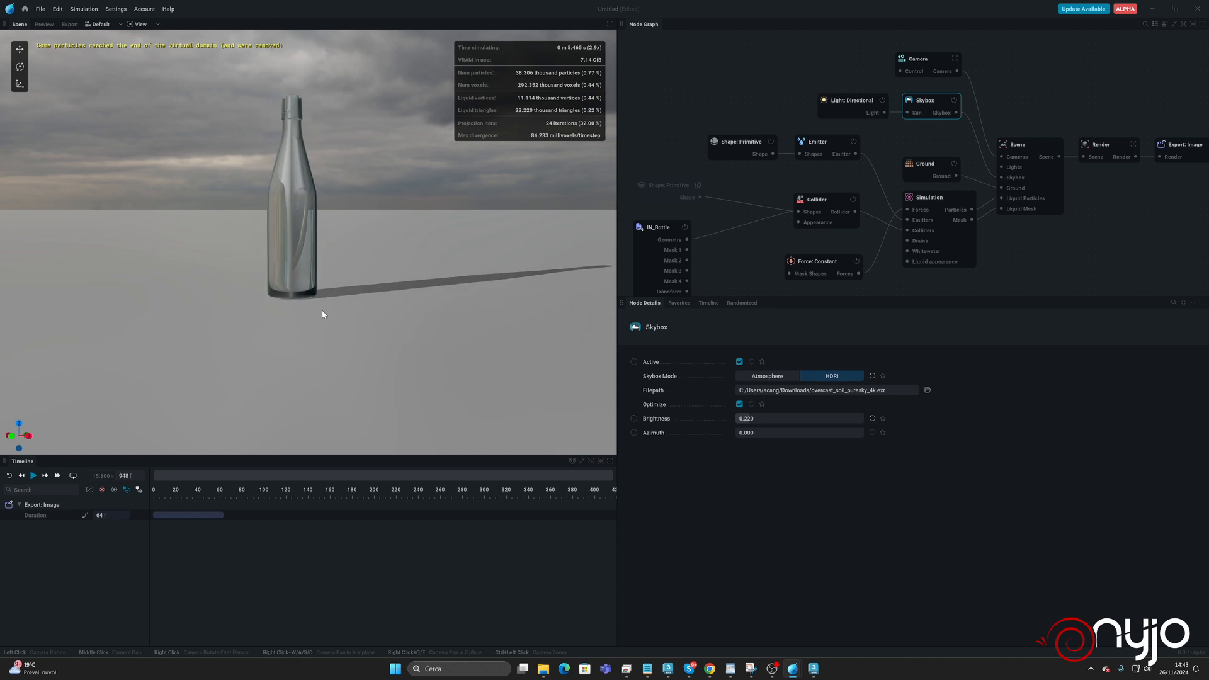
pyautogui.moveTo(318, 320); pyautogui.dragTo(325, 384, button='middle')
pyautogui.scroll(-5, 328, 334)
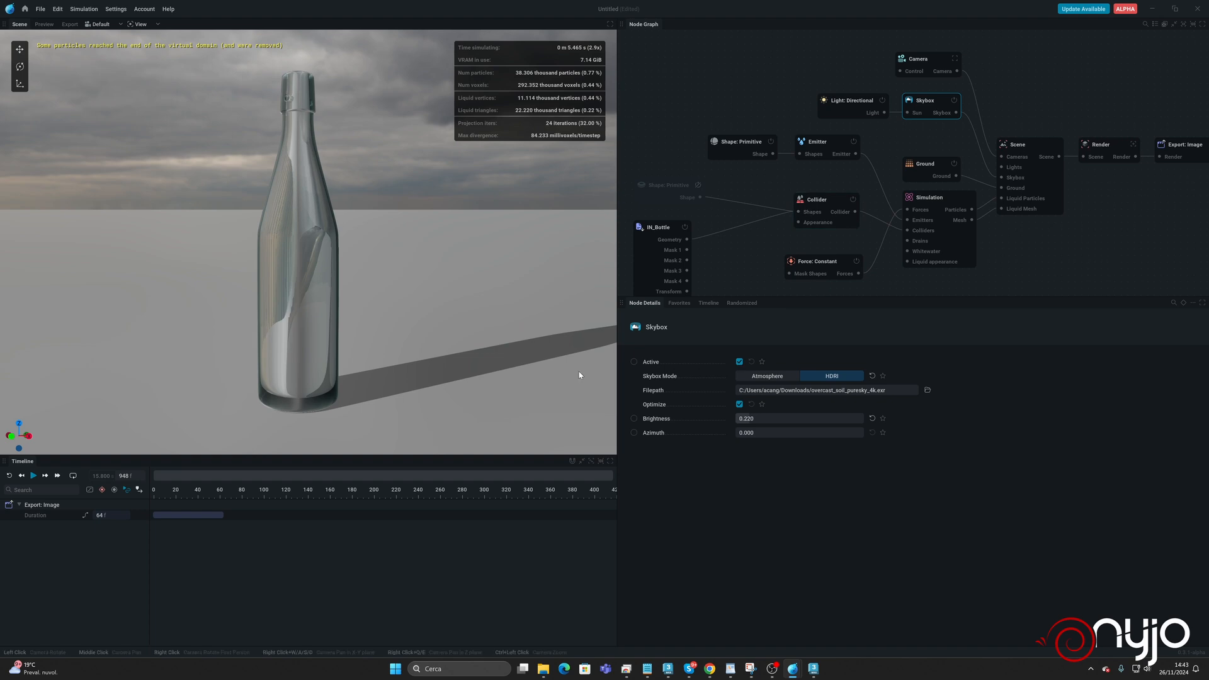
pyautogui.click(817, 202)
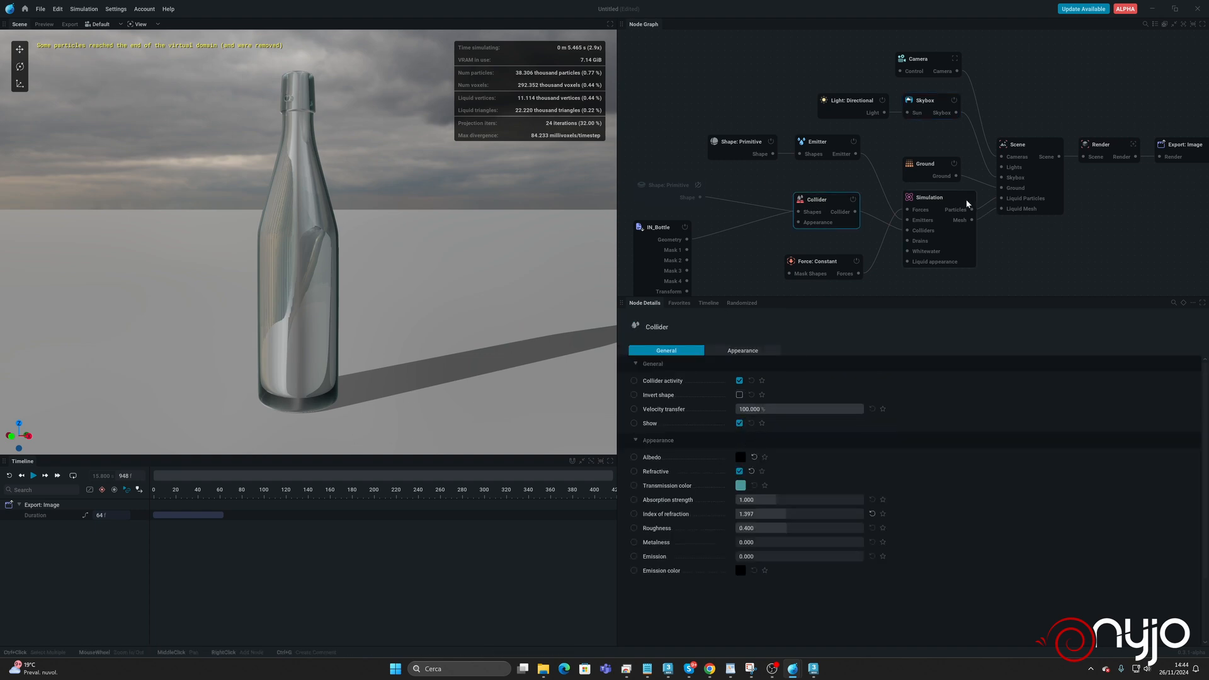
pyautogui.click(137, 24)
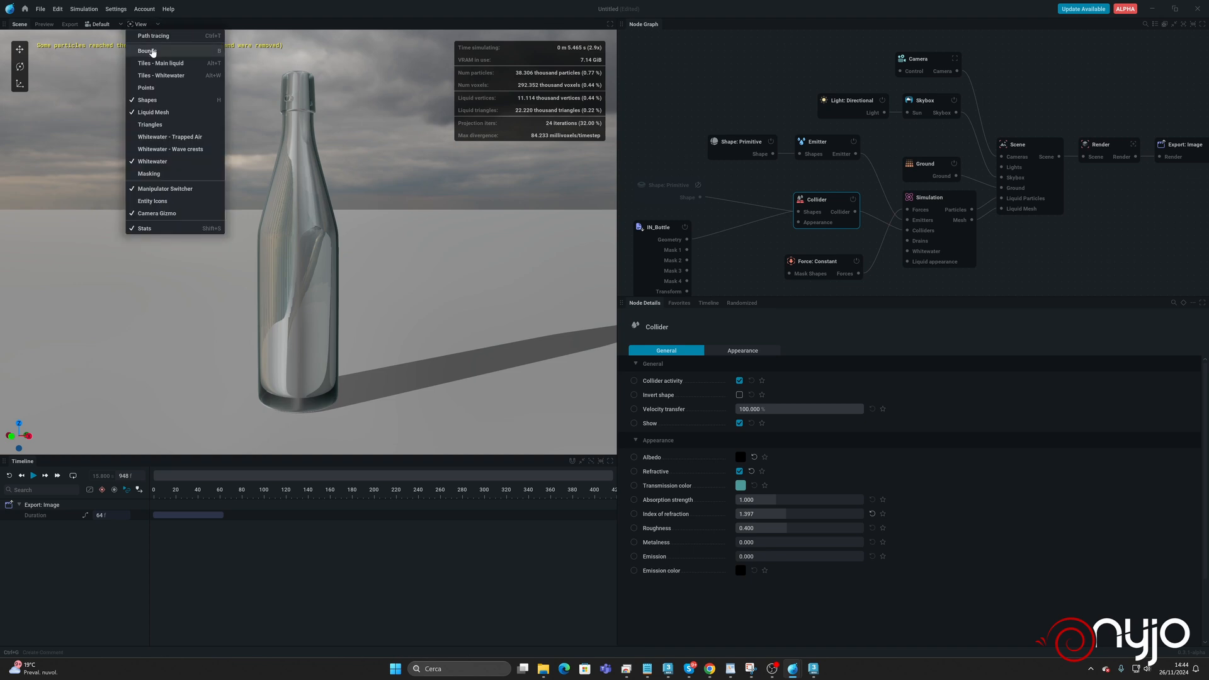
pyautogui.click(155, 38)
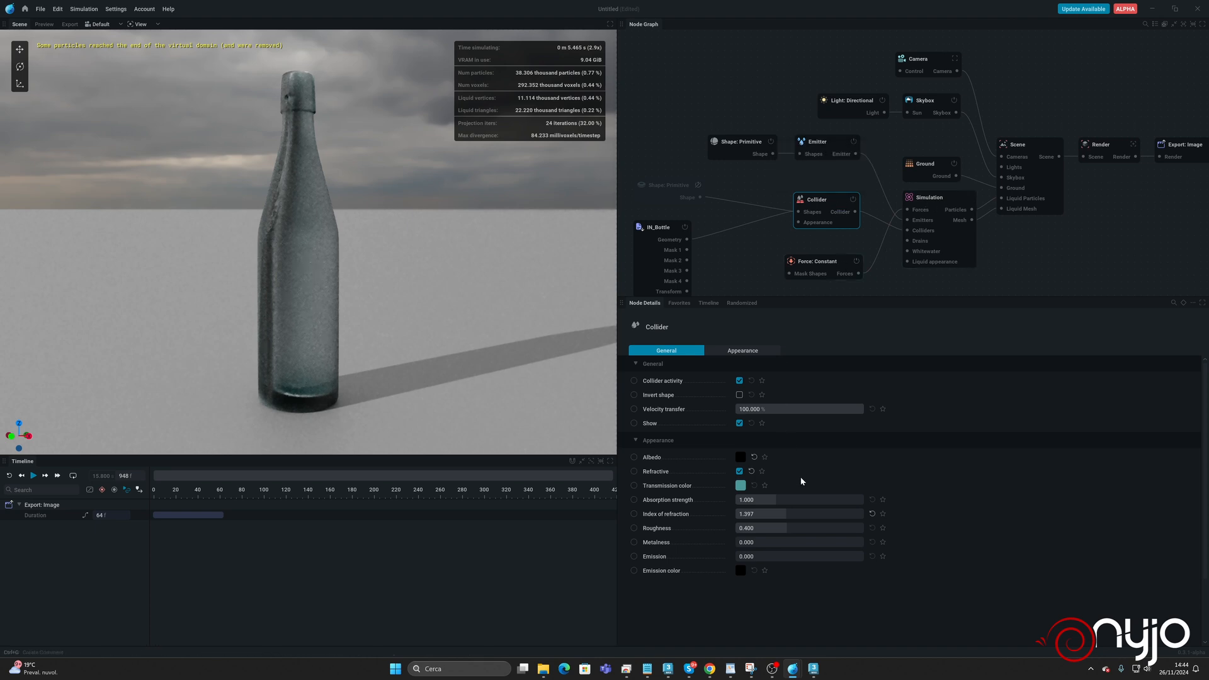
# Set the Collider's roughness to 0.000 and its absorption strength to 0.159.
pyautogui.moveTo(787, 527); pyautogui.dragTo(735, 528)
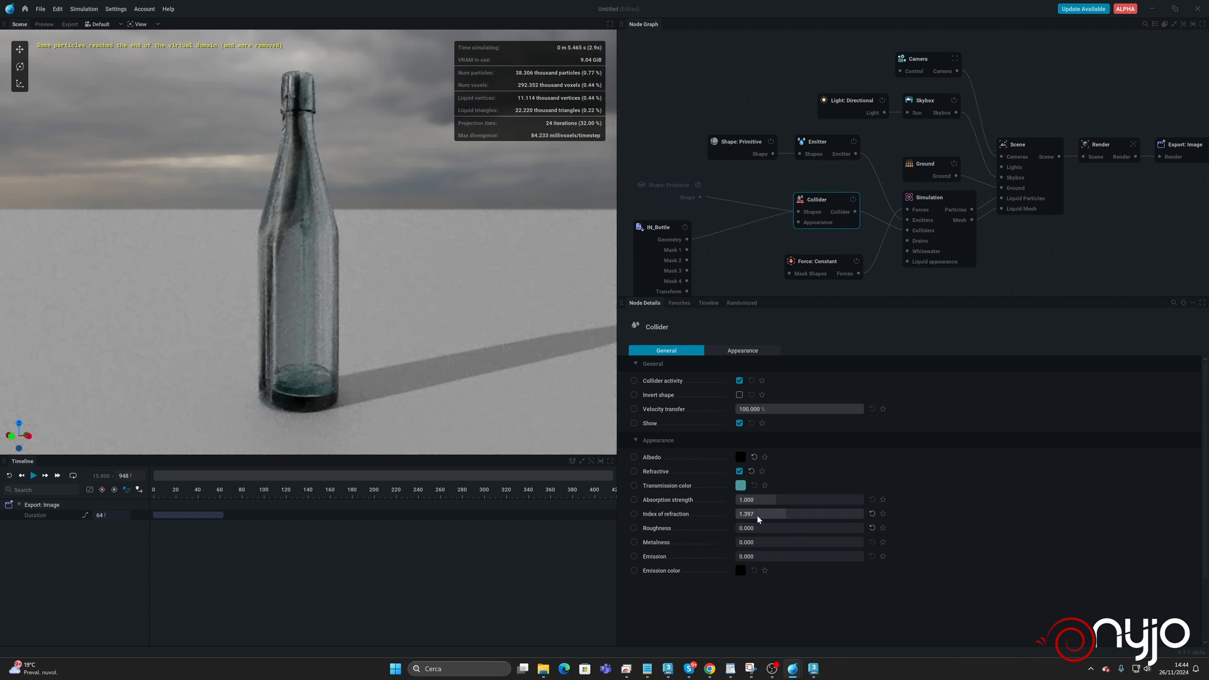
pyautogui.moveTo(761, 500); pyautogui.dragTo(728, 500)
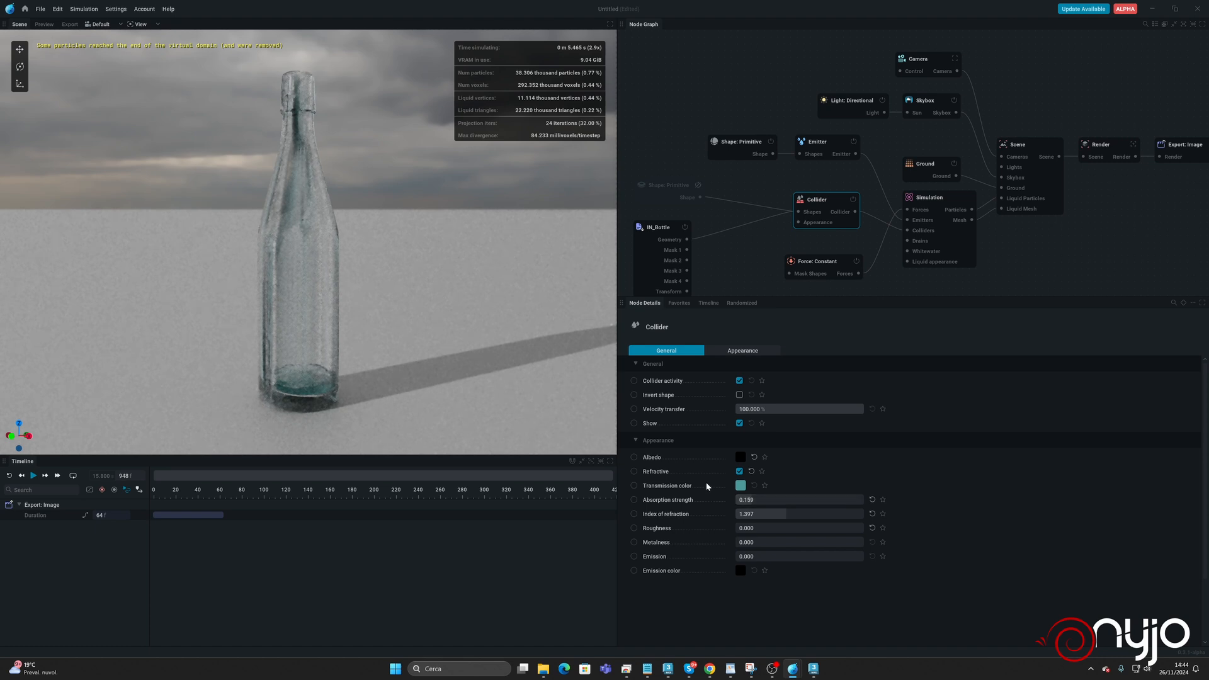
# Add an Appearance node to the Simulation's Liquid appearance input and rename it Liquid Materal.
pyautogui.click(938, 197)
pyautogui.moveTo(898, 267); pyautogui.dragTo(882, 169, button='middle')
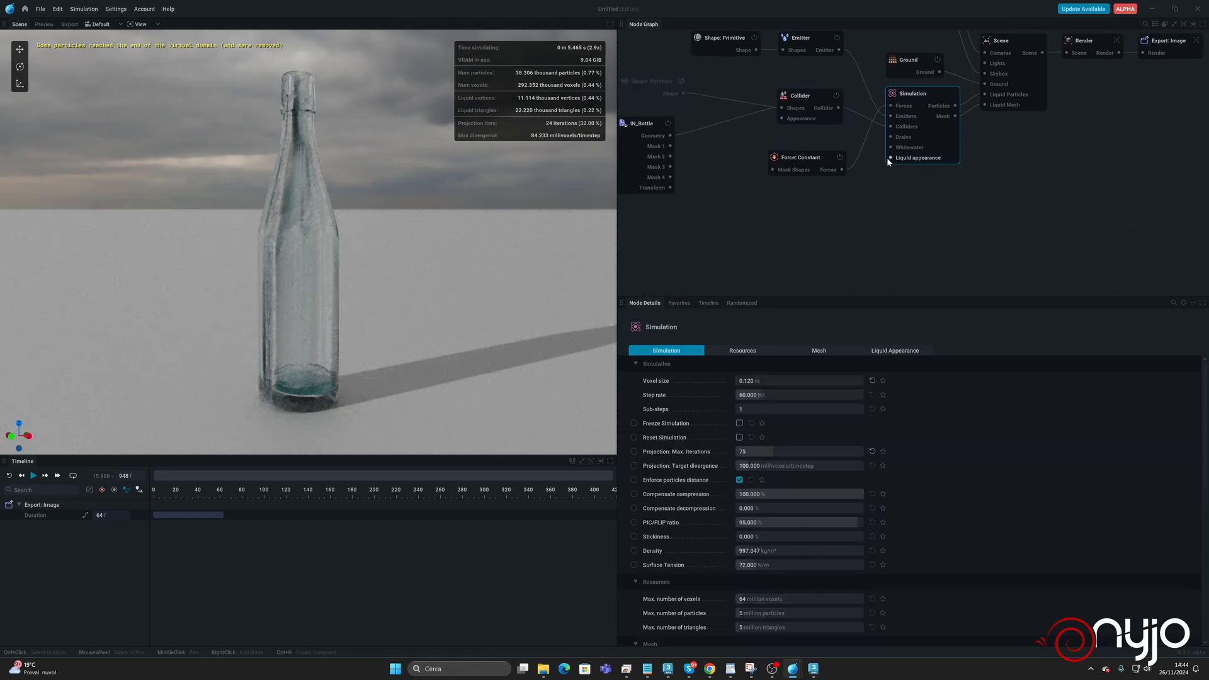
pyautogui.moveTo(890, 158); pyautogui.dragTo(830, 223)
pyautogui.click(787, 229)
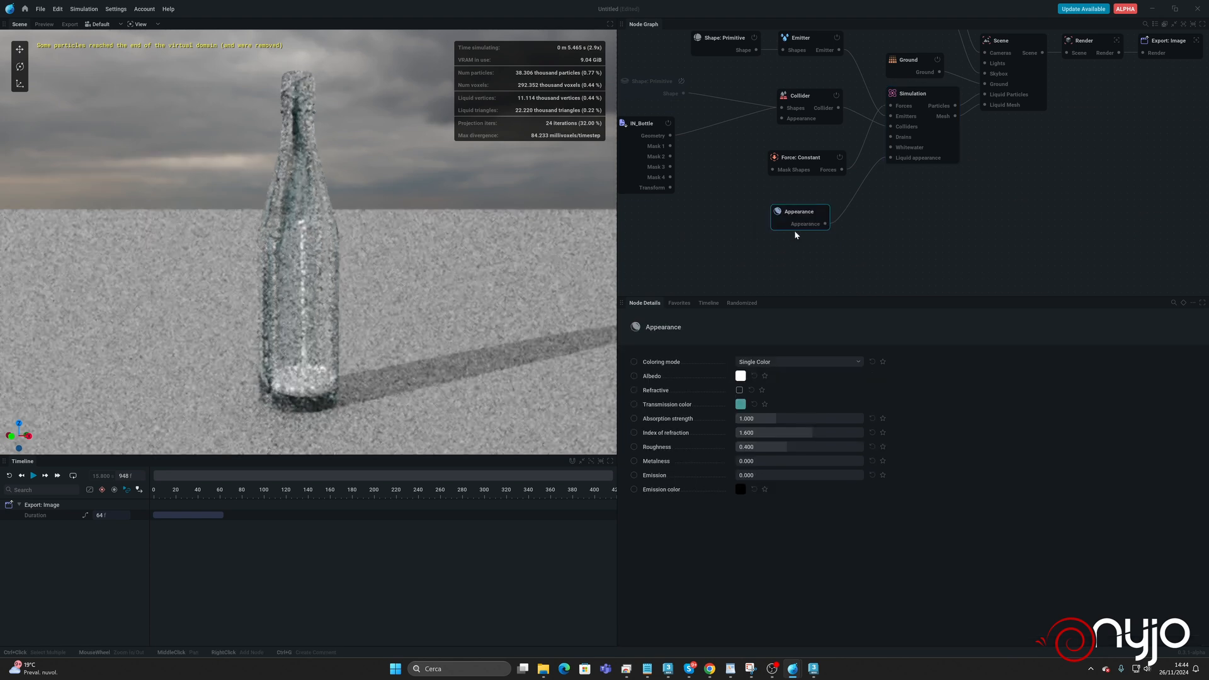
pyautogui.doubleClick(802, 212)
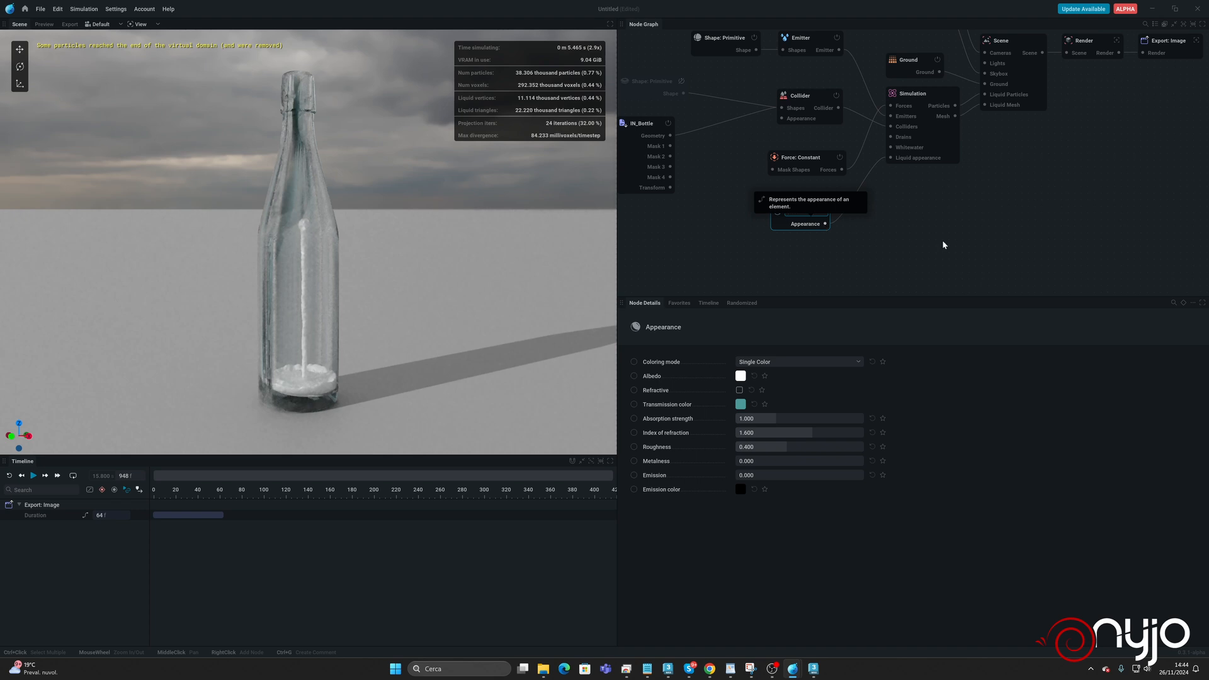
pyautogui.press('Return')
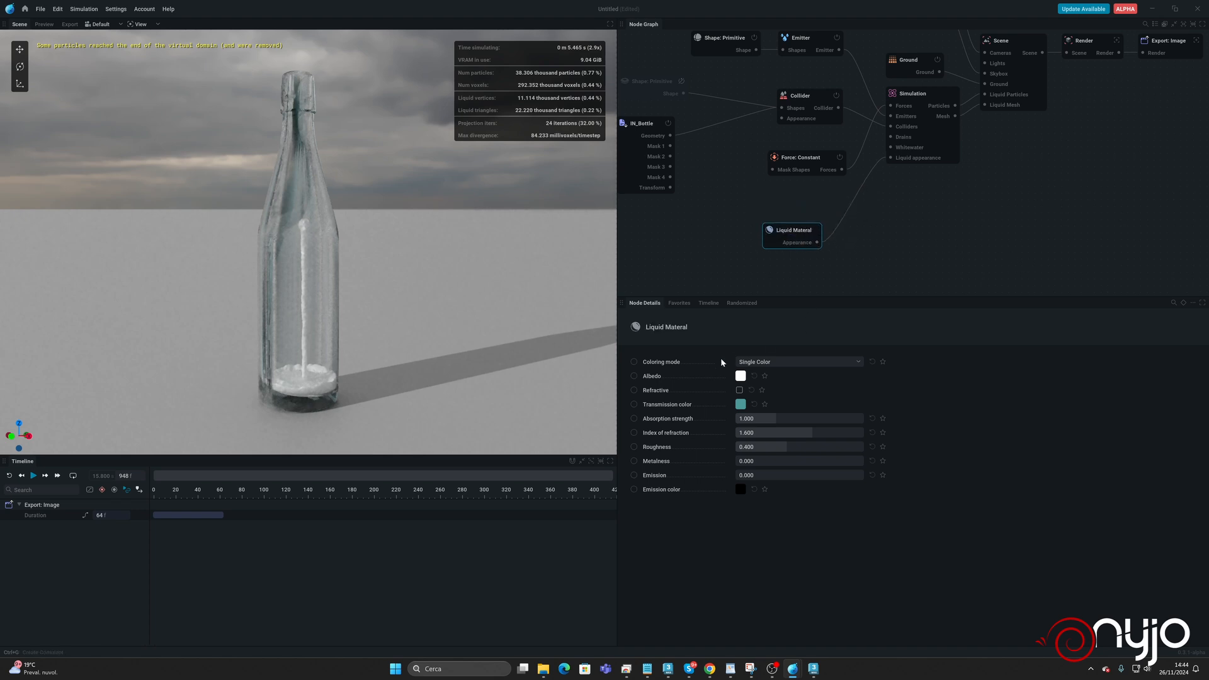
# Keep Liquid Materal on Single Color and set its albedo to orange, RGB 200, 97, 0.
pyautogui.click(760, 360)
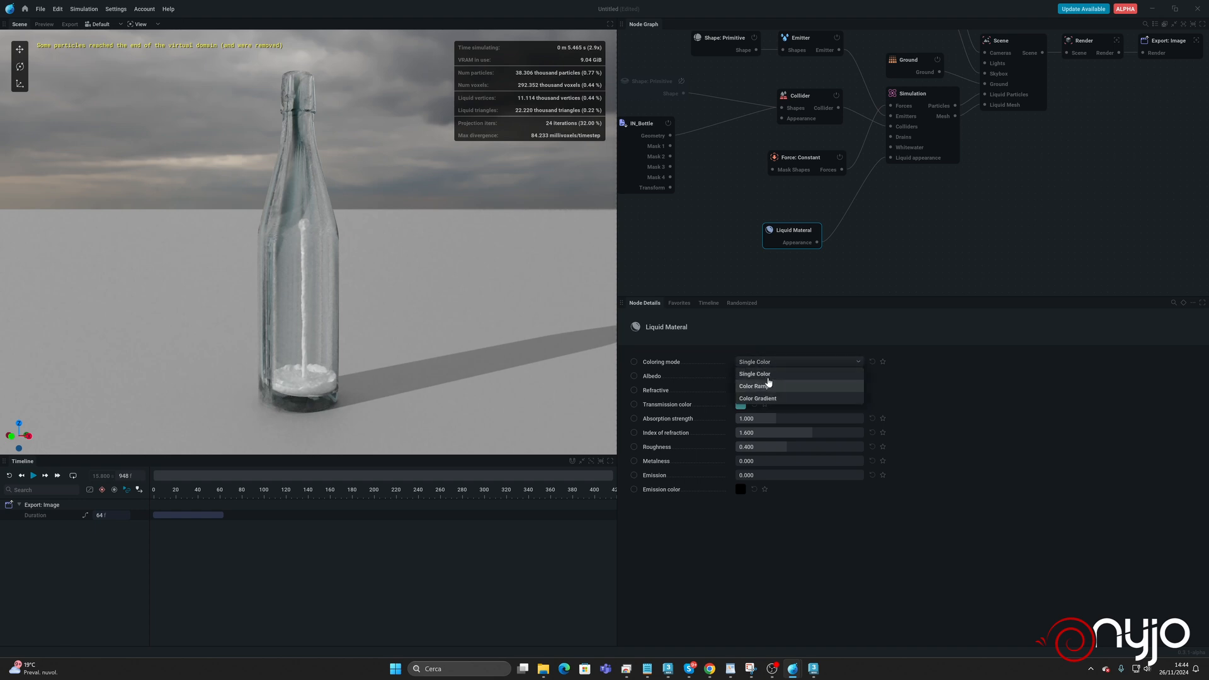
pyautogui.click(864, 383)
pyautogui.click(741, 376)
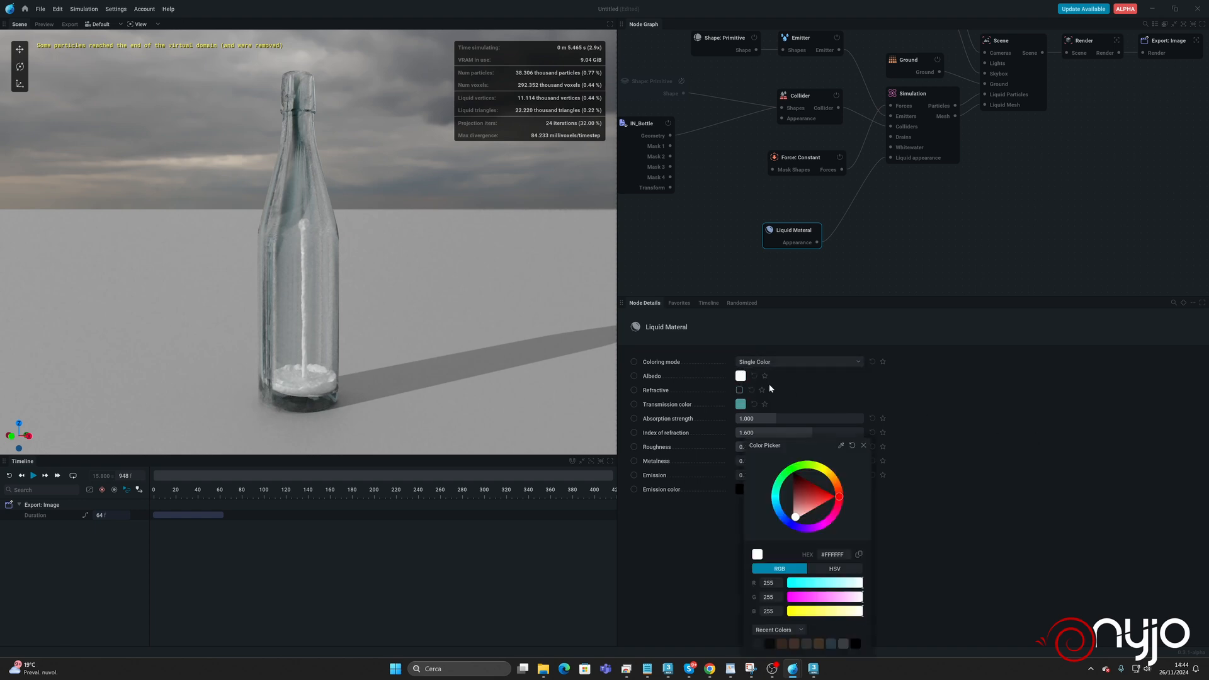
pyautogui.click(833, 473)
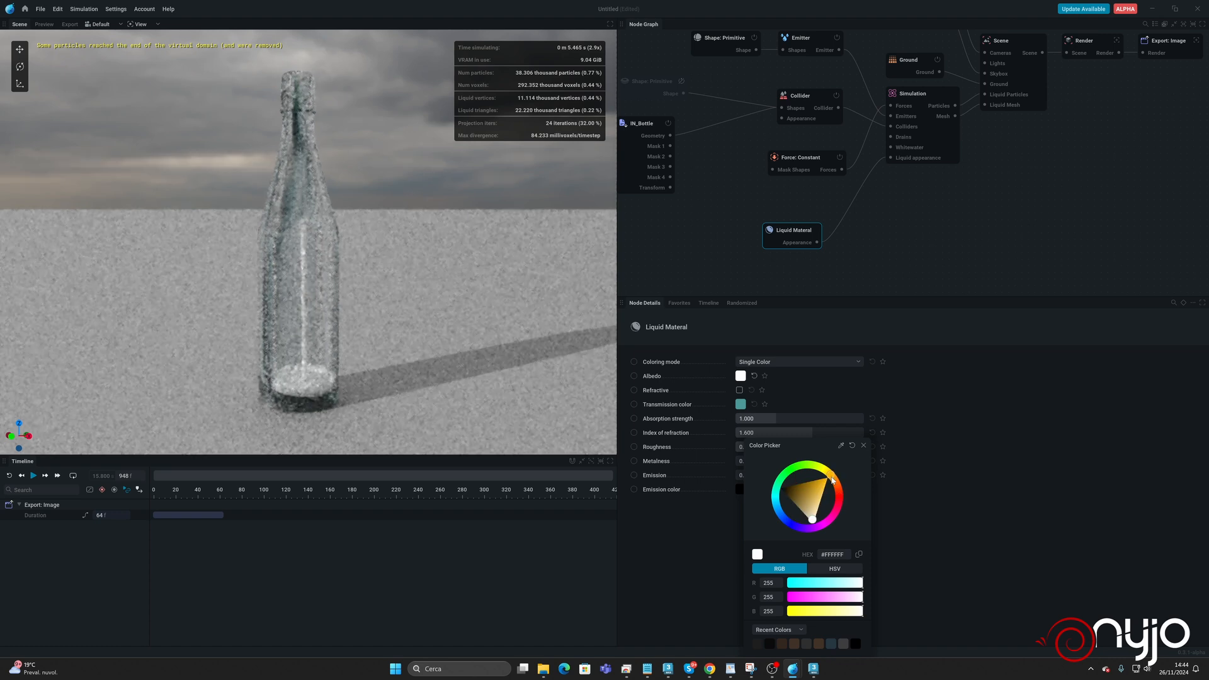
pyautogui.click(822, 486)
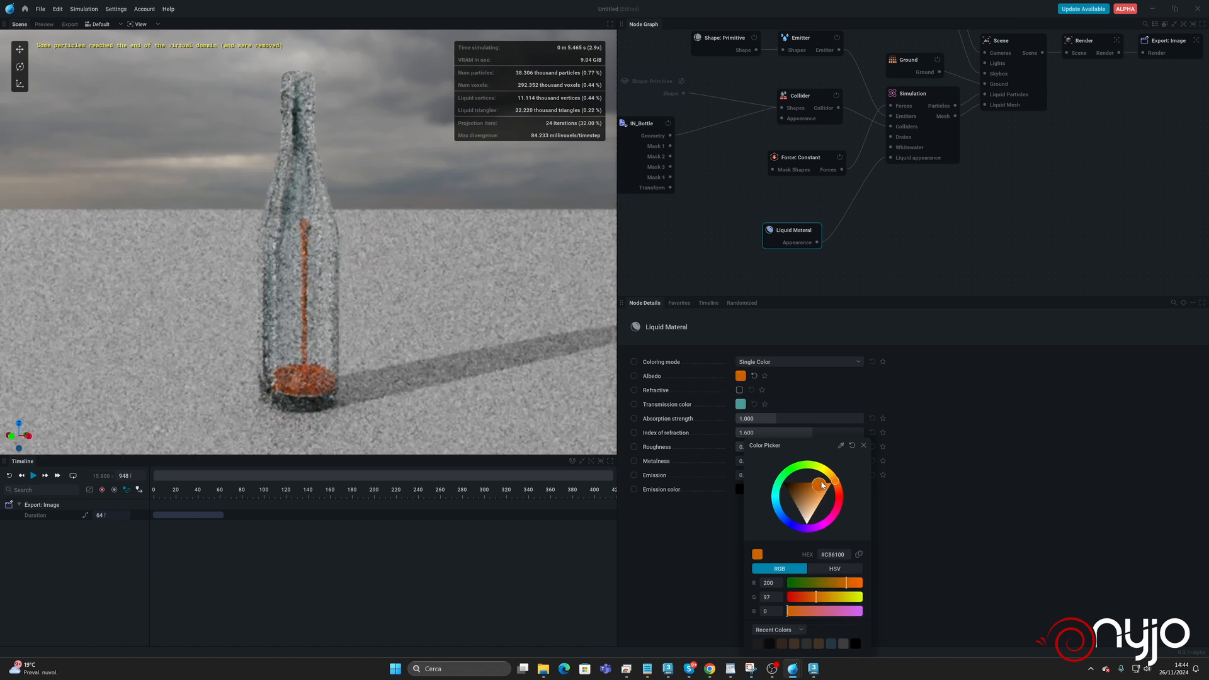
pyautogui.click(947, 475)
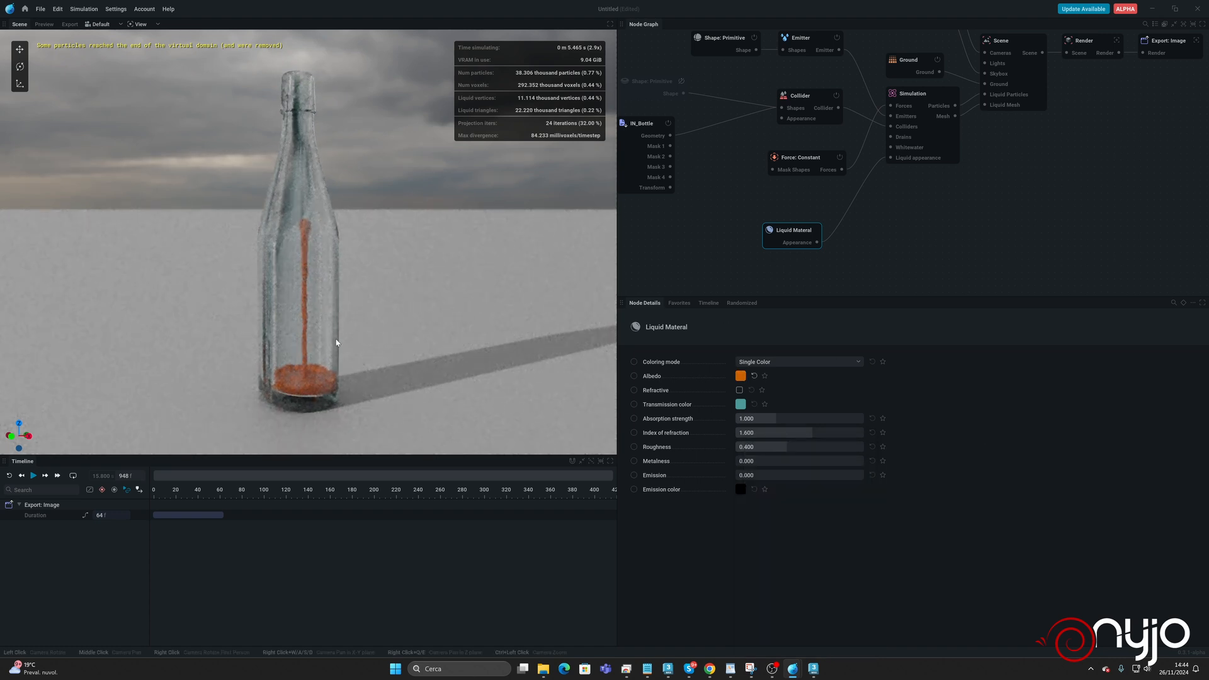
# Make Liquid Materal refractive and set its transmission color to a muted golden brown, RGB 153, 131, 76.
pyautogui.click(740, 391)
pyautogui.click(741, 404)
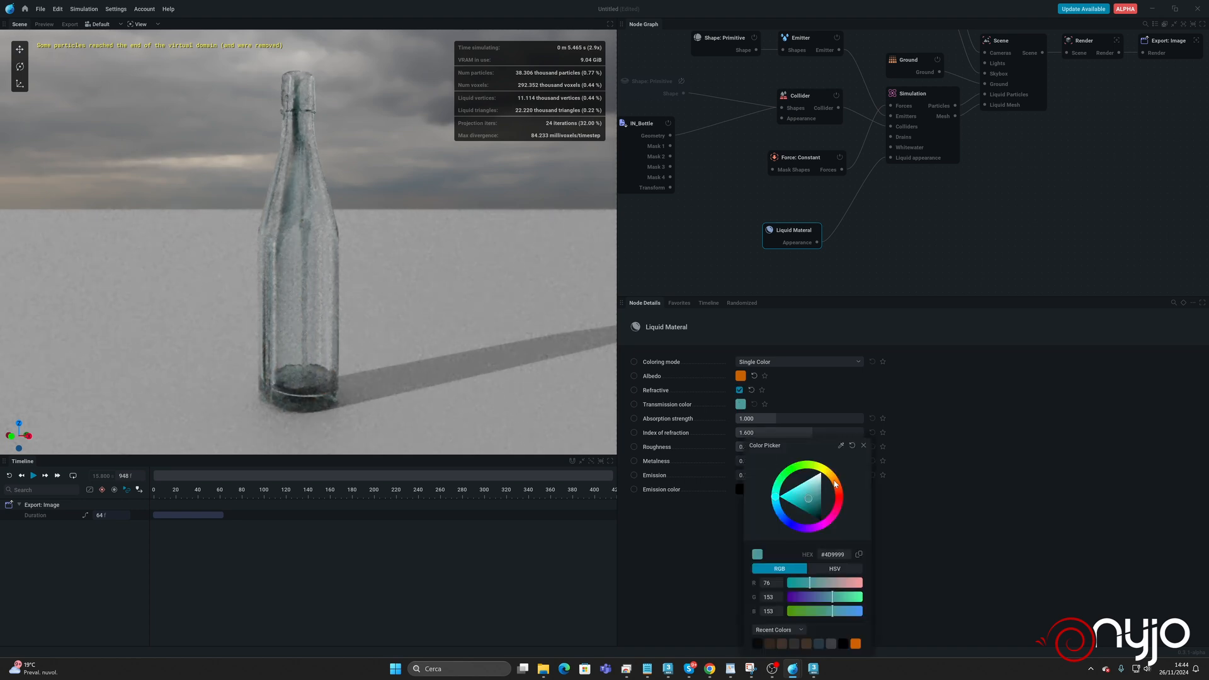
pyautogui.moveTo(835, 484); pyautogui.dragTo(834, 477)
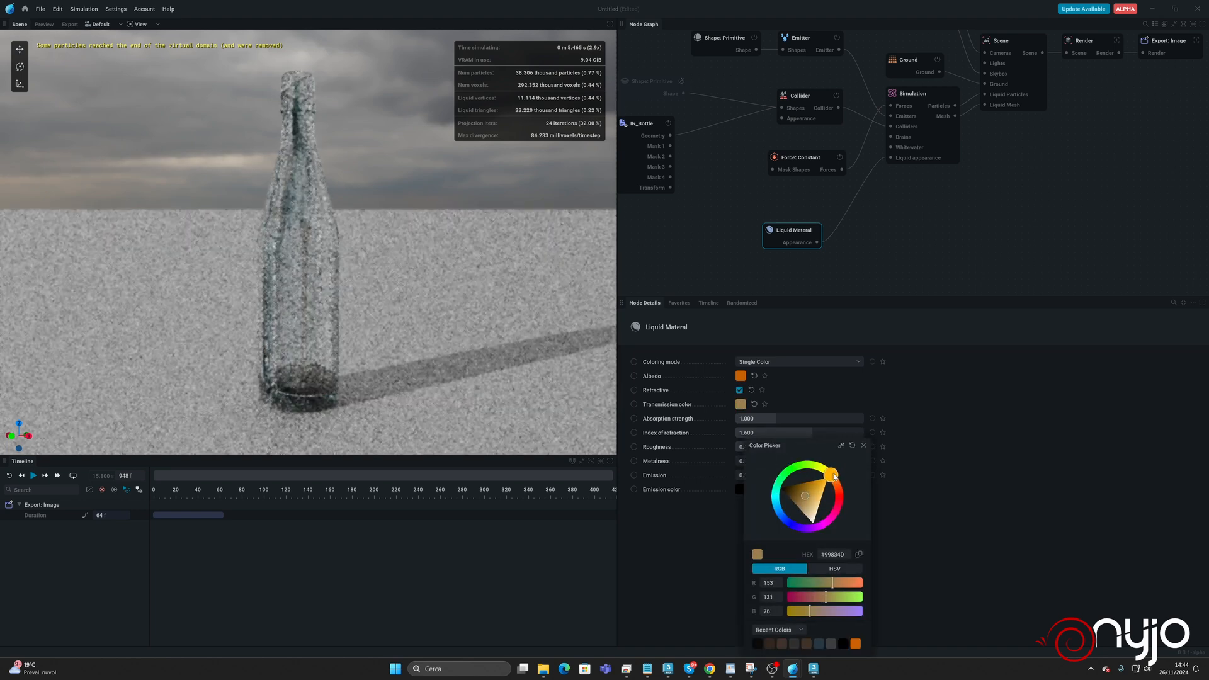
pyautogui.click(897, 490)
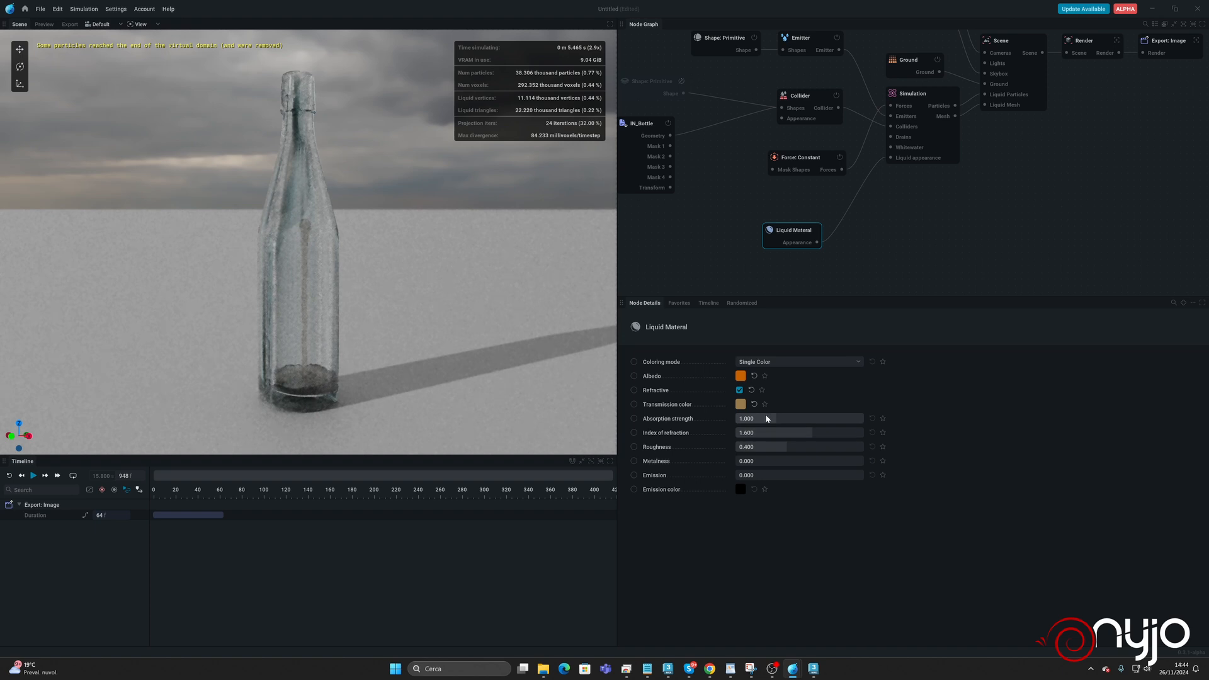
# Set Liquid Materal's absorption strength to 0.625 and its roughness to 0.507.
pyautogui.moveTo(788, 419)
pyautogui.mouseDown()
pyautogui.moveTo(859, 419)
pyautogui.moveTo(736, 419)
pyautogui.moveTo(769, 421)
pyautogui.mouseUp()
pyautogui.moveTo(765, 446); pyautogui.dragTo(800, 446)
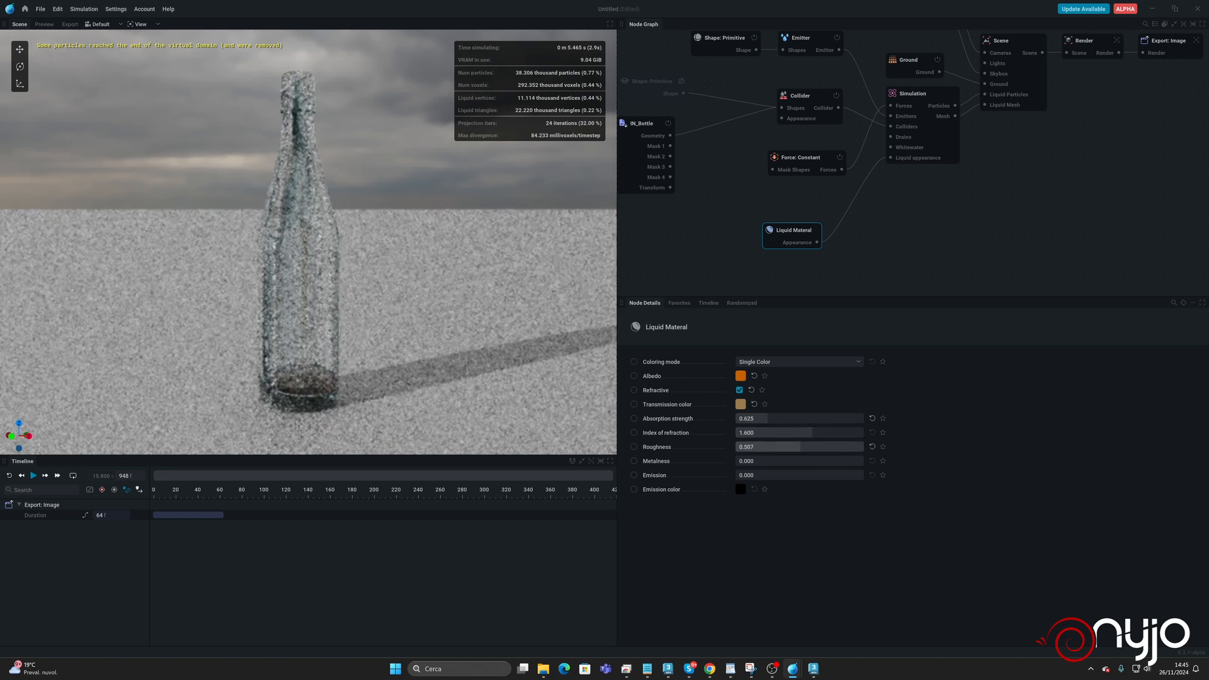
# Soften Liquid Materal's albedo to a slightly lighter, less saturated orange.
pyautogui.click(740, 377)
pyautogui.moveTo(812, 486)
pyautogui.mouseDown()
pyautogui.moveTo(771, 477)
pyautogui.moveTo(816, 494)
pyautogui.mouseUp()
pyautogui.click(730, 374)
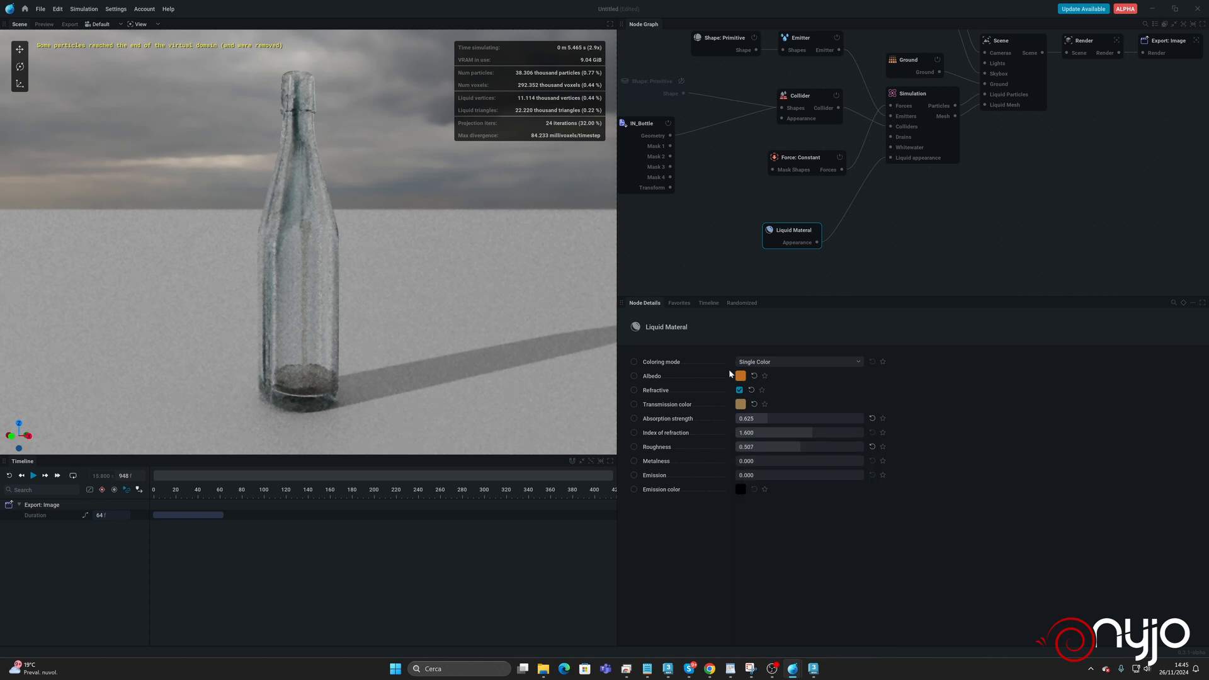
# Change Liquid Materal's transmission color to yellow, RGB 204, 181, 0, and set its absorption strength to 0.920.
pyautogui.click(740, 404)
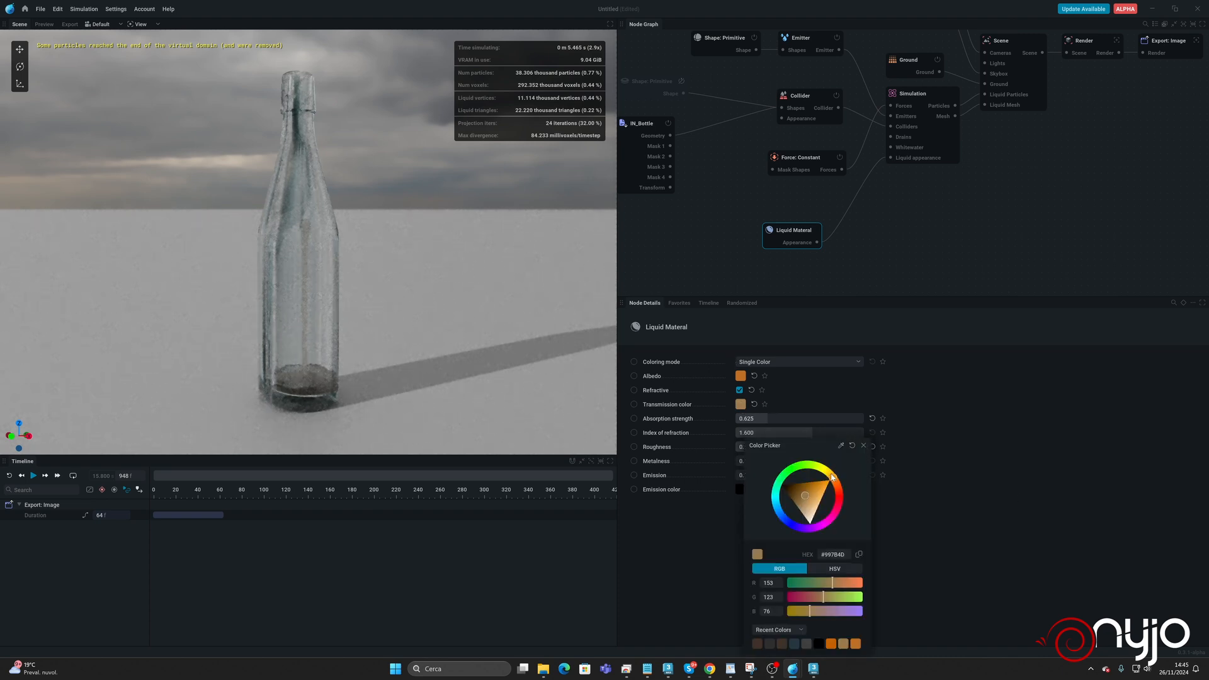
pyautogui.moveTo(831, 474)
pyautogui.mouseDown()
pyautogui.moveTo(816, 483)
pyautogui.moveTo(832, 477)
pyautogui.mouseUp()
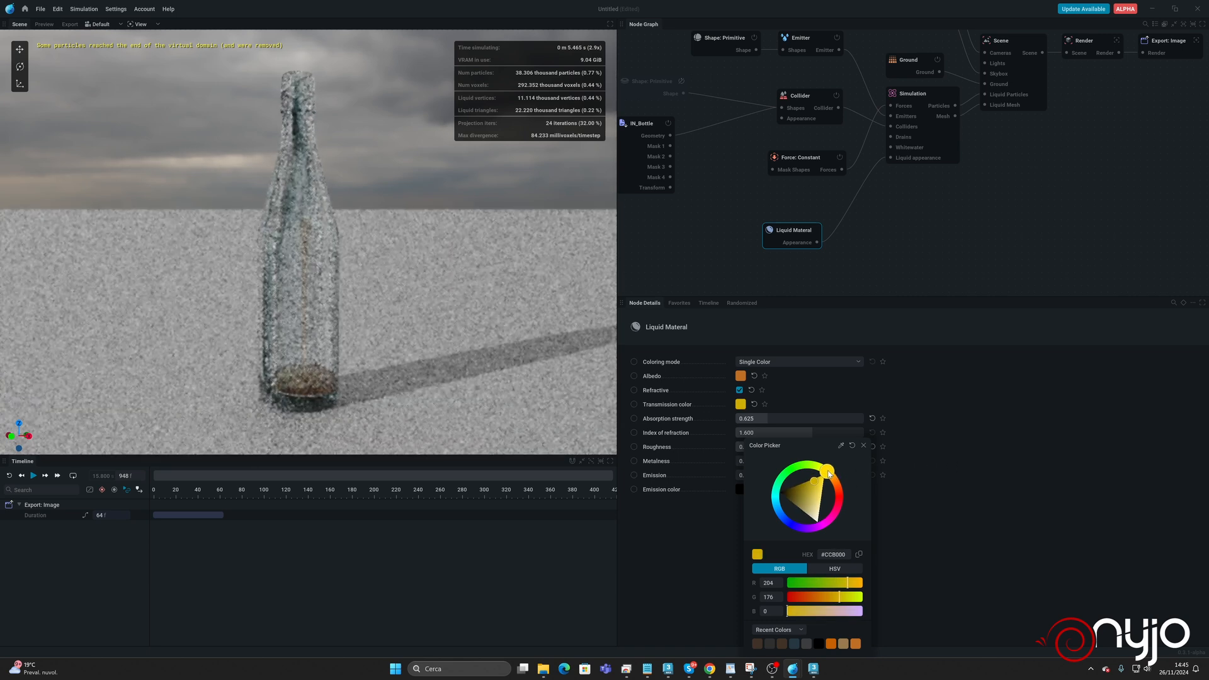
pyautogui.moveTo(830, 475); pyautogui.dragTo(827, 471)
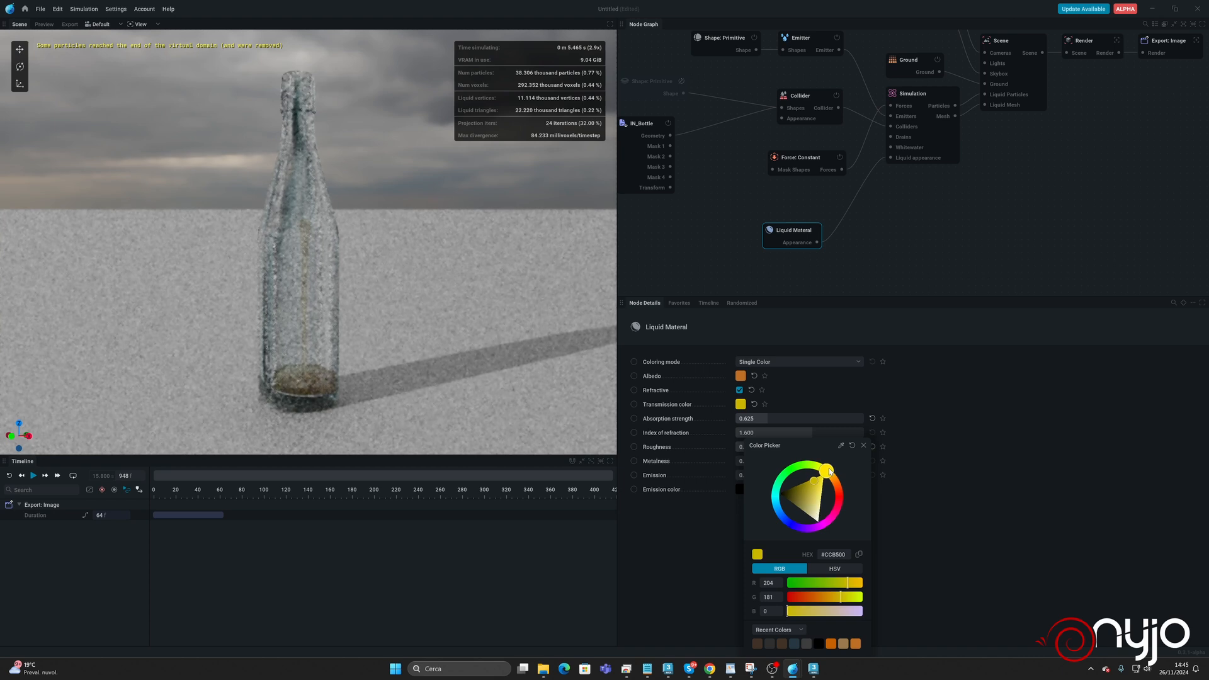
pyautogui.click(768, 396)
pyautogui.moveTo(767, 418)
pyautogui.mouseDown()
pyautogui.moveTo(840, 418)
pyautogui.moveTo(770, 418)
pyautogui.mouseUp()
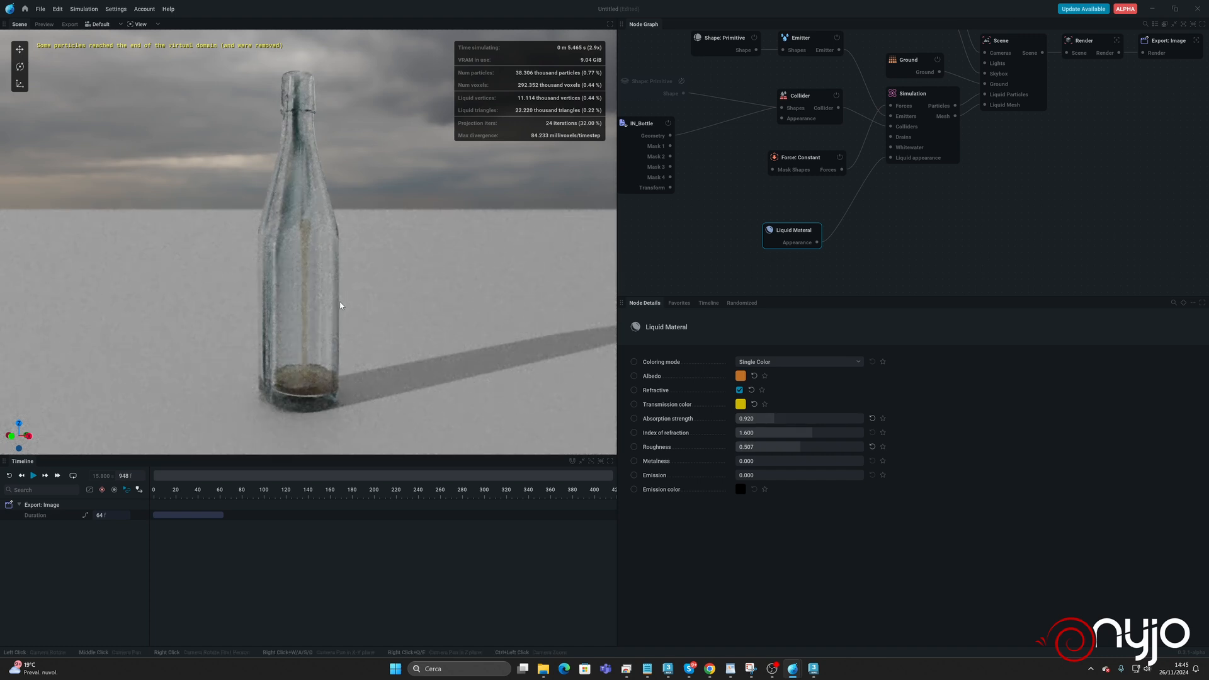
# Set Liquid Materal's emission color to a saturated orange.
pyautogui.click(739, 490)
pyautogui.moveTo(833, 486); pyautogui.dragTo(820, 486)
pyautogui.click(968, 469)
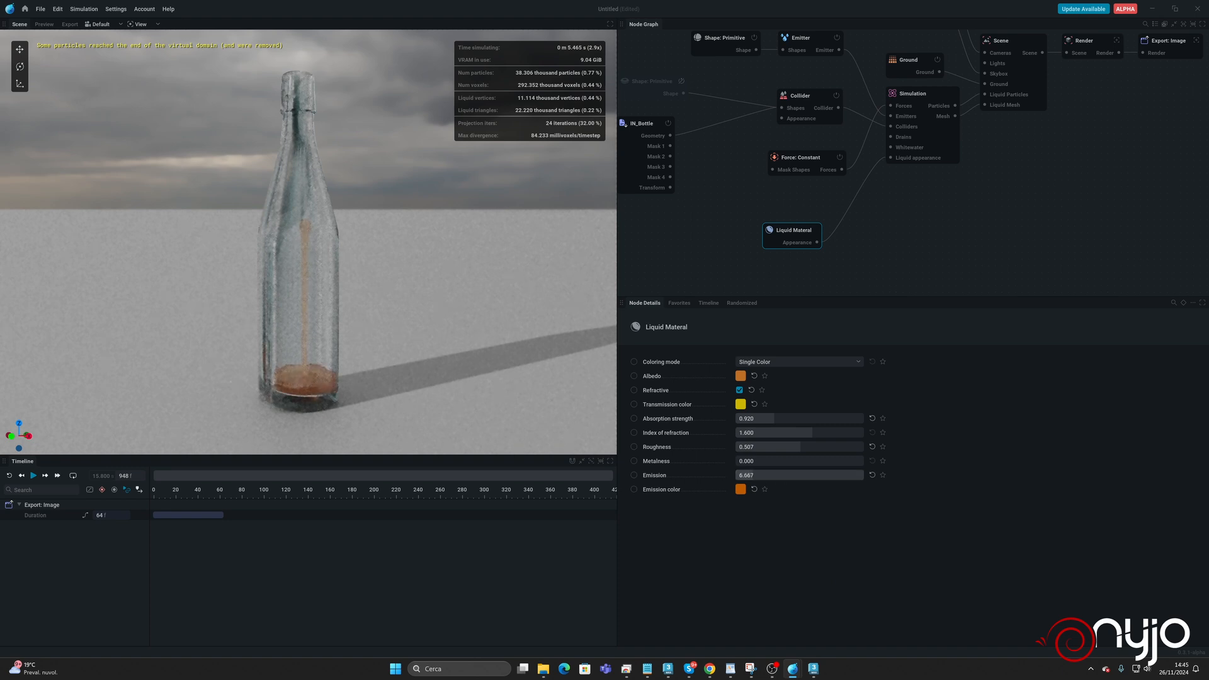
# Try an emission of 0.05 on Liquid Materal, and settle on 0.1 for a faint glow.
pyautogui.click(762, 475)
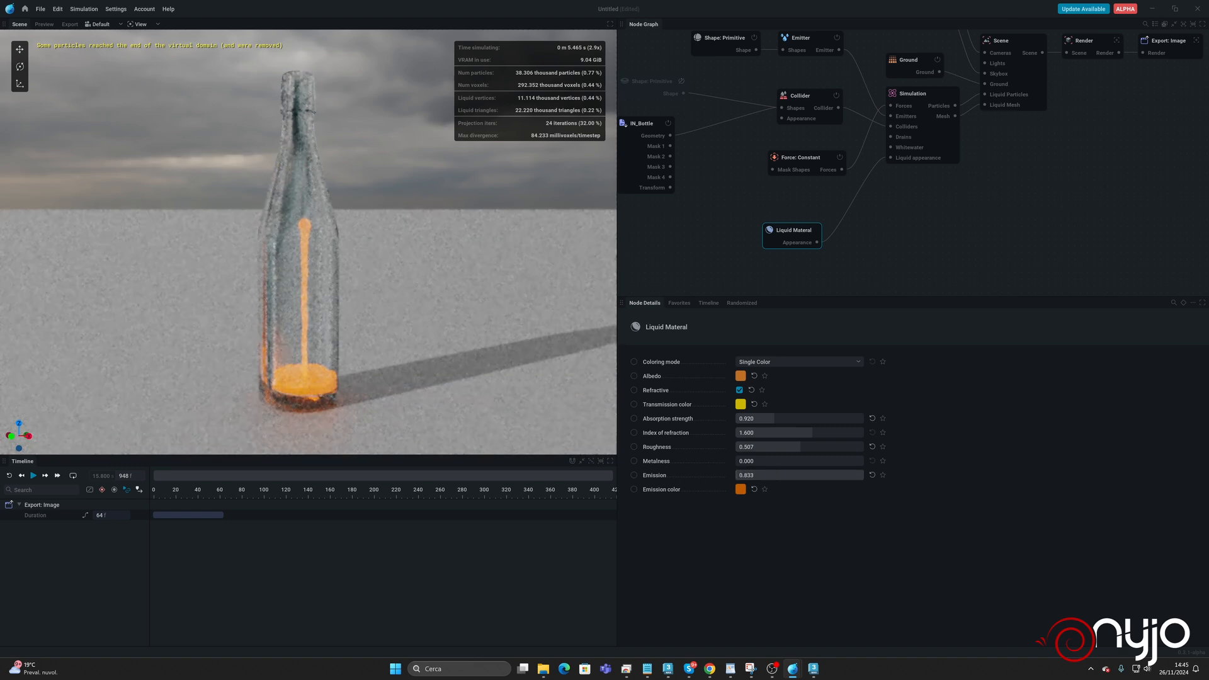
pyautogui.doubleClick(753, 474)
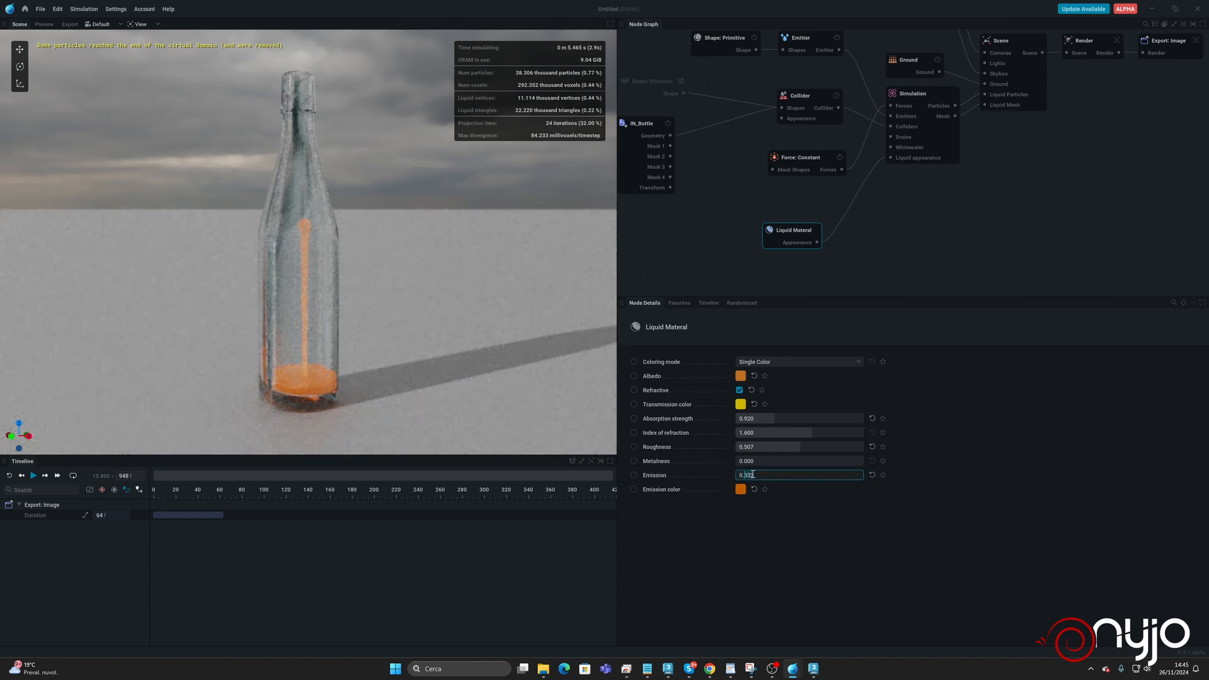
pyautogui.write('0.05')
pyautogui.press('Return')
pyautogui.doubleClick(757, 473)
pyautogui.write('0')
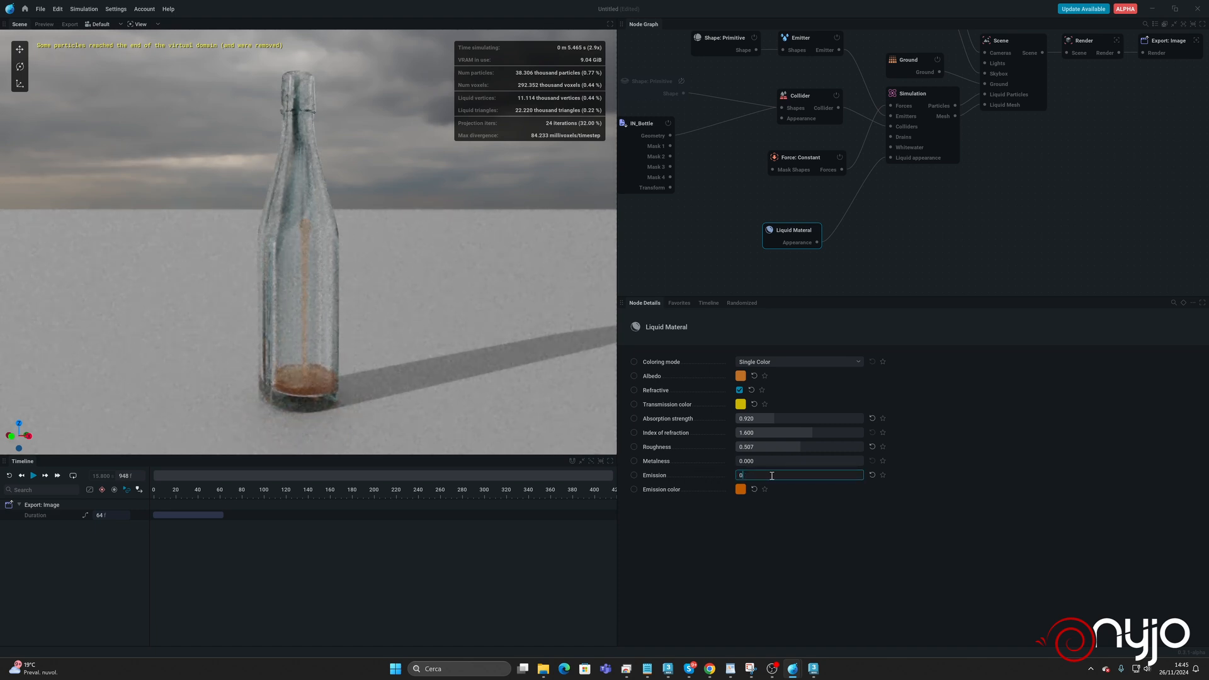
pyautogui.write('.1')
pyautogui.press('Return')
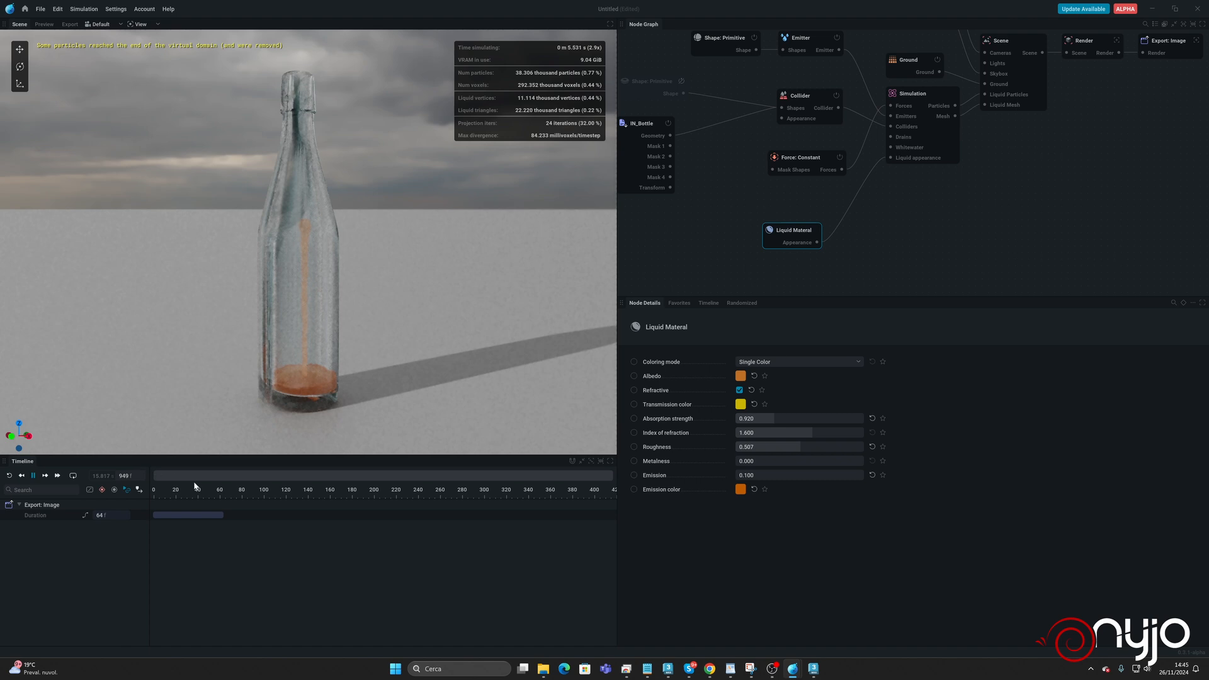
# Run the simulation for a few frames, pause it, and turn off path tracing in the scene view.
pyautogui.press('space')
pyautogui.press('space')
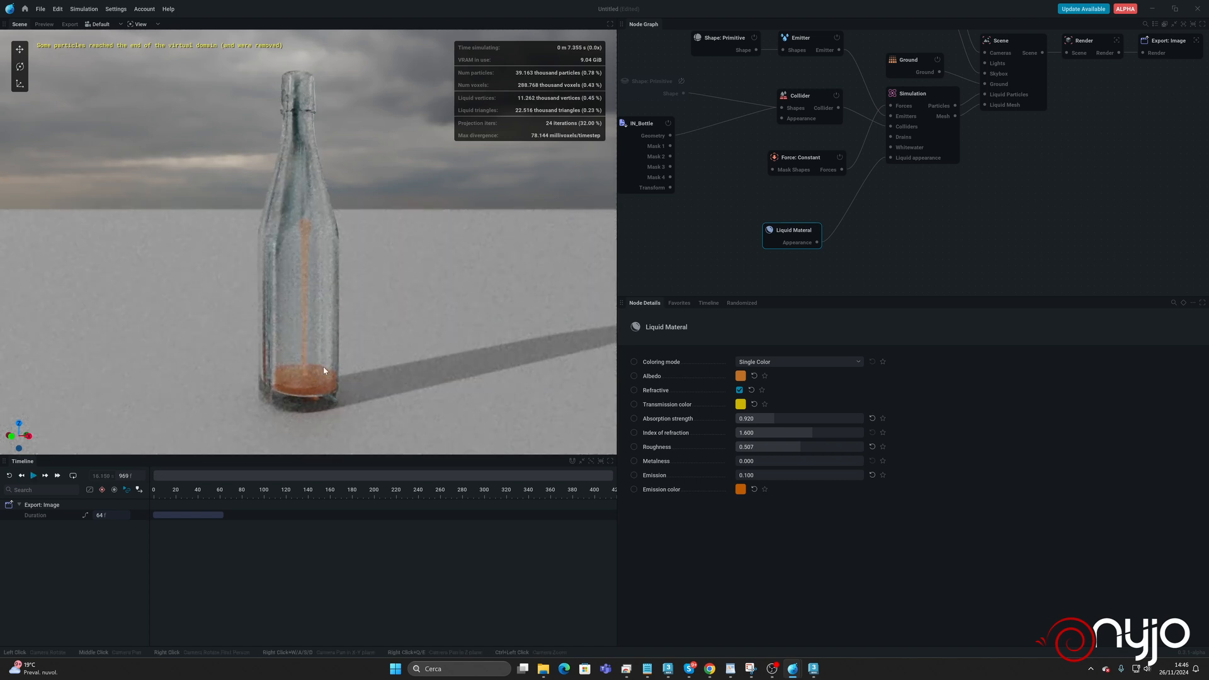
pyautogui.click(144, 26)
pyautogui.click(144, 37)
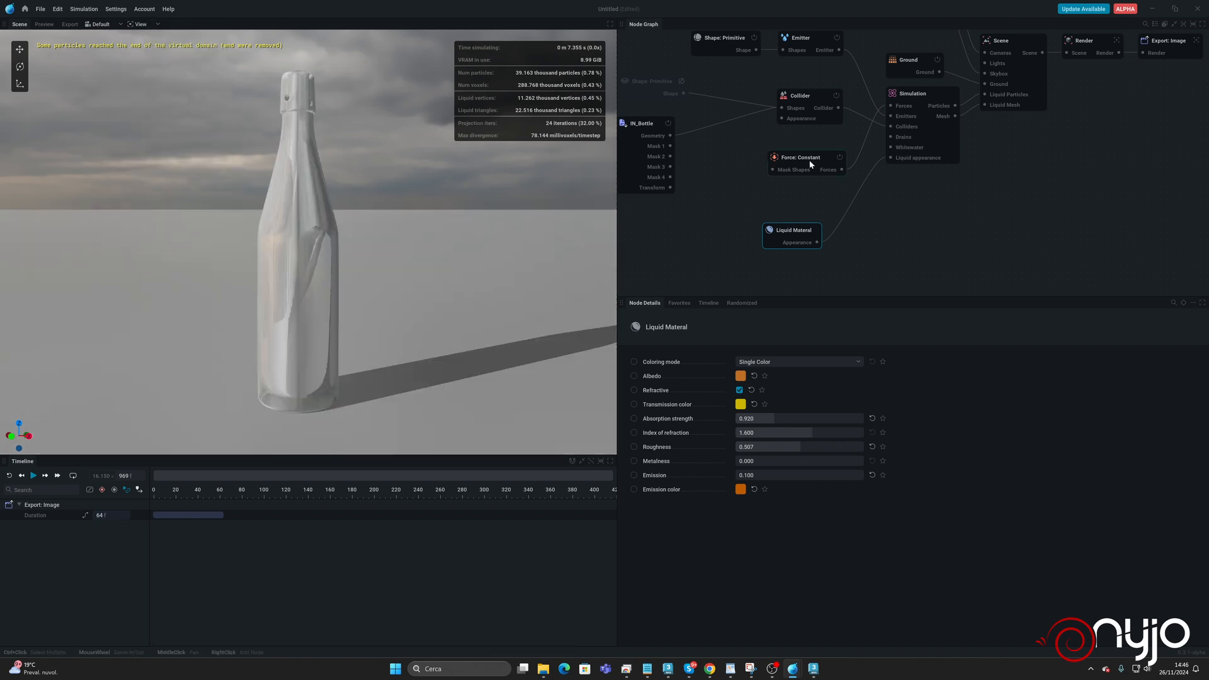
# Hide the Collider in the scene, and run the simulation briefly to inspect the liquid alone.
pyautogui.click(803, 104)
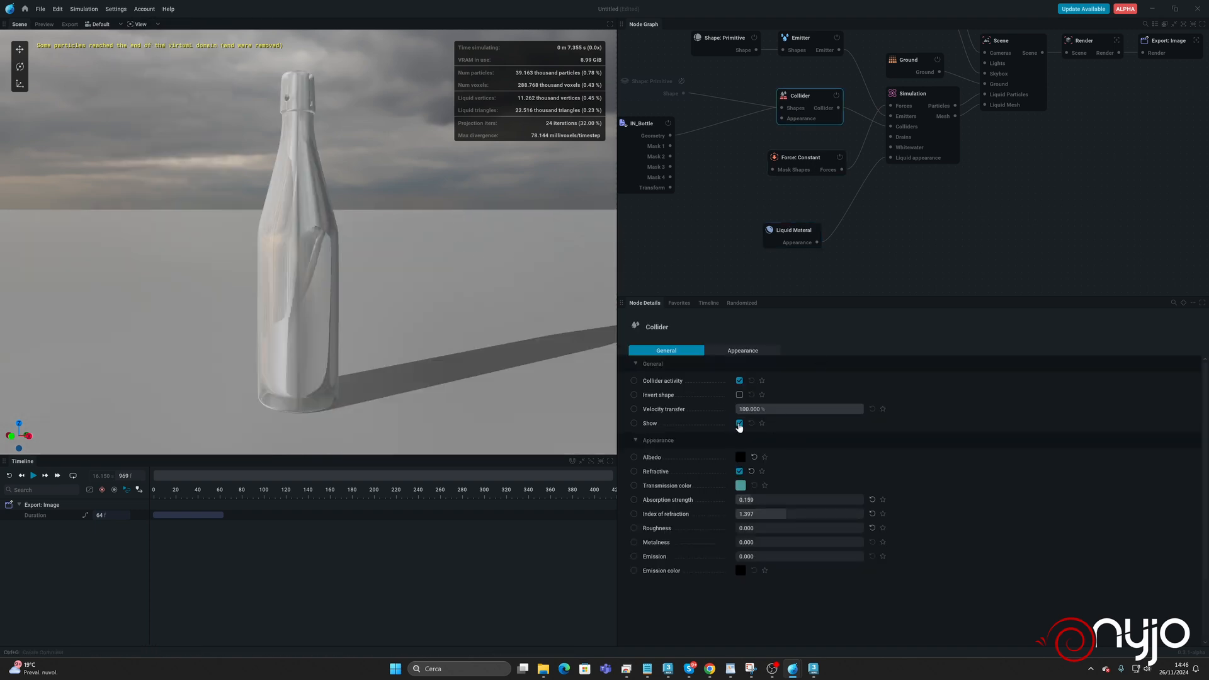
pyautogui.click(739, 424)
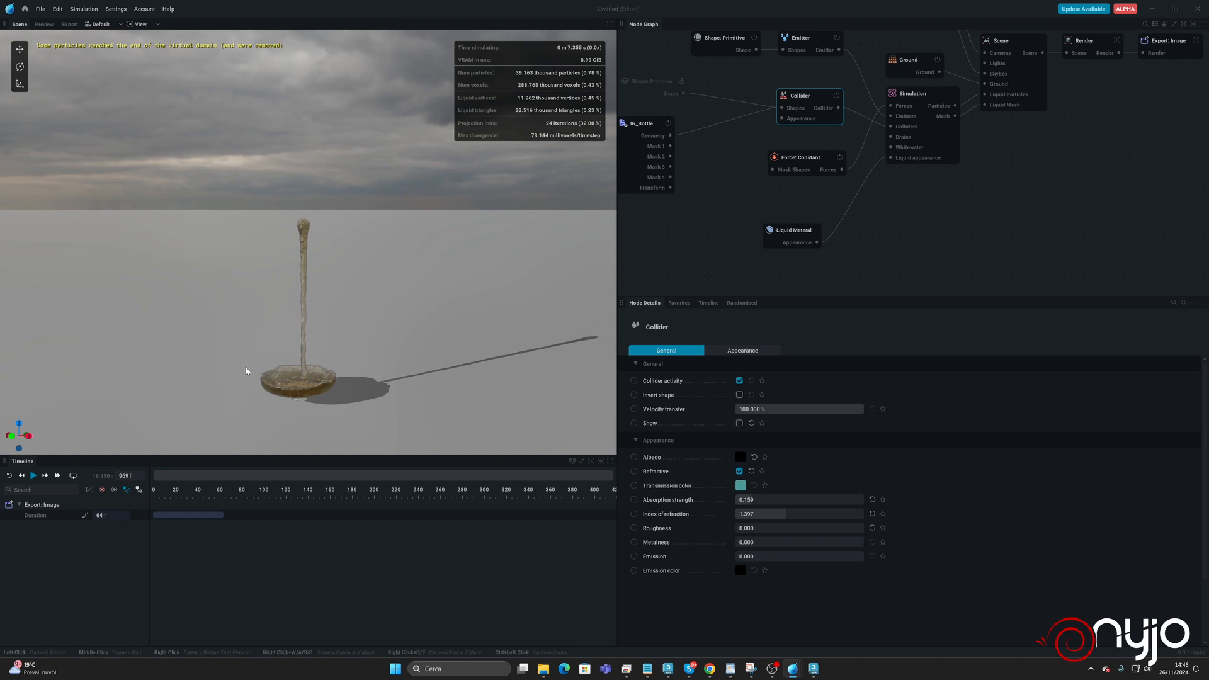
pyautogui.press('space')
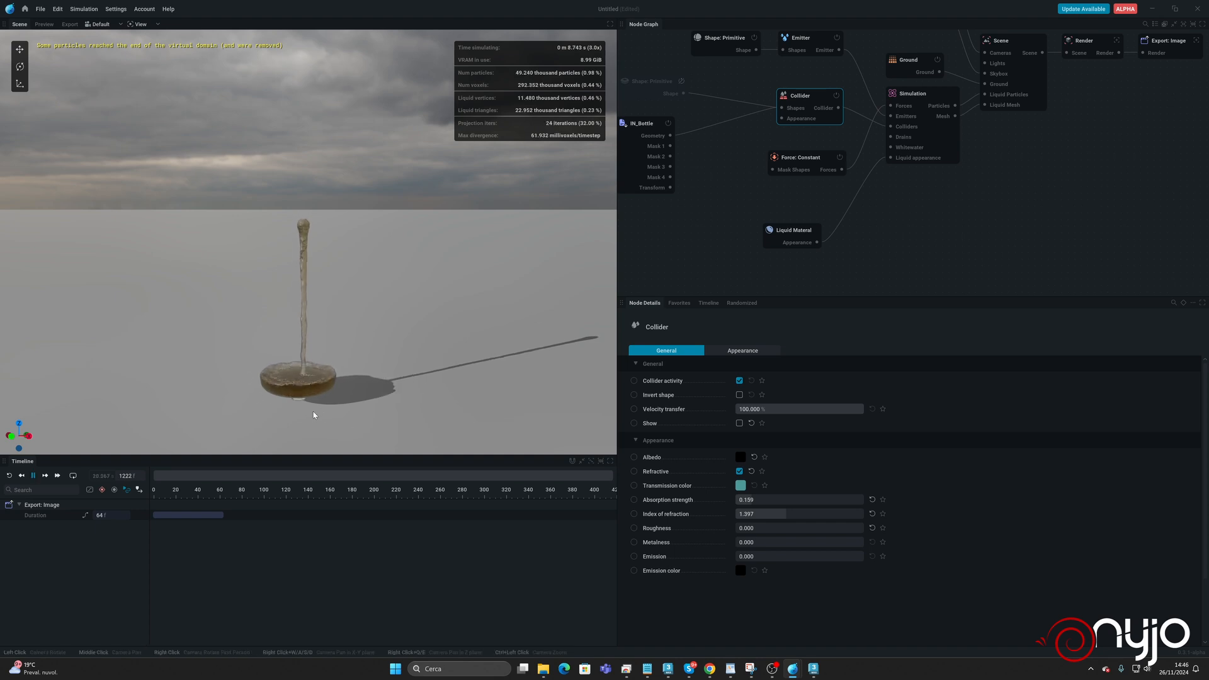
pyautogui.press('space')
# Delete the disabled torus Shape: Primitive node, and move the emitter's Shape: Primitive and Emitter nodes further from the Simulation.
pyautogui.moveTo(724, 72); pyautogui.dragTo(781, 145, button='middle')
pyautogui.click(713, 163)
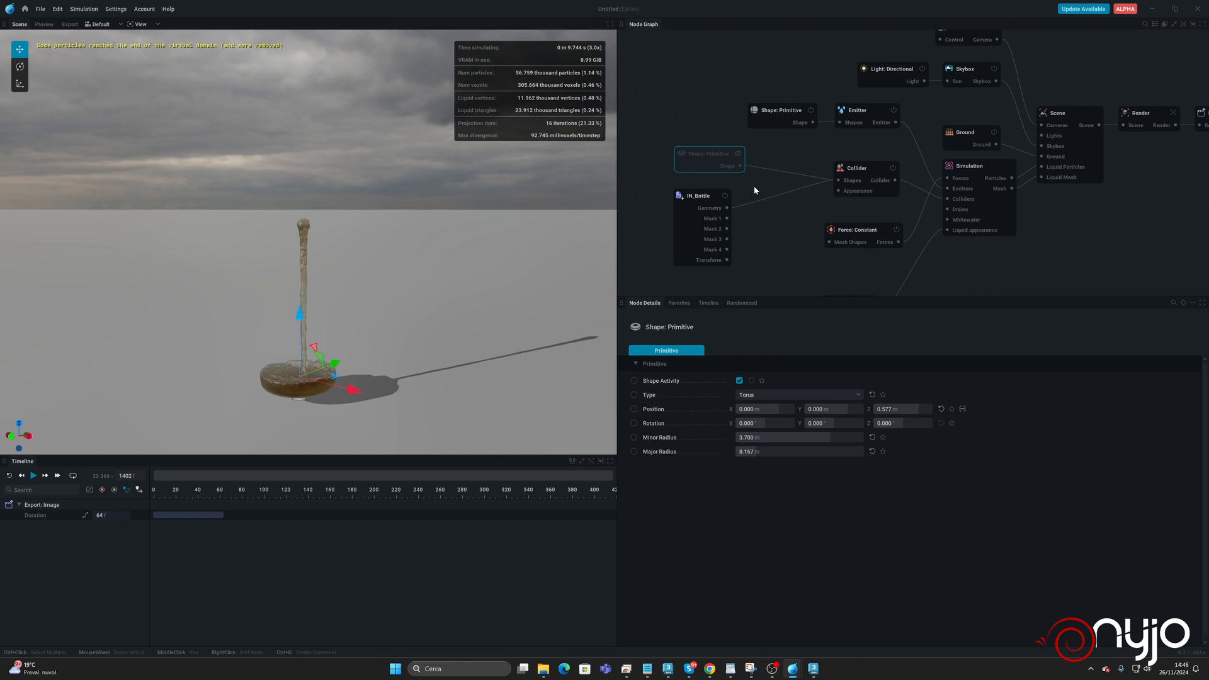
pyautogui.press('Delete')
pyautogui.moveTo(779, 110); pyautogui.dragTo(720, 97)
pyautogui.moveTo(888, 112); pyautogui.dragTo(811, 97)
# Set the Emitter's volume flow rate to 5 and run the simulation to check the faster pour.
pyautogui.click(702, 96)
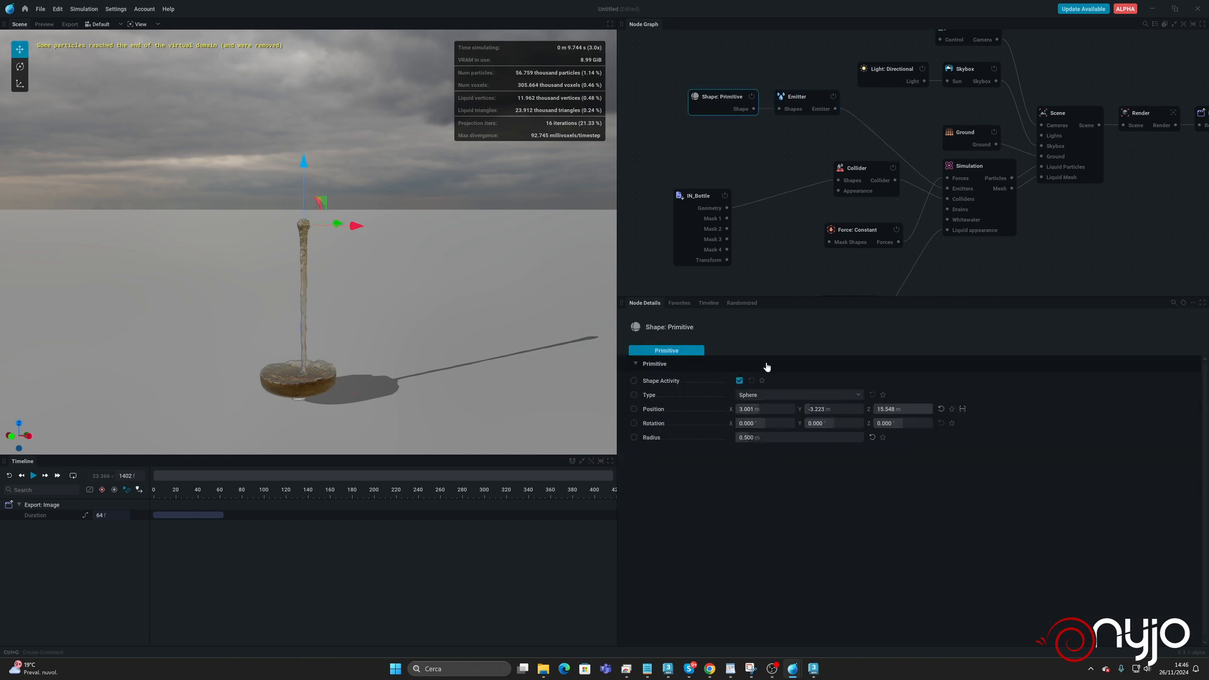
pyautogui.click(802, 100)
pyautogui.click(778, 458)
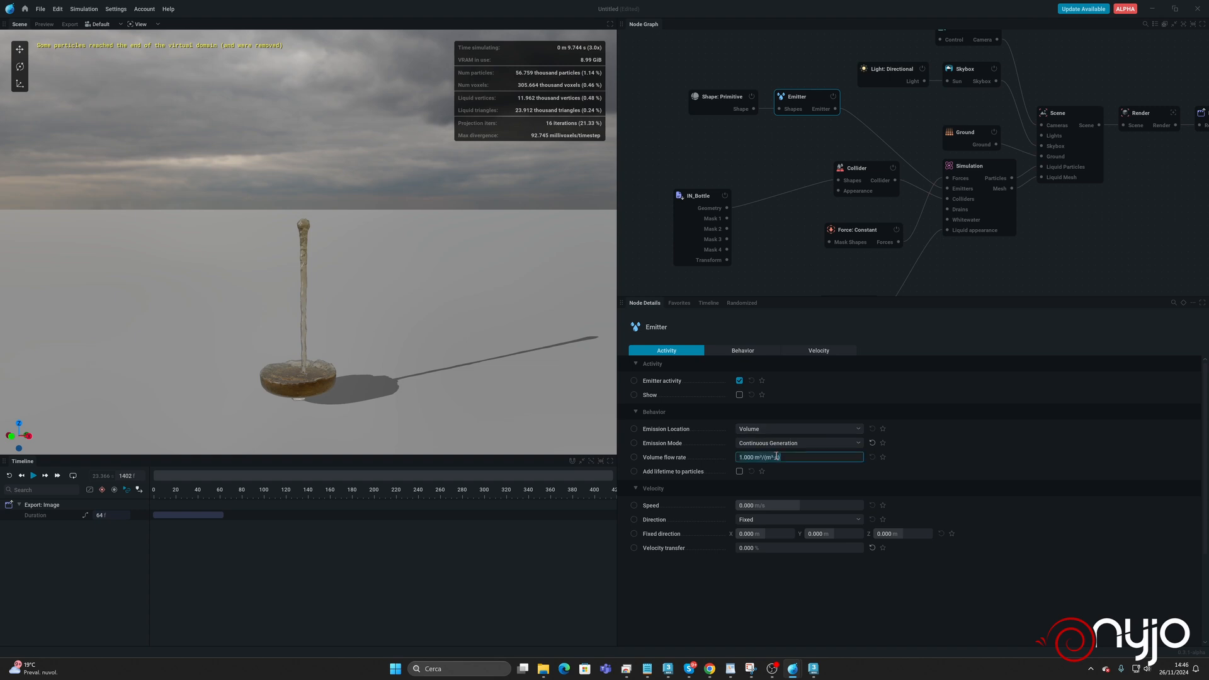
pyautogui.write('5')
pyautogui.press('Return')
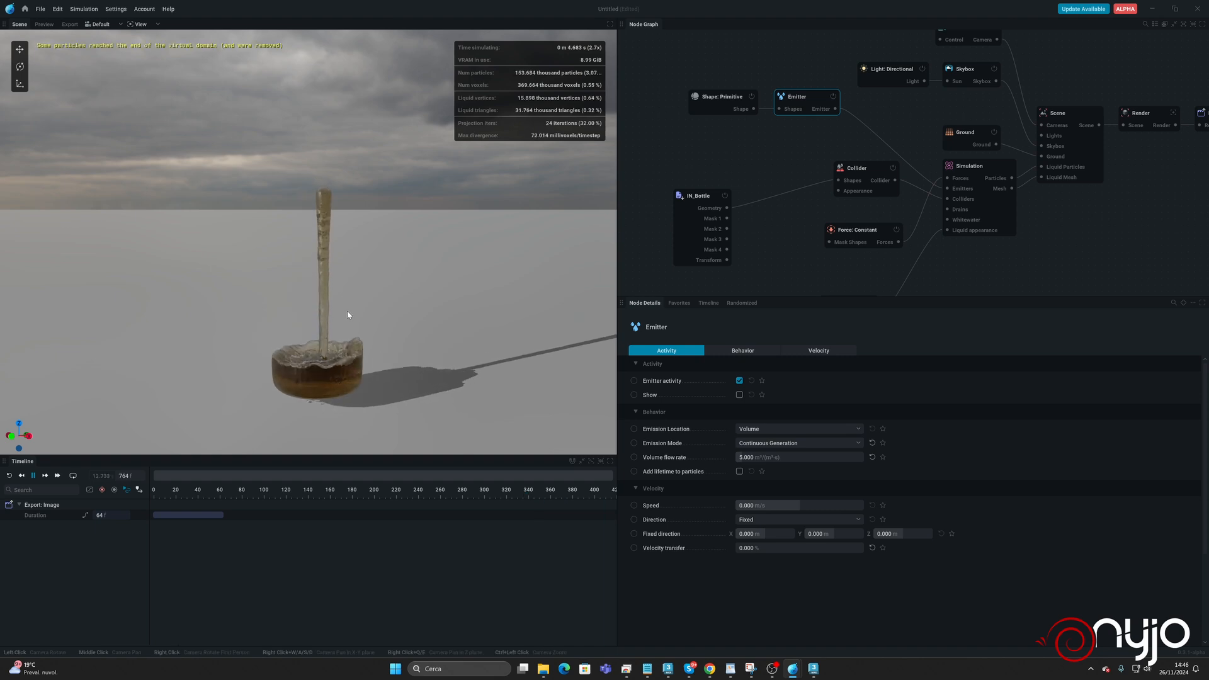
pyautogui.press('space')
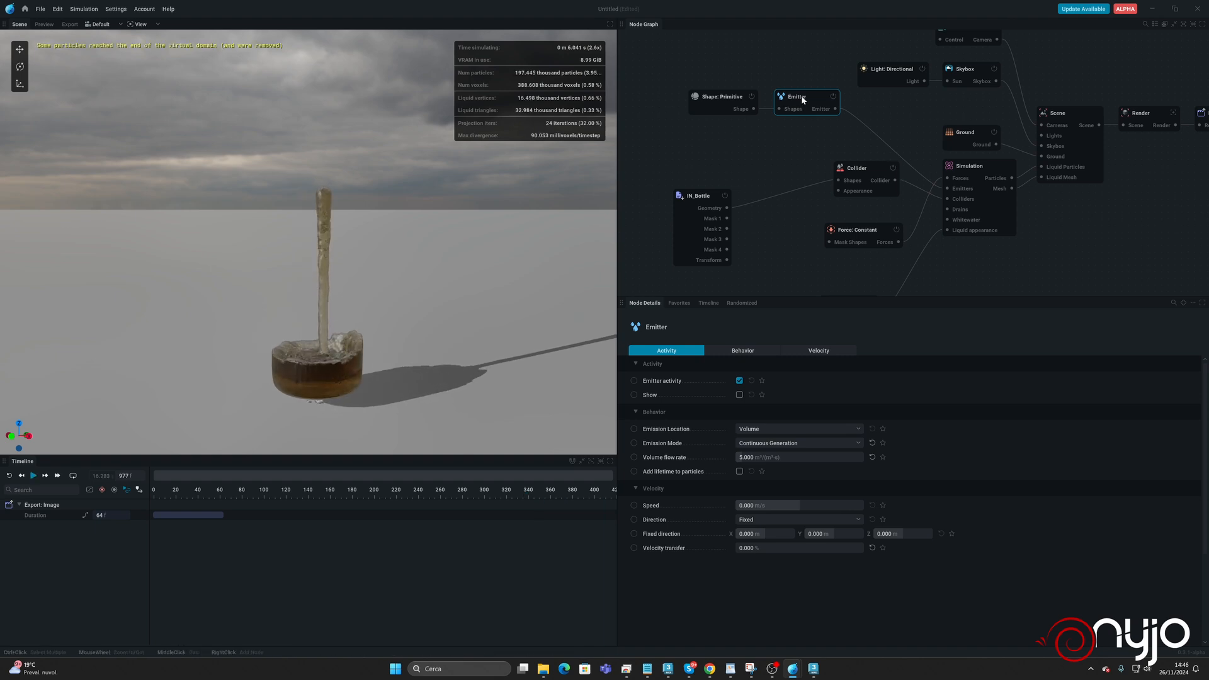
# Set the Emitter's volume flow rate to 10 and rerun the simulation.
pyautogui.click(708, 98)
pyautogui.click(802, 107)
pyautogui.click(789, 457)
pyautogui.hotkey('ctrl', 'a')
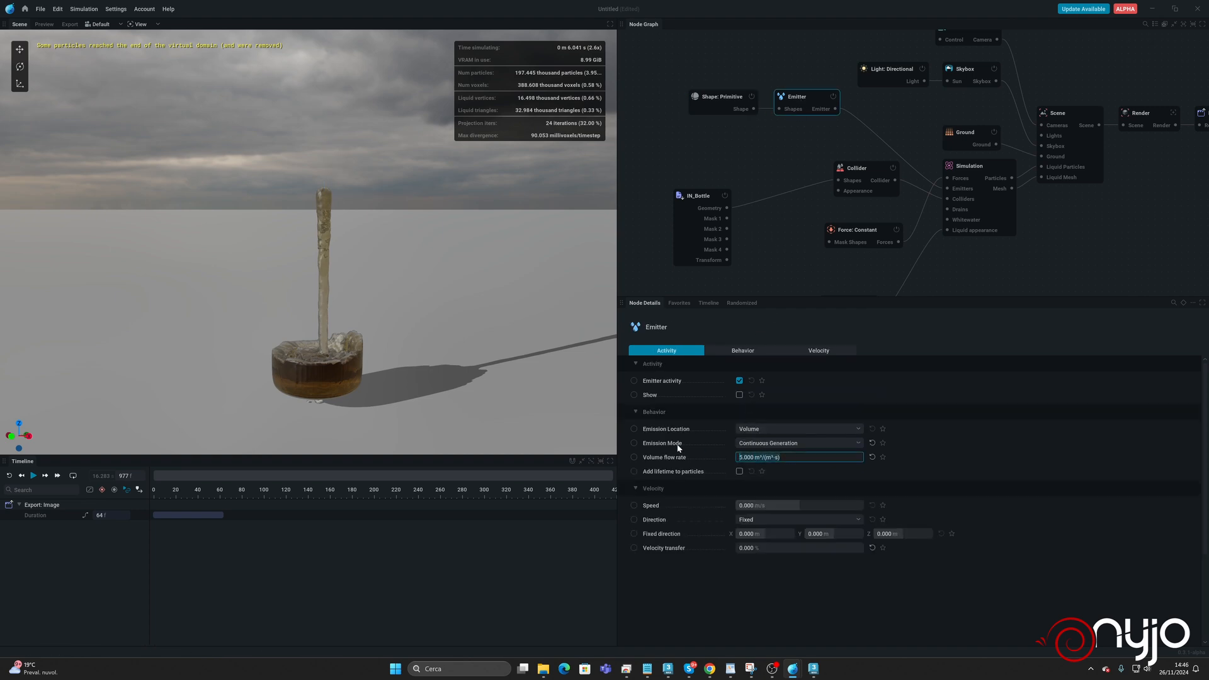
pyautogui.write('10')
pyautogui.press('Return')
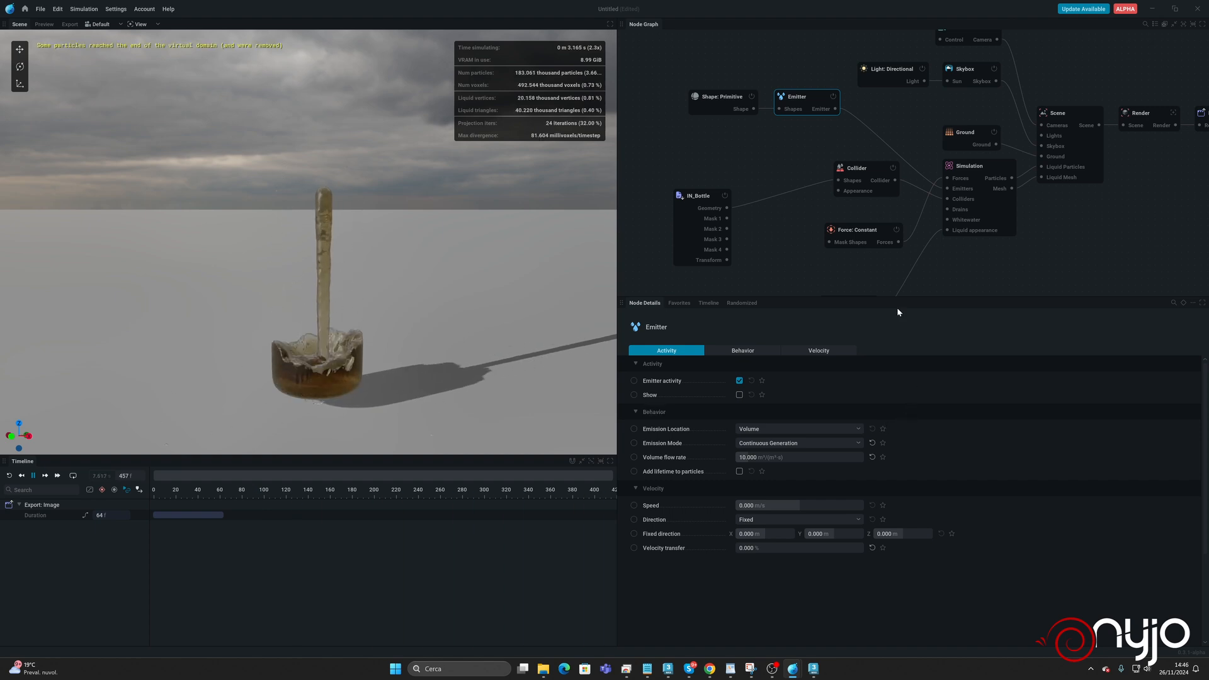
# Tidy the Collider and Force: Constant nodes beside the bottle import, and rename the force node Gravity.
pyautogui.click(982, 166)
pyautogui.moveTo(877, 166); pyautogui.dragTo(806, 187)
pyautogui.moveTo(862, 233); pyautogui.dragTo(832, 158)
pyautogui.doubleClick(833, 155)
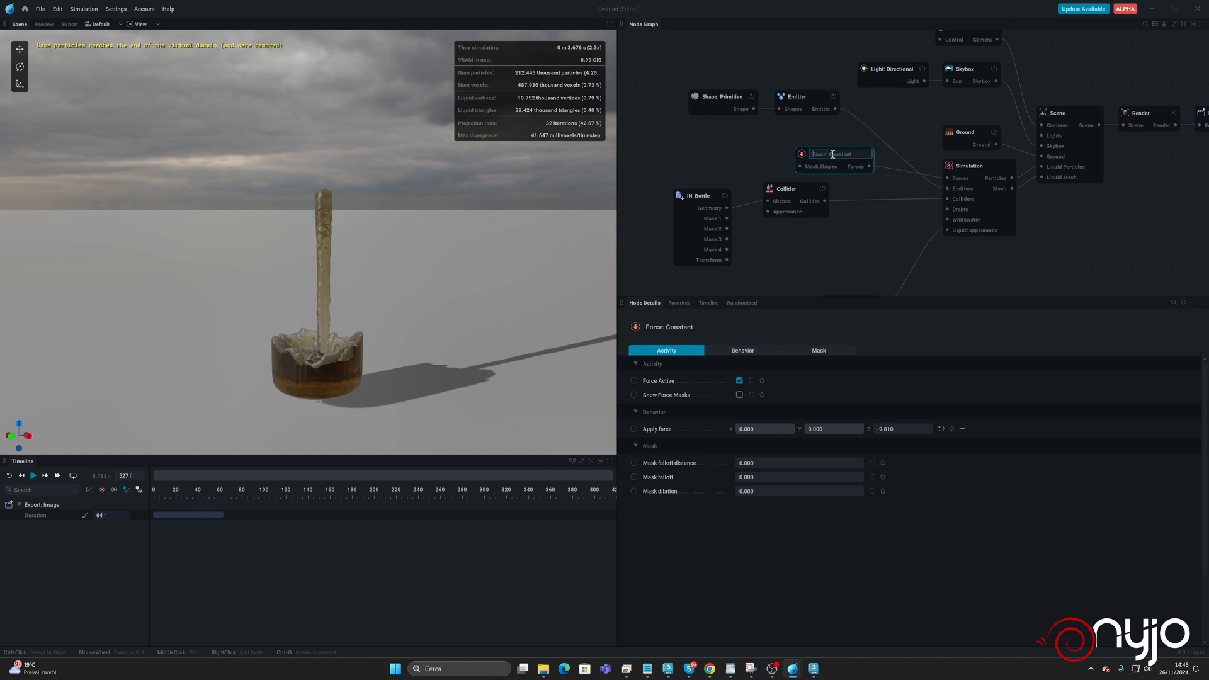
pyautogui.write('Gravity')
pyautogui.press('Return')
# Reduce the Simulation's voxel size to 0.08 m and run the simulation at the finer resolution.
pyautogui.click(1003, 230)
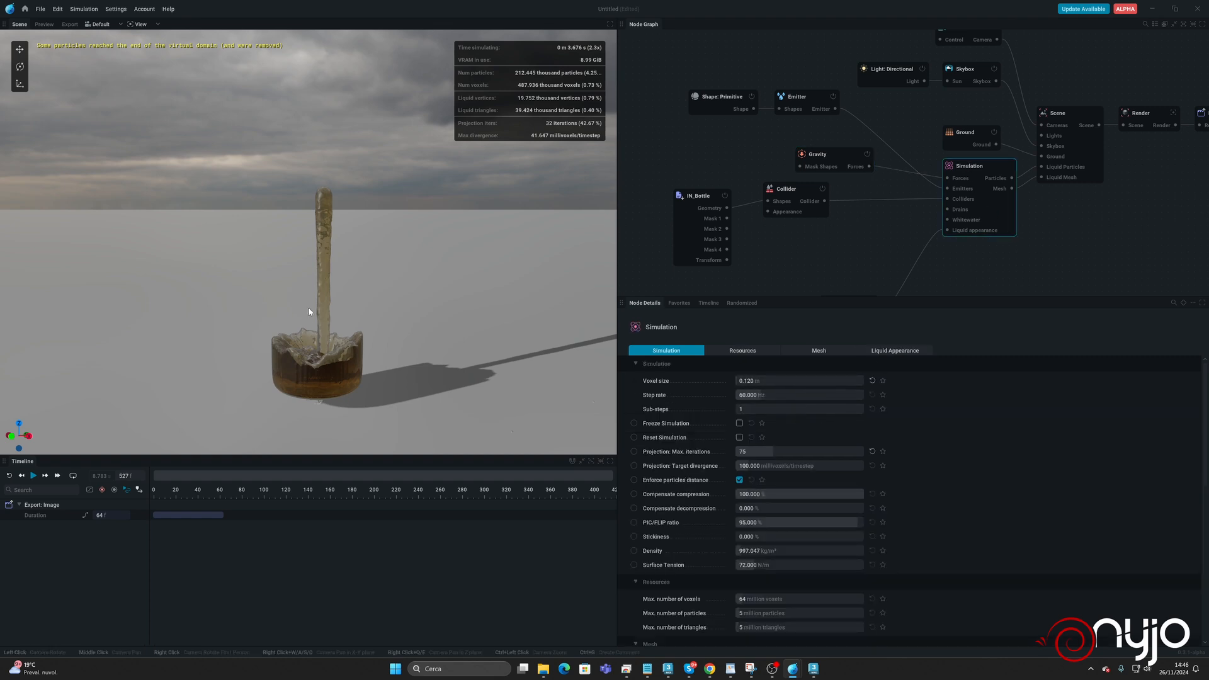
pyautogui.scroll(2, 308, 308)
pyautogui.click(763, 382)
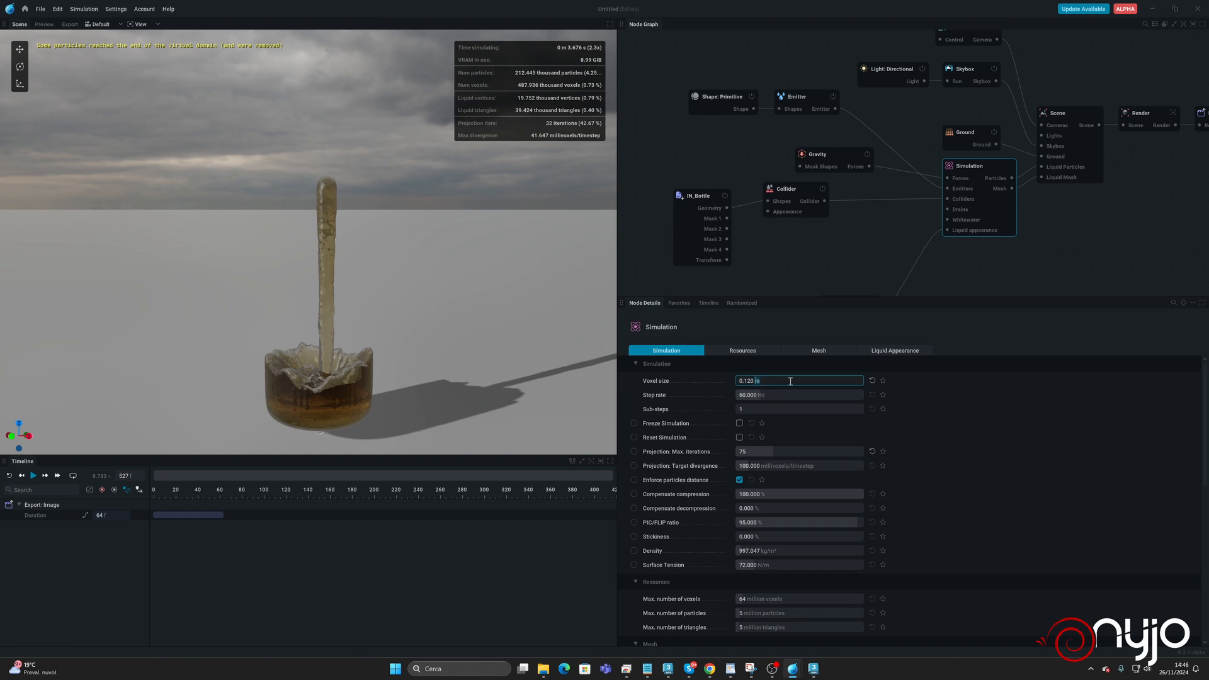
pyautogui.write('0.08')
pyautogui.press('Return')
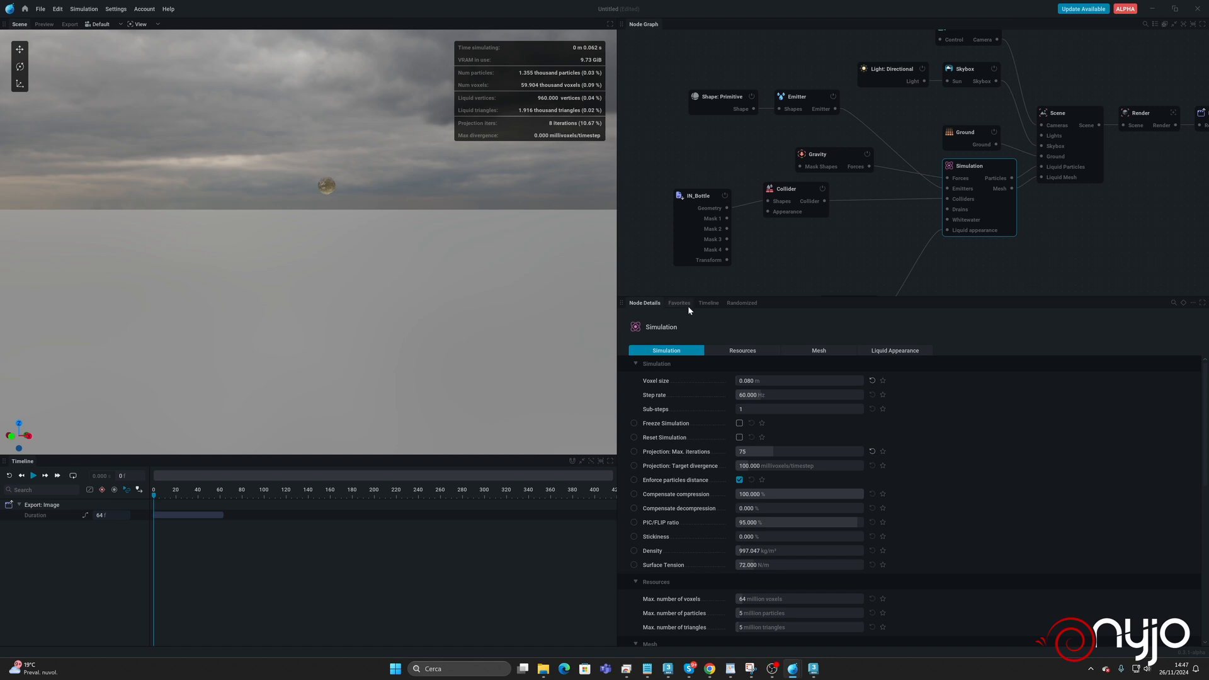
pyautogui.press('space')
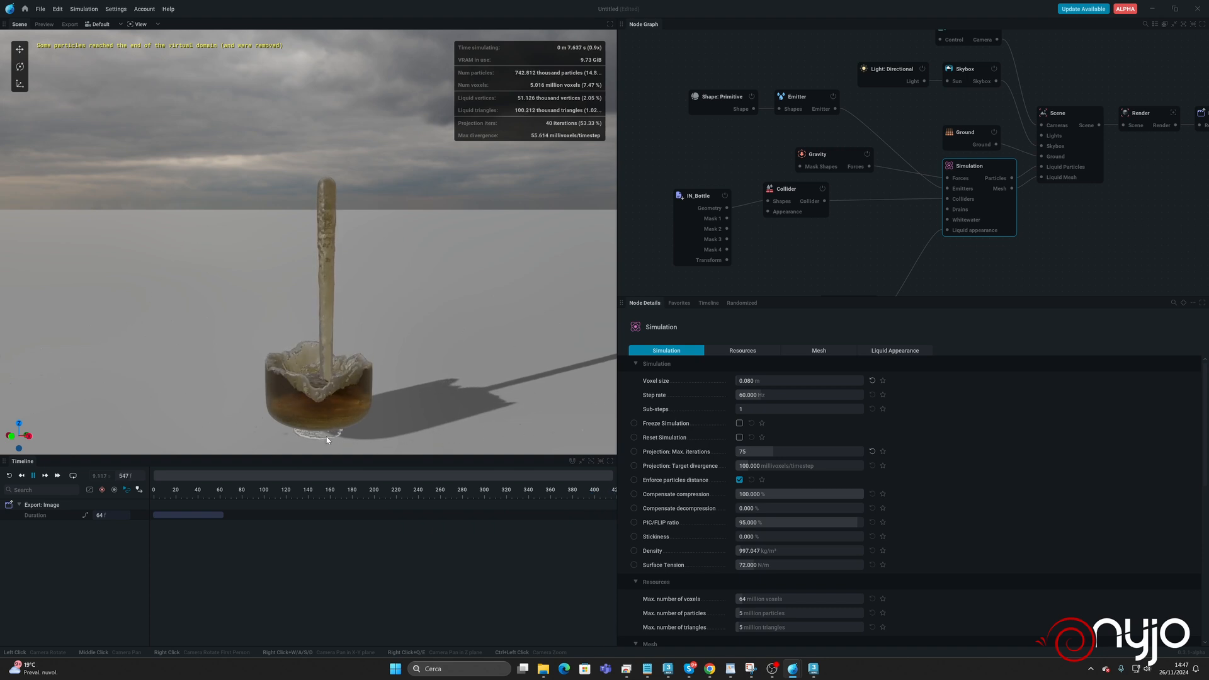
pyautogui.press('space')
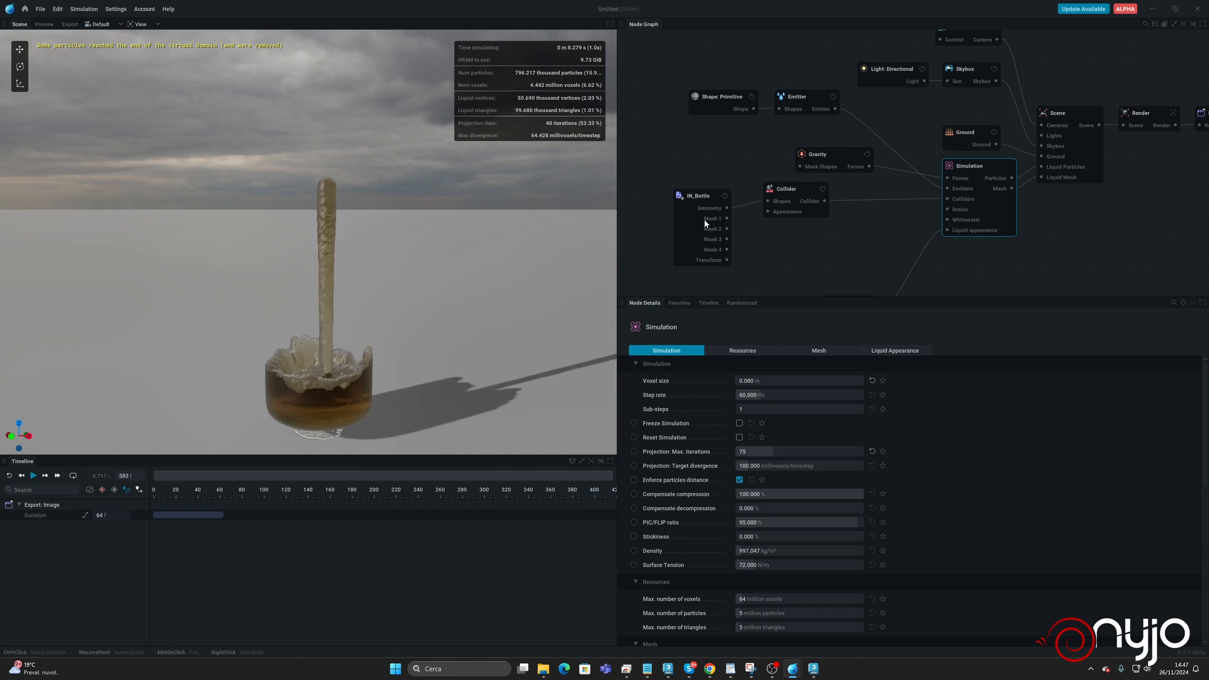
# Move the emitter's sphere low inside the bottle, to about X 4.375 m and Z 2.608 m, while running the simulation.
pyautogui.click(743, 103)
pyautogui.moveTo(325, 149); pyautogui.dragTo(331, 344)
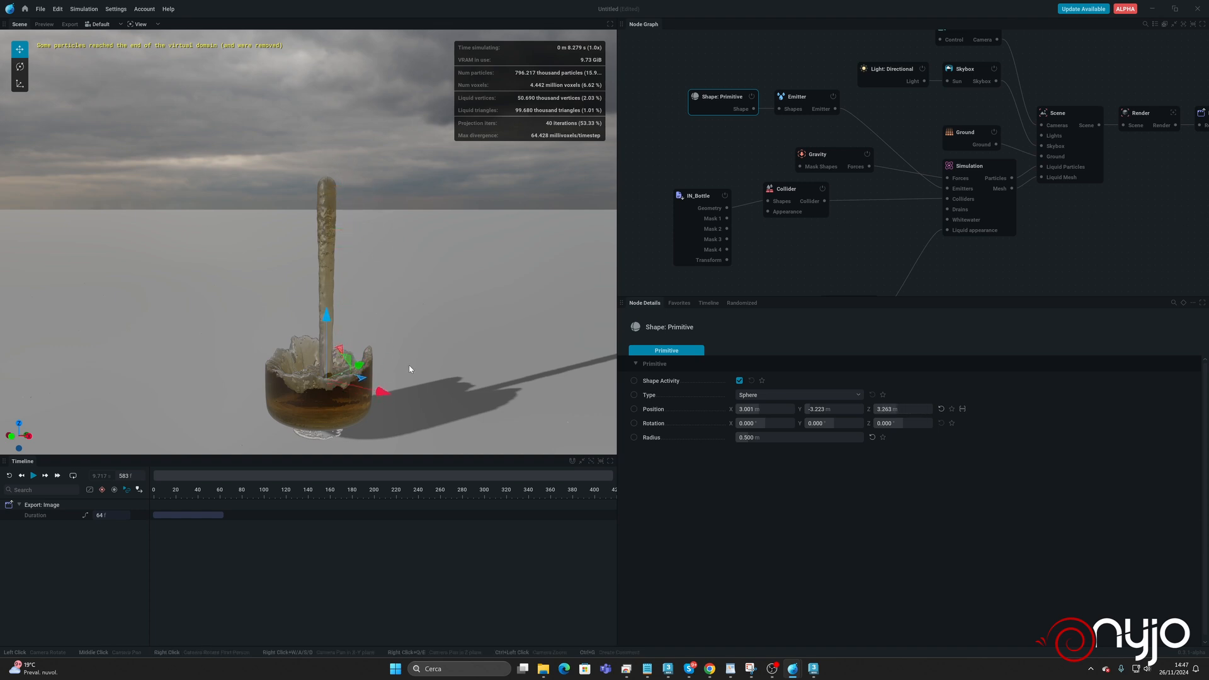
pyautogui.press('space')
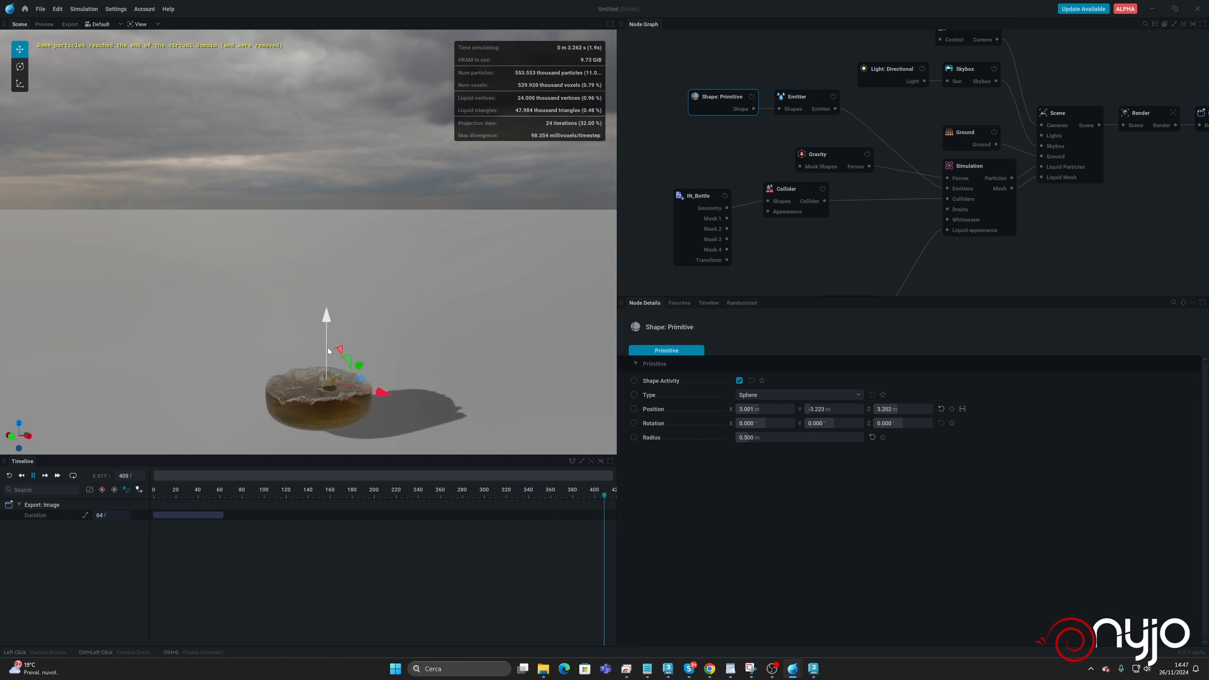
pyautogui.moveTo(320, 352); pyautogui.dragTo(319, 362)
pyautogui.moveTo(362, 401); pyautogui.dragTo(381, 403)
pyautogui.press('r')
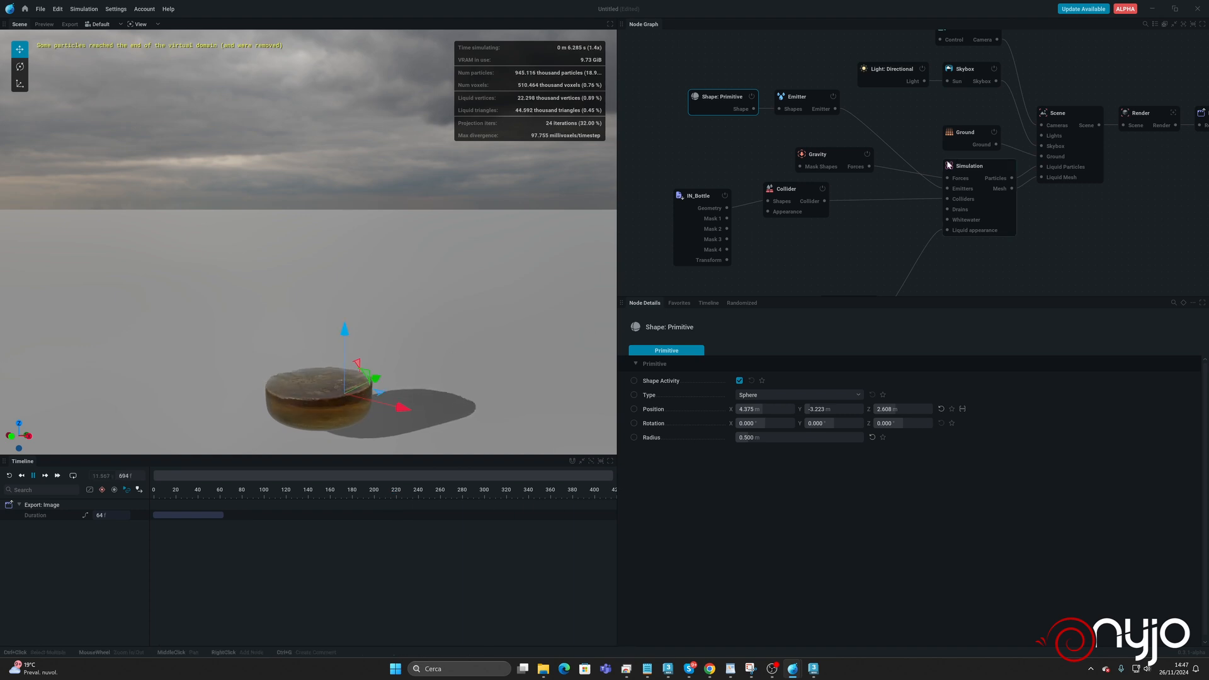
pyautogui.moveTo(949, 165)
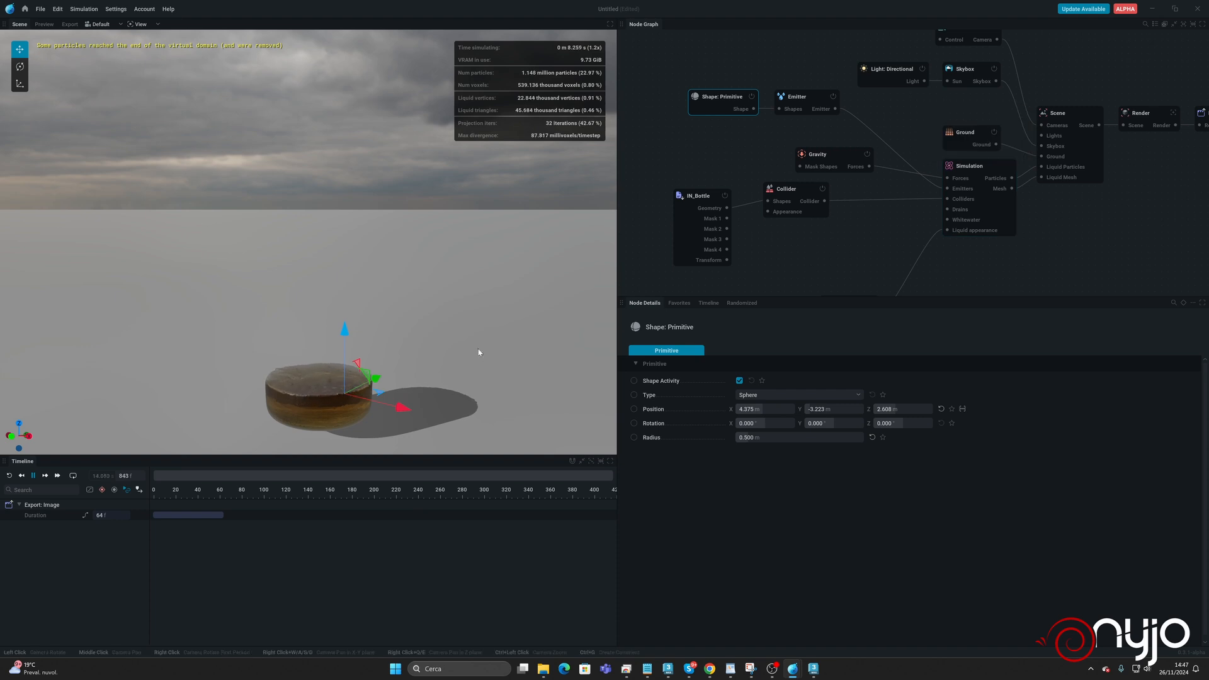
pyautogui.press('space')
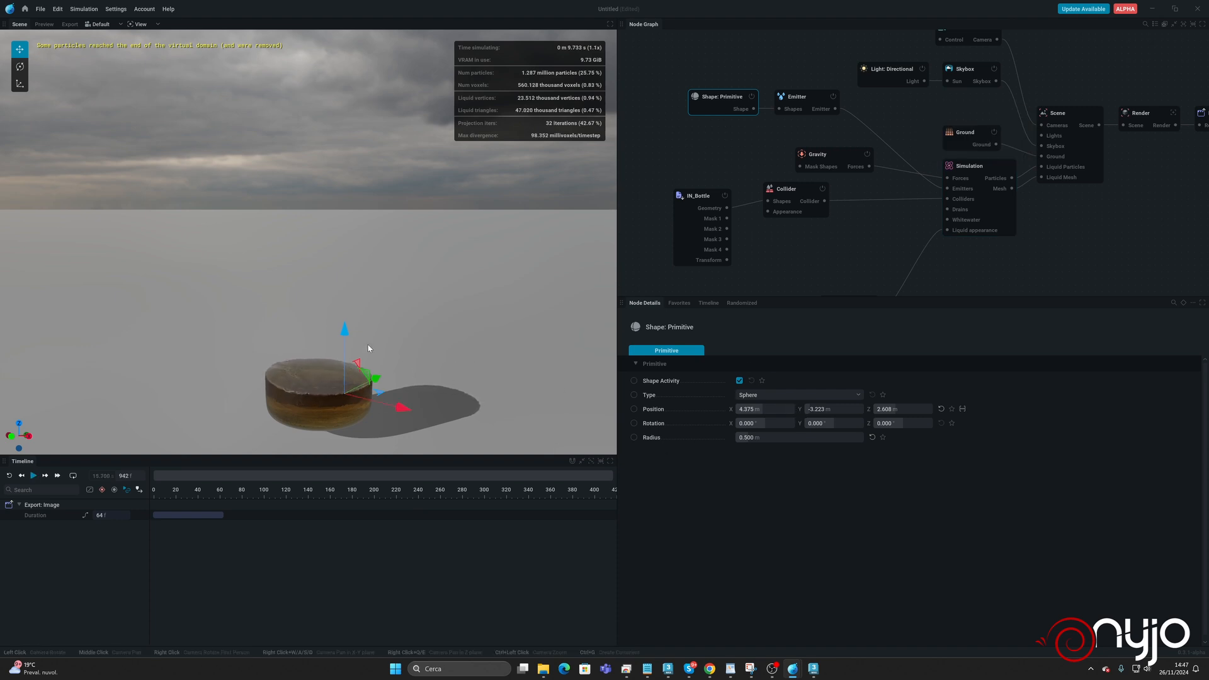
# Set the Emitter's fixed direction to Y 1 m with a speed of 3 m/s, and rerun the simulation.
pyautogui.click(796, 96)
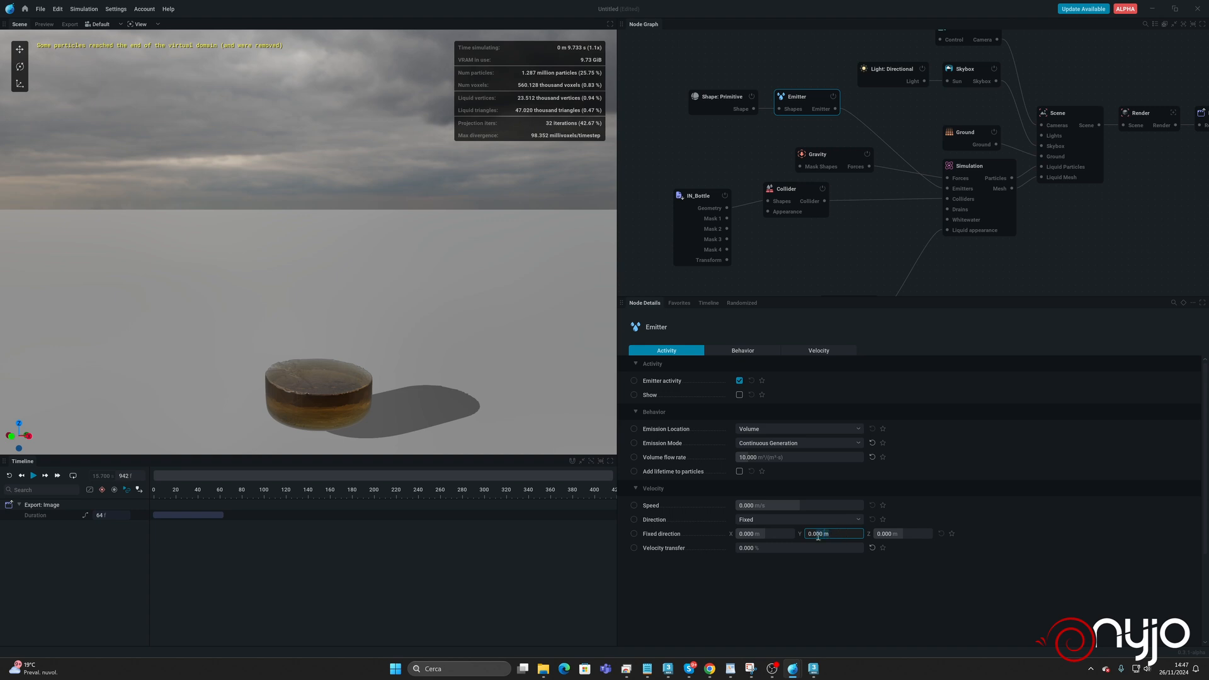
pyautogui.press('Return')
pyautogui.moveTo(778, 504); pyautogui.dragTo(782, 504)
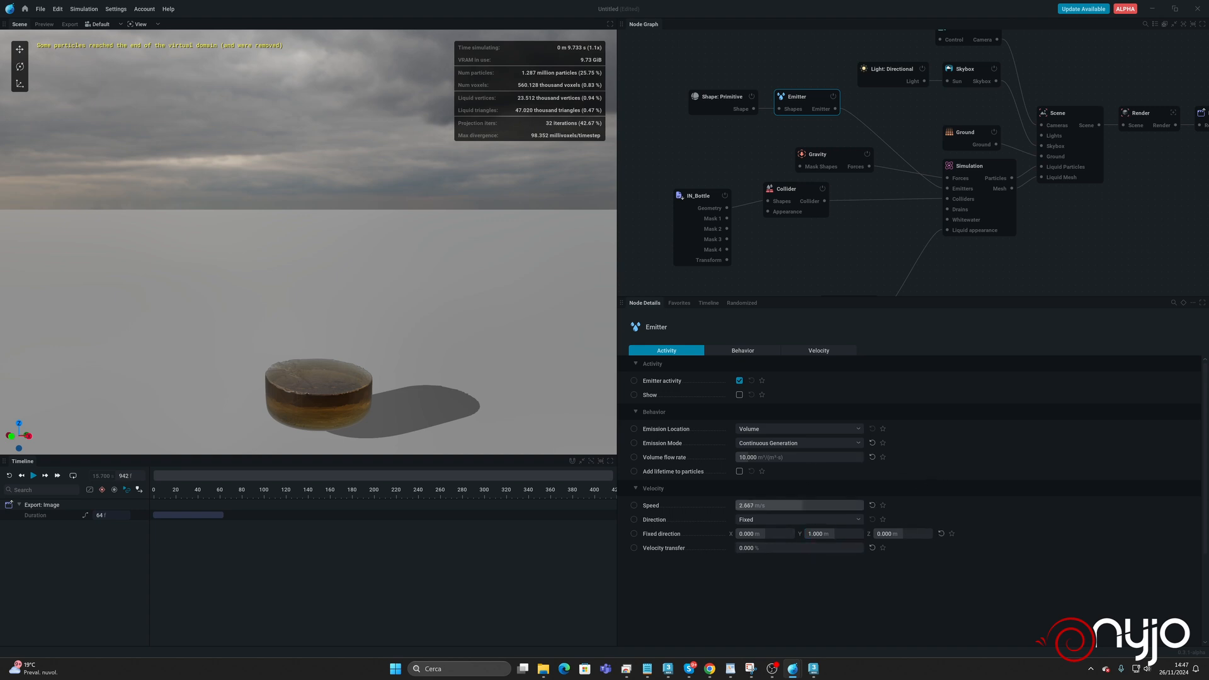
pyautogui.doubleClick(789, 509)
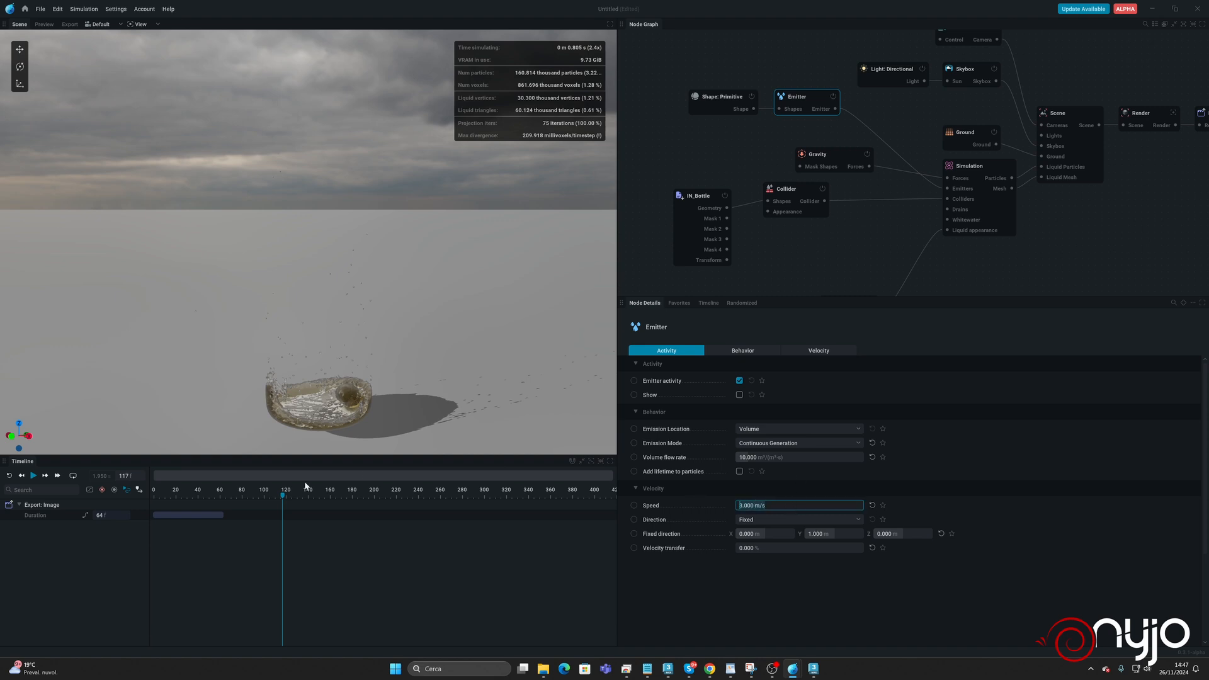
pyautogui.click(10, 476)
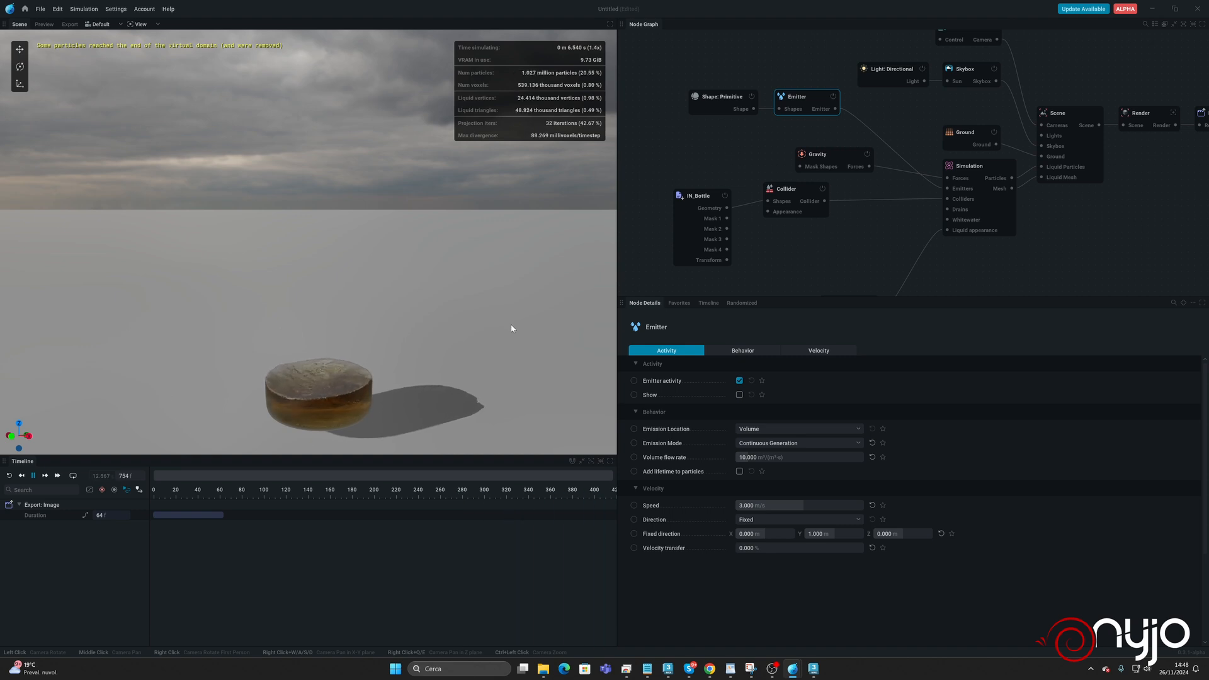
pyautogui.press('space')
# Duplicate the Shape: Primitive and Emitter pair below the originals and connect the copied Emitter to the Simulation's Emitters input.
pyautogui.moveTo(735, 100); pyautogui.dragTo(662, 104)
pyautogui.hotkey('ctrl', 'v')
pyautogui.click(793, 120)
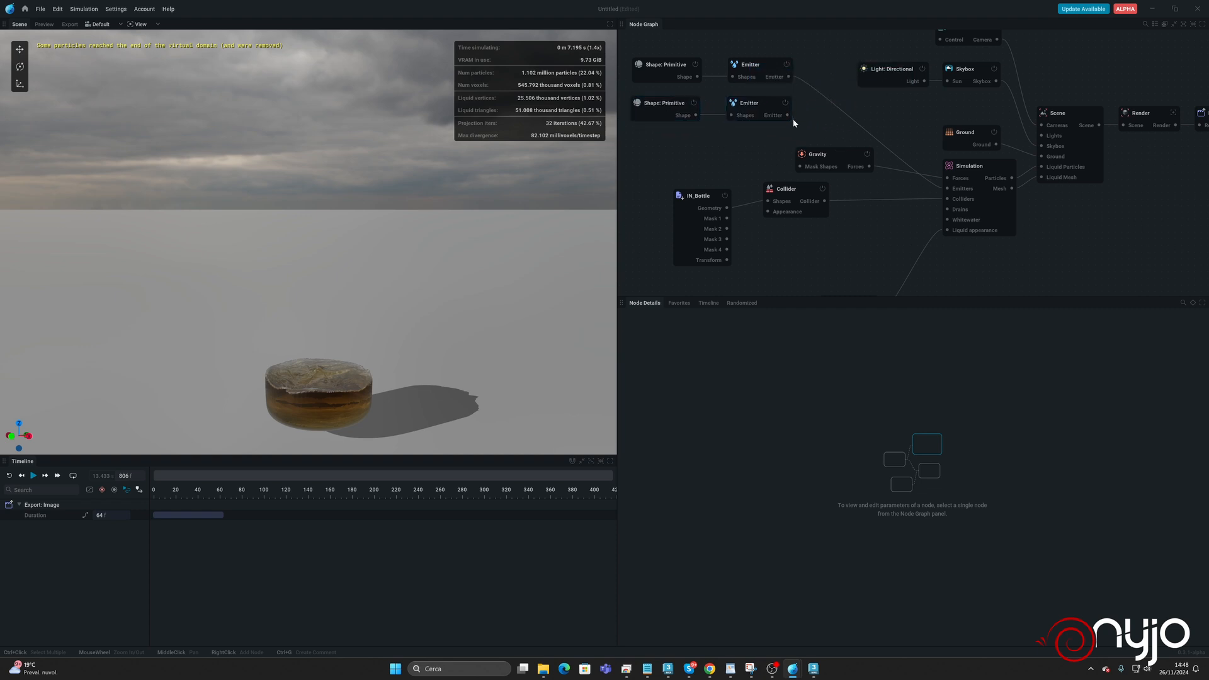
pyautogui.moveTo(787, 115); pyautogui.dragTo(947, 188)
# Move the duplicated sphere along X to about 1.78 m and rerun the simulation with both emitters.
pyautogui.click(658, 117)
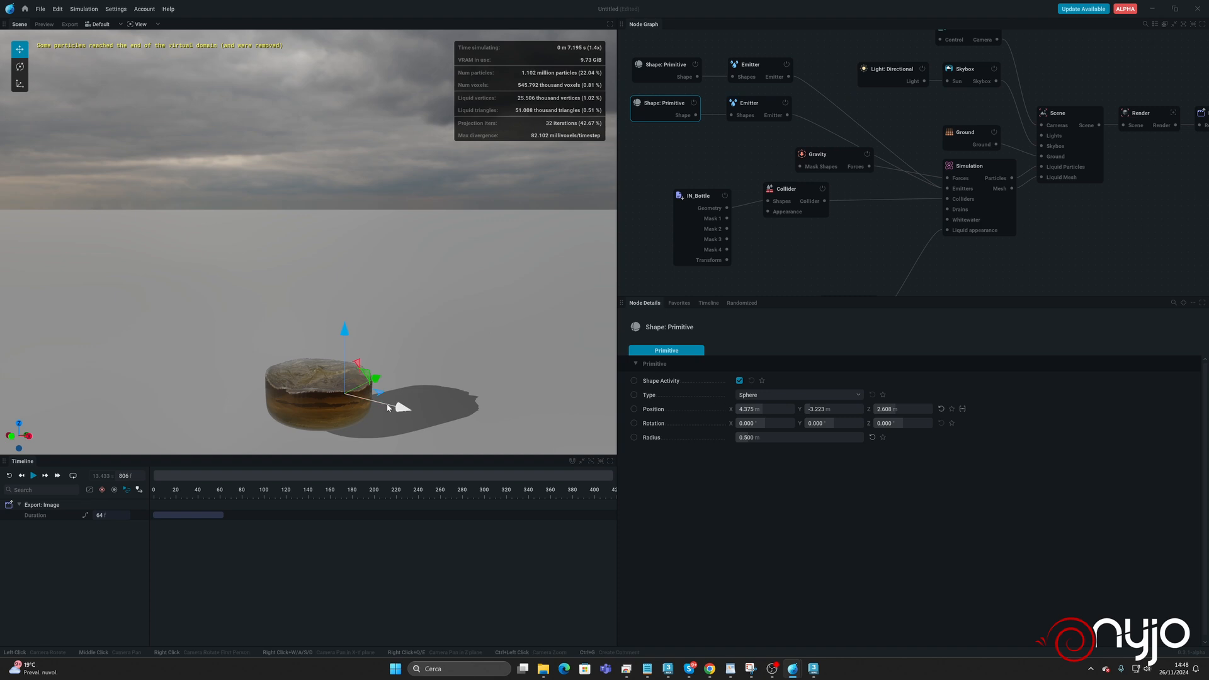
pyautogui.moveTo(388, 407); pyautogui.dragTo(354, 398)
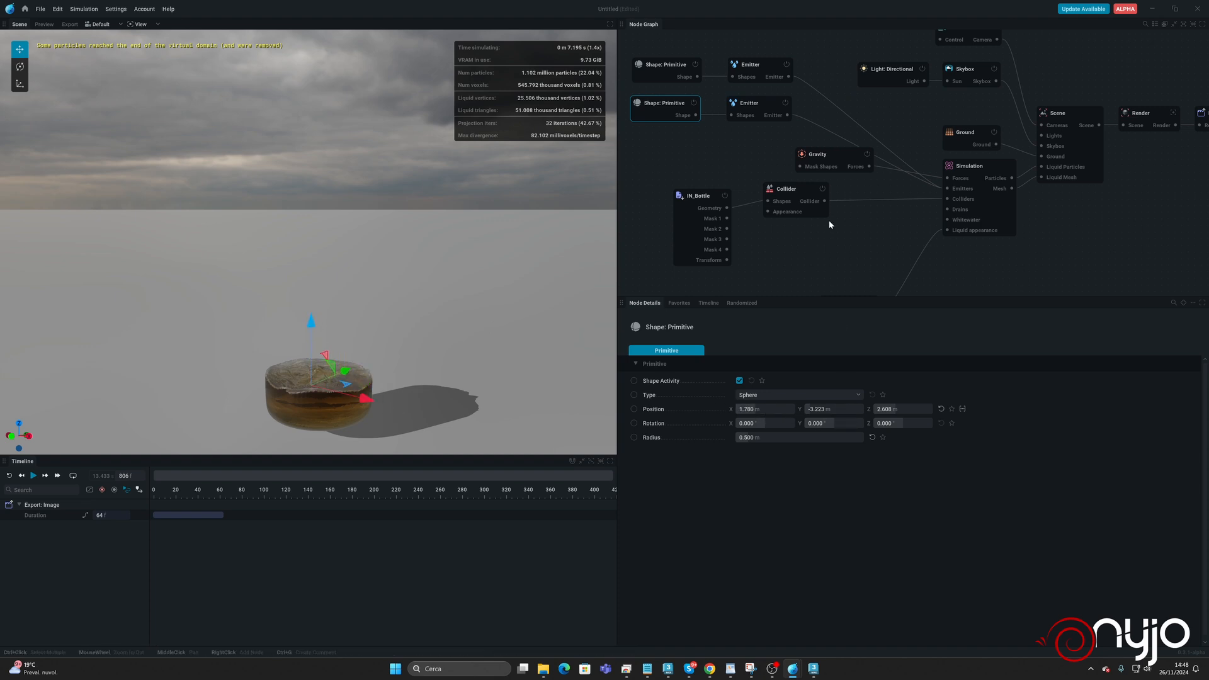
pyautogui.click(765, 107)
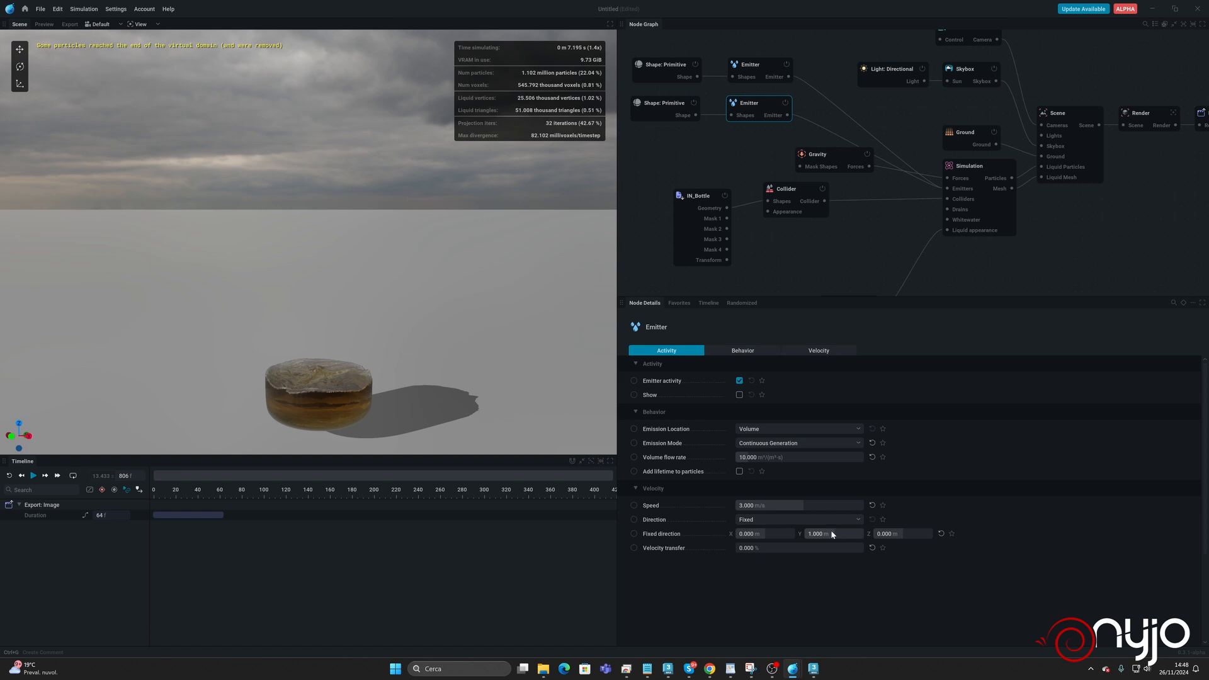
pyautogui.press('r')
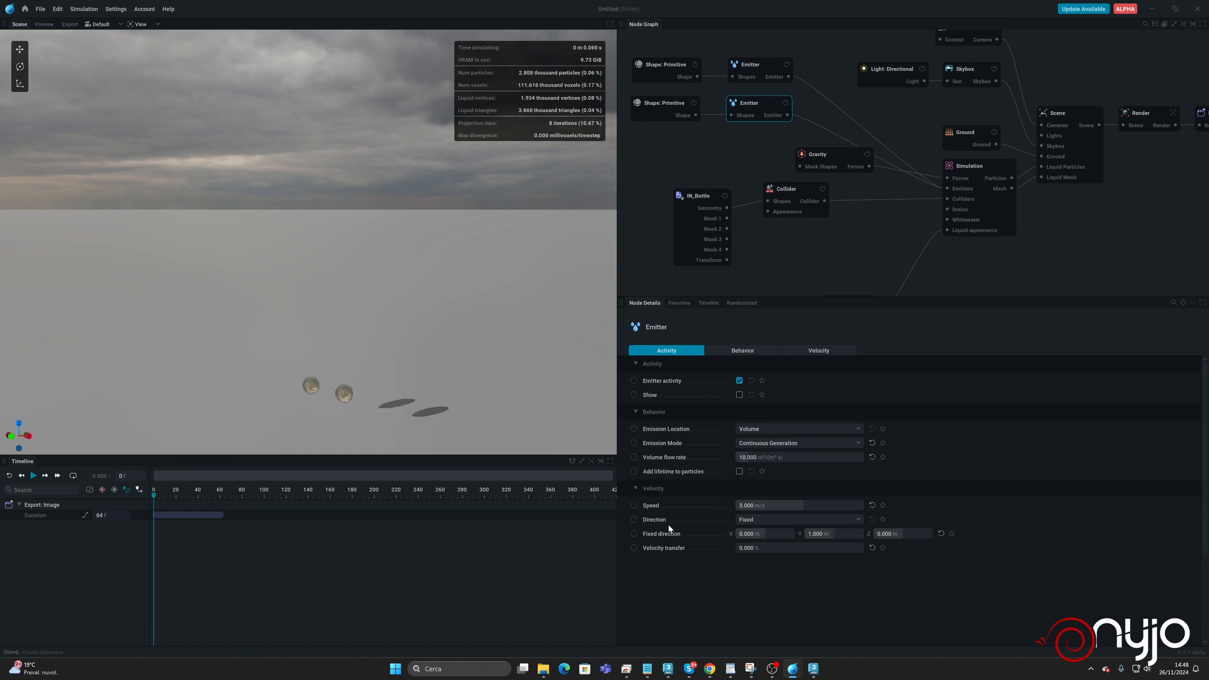
pyautogui.press('space')
# Set the second Emitter's fixed direction Y to -1 m and rerun the simulation.
pyautogui.press('space')
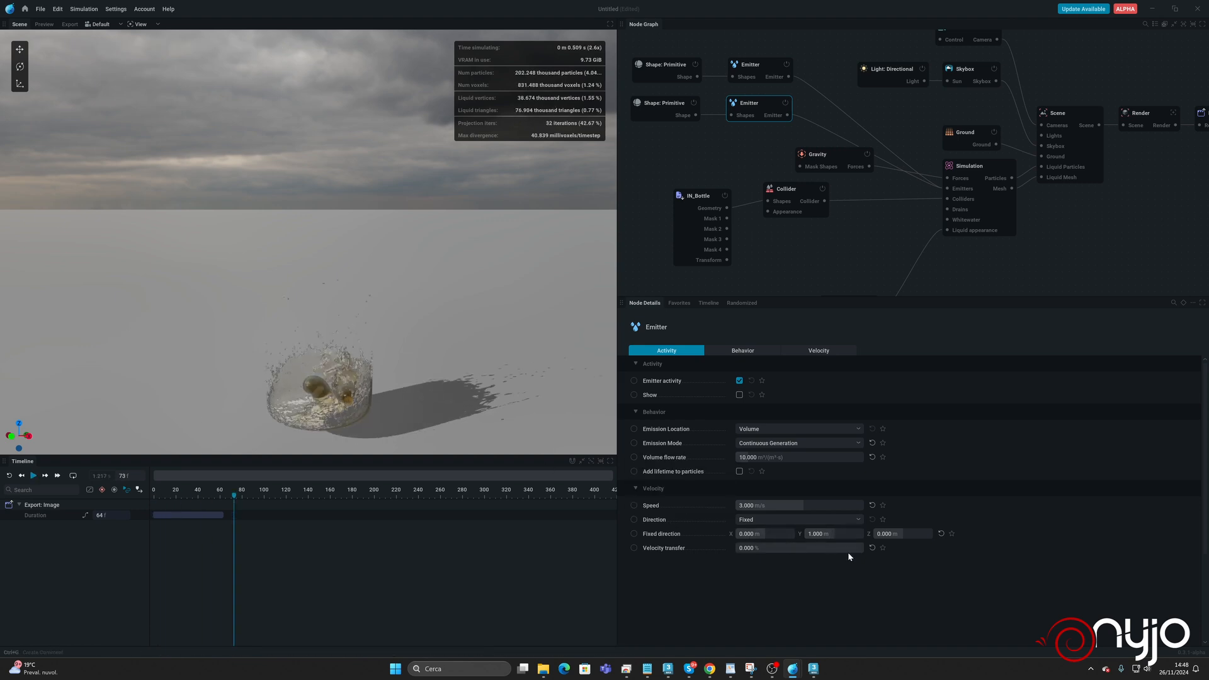
pyautogui.click(846, 535)
pyautogui.write('-1')
pyautogui.press('Return')
pyautogui.press('r')
pyautogui.press('space')
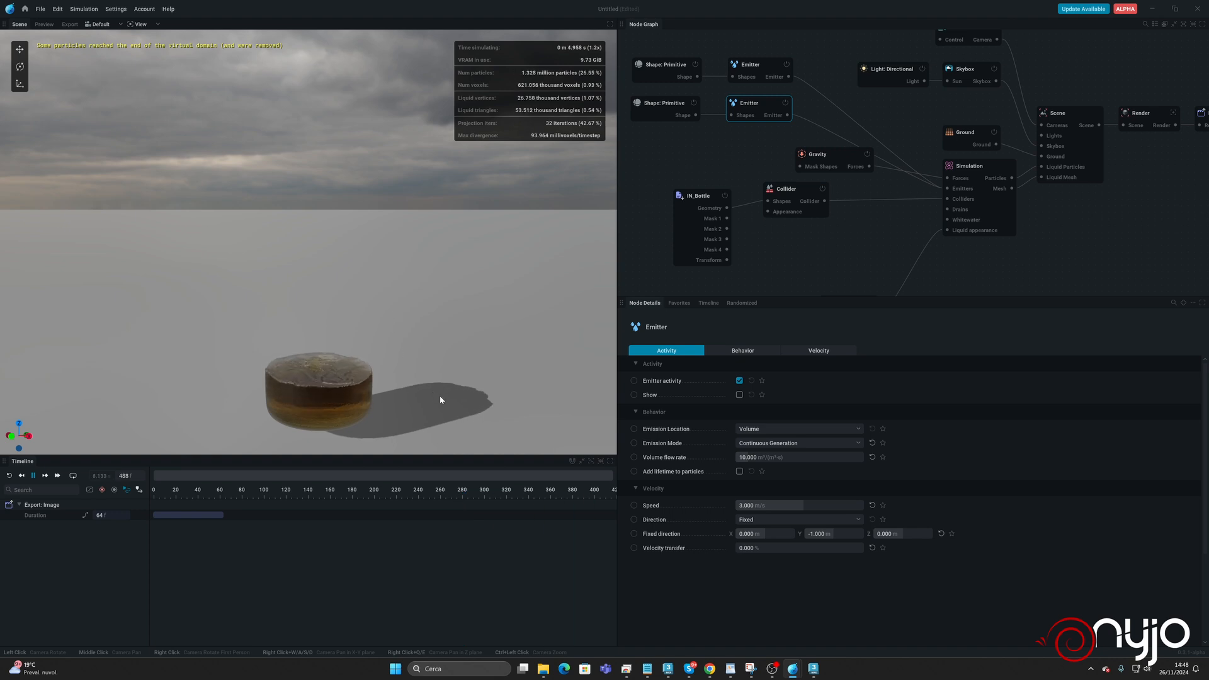
pyautogui.press('space')
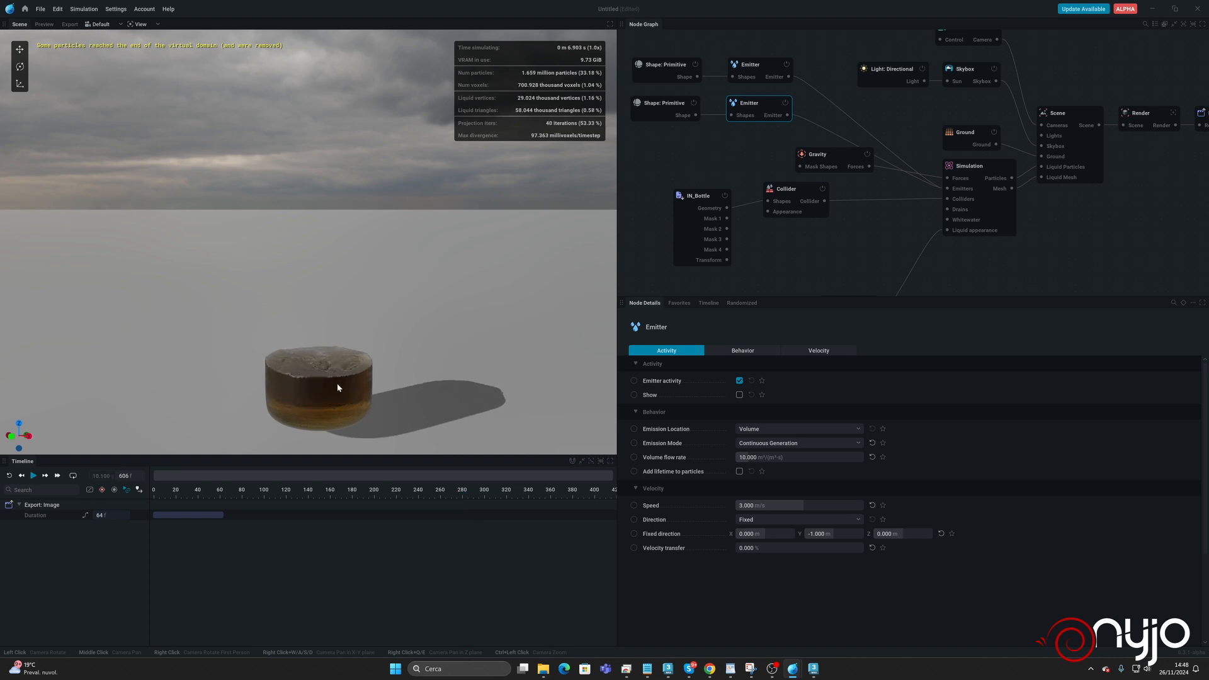
# Start saving the project under a new name and create a Scenes folder inside the Orange folder on drive D.
pyautogui.click(39, 9)
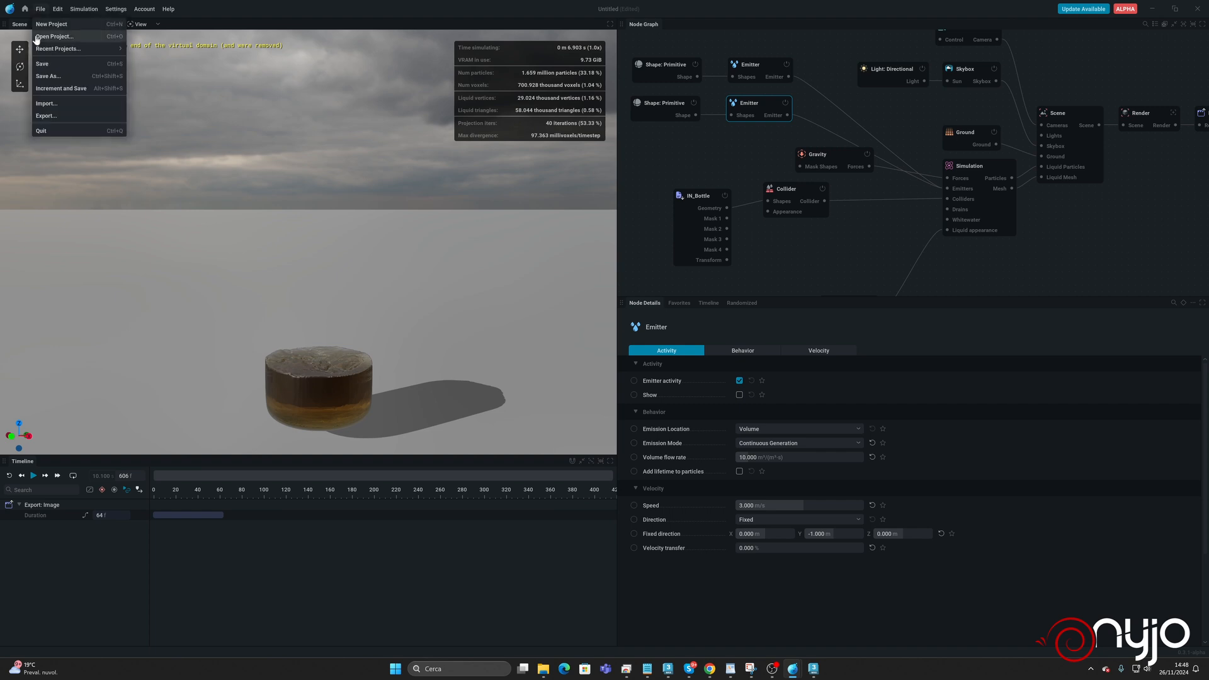
pyautogui.click(63, 78)
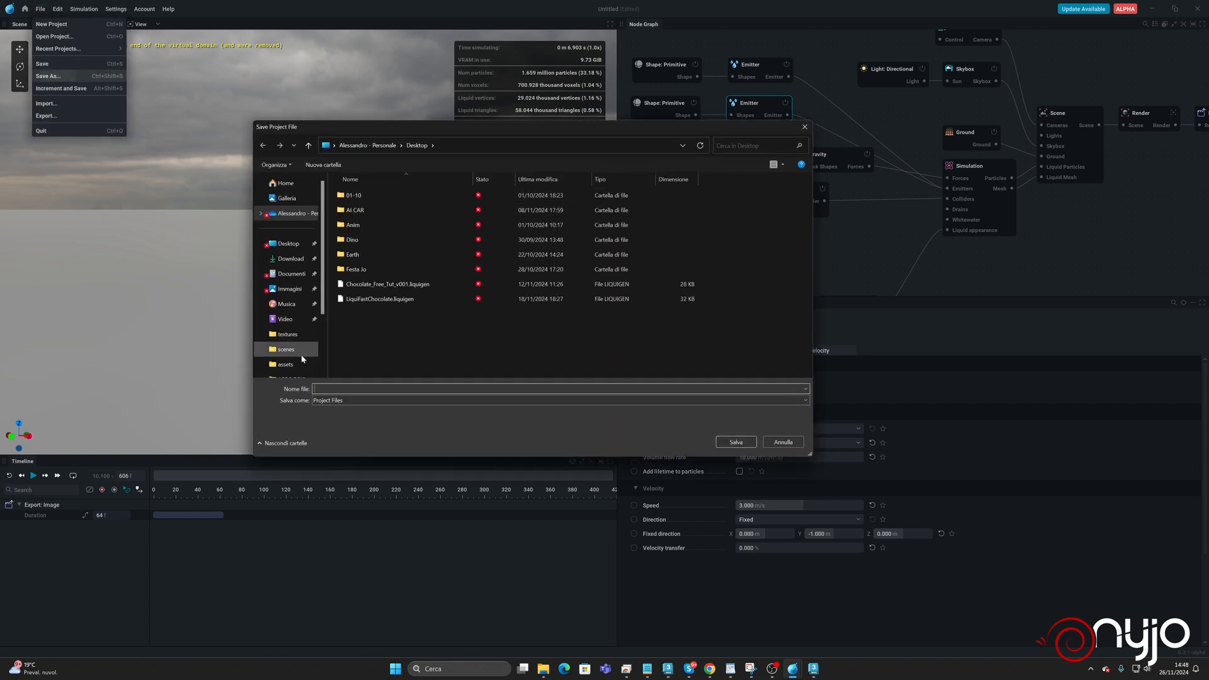
pyautogui.scroll(-2, 301, 340)
pyautogui.click(291, 331)
pyautogui.doubleClick(503, 201)
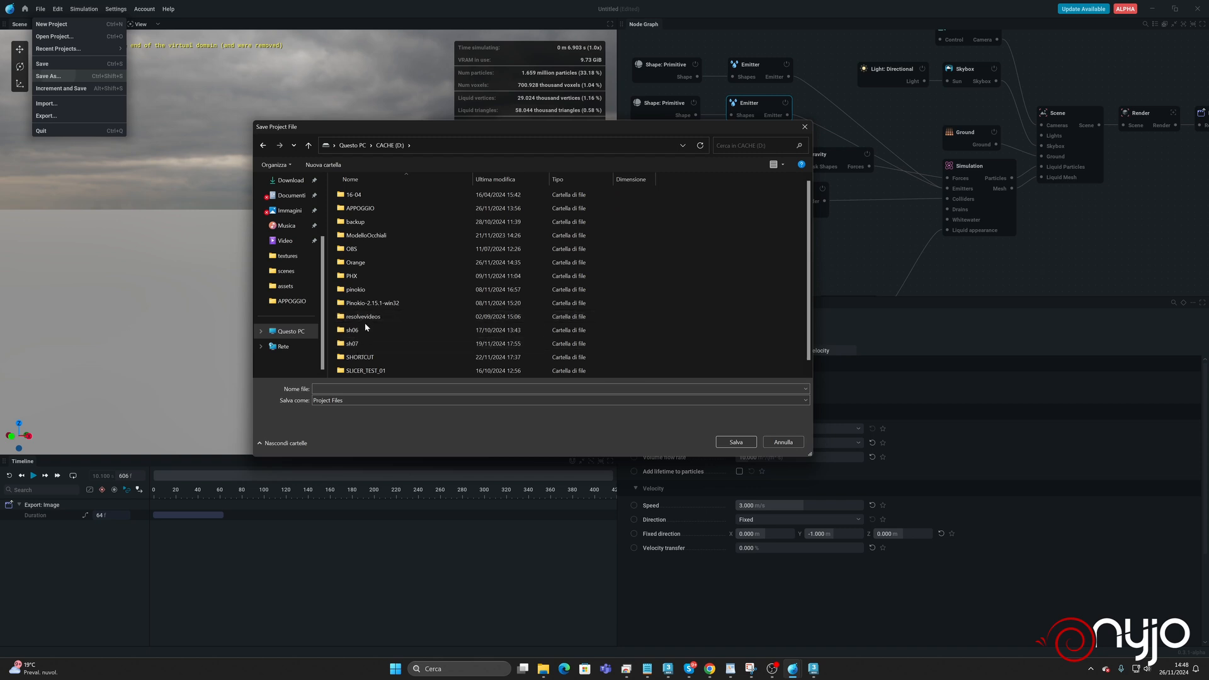
pyautogui.doubleClick(362, 262)
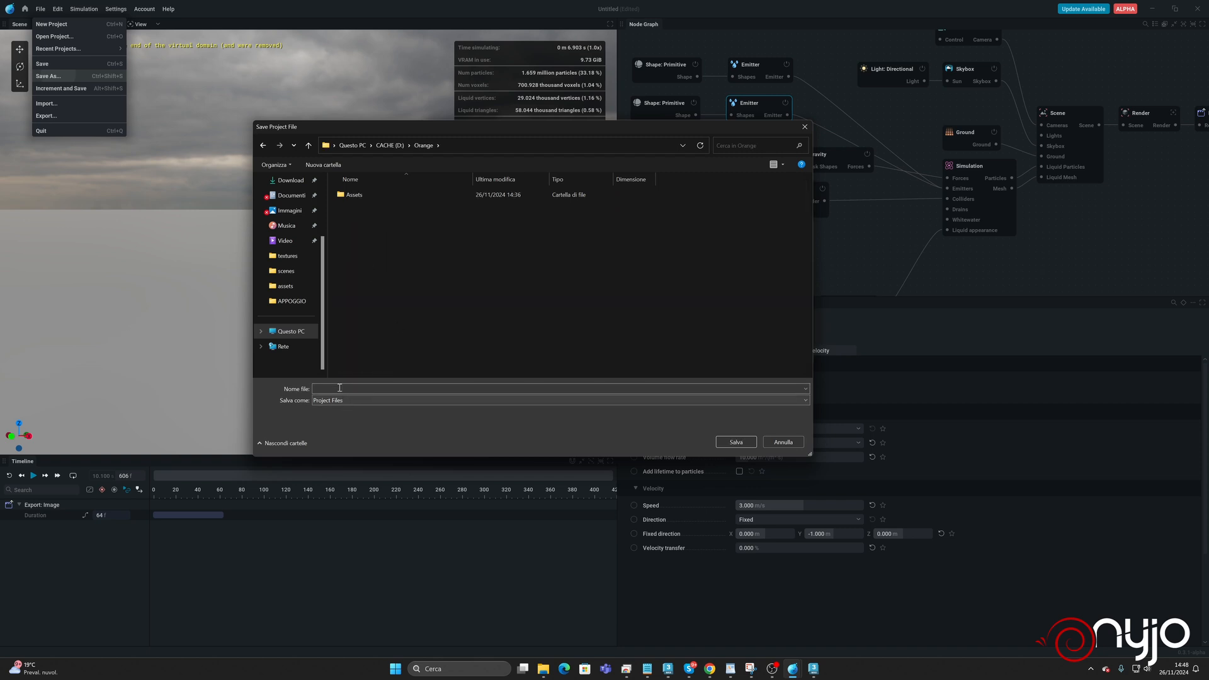
pyautogui.click(332, 166)
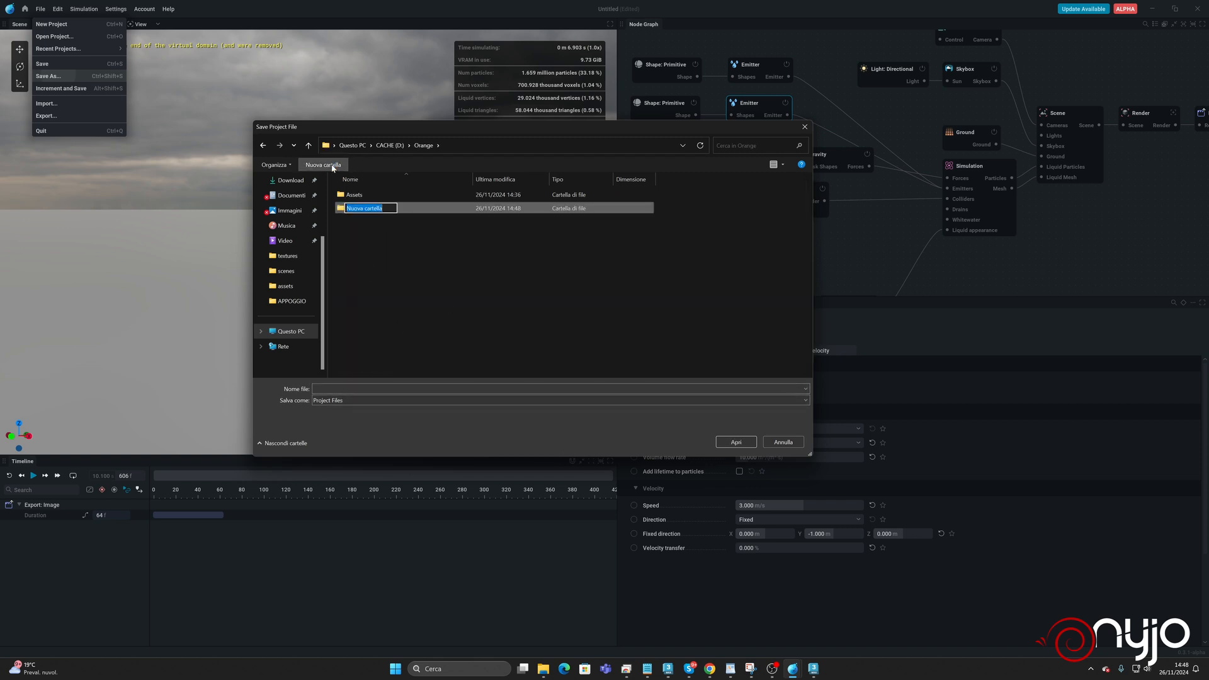
pyautogui.write('Scenes')
pyautogui.press('Return')
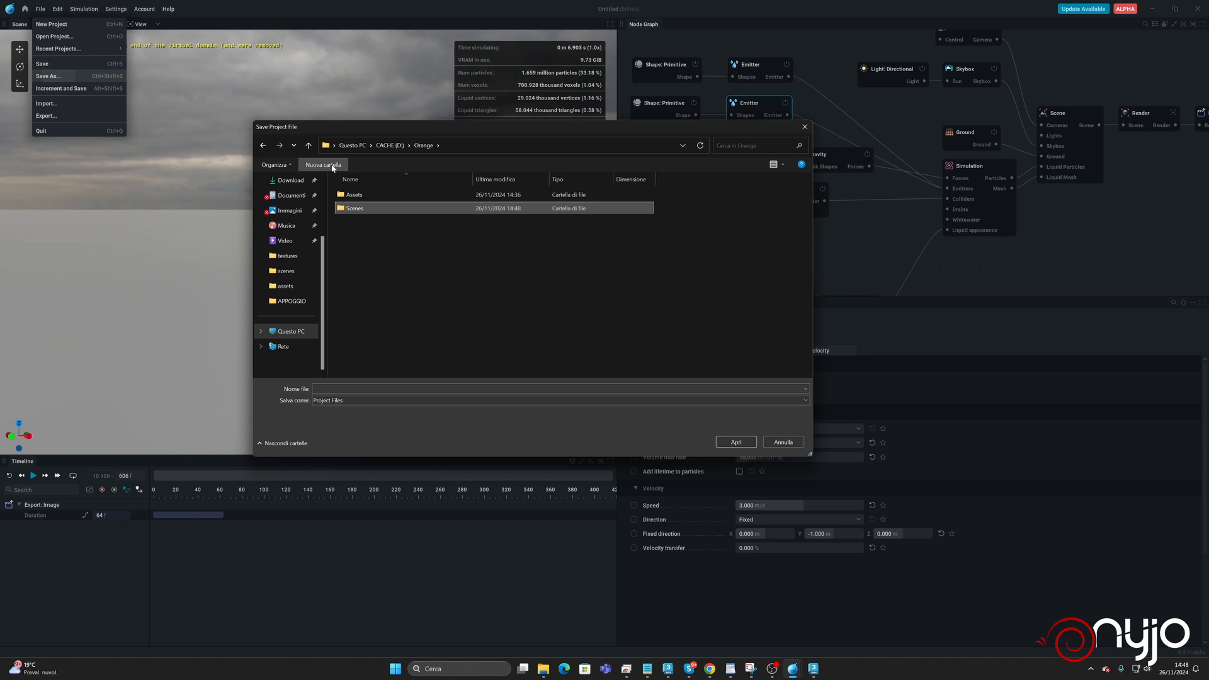
pyautogui.doubleClick(355, 208)
# Save the project as ORANGE_Fluid_BottleInterior_Setup_v001 in the Scenes folder.
pyautogui.click(348, 389)
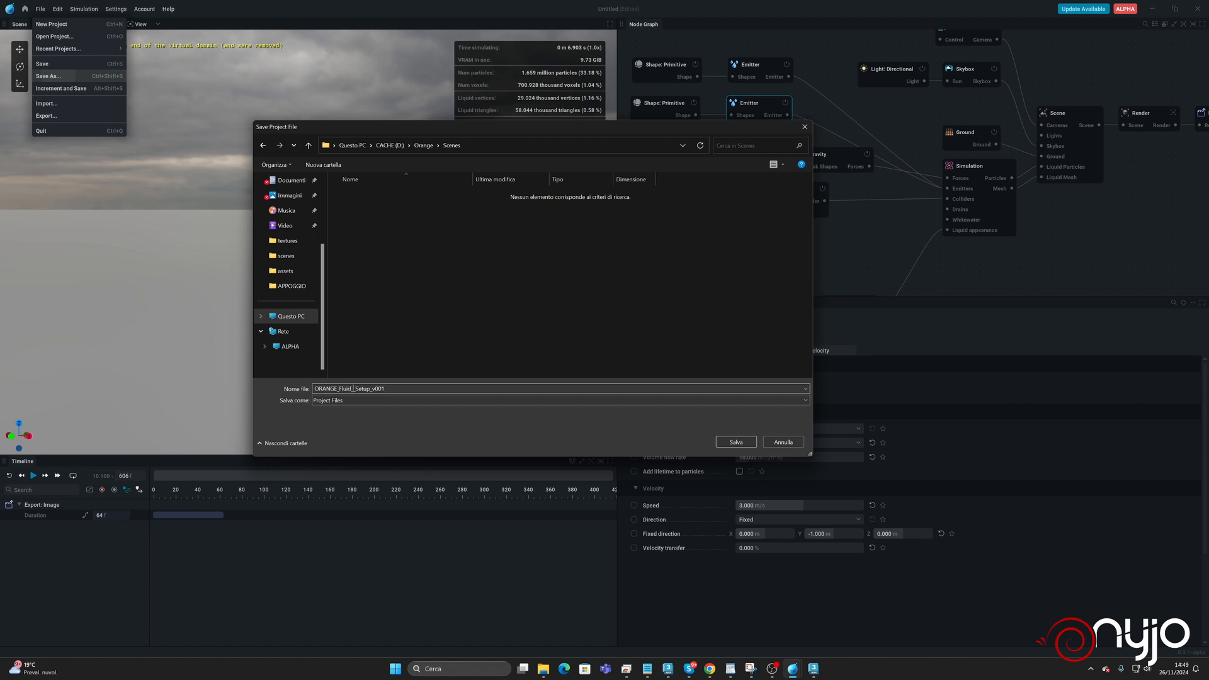
pyautogui.write('ottleInterior_')
pyautogui.press('Return')
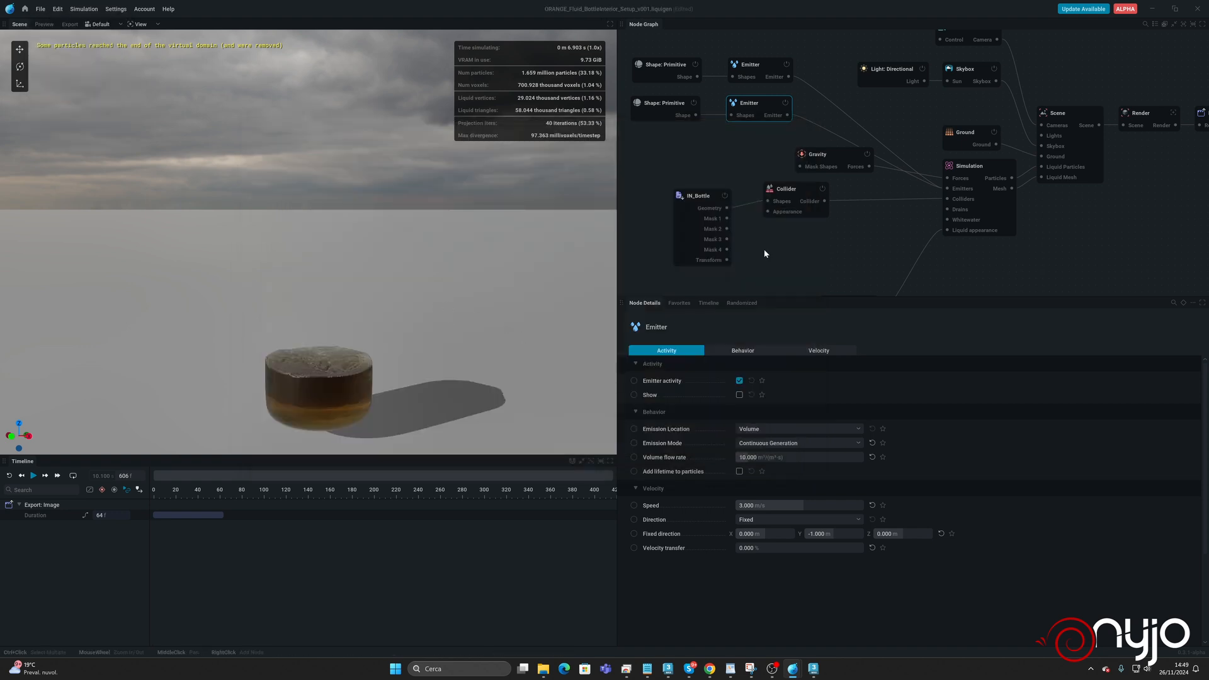
# Continue the simulation briefly to check the filling, and reset it to the first frame.
pyautogui.press('space')
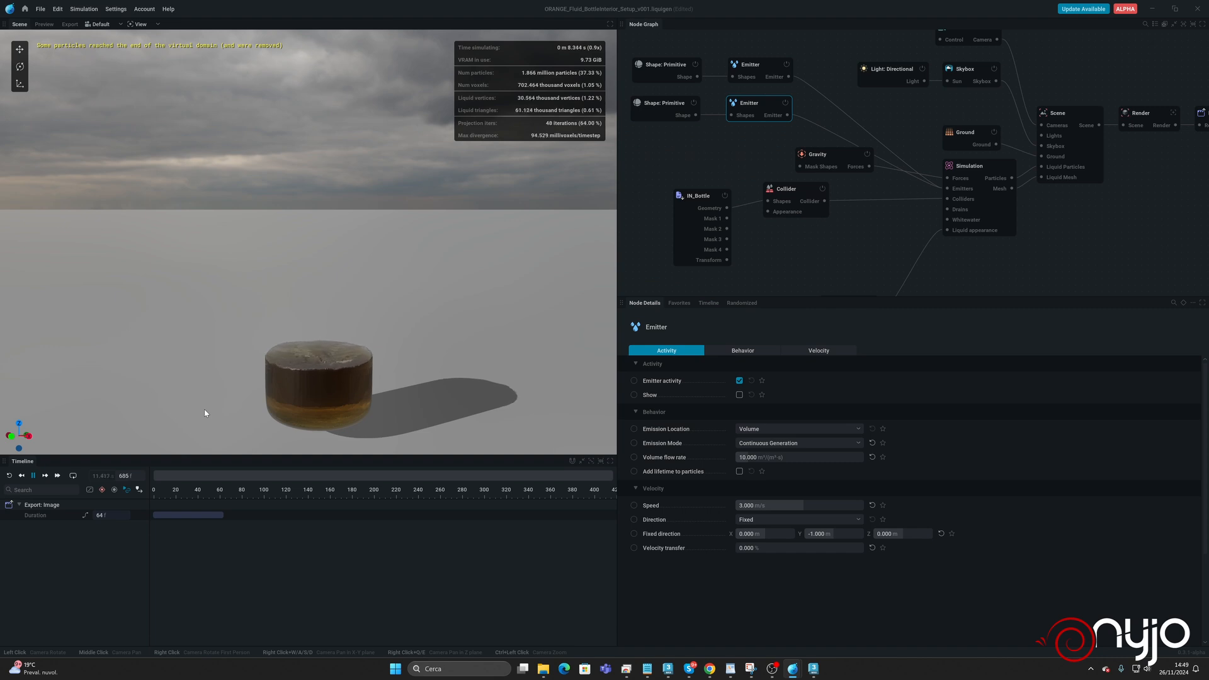
pyautogui.press('space')
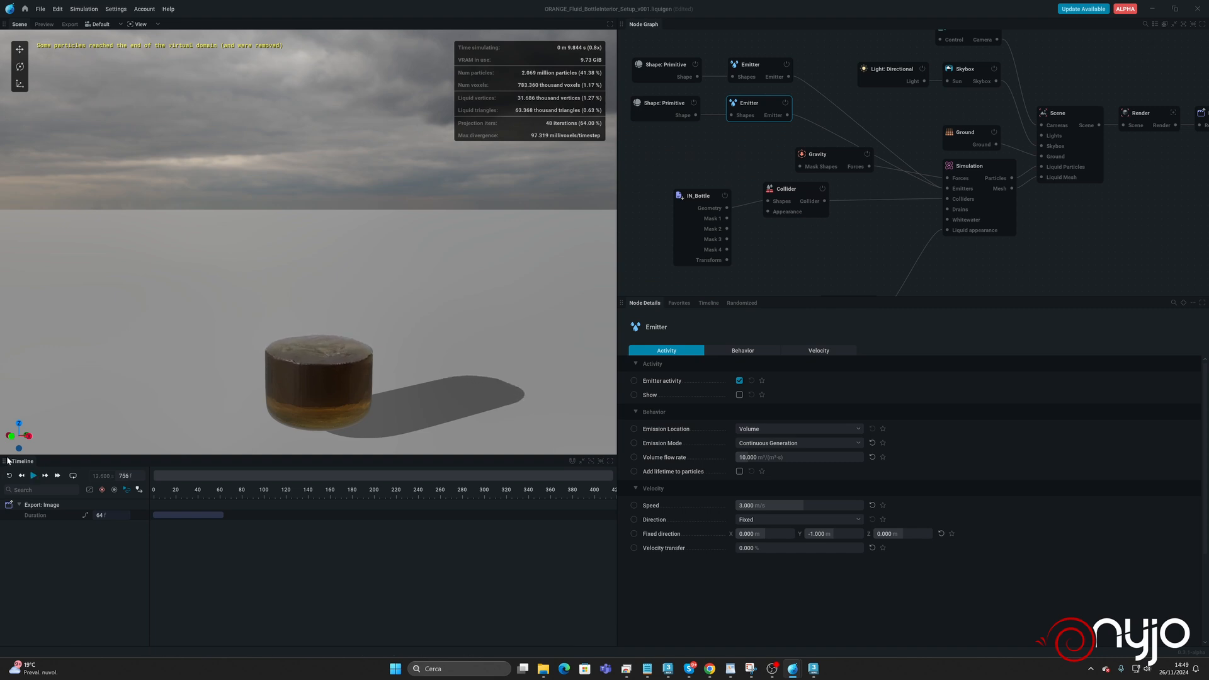
pyautogui.click(9, 476)
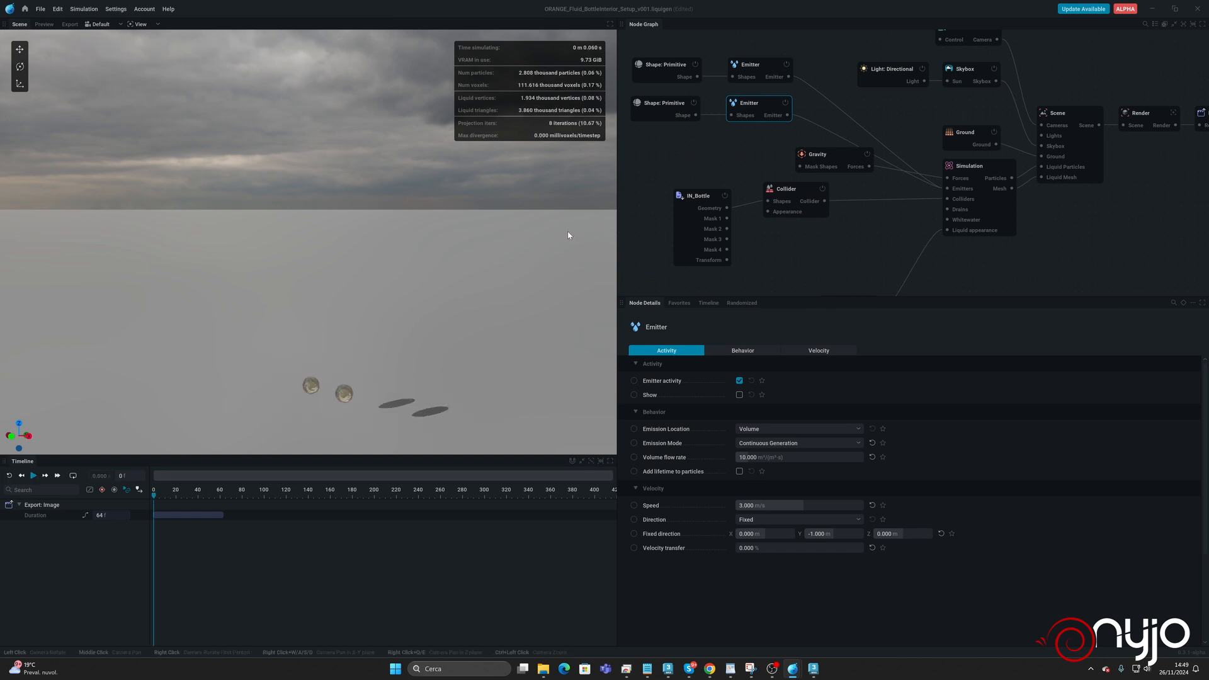
# Set the radius of the second emitter's sphere to 0.35 m.
pyautogui.click(680, 105)
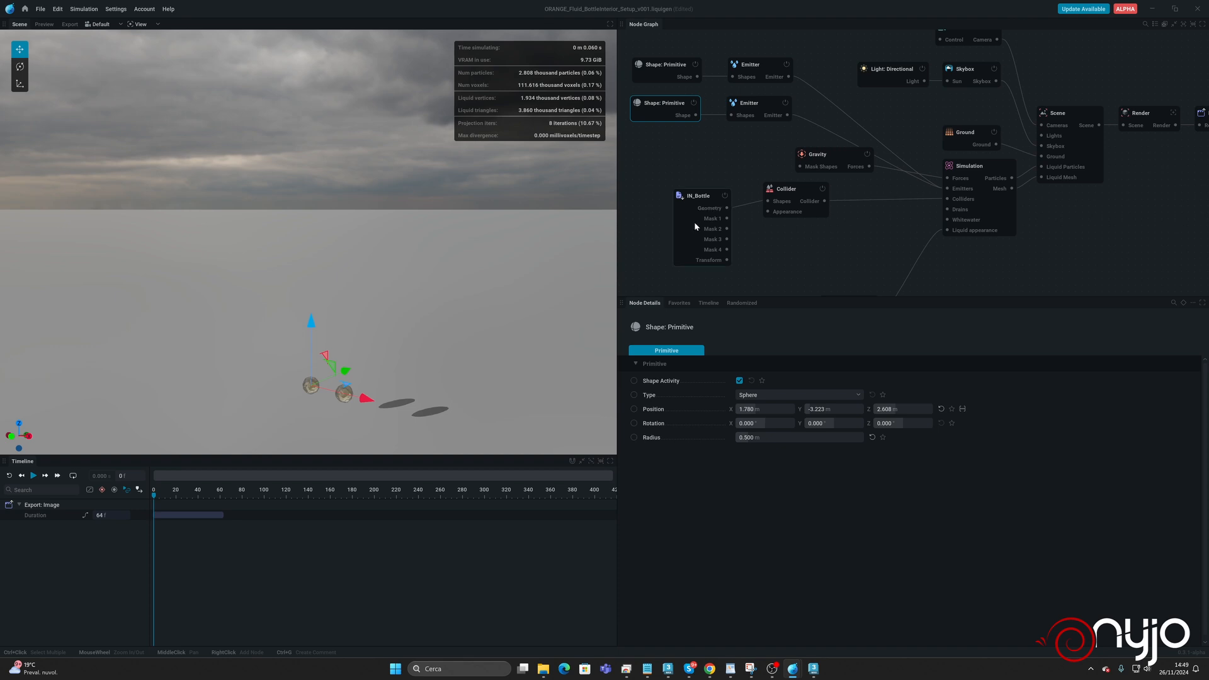
pyautogui.click(765, 437)
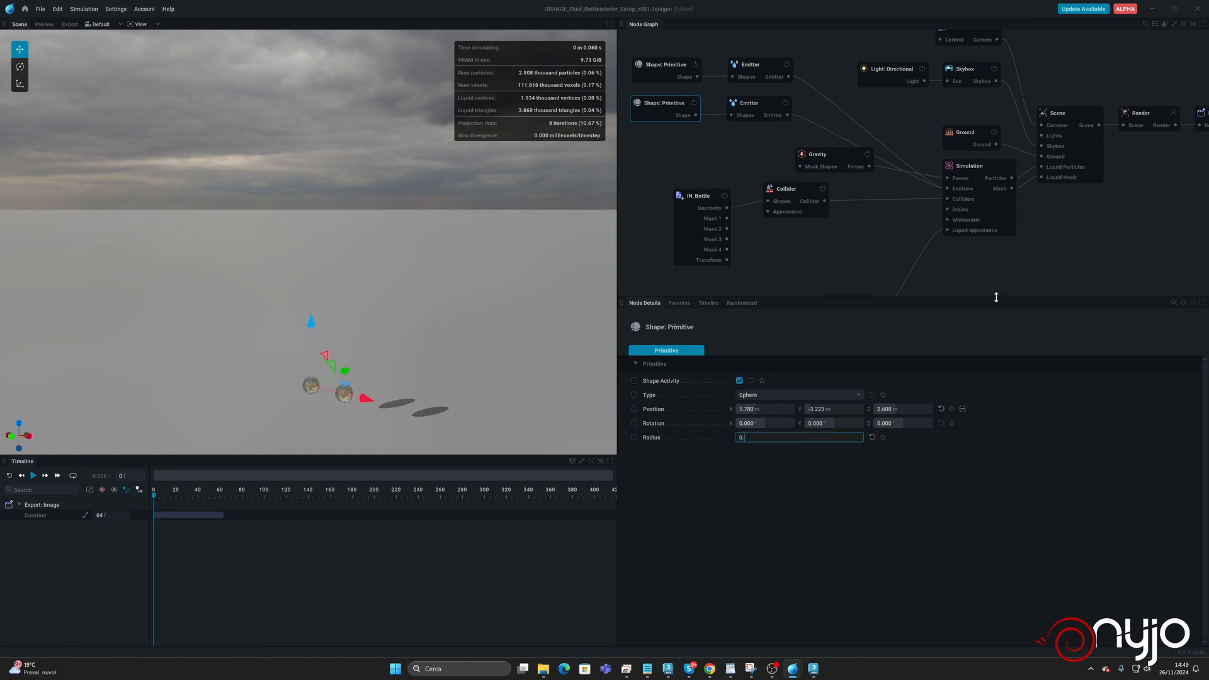
pyautogui.write('0.35')
pyautogui.press('Return')
# Set the second Emitter's speed to 6 m/s.
pyautogui.click(784, 104)
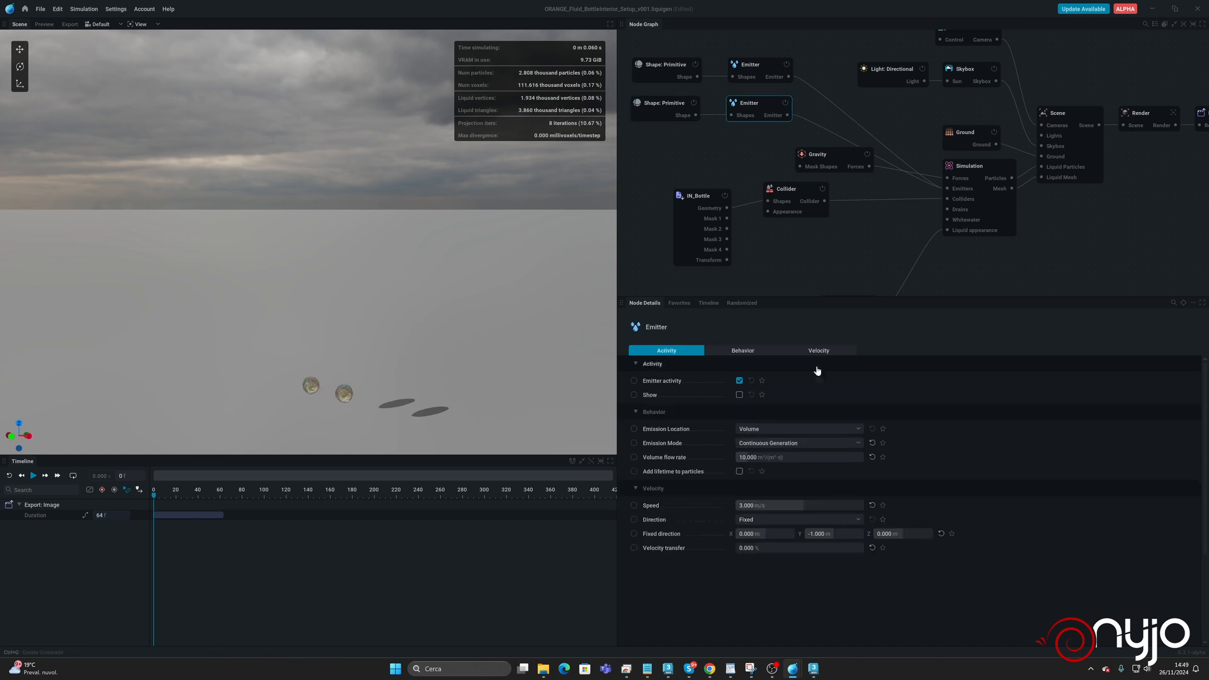
pyautogui.click(764, 507)
pyautogui.write('6')
pyautogui.press('Return')
# Set the first Emitter's volume flow rate to 15.
pyautogui.click(677, 69)
pyautogui.click(763, 65)
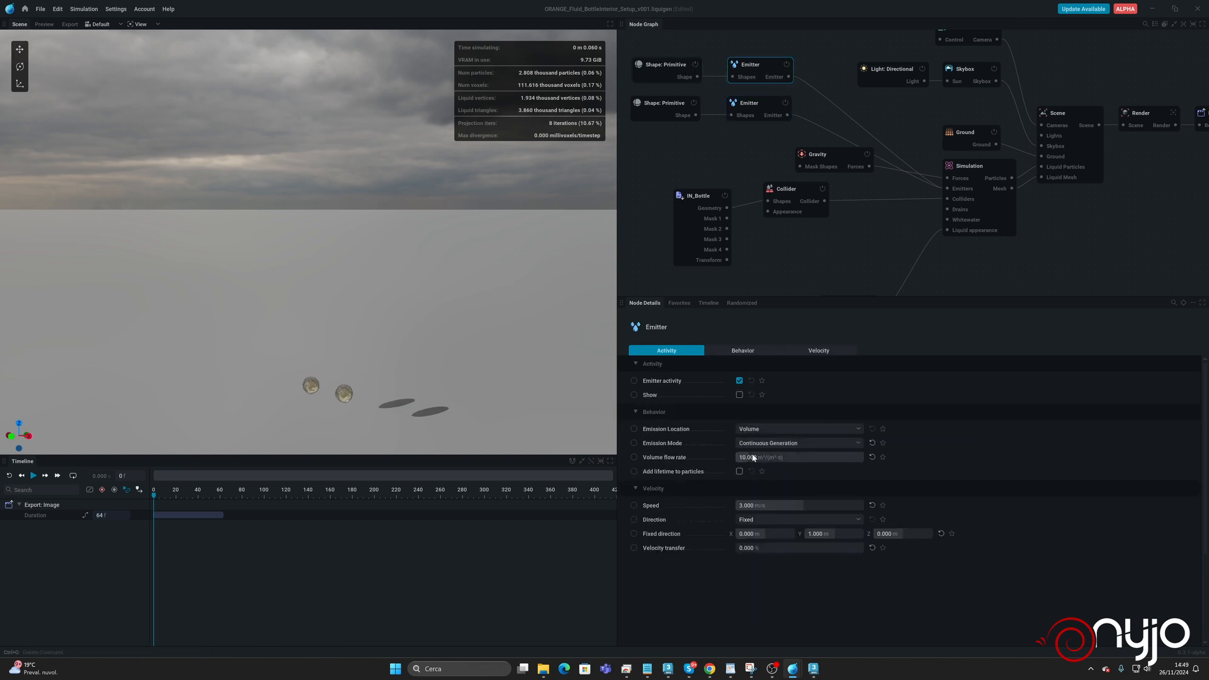
pyautogui.click(753, 458)
pyautogui.moveTo(640, 460)
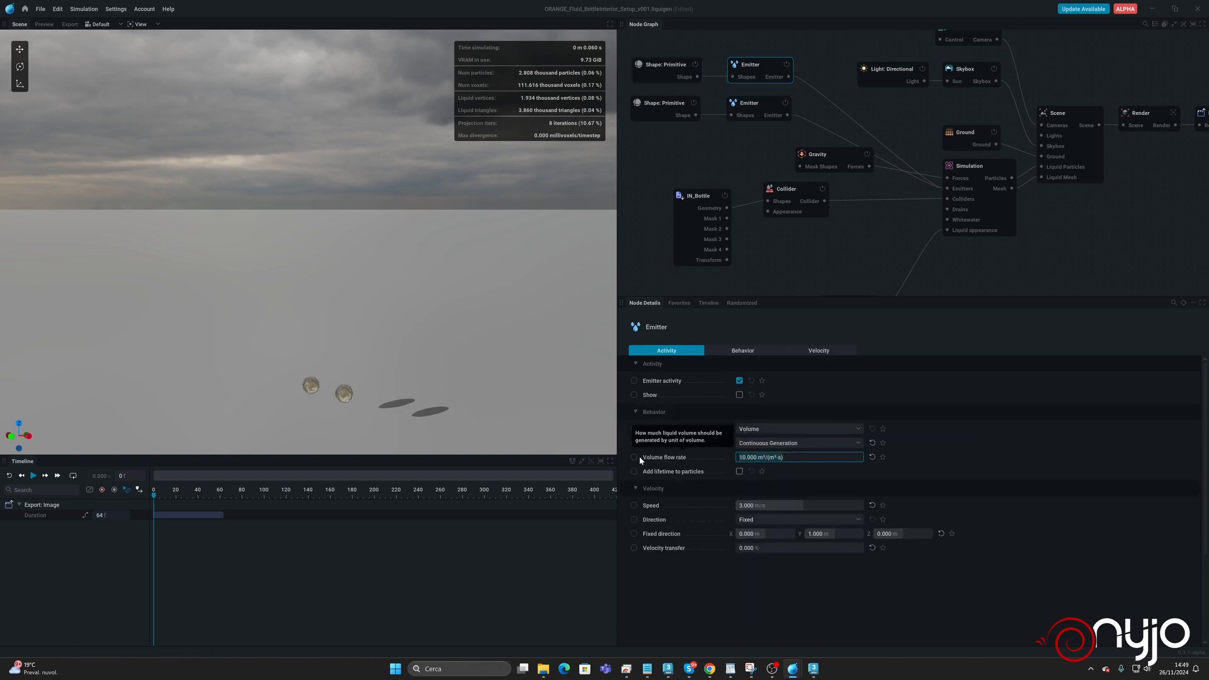
pyautogui.write('15')
pyautogui.press('Return')
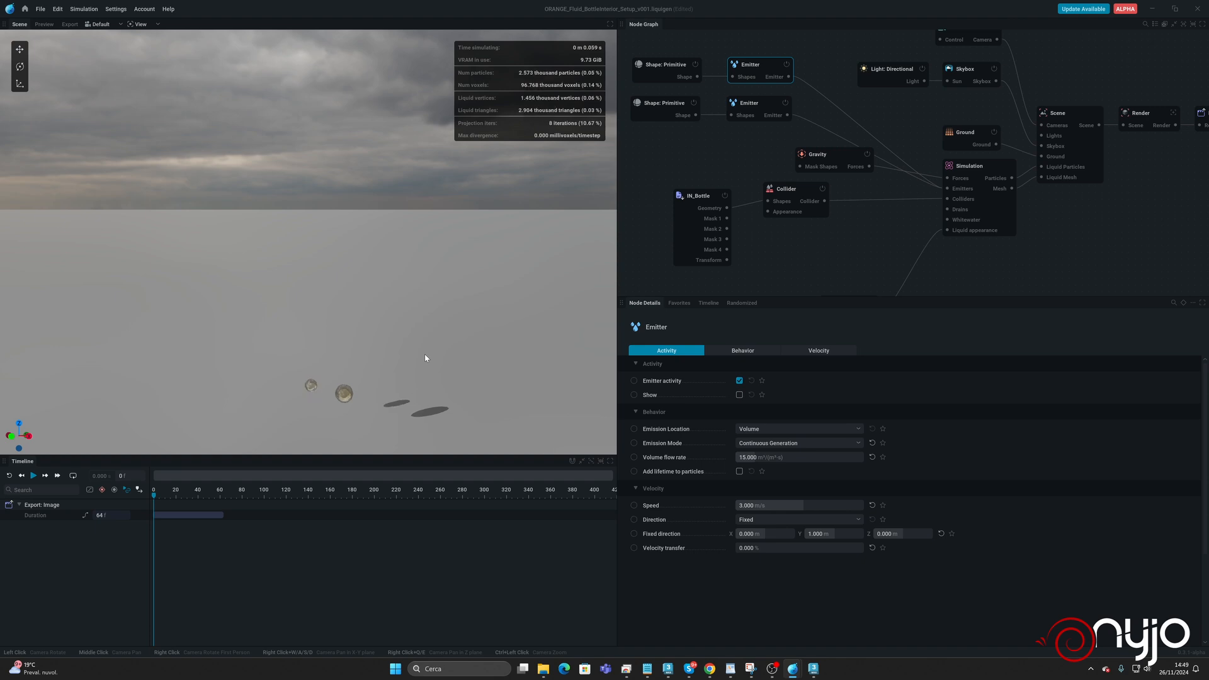
# Run the simulation, examine the liquid surface up close and from above, and reset it.
pyautogui.press('space')
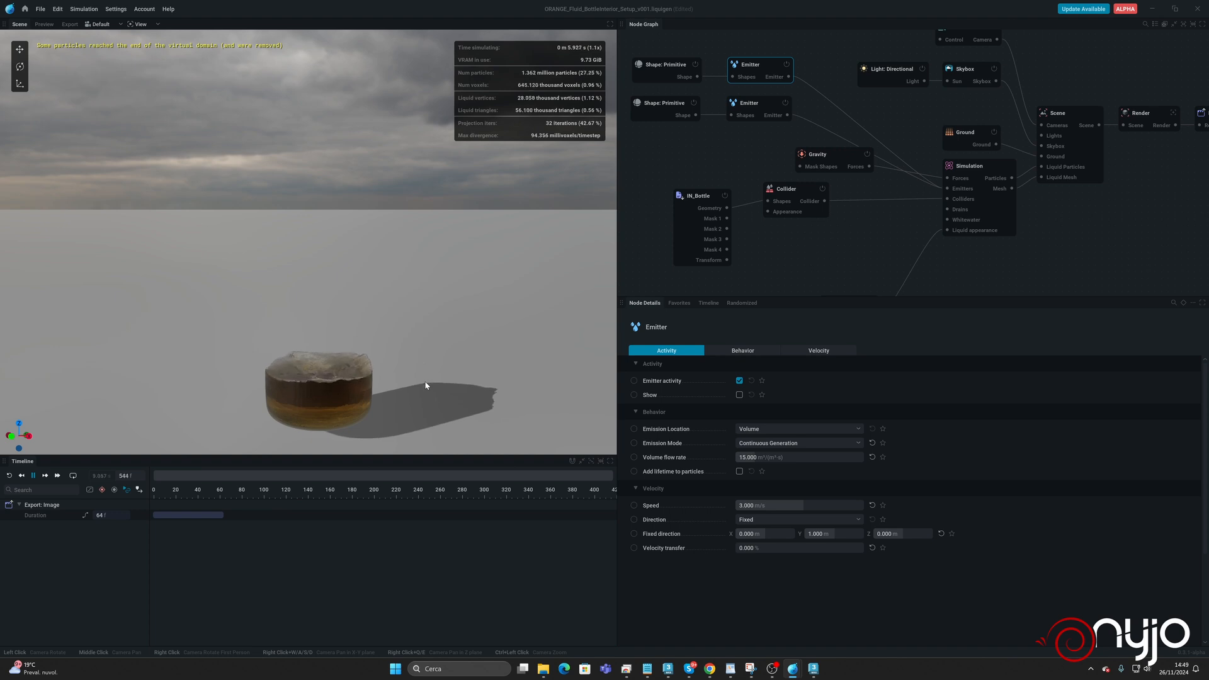
pyautogui.scroll(4, 326, 402)
pyautogui.moveTo(324, 403); pyautogui.dragTo(319, 402, button='middle')
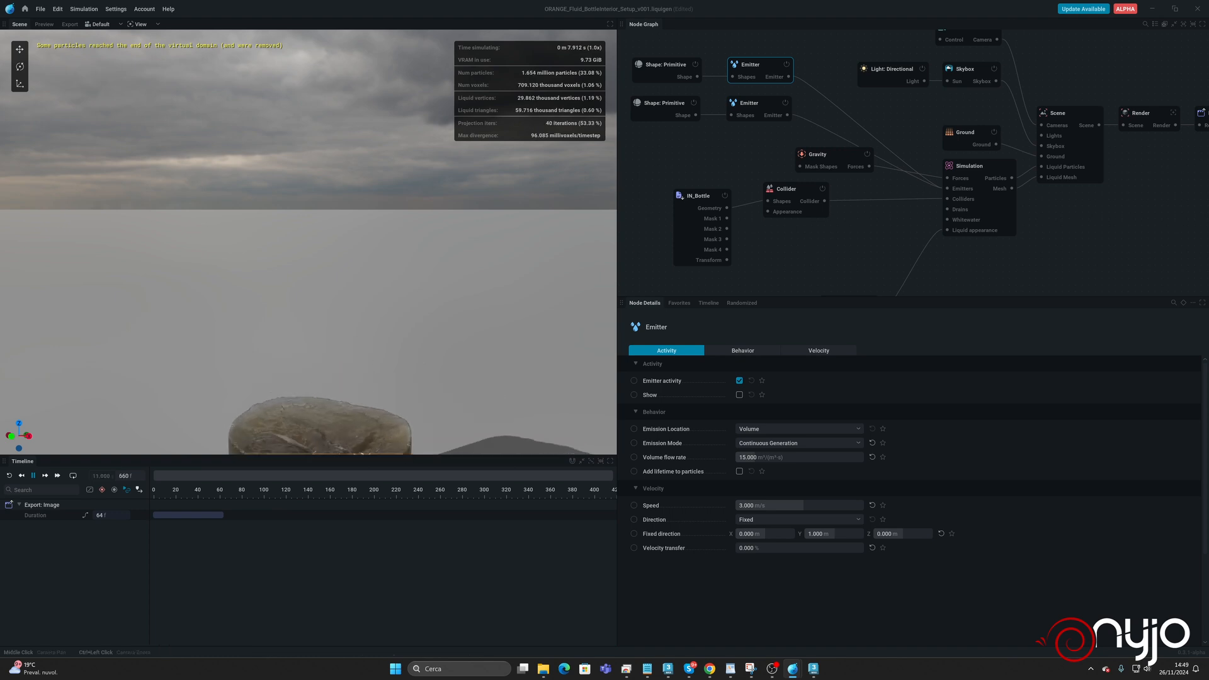
pyautogui.scroll(-5, 320, 394)
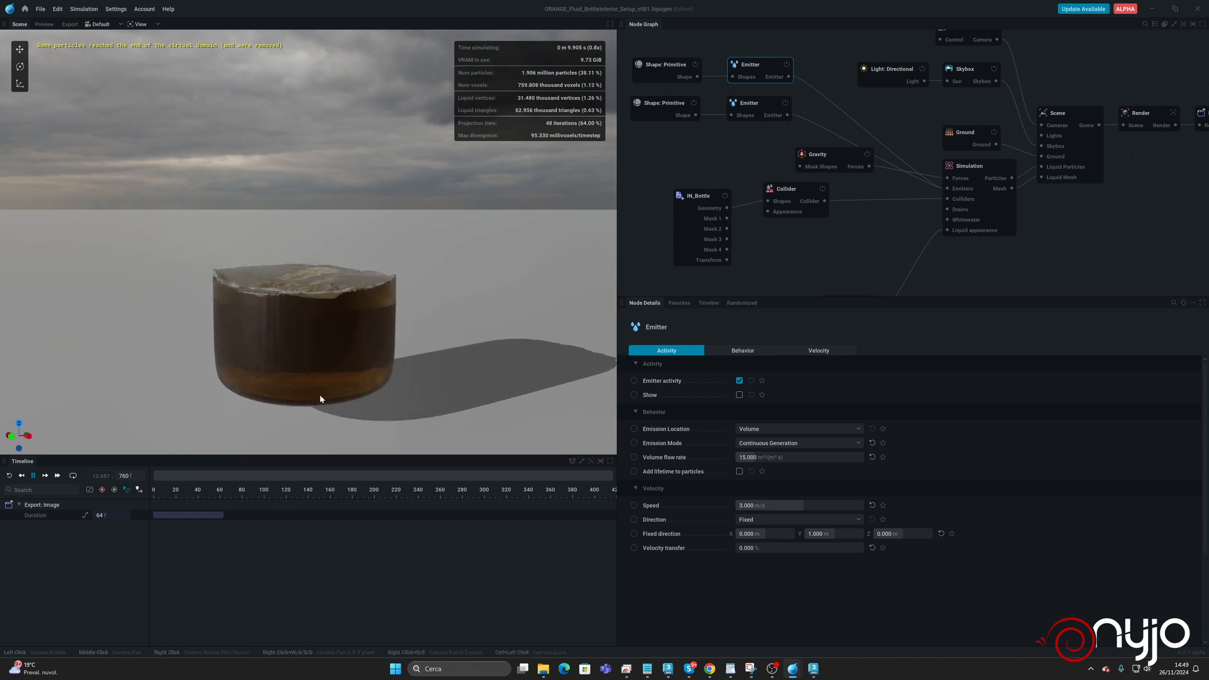
pyautogui.moveTo(320, 394); pyautogui.dragTo(314, 460)
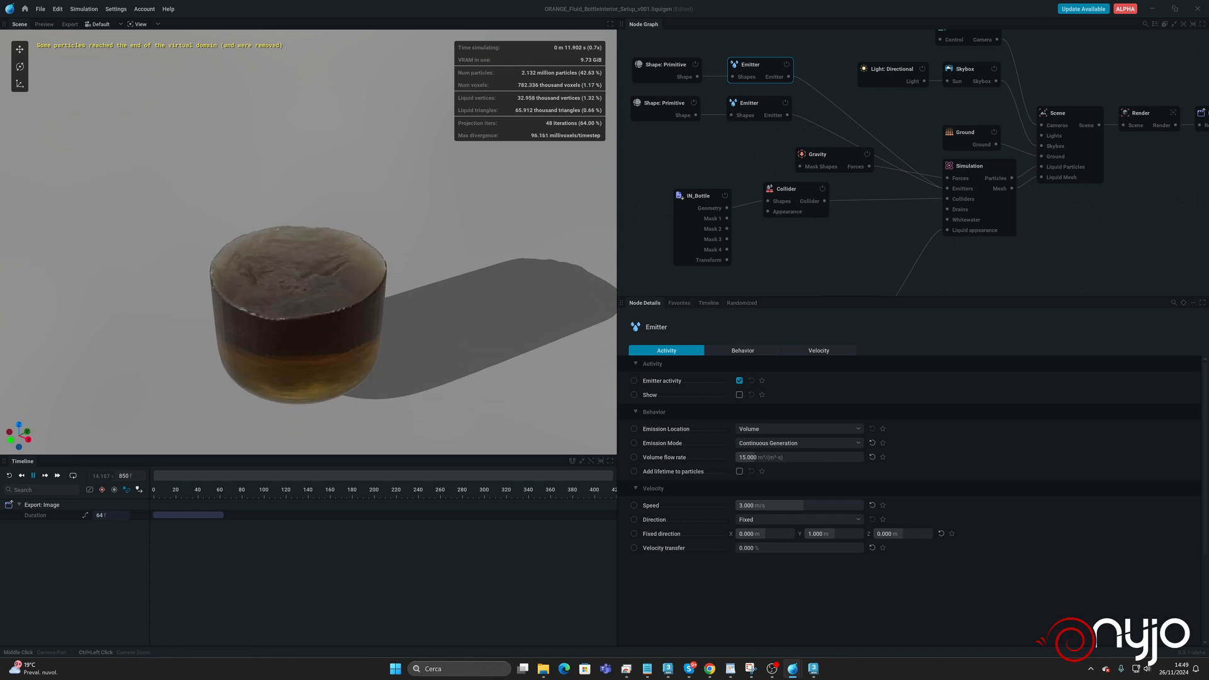
pyautogui.press('space')
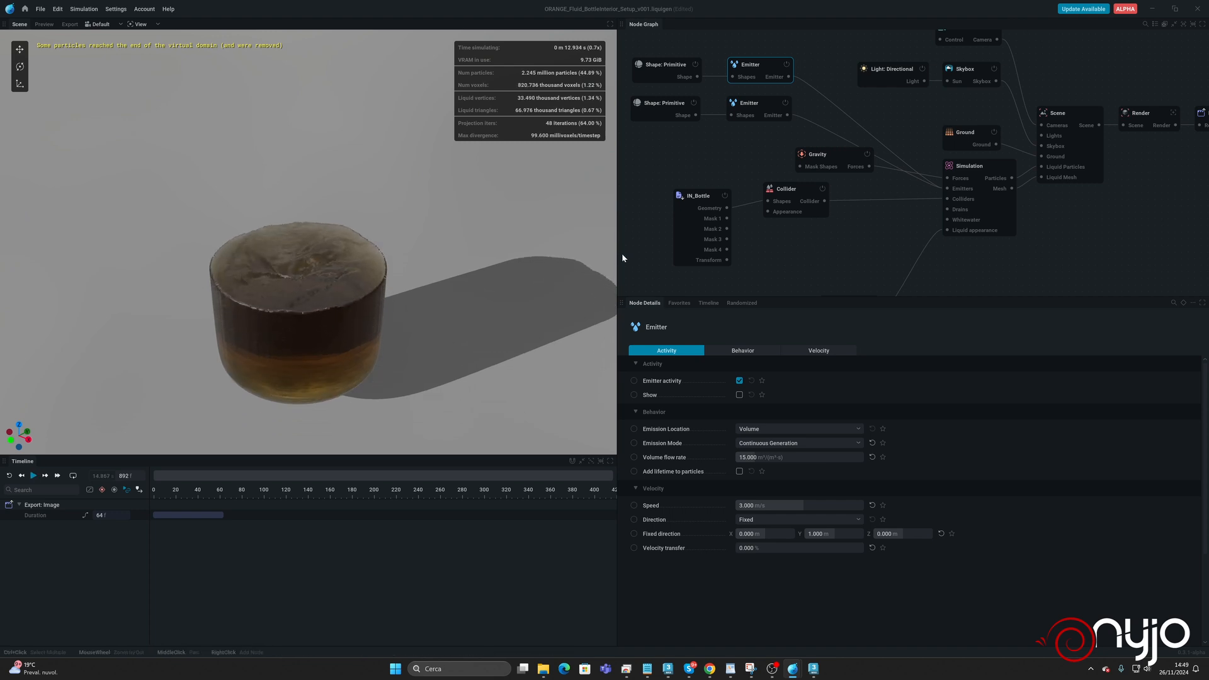
pyautogui.press('r')
# Group both sphere shapes and their emitters in a comment titled "Internal emitters" and move the group farther from the Simulation node.
pyautogui.click(971, 166)
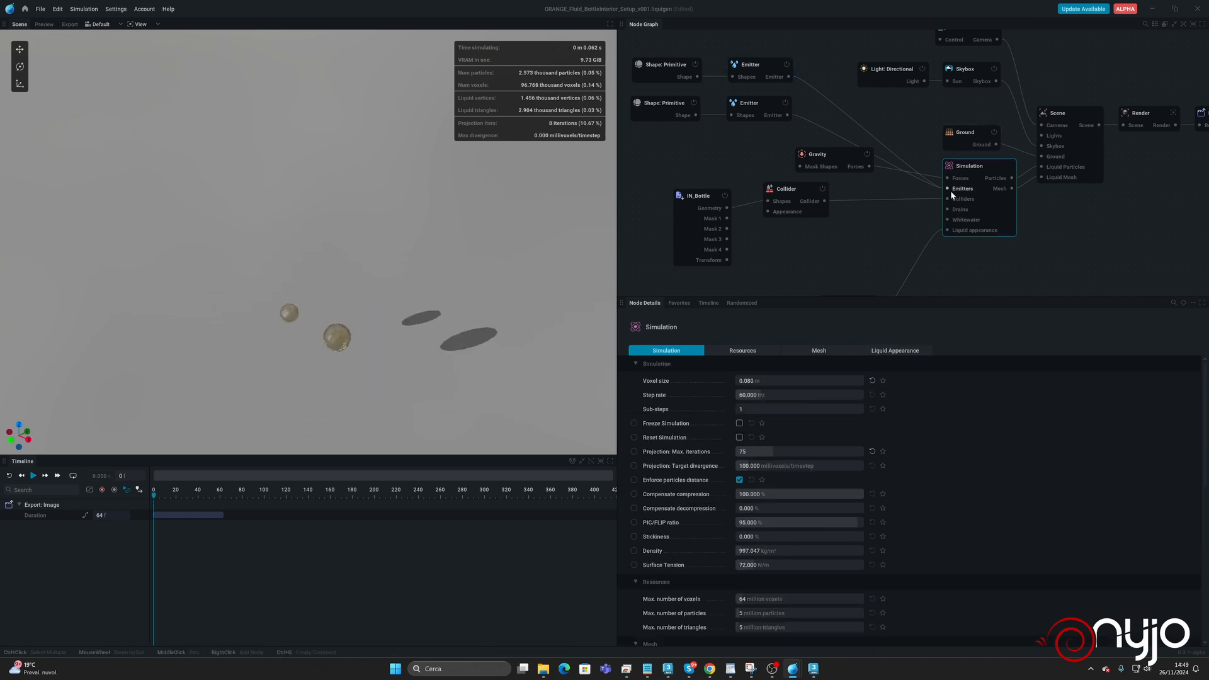
pyautogui.moveTo(741, 144); pyautogui.dragTo(865, 222, button='middle')
pyautogui.moveTo(719, 104); pyautogui.dragTo(929, 213)
pyautogui.rightClick(884, 140)
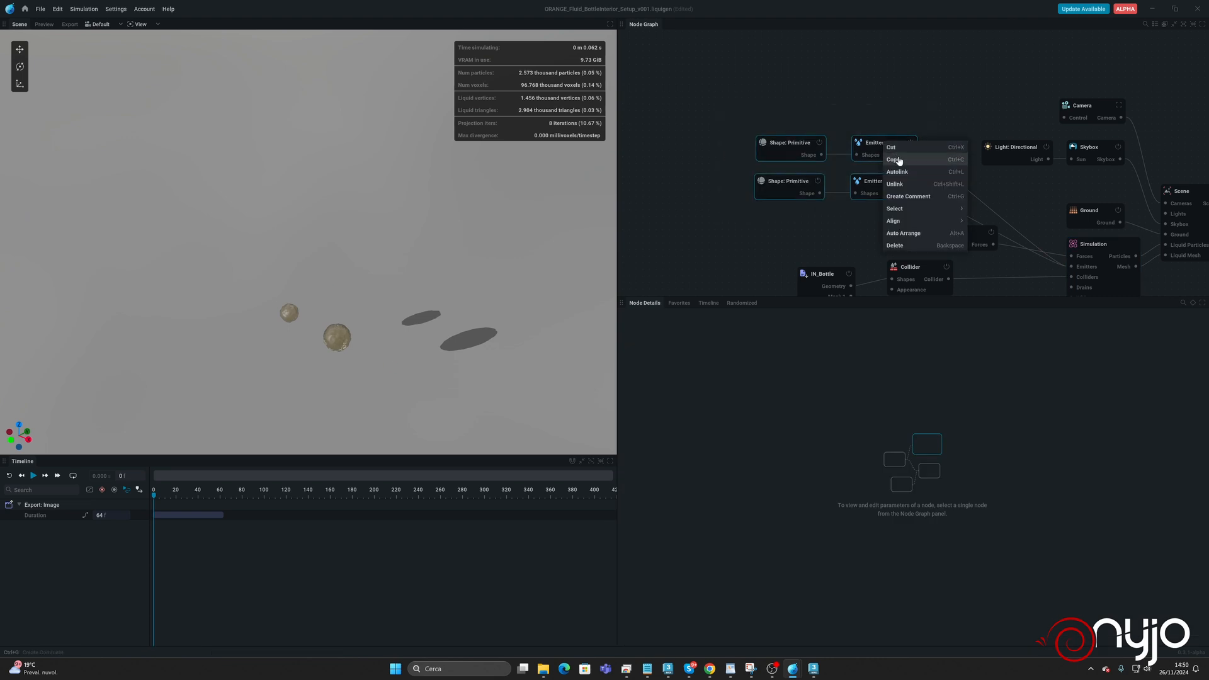
pyautogui.click(906, 196)
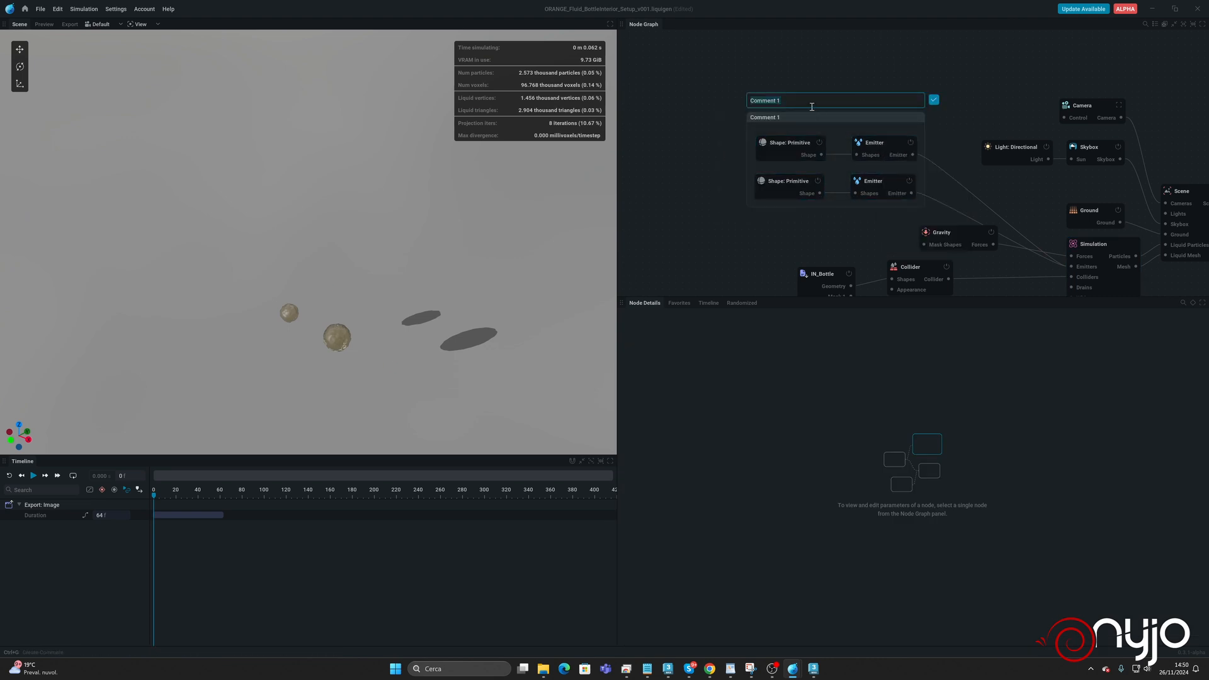
pyautogui.write('Internal emitter')
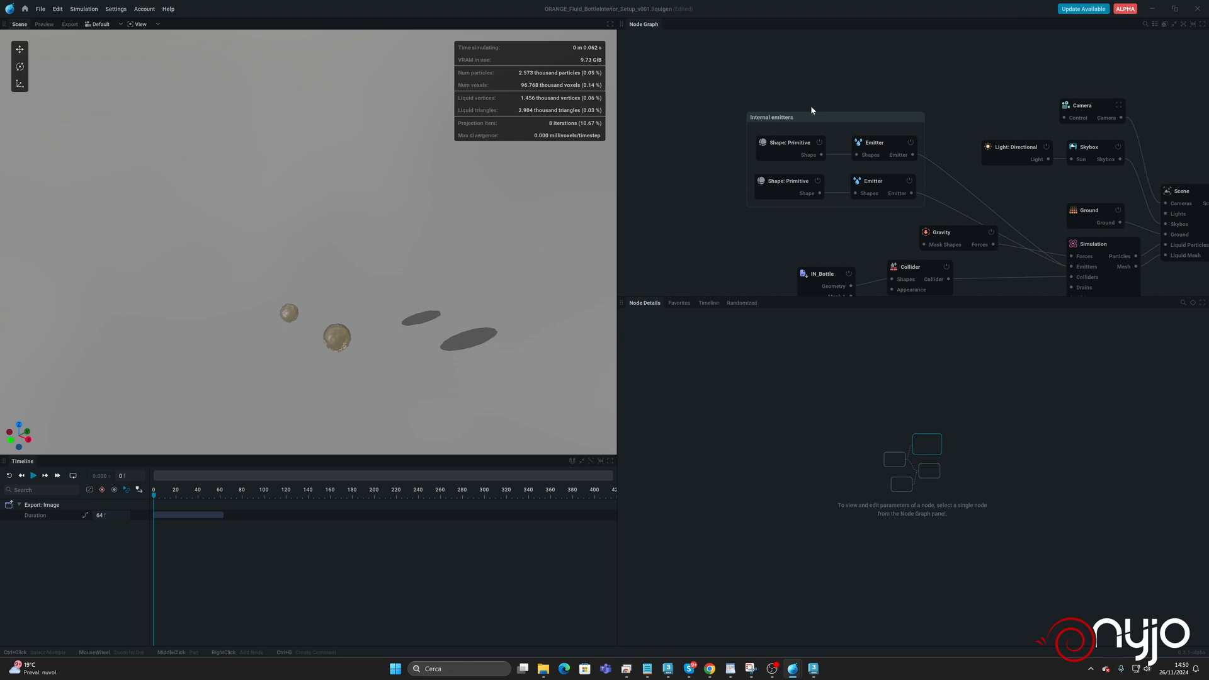
pyautogui.write('s')
pyautogui.moveTo(810, 115); pyautogui.dragTo(695, 59)
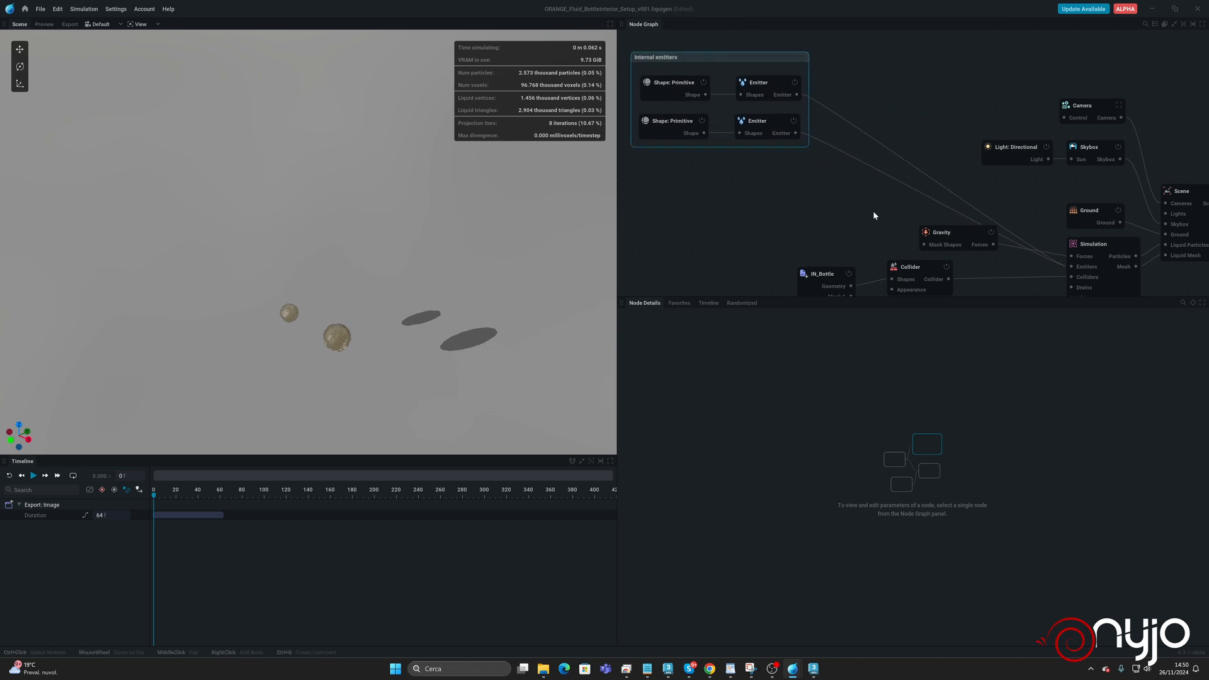
# Tidy the node graph by repositioning the Gravity, Light: Directional, IN_Bottle and Liquid Material nodes.
pyautogui.moveTo(1009, 204); pyautogui.dragTo(923, 122, button='middle')
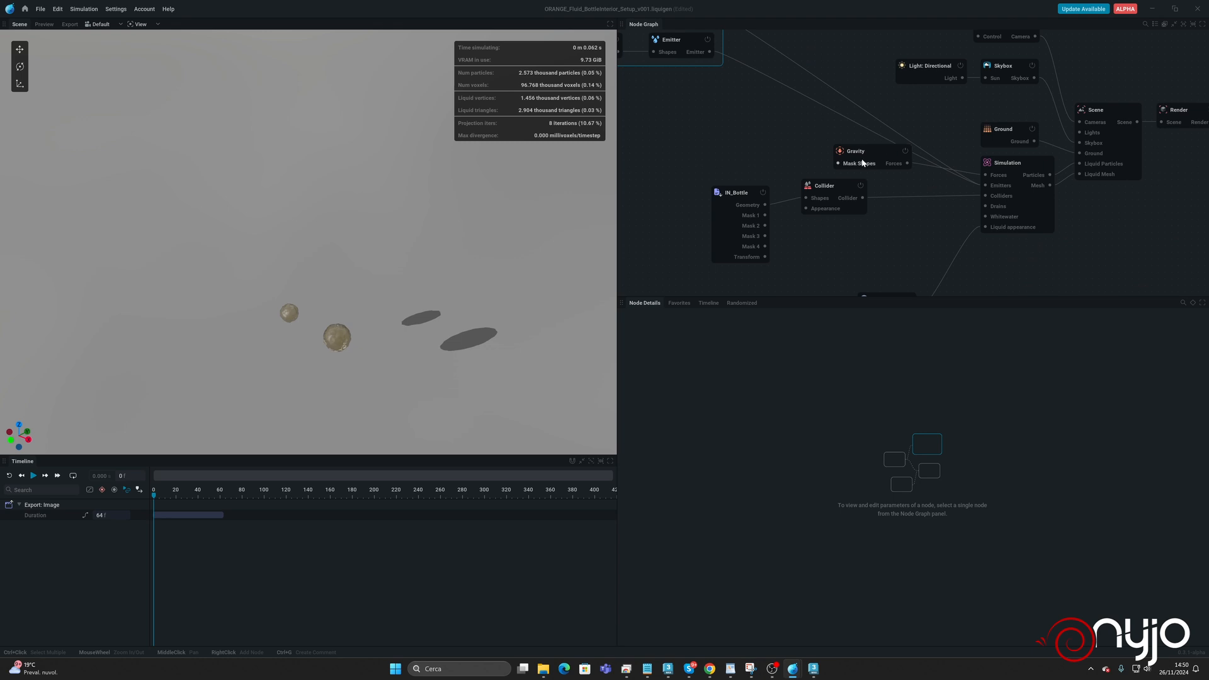
pyautogui.moveTo(861, 162); pyautogui.dragTo(799, 32)
pyautogui.moveTo(929, 68); pyautogui.dragTo(930, 50)
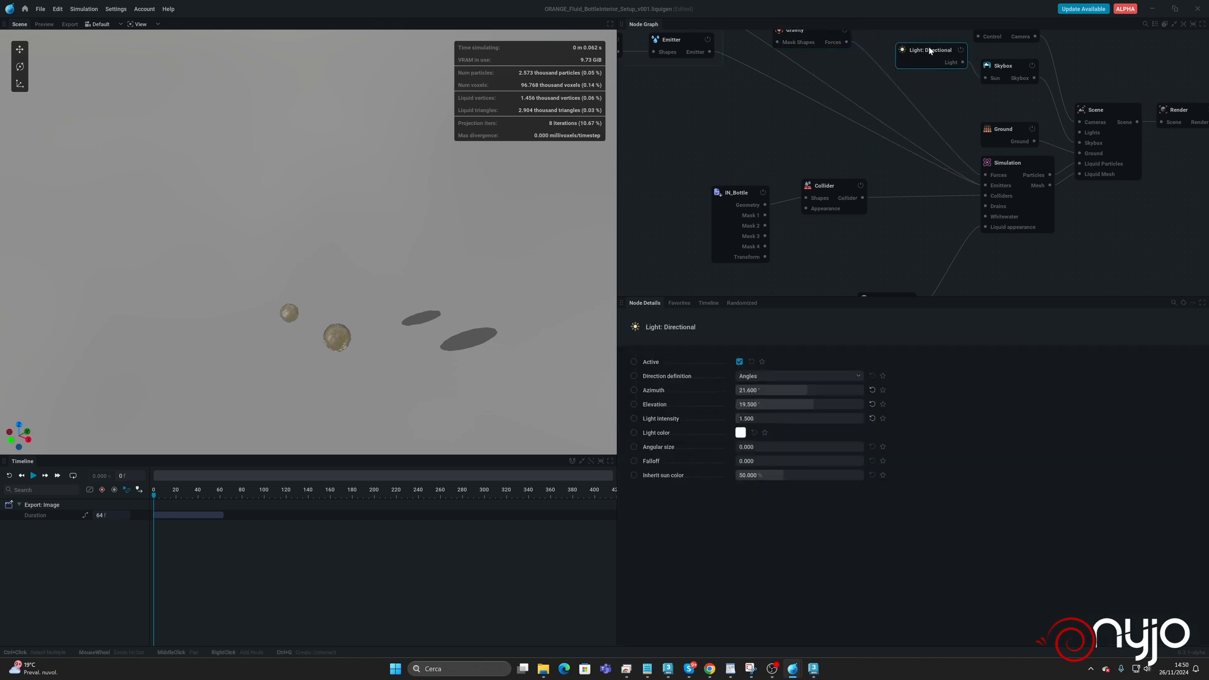
pyautogui.moveTo(745, 193); pyautogui.dragTo(748, 187)
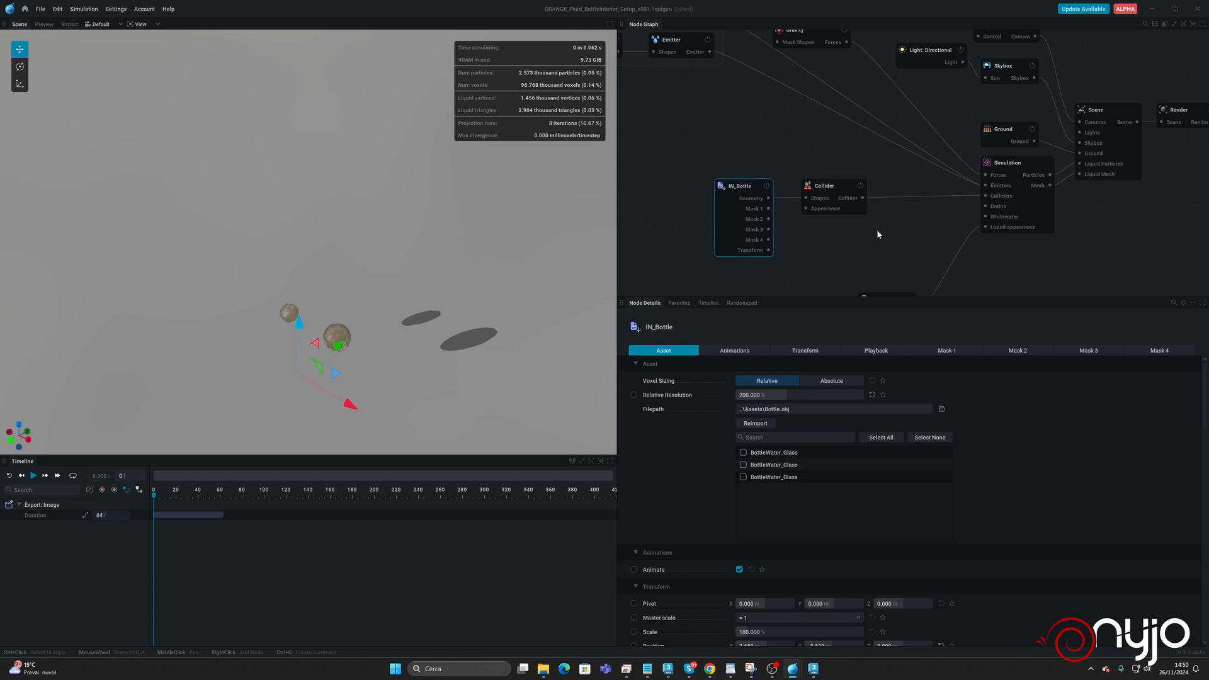
pyautogui.moveTo(878, 234); pyautogui.dragTo(859, 161, button='middle')
pyautogui.moveTo(866, 226); pyautogui.dragTo(860, 167)
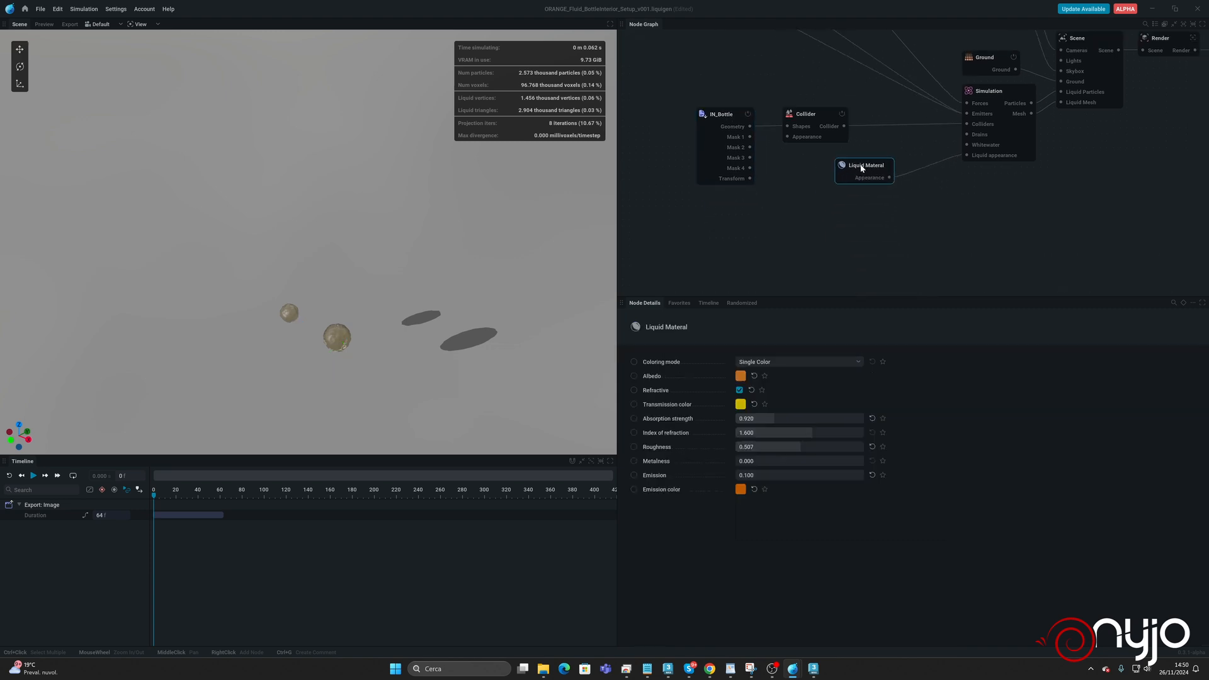
# Set the Simulation node's PIC/FLIP ratio to 70% and run the simulation to check the liquid's motion.
pyautogui.moveTo(997, 86); pyautogui.dragTo(903, 126, button='middle')
pyautogui.click(903, 126)
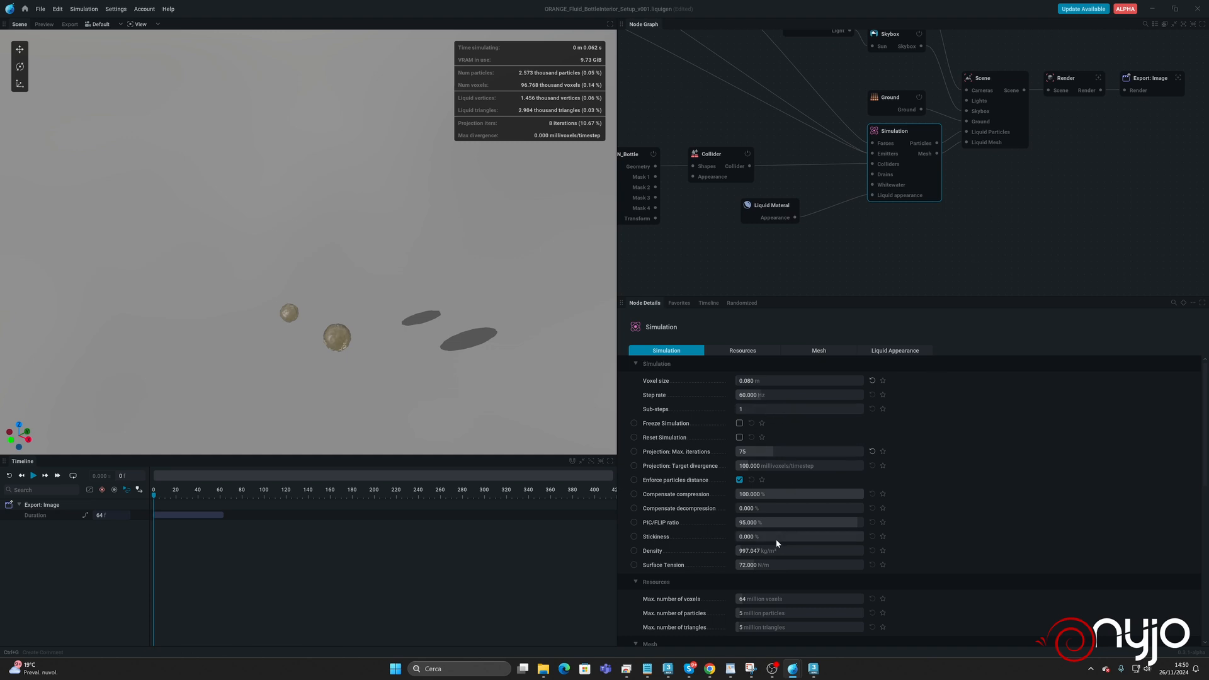
pyautogui.click(772, 523)
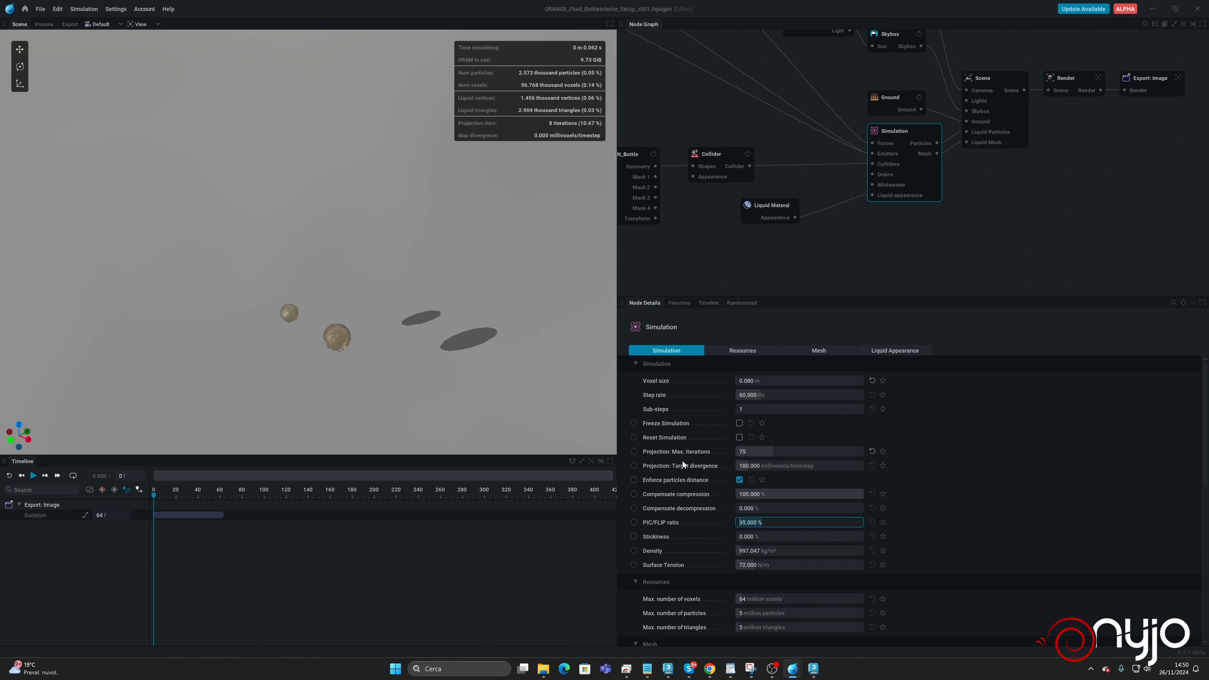
pyautogui.press('Return')
pyautogui.press('space')
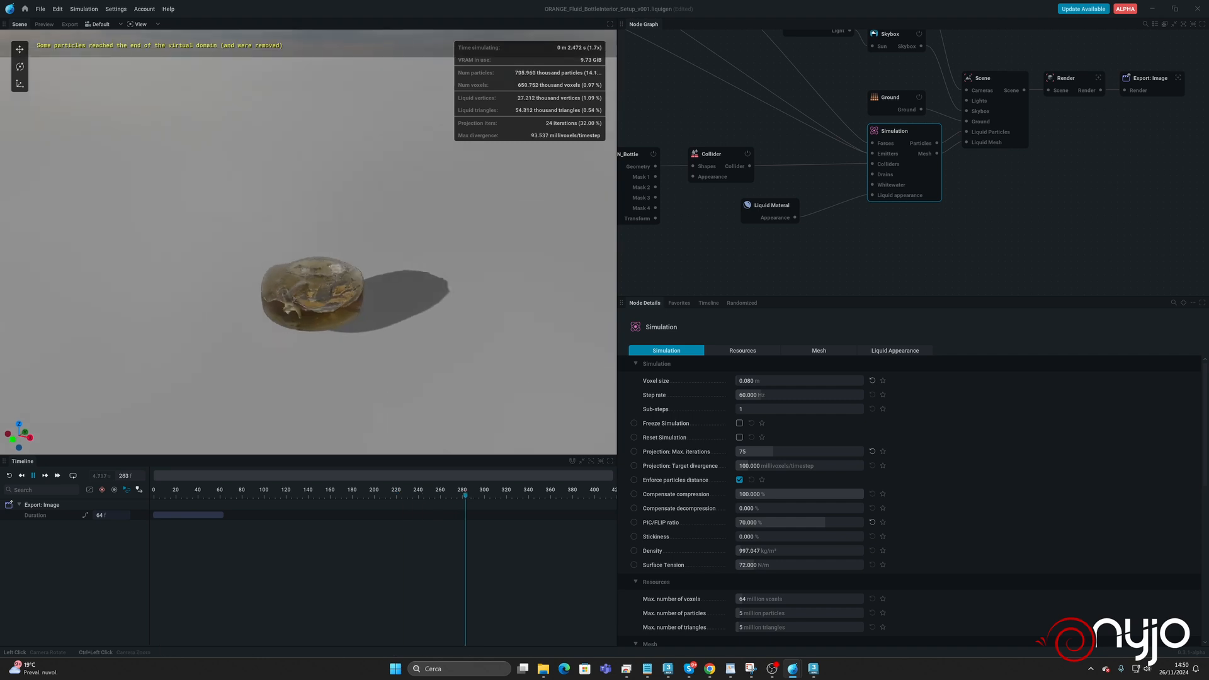
pyautogui.press('space')
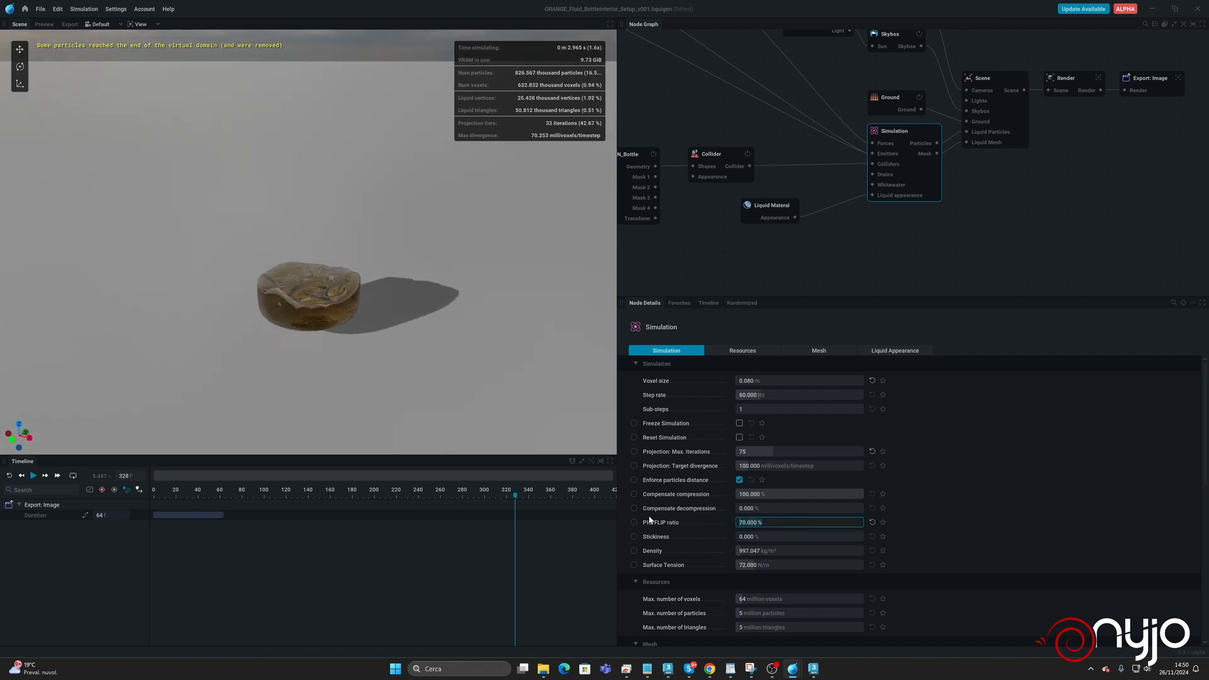
# Lower the Simulation's PIC/FLIP ratio to 40% and continue running the simulation to judge the calmer liquid.
pyautogui.write('0')
pyautogui.press('Return')
pyautogui.press('space')
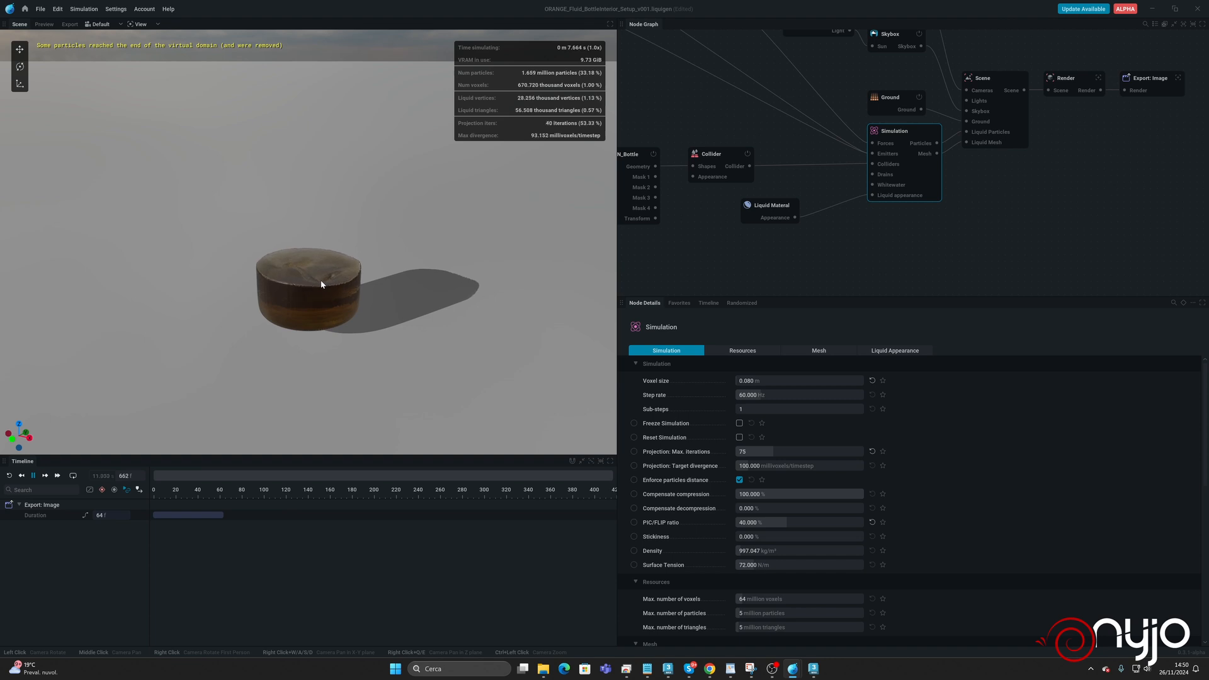
pyautogui.press('space')
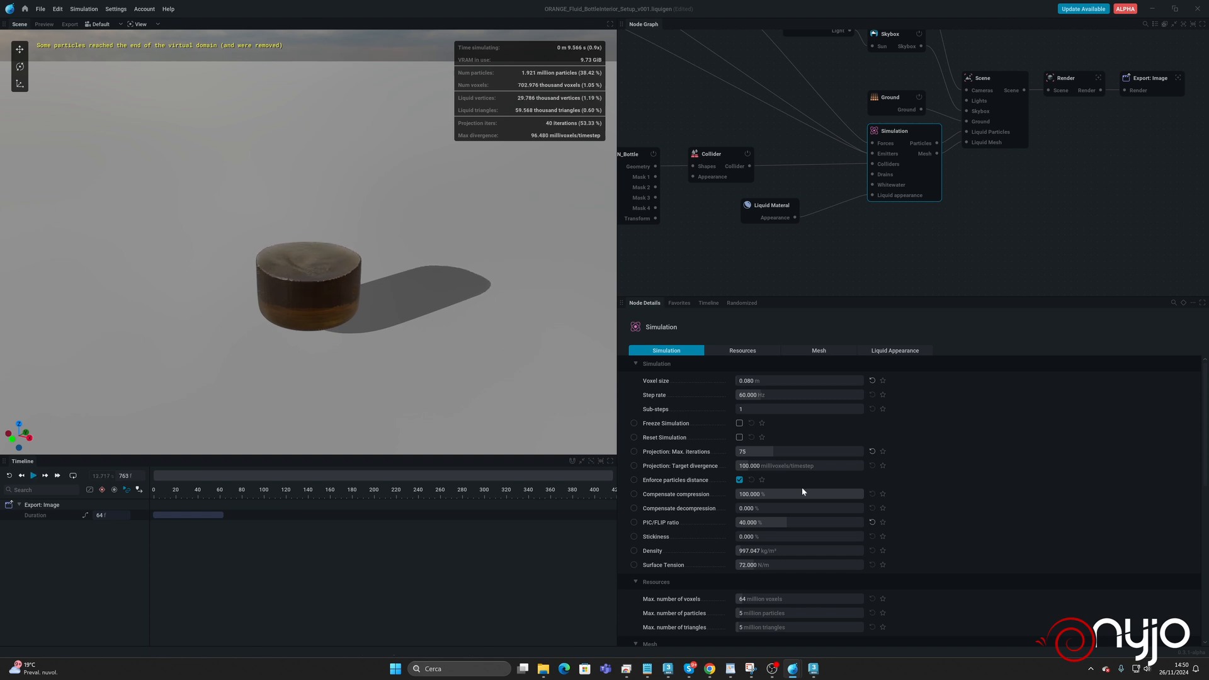
# Set the Simulation's PIC/FLIP ratio back to 95% and reset the simulation.
pyautogui.click(773, 523)
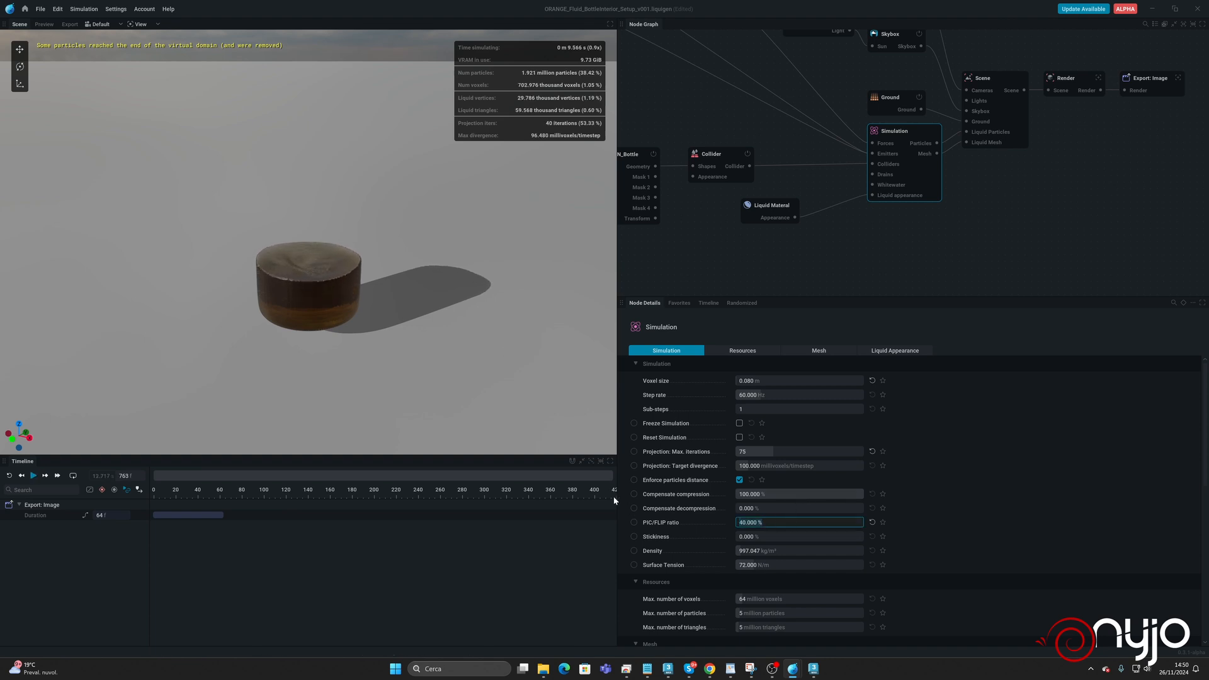
pyautogui.press('Return')
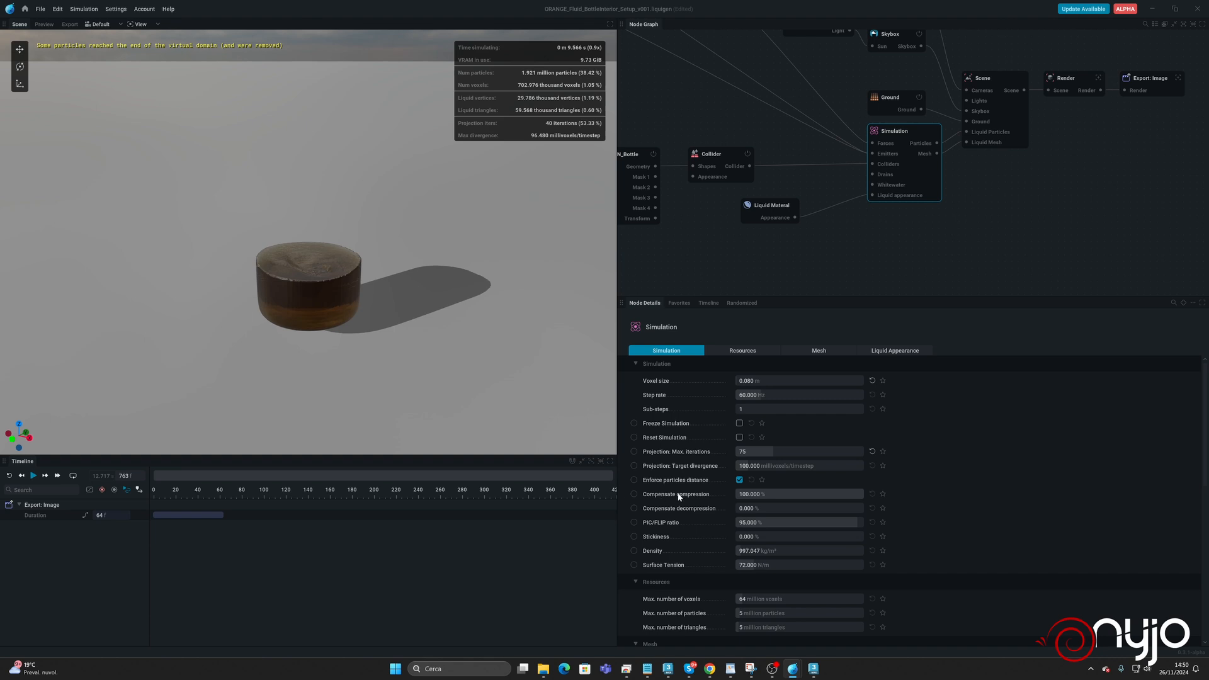
pyautogui.press('r')
# Set the Simulation's stickiness to 5% and run the simulation to check its effect on the liquid.
pyautogui.click(785, 537)
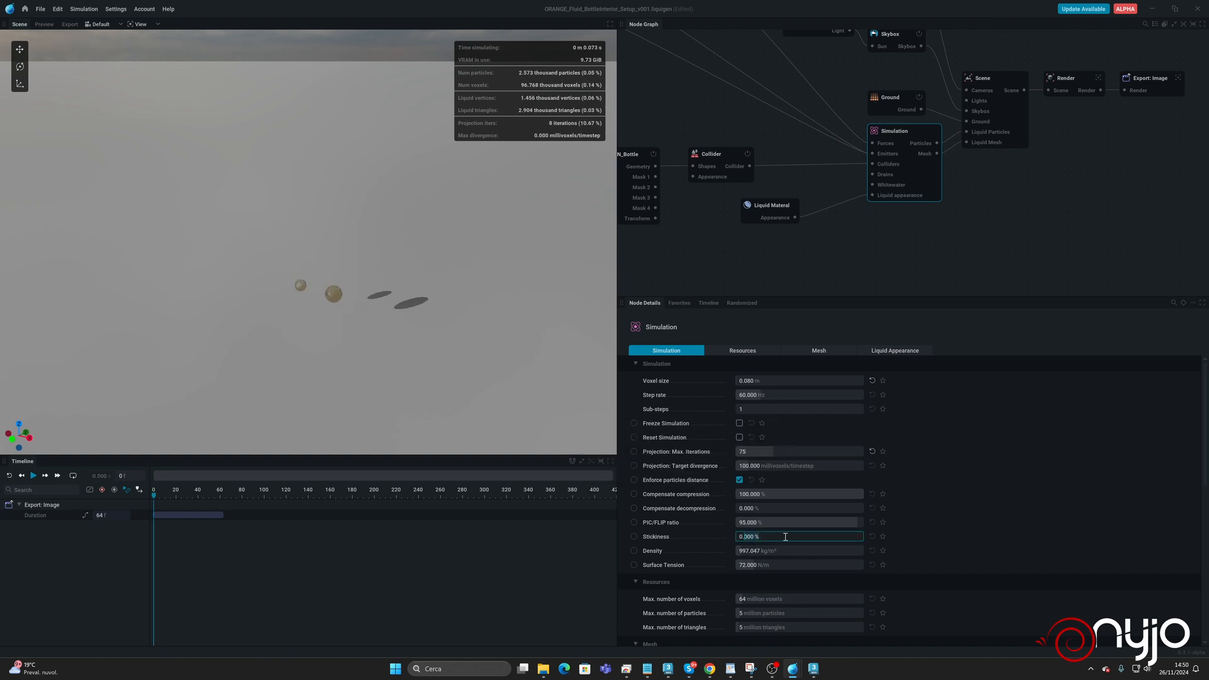
pyautogui.write('5')
pyautogui.press('Return')
pyautogui.press('space')
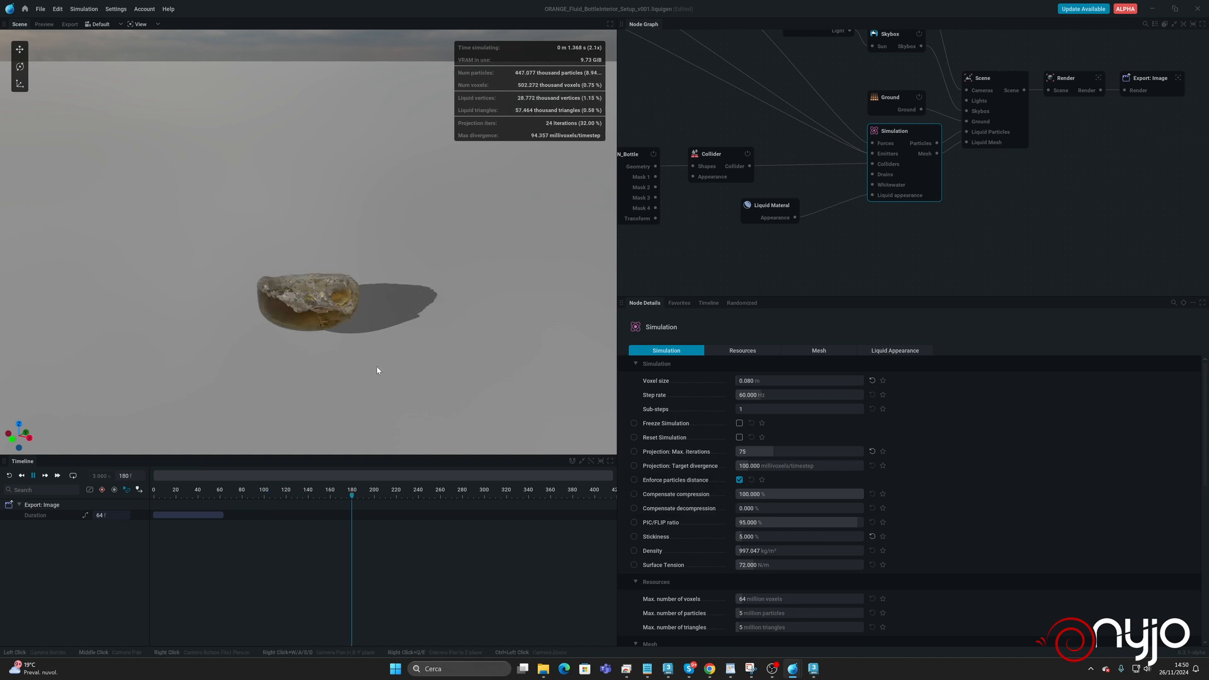
pyautogui.press('space')
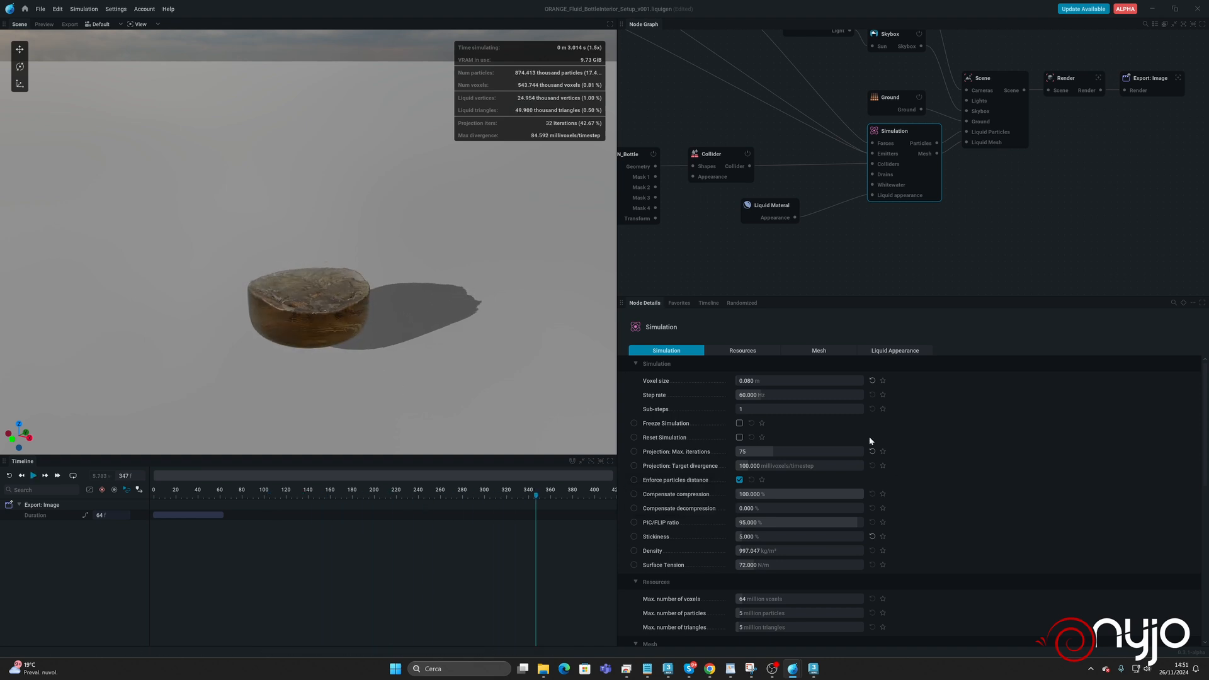
# Set the Simulation's voxel size to 0.05 m, apply it with a reset, and run the simulation to check the finer liquid.
pyautogui.click(780, 380)
pyautogui.write('0.05')
pyautogui.press('Return')
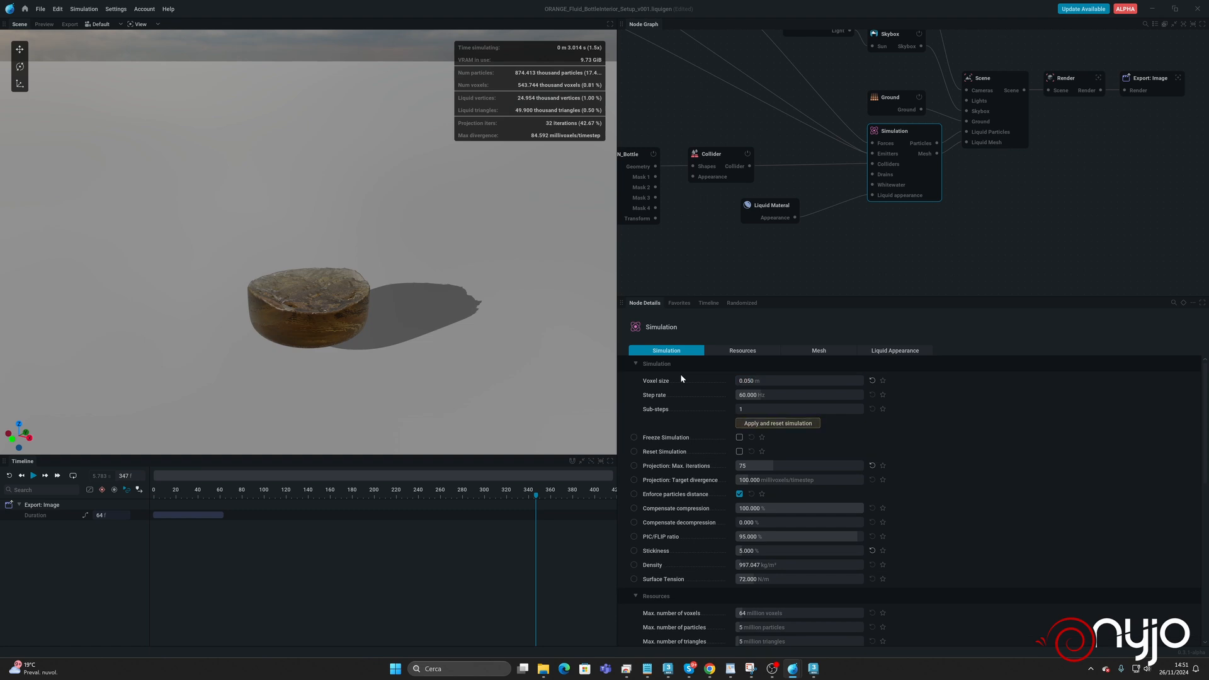
pyautogui.click(780, 423)
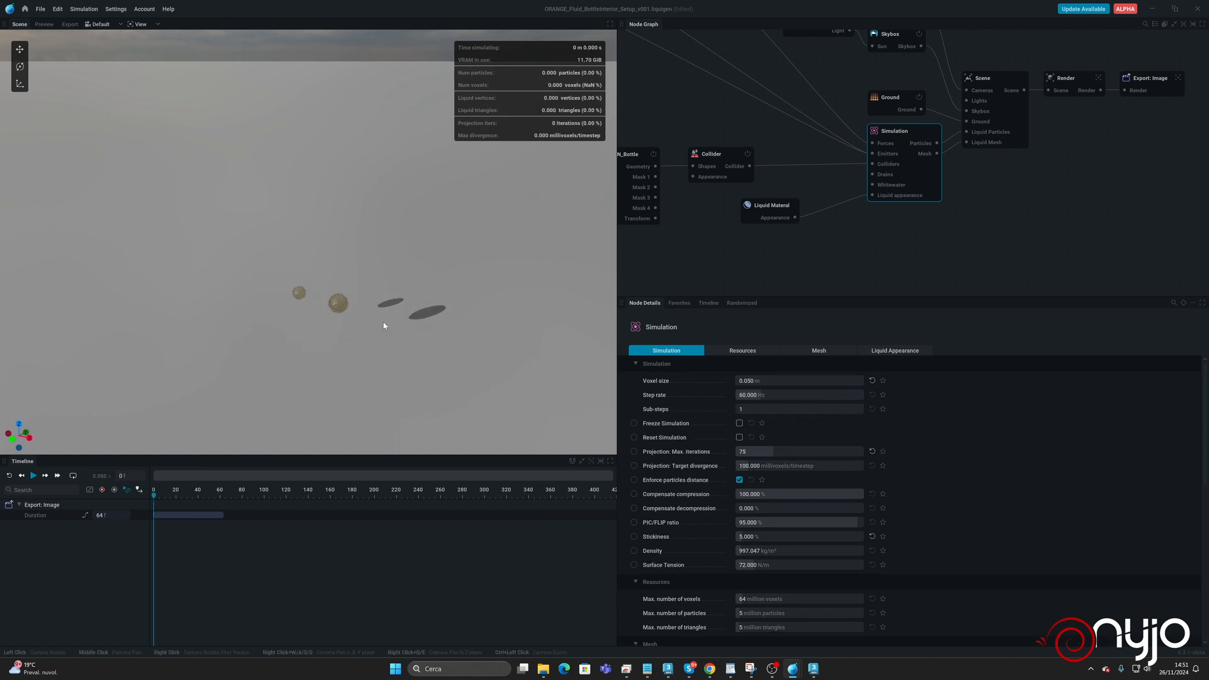
pyautogui.press('space')
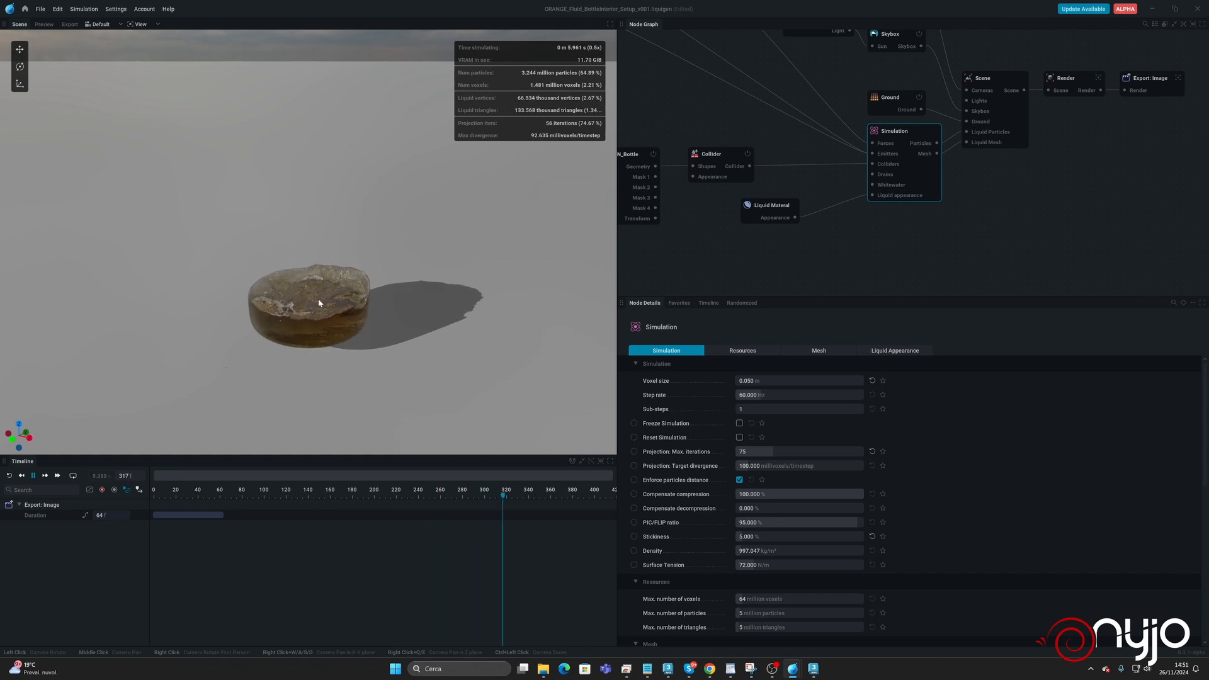
pyautogui.scroll(1, 316, 304)
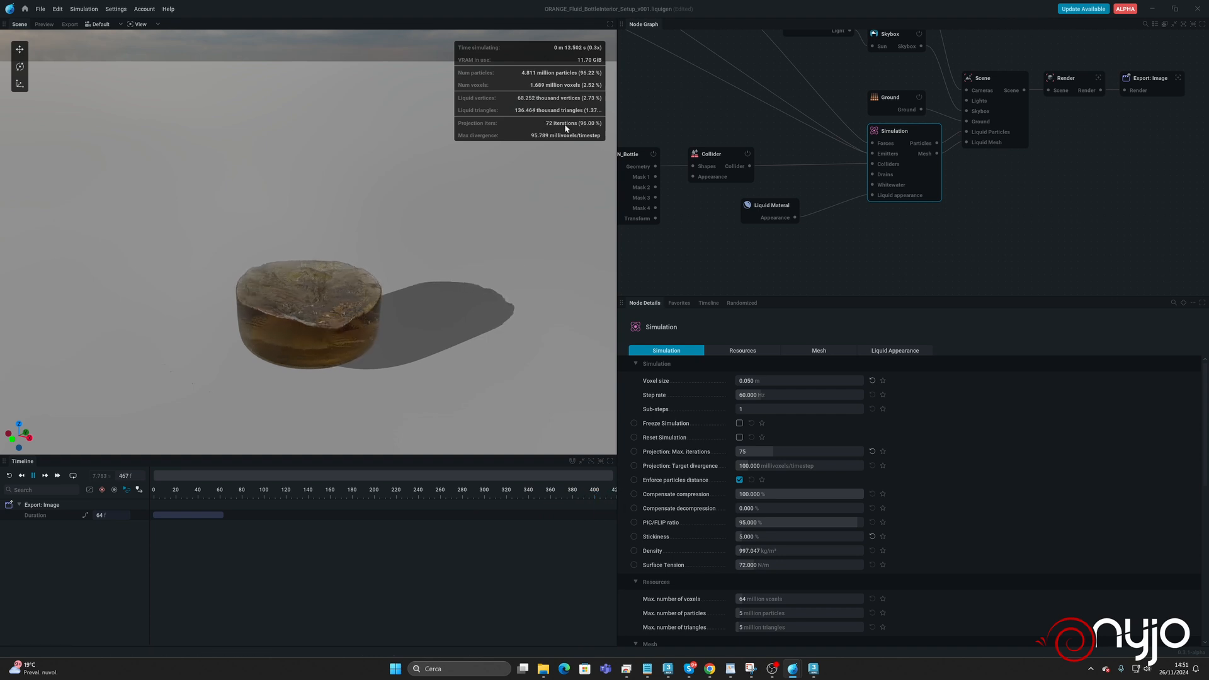
pyautogui.press('space')
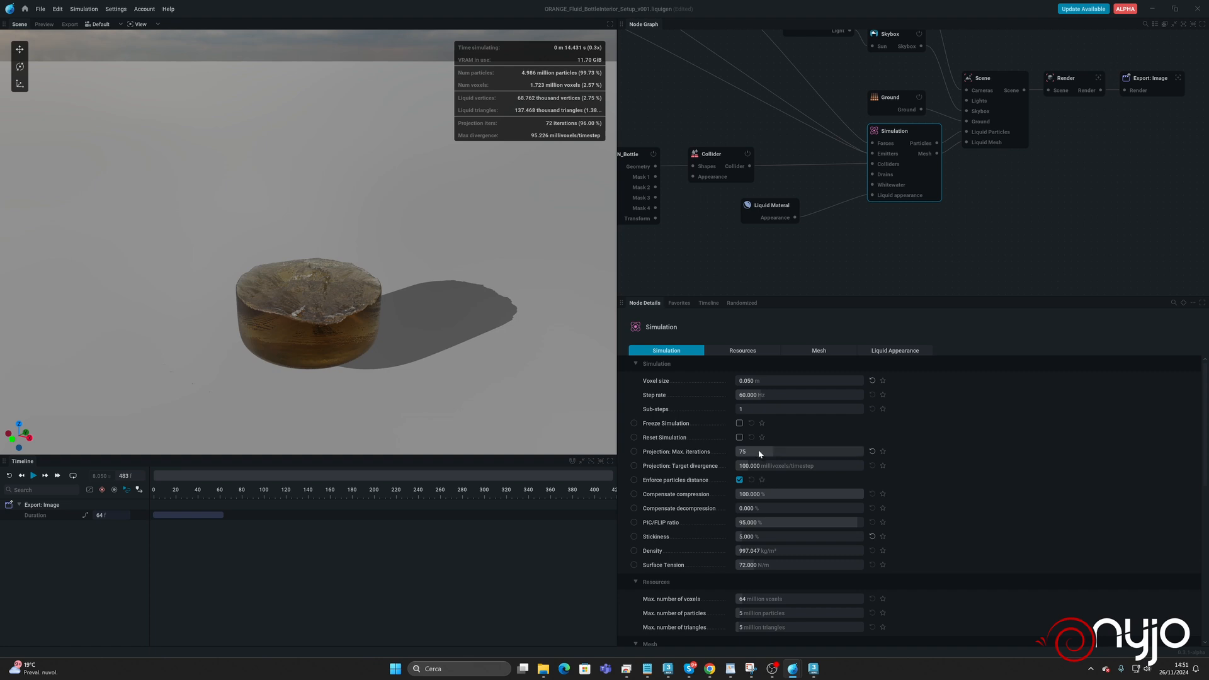
# Set the maximum projection iterations of the Simulation to 125.
pyautogui.click(758, 452)
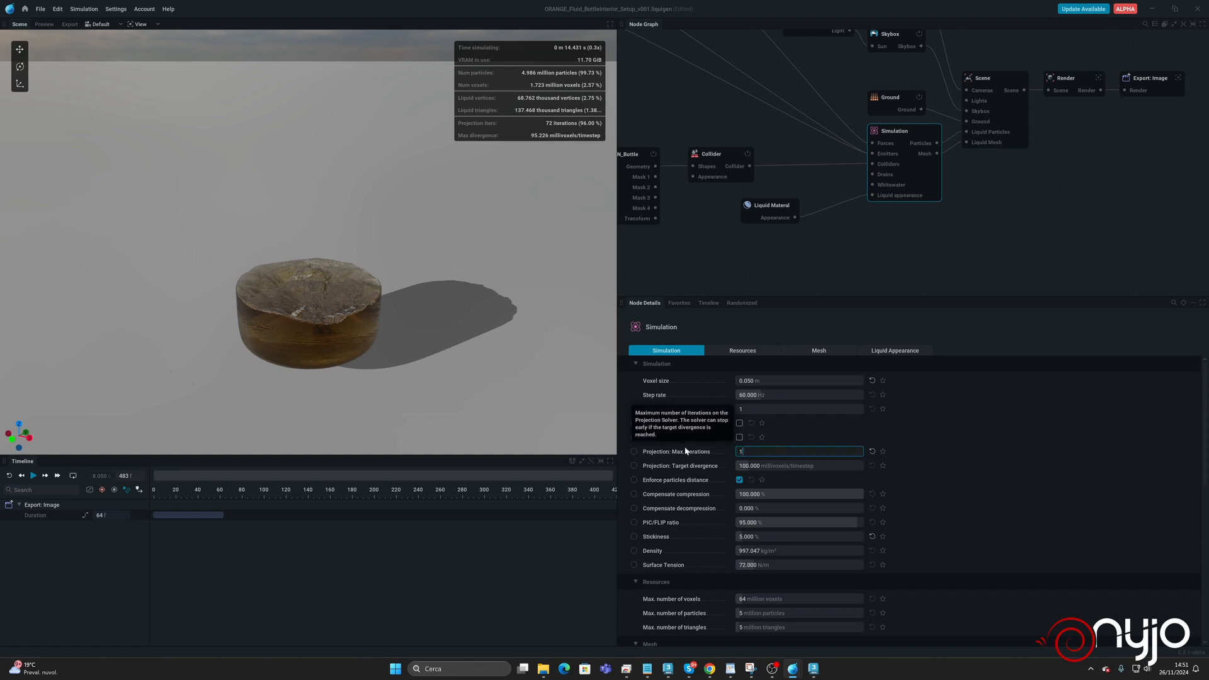
pyautogui.write('125')
pyautogui.press('Return')
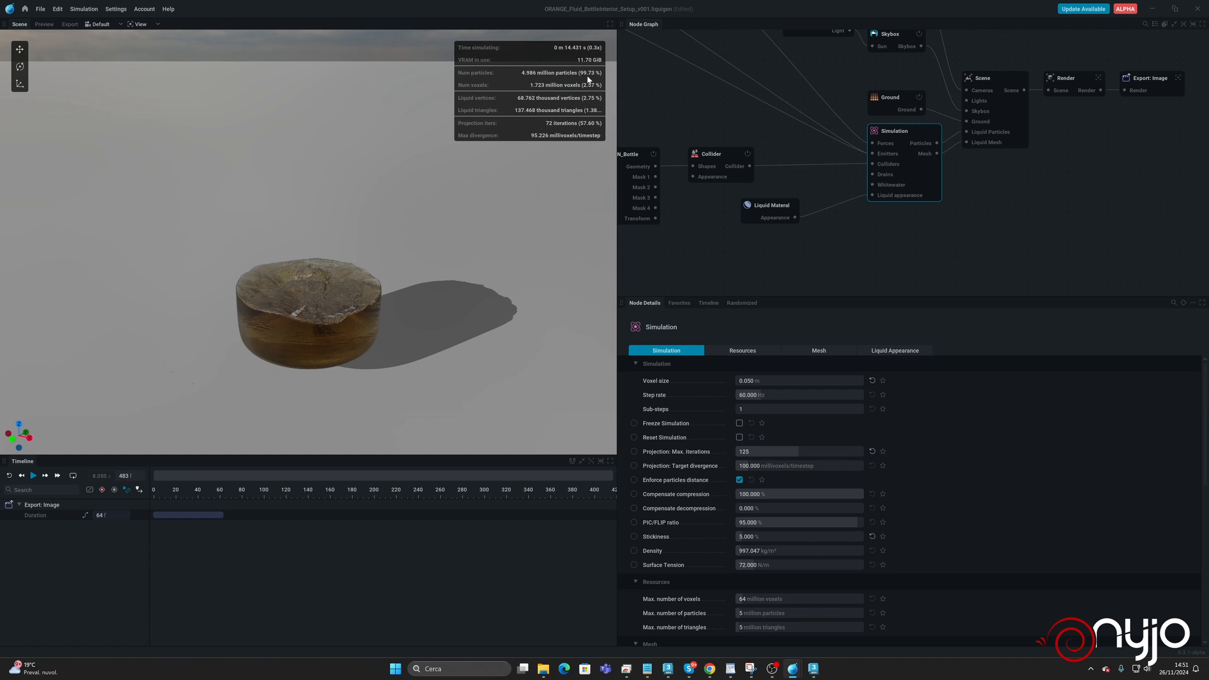
# Set the Simulation's maximum number of particles to 25 million, then apply the change and reset the simulation.
pyautogui.scroll(-8, 832, 577)
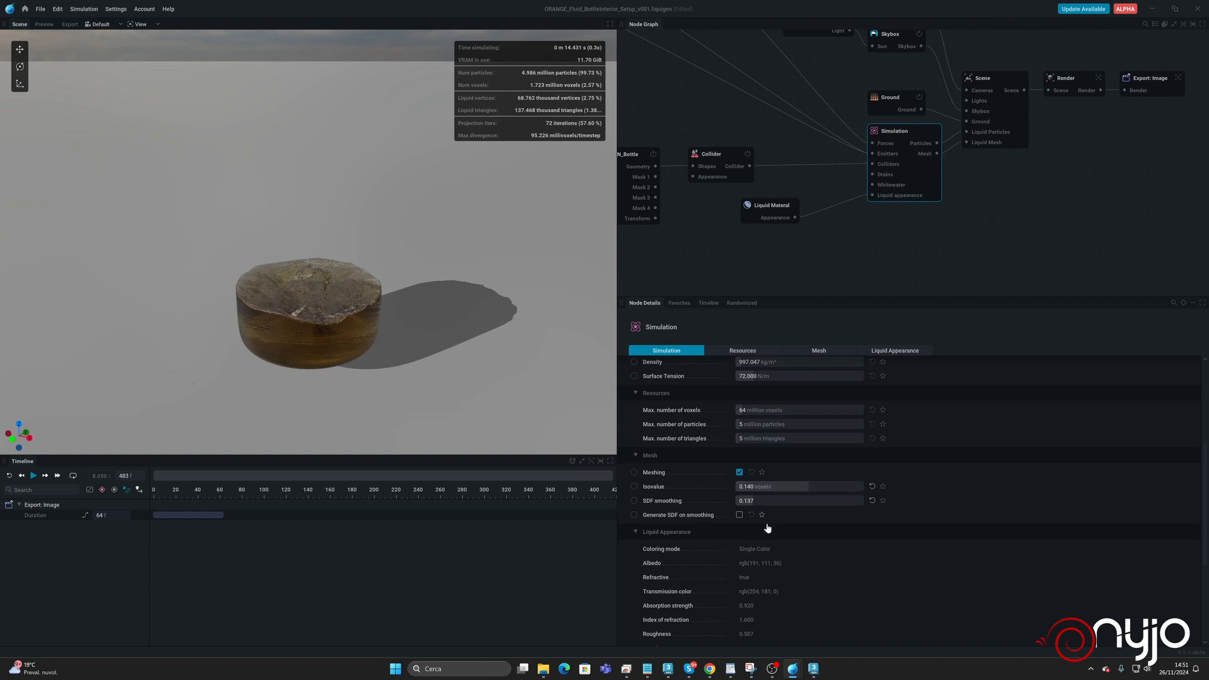
pyautogui.scroll(8, 814, 432)
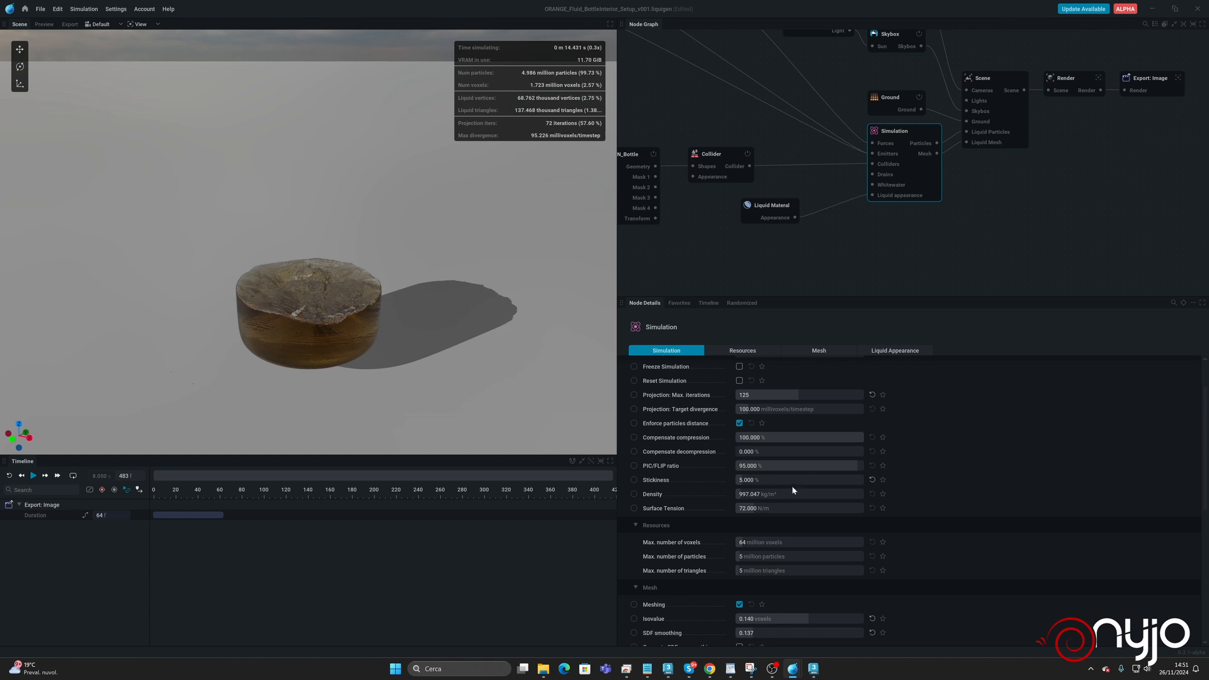
pyautogui.click(801, 555)
pyautogui.press('Tab')
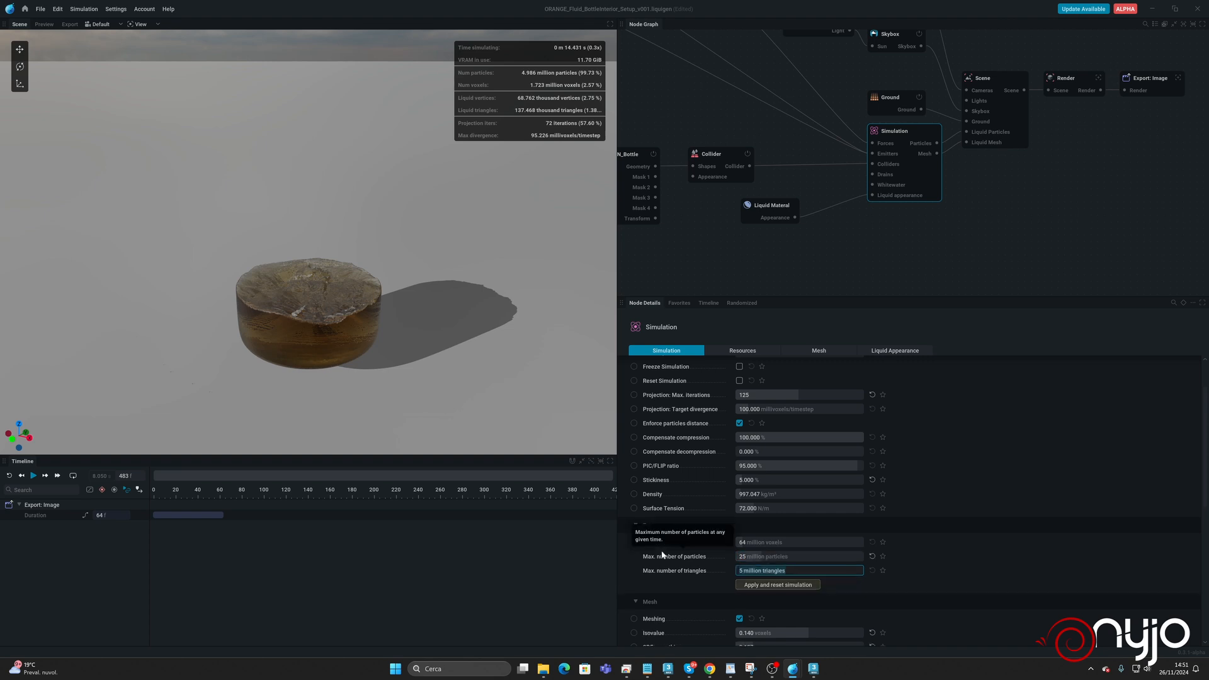
pyautogui.click(778, 585)
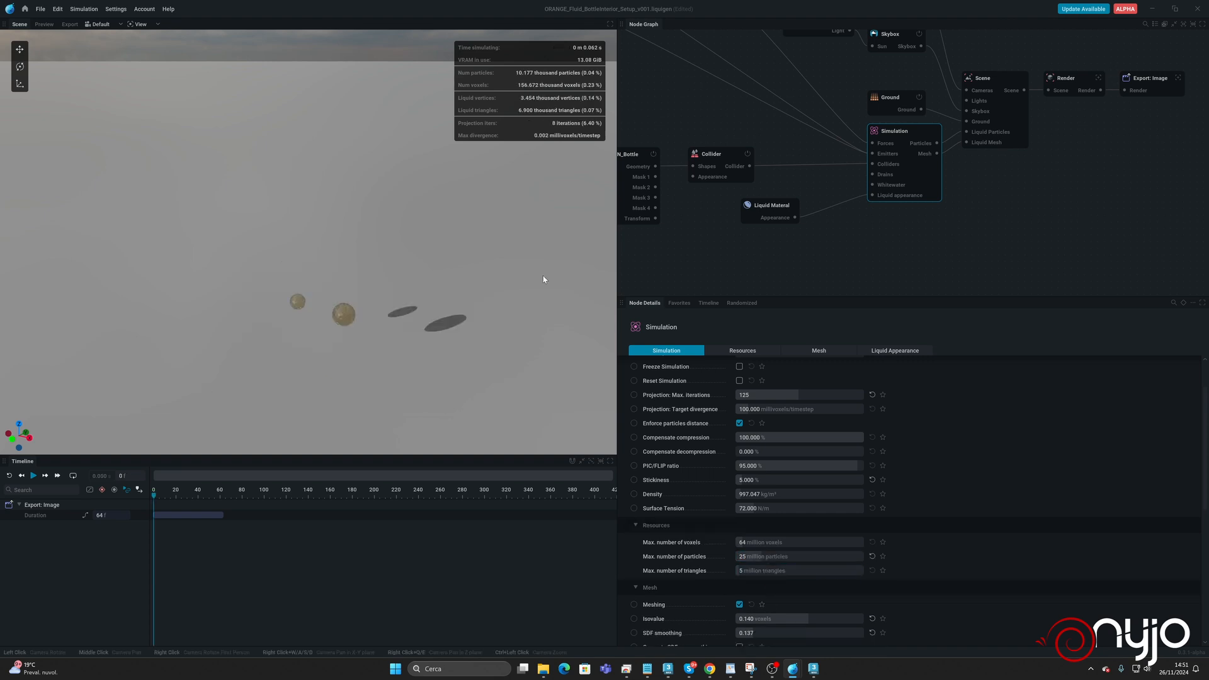
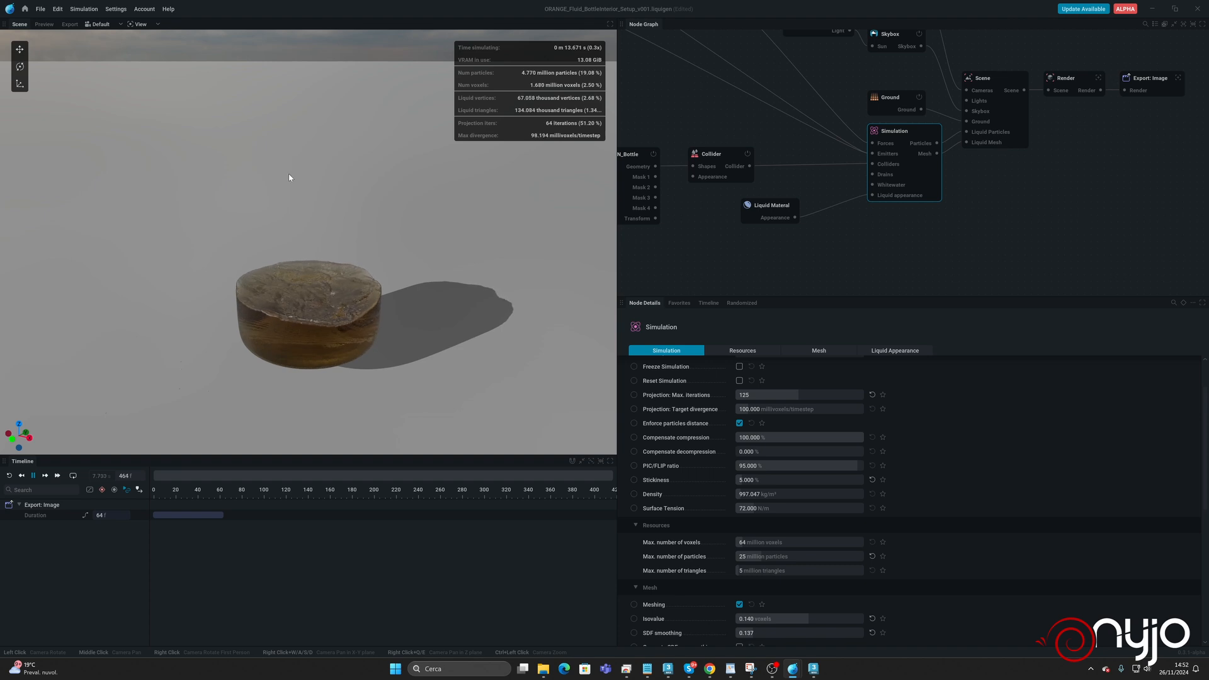
# Set the Simulation's voxel size to 0.08 m, then apply the change and reset the simulation.
pyautogui.scroll(-5, 337, 271)
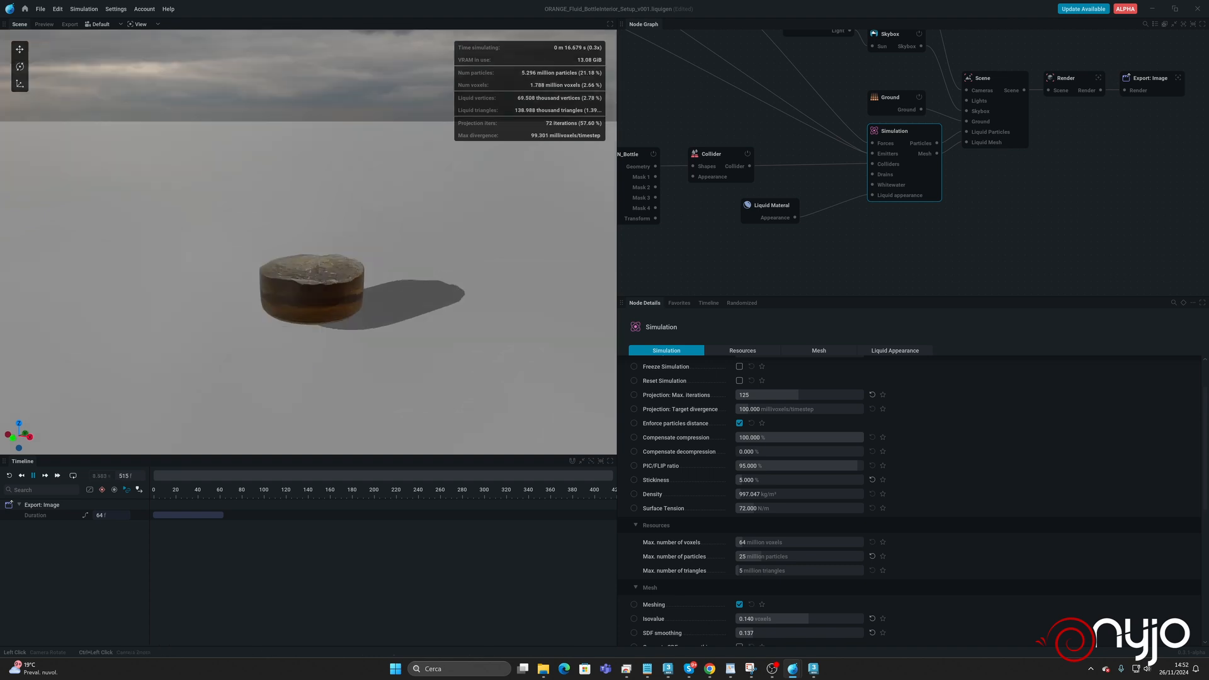
pyautogui.moveTo(339, 270); pyautogui.dragTo(353, 290)
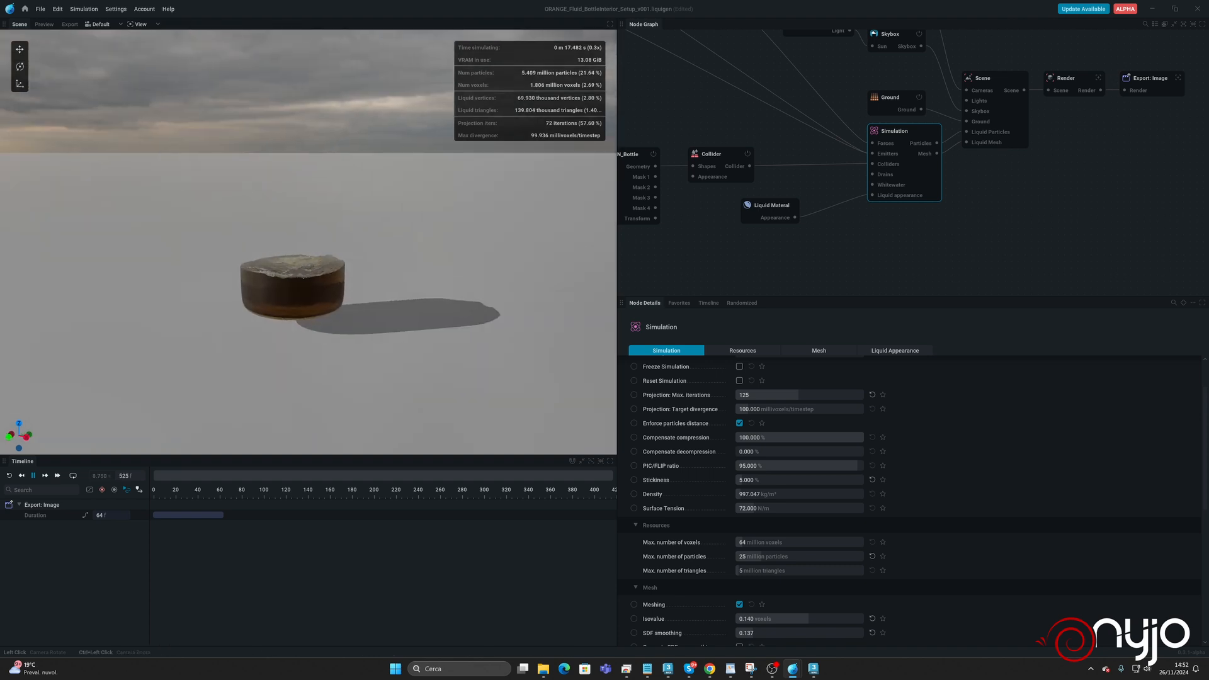
pyautogui.moveTo(309, 263); pyautogui.dragTo(313, 298, button='middle')
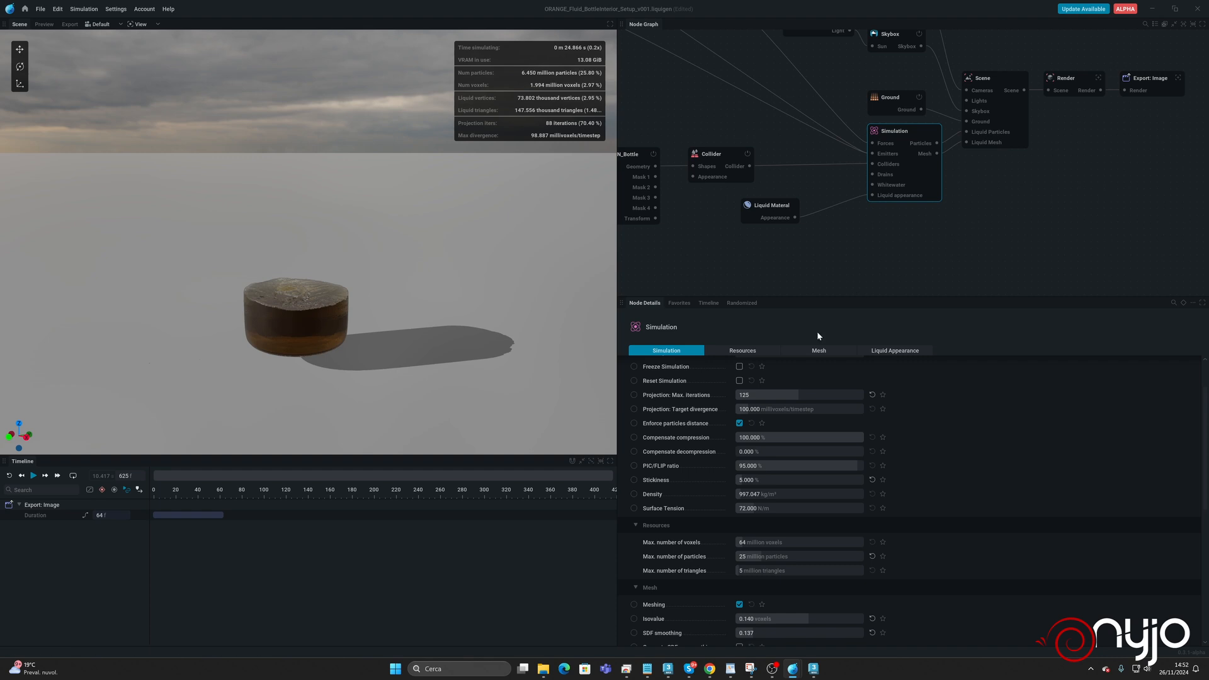
pyautogui.scroll(2, 806, 391)
pyautogui.click(793, 381)
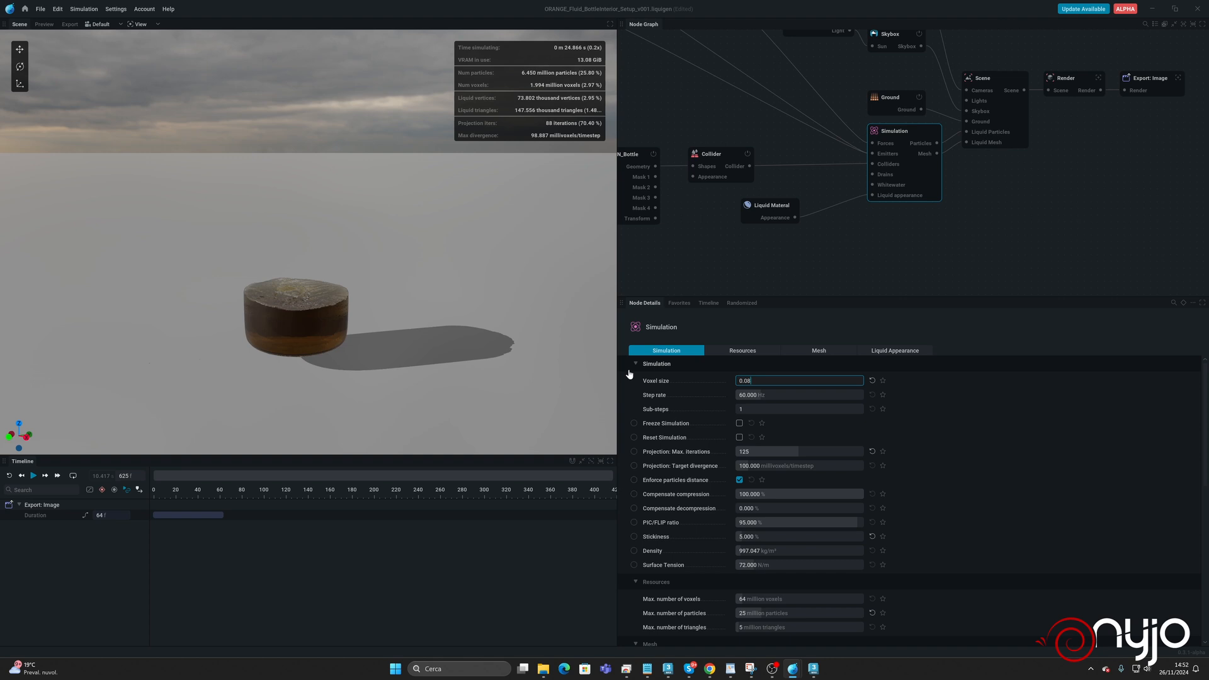
pyautogui.press('Return')
pyautogui.click(803, 423)
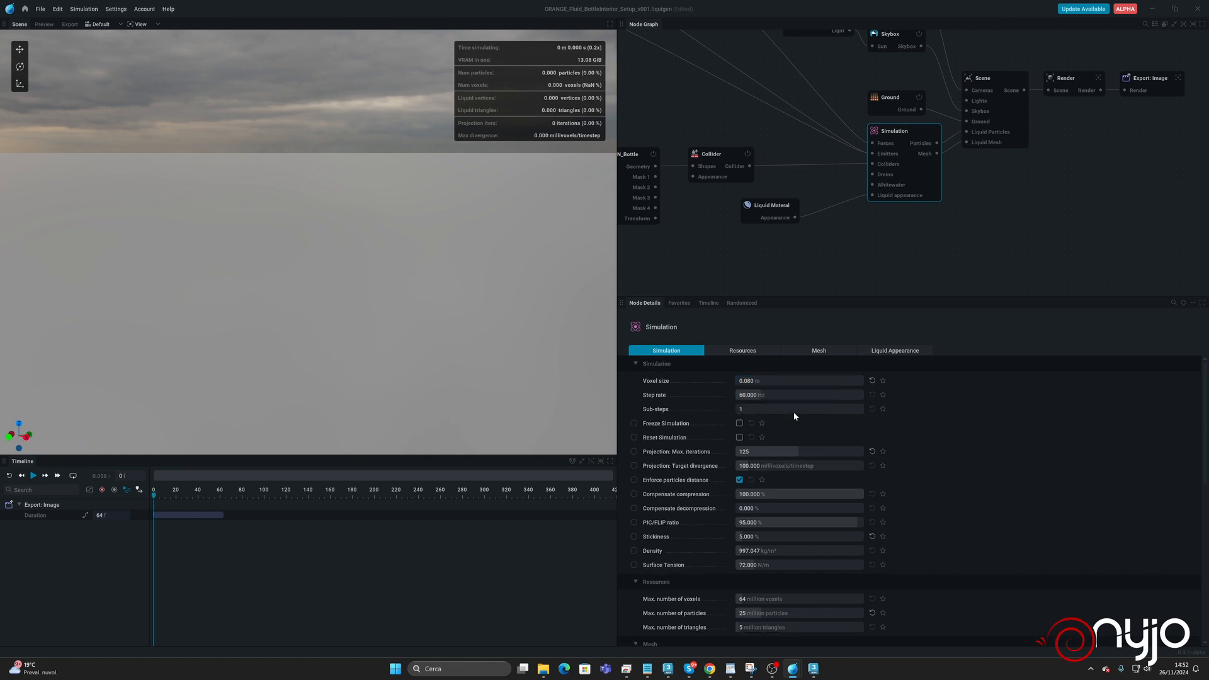
# Set the Simulation's sub-steps to 2, apply it with a reset, and run the simulation to check the liquid.
pyautogui.click(748, 409)
pyautogui.write('2')
pyautogui.press('Return')
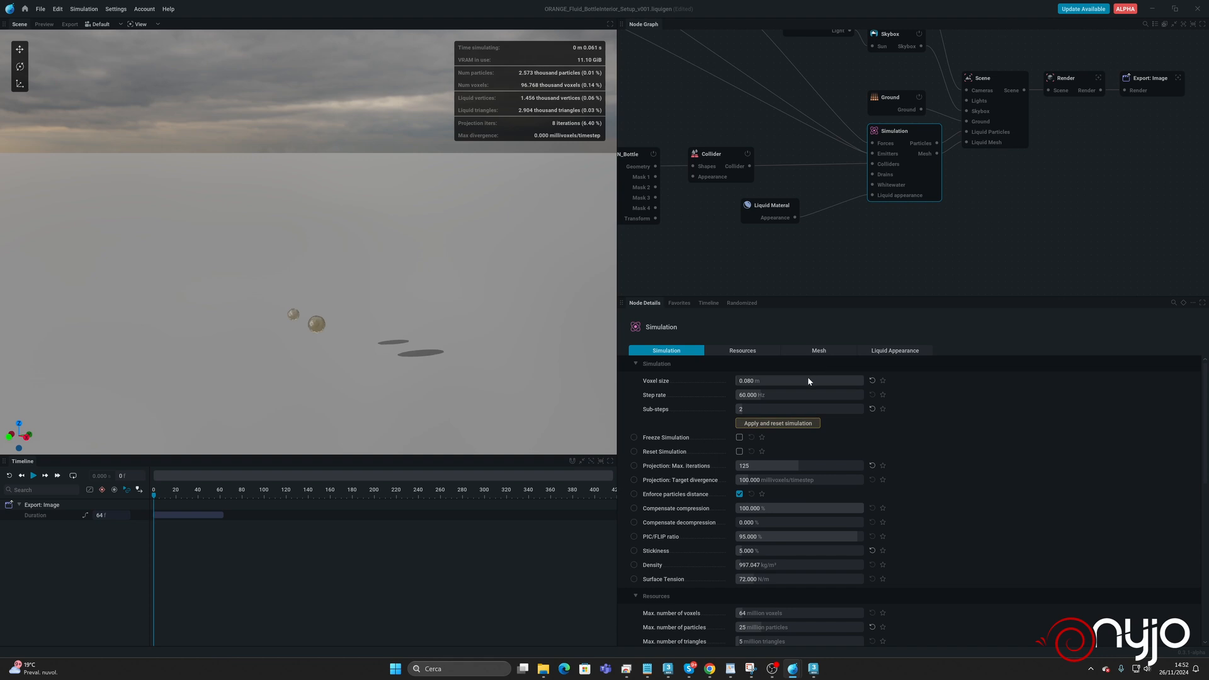
pyautogui.click(800, 423)
pyautogui.press('space')
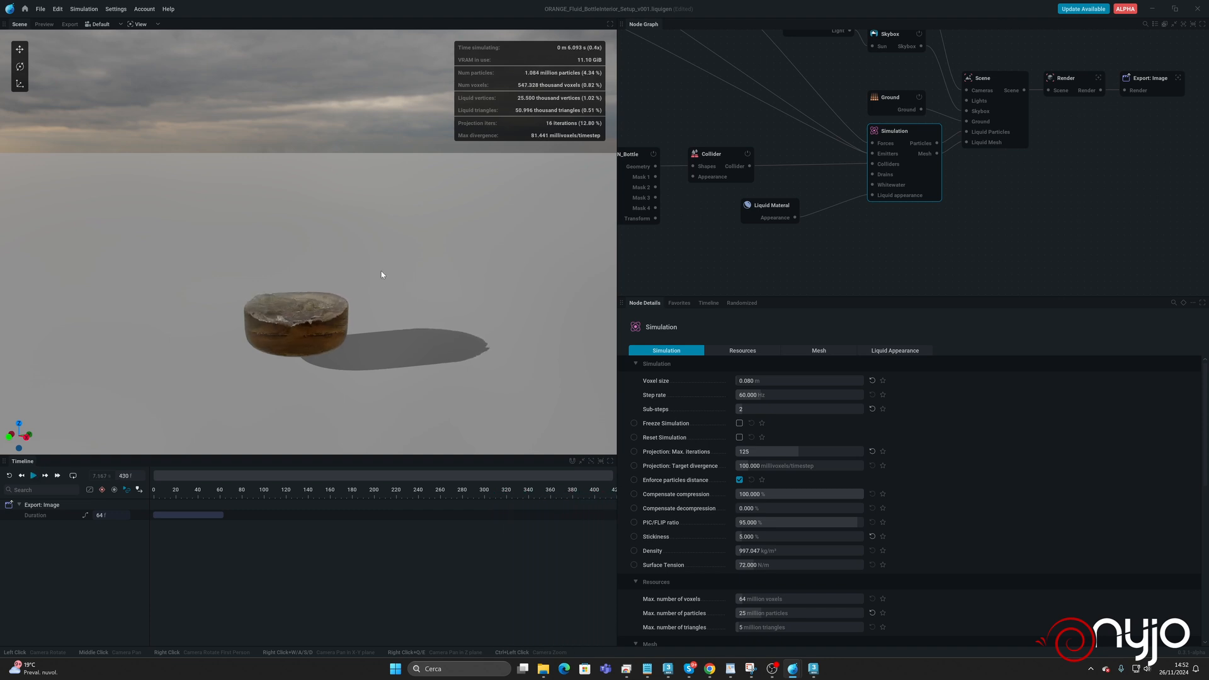
pyautogui.press('r')
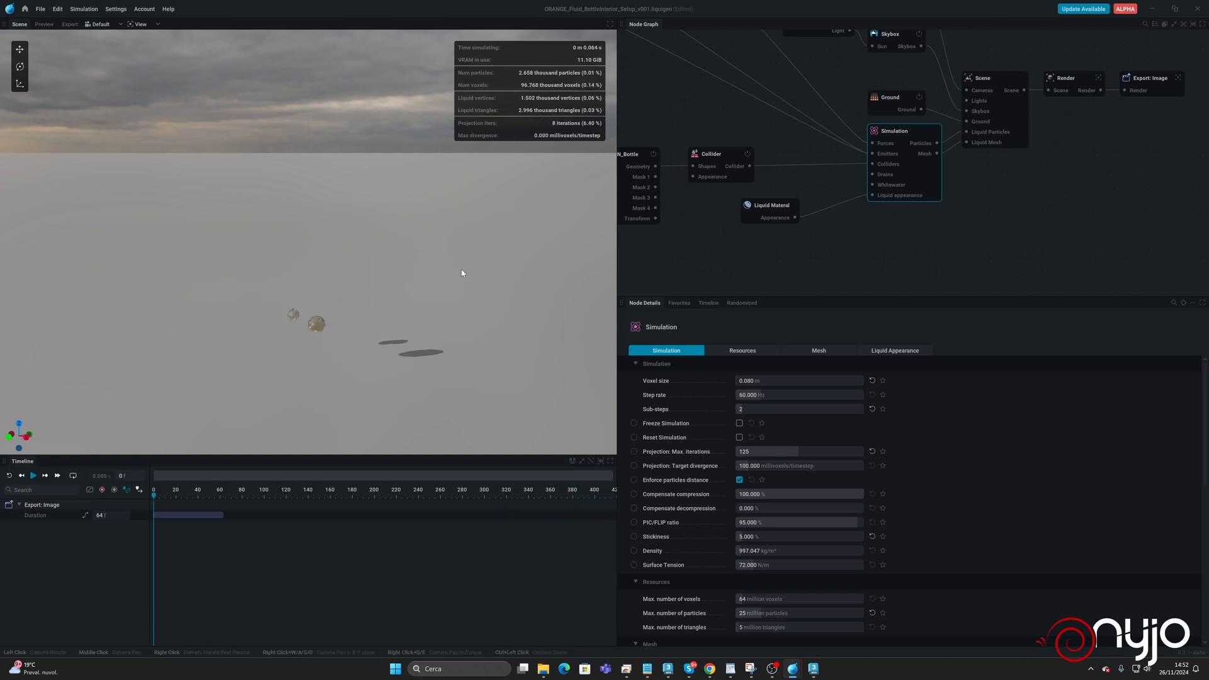
pyautogui.press('space')
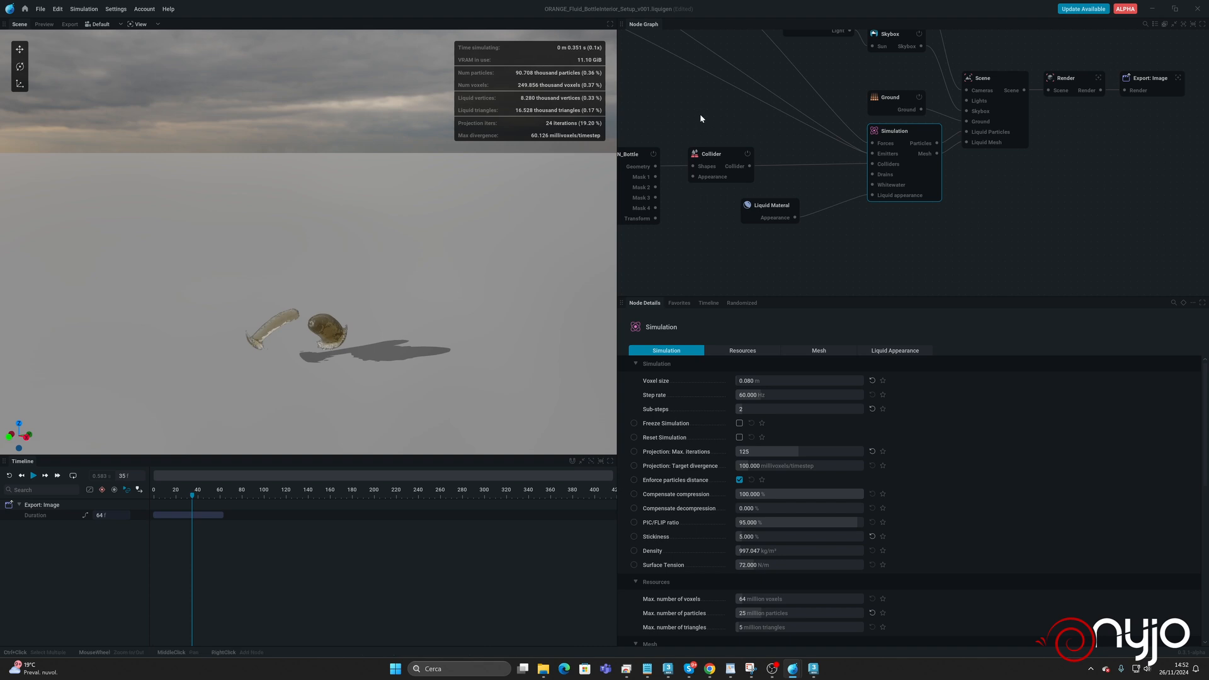
# Lower the sphere of the first internal emitter to about Z 1.9 m.
pyautogui.moveTo(700, 113); pyautogui.dragTo(829, 265, button='middle')
pyautogui.moveTo(772, 87); pyautogui.dragTo(907, 141, button='middle')
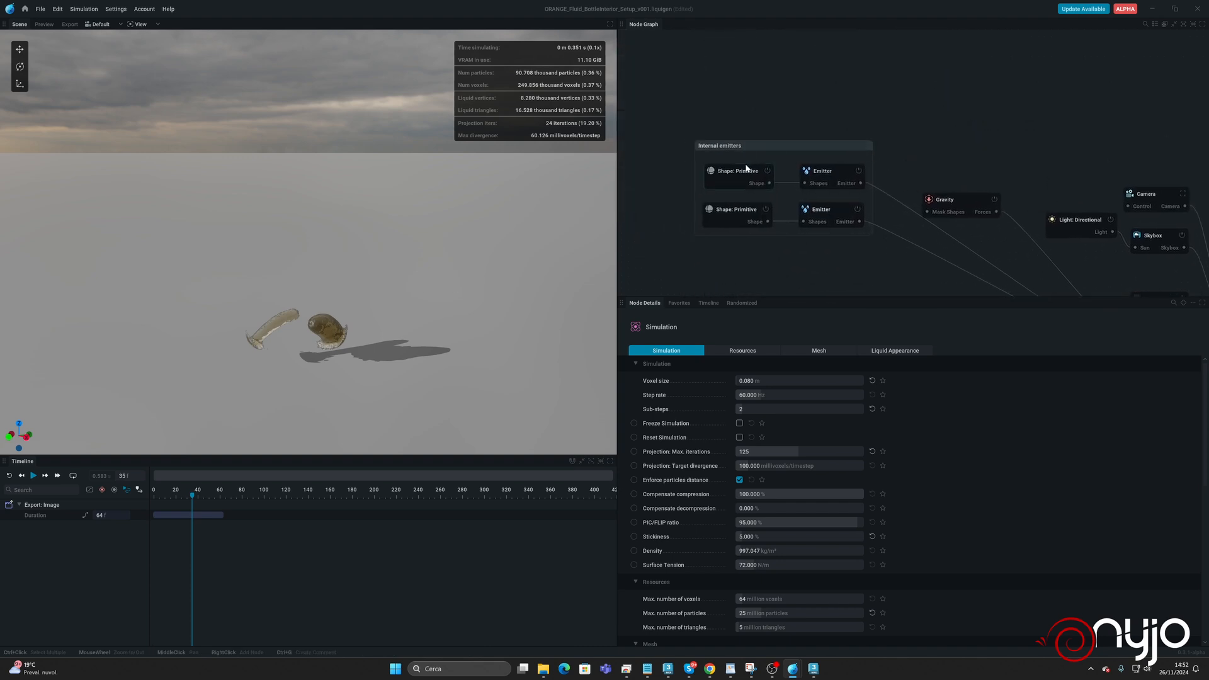
pyautogui.click(746, 169)
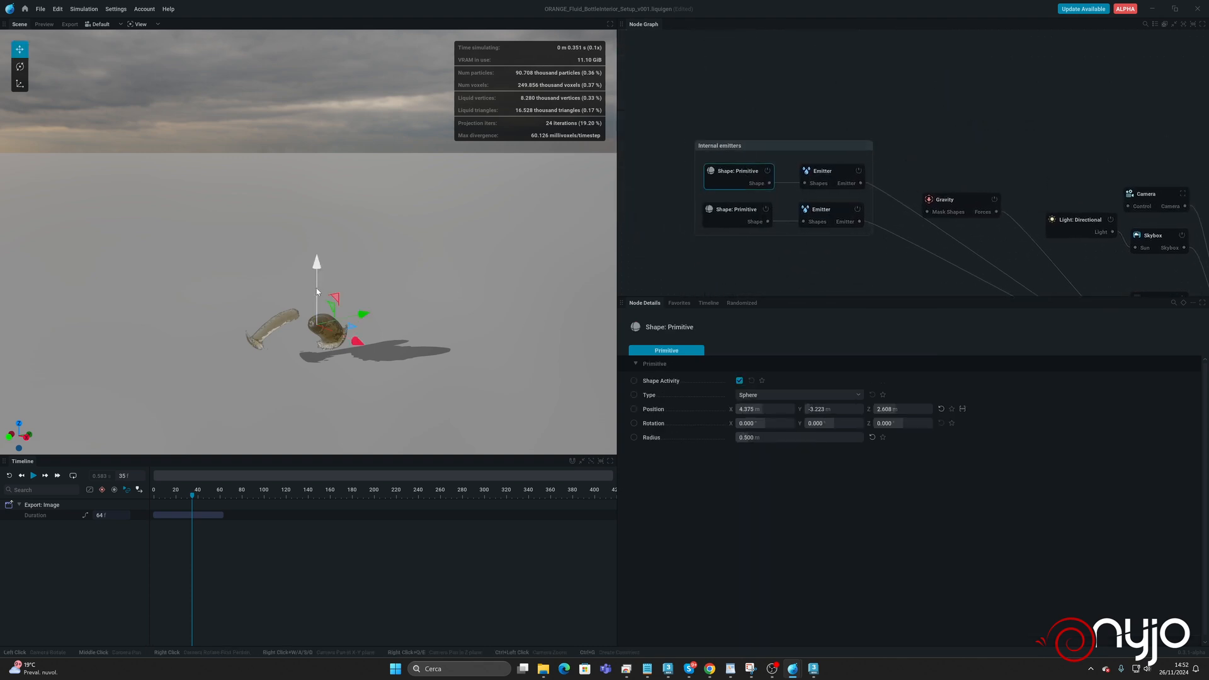
pyautogui.moveTo(318, 291); pyautogui.dragTo(319, 296)
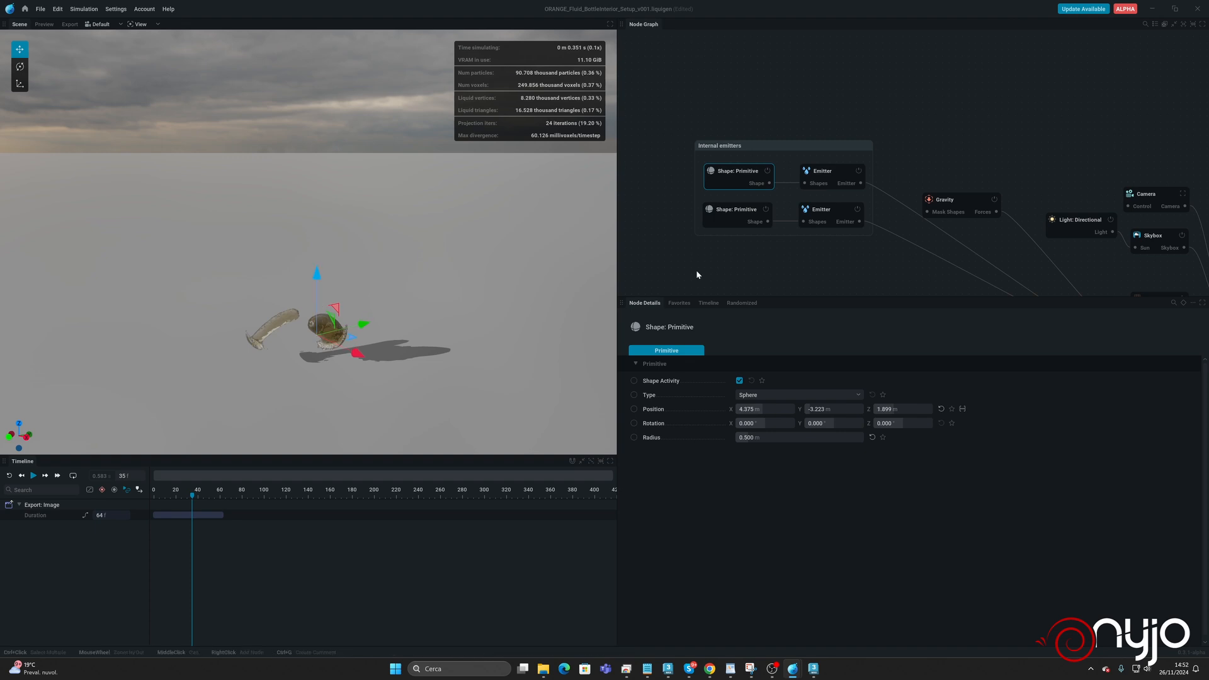
# Lower the second internal emitter's sphere to about Z 1.1 m, resetting and running the simulation to check the flow.
pyautogui.click(729, 211)
pyautogui.moveTo(294, 277); pyautogui.dragTo(298, 291)
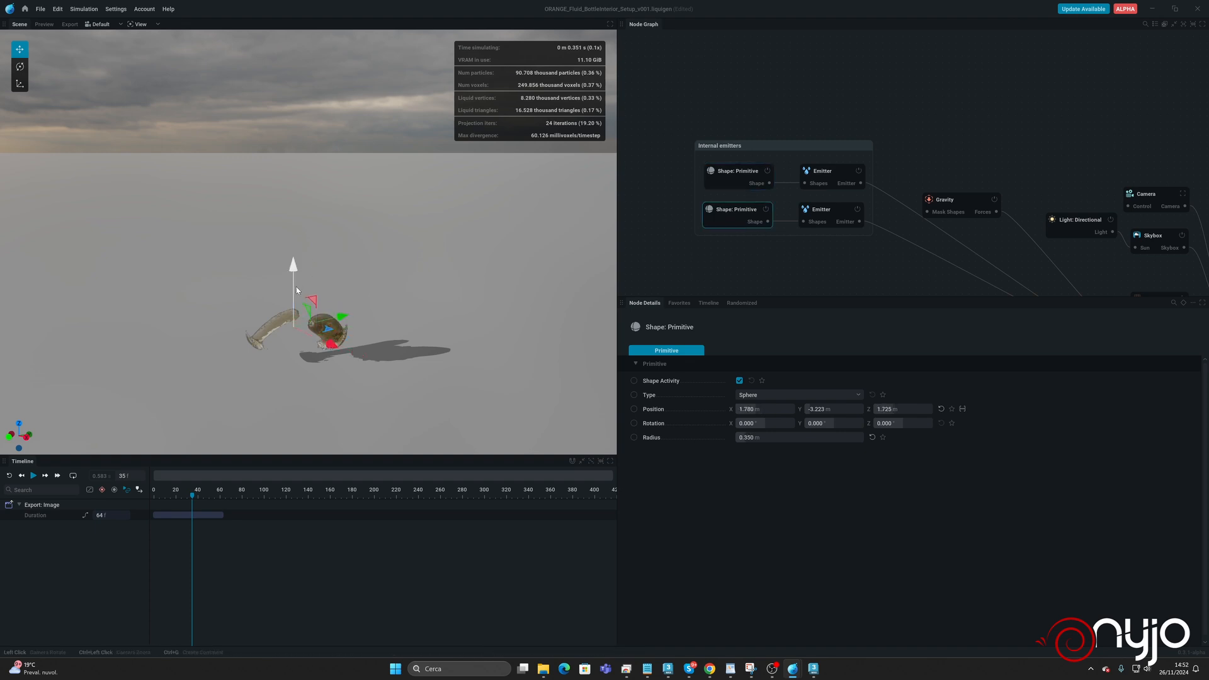
pyautogui.press('r')
pyautogui.press('space')
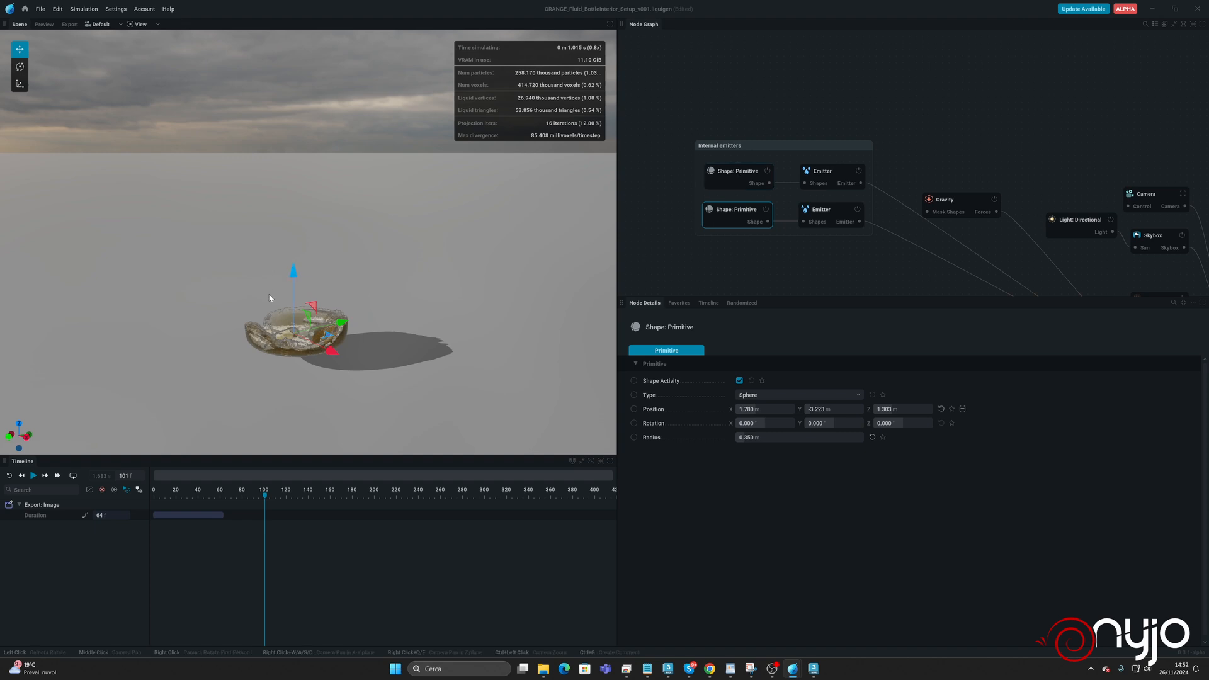
pyautogui.moveTo(293, 303); pyautogui.dragTo(293, 306)
pyautogui.press('r')
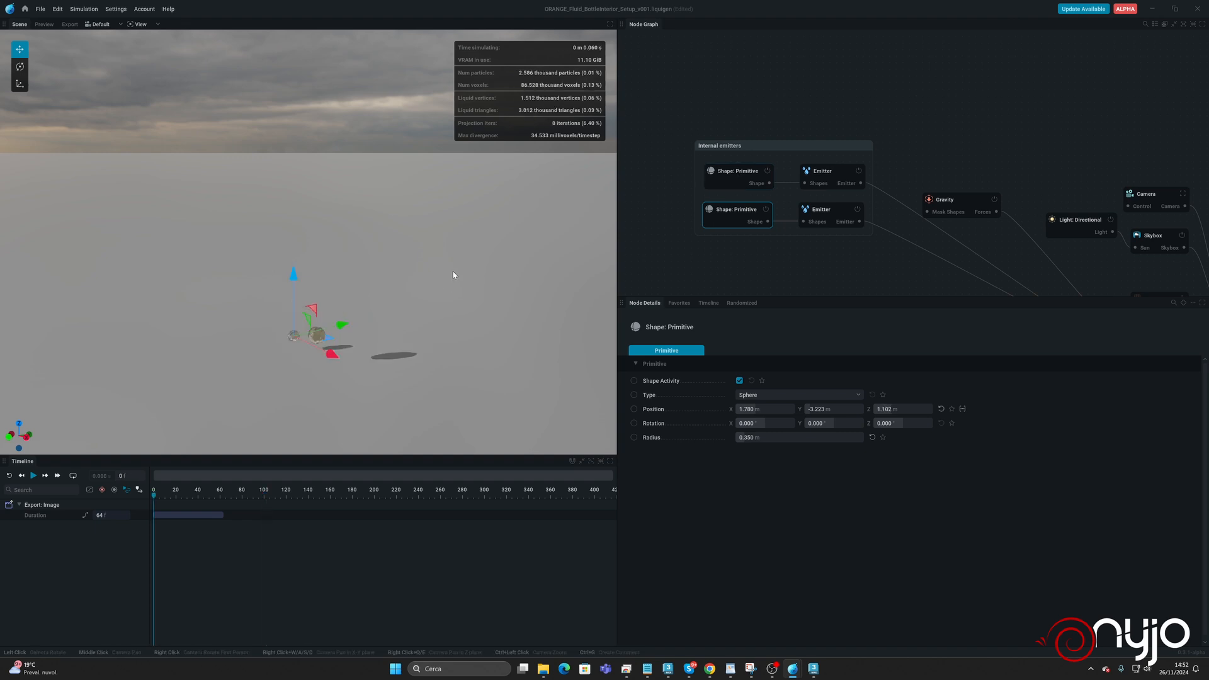
pyautogui.press('space')
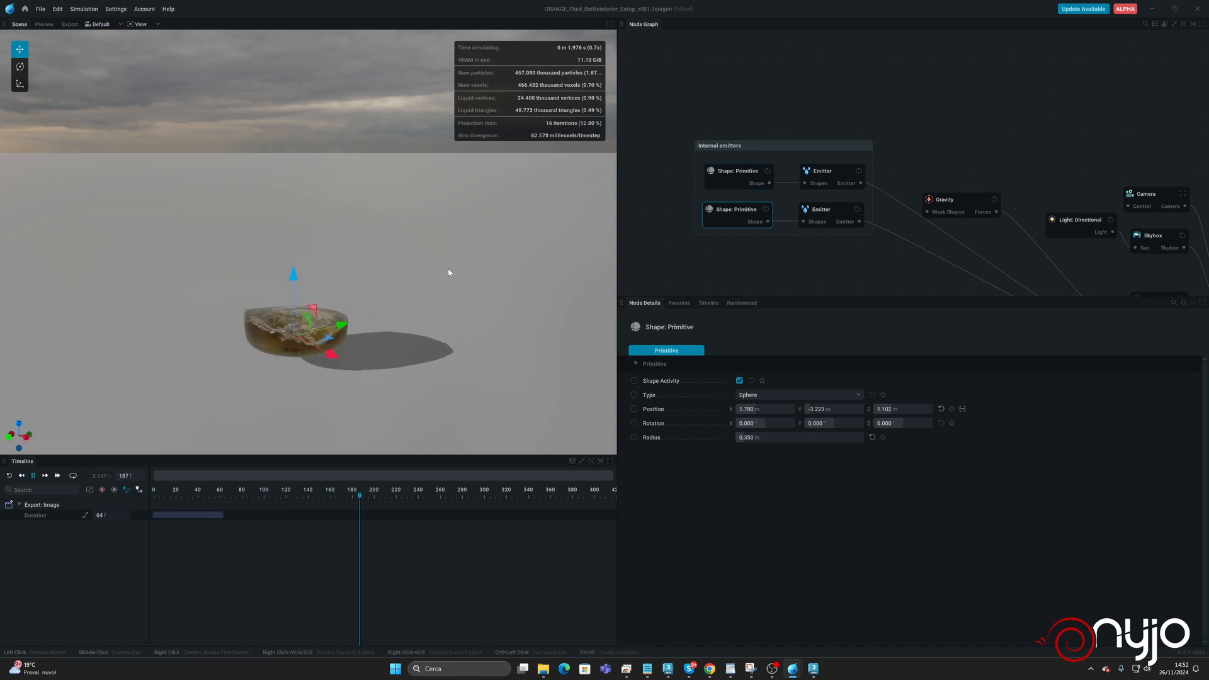
pyautogui.press('space')
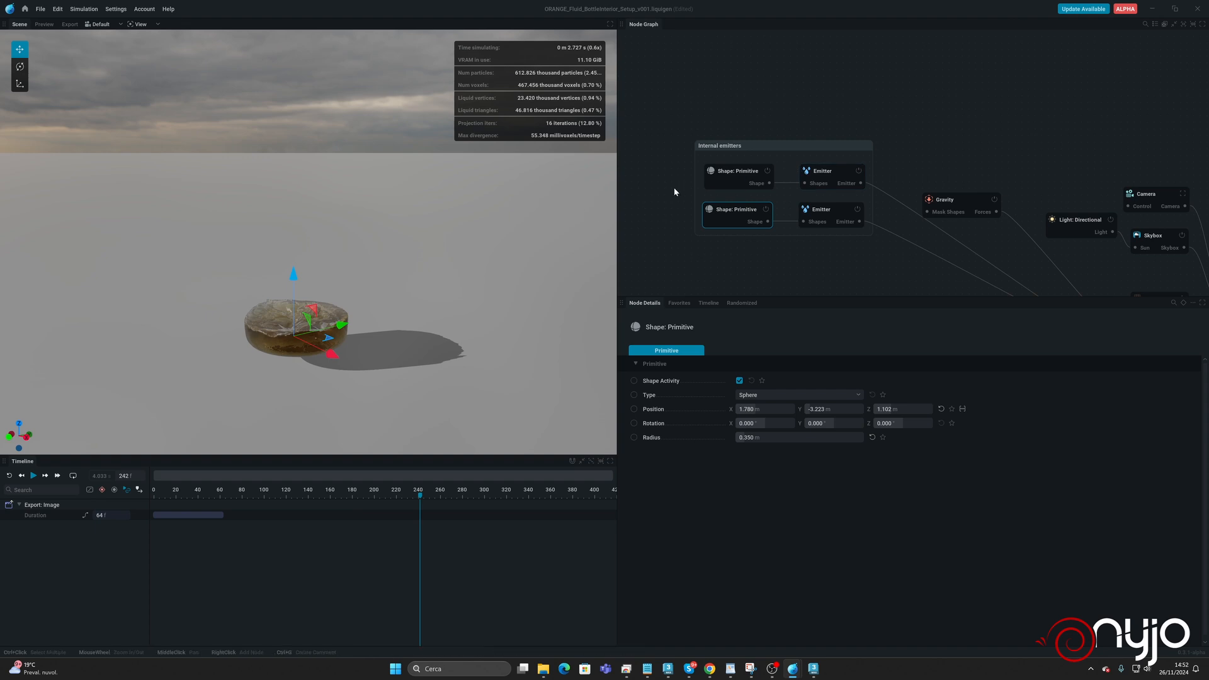
# Move the first internal emitter's sphere along Y to about -2.2 m, then reset and rerun the simulation.
pyautogui.click(747, 182)
pyautogui.press('r')
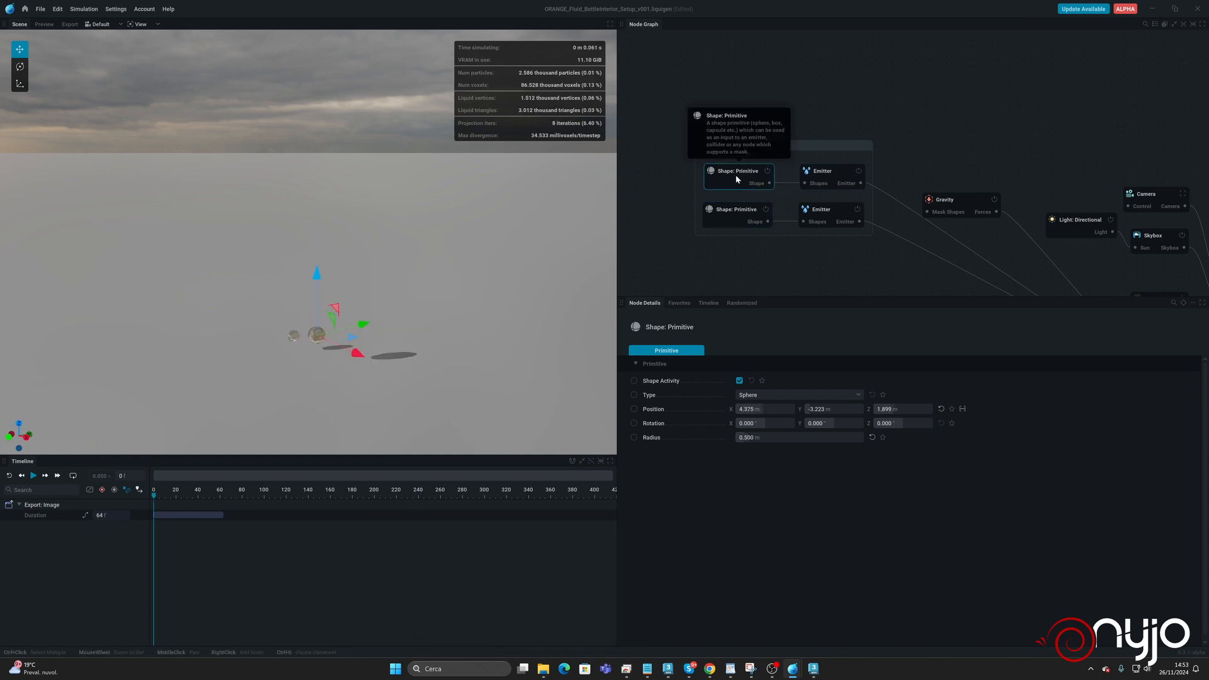
pyautogui.moveTo(363, 328); pyautogui.dragTo(367, 328)
pyautogui.press('r')
pyautogui.press('space')
pyautogui.press('space')
pyautogui.press('r')
pyautogui.press('space')
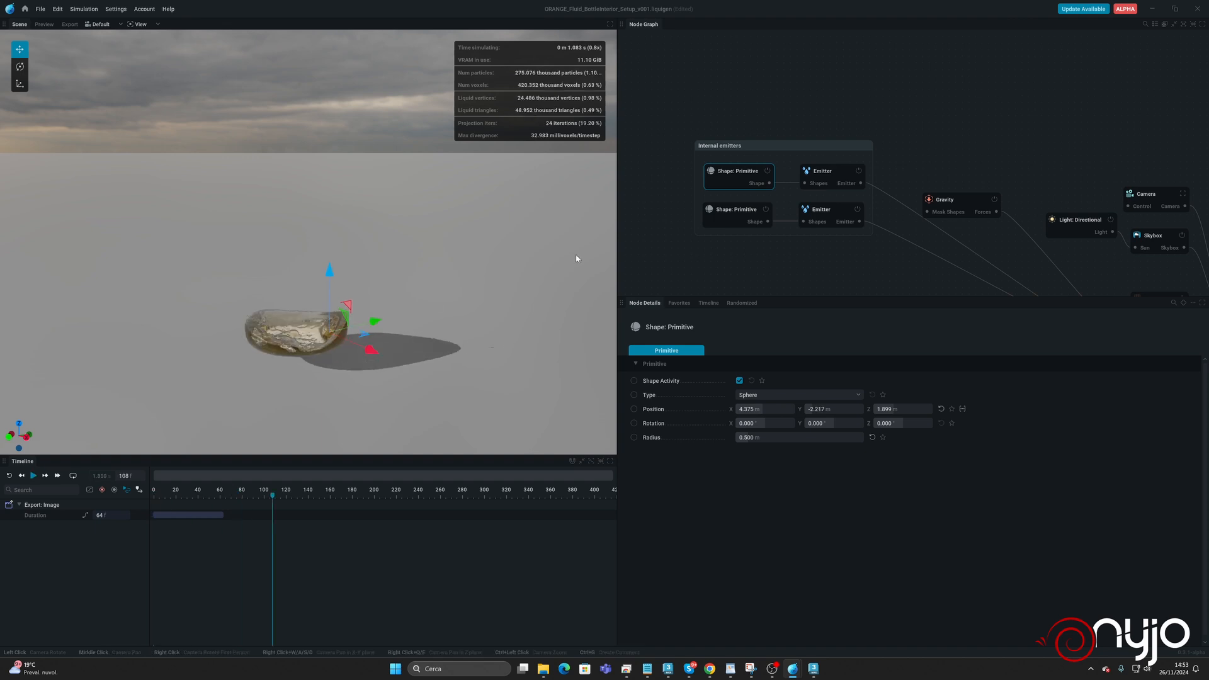
# Move the second internal emitter's sphere to about X 0.5 m and raise it slightly, rerunning the simulation to check the result.
pyautogui.click(382, 335)
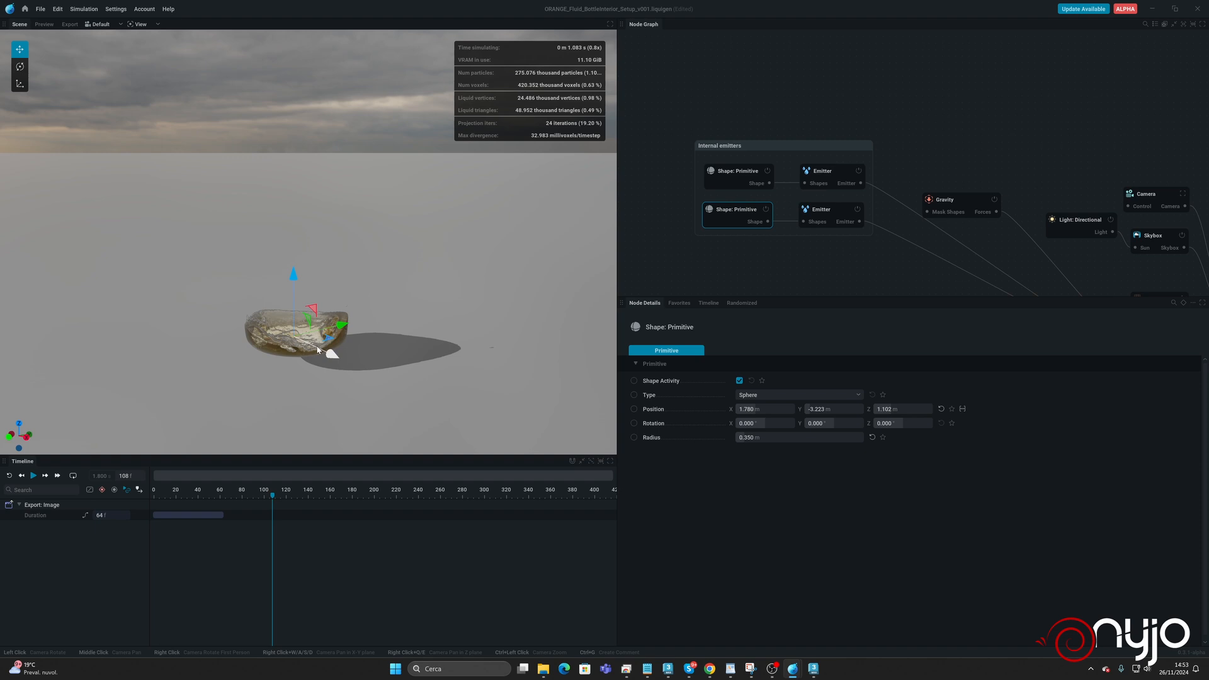
pyautogui.moveTo(318, 350); pyautogui.dragTo(304, 342)
pyautogui.press('r')
pyautogui.press('space')
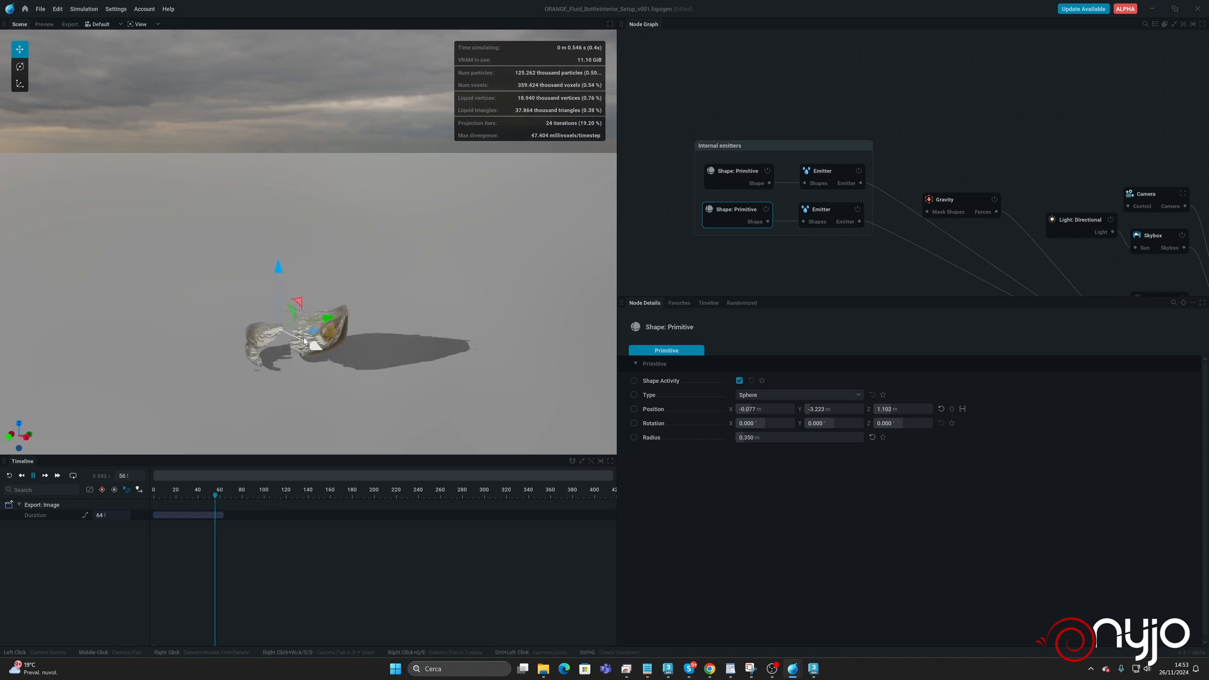
pyautogui.press('r')
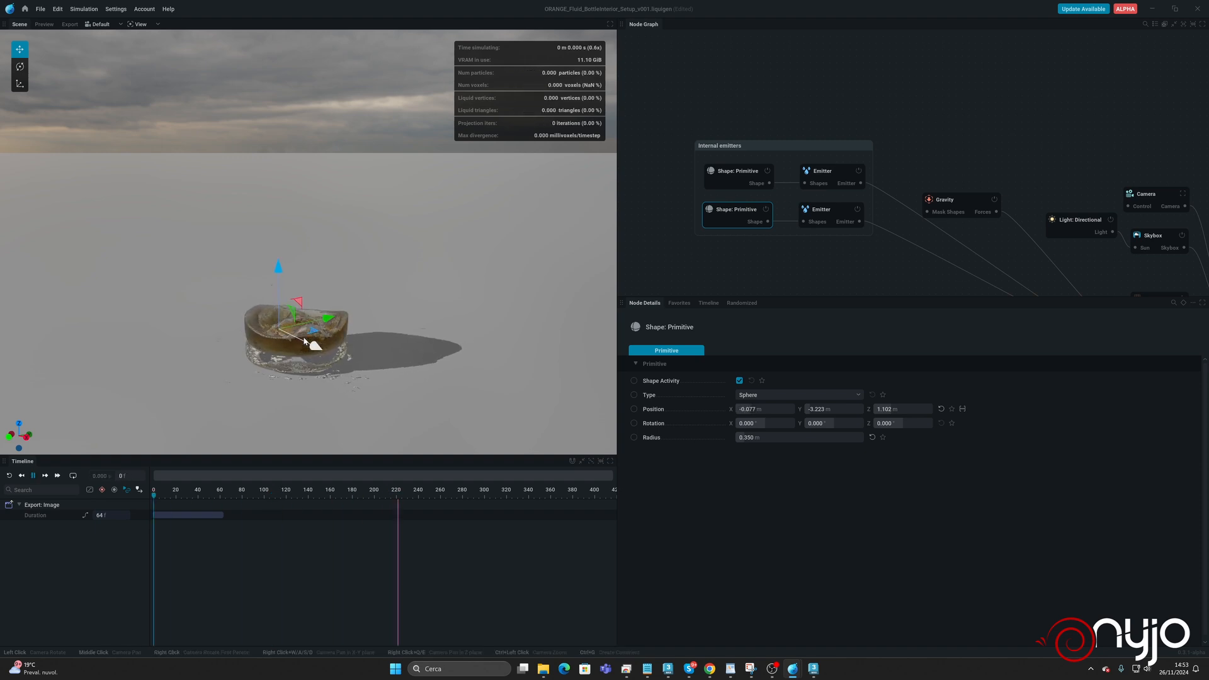
pyautogui.moveTo(278, 292); pyautogui.dragTo(280, 281)
pyautogui.moveTo(308, 343); pyautogui.dragTo(296, 342)
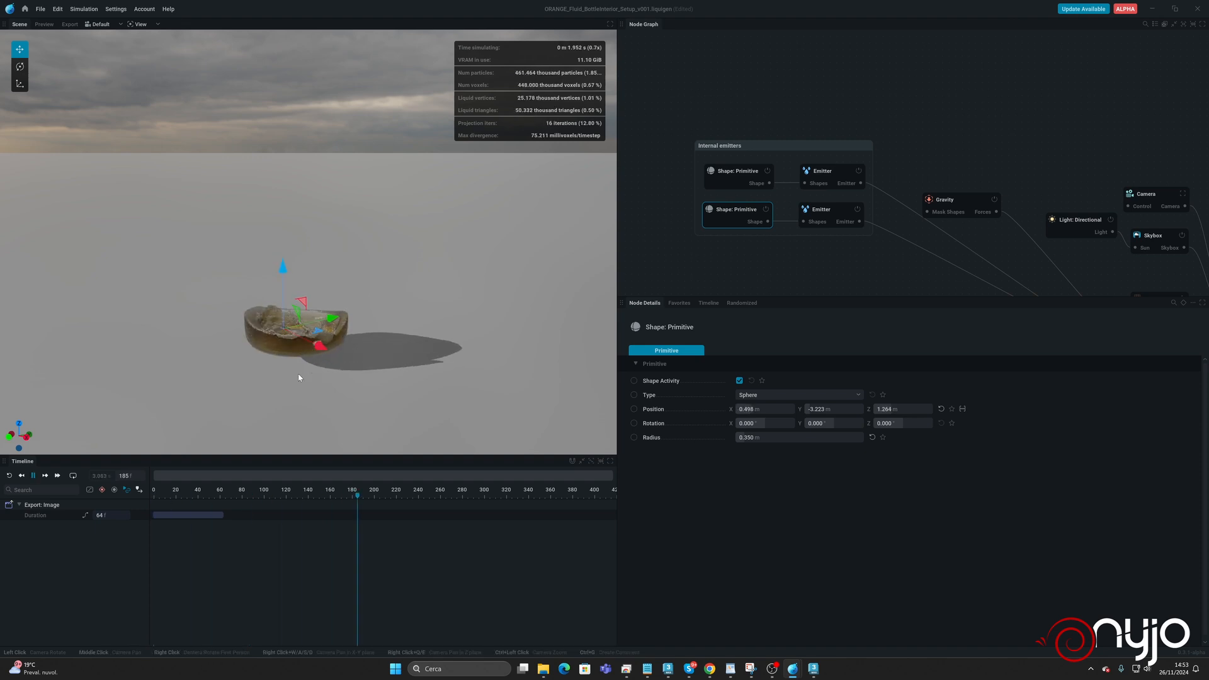
# Inspect the liquid filling the bottle from above and up close, pause the simulation, and save the project.
pyautogui.moveTo(297, 362); pyautogui.dragTo(292, 420)
pyautogui.scroll(5, 296, 387)
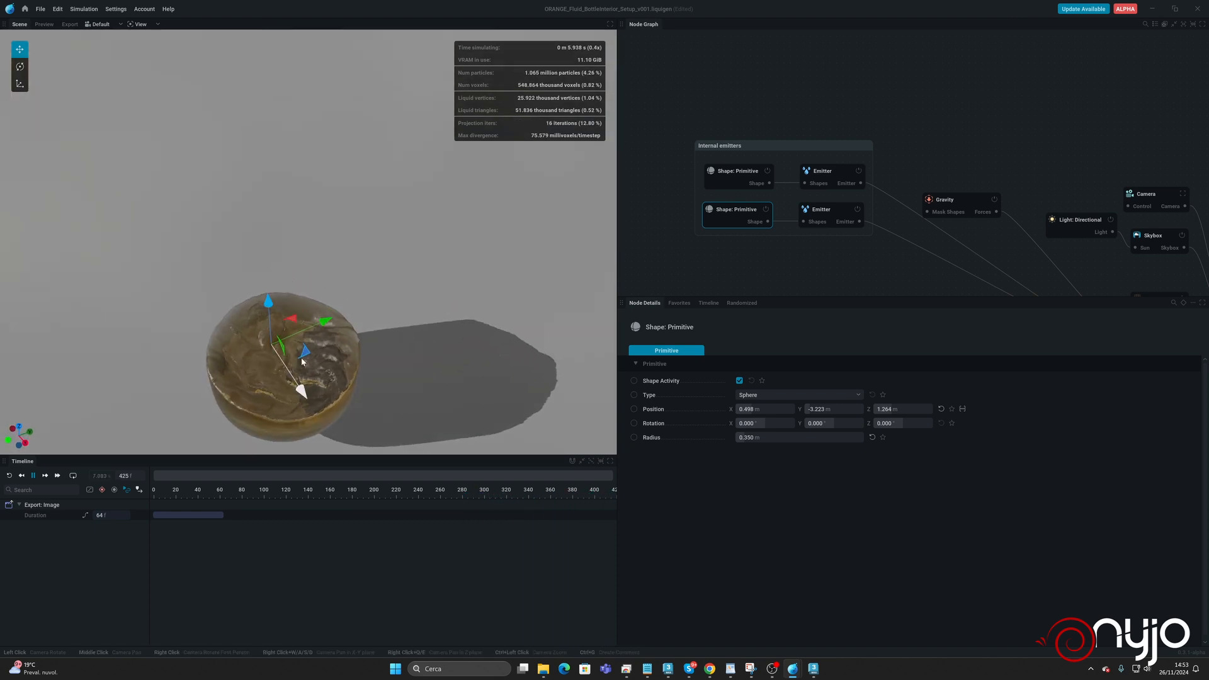
pyautogui.moveTo(300, 391); pyautogui.dragTo(316, 359, button='middle')
pyautogui.moveTo(307, 376); pyautogui.dragTo(314, 398)
pyautogui.scroll(-2, 340, 378)
pyautogui.press('space')
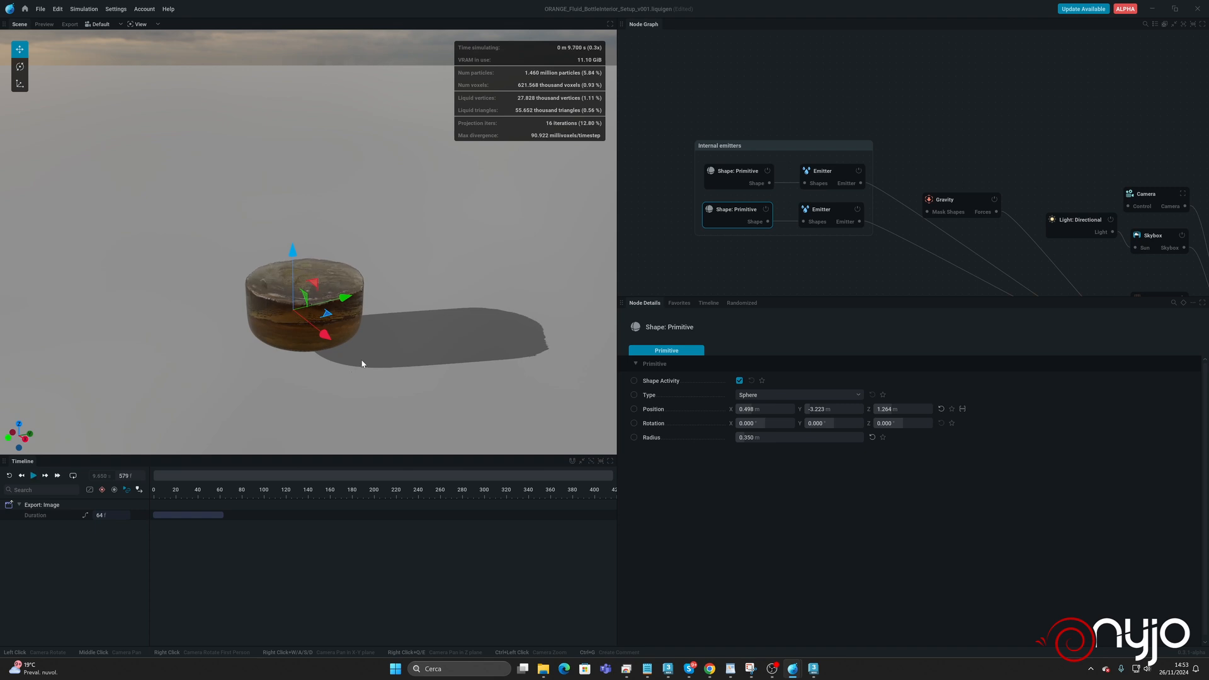
pyautogui.hotkey('ctrl', 's')
# Duplicate the first sphere-and-emitter pair below the Internal emitters group and connect the copied emitter to the Simulation's Emitters input.
pyautogui.moveTo(733, 76); pyautogui.dragTo(749, 22, button='middle')
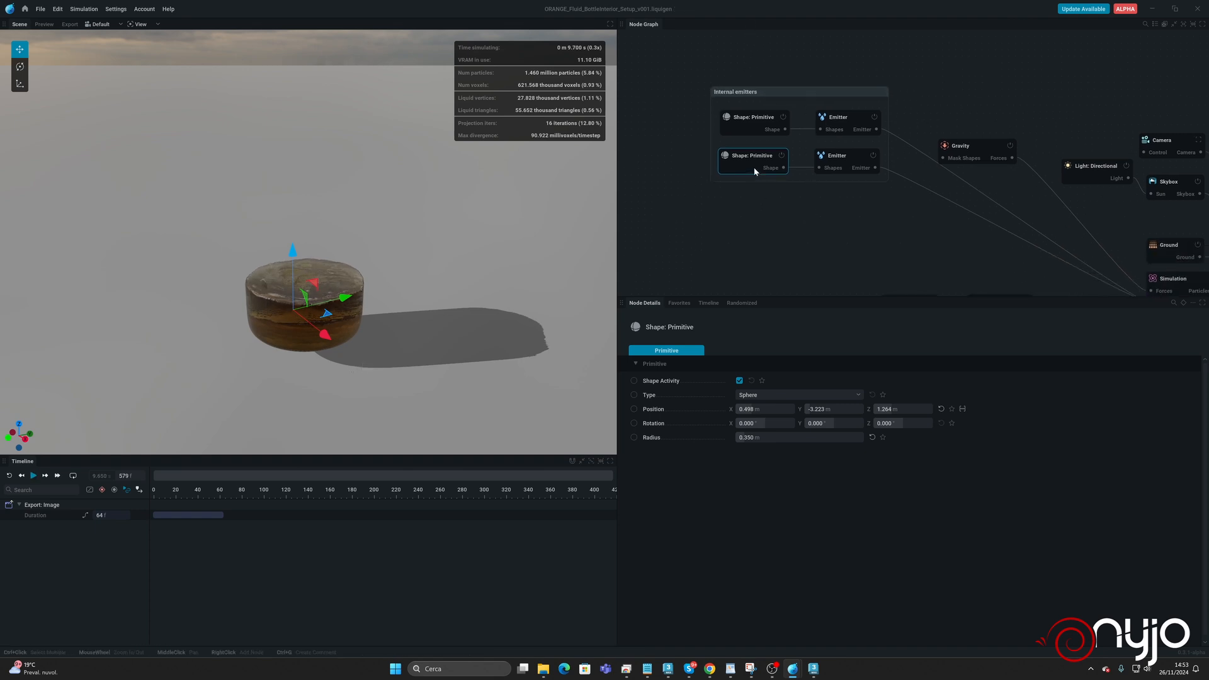
pyautogui.moveTo(737, 102); pyautogui.dragTo(841, 128)
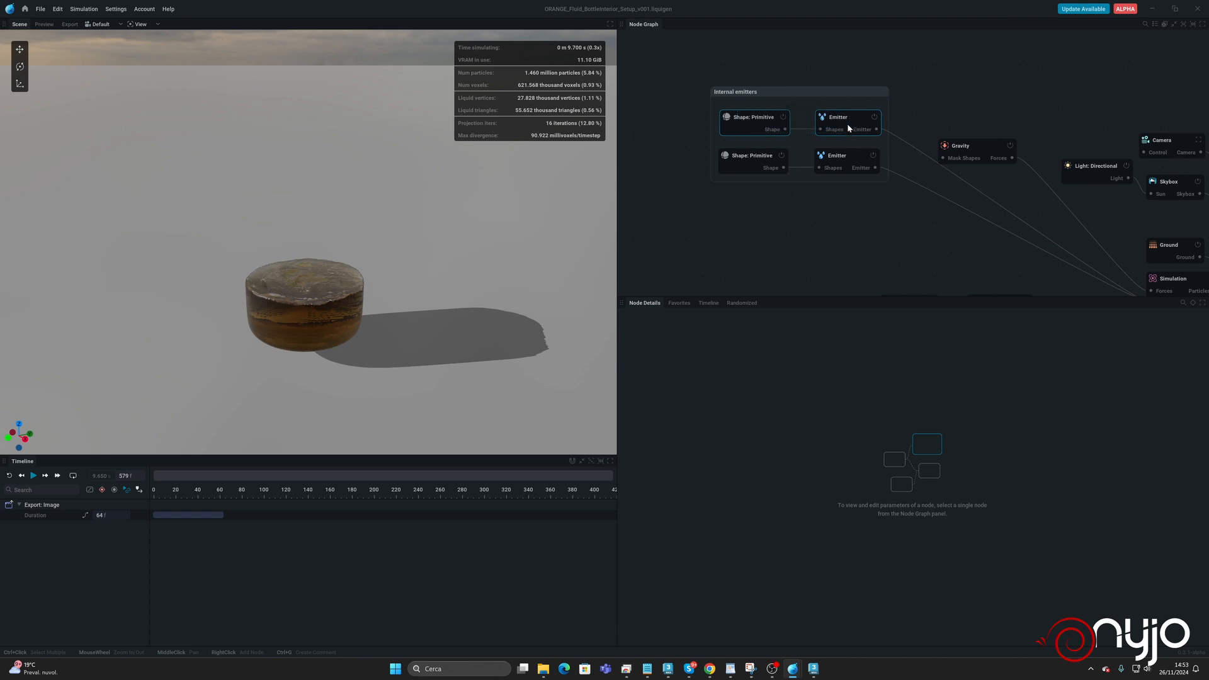
pyautogui.hotkey('ctrl', 'v')
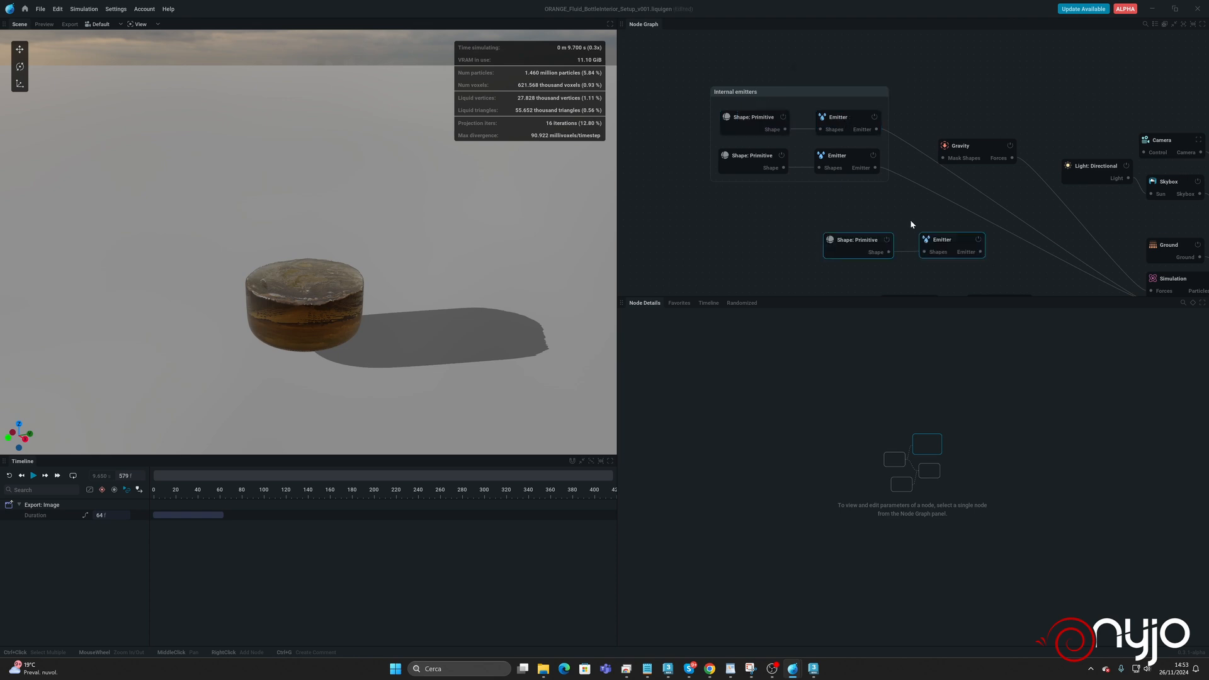
pyautogui.moveTo(965, 249); pyautogui.dragTo(856, 229)
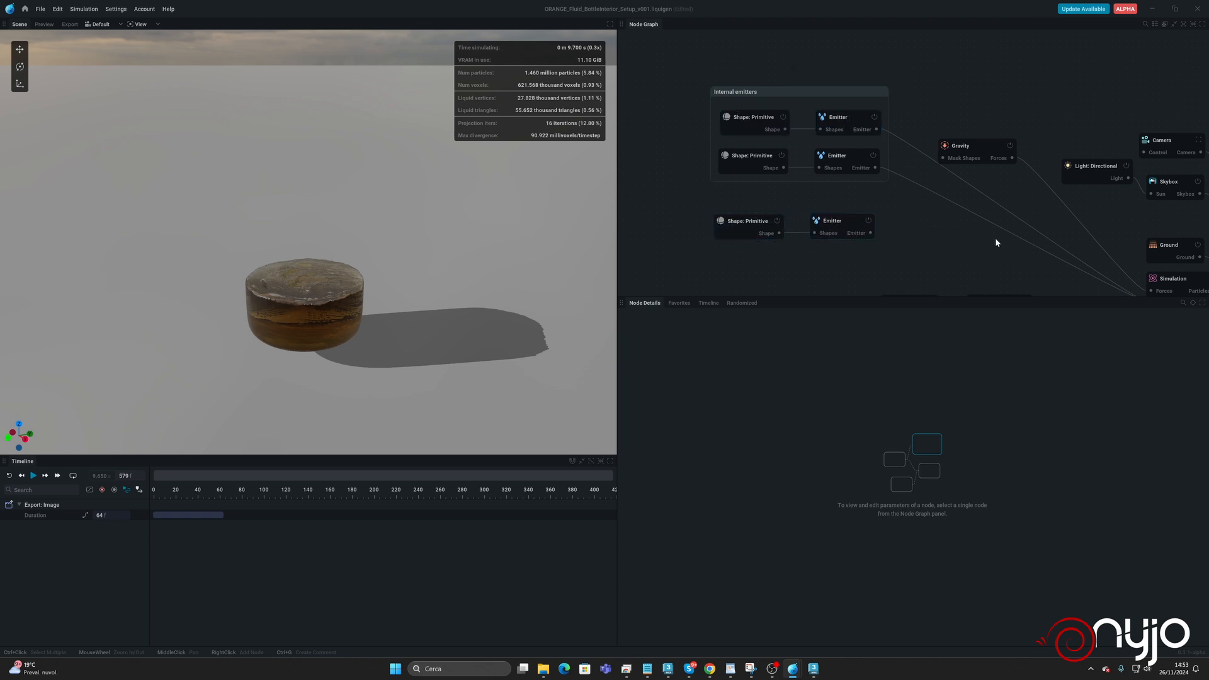
pyautogui.moveTo(996, 242); pyautogui.dragTo(906, 174, button='middle')
pyautogui.moveTo(781, 166); pyautogui.dragTo(1062, 236)
pyautogui.moveTo(787, 151); pyautogui.dragTo(872, 163, button='middle')
# Set the copied sphere's radius to 2 m and move it to about Y -4.4 m and Z 2.7 m.
pyautogui.click(741, 182)
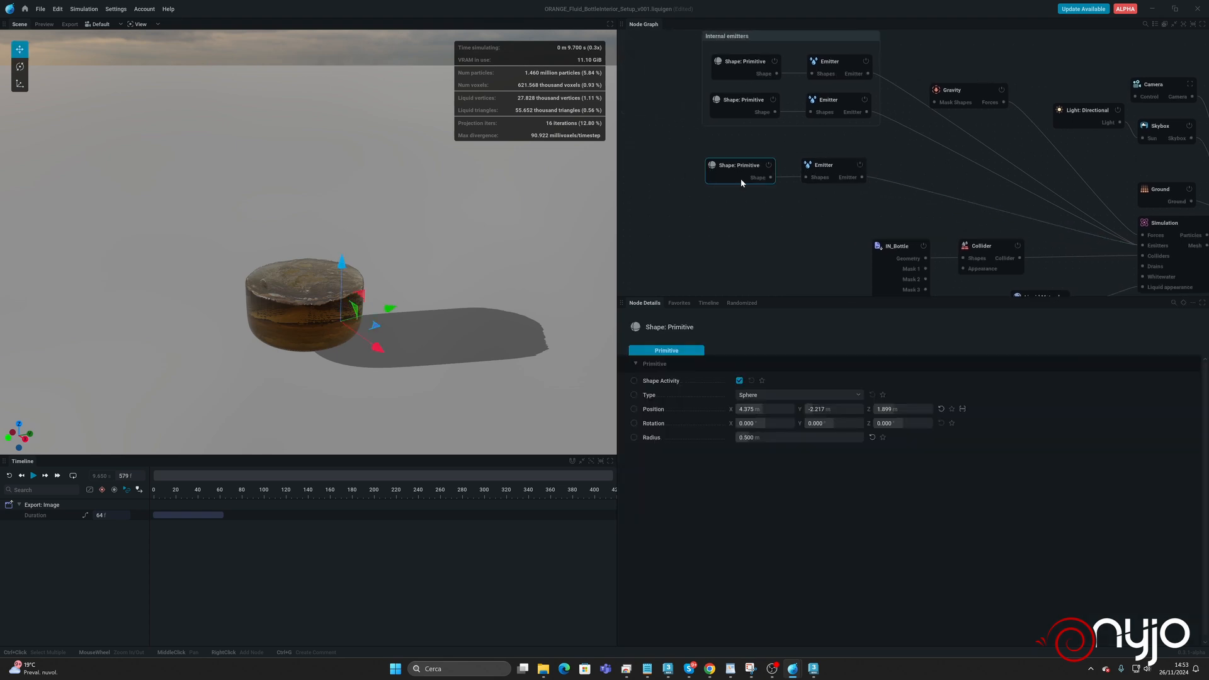
pyautogui.click(779, 437)
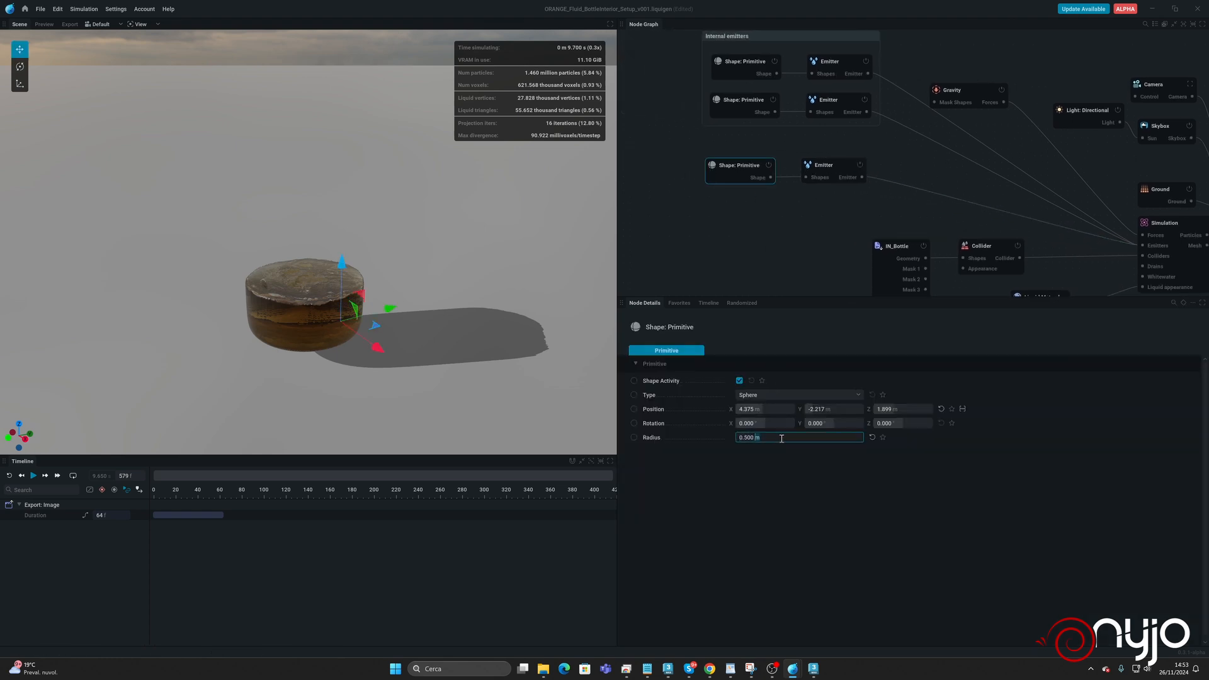
pyautogui.write('2')
pyautogui.press('Return')
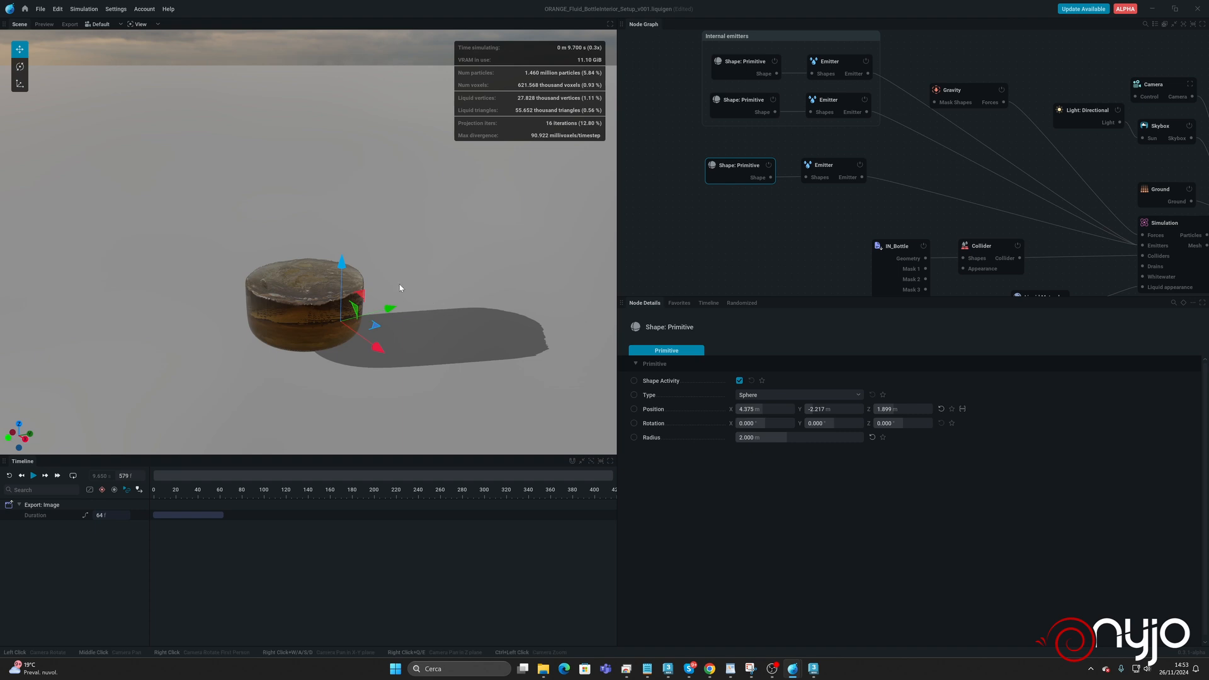
pyautogui.moveTo(348, 283); pyautogui.dragTo(342, 266)
pyautogui.moveTo(391, 300); pyautogui.dragTo(358, 305)
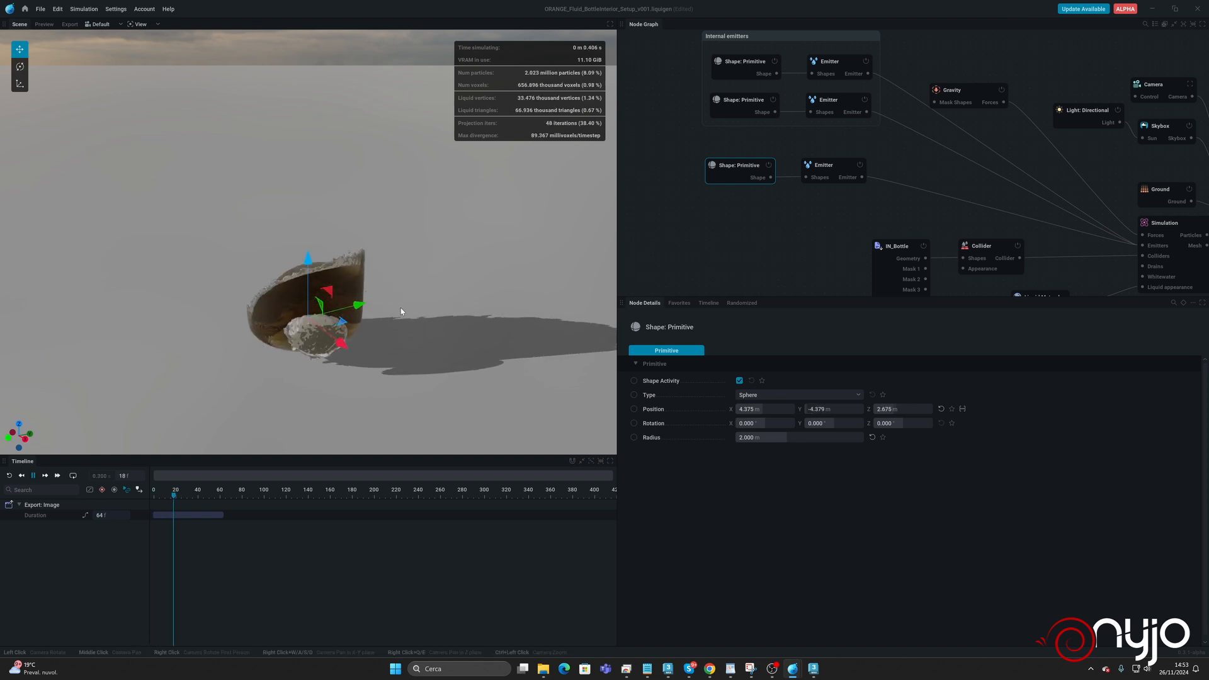
# Raise the copied sphere to about Z 3.7 m, set its radius to 1 m, and run the simulation.
pyautogui.moveTo(308, 282); pyautogui.dragTo(308, 268)
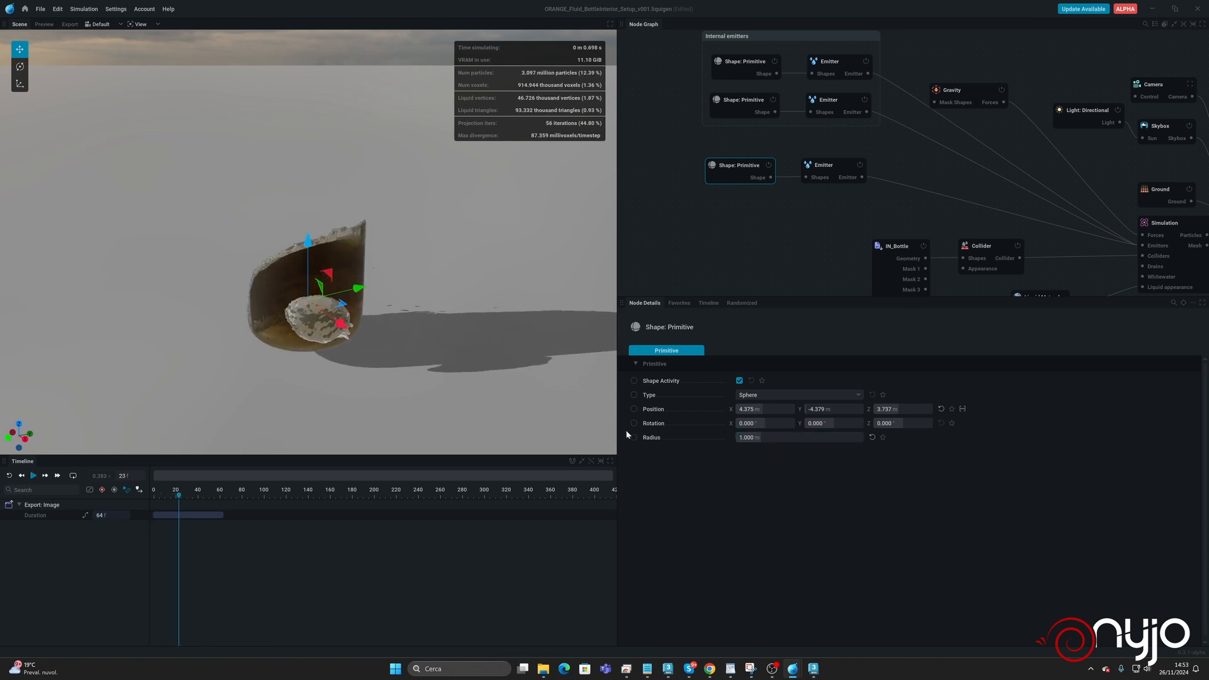
pyautogui.press('space')
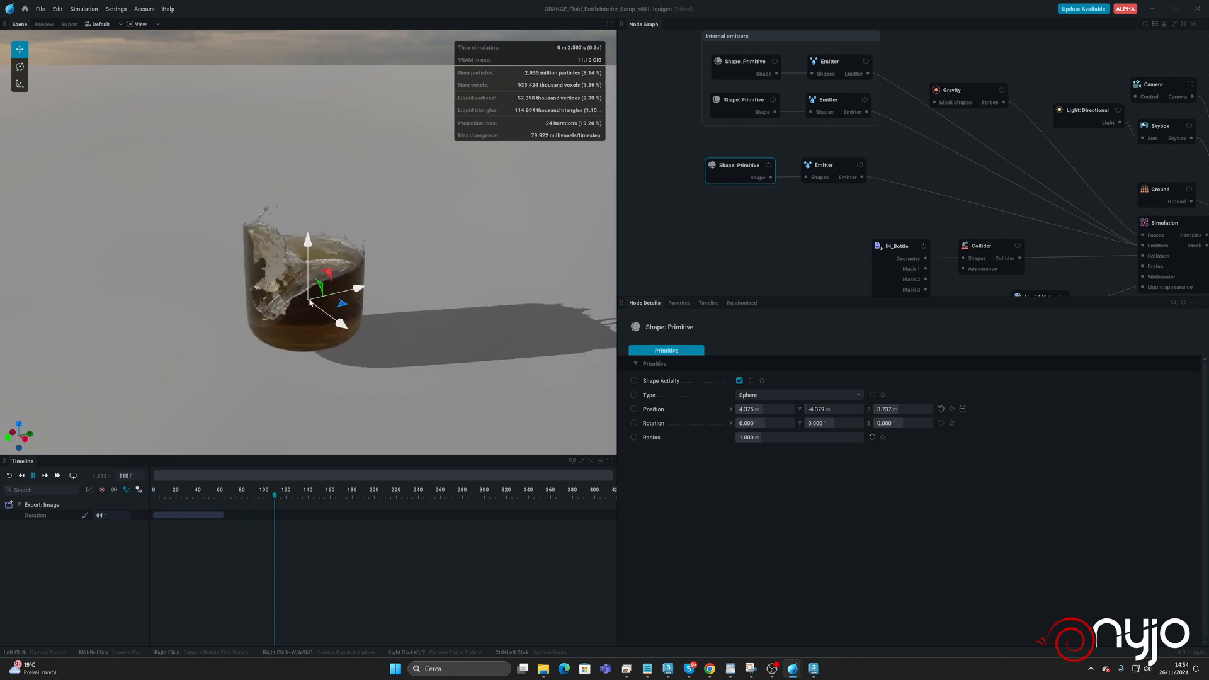
# Pause the simulation, shift the third sphere to about Y -4.6 m, and set its emitter's speed to 0 m/s.
pyautogui.press('space')
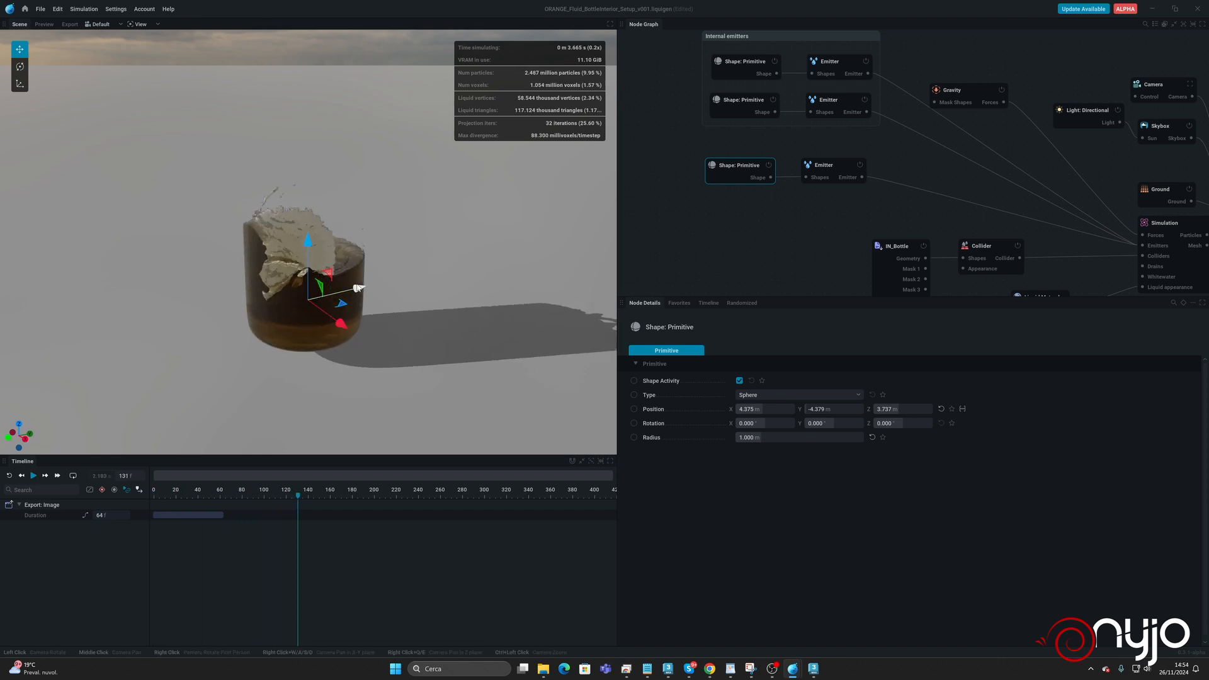
pyautogui.moveTo(357, 288); pyautogui.dragTo(353, 289)
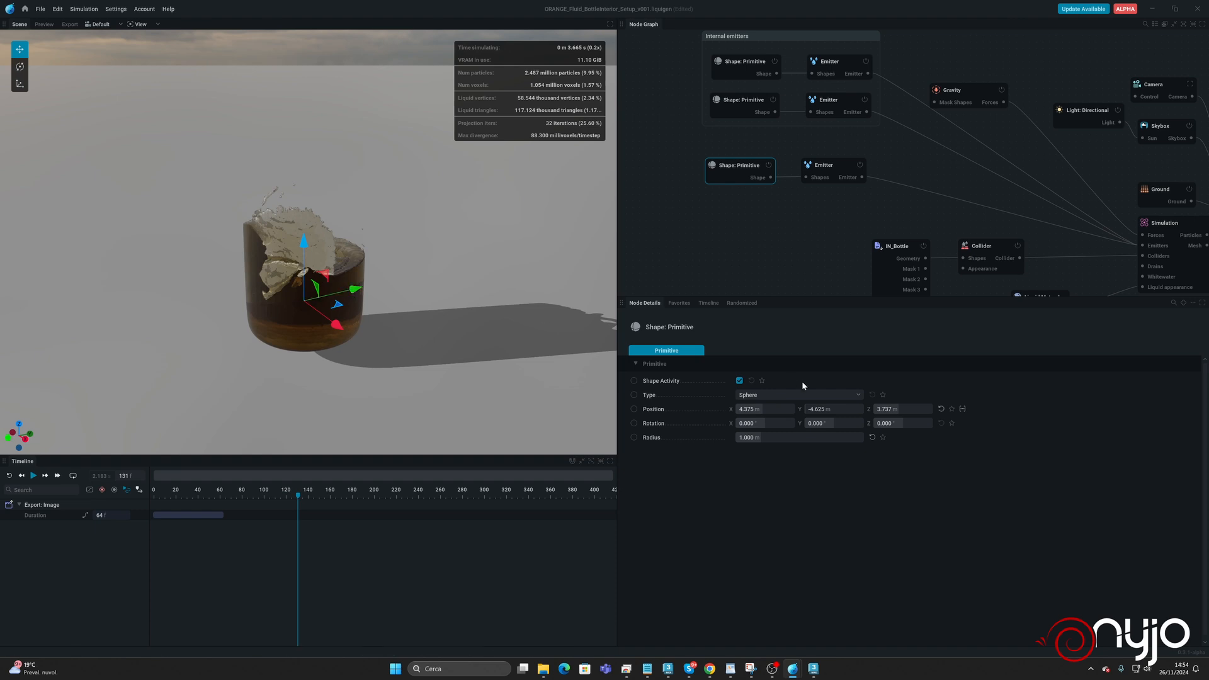
pyautogui.click(826, 167)
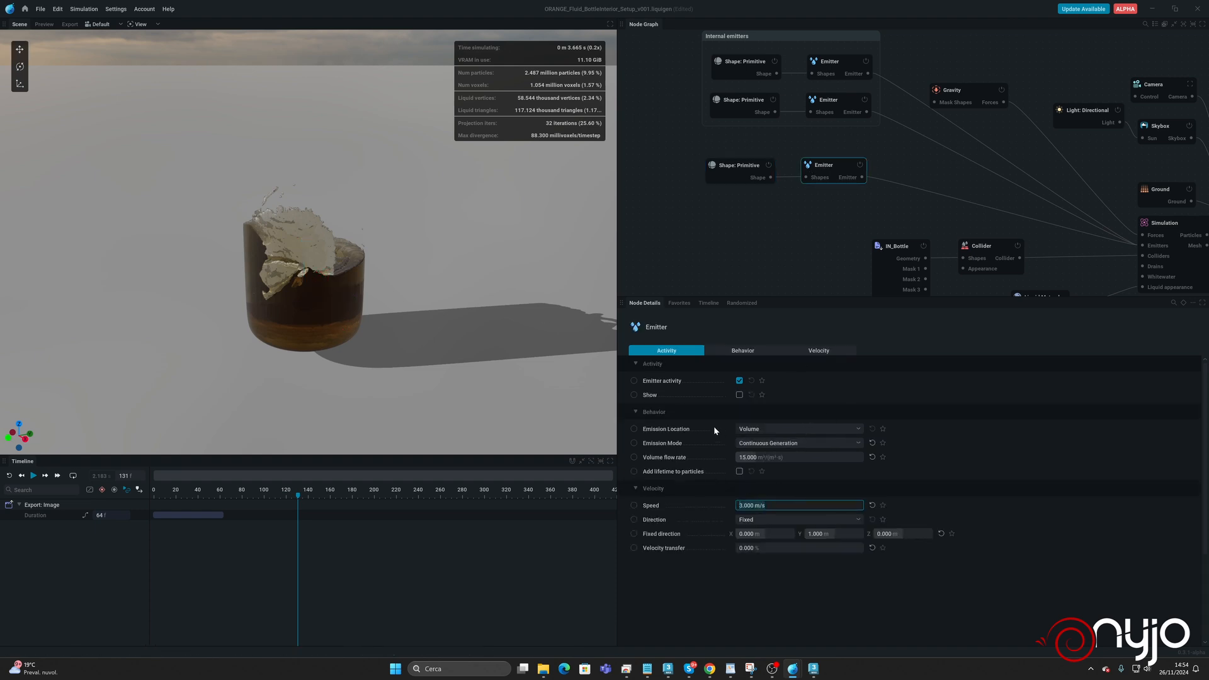
pyautogui.write('0')
pyautogui.press('Return')
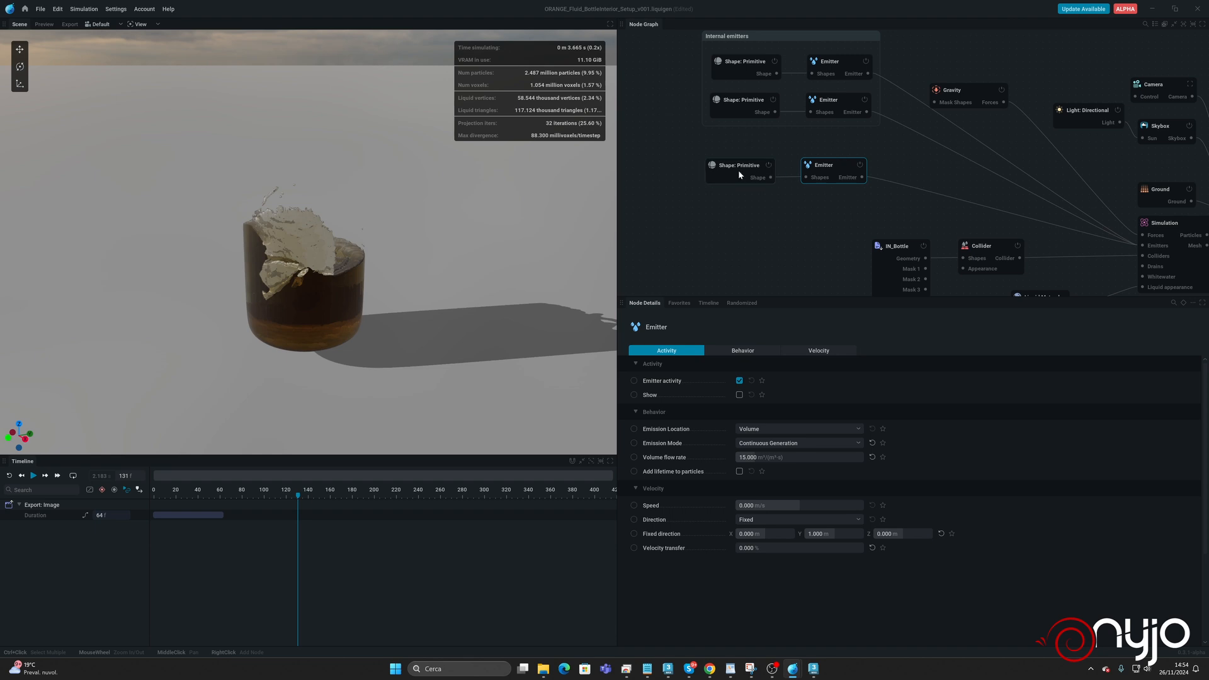
# Rerun the simulation from the start to check the third emitter's flow, pause it, and reset to frame 0.
pyautogui.click(11, 477)
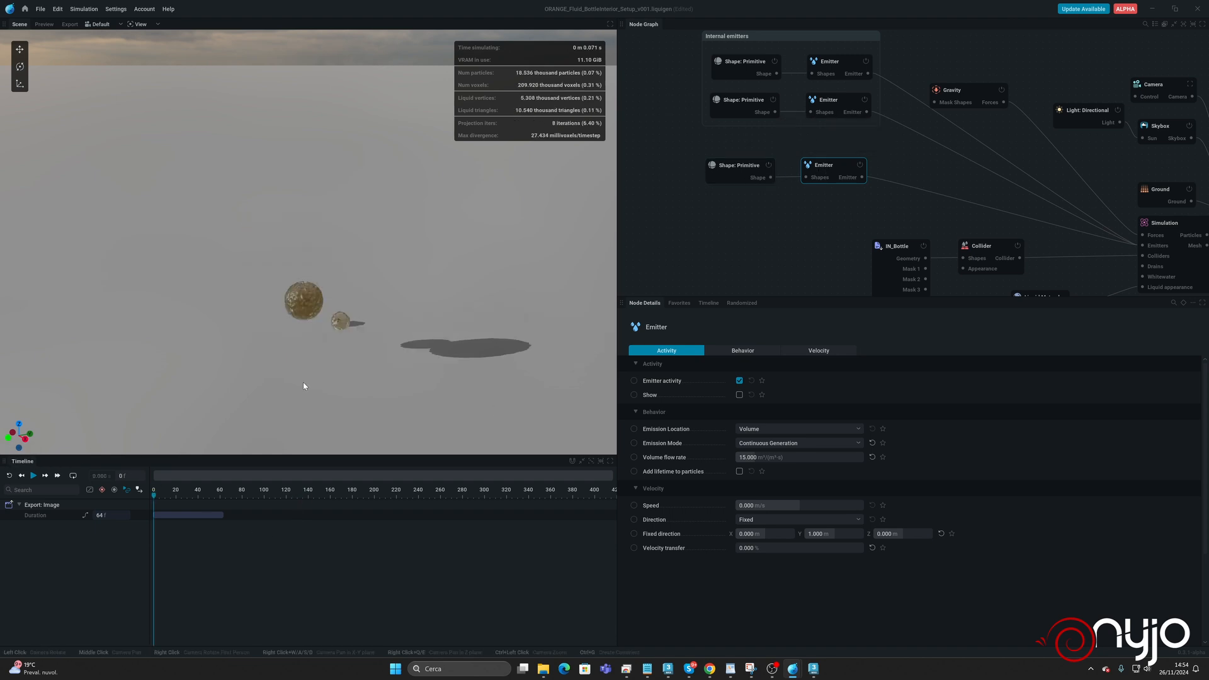
pyautogui.press('space')
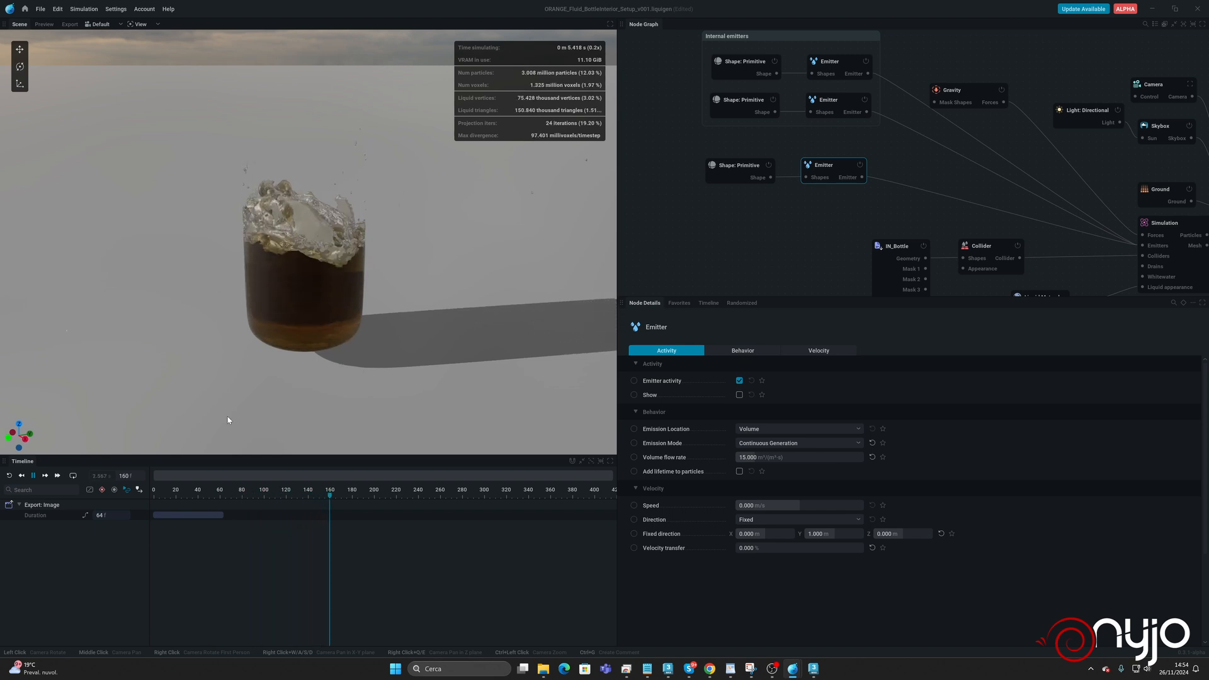
pyautogui.press('space')
pyautogui.click(7, 475)
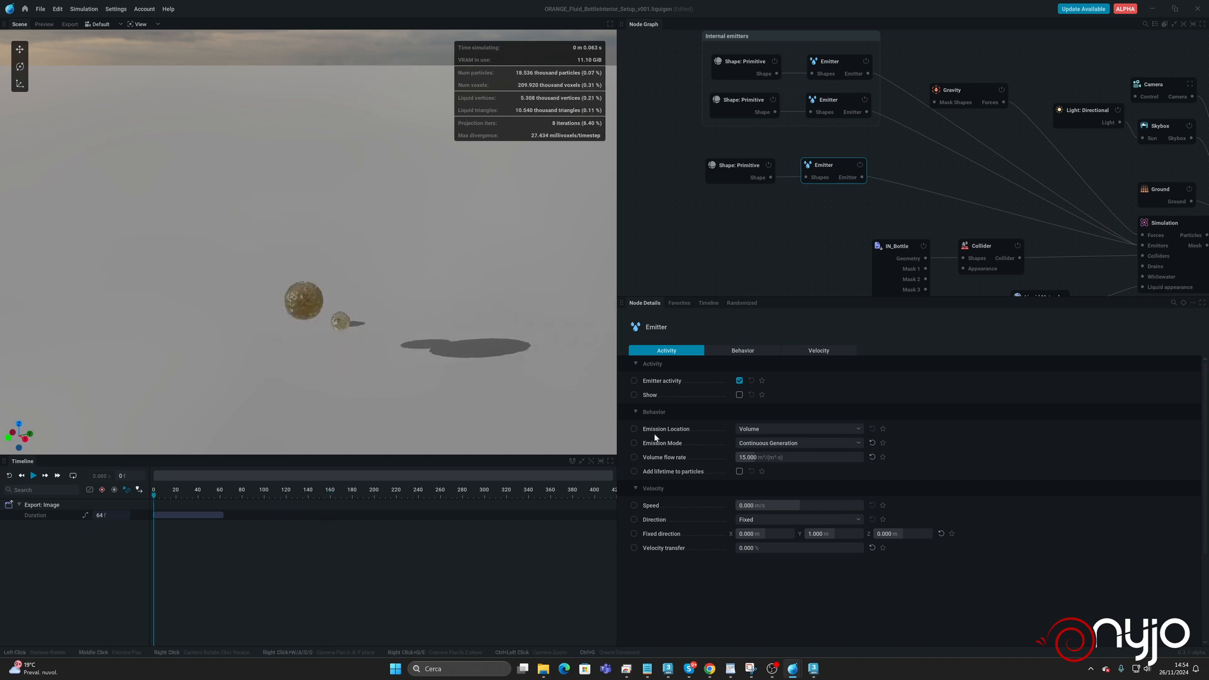
# Keyframe the third emitter's activity off at frame 0 and on at about frame 400.
pyautogui.click(634, 381)
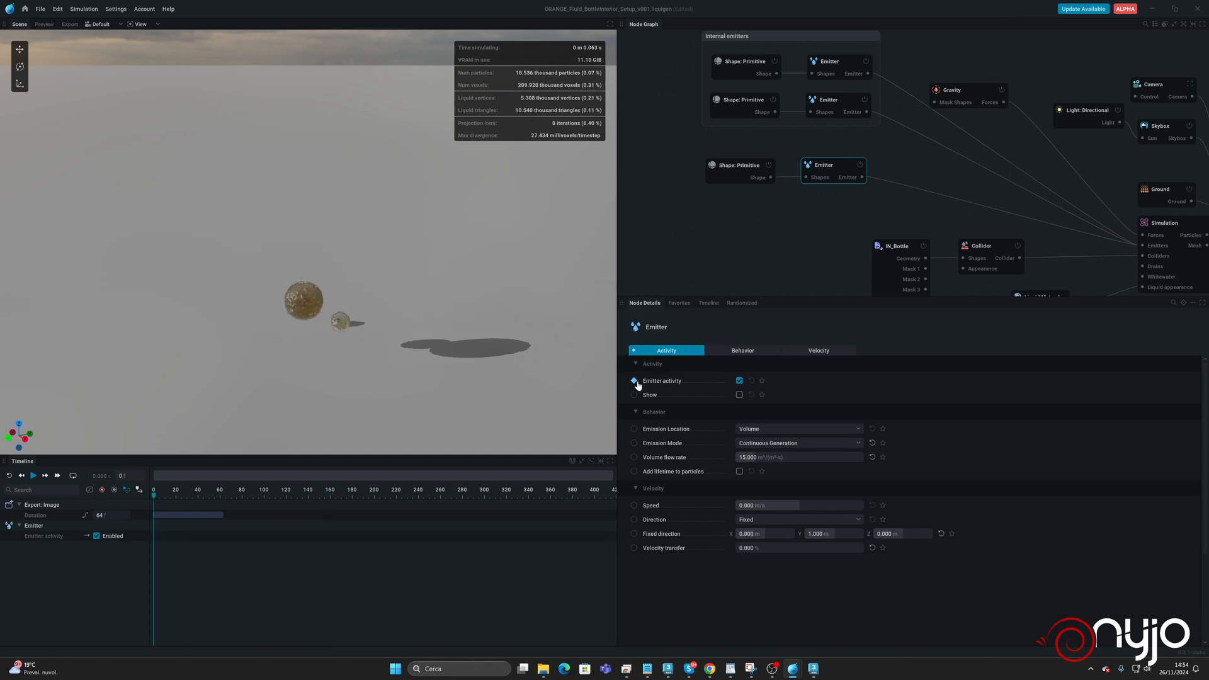
pyautogui.click(739, 381)
pyautogui.moveTo(172, 496); pyautogui.dragTo(463, 501)
pyautogui.click(8, 476)
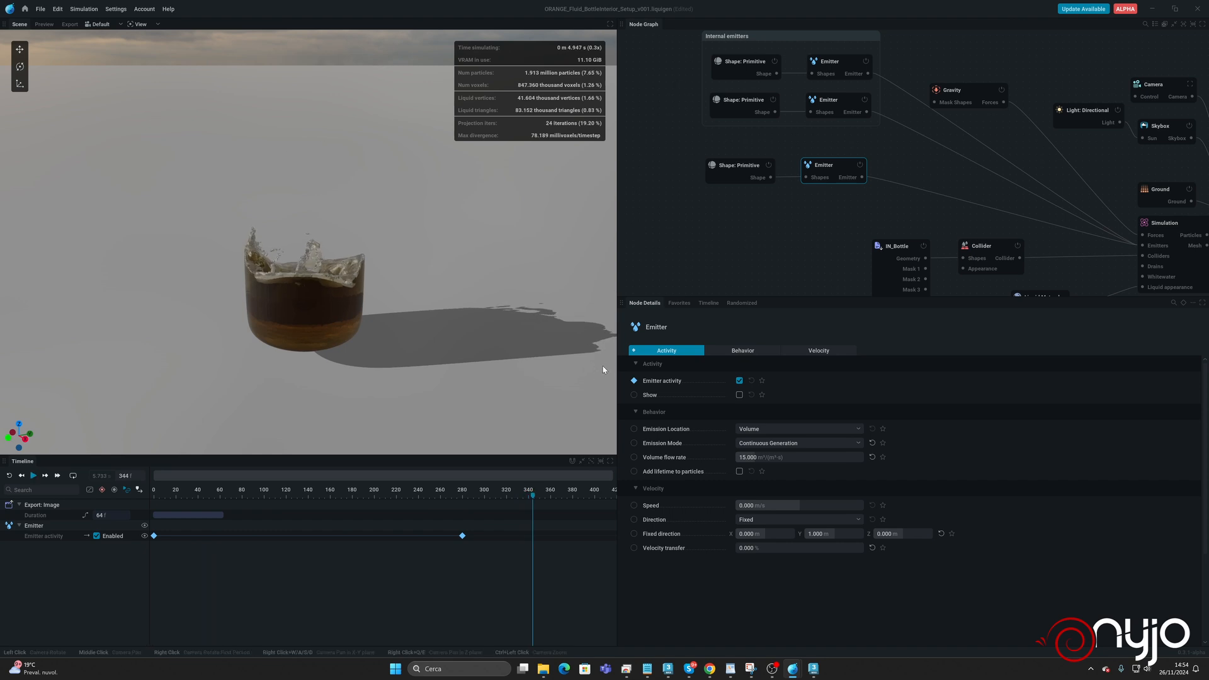
pyautogui.moveTo(462, 536); pyautogui.dragTo(596, 539)
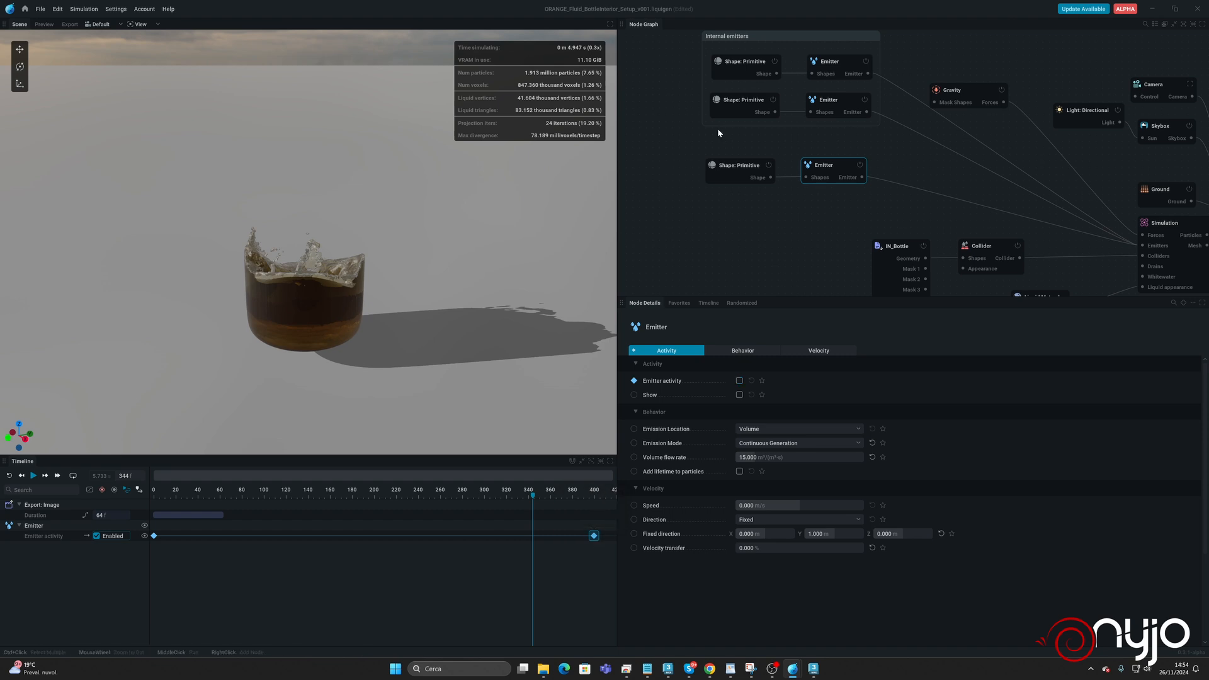
# Set the third sphere's radius to 0.7 m and rerun the simulation from the start.
pyautogui.click(737, 166)
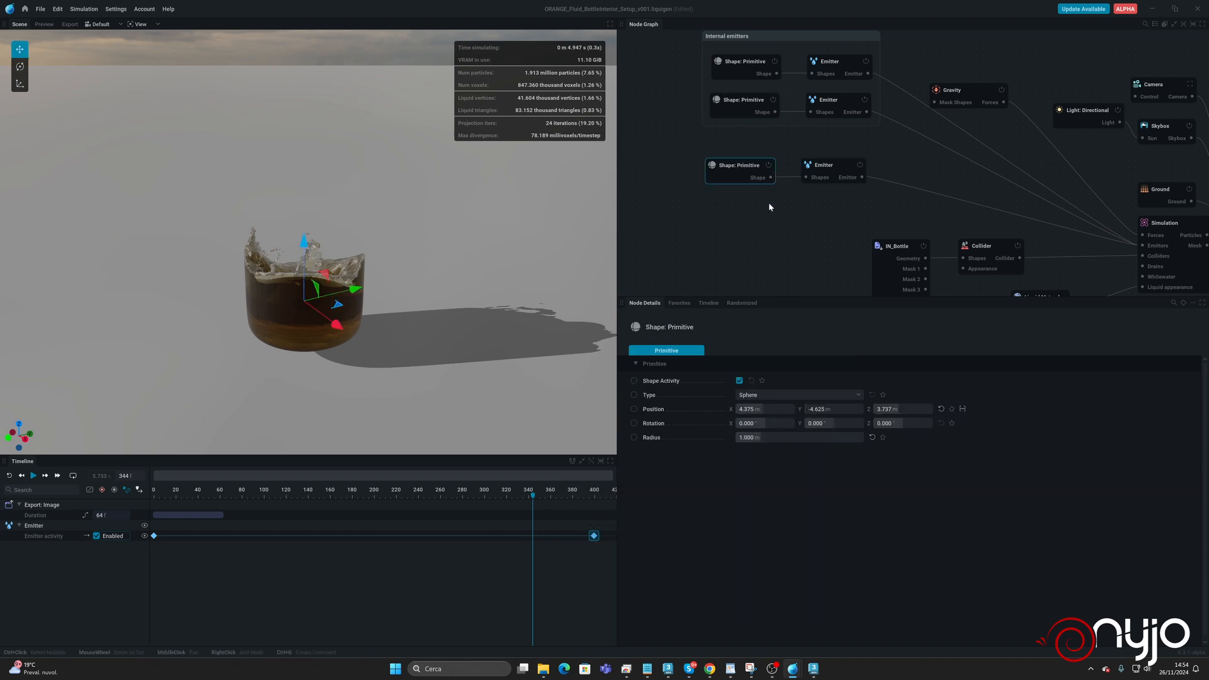
pyautogui.click(779, 440)
pyautogui.write('0.7')
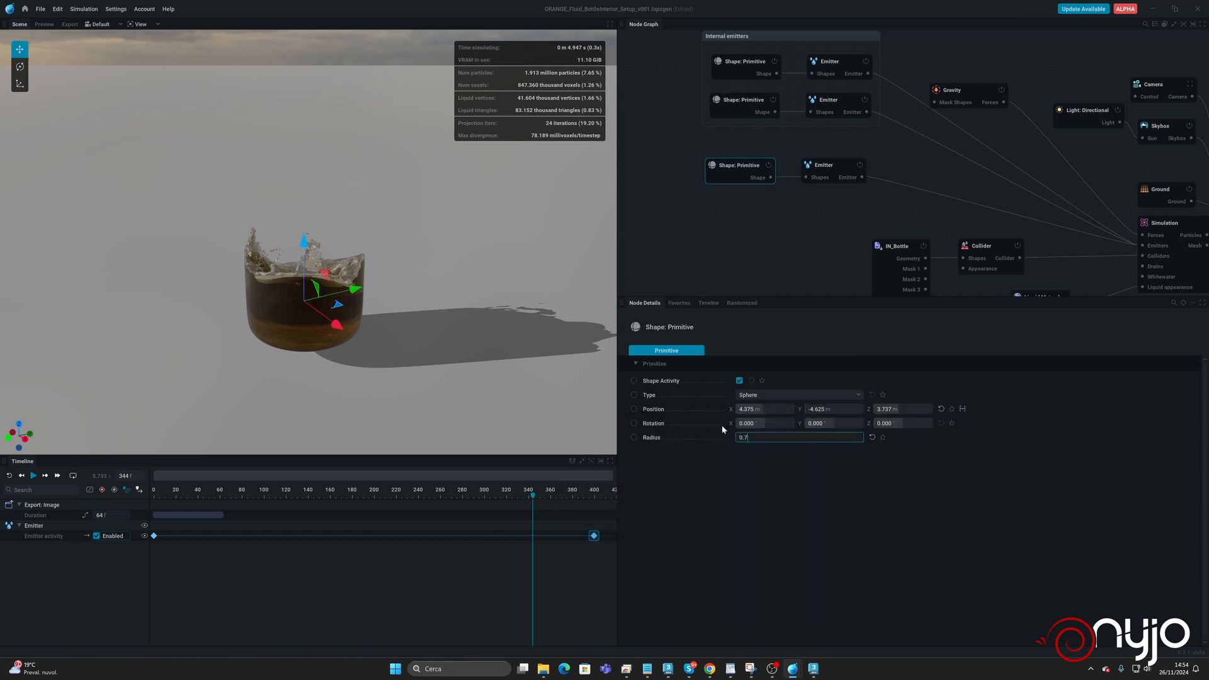
pyautogui.press('Return')
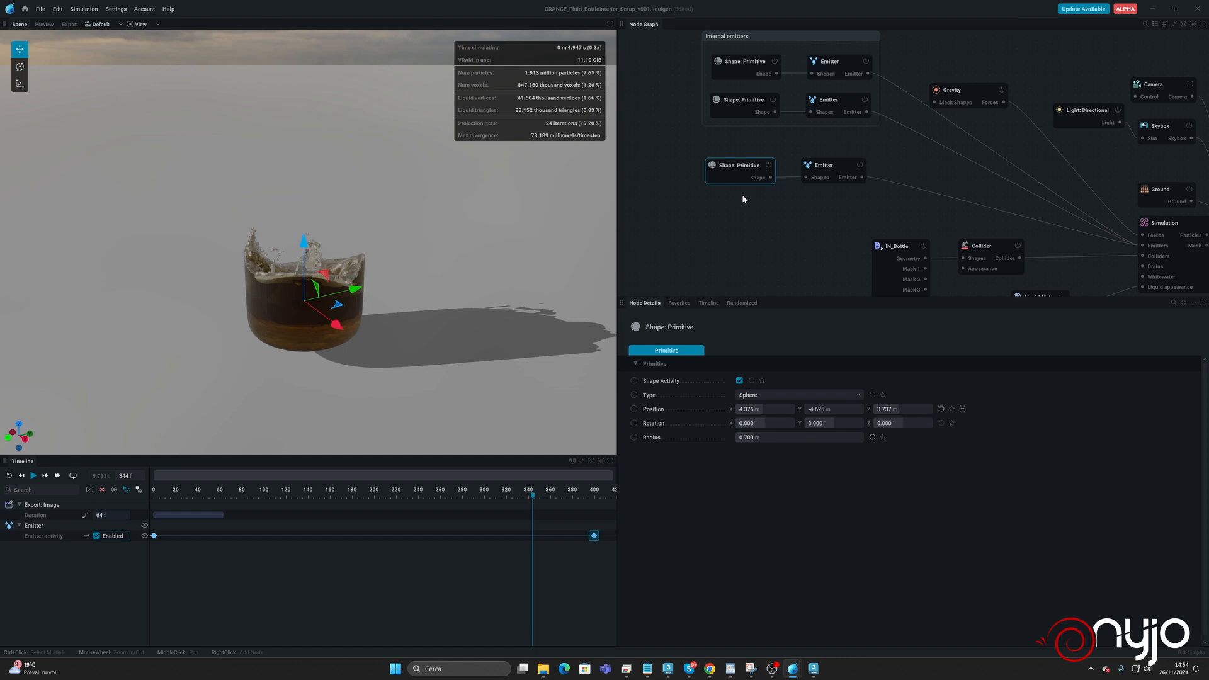
pyautogui.press('r')
pyautogui.press('space')
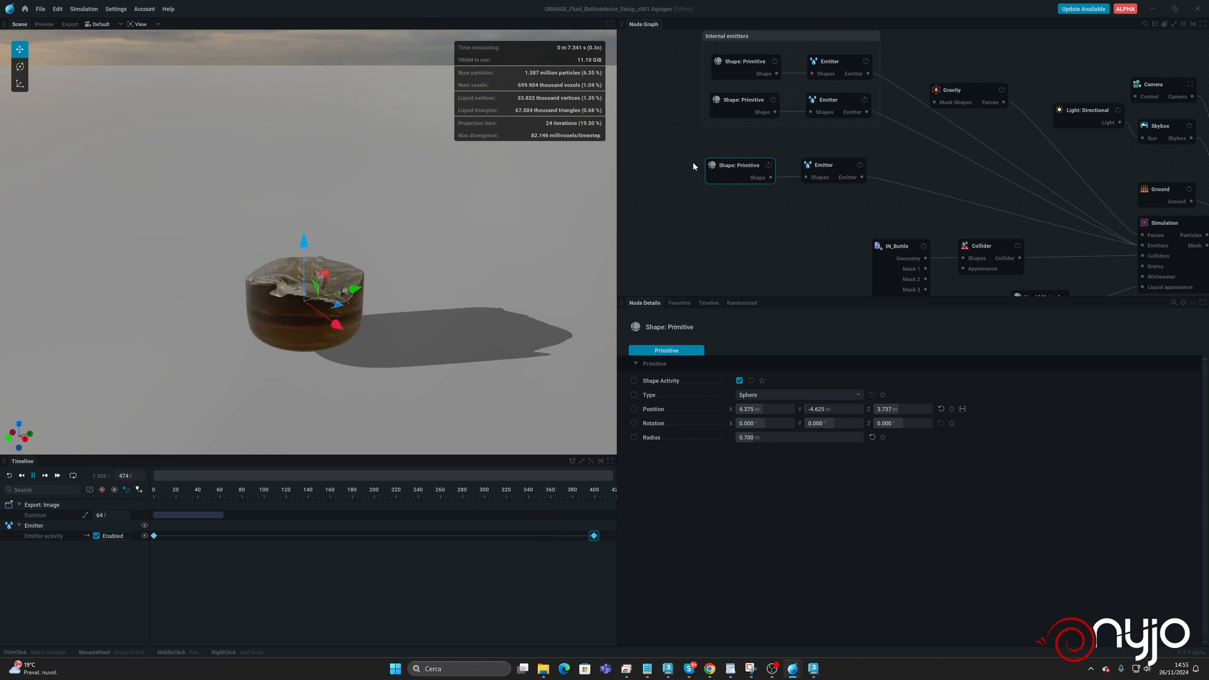
# Lower the third sphere to about Z 3.1 m and run the simulation to check the filling, then pause it.
pyautogui.moveTo(305, 260); pyautogui.dragTo(307, 270)
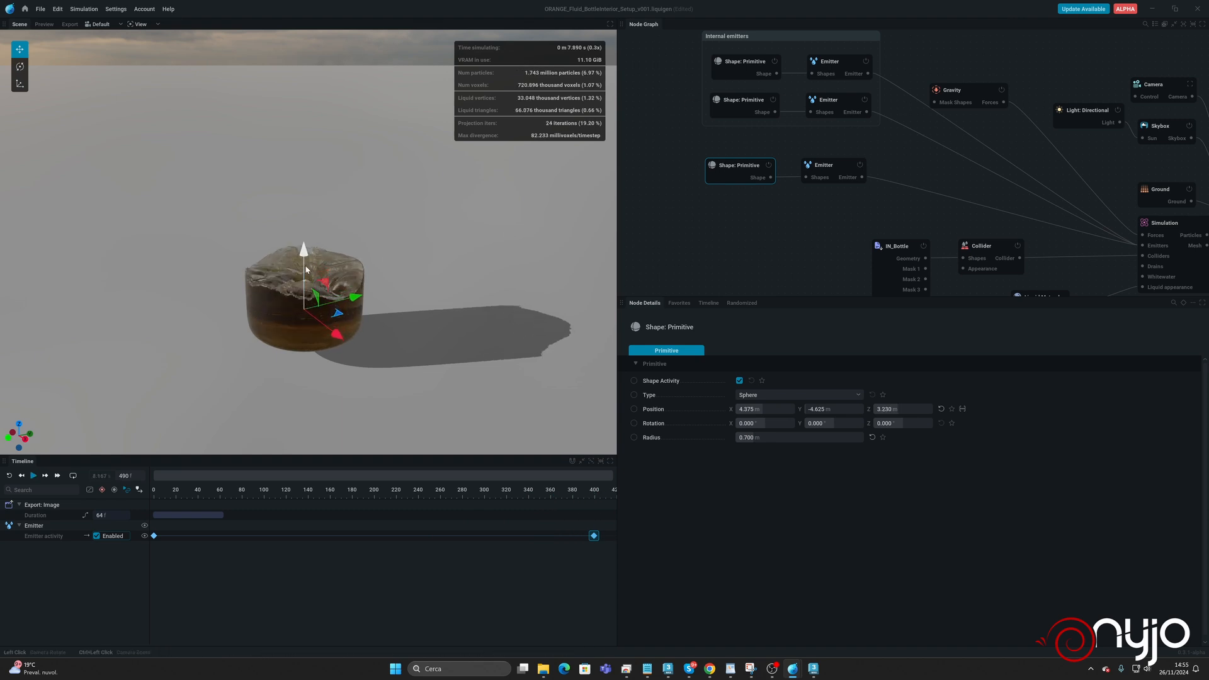
pyautogui.press('space')
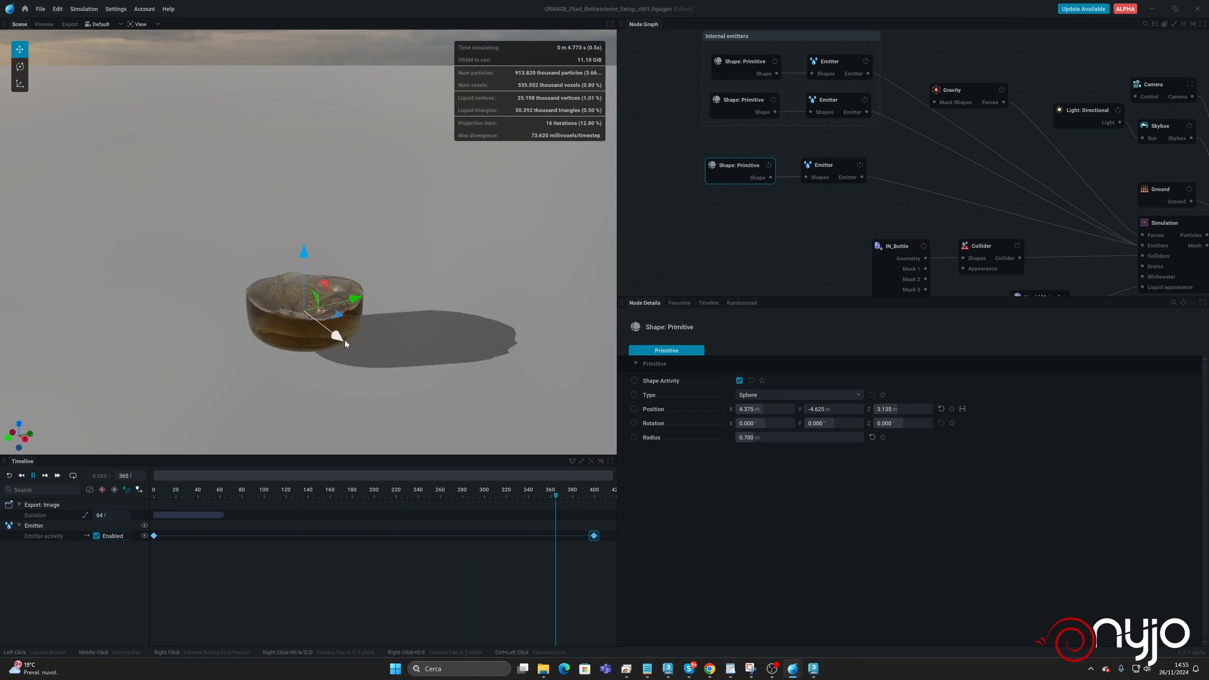
pyautogui.press('space')
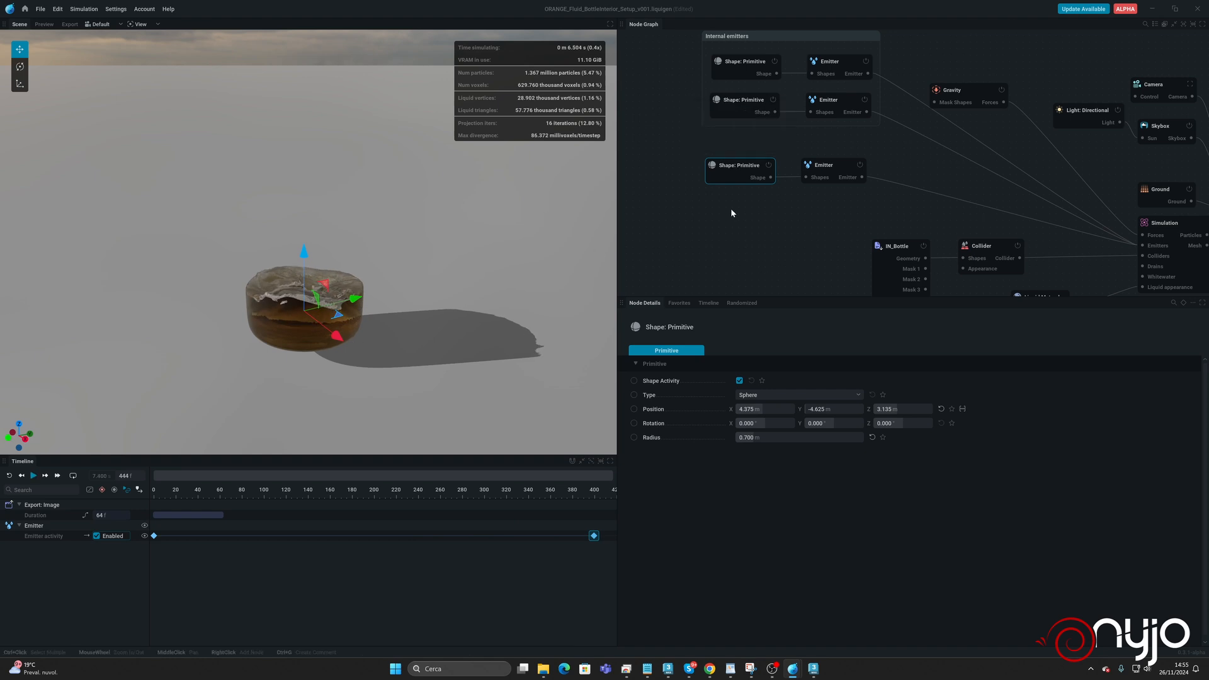
# Set the third sphere's radius to 0.4 m.
pyautogui.click(768, 439)
pyautogui.write('0.4')
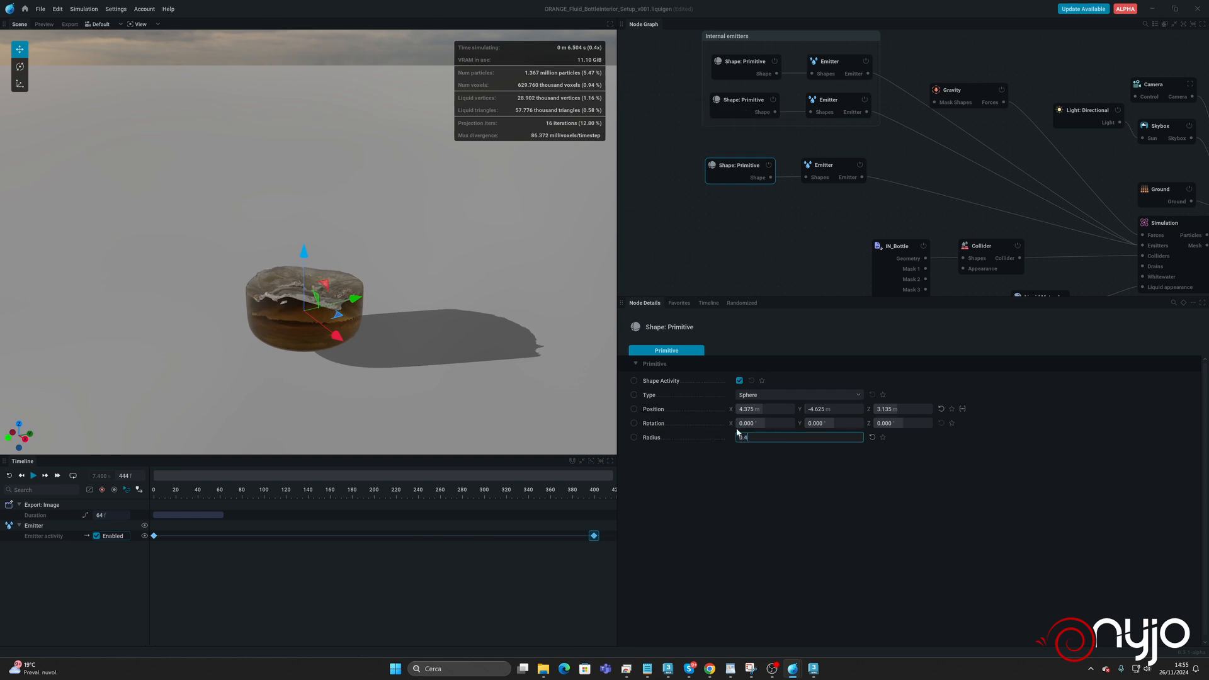
pyautogui.press('Return')
# Set the third emitter's volume flow rate to 25, rerun the simulation past frame 400, and pause it.
pyautogui.click(833, 165)
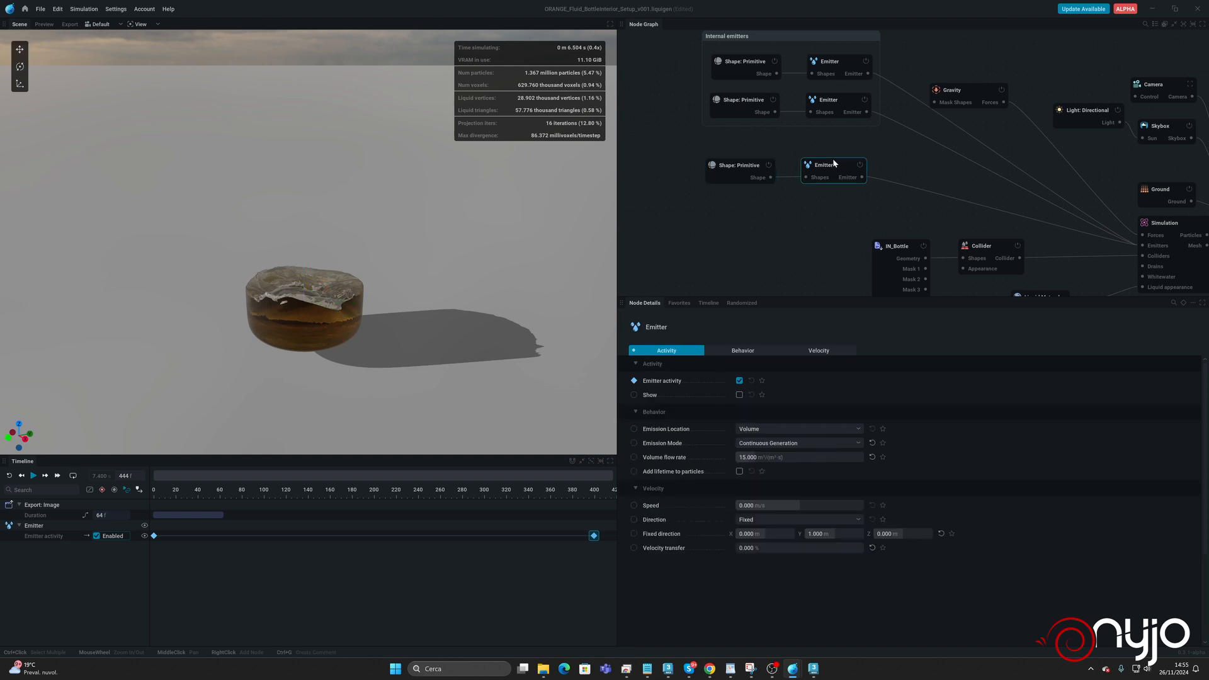
pyautogui.click(769, 456)
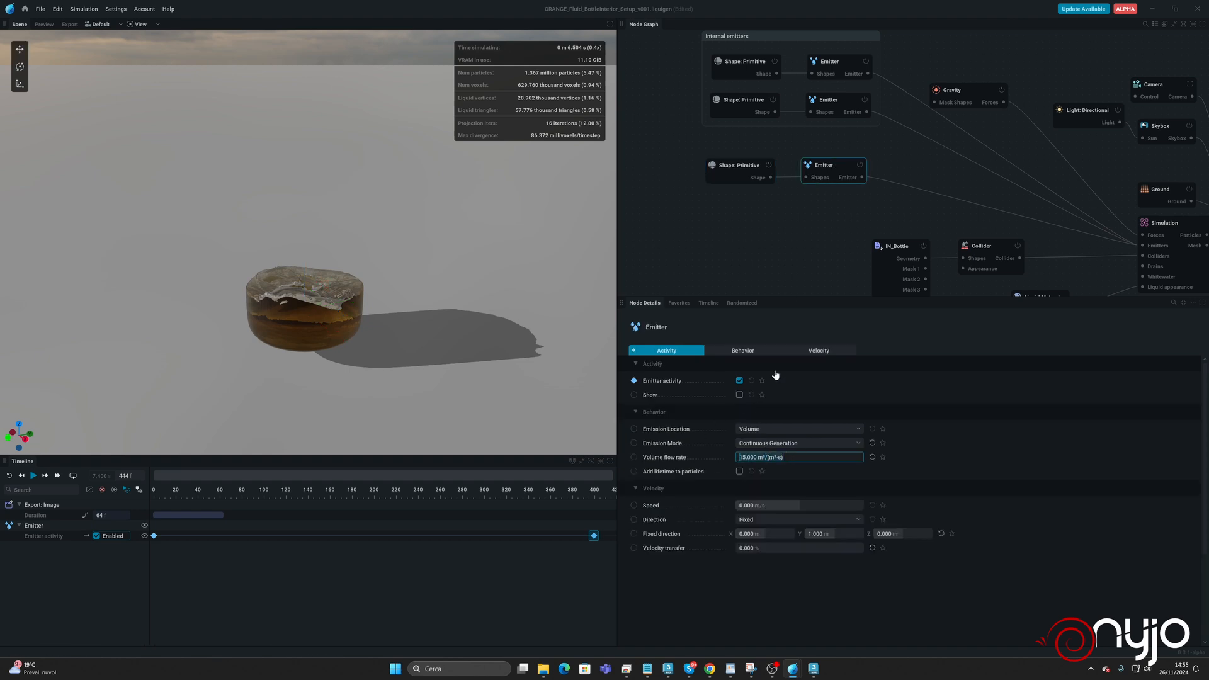
pyautogui.write('25')
pyautogui.press('Return')
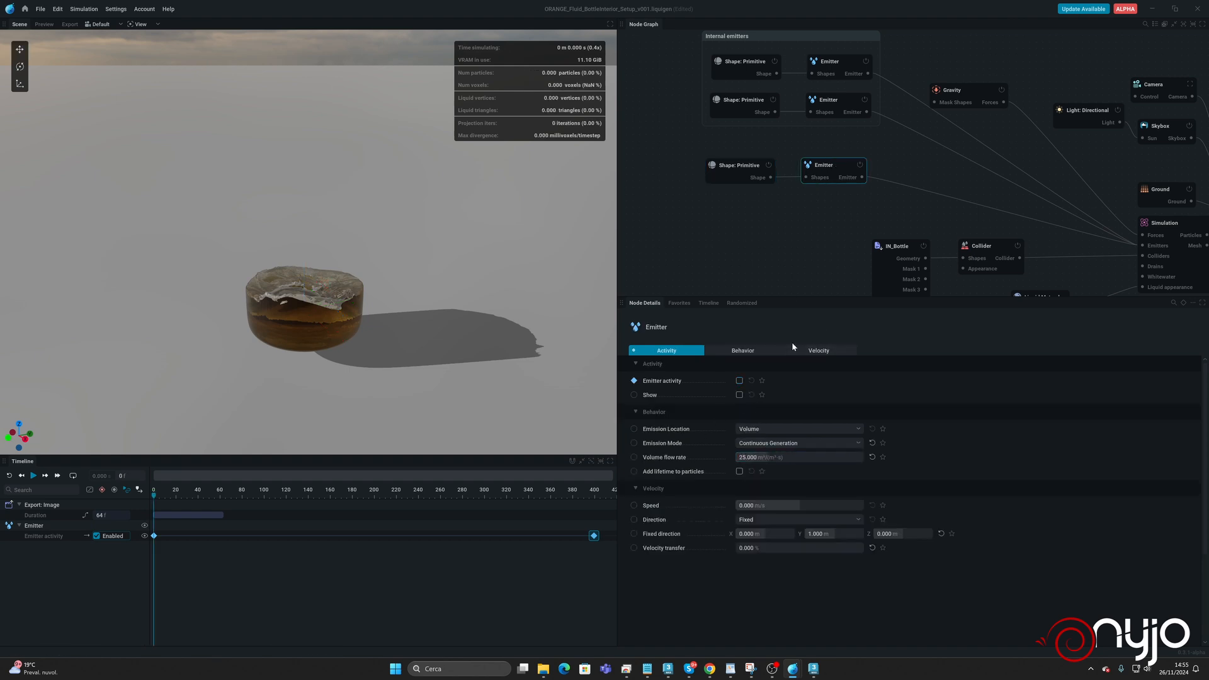
pyautogui.press('space')
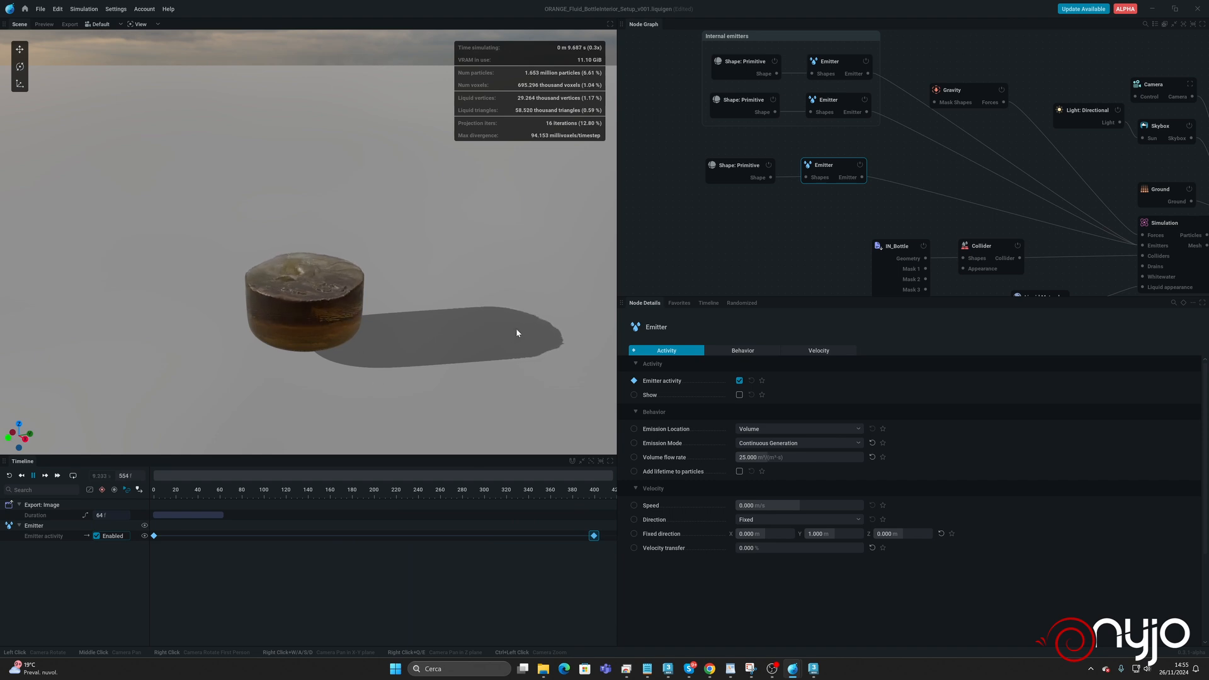
pyautogui.press('space')
# Lower the third sphere to about Z 2.9 m and set its emitter's volume flow rate to 35.
pyautogui.click(747, 166)
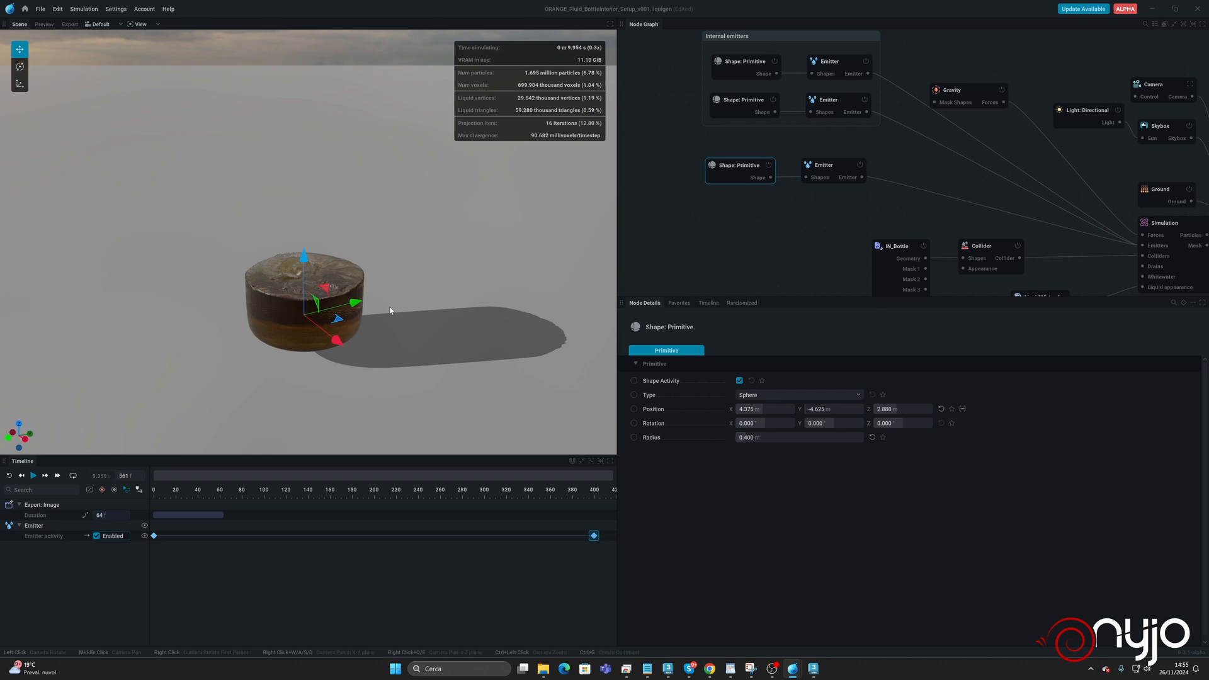
pyautogui.click(823, 167)
pyautogui.click(765, 457)
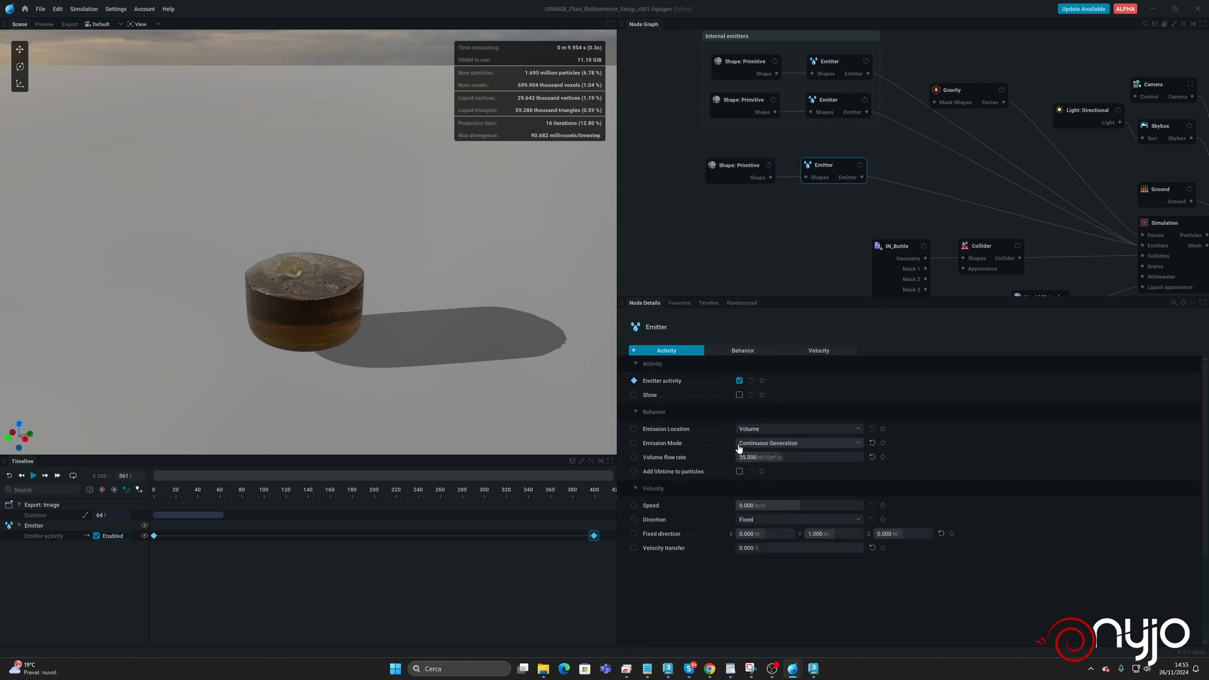
# Rerun the simulation from the start, inspect the filling liquid's surface from a higher angle, and pause it.
pyautogui.press('r')
pyautogui.press('space')
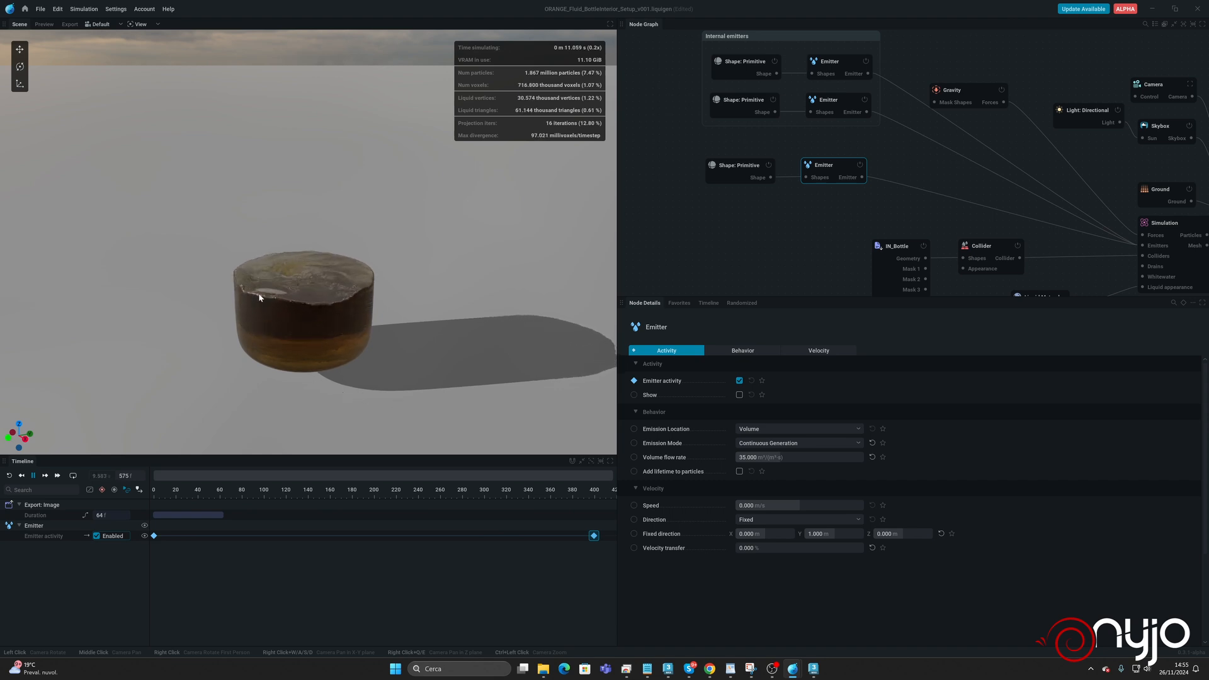
pyautogui.moveTo(357, 267); pyautogui.dragTo(358, 255)
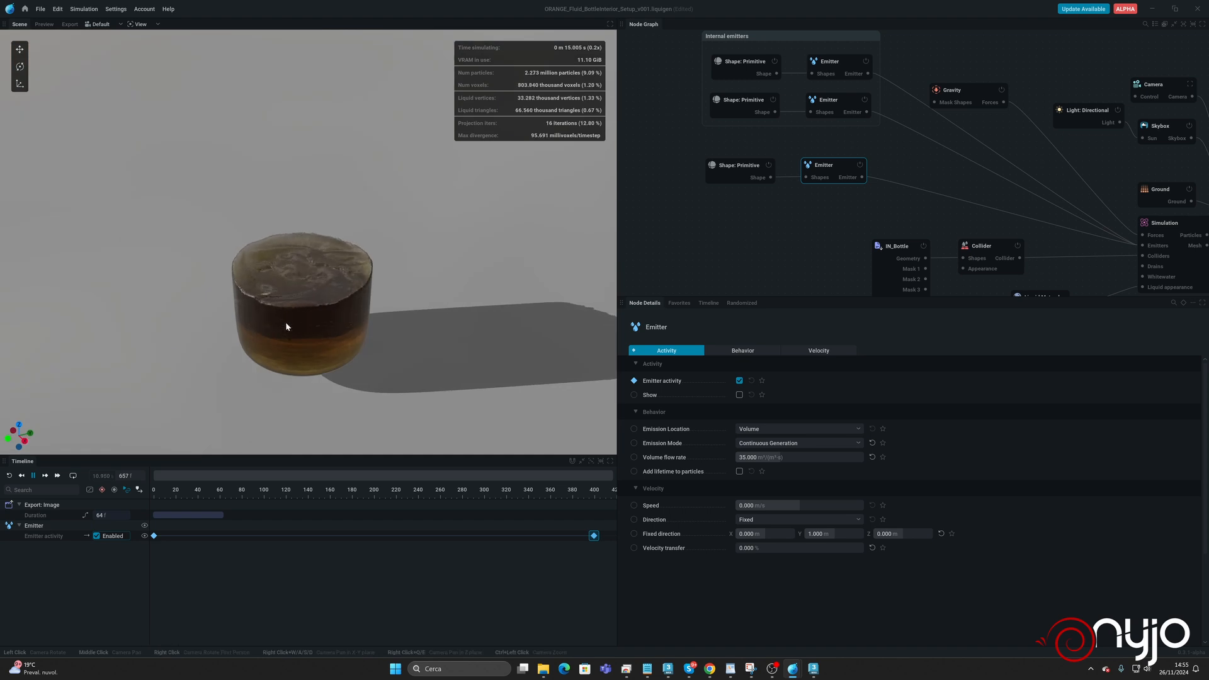
pyautogui.press('space')
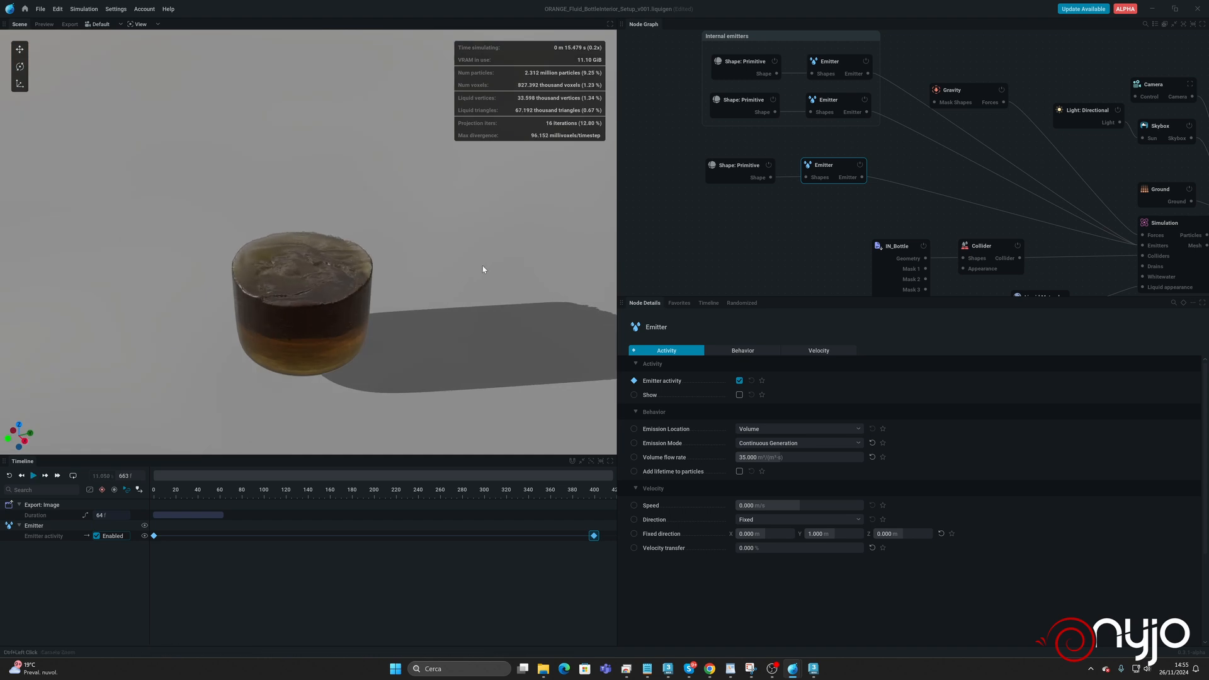
# Group the third sphere and emitter in a comment titled "Internal emission support" and align it under the Internal emitters group.
pyautogui.moveTo(700, 137); pyautogui.dragTo(909, 204)
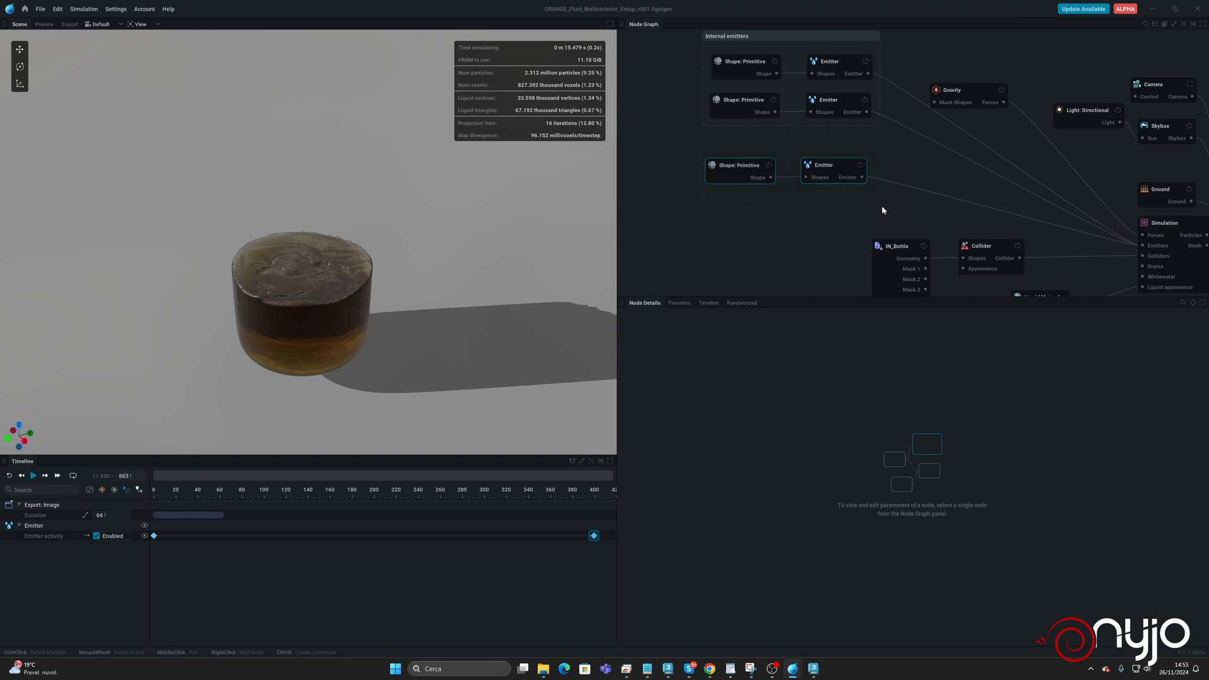
pyautogui.rightClick(813, 161)
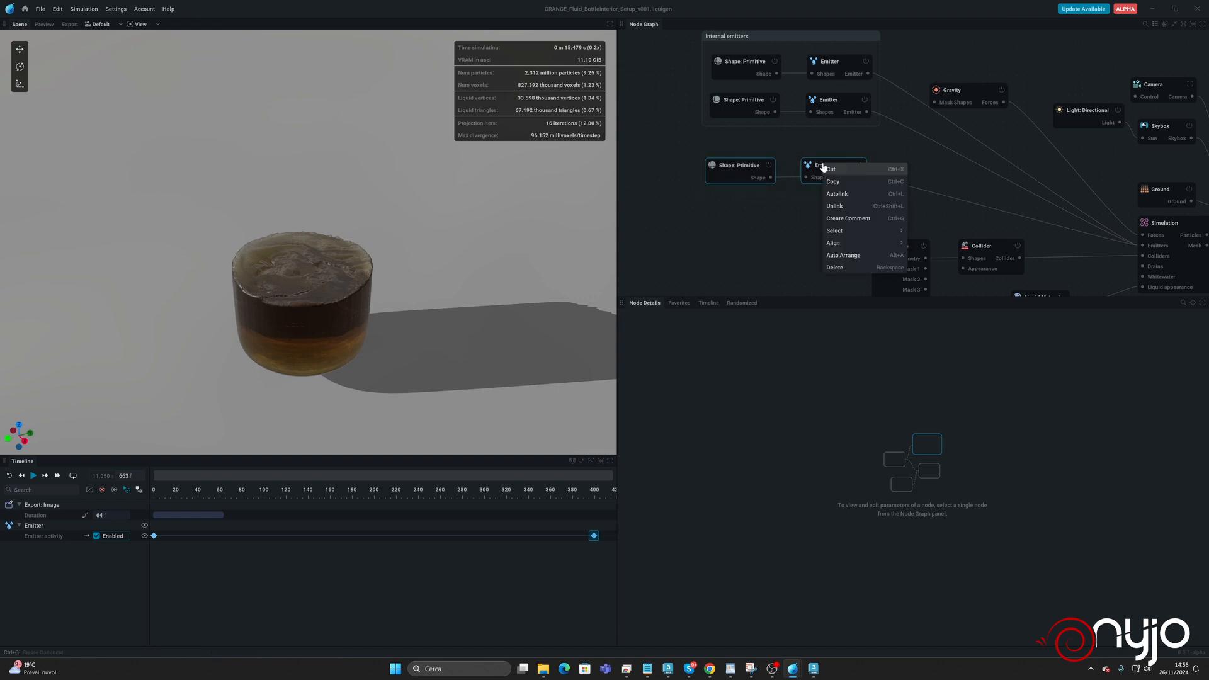
pyautogui.click(847, 217)
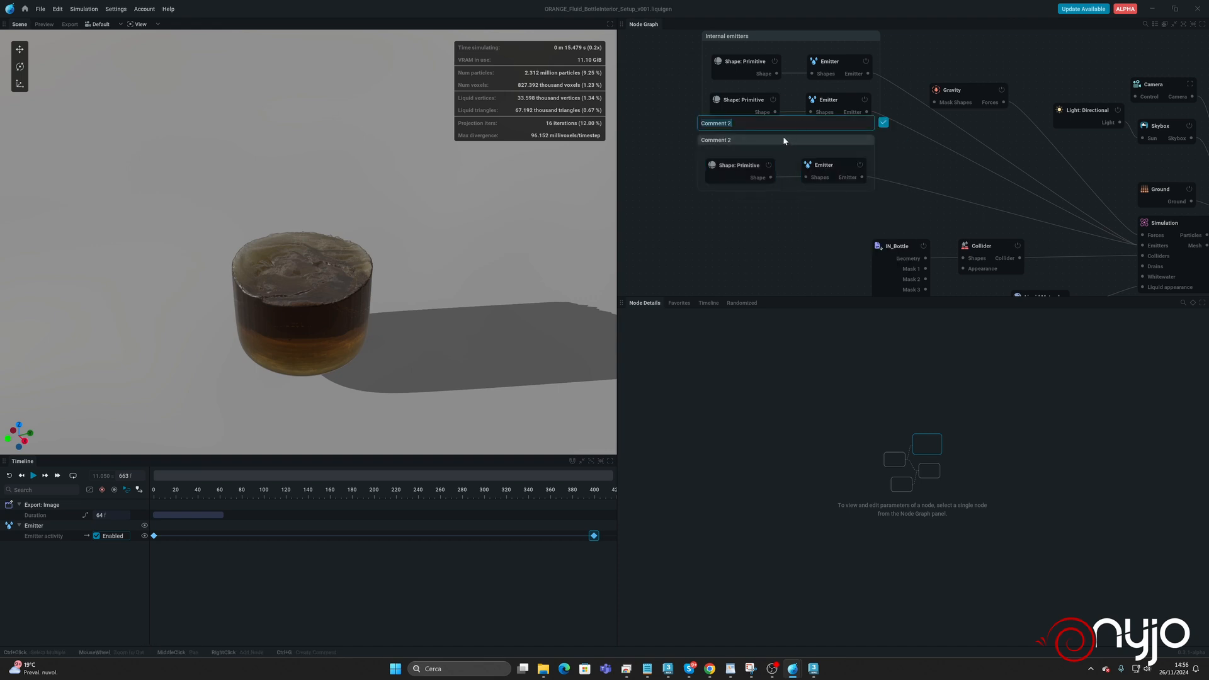
pyautogui.press('BackSpace')
pyautogui.write('Internal emission support')
pyautogui.press('Return')
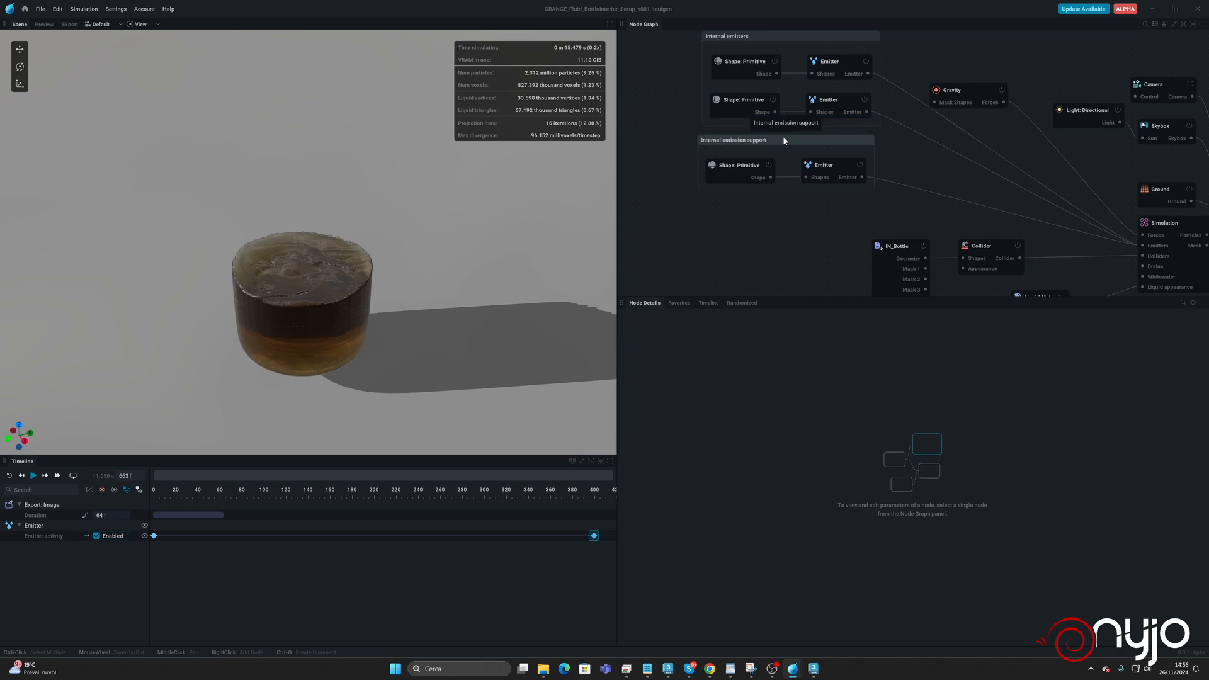
pyautogui.moveTo(795, 146); pyautogui.dragTo(806, 146)
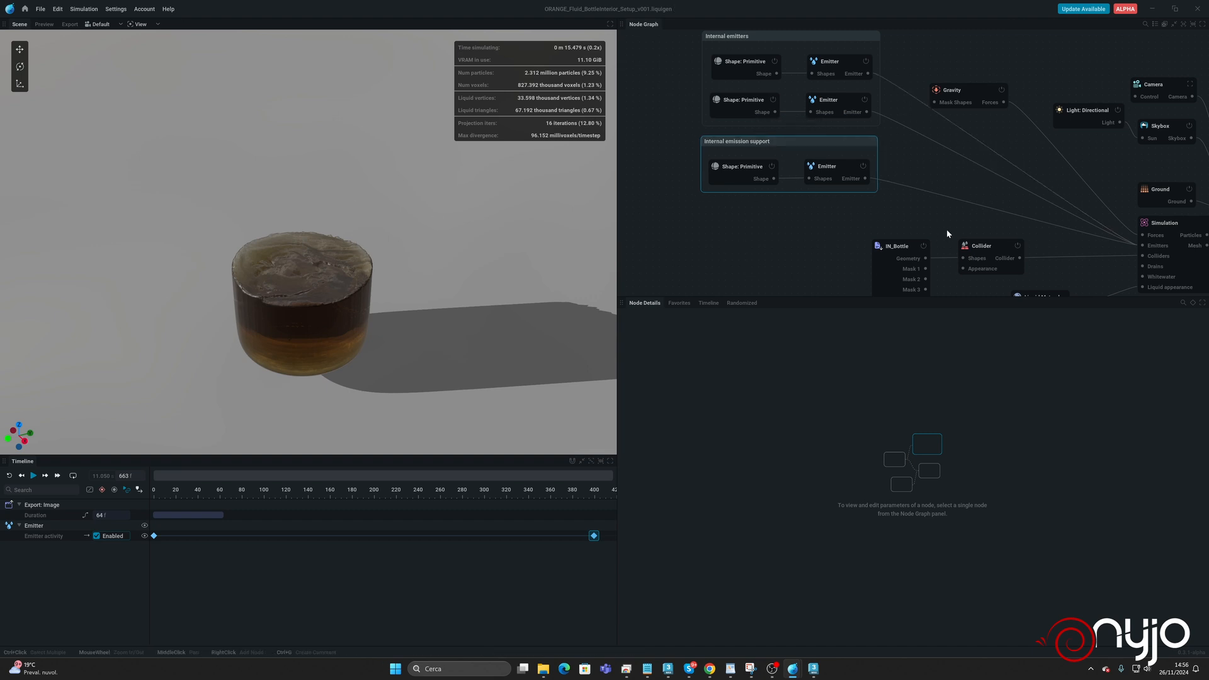
# Move the IN_Bottle, Collider and liquid material nodes lower in the node graph to free space beneath the emitter groups.
pyautogui.moveTo(899, 226); pyautogui.dragTo(864, 166, button='middle')
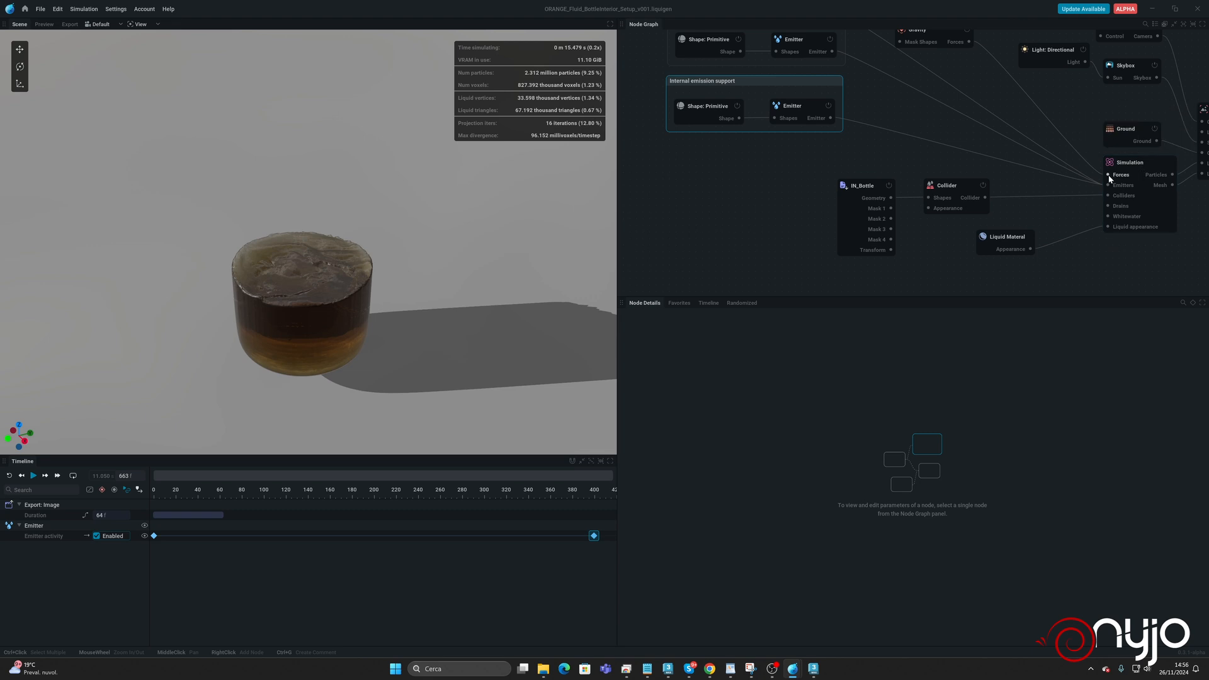
pyautogui.moveTo(957, 115); pyautogui.dragTo(916, 115, button='middle')
pyautogui.moveTo(777, 162); pyautogui.dragTo(972, 280)
pyautogui.moveTo(918, 188); pyautogui.dragTo(899, 275)
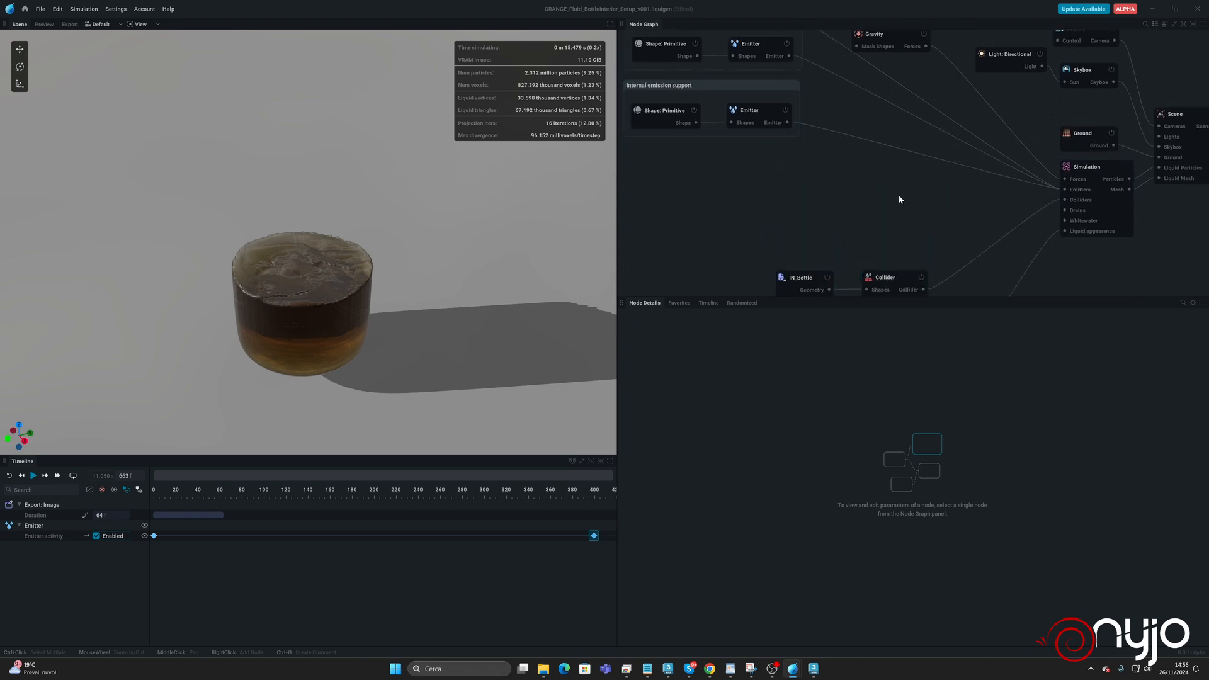
pyautogui.moveTo(899, 199)
pyautogui.mouseDown(button='middle')
pyautogui.moveTo(897, 260)
pyautogui.moveTo(909, 216)
pyautogui.mouseUp(button='middle')
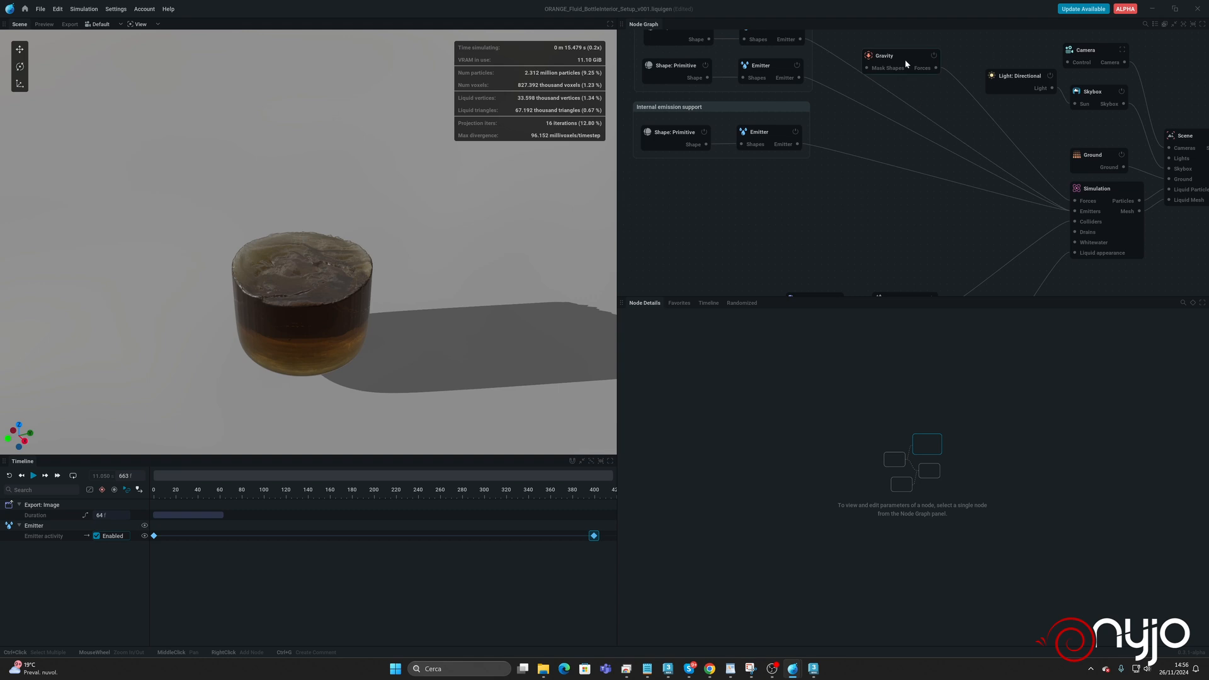
# Move the Gravity node beneath the Internal emission support group in the node graph.
pyautogui.moveTo(905, 59); pyautogui.dragTo(838, 187)
pyautogui.moveTo(928, 220); pyautogui.dragTo(937, 209, button='middle')
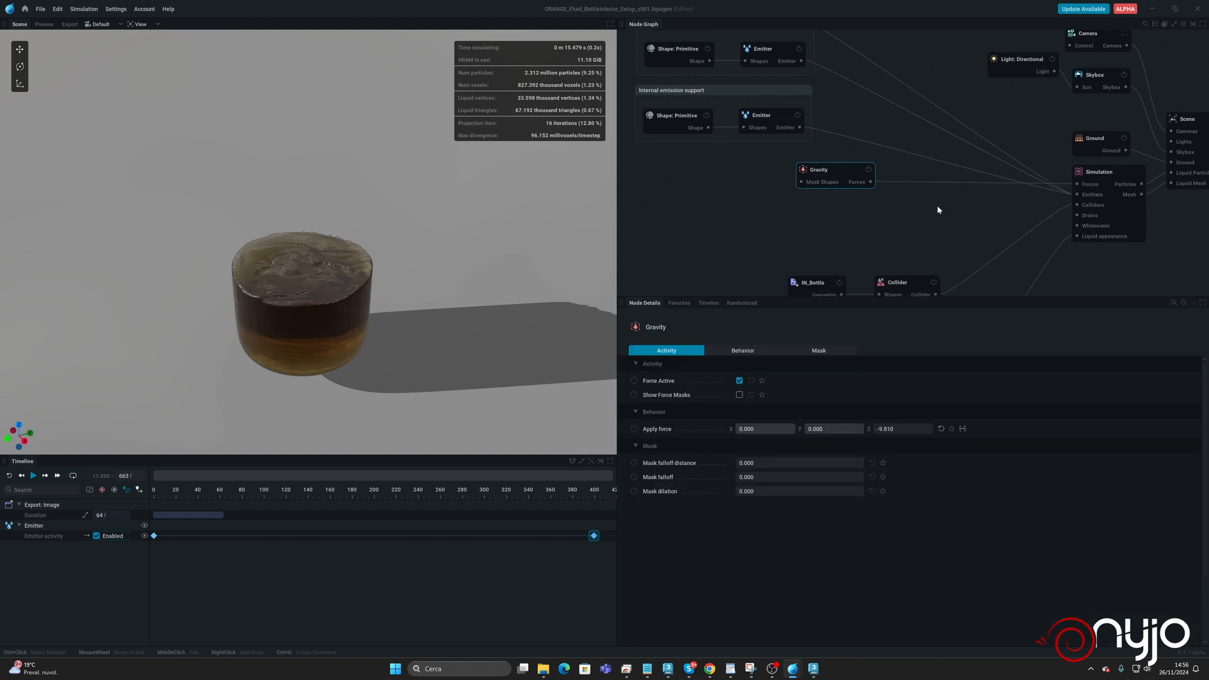
# Add a Toroidal force to the simulation's forces and center it on the bottle at about X 2.8, Y -3.7, Z 0.64 m.
pyautogui.moveTo(1077, 184); pyautogui.dragTo(906, 241)
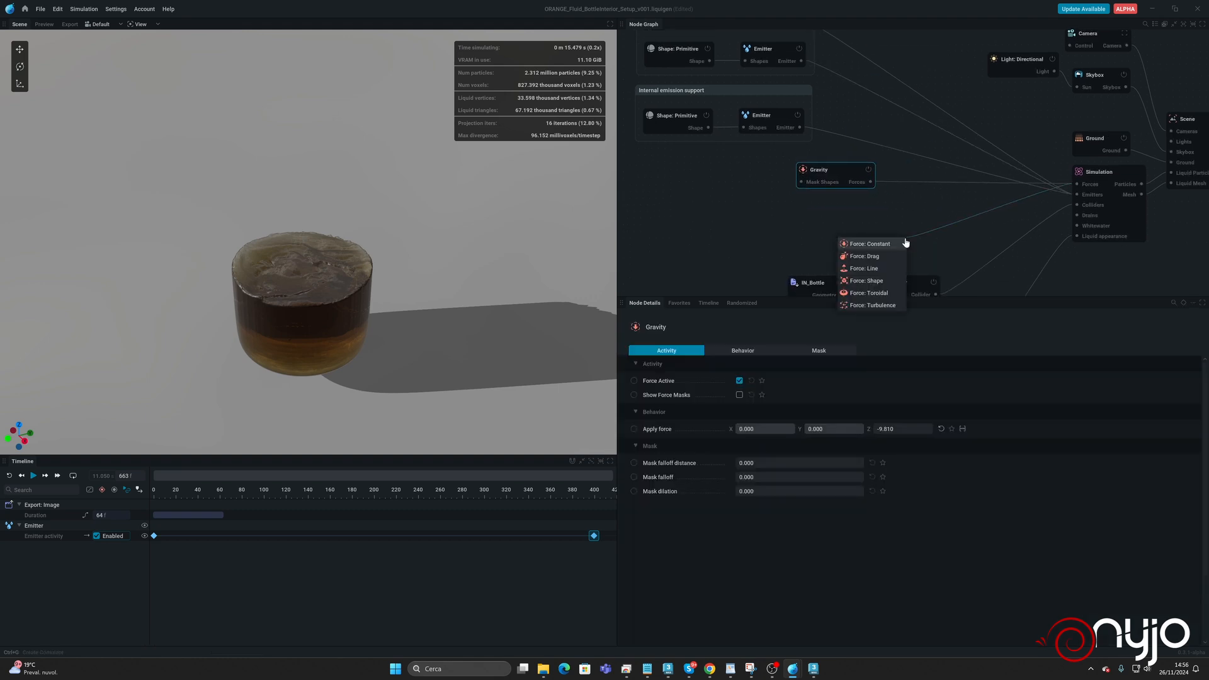
pyautogui.click(874, 294)
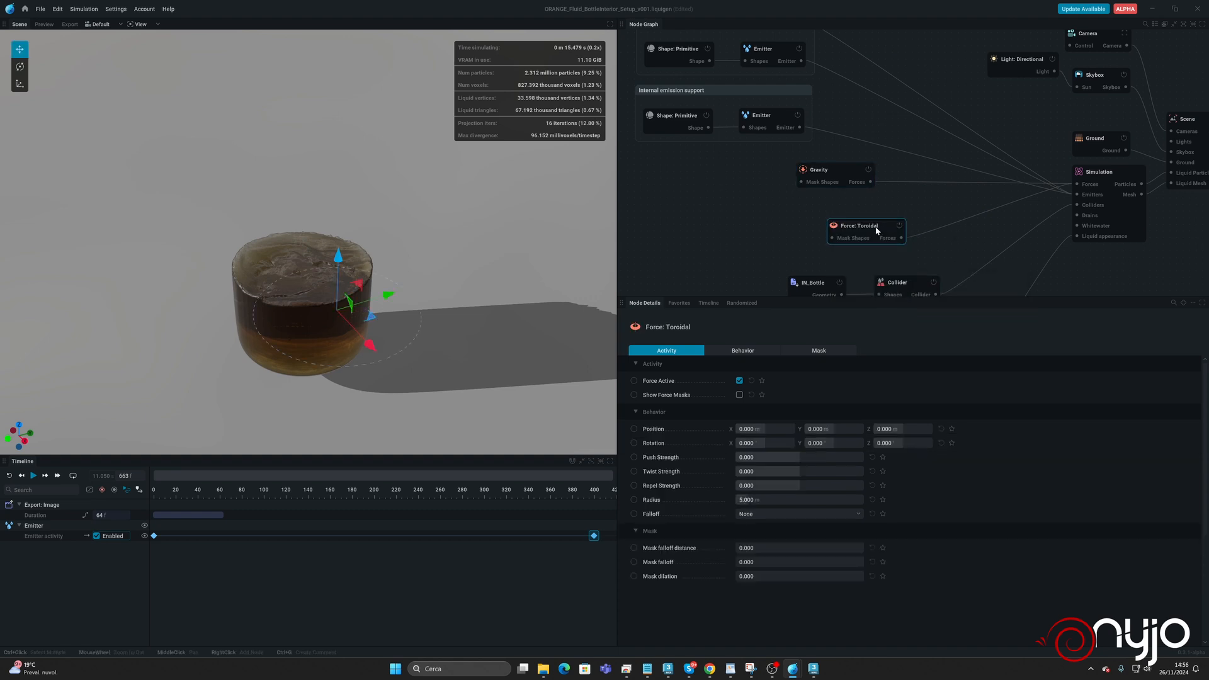
pyautogui.moveTo(877, 231); pyautogui.dragTo(722, 220)
pyautogui.moveTo(409, 279); pyautogui.dragTo(340, 360)
pyautogui.moveTo(289, 311); pyautogui.dragTo(327, 381)
pyautogui.moveTo(374, 301); pyautogui.dragTo(378, 301)
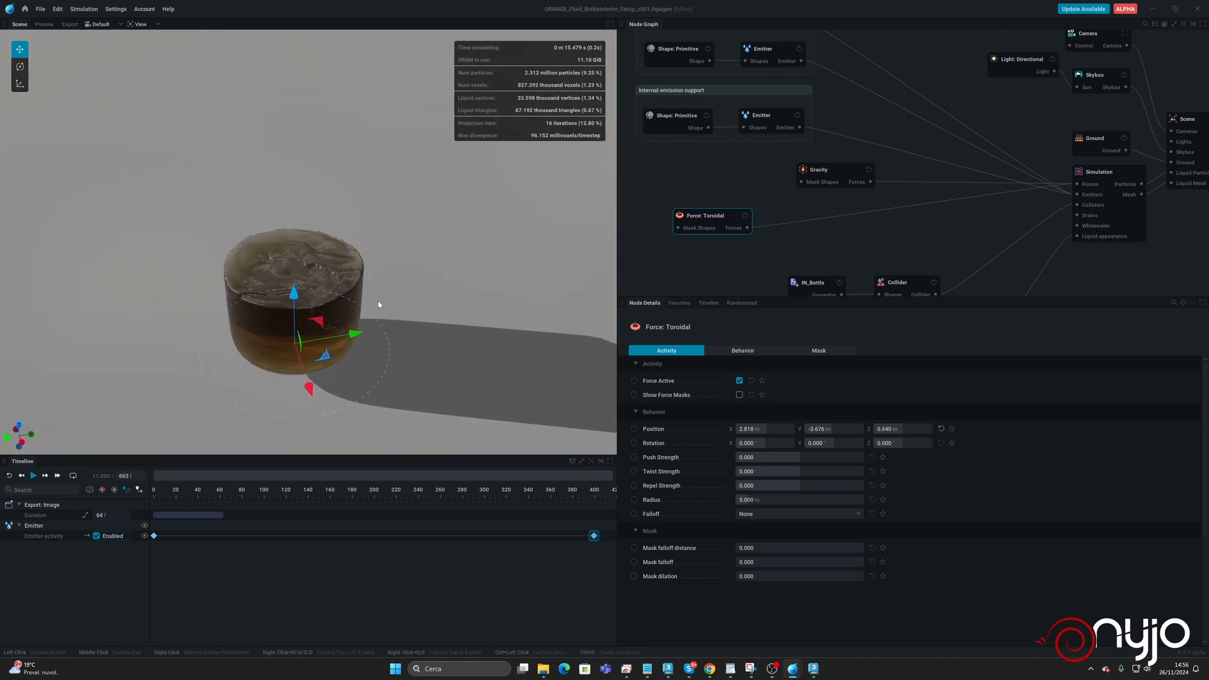
# Run the simulation while testing the Toroidal force's twist strength at positive and negative values, ending at 1, and inspect the liquid from above.
pyautogui.press('space')
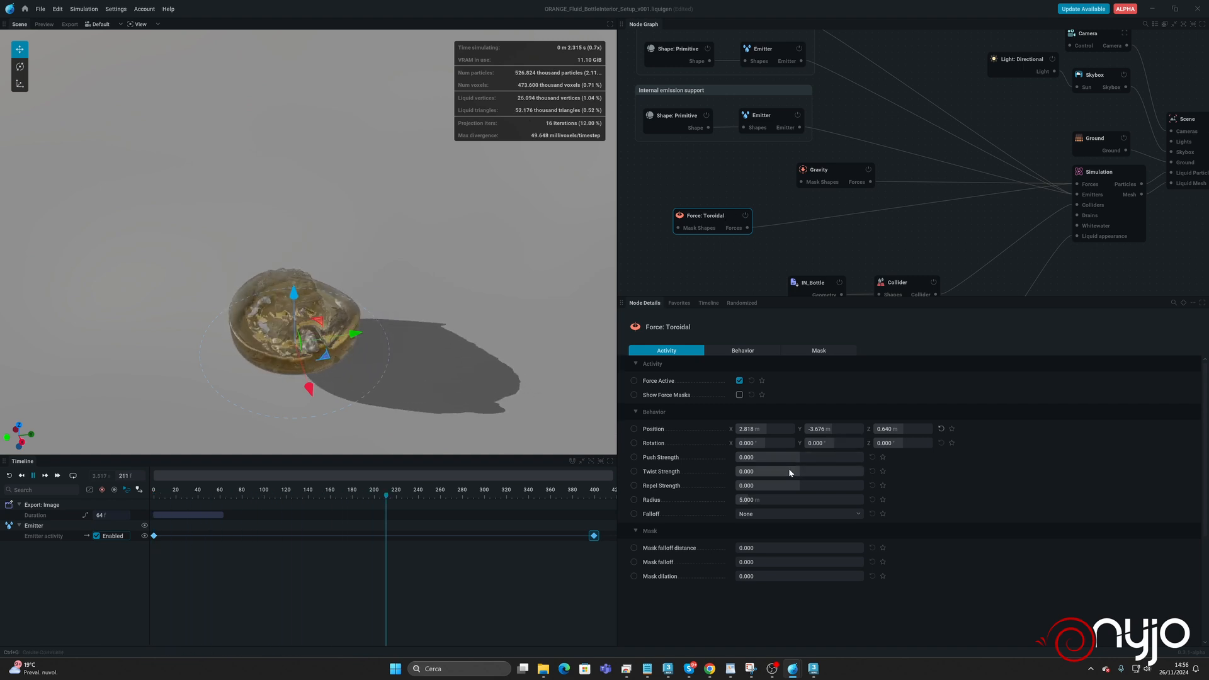
pyautogui.moveTo(790, 472); pyautogui.dragTo(825, 473)
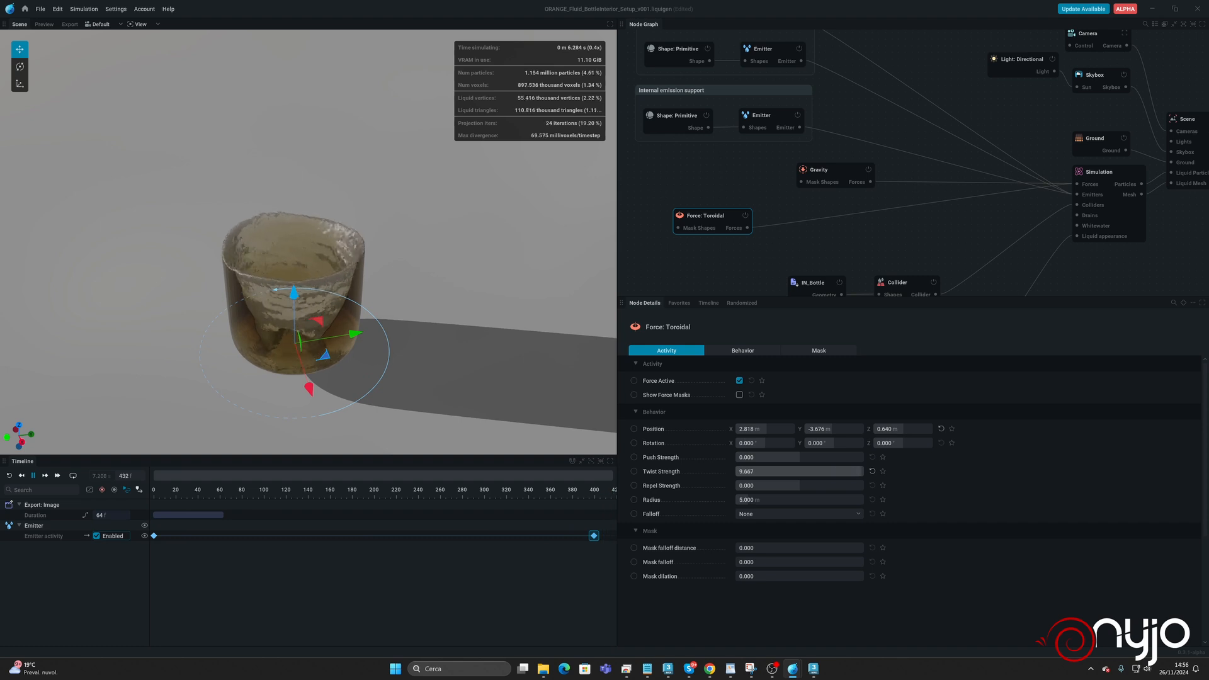
pyautogui.moveTo(824, 472); pyautogui.dragTo(762, 472)
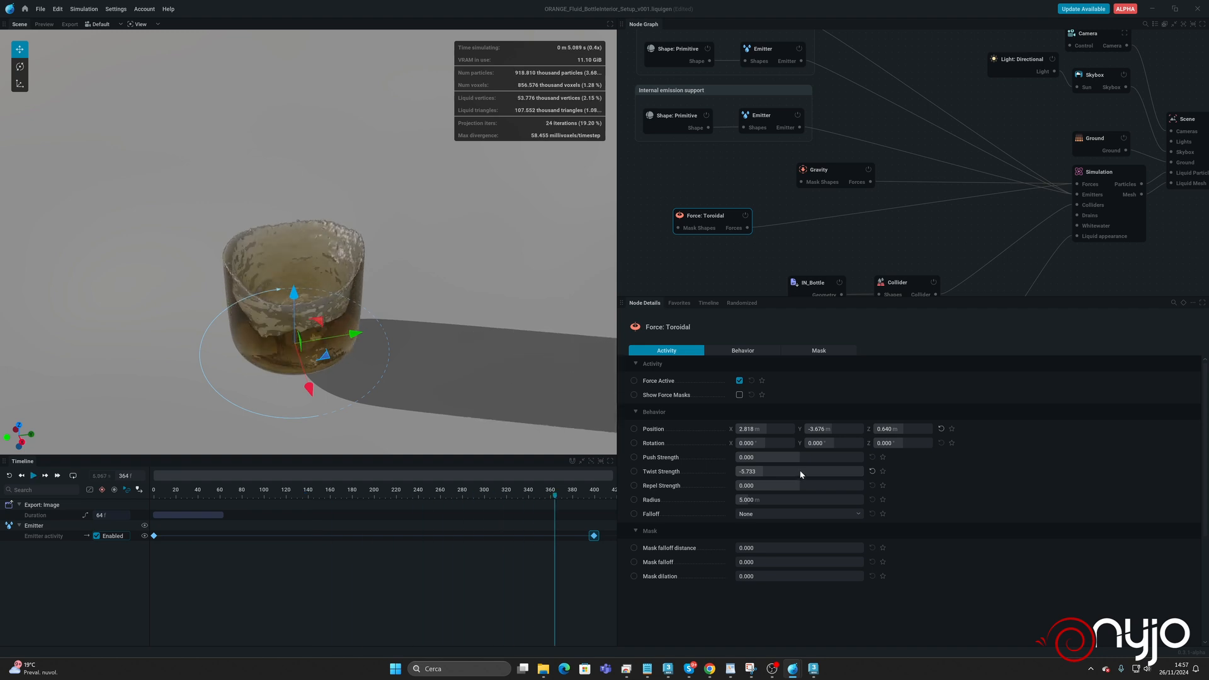
pyautogui.click(791, 471)
pyautogui.moveTo(792, 473); pyautogui.dragTo(697, 475)
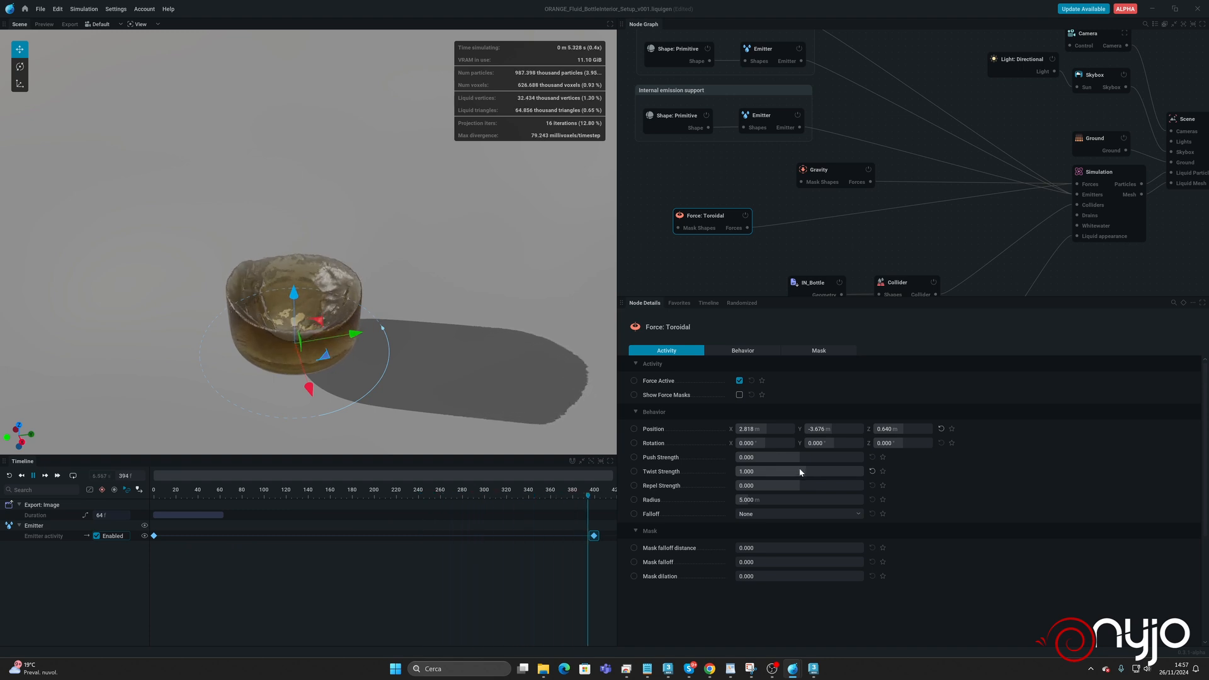
pyautogui.press('space')
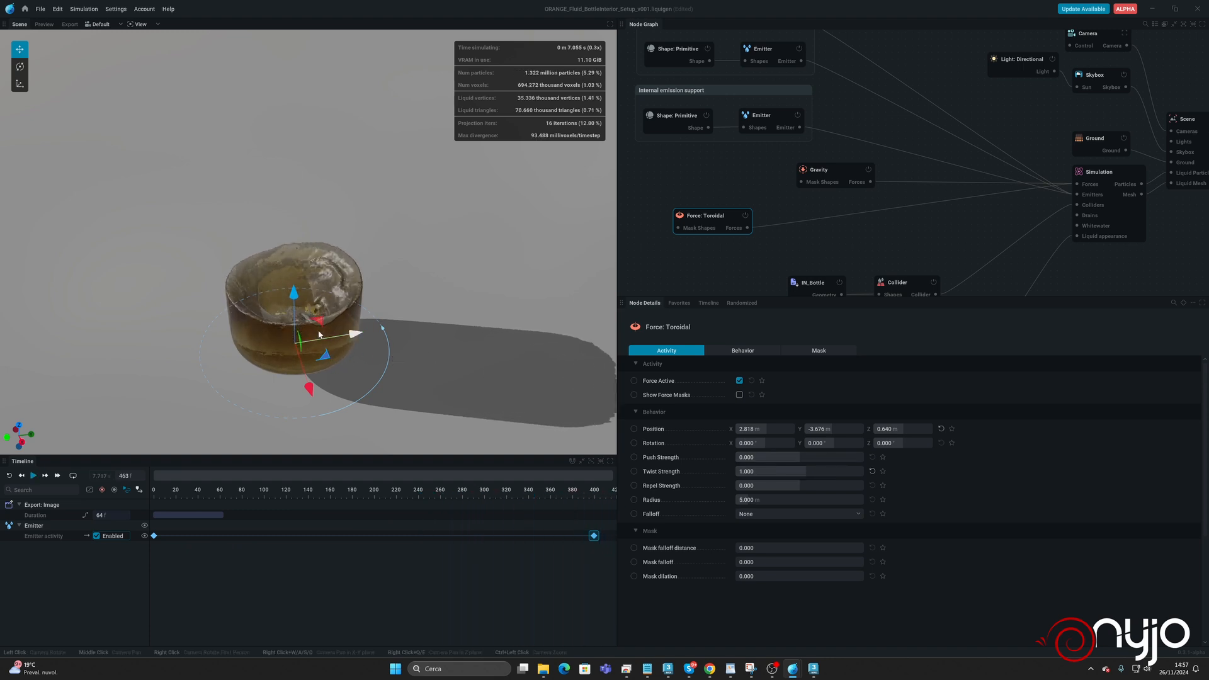
pyautogui.moveTo(316, 255); pyautogui.dragTo(311, 308)
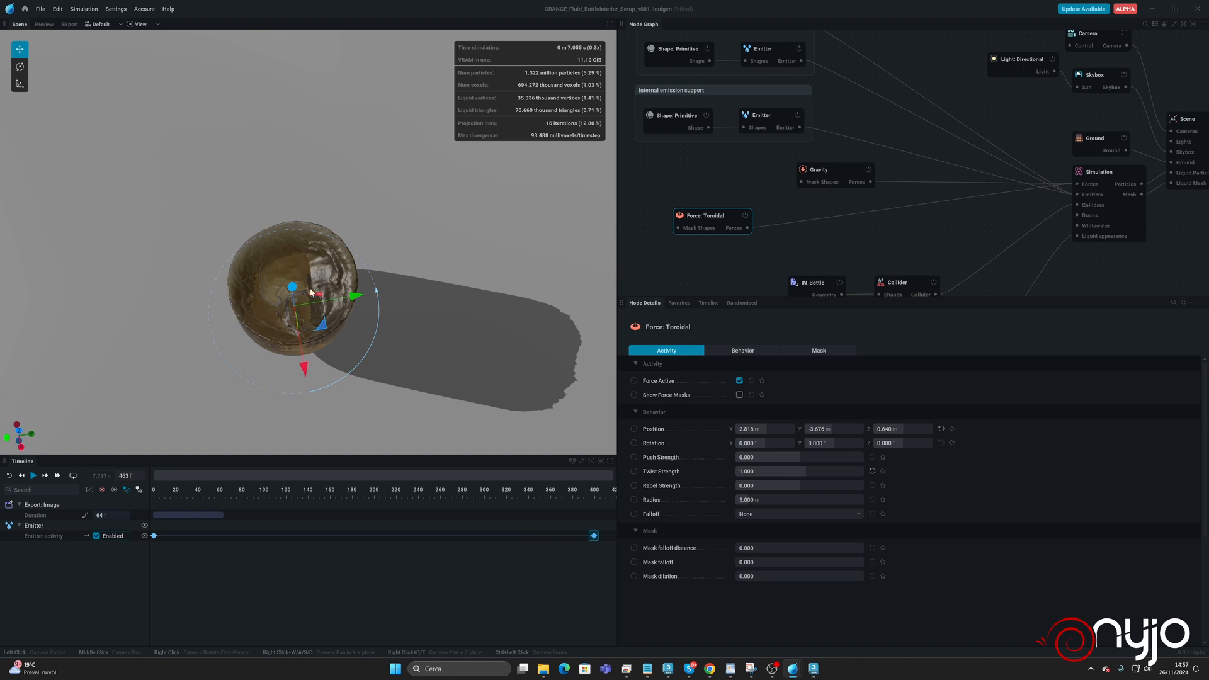
# Give the Toroidal force a Linear falloff with falloff radius 0 m and falloff inner bound 2 m.
pyautogui.click(781, 515)
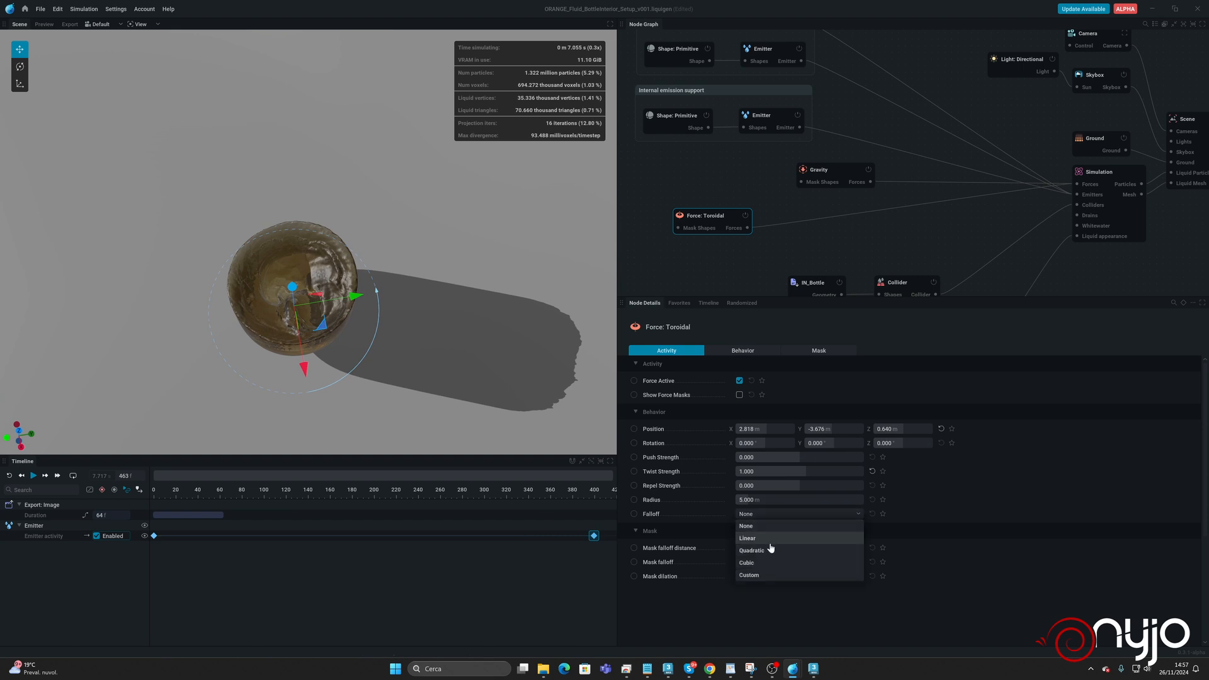
pyautogui.click(766, 539)
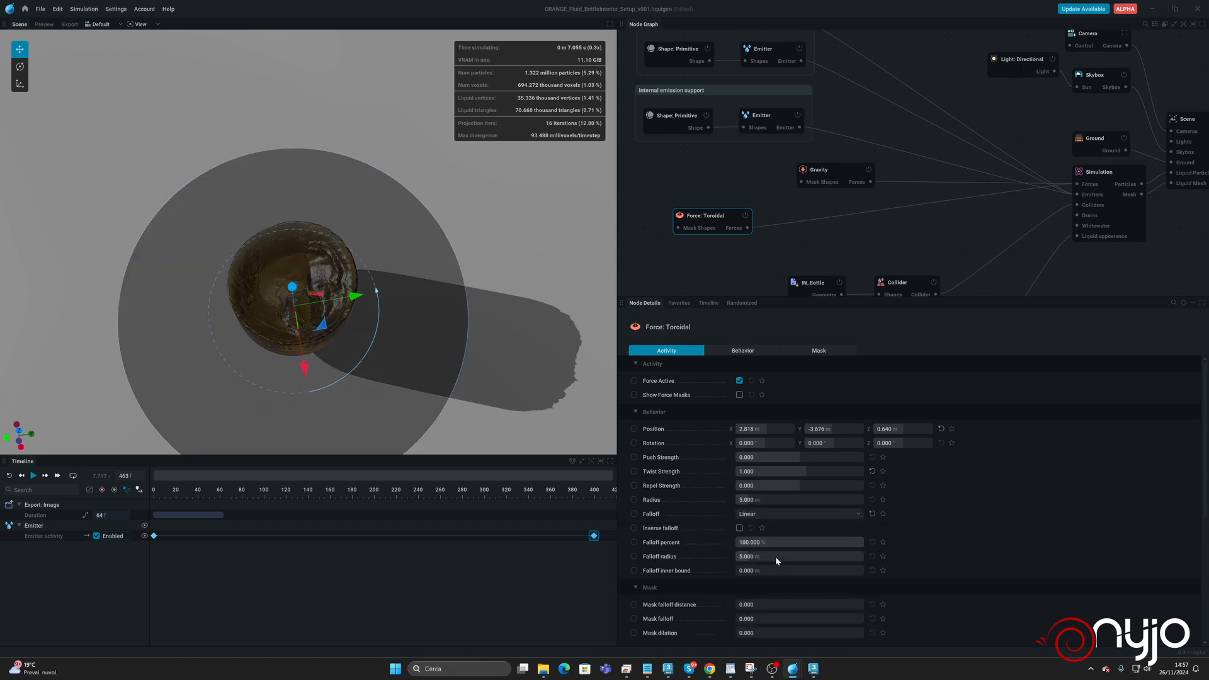
pyautogui.moveTo(774, 557); pyautogui.dragTo(763, 557)
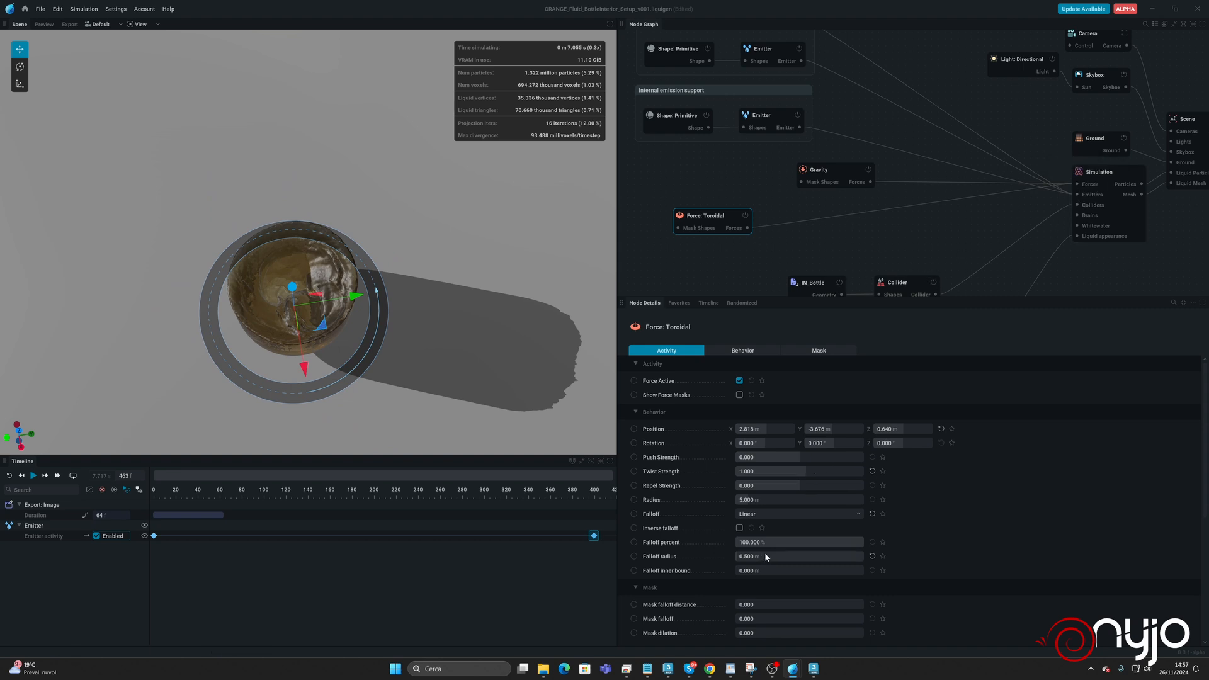
pyautogui.moveTo(765, 556); pyautogui.dragTo(894, 574)
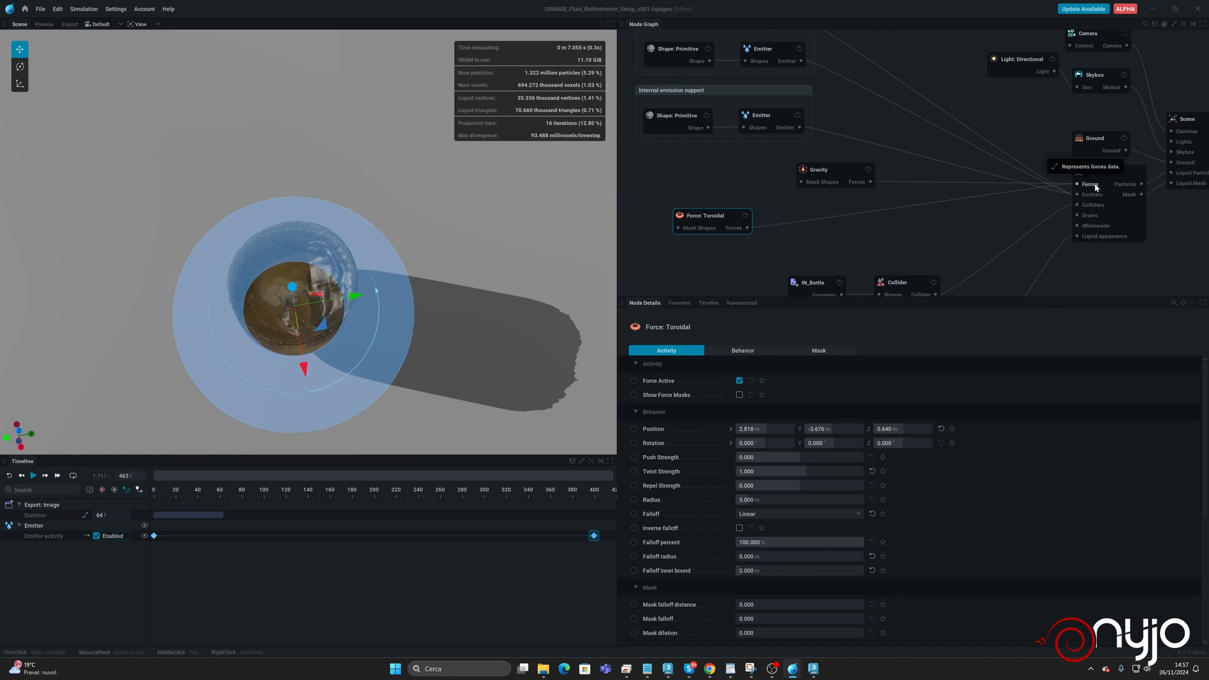
# Add a Line force to the simulation's forces, delete the Toroidal force, and place the new node below Gravity.
pyautogui.moveTo(1076, 185); pyautogui.dragTo(780, 252)
pyautogui.click(886, 265)
pyautogui.click(699, 216)
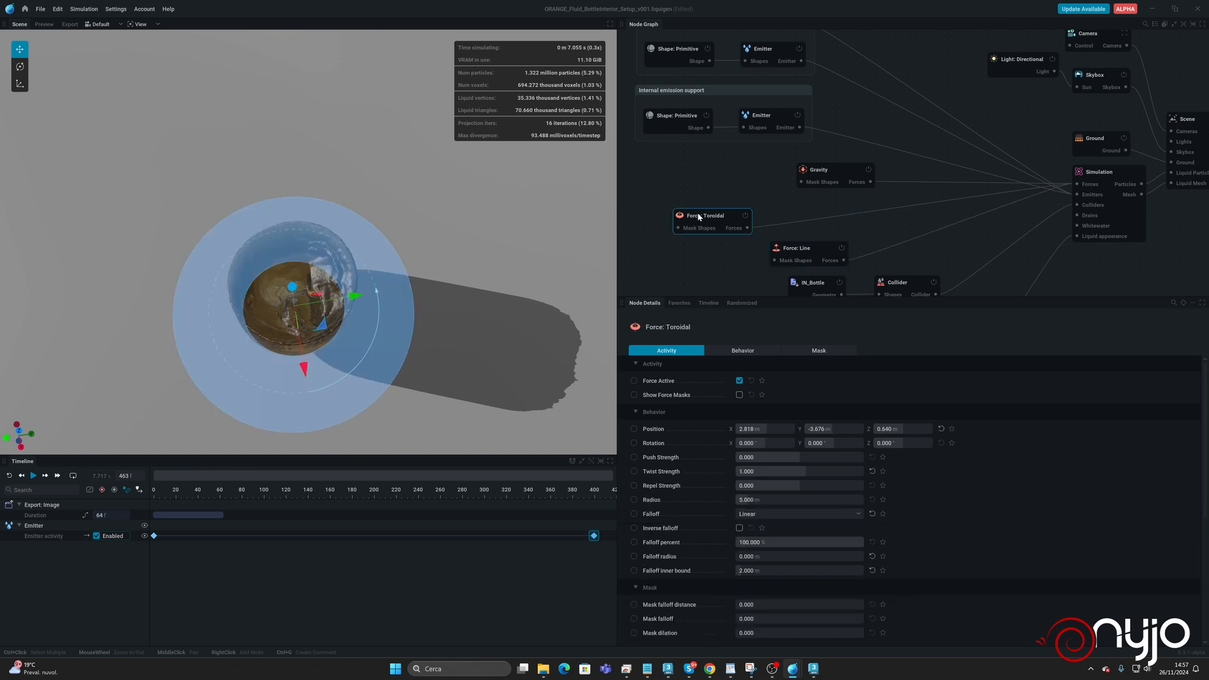
pyautogui.press('Delete')
pyautogui.moveTo(813, 247); pyautogui.dragTo(795, 235)
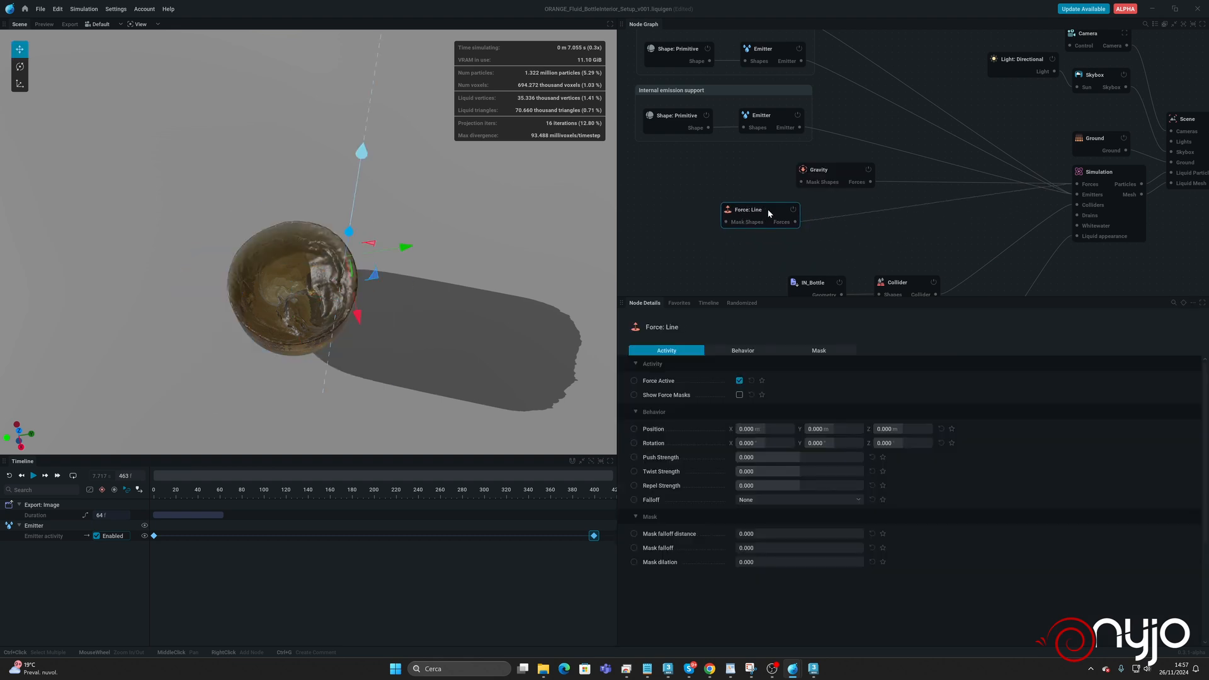
# Center the Line force on the bottle at about X 2.7, Y -3.5 m and reset the simulation to the start.
pyautogui.moveTo(409, 249); pyautogui.dragTo(401, 308)
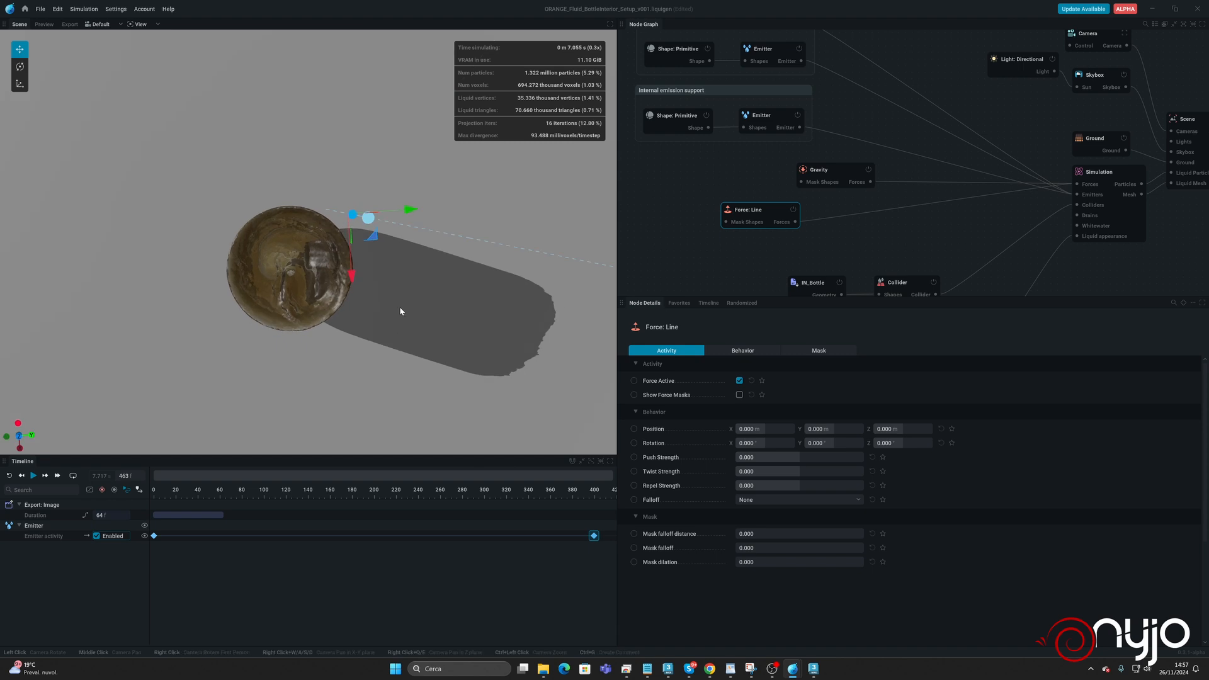
pyautogui.moveTo(373, 238); pyautogui.dragTo(314, 298)
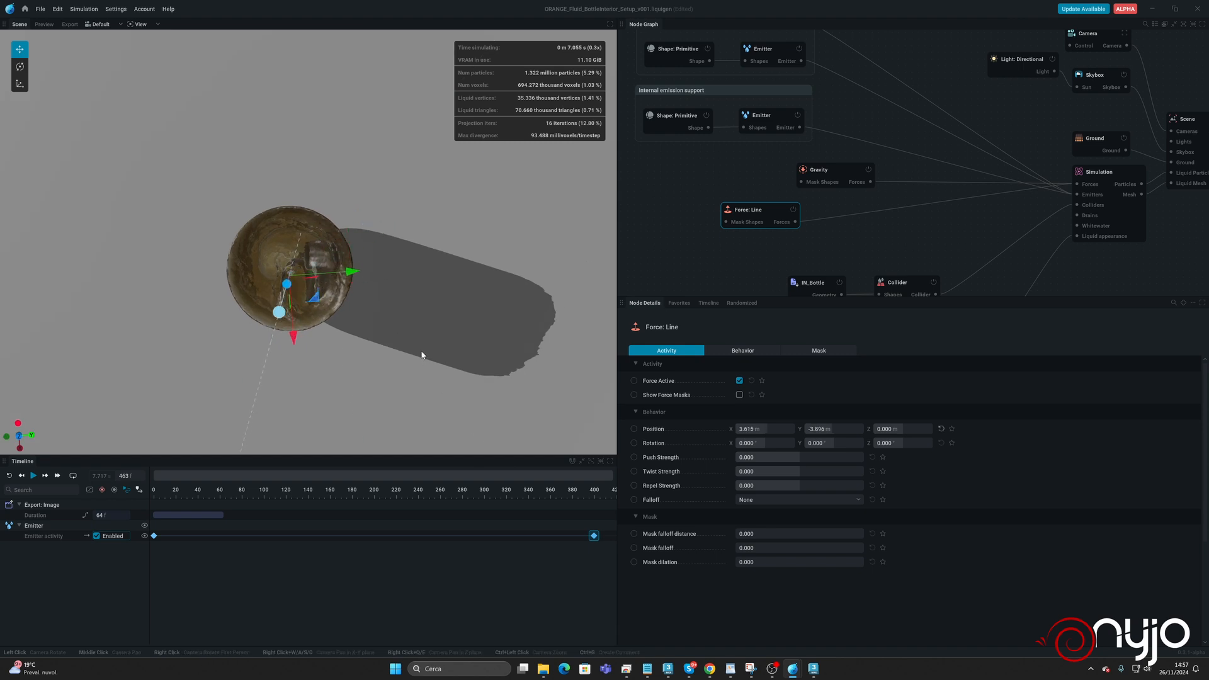
pyautogui.moveTo(421, 352); pyautogui.dragTo(525, 373)
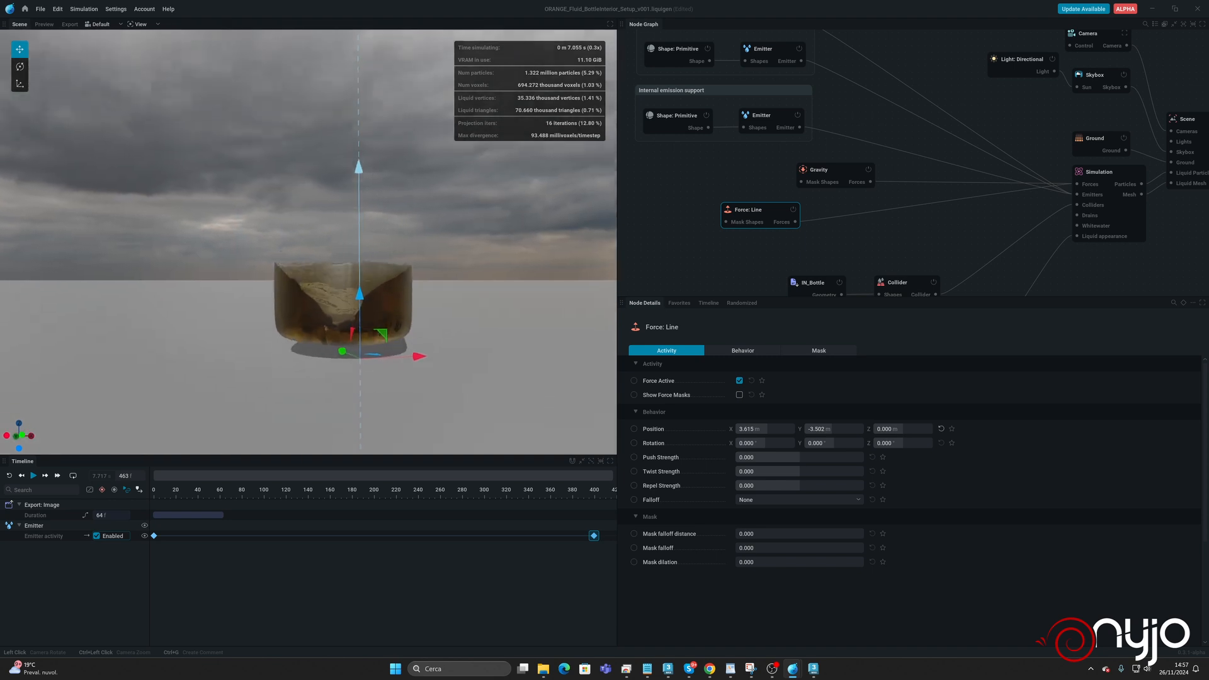
pyautogui.moveTo(406, 379)
pyautogui.mouseDown()
pyautogui.moveTo(394, 373)
pyautogui.moveTo(402, 360)
pyautogui.mouseUp()
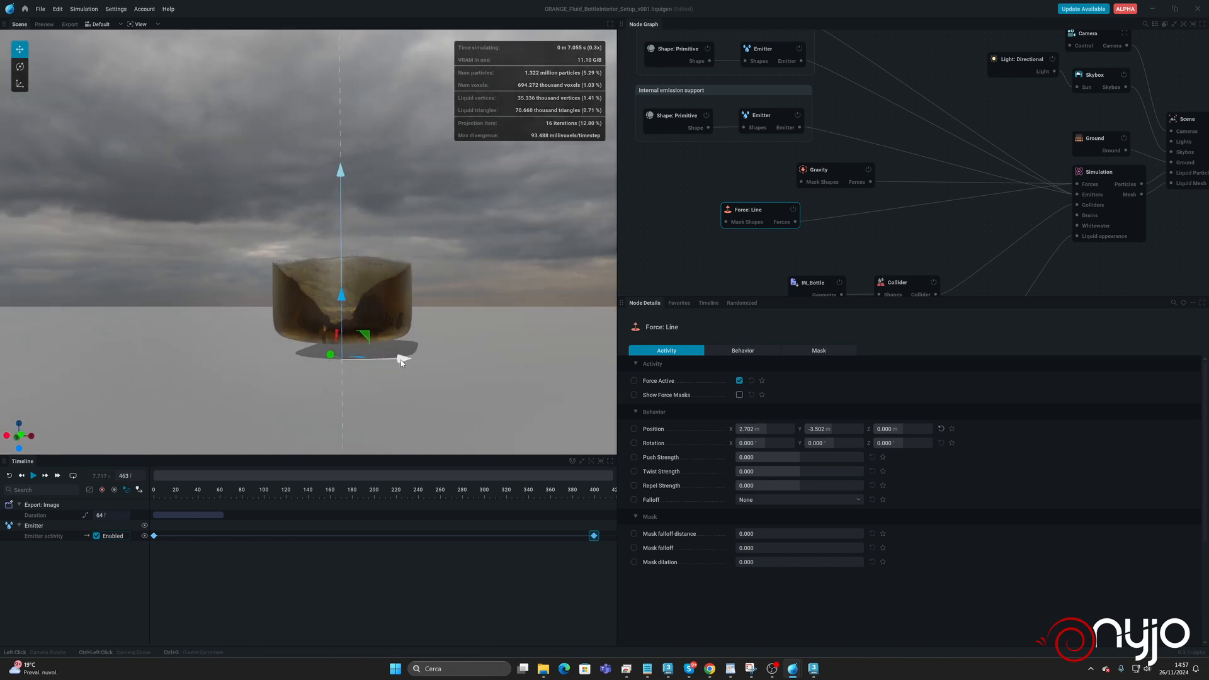
pyautogui.moveTo(441, 322); pyautogui.dragTo(350, 376)
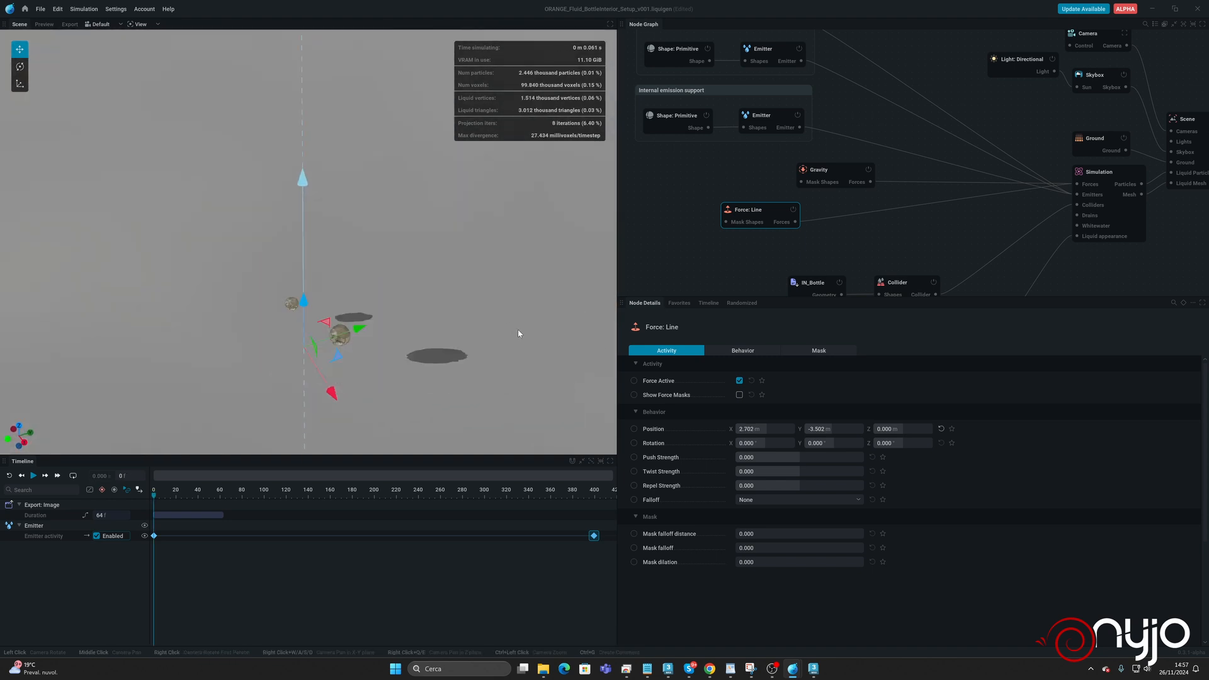
# Run the simulation with the Line force's twist strength at 2, raise it to 10 while it plays, and pause.
pyautogui.click(783, 472)
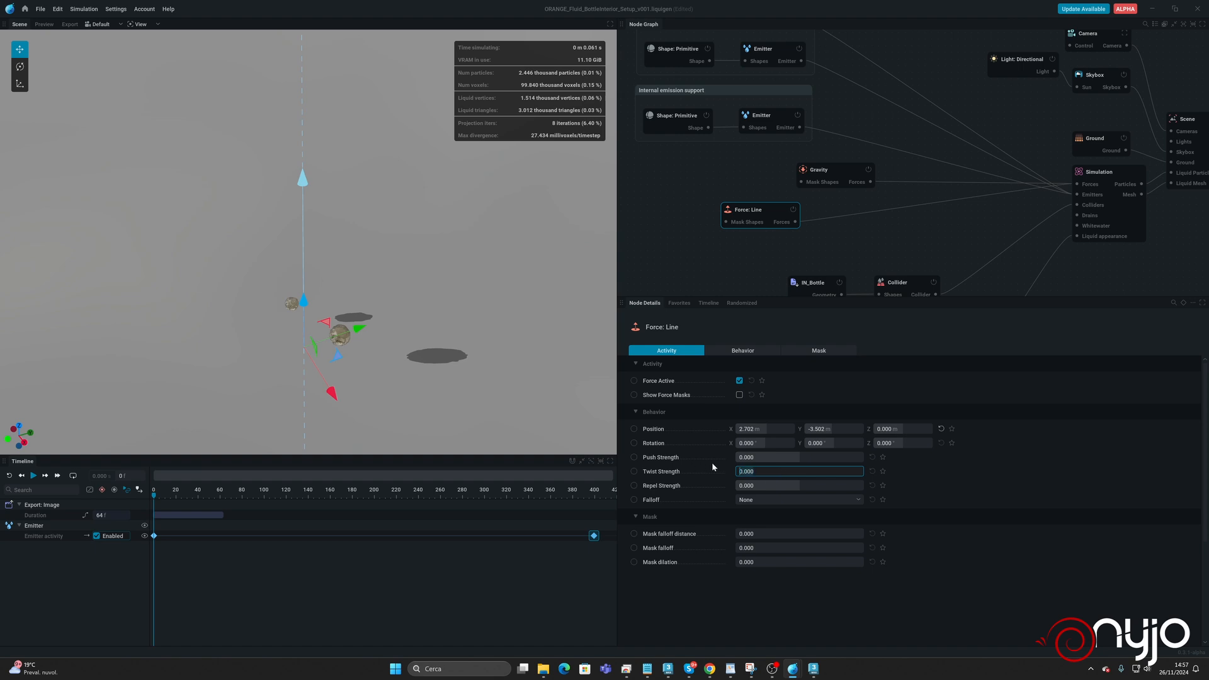
pyautogui.write('2')
pyautogui.press('Return')
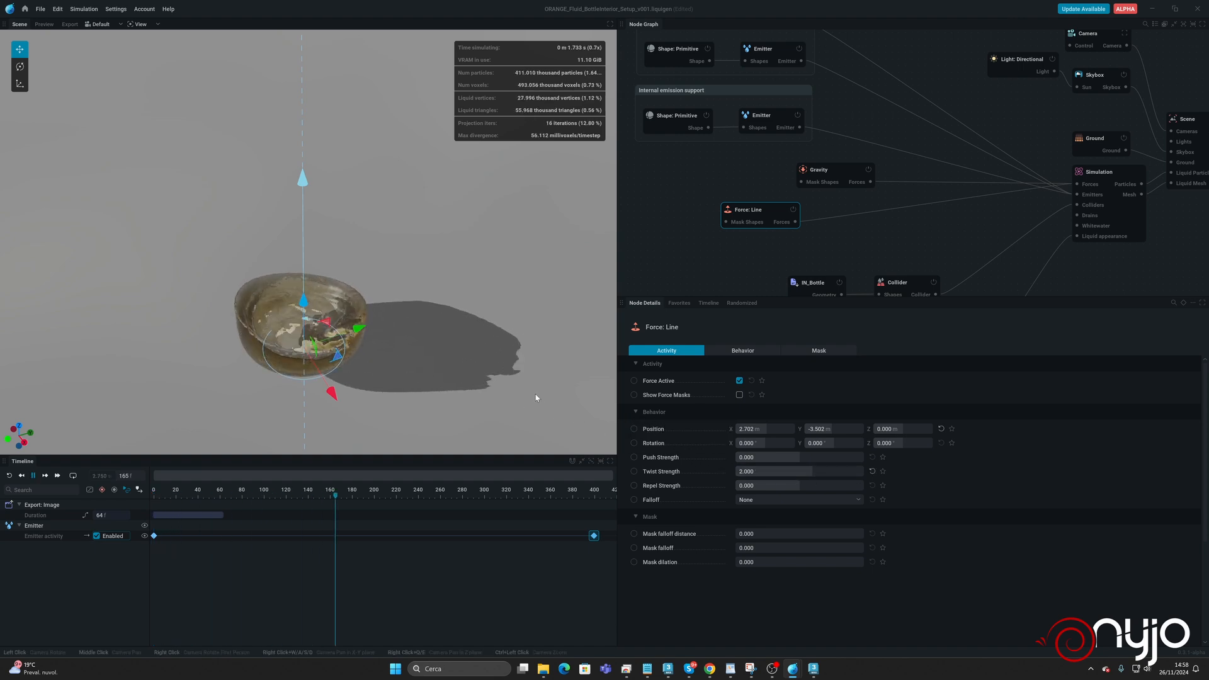
pyautogui.moveTo(780, 471); pyautogui.dragTo(863, 471)
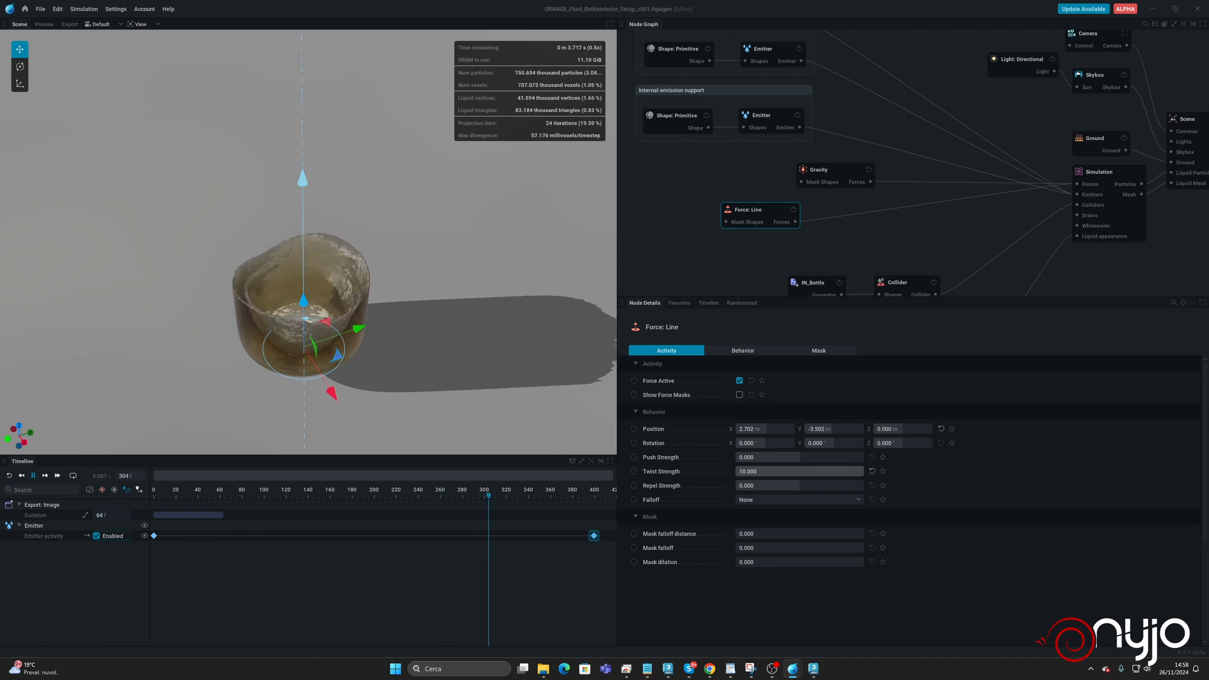
pyautogui.press('space')
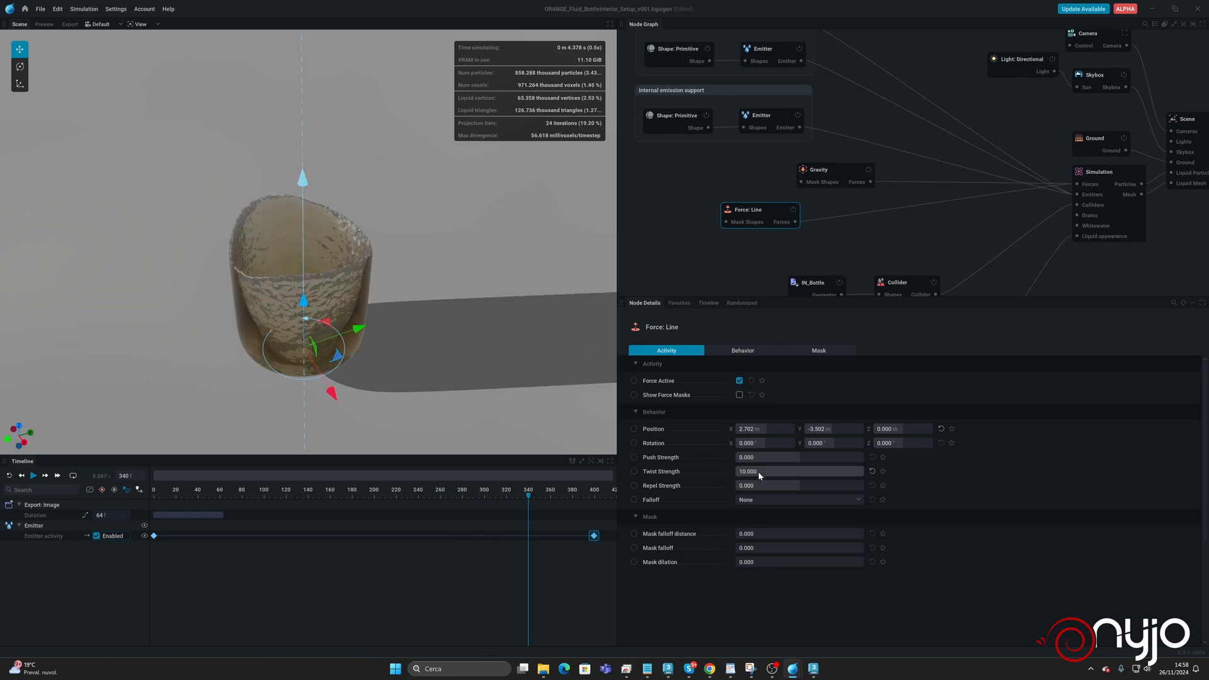
# Set the Line force's twist strength to 2 and its falloff to Linear with a falloff radius of about 2.8 m.
pyautogui.doubleClick(784, 472)
pyautogui.write('2')
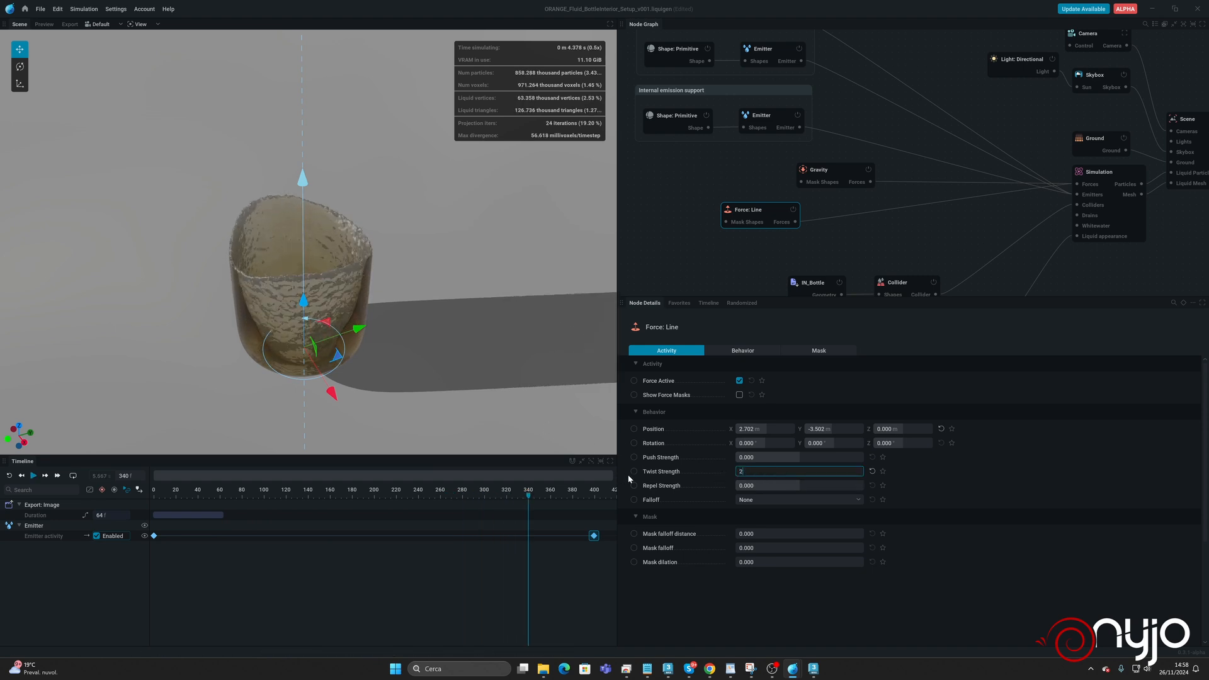
pyautogui.press('Return')
pyautogui.click(775, 503)
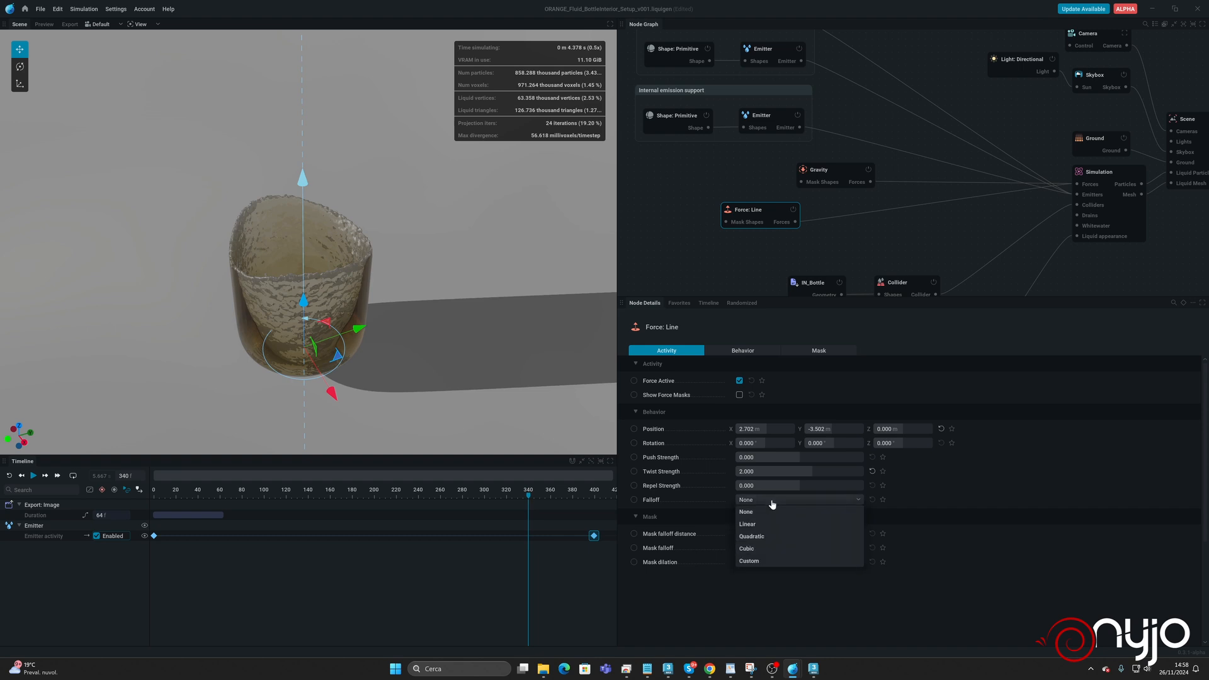
pyautogui.click(762, 525)
pyautogui.moveTo(549, 309); pyautogui.dragTo(557, 408)
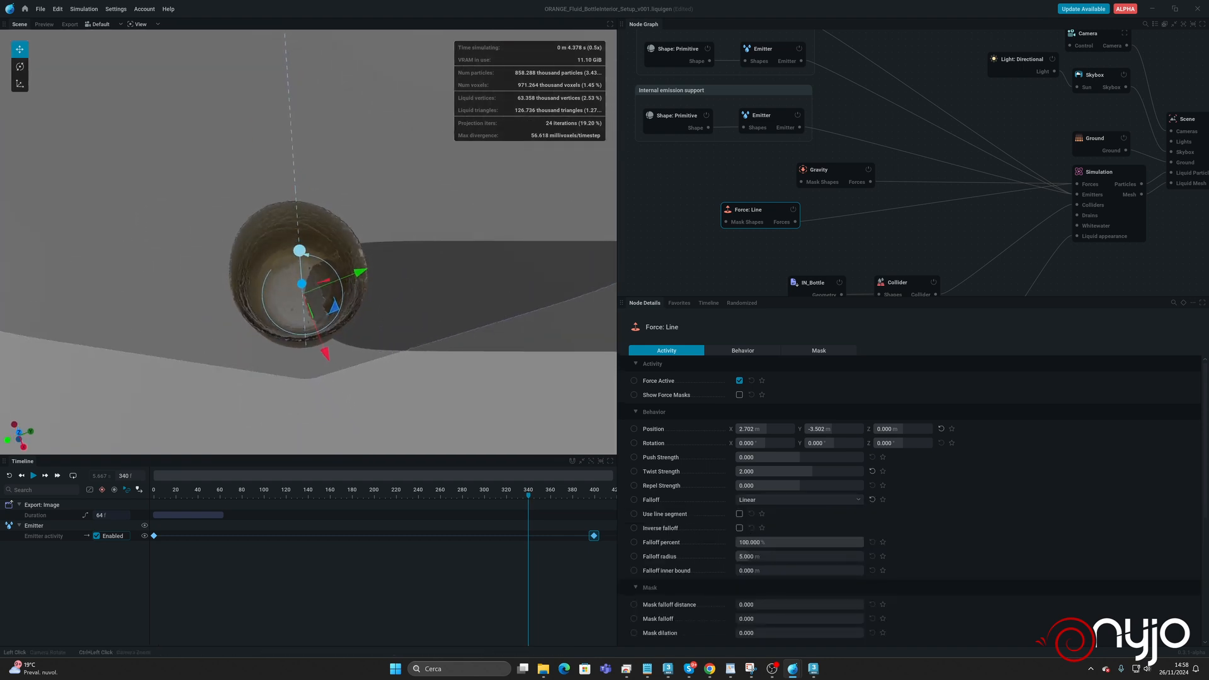
pyautogui.moveTo(759, 559); pyautogui.dragTo(763, 558)
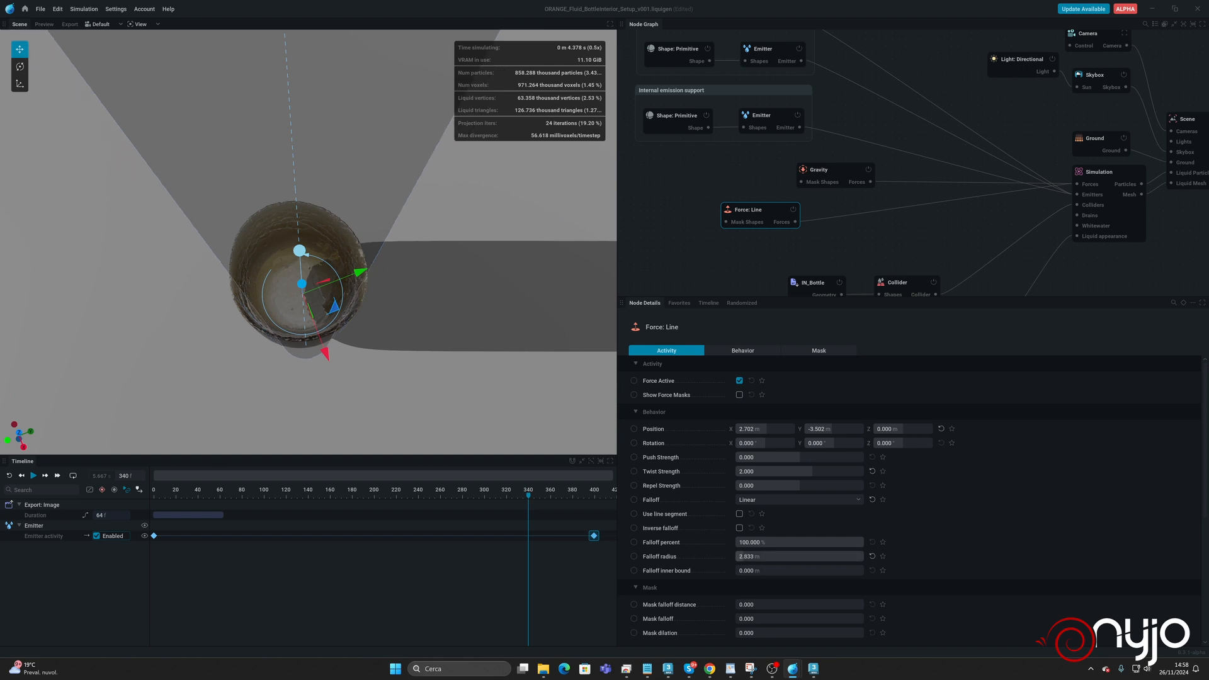
# Rerun the simulation from the start, inspect the swirling liquid from a lower angle, and pause it.
pyautogui.press('r')
pyautogui.press('space')
pyautogui.moveTo(553, 402); pyautogui.dragTo(522, 297)
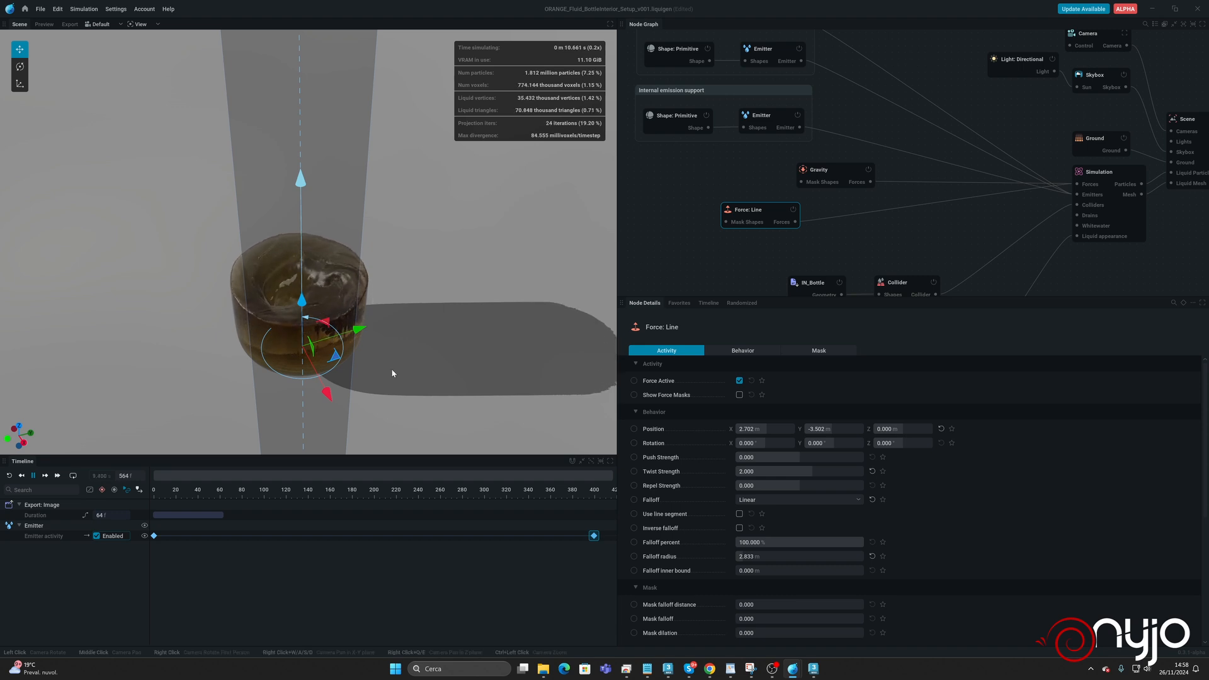
pyautogui.press('space')
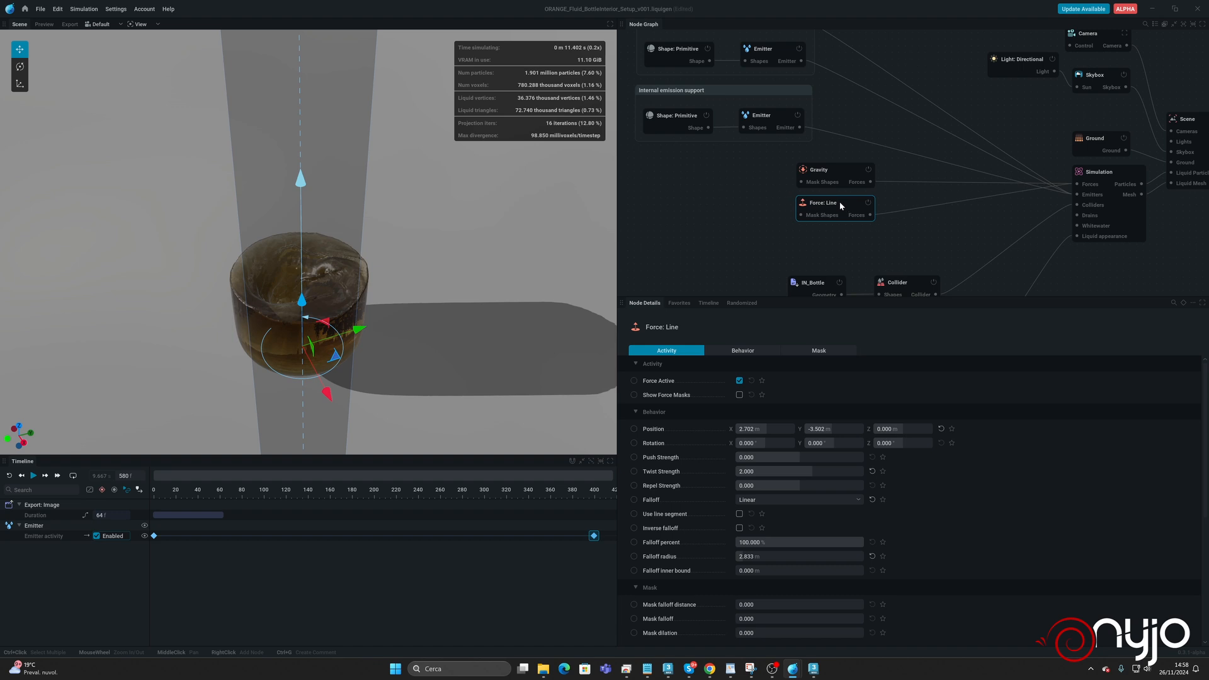
# Align the Line force node directly under Gravity and rename it "Fluid twister".
pyautogui.doubleClick(840, 202)
pyautogui.write('Fluid twister')
pyautogui.press('Return')
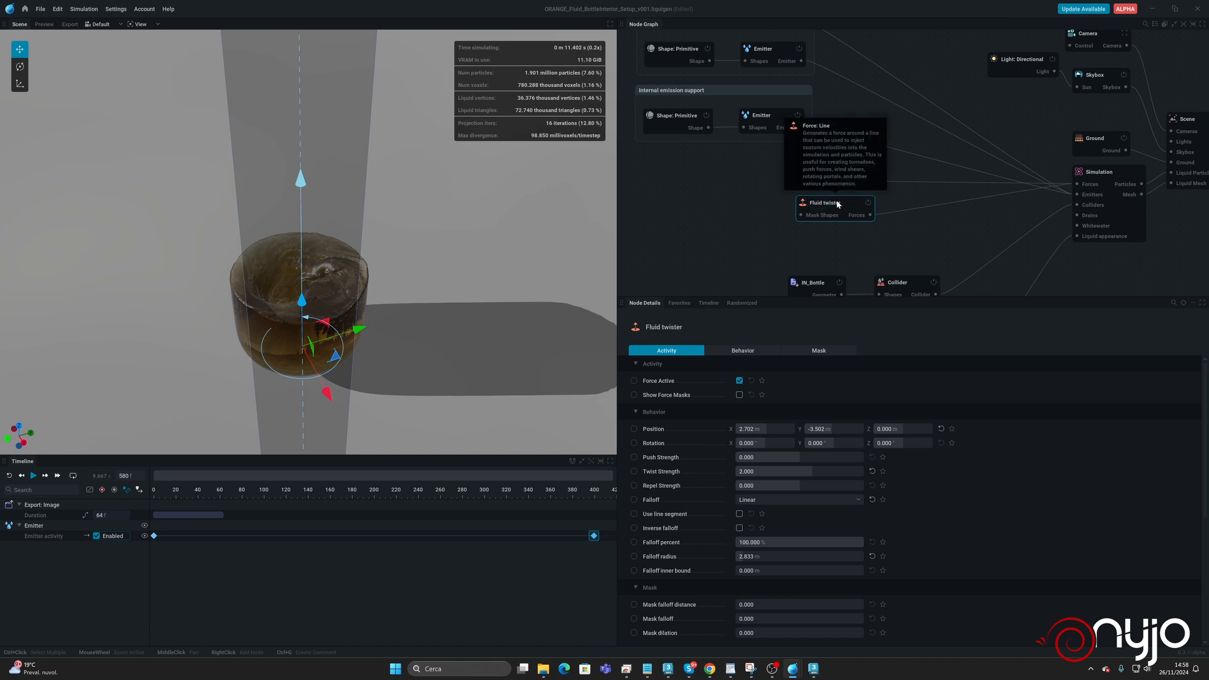
# Add a Turbulence force to the simulation's forces and align its node under Fluid twister.
pyautogui.moveTo(1078, 185); pyautogui.dragTo(860, 259)
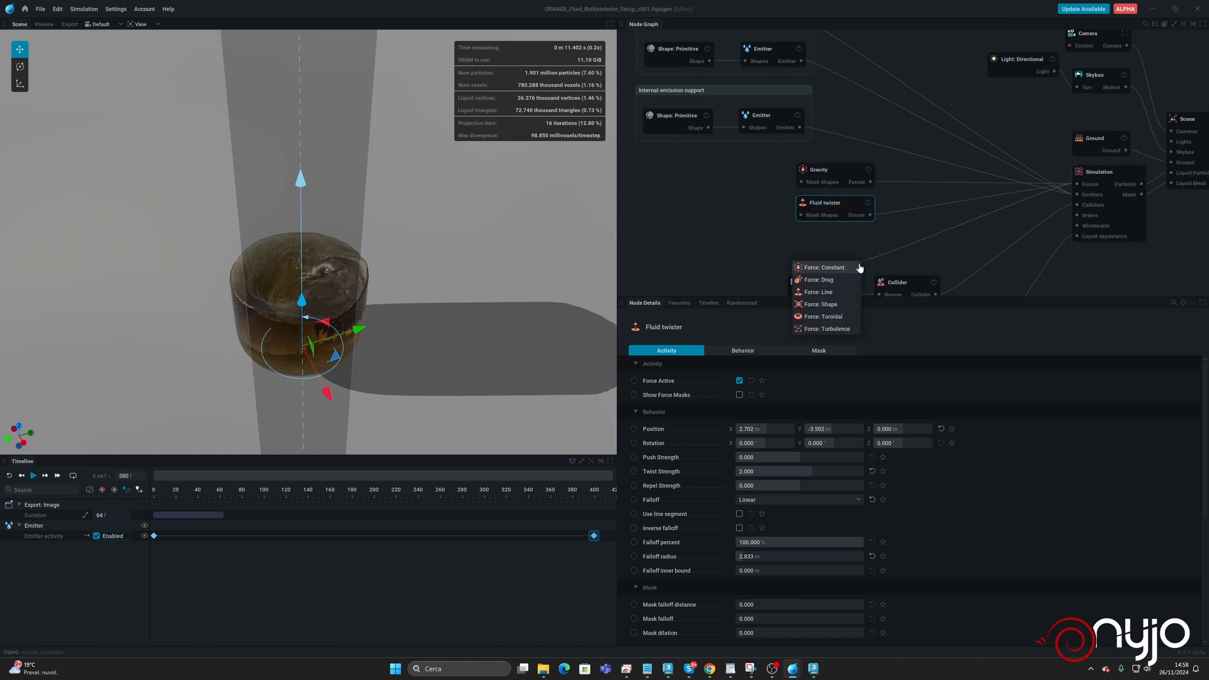
pyautogui.click(836, 329)
pyautogui.moveTo(834, 249); pyautogui.dragTo(838, 240)
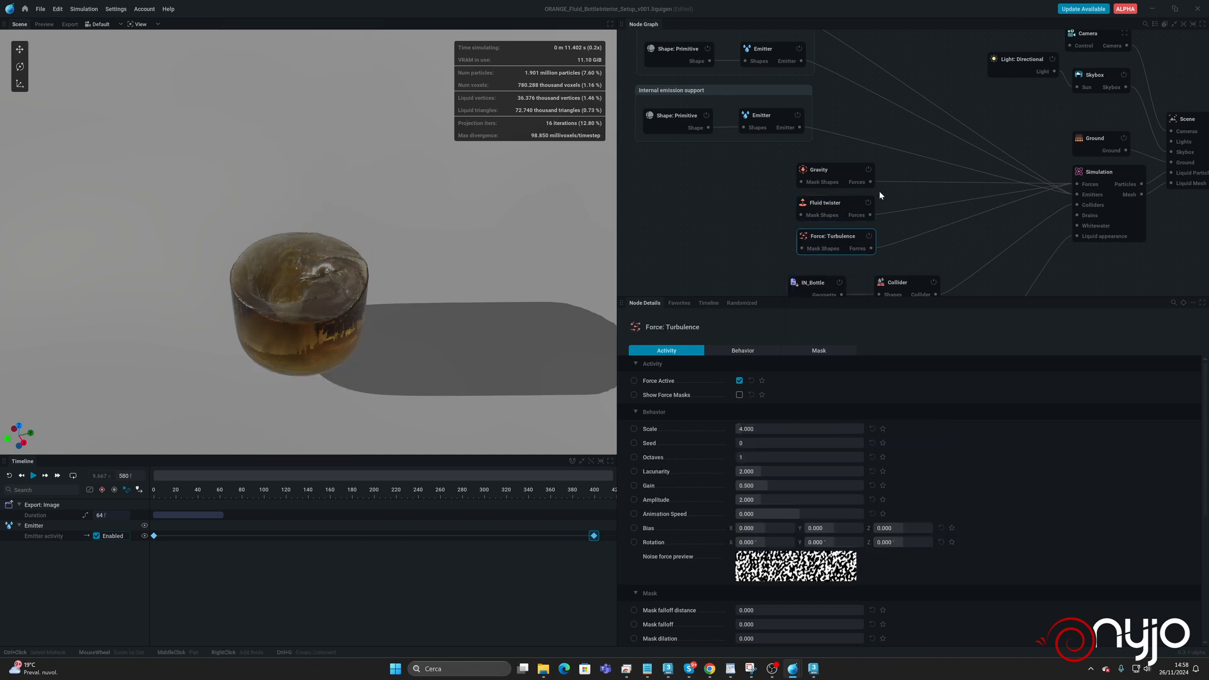
# Disable the Fluid twister node and rerun the simulation from the start with the Turbulence force active.
pyautogui.click(868, 203)
pyautogui.press('r')
pyautogui.press('space')
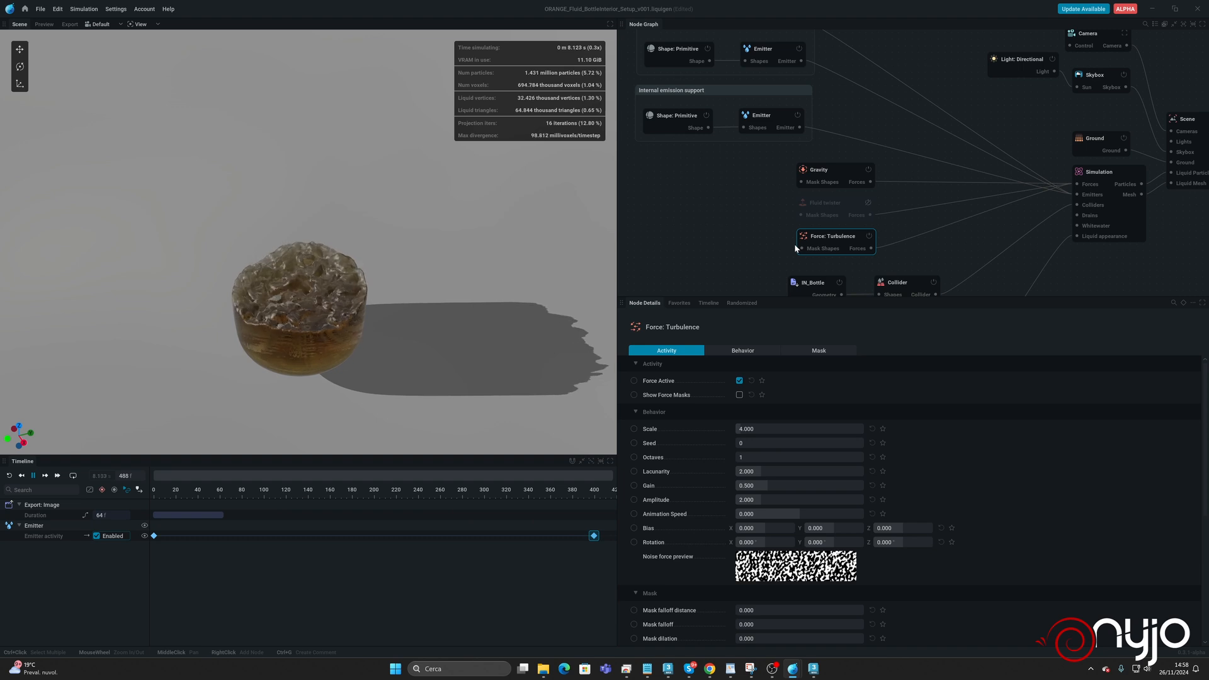
# Add a Shape: Primitive node to the Turbulence force's mask shapes and set its type to Cylinder.
pyautogui.moveTo(796, 247); pyautogui.dragTo(738, 233)
pyautogui.click(707, 253)
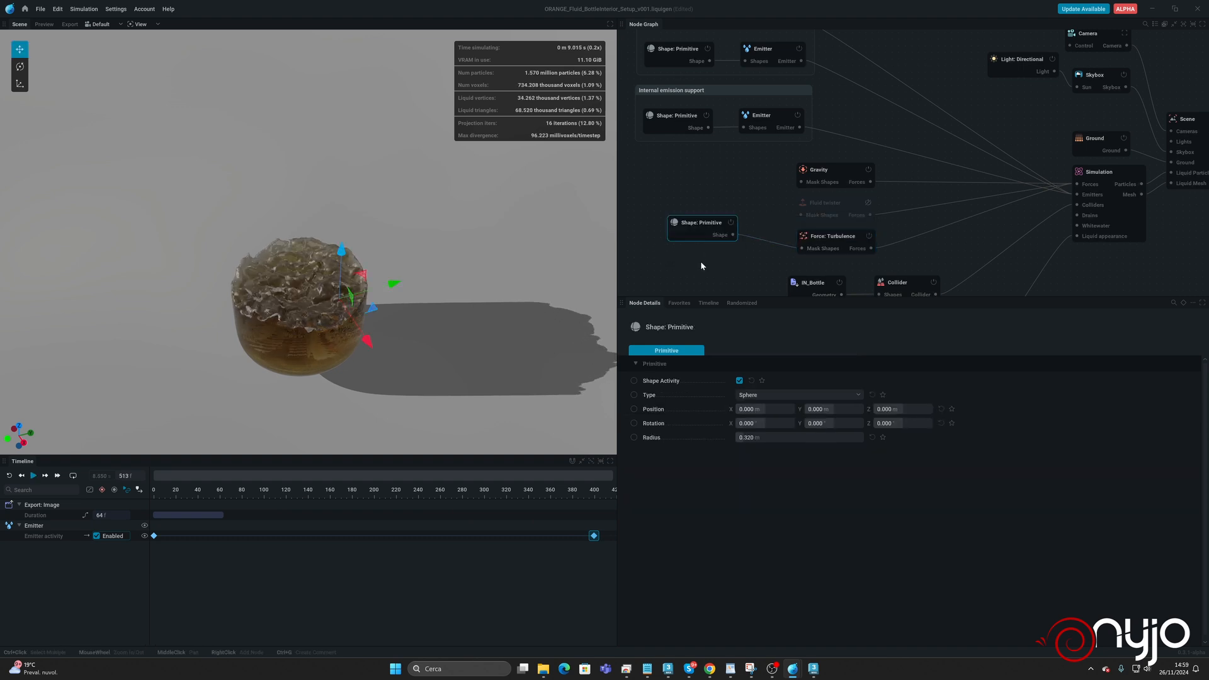
pyautogui.click(755, 395)
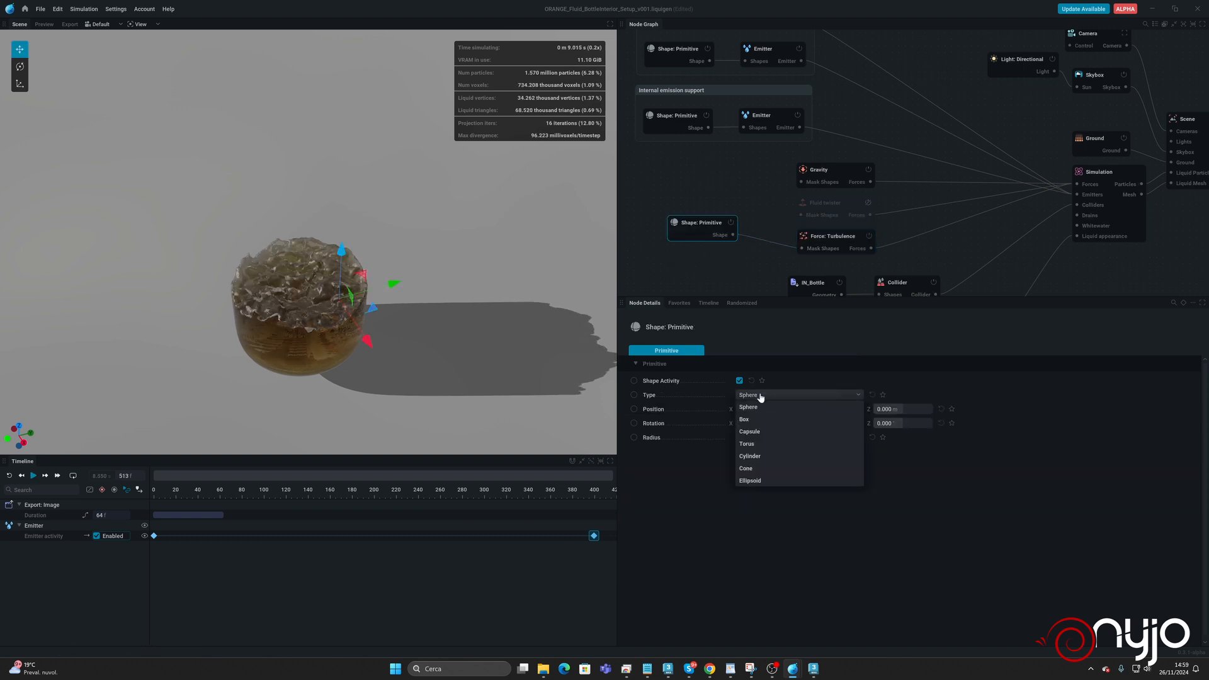
pyautogui.click(754, 457)
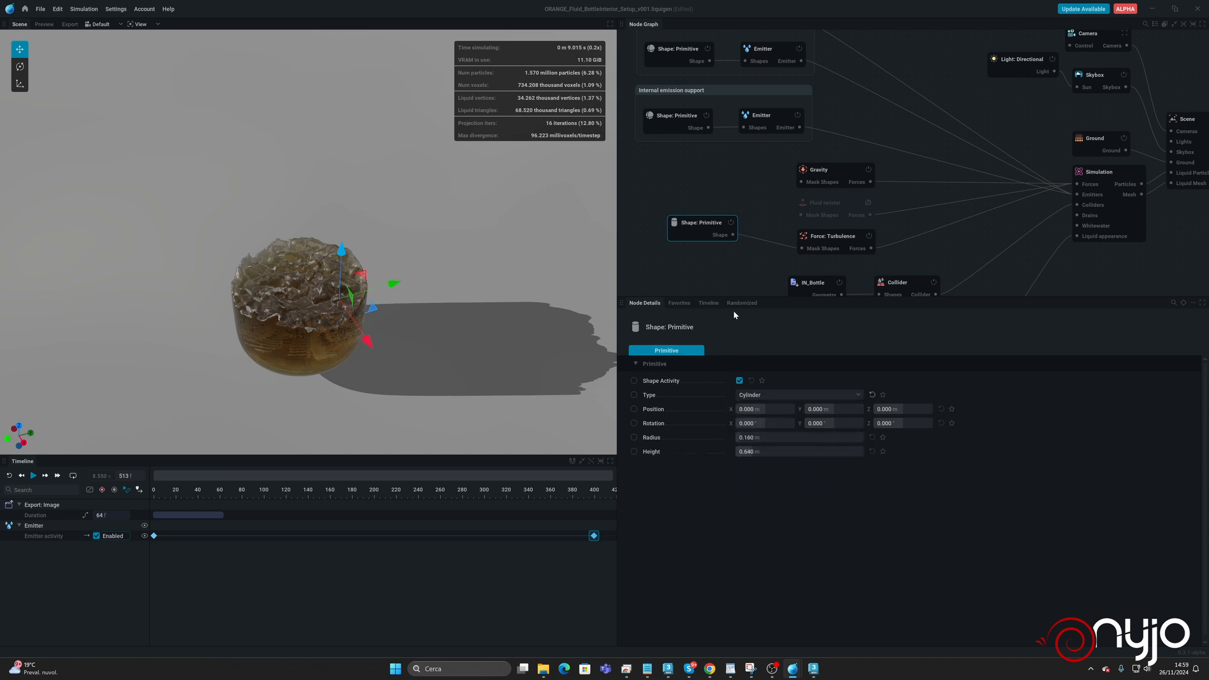
# Show the Turbulence force's masks and move the mask cylinder to X 2.745 m, Y -3.679 m beneath the liquid's center.
pyautogui.click(832, 238)
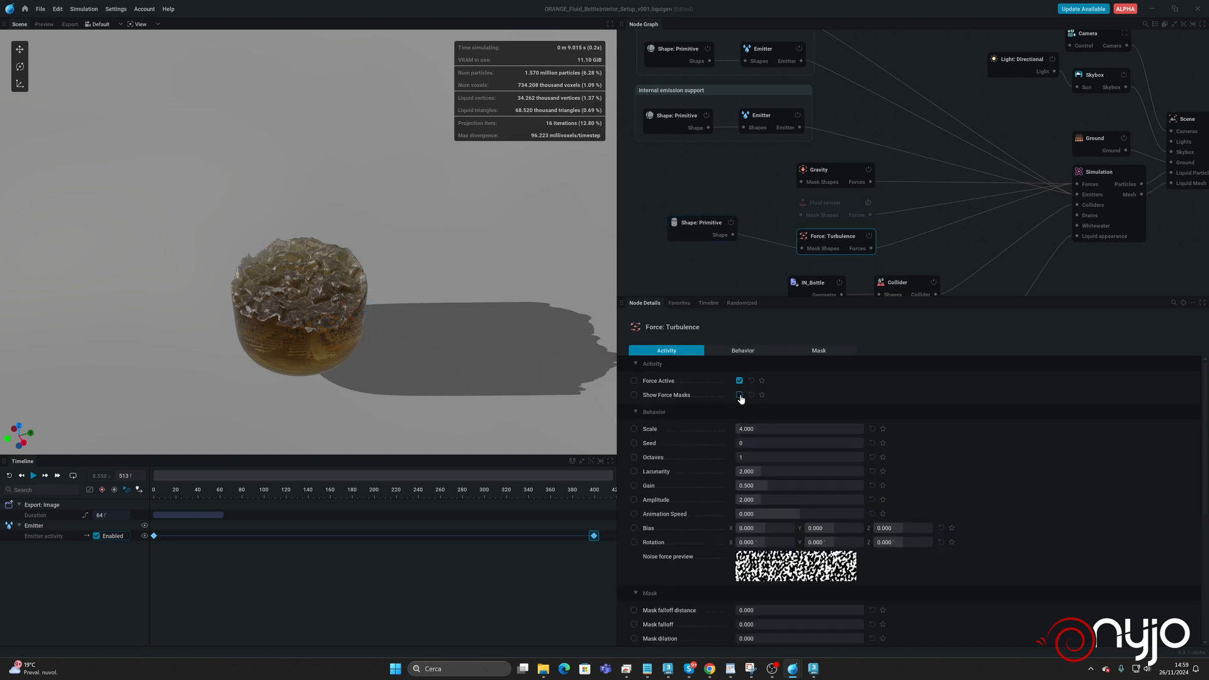
pyautogui.scroll(-3, 858, 436)
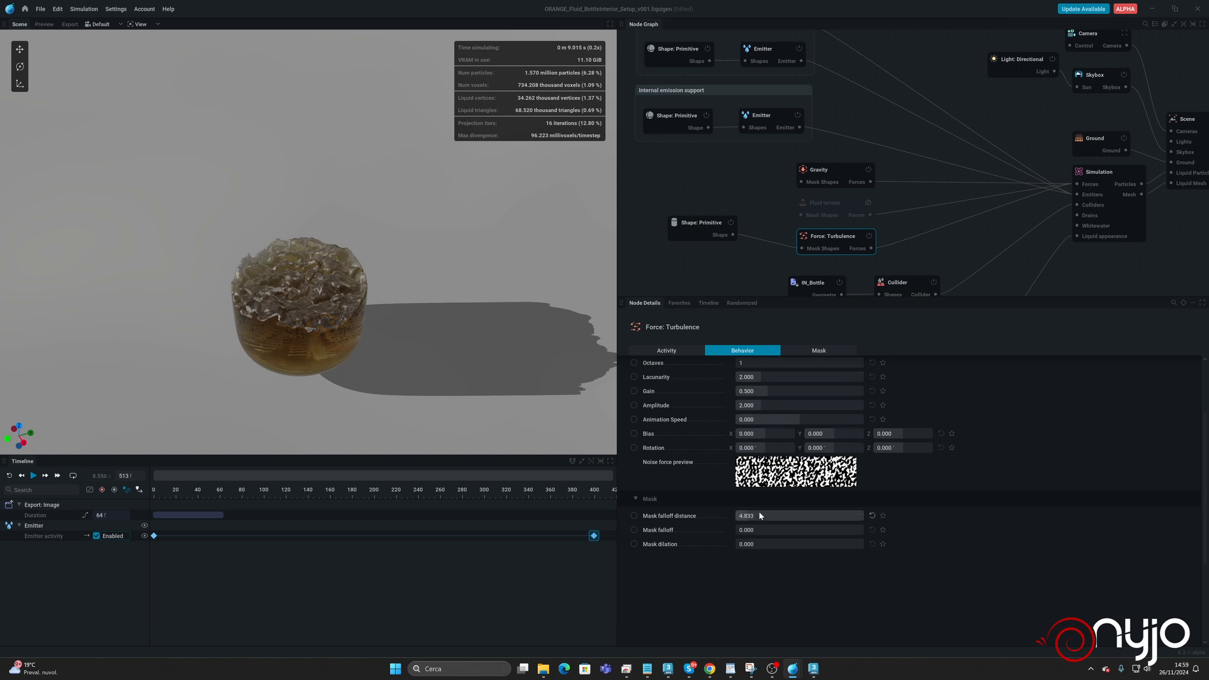
pyautogui.click(690, 238)
pyautogui.moveTo(455, 319); pyautogui.dragTo(330, 195)
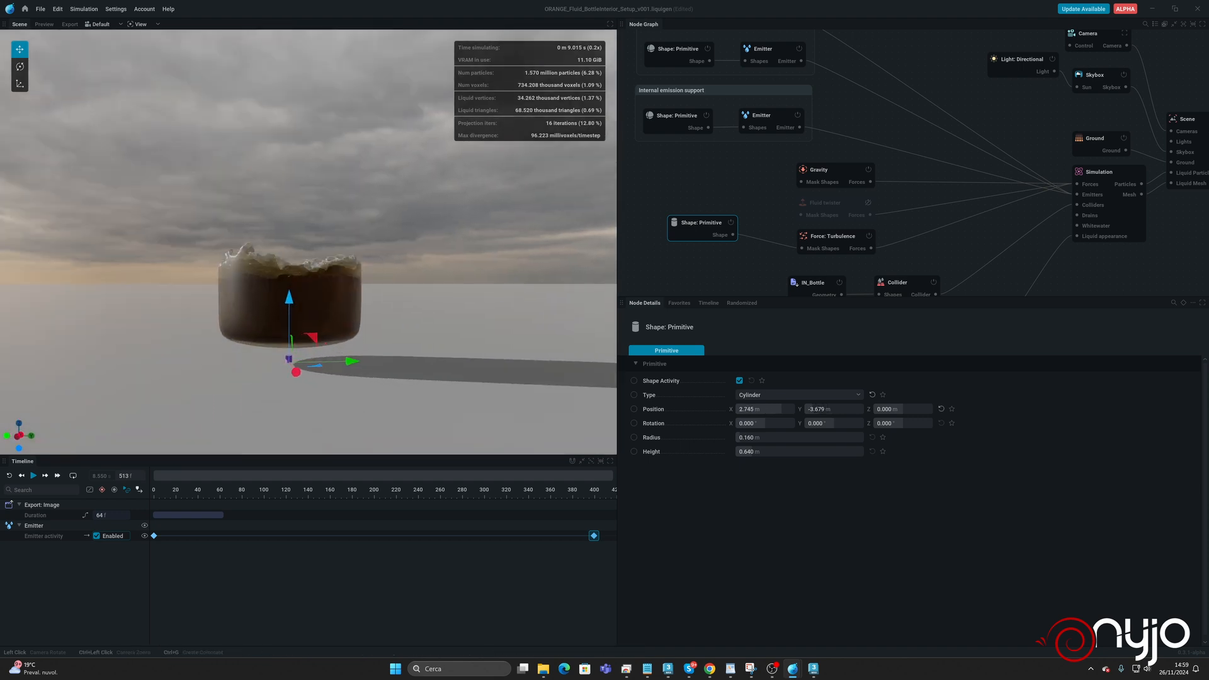
# Set the mask cylinder's radius to 2.393 m and its height to 50 m.
pyautogui.moveTo(764, 439); pyautogui.dragTo(863, 452)
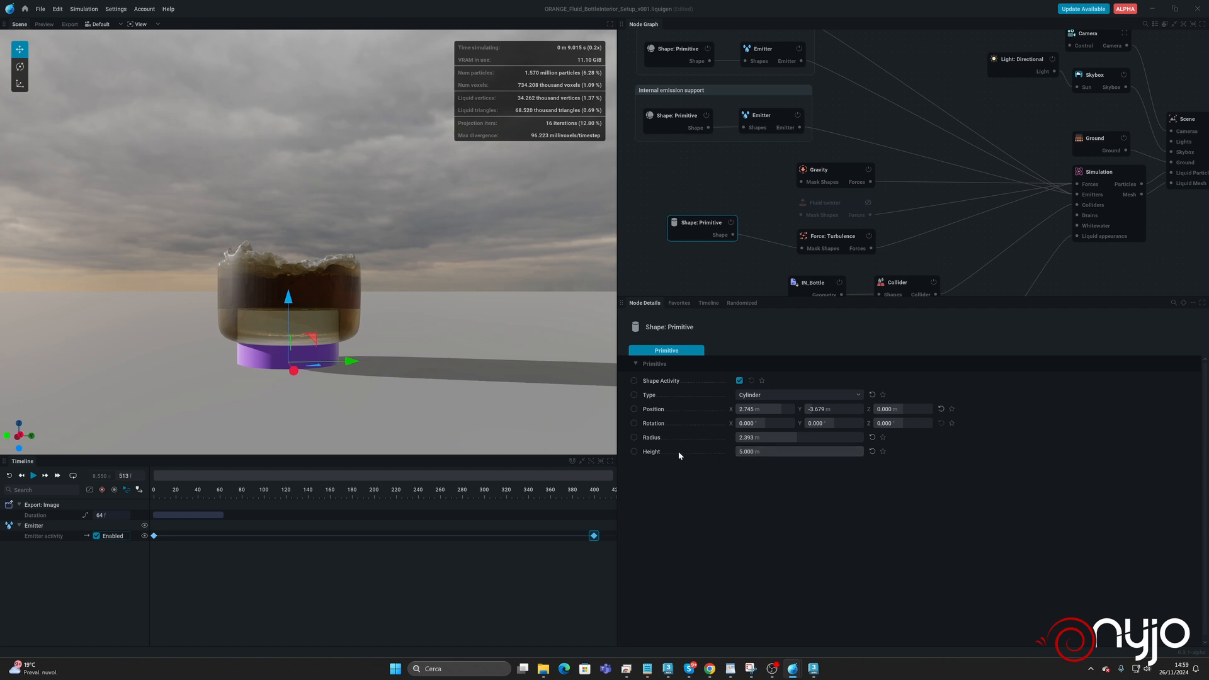
pyautogui.click(782, 452)
pyautogui.write('50')
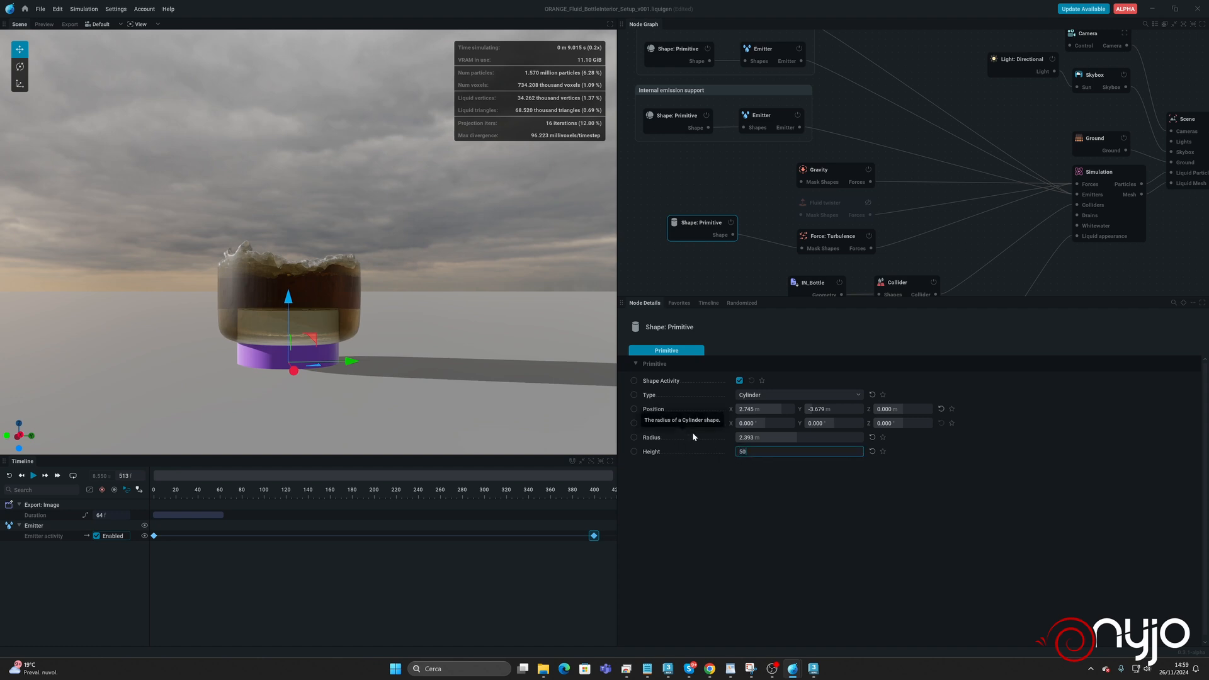
pyautogui.press('Return')
pyautogui.moveTo(424, 303); pyautogui.dragTo(428, 390)
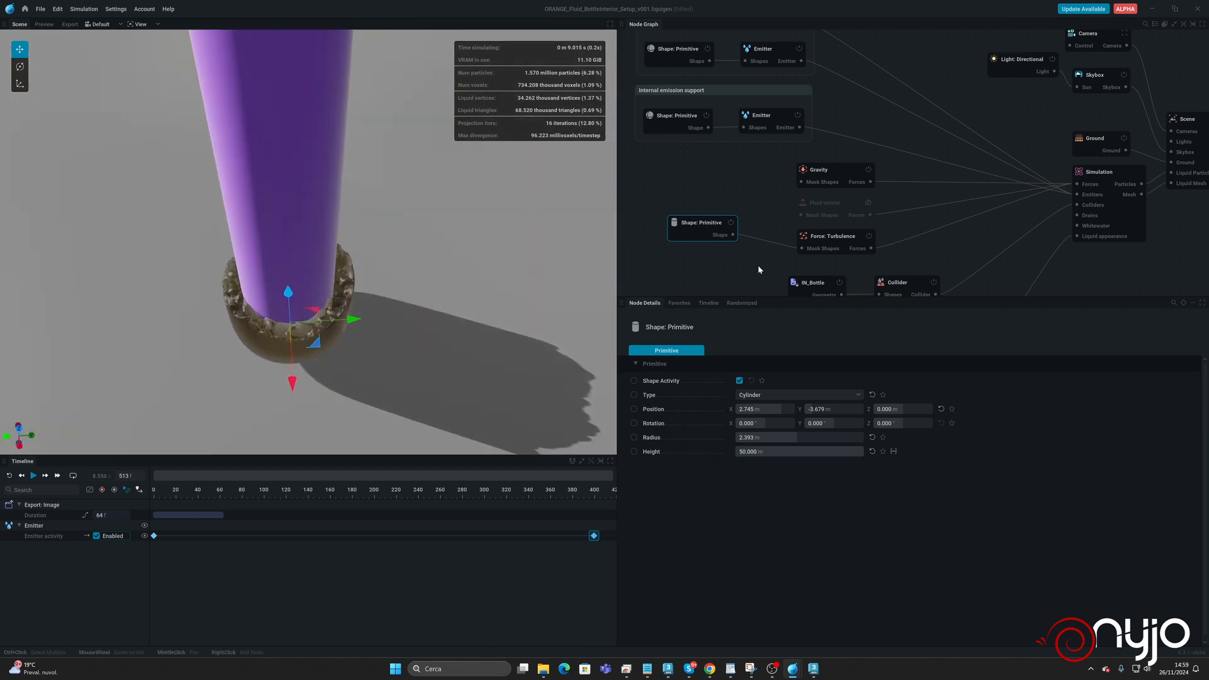
# Set the Turbulence force's mask falloff distance to 1 and mask falloff to 0.083, and hide its force masks.
pyautogui.click(836, 238)
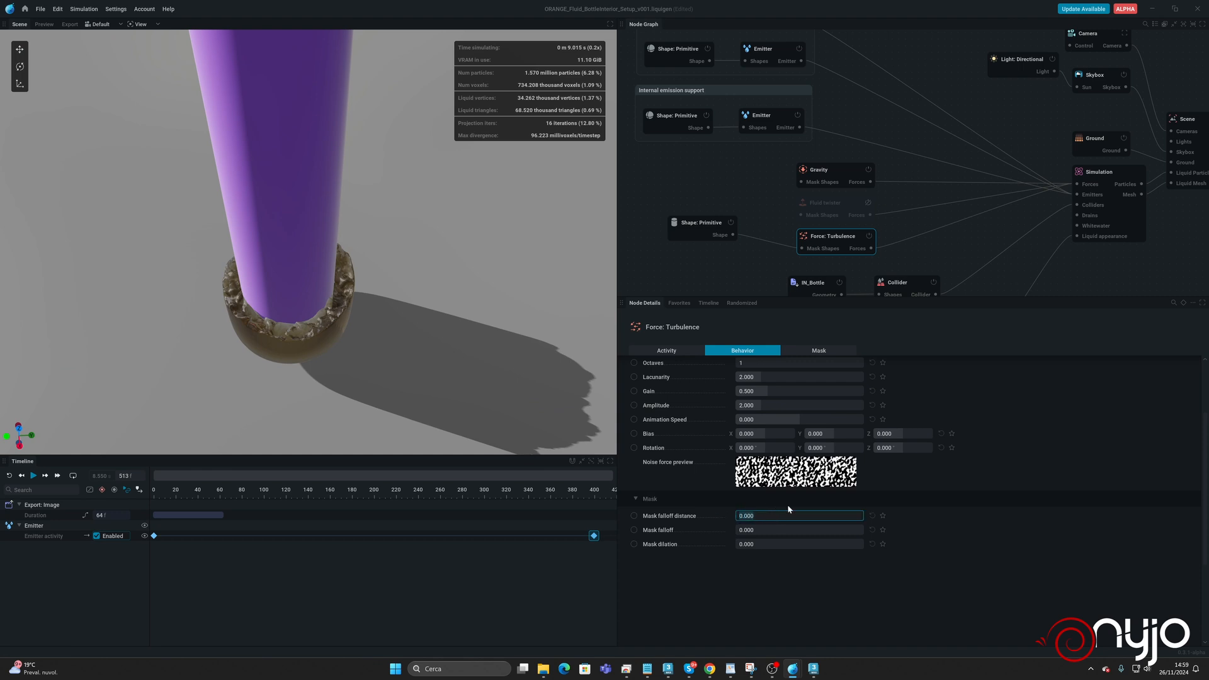
pyautogui.write('1')
pyautogui.press('Return')
pyautogui.moveTo(757, 532); pyautogui.dragTo(758, 532)
pyautogui.scroll(3, 666, 456)
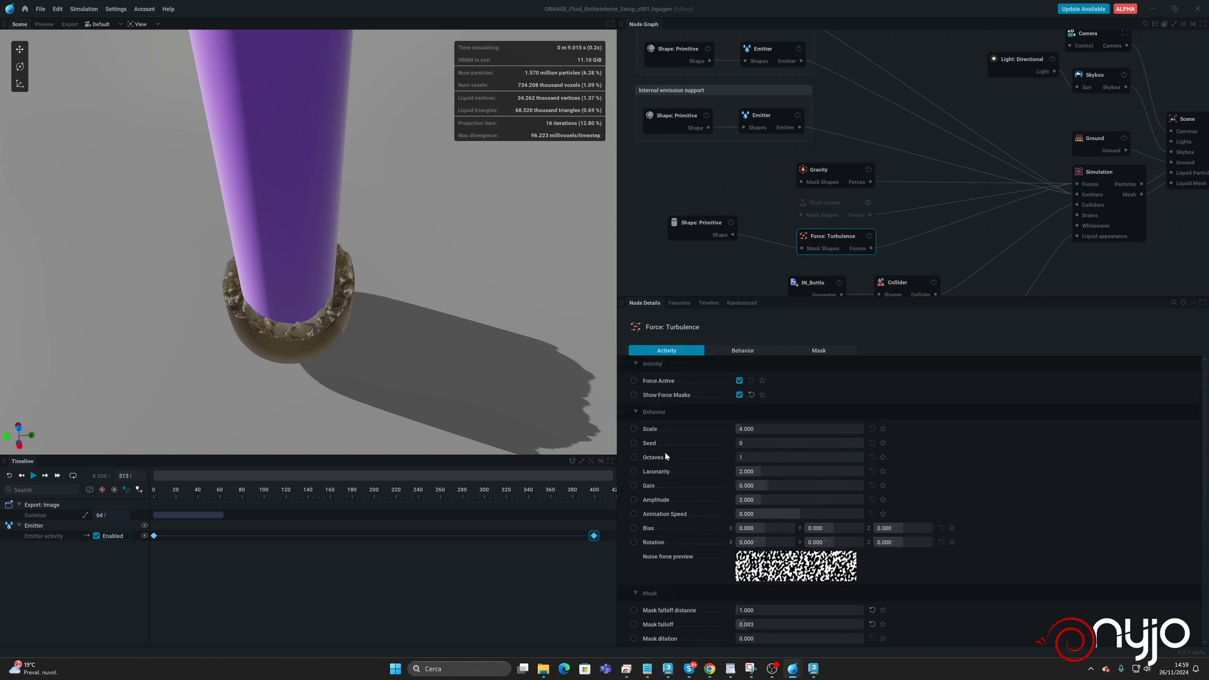
pyautogui.click(739, 395)
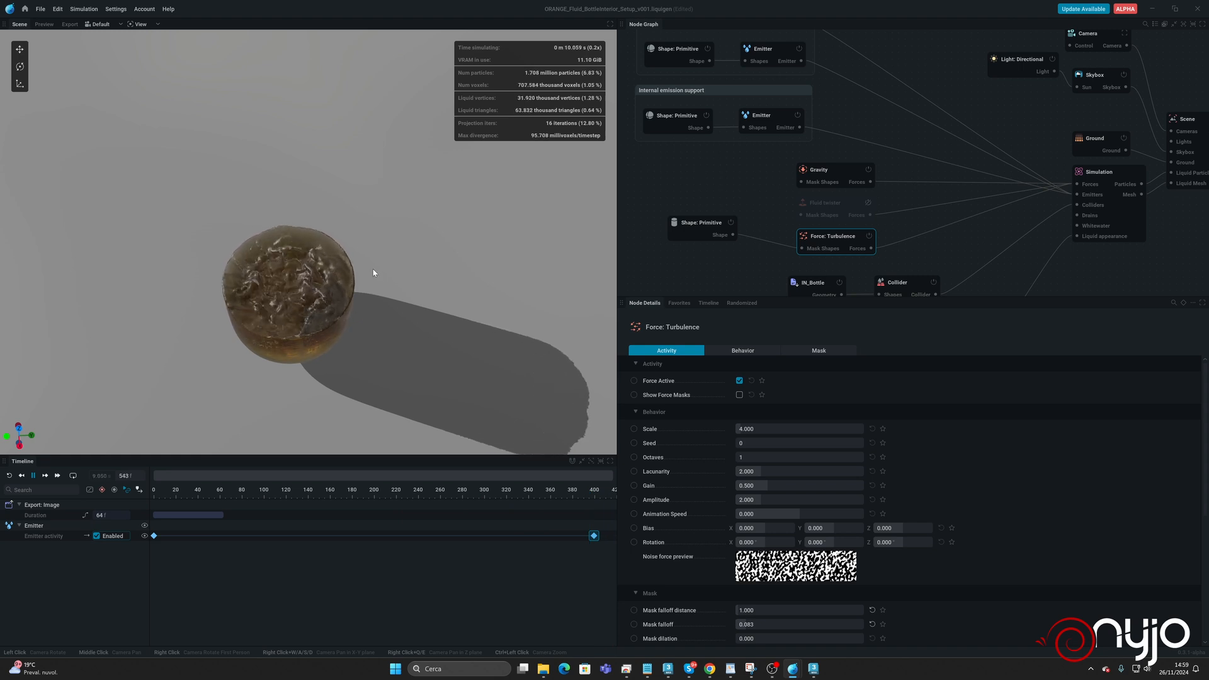
# Set the Turbulence force's Octaves to 2, Scale to 6 and Amplitude to 1.
pyautogui.click(770, 460)
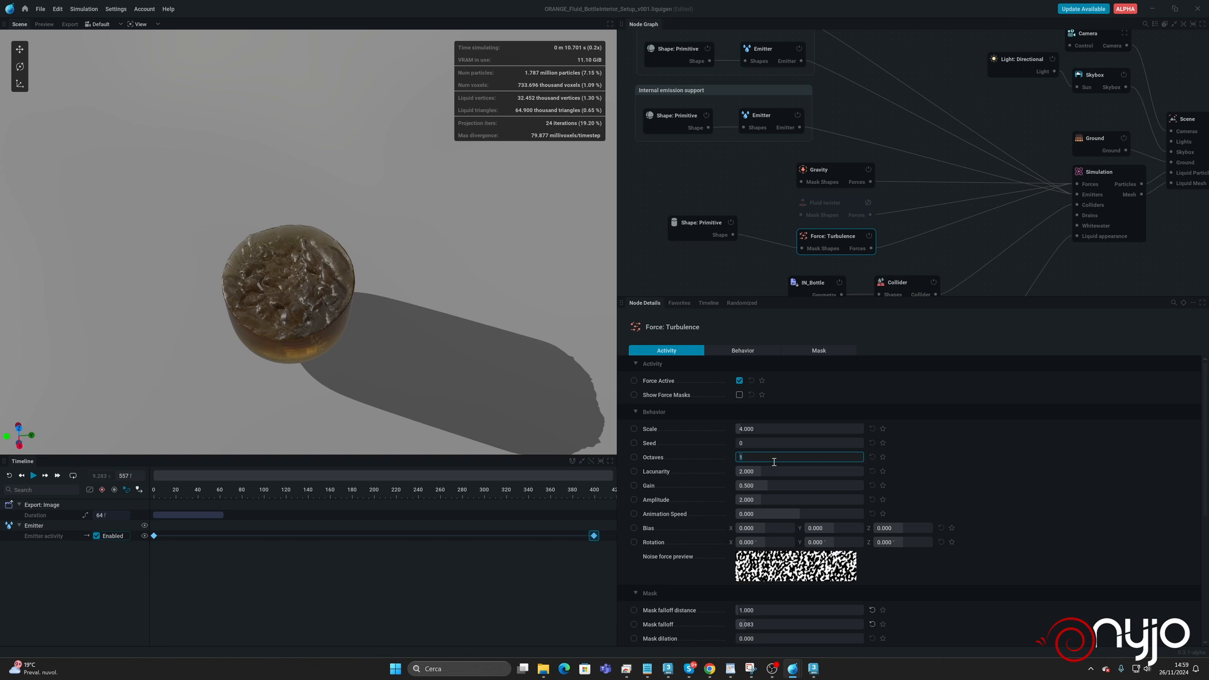
pyautogui.write('2')
pyautogui.press('Return')
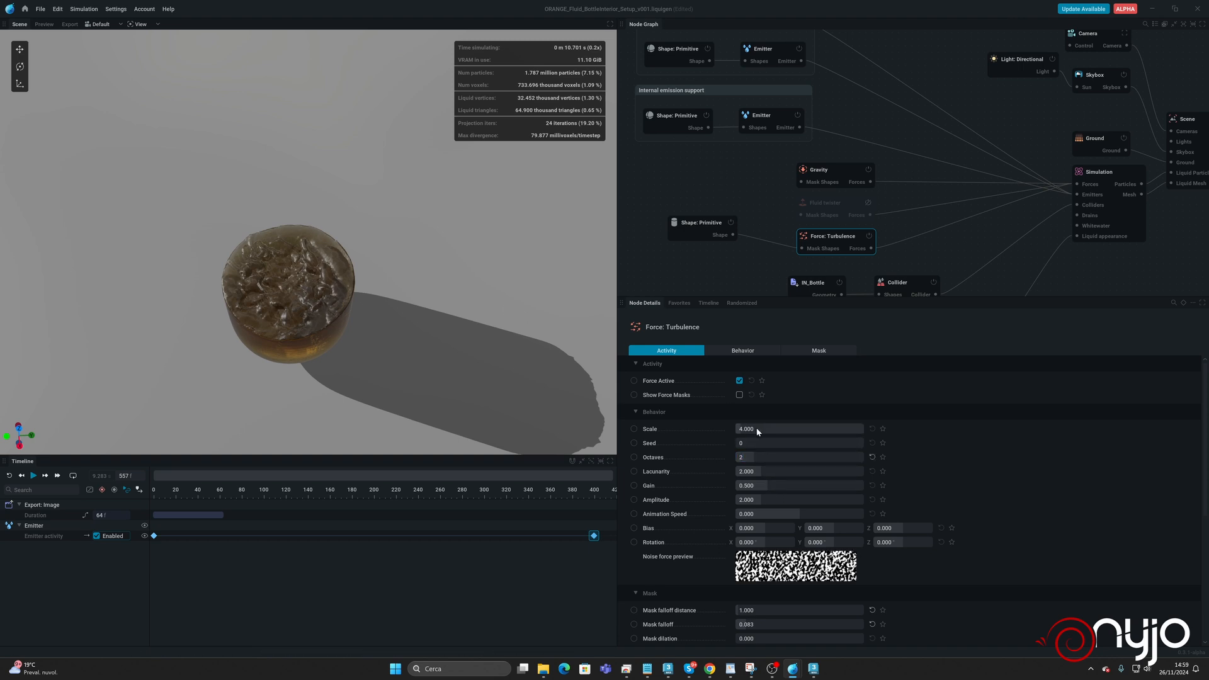
pyautogui.click(783, 431)
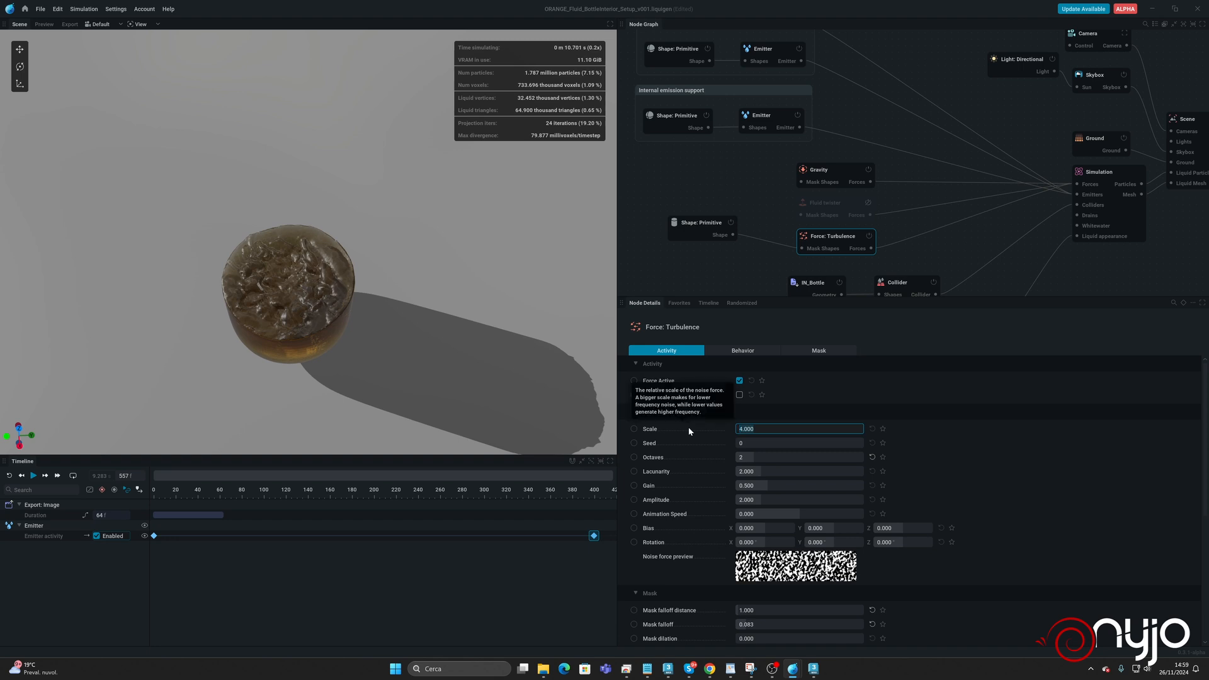
pyautogui.write('6')
pyautogui.press('Return')
pyautogui.click(773, 499)
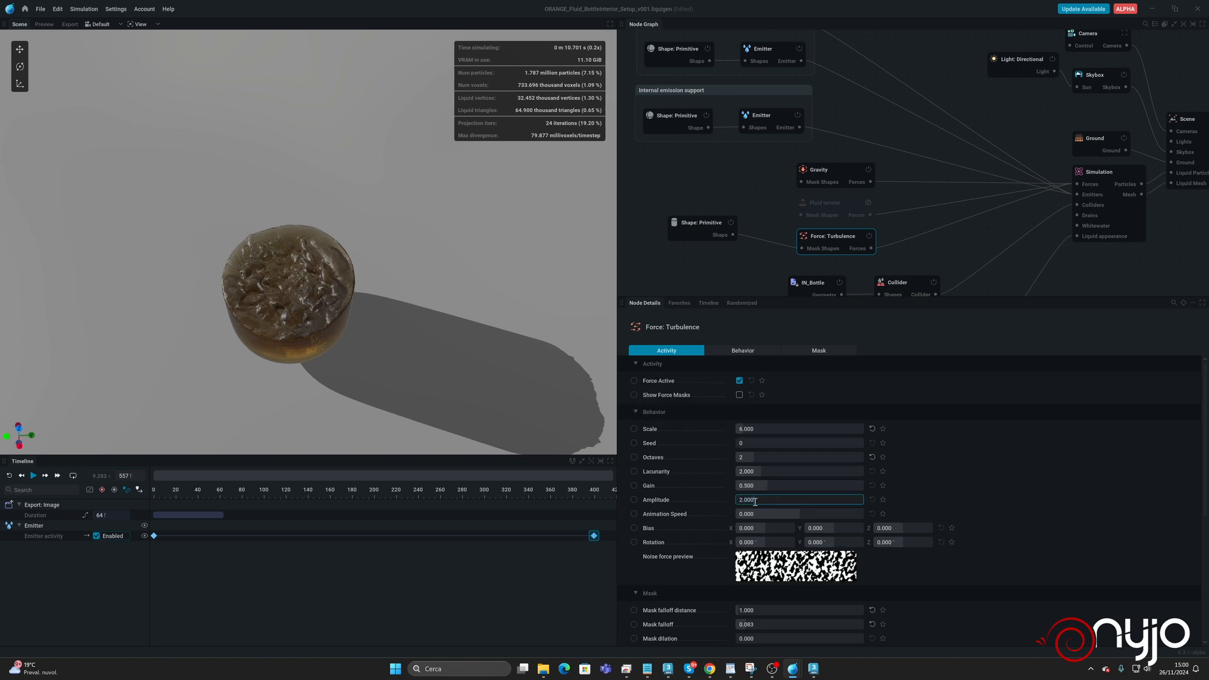
pyautogui.write('1')
pyautogui.press('Return')
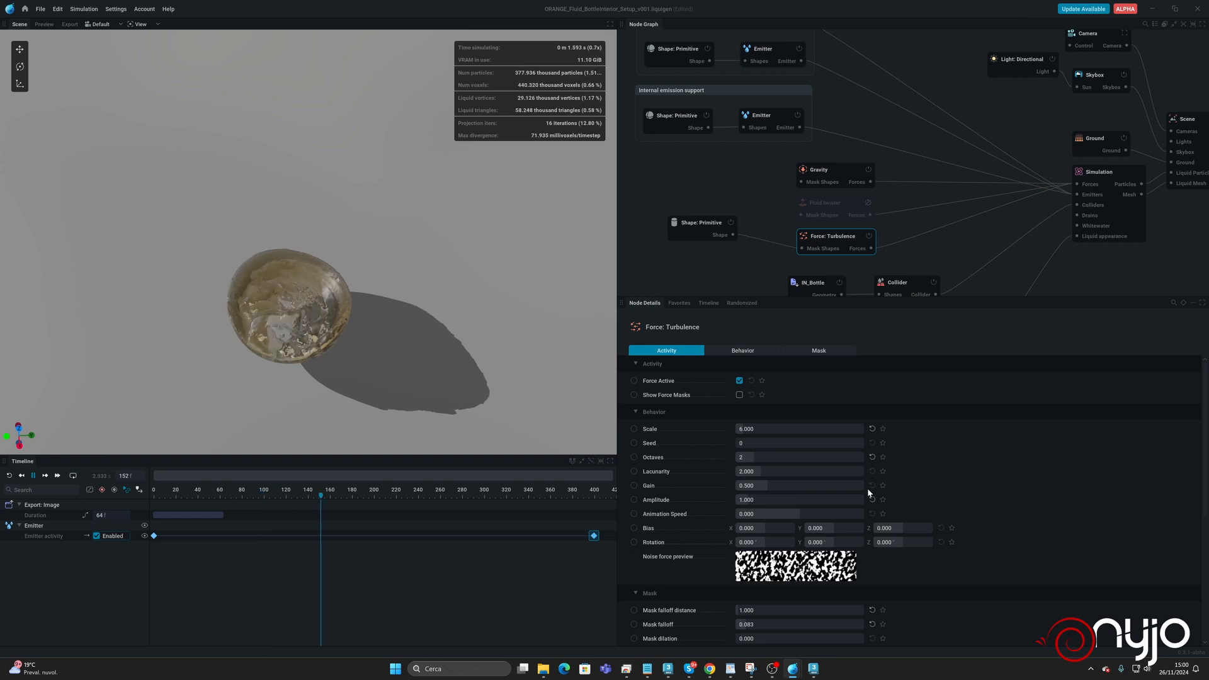
# Set the Turbulence force's Animation Speed to 25 while the simulation runs.
pyautogui.moveTo(766, 513); pyautogui.dragTo(700, 512)
pyautogui.doubleClick(763, 513)
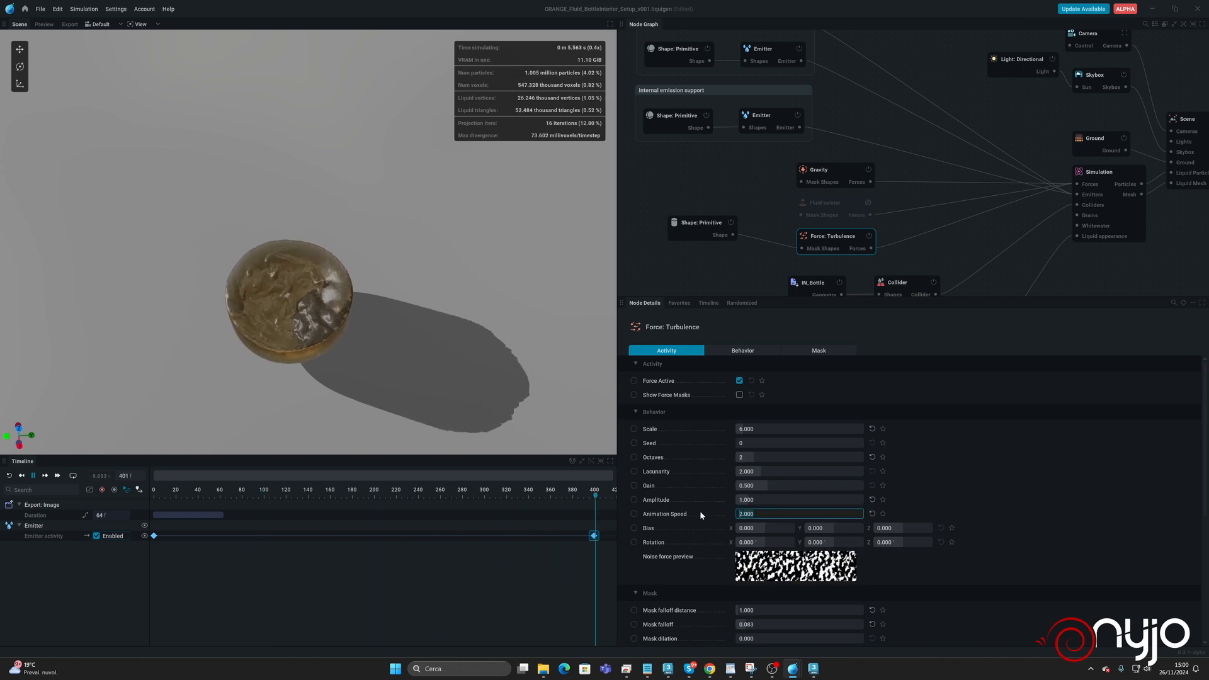
pyautogui.write('25')
pyautogui.press('Return')
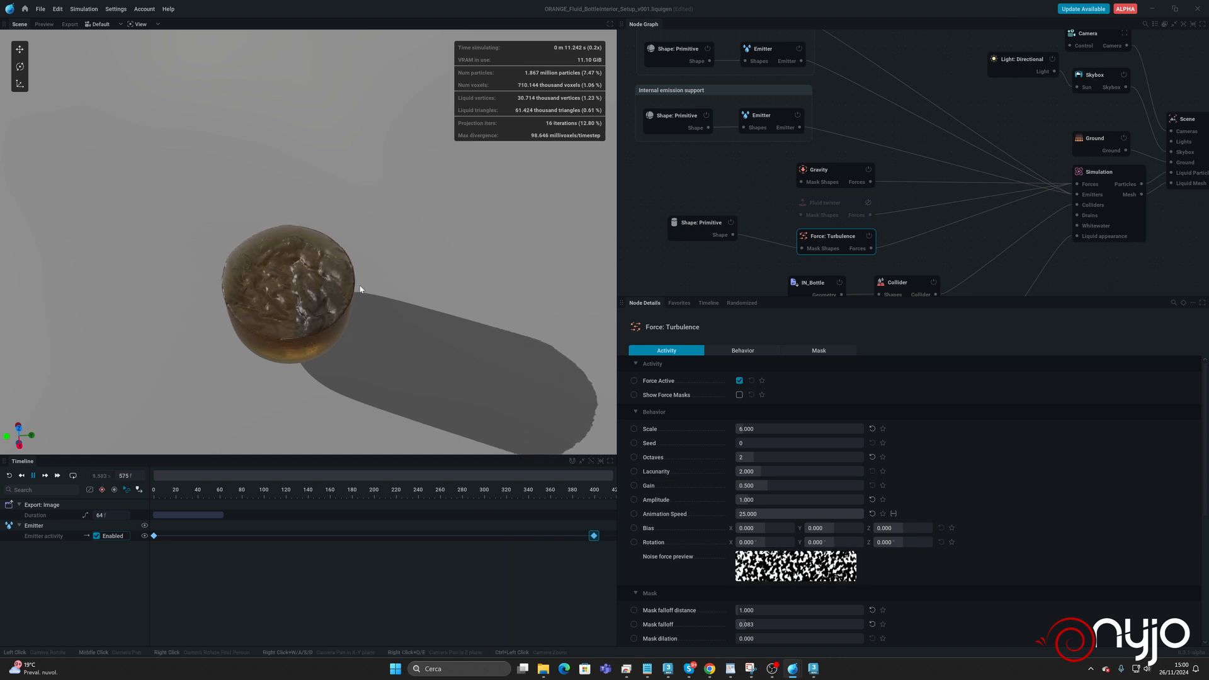
# Inspect the turbulent liquid surface from lower and higher angles and pause the simulation.
pyautogui.moveTo(318, 356); pyautogui.dragTo(317, 321)
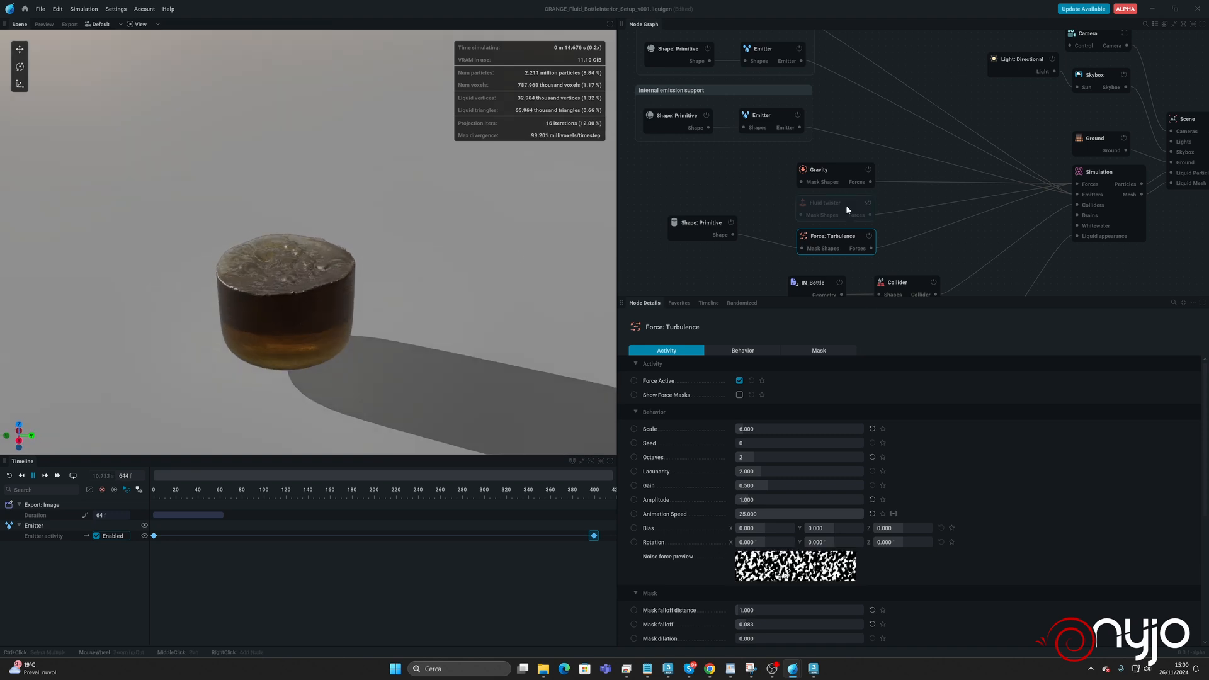
pyautogui.moveTo(287, 330)
pyautogui.mouseDown()
pyautogui.moveTo(288, 340)
pyautogui.moveTo(290, 328)
pyautogui.mouseUp()
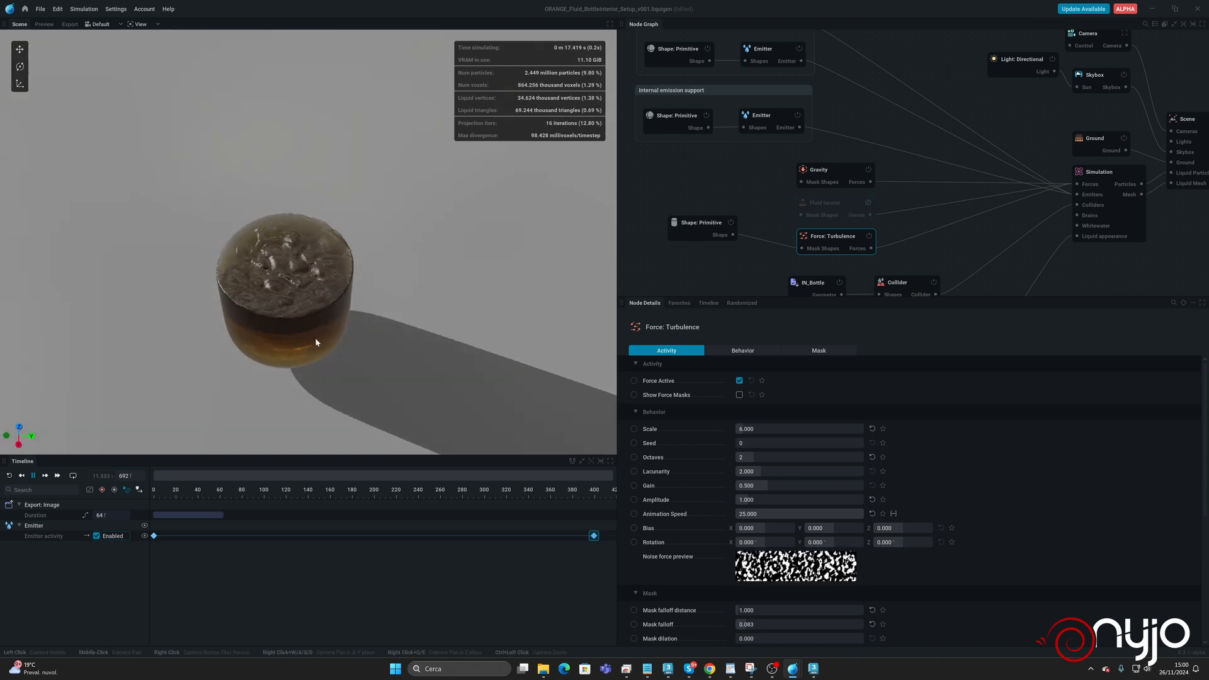
pyautogui.press('space')
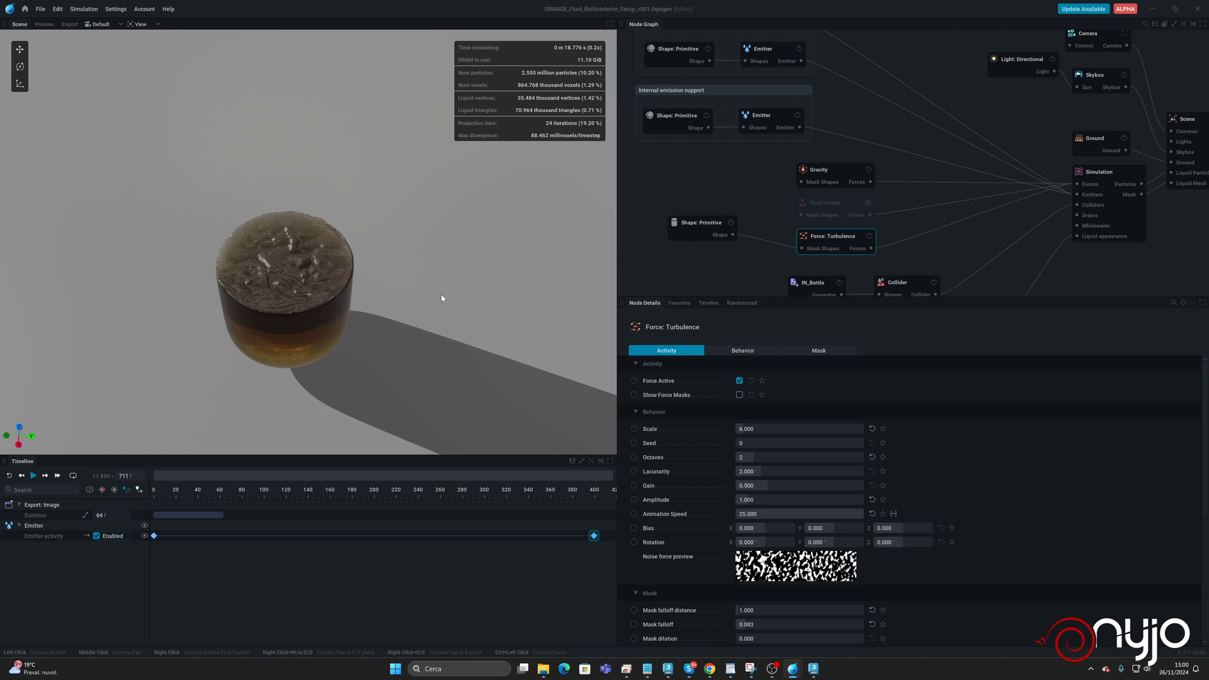
# Set the Simulation node's mesh Isovalue to 0 and inspect the liquid mesh up close.
pyautogui.click(1104, 196)
pyautogui.click(830, 351)
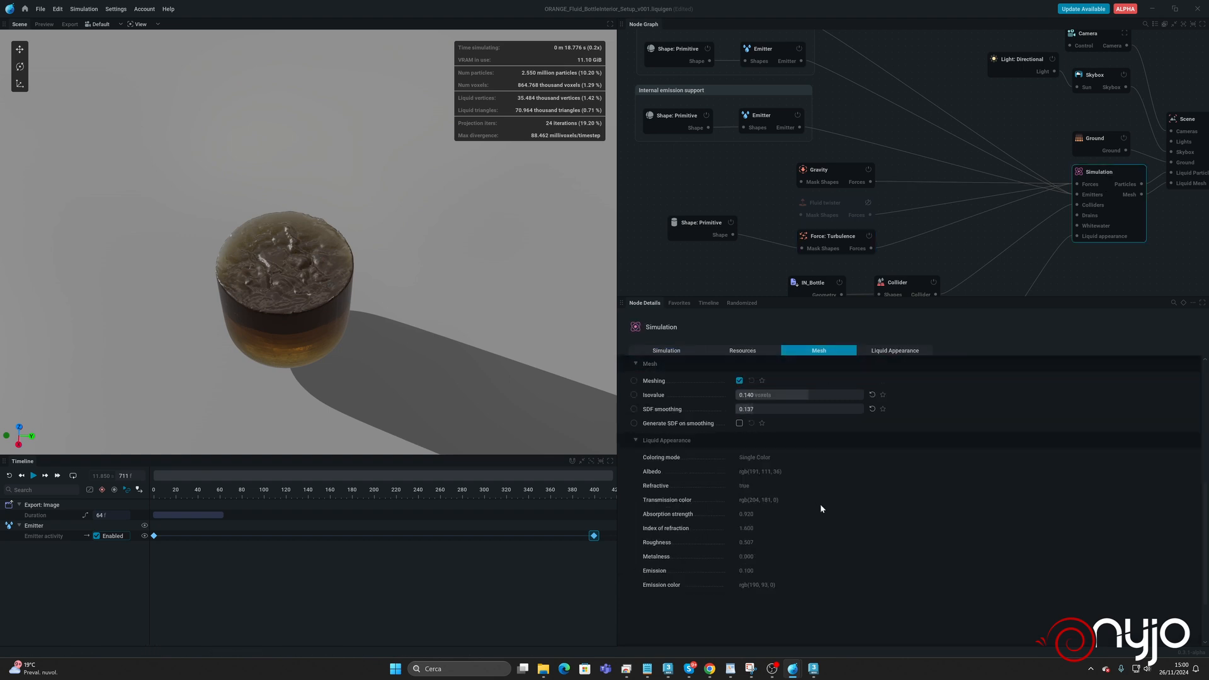
pyautogui.scroll(2, 785, 475)
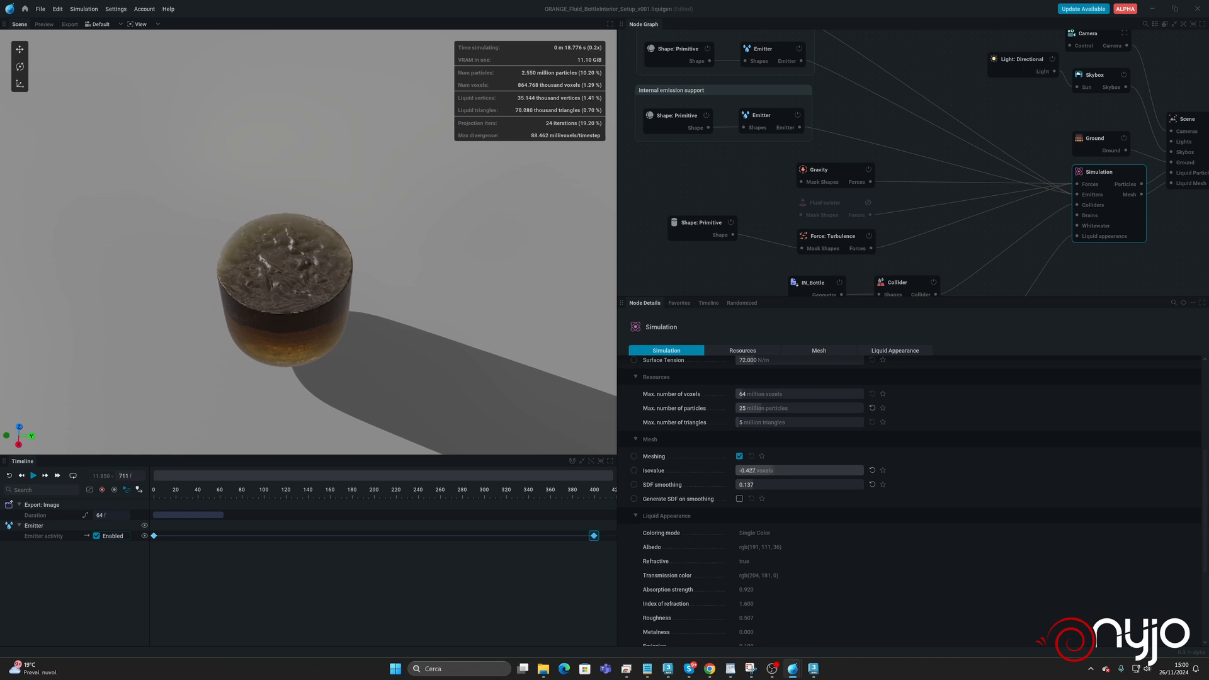
pyautogui.moveTo(749, 471); pyautogui.dragTo(785, 470)
pyautogui.write('0')
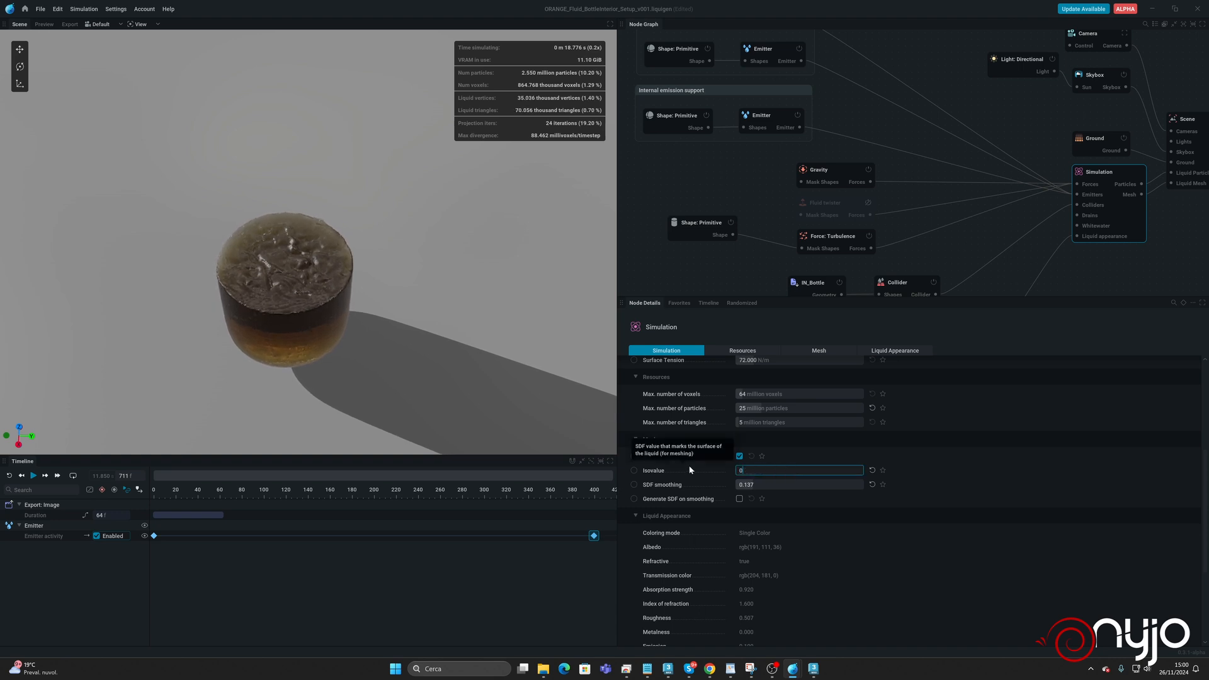
pyautogui.press('Return')
pyautogui.moveTo(388, 356); pyautogui.dragTo(384, 339)
pyautogui.scroll(3, 290, 337)
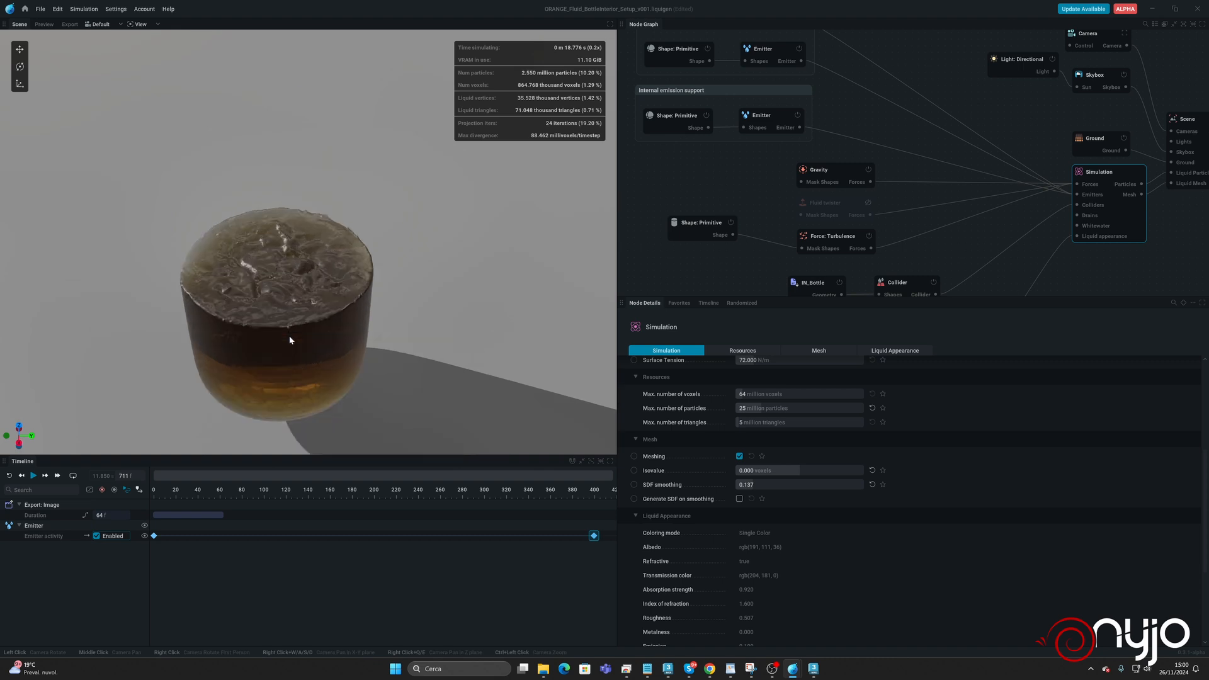
pyautogui.moveTo(321, 378); pyautogui.dragTo(443, 366)
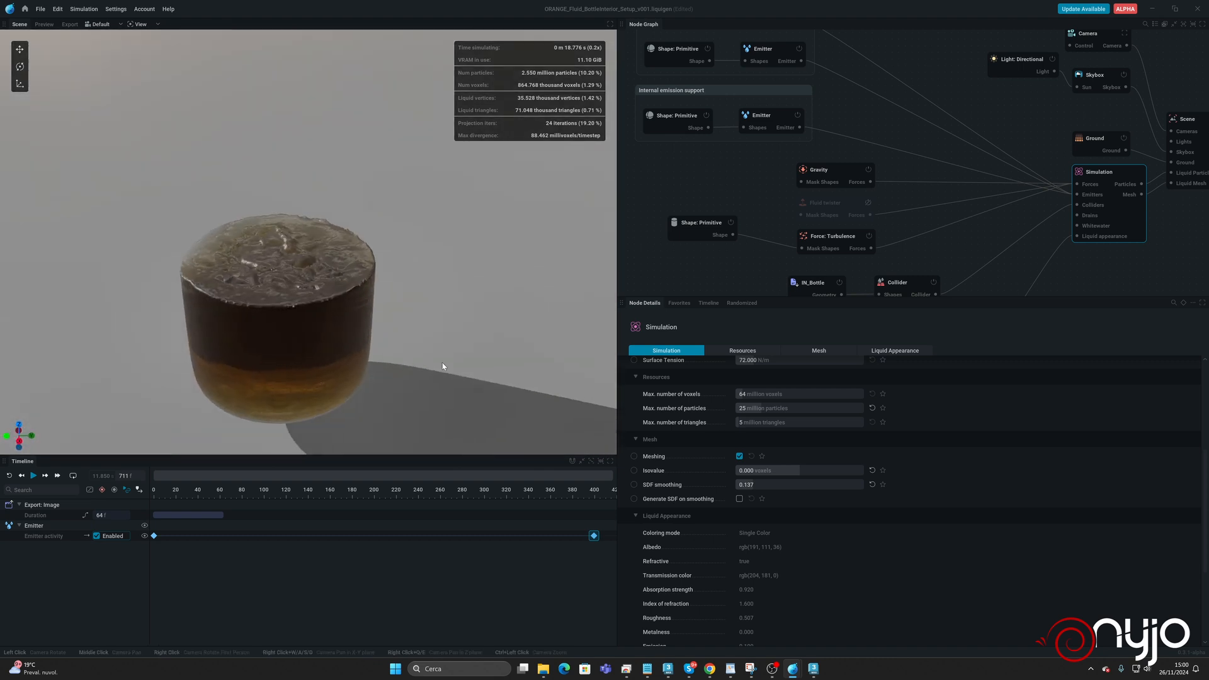
# Align the mask cylinder's node beside the Turbulence force and re-enable the Fluid twister force.
pyautogui.moveTo(698, 234); pyautogui.dragTo(726, 244)
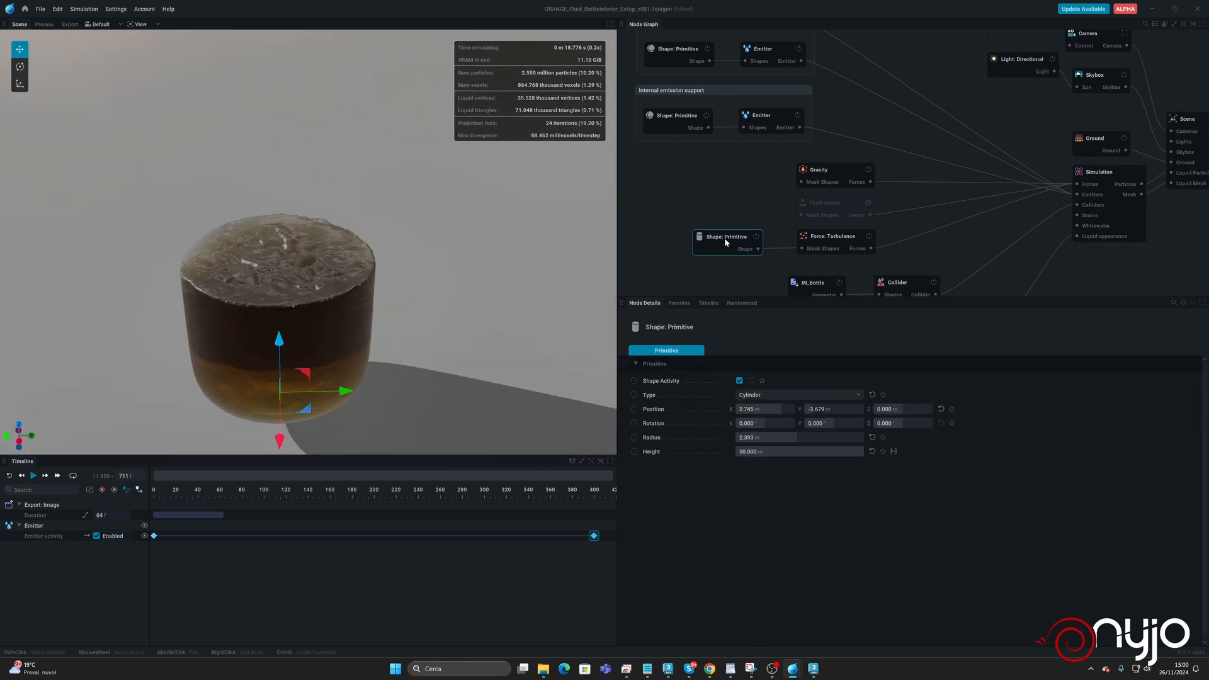
pyautogui.click(868, 203)
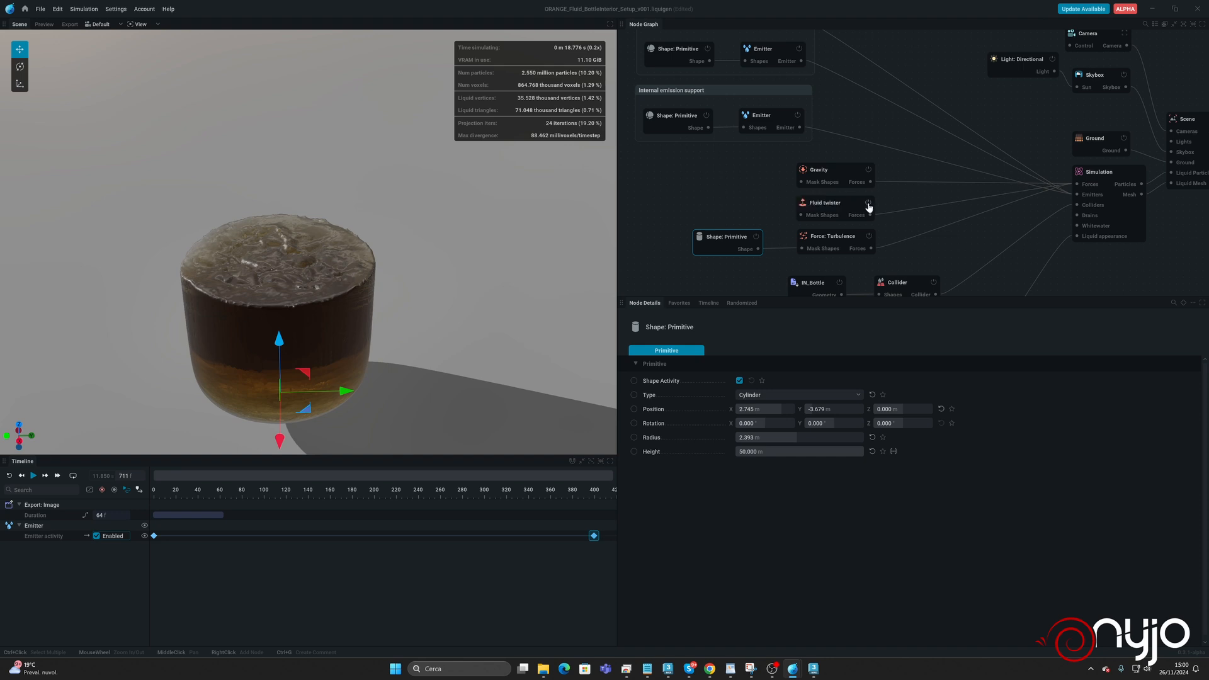
# Rename the Turbulence force node "Wave turbulence".
pyautogui.doubleClick(828, 238)
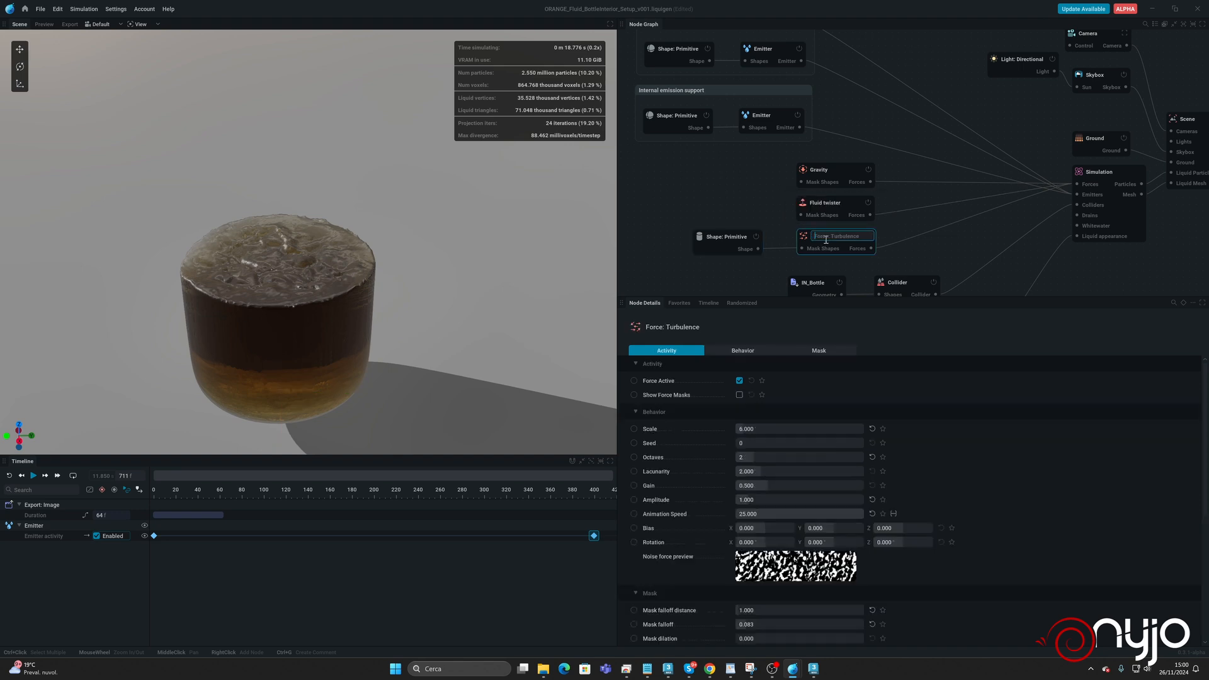
pyautogui.write('Wave tur')
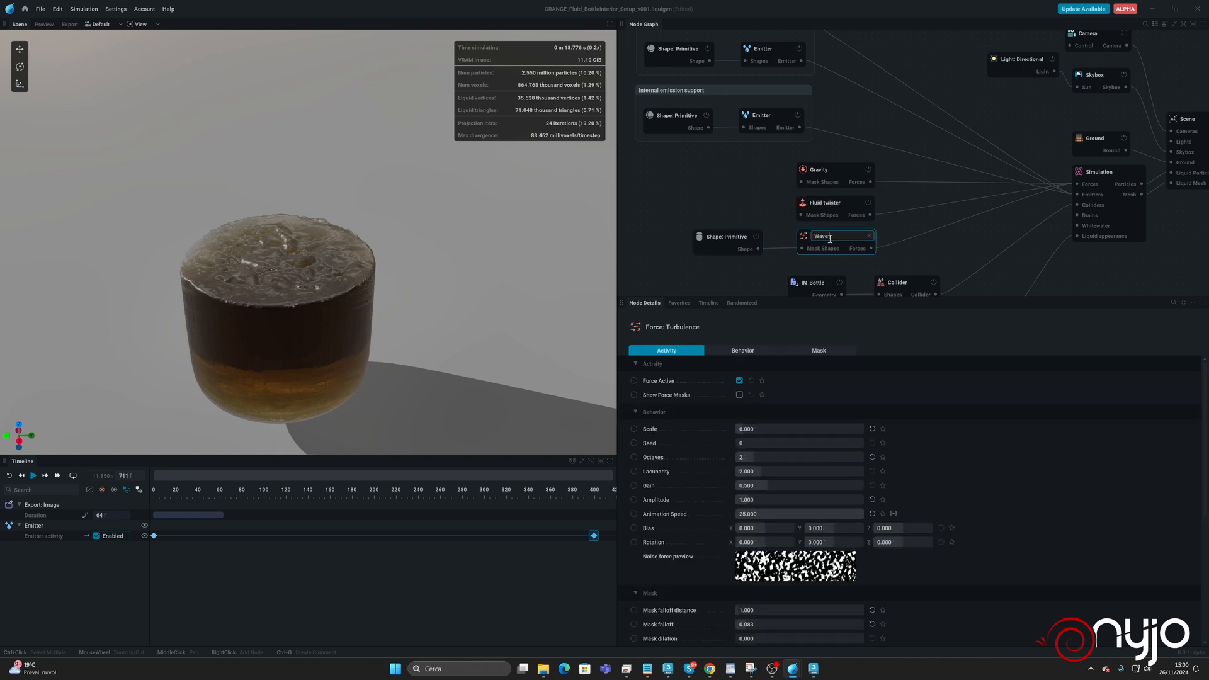
pyautogui.write('bulence')
pyautogui.press('Return')
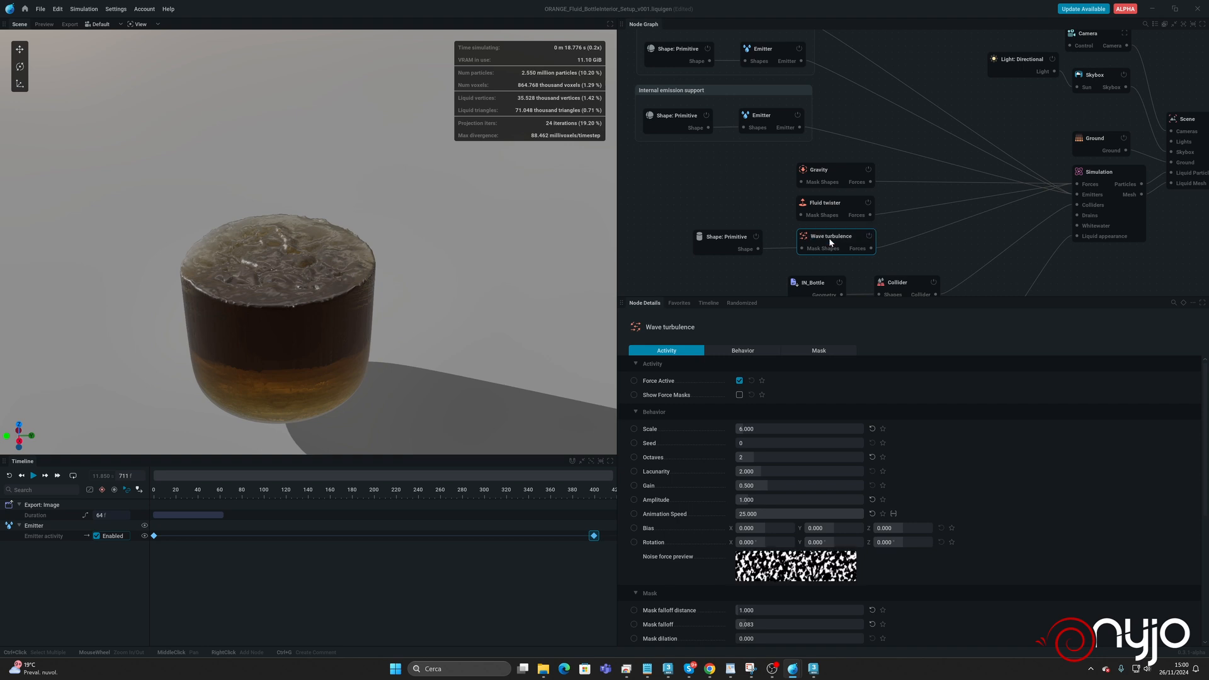
# Rename the cylinder shape node feeding Wave turbulence "Wave mask" and rerun the simulation from the start.
pyautogui.click(724, 237)
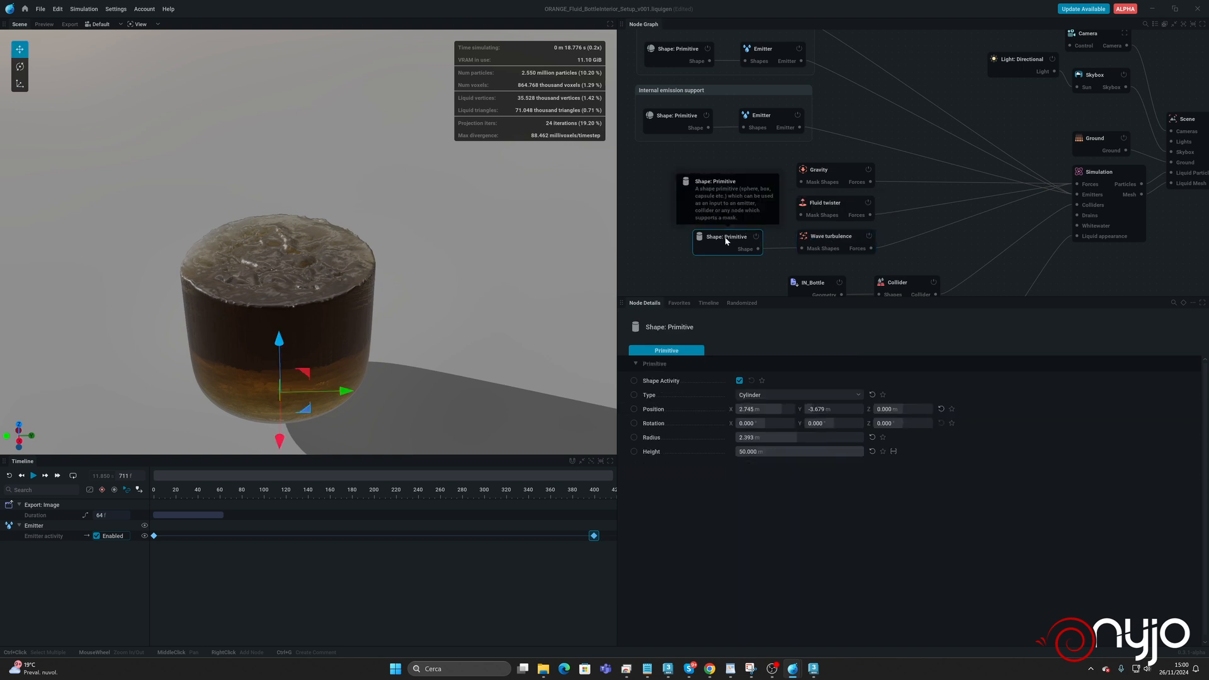
pyautogui.doubleClick(726, 237)
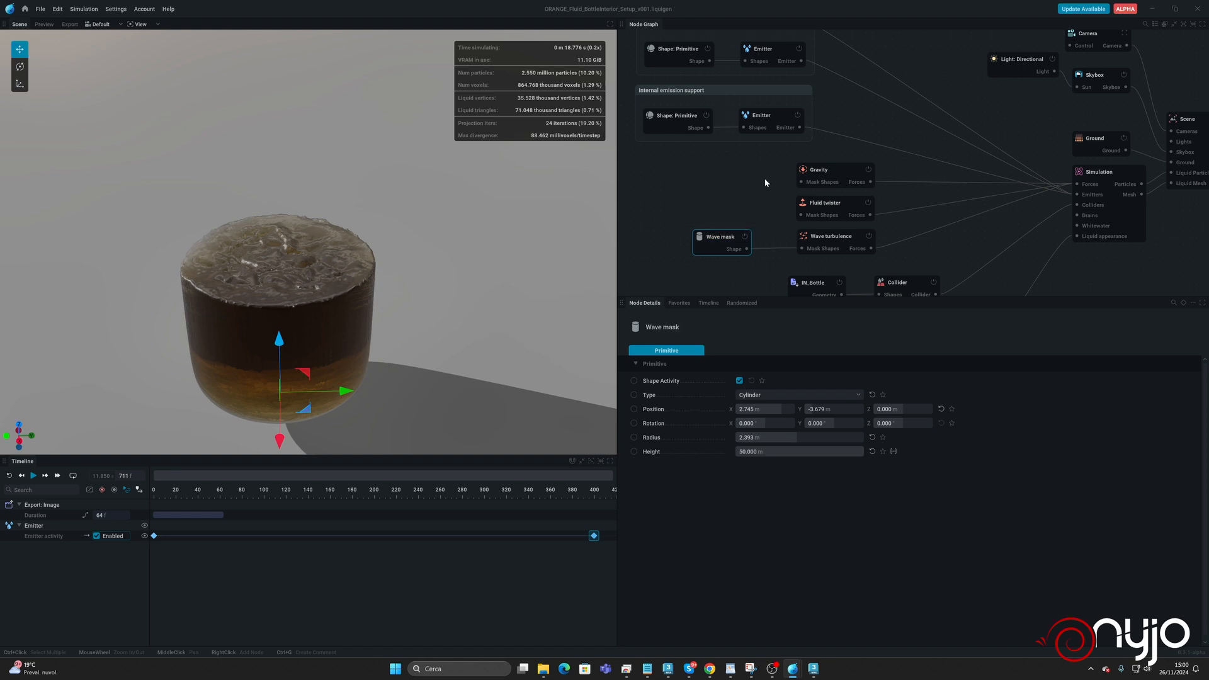
pyautogui.press('r')
pyautogui.press('space')
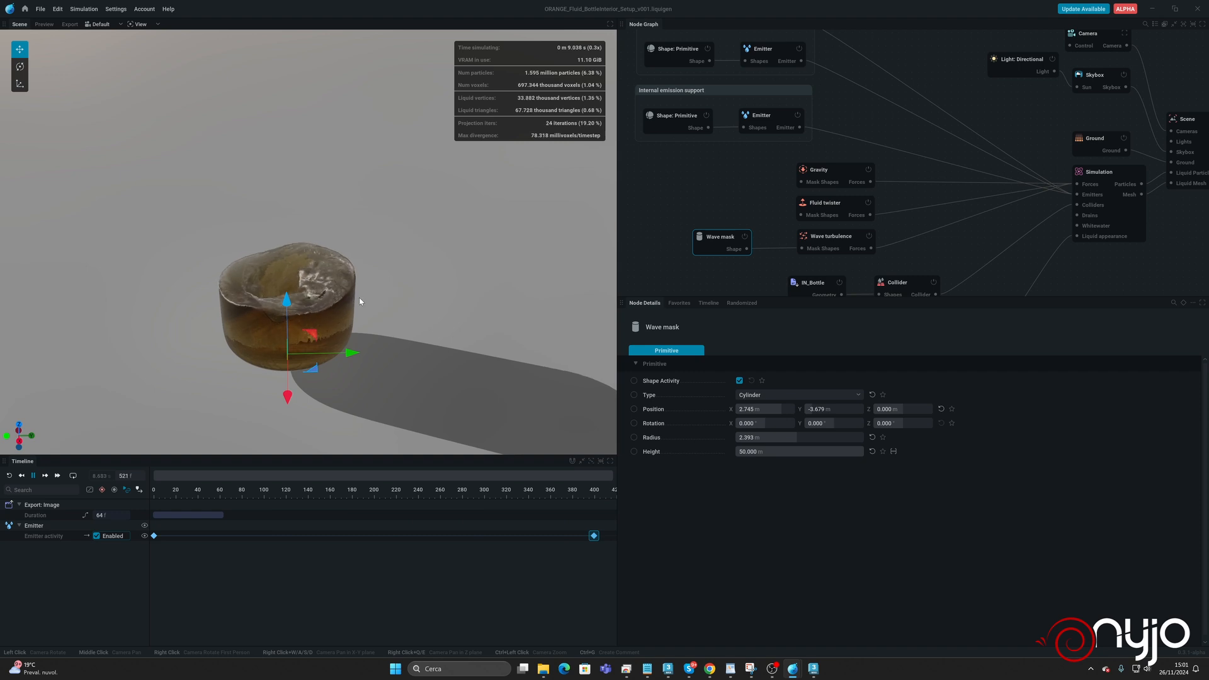
# Inspect the swirling liquid from above and from the side while the simulation fills the bottle.
pyautogui.moveTo(329, 318)
pyautogui.mouseDown()
pyautogui.moveTo(326, 429)
pyautogui.moveTo(312, 302)
pyautogui.moveTo(328, 320)
pyautogui.moveTo(331, 417)
pyautogui.moveTo(334, 299)
pyautogui.moveTo(336, 335)
pyautogui.mouseUp()
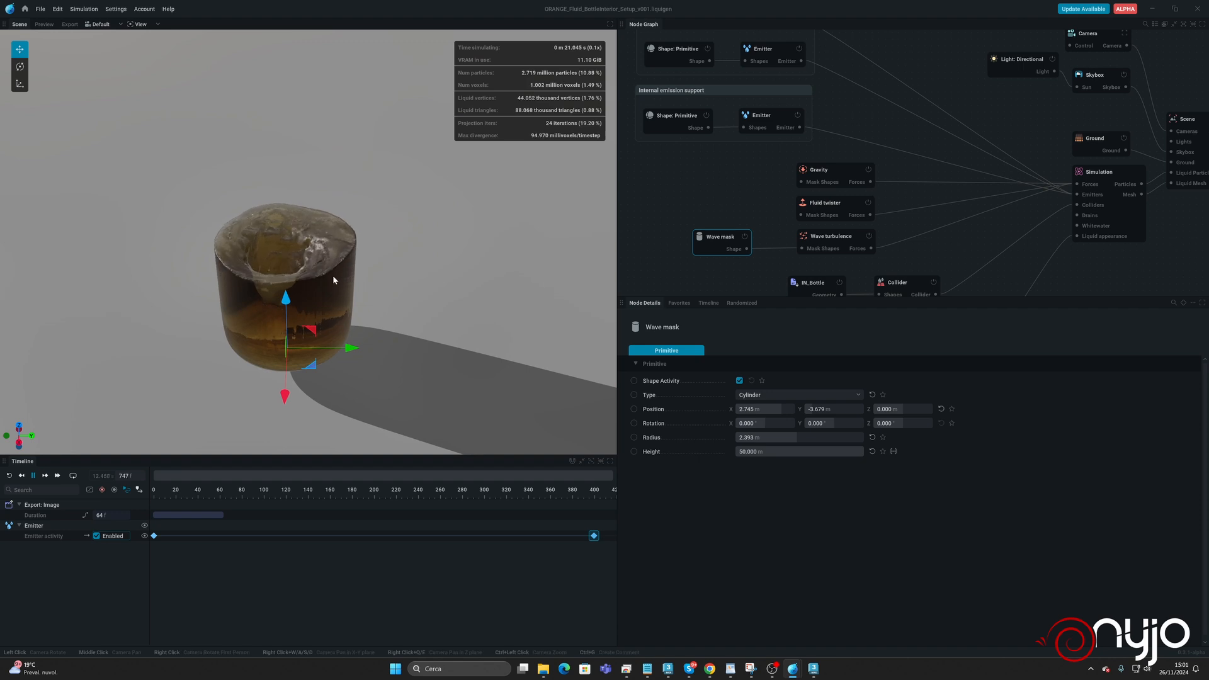
pyautogui.moveTo(343, 287); pyautogui.dragTo(369, 293)
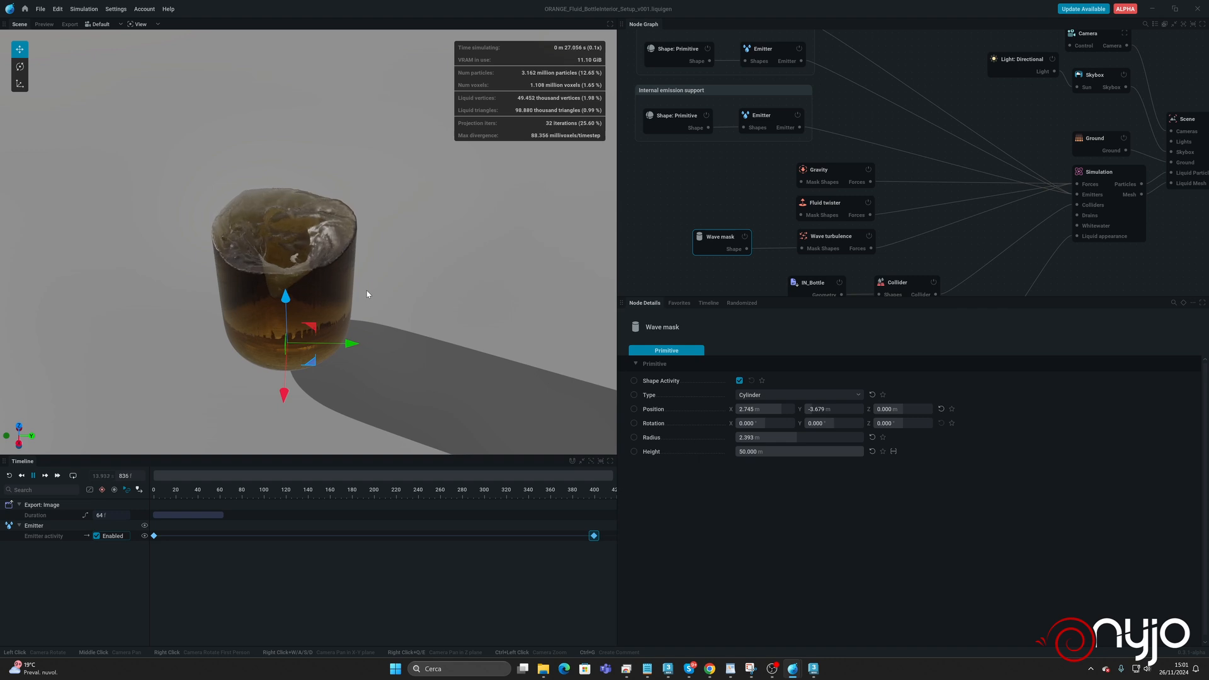
pyautogui.moveTo(369, 293)
pyautogui.mouseDown()
pyautogui.moveTo(367, 244)
pyautogui.moveTo(363, 290)
pyautogui.mouseUp()
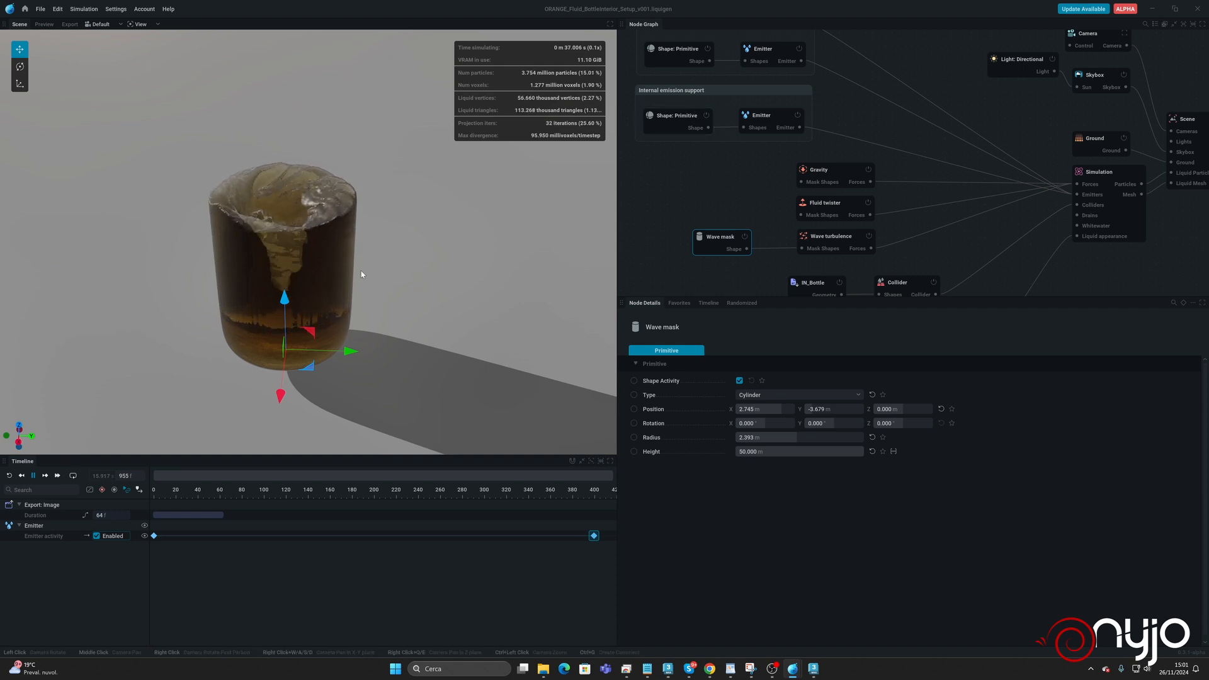
pyautogui.moveTo(361, 274); pyautogui.dragTo(323, 318)
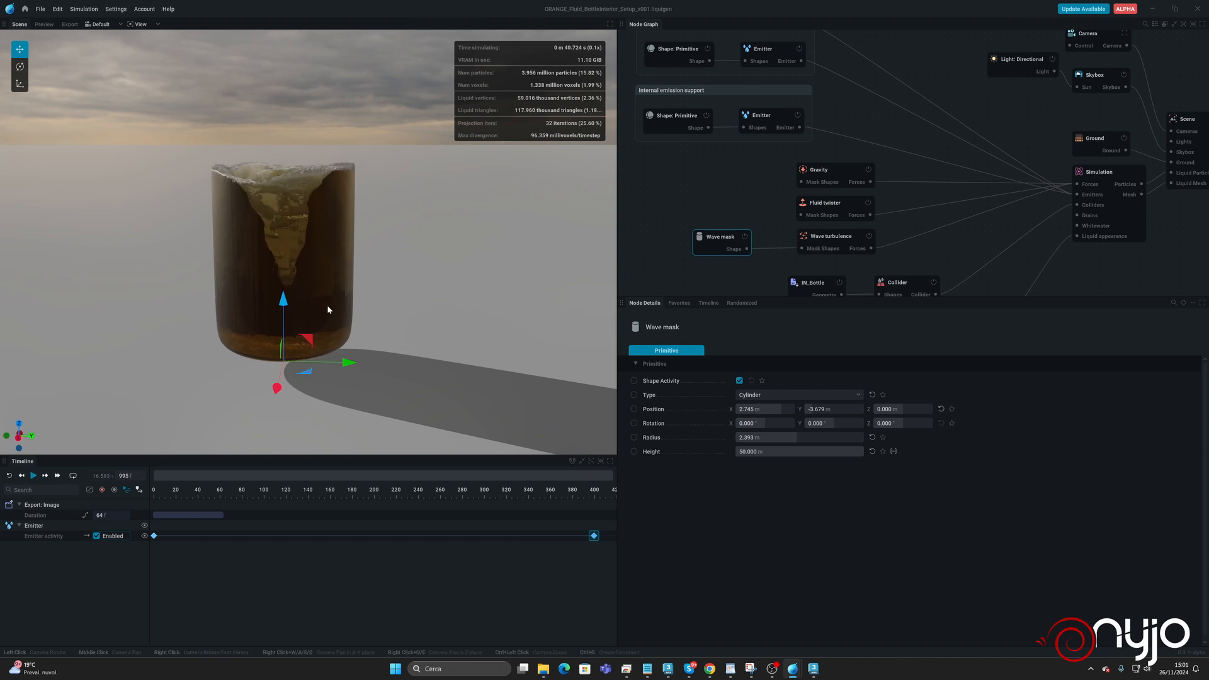
# Duplicate the internal emission support's shape and emitter, place the copies above the Wave mask node, and link the new emitter to Simulation's Emitters.
pyautogui.moveTo(676, 102); pyautogui.dragTo(759, 128)
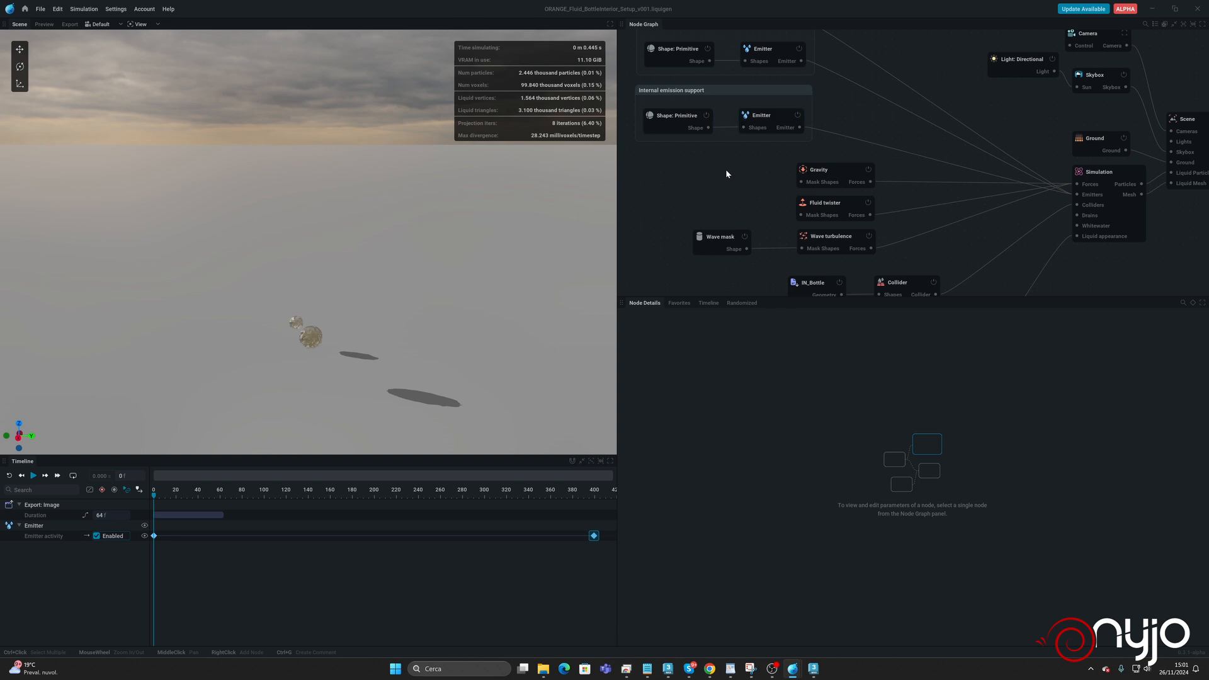
pyautogui.hotkey('ctrl', 'd')
pyautogui.moveTo(768, 177); pyautogui.dragTo(623, 166)
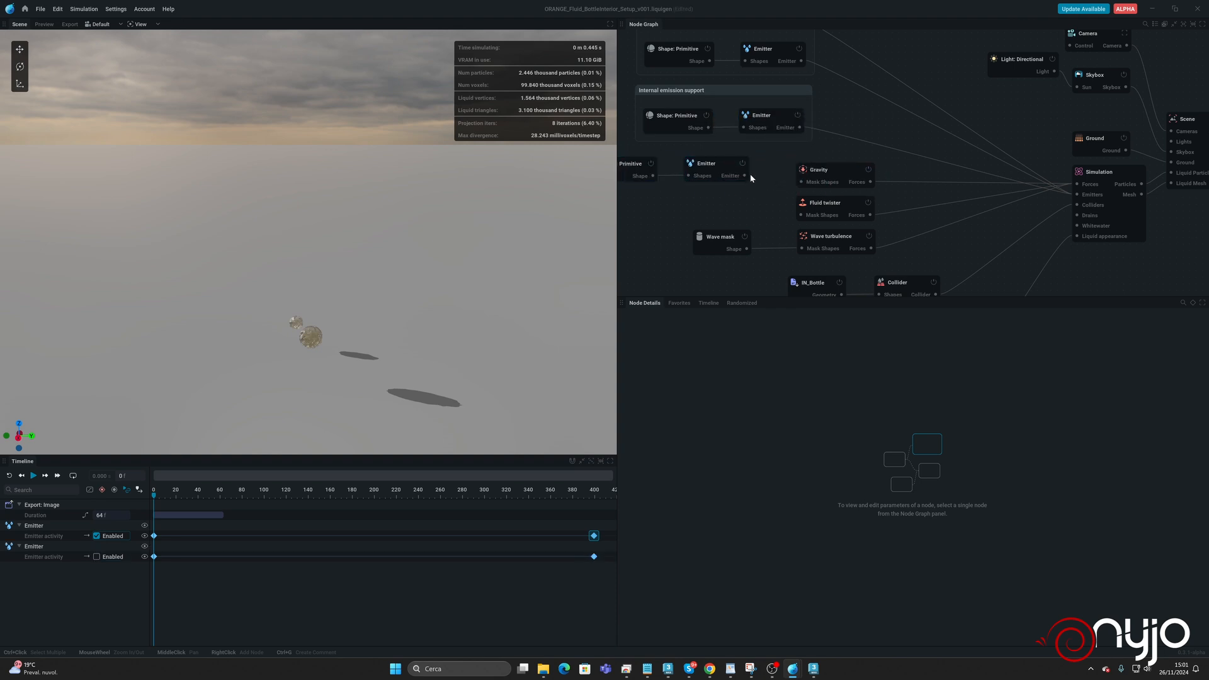
pyautogui.moveTo(745, 175); pyautogui.dragTo(774, 173)
pyautogui.moveTo(1078, 197); pyautogui.dragTo(1078, 197)
# Run the simulation and move the duplicated emitter's sphere to Y -3.600 m, checking the fill from another angle.
pyautogui.click(631, 167)
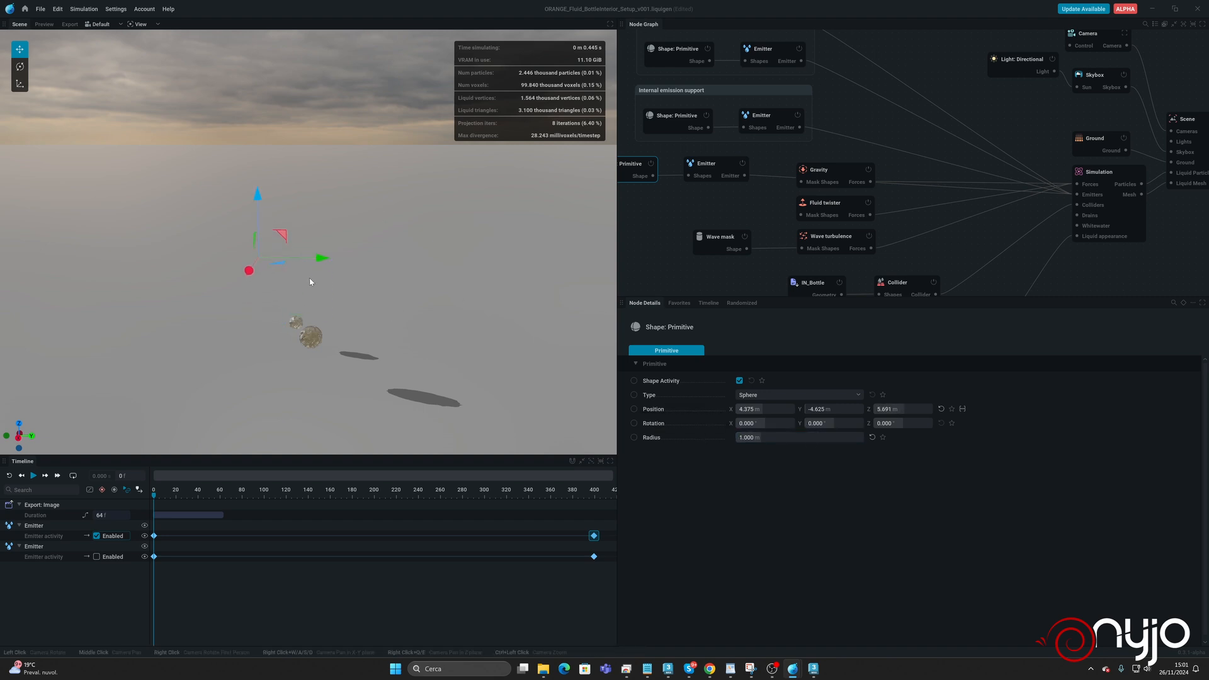
pyautogui.press('space')
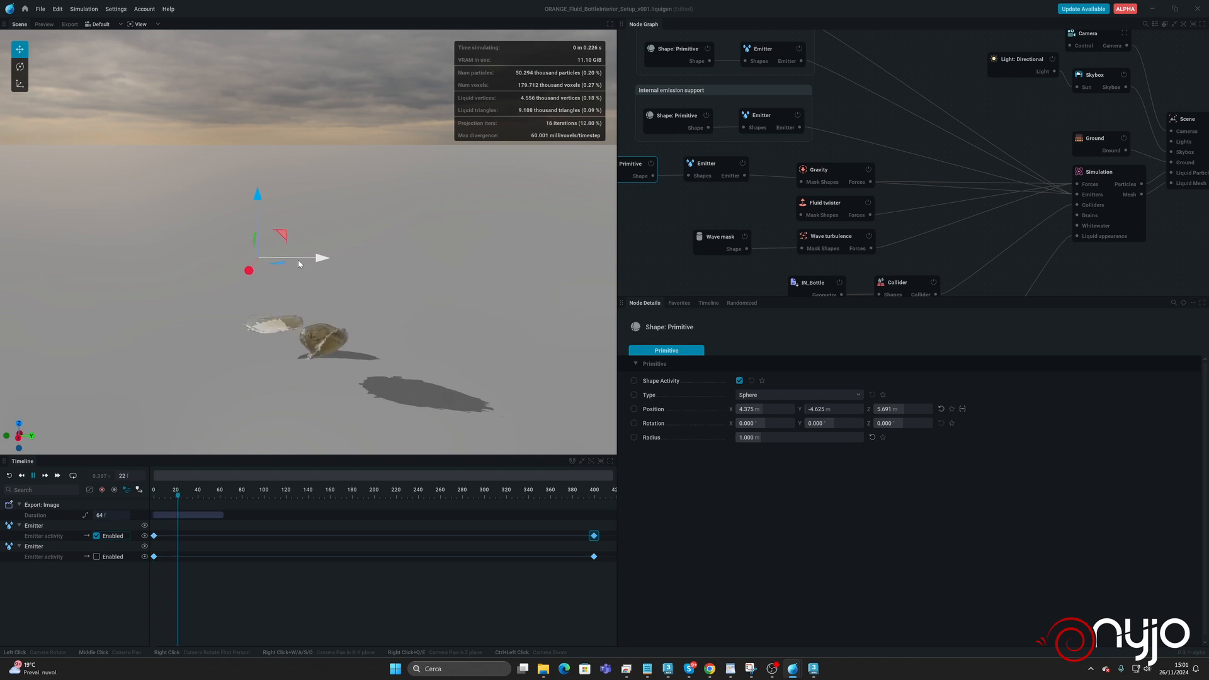
pyautogui.moveTo(313, 257); pyautogui.dragTo(345, 258)
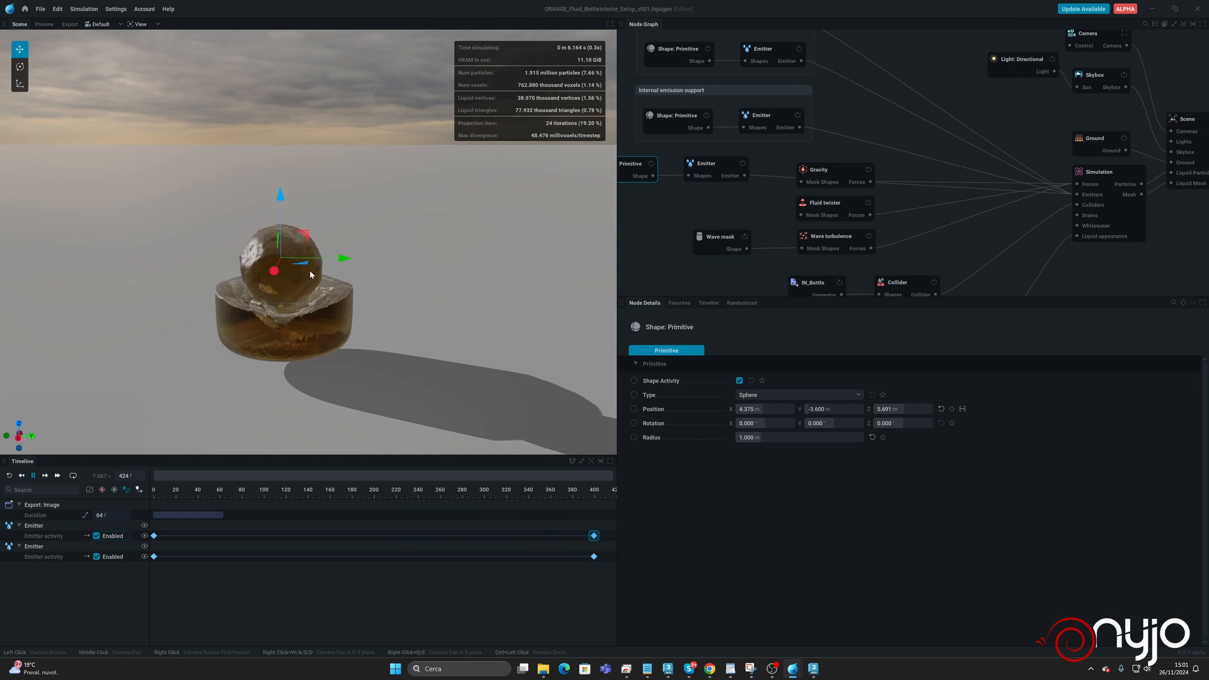
pyautogui.moveTo(428, 240); pyautogui.dragTo(462, 282)
pyautogui.scroll(-5, 433, 283)
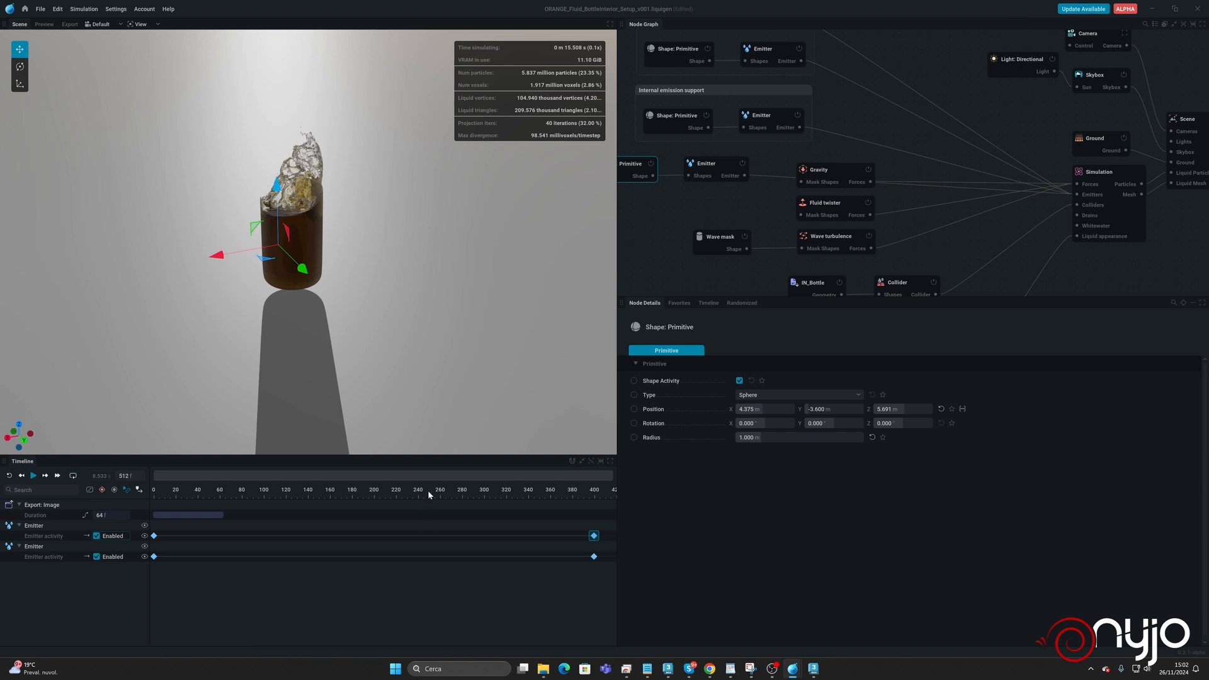
# Locate the duplicated emitter's activity keyframe at frame 400 and rename that emitter node "Add".
pyautogui.moveTo(429, 495); pyautogui.dragTo(410, 495)
pyautogui.moveTo(510, 481); pyautogui.dragTo(396, 490, button='middle')
pyautogui.moveTo(523, 480); pyautogui.dragTo(308, 504, button='middle')
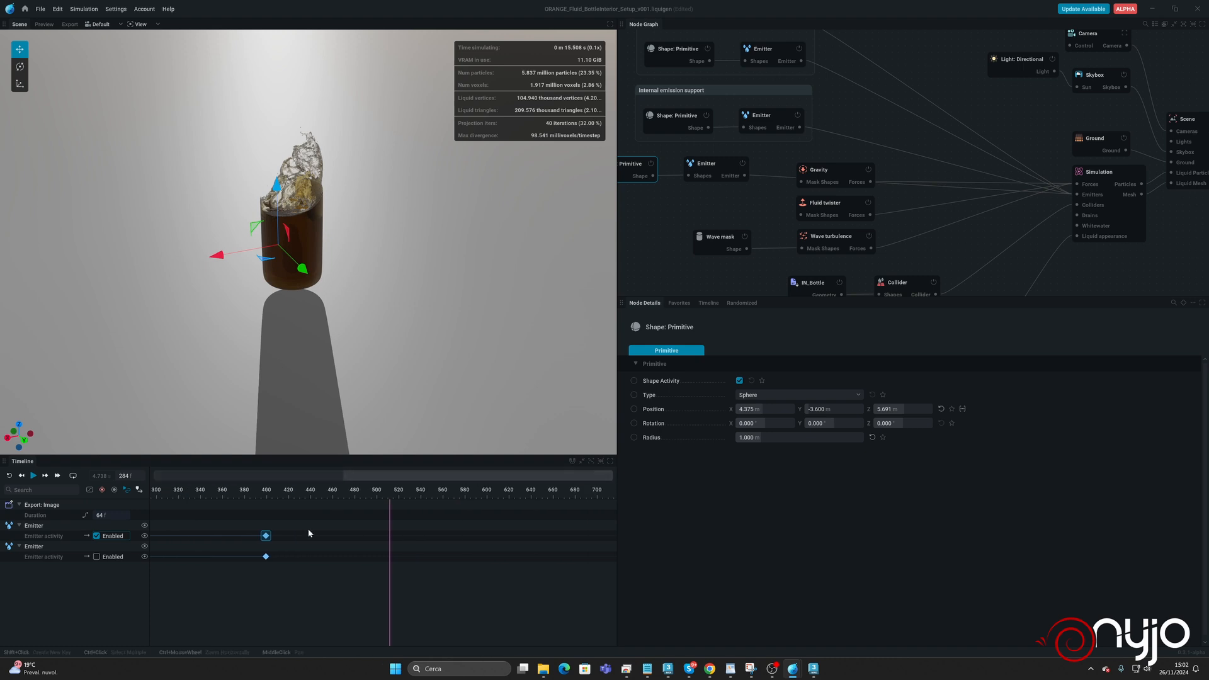
pyautogui.click(266, 556)
pyautogui.doubleClick(265, 558)
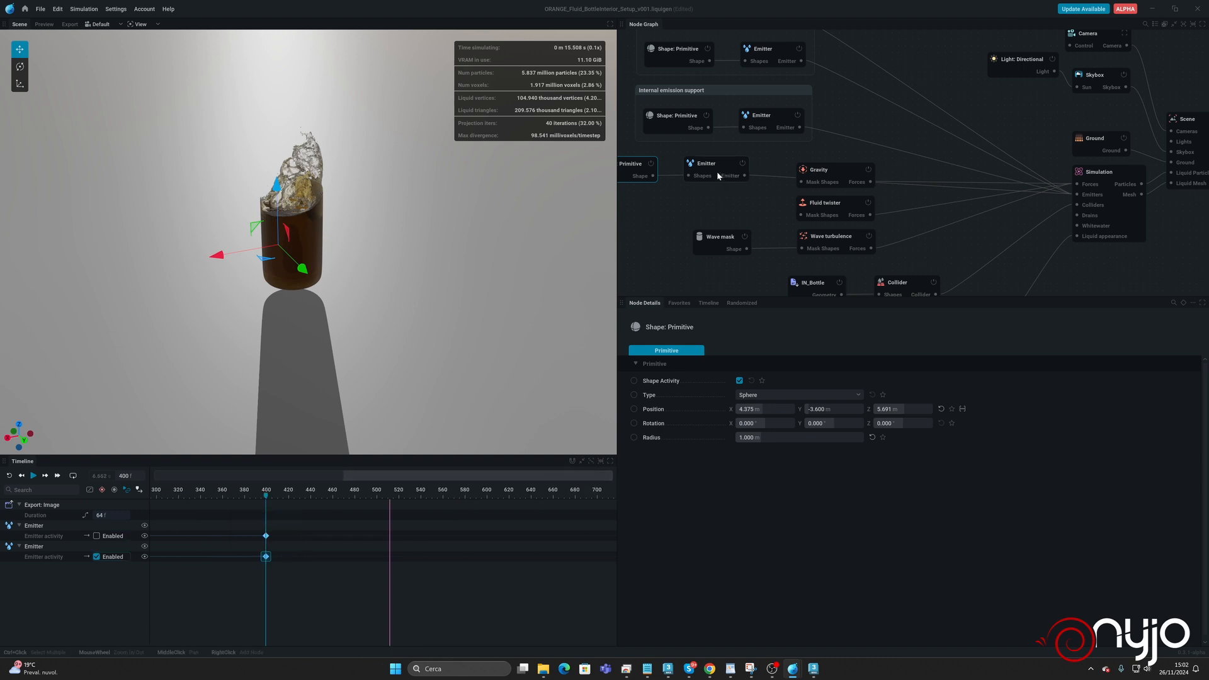
pyautogui.click(700, 165)
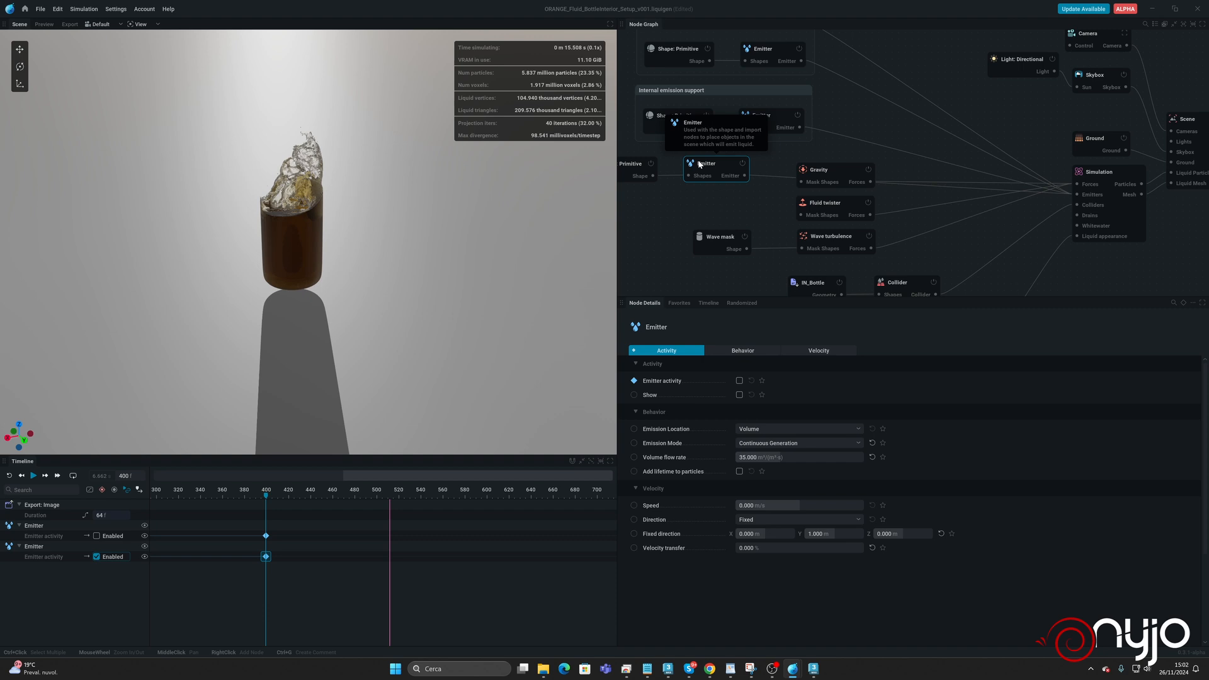
pyautogui.doubleClick(717, 161)
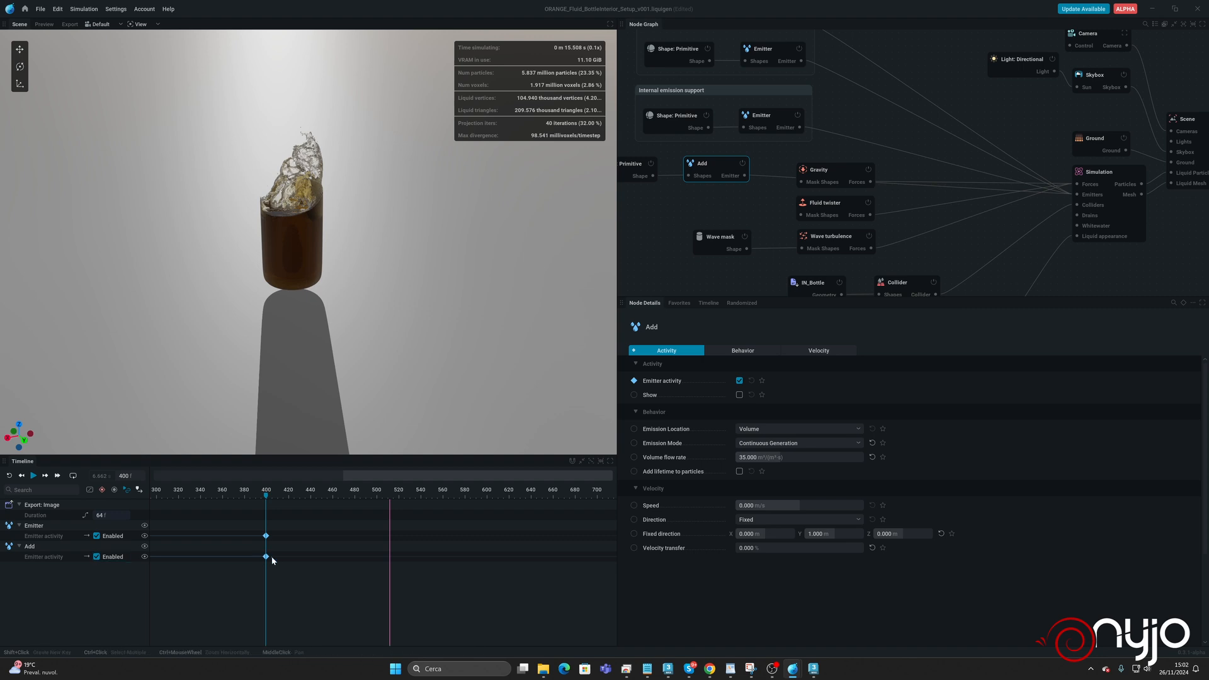
# Move the Add emitter's activity keyframe from frame 400 to just past frame 700 and rerun the simulation.
pyautogui.moveTo(265, 556); pyautogui.dragTo(605, 556)
pyautogui.press('r')
pyautogui.press('space')
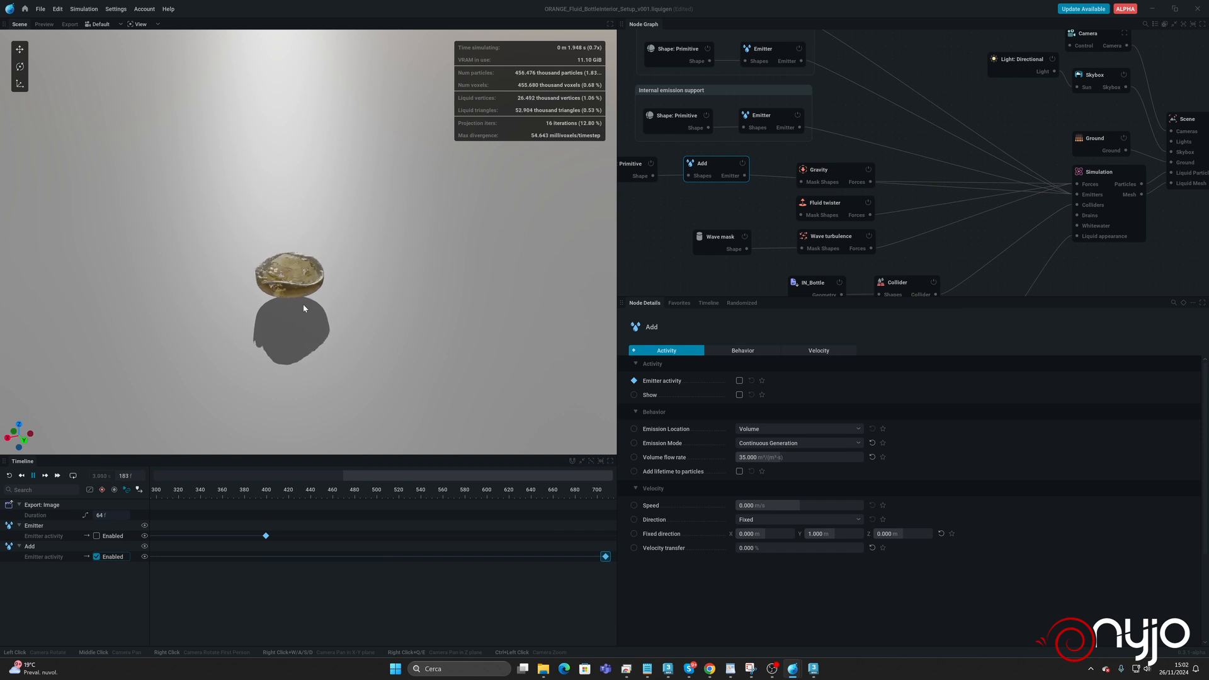
# Set the directional light's azimuth to -24°, elevation to 51.9° and light intensity to 0.833.
pyautogui.click(1052, 59)
pyautogui.click(1052, 60)
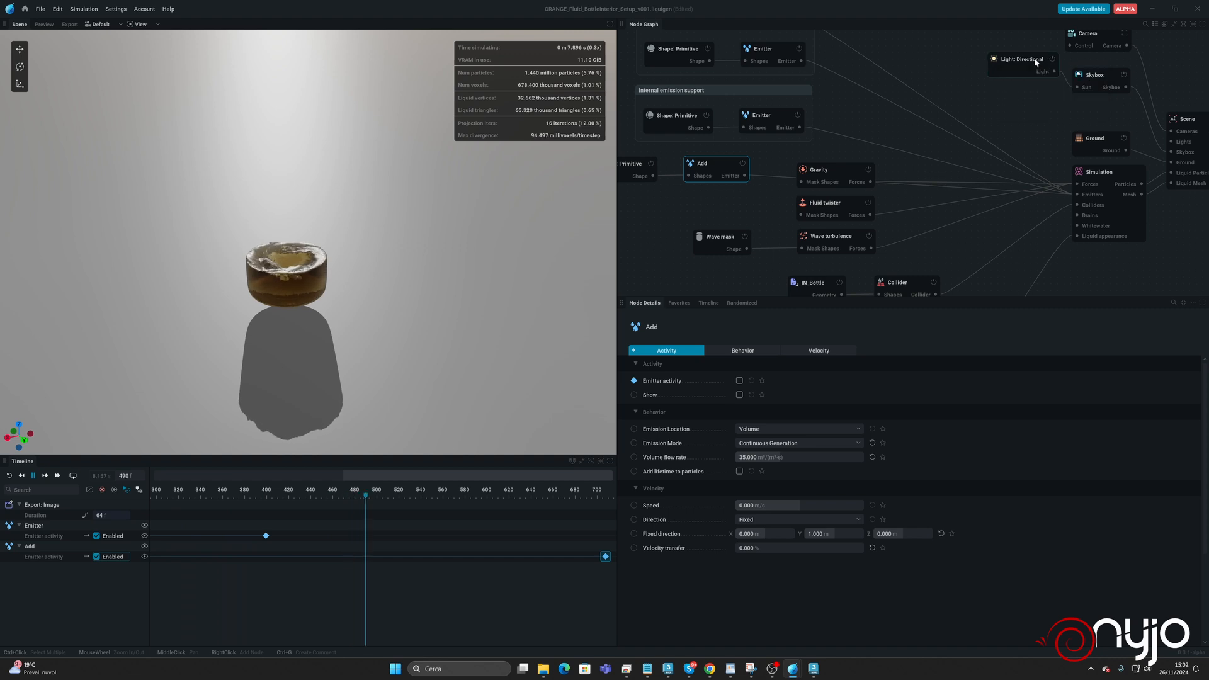
pyautogui.click(1027, 67)
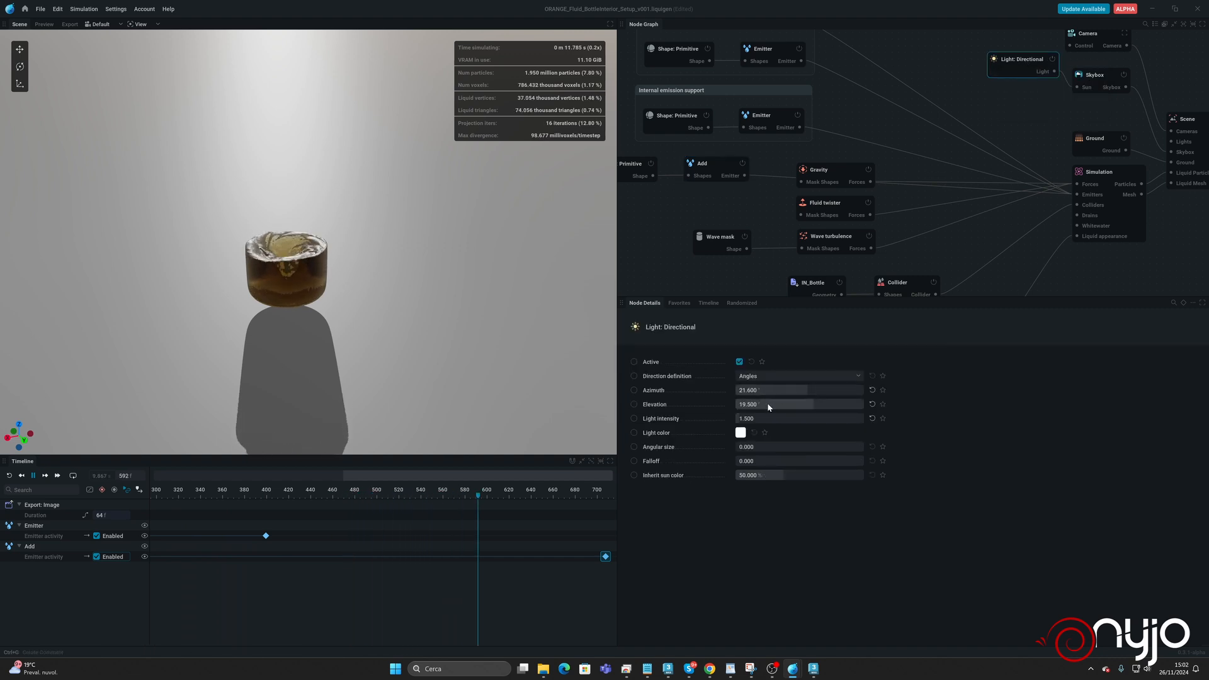
pyautogui.moveTo(765, 420); pyautogui.dragTo(755, 388)
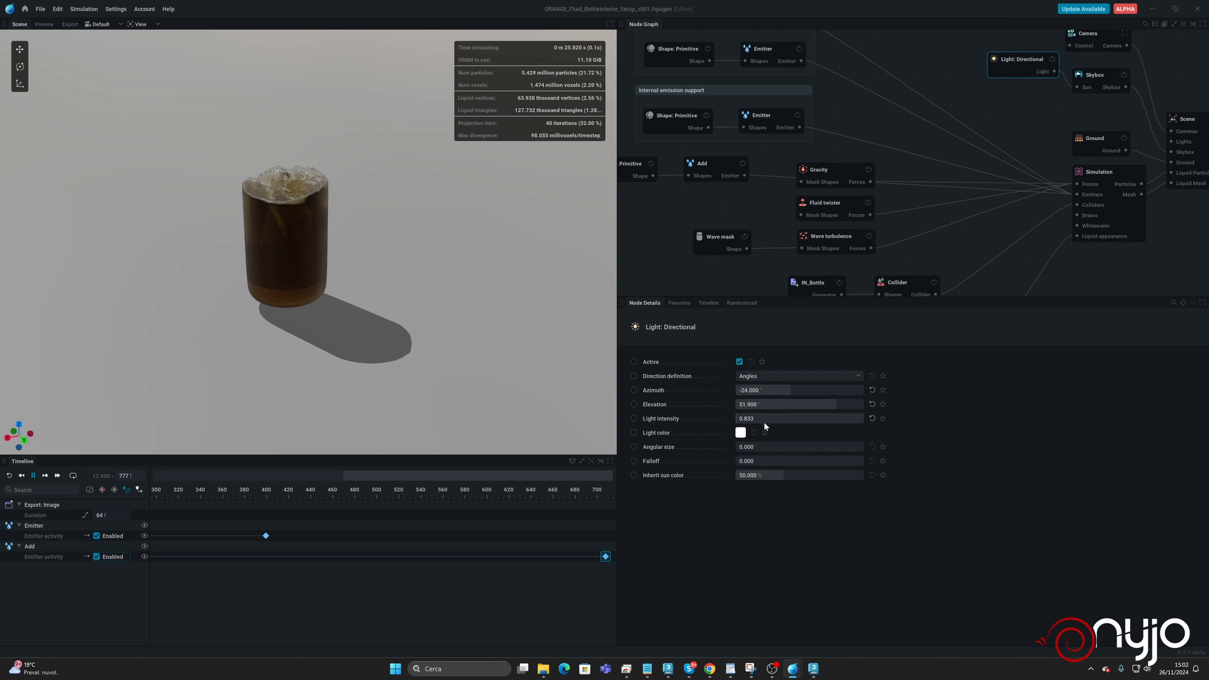
# Set the directional light's angular size to 2, check the shadow from another angle and restart the simulation.
pyautogui.moveTo(765, 446)
pyautogui.mouseDown()
pyautogui.moveTo(800, 447)
pyautogui.moveTo(760, 446)
pyautogui.mouseUp()
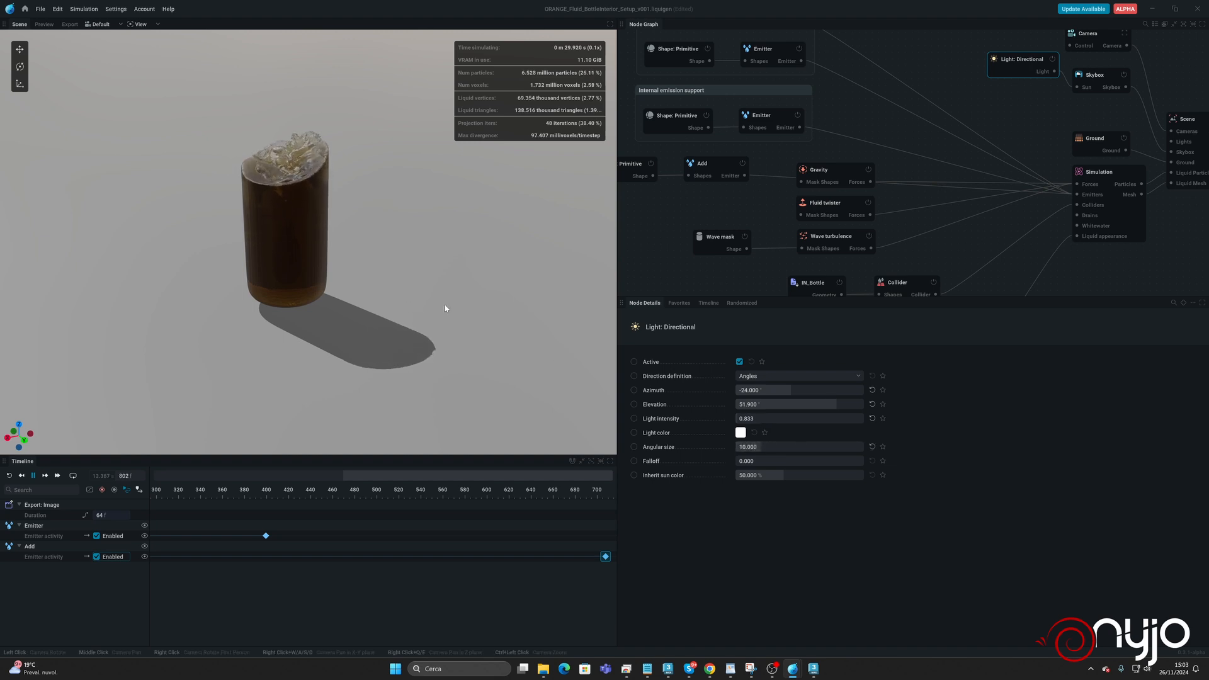
pyautogui.click(774, 446)
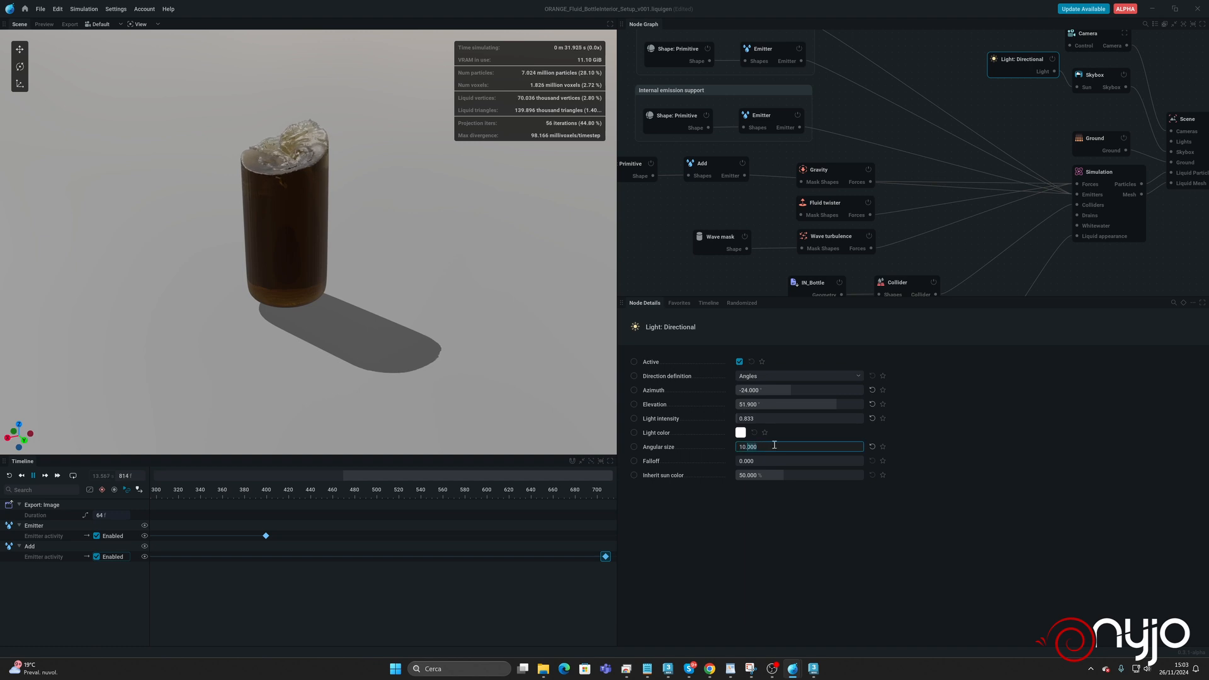
pyautogui.write('2')
pyautogui.press('Return')
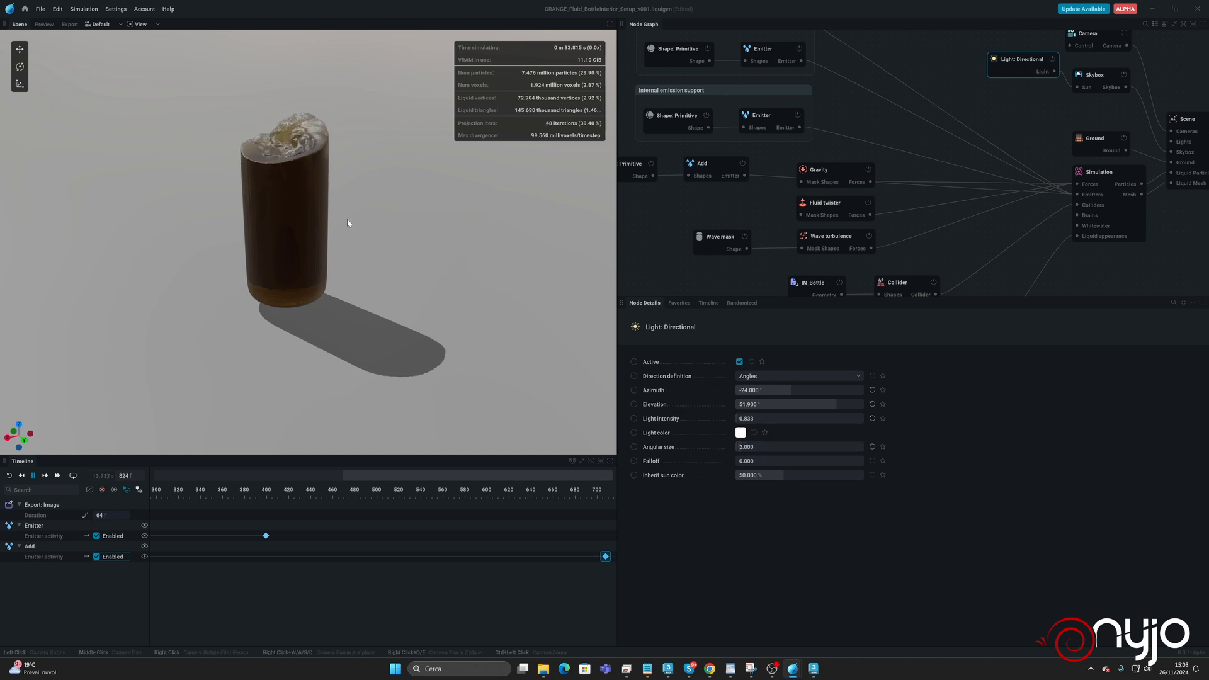
pyautogui.moveTo(359, 239); pyautogui.dragTo(438, 236)
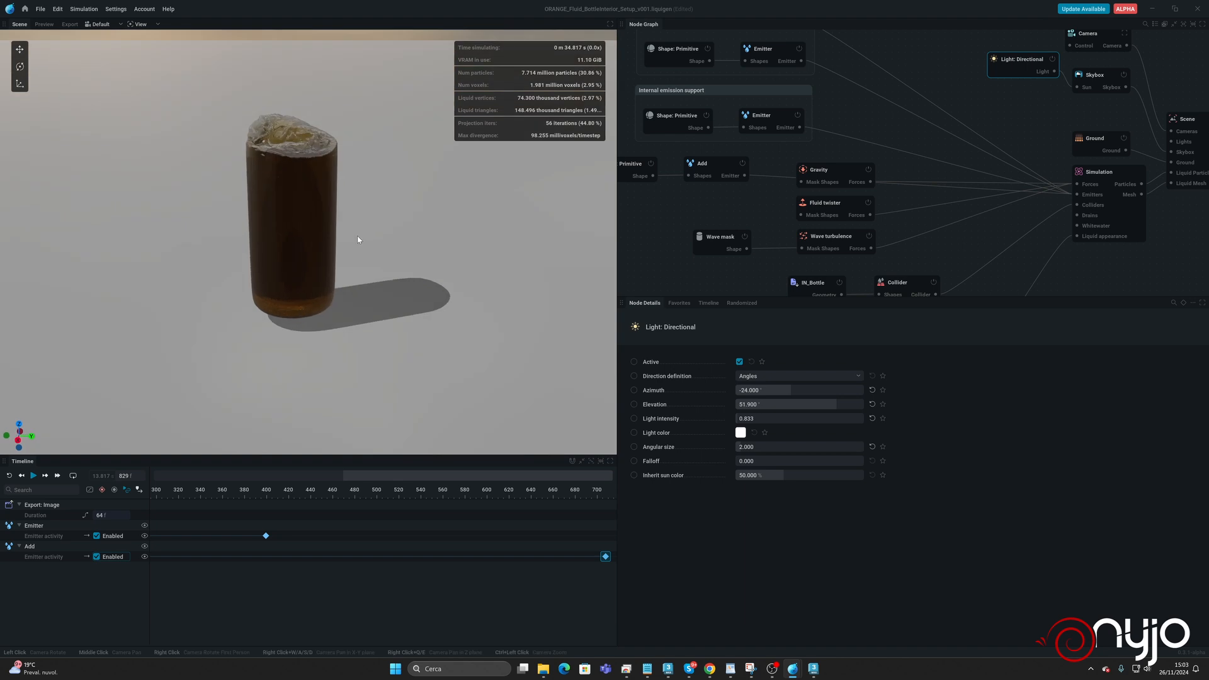
pyautogui.press('r')
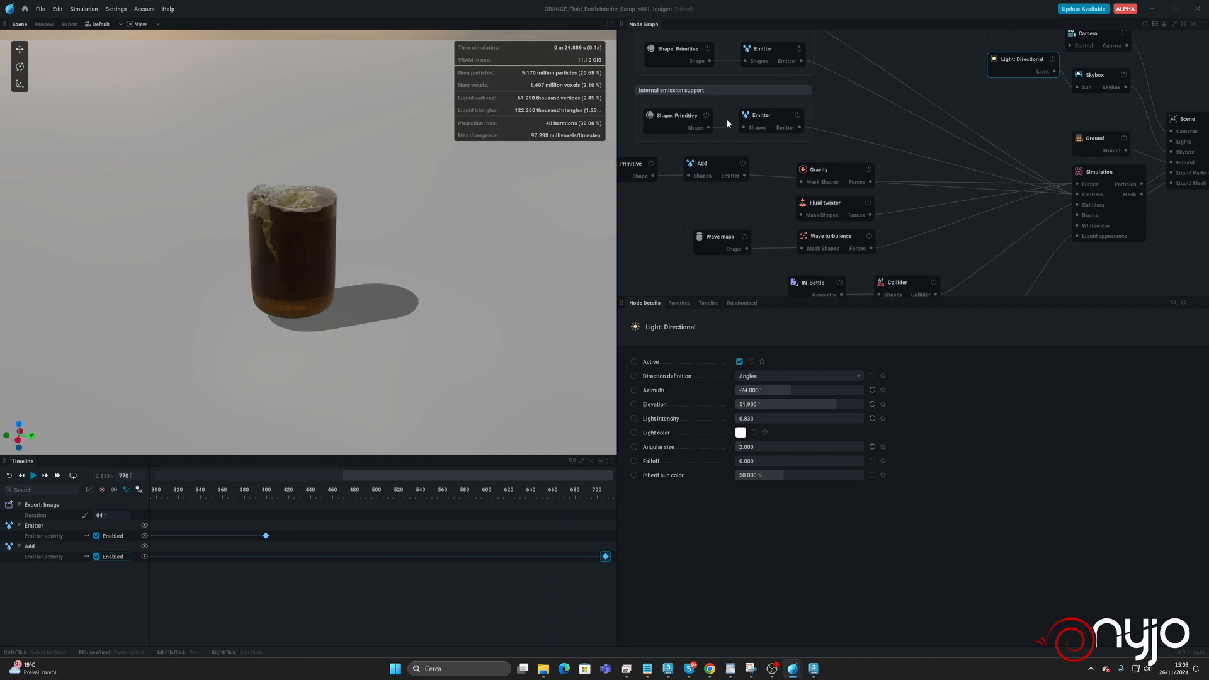
# Set the radius of the sphere feeding the Add emitter to 0.7 m and restart the simulation.
pyautogui.click(704, 165)
pyautogui.click(634, 166)
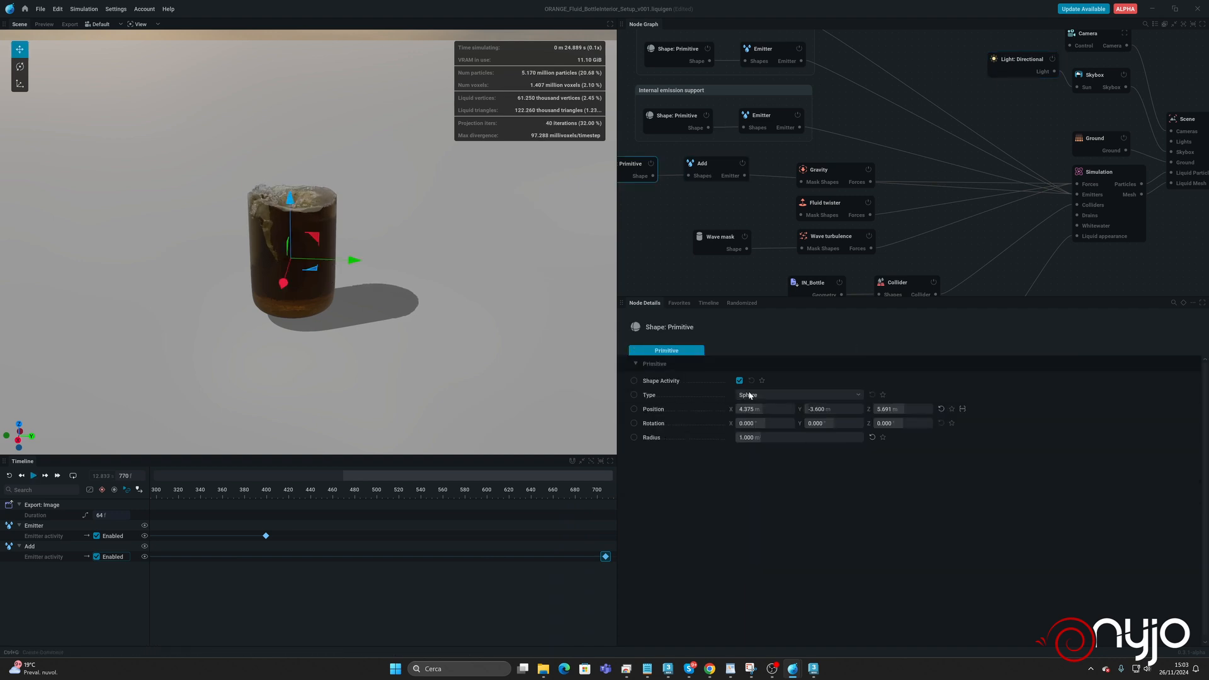
pyautogui.click(780, 439)
pyautogui.write('0.')
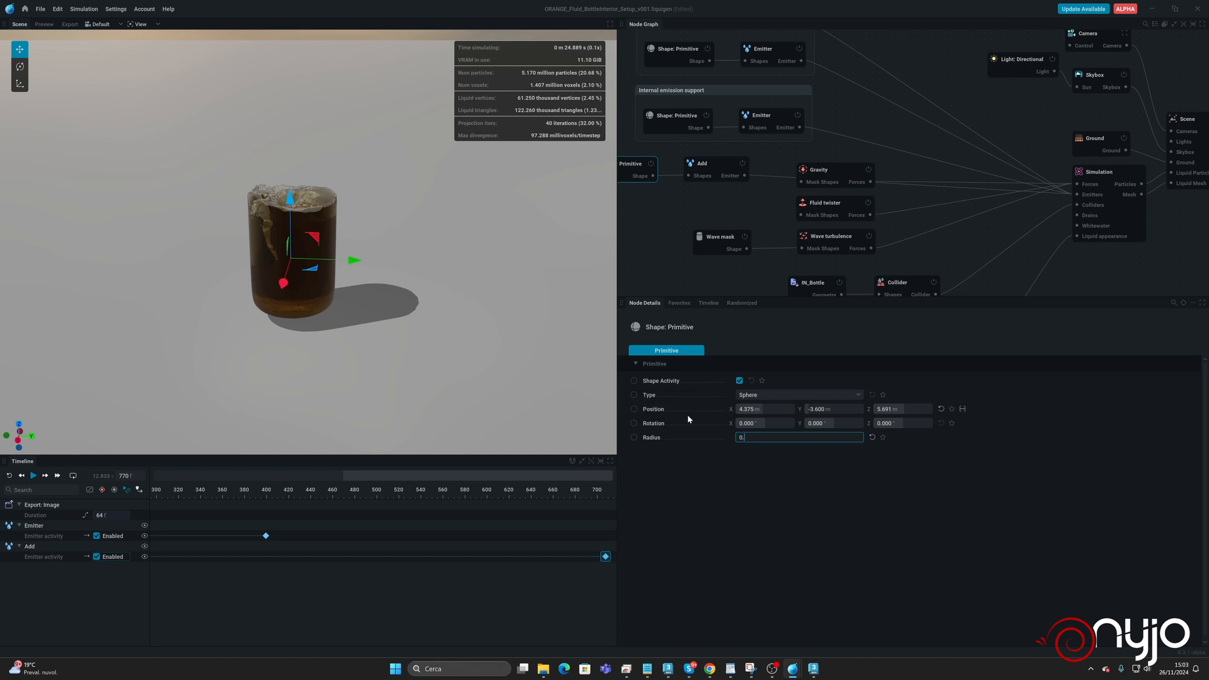
pyautogui.write('7')
pyautogui.press('Return')
pyautogui.click(718, 166)
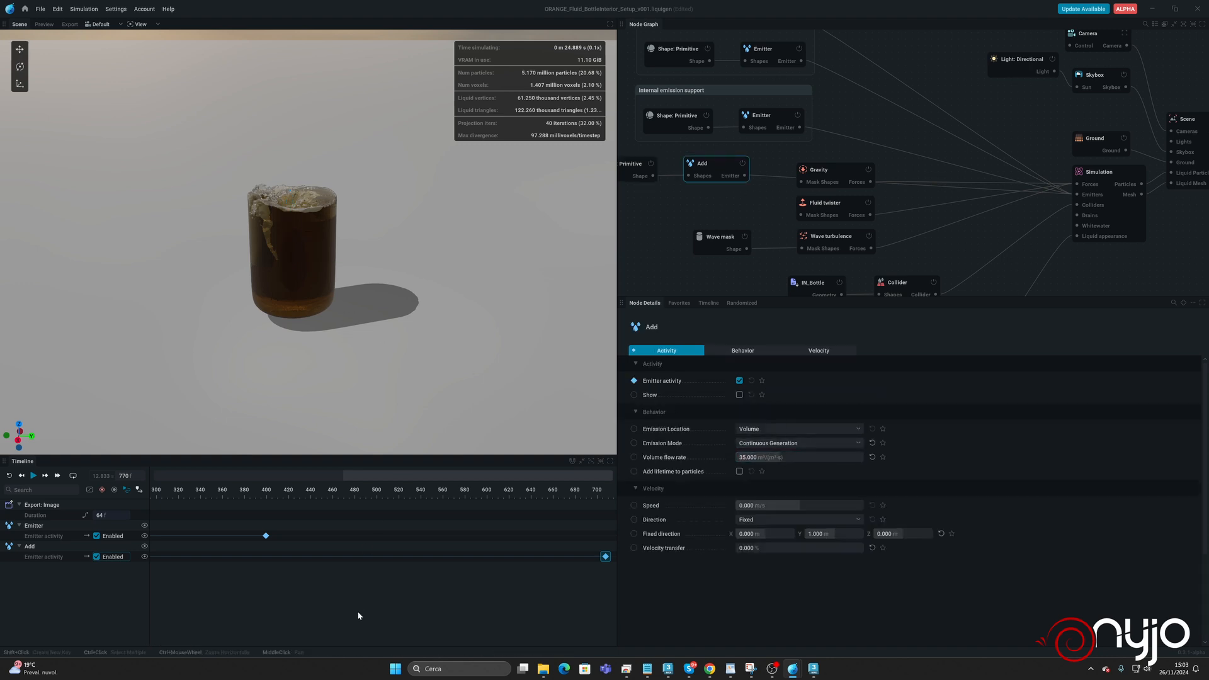
pyautogui.press('r')
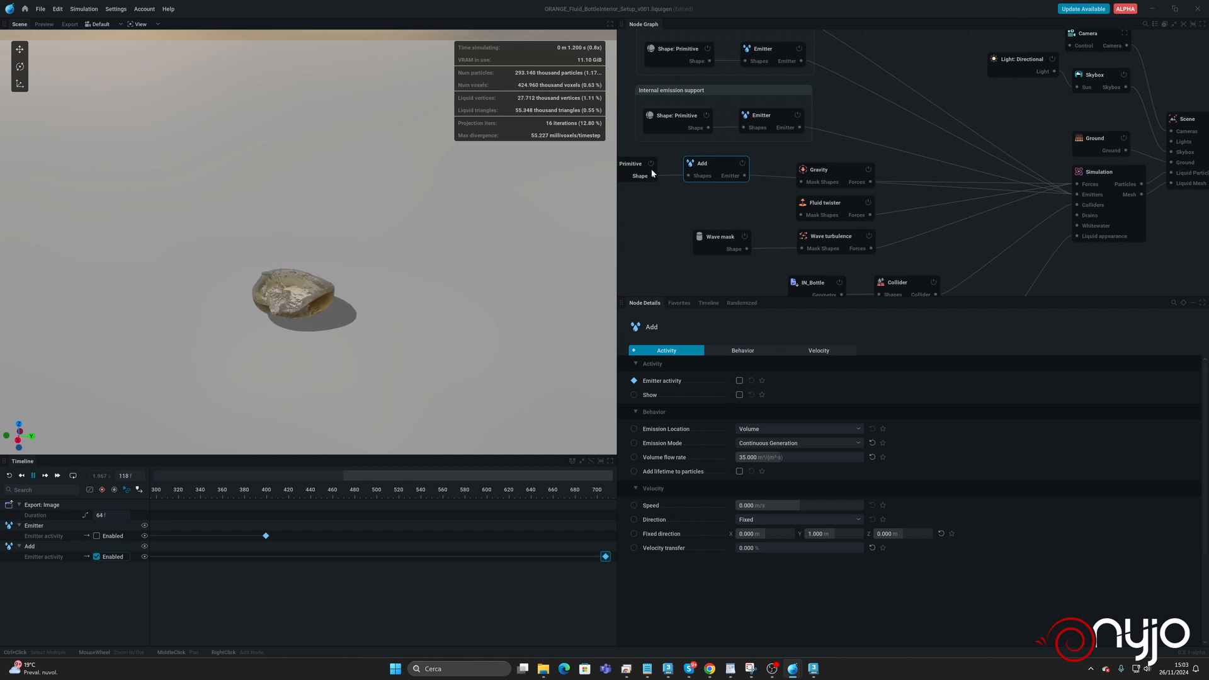
# Lower the Add emitter's sphere to Z 4.934 m and check the resulting fill from the side.
pyautogui.click(648, 169)
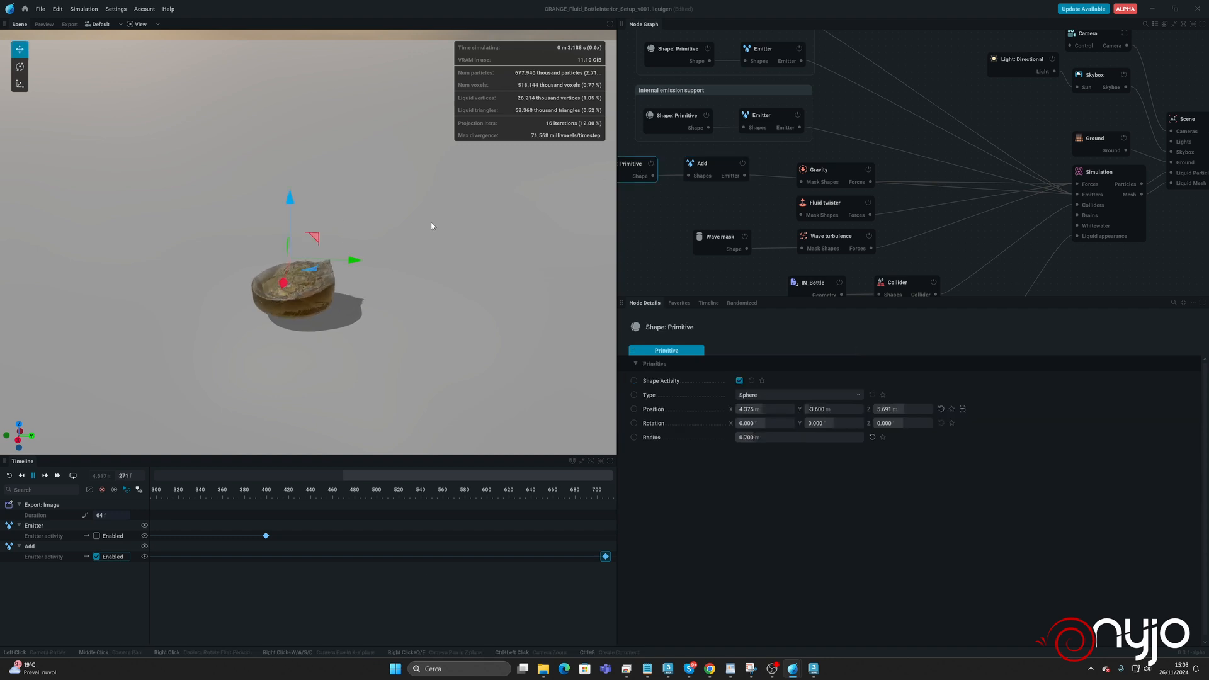
pyautogui.moveTo(292, 222); pyautogui.dragTo(292, 225)
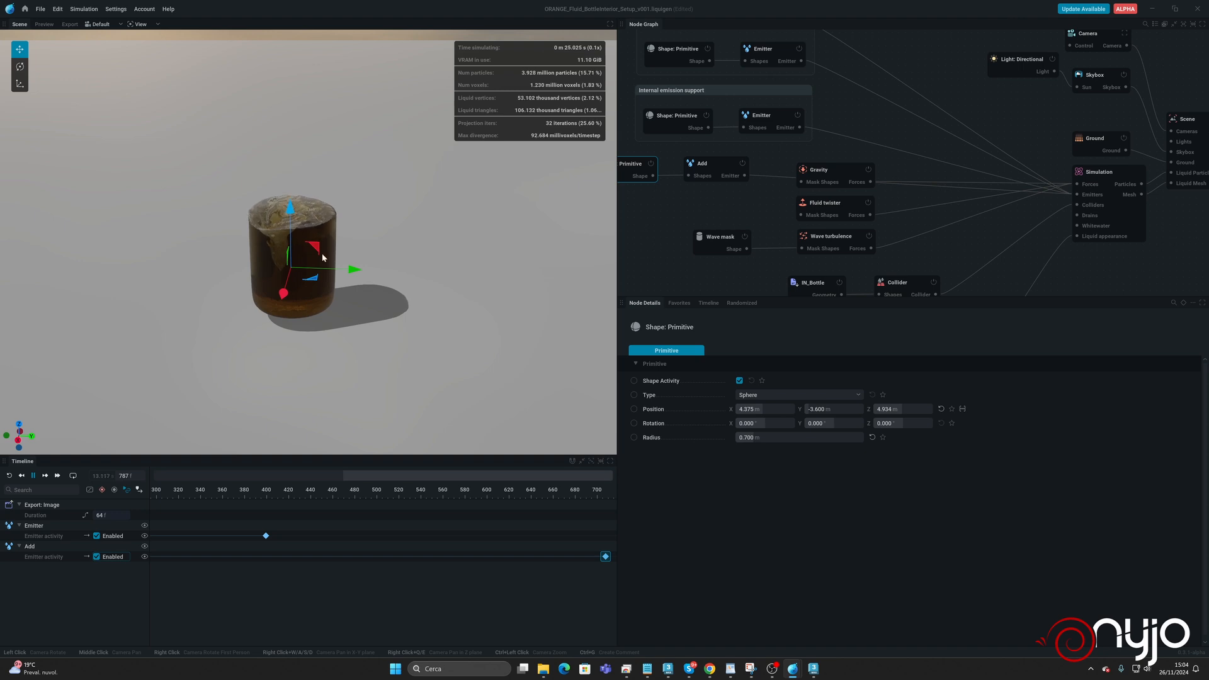
pyautogui.moveTo(323, 253); pyautogui.dragTo(330, 330)
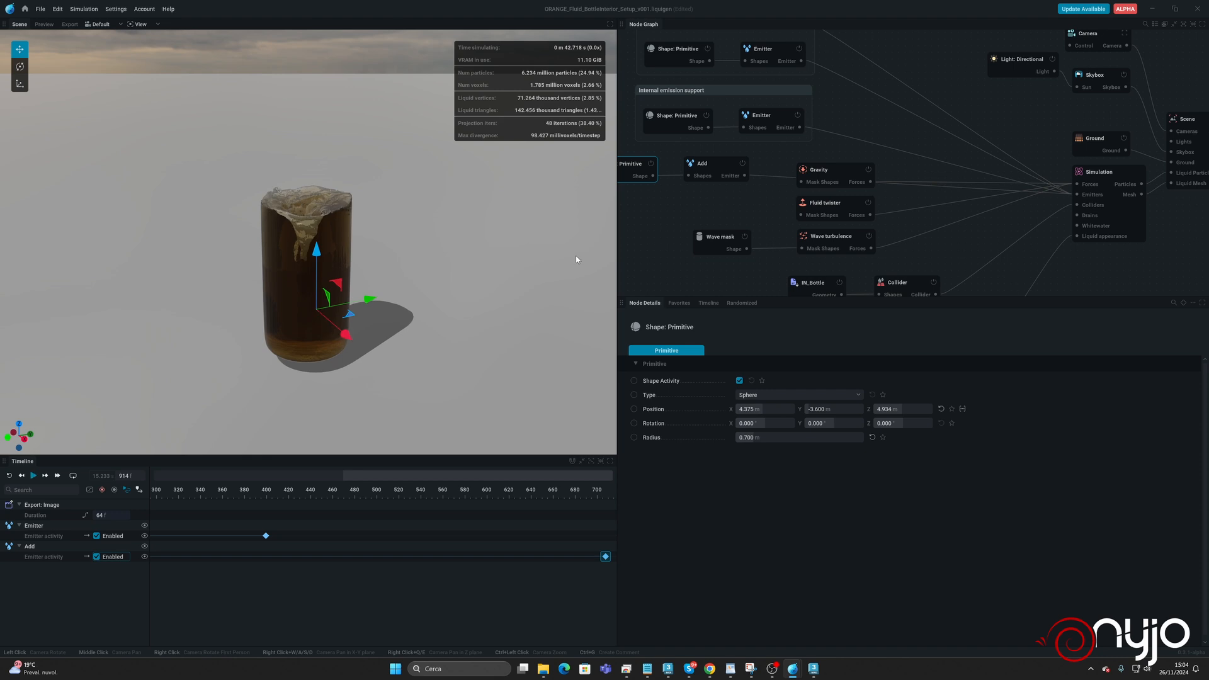
# Shift the Internal emission support group left in the node graph, leaving the Add nodes below it.
pyautogui.moveTo(749, 129); pyautogui.dragTo(893, 194, button='middle')
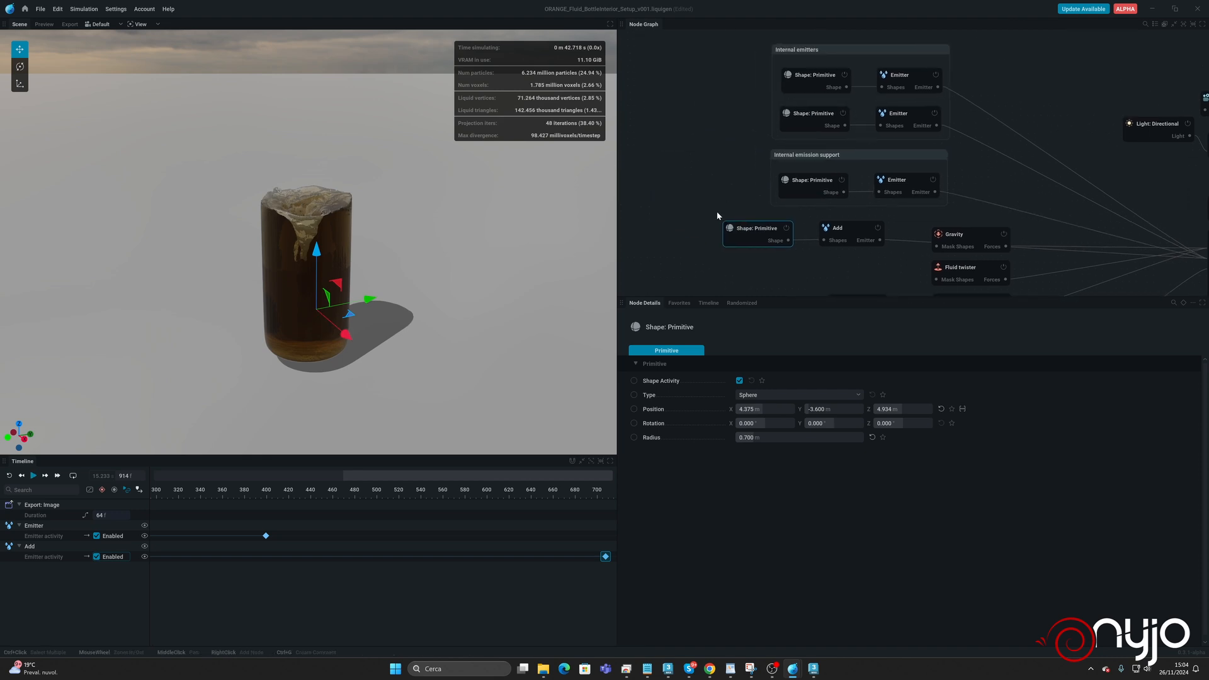
pyautogui.moveTo(716, 210); pyautogui.dragTo(882, 255)
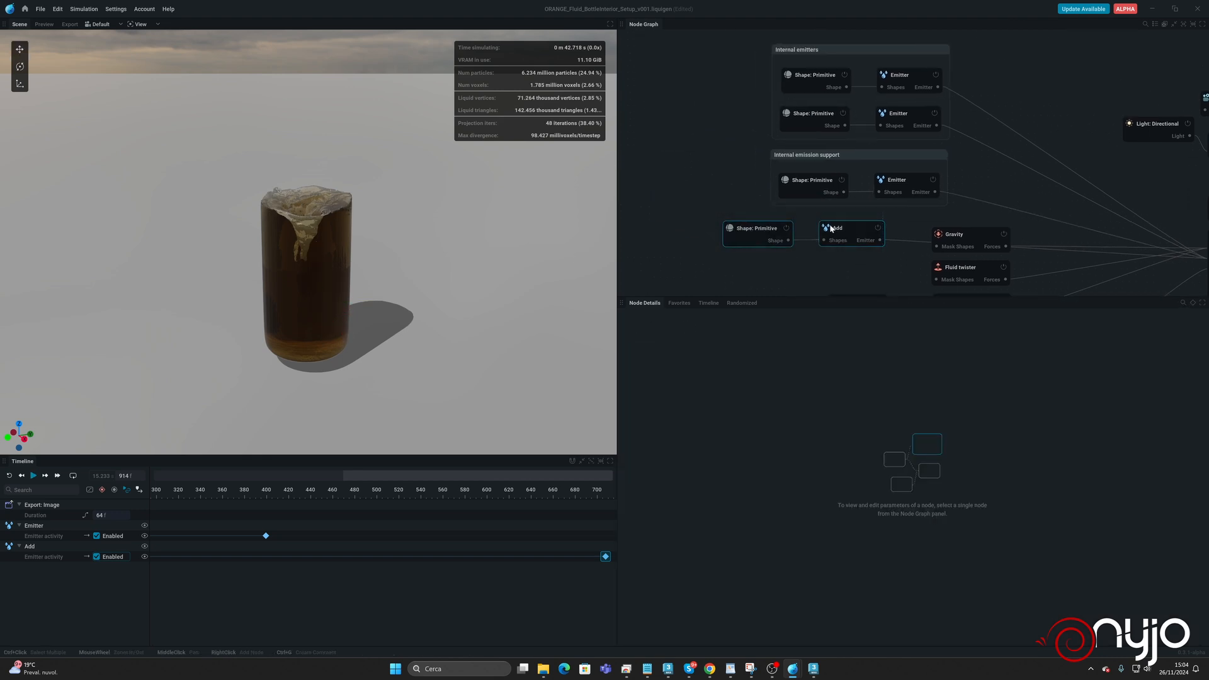
pyautogui.moveTo(810, 153); pyautogui.dragTo(709, 151)
pyautogui.moveTo(849, 229)
pyautogui.mouseDown()
pyautogui.moveTo(820, 226)
pyautogui.moveTo(847, 227)
pyautogui.mouseUp()
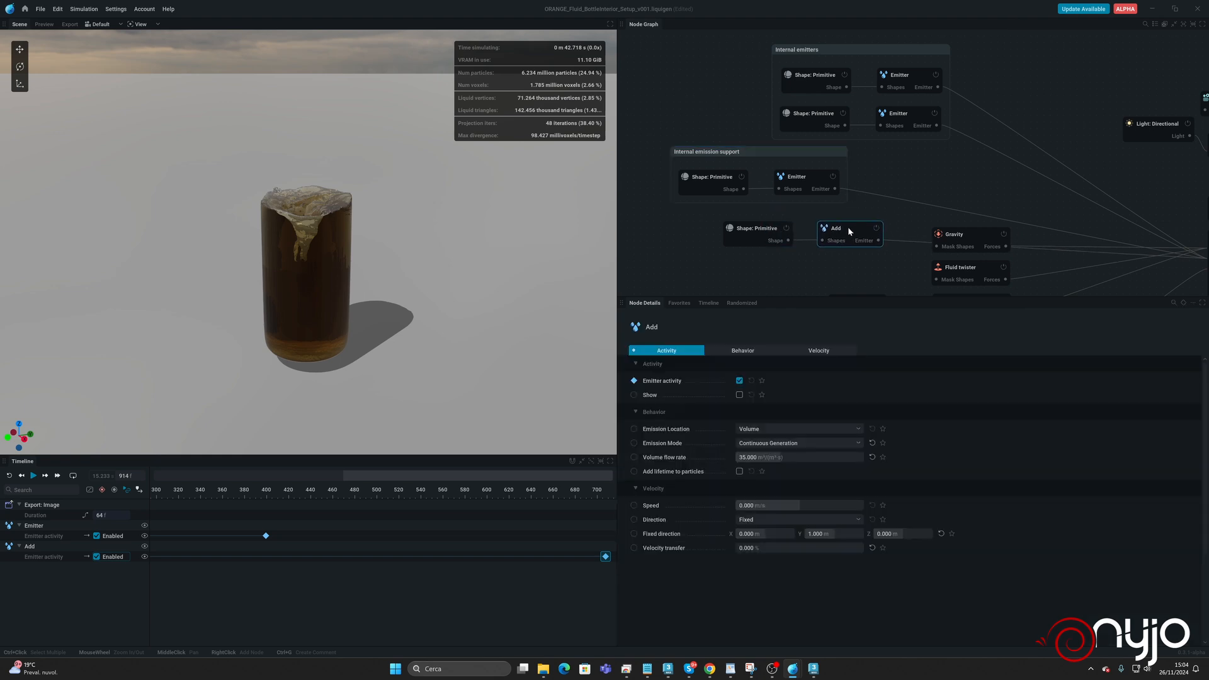
# Group the Add emitter and its Shape Primitive node in a comment named "Fluid boost emission".
pyautogui.moveTo(730, 210); pyautogui.dragTo(866, 255)
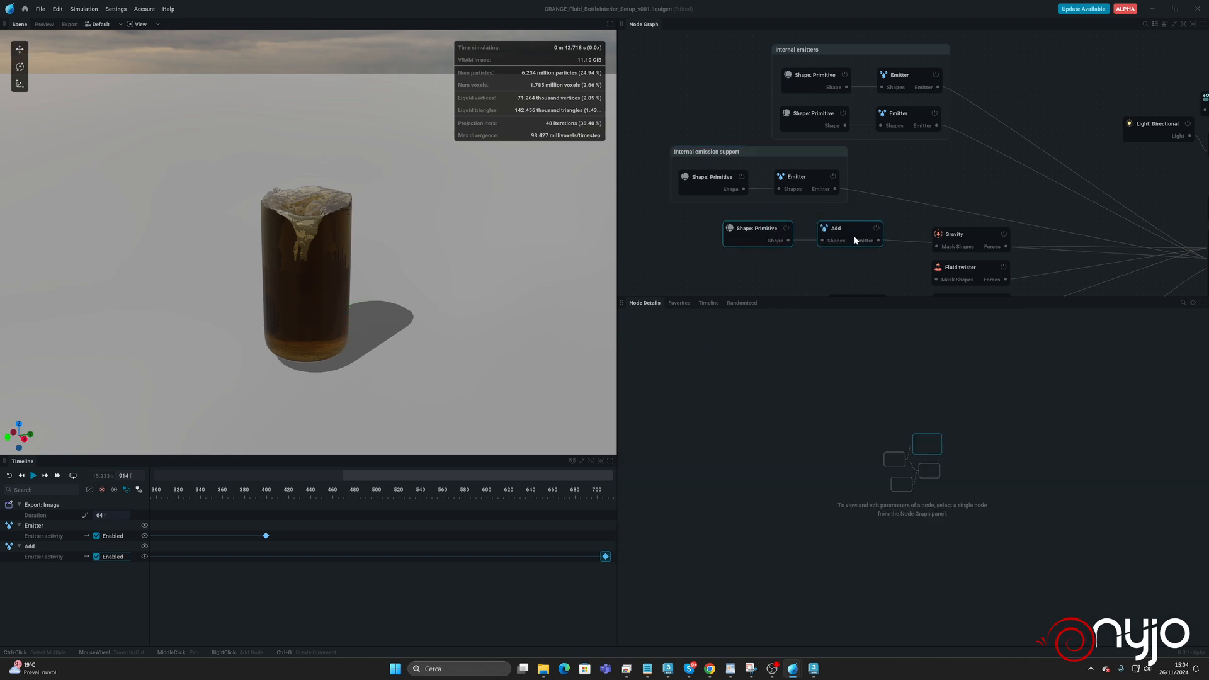
pyautogui.rightClick(850, 231)
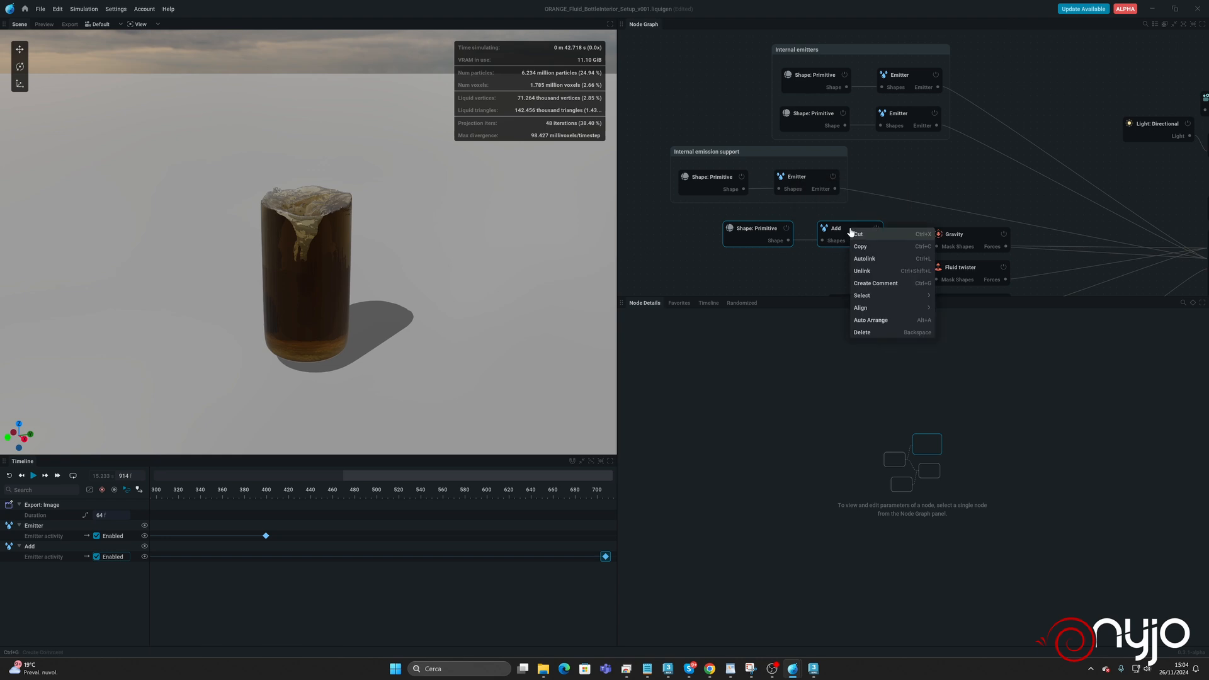
pyautogui.click(894, 283)
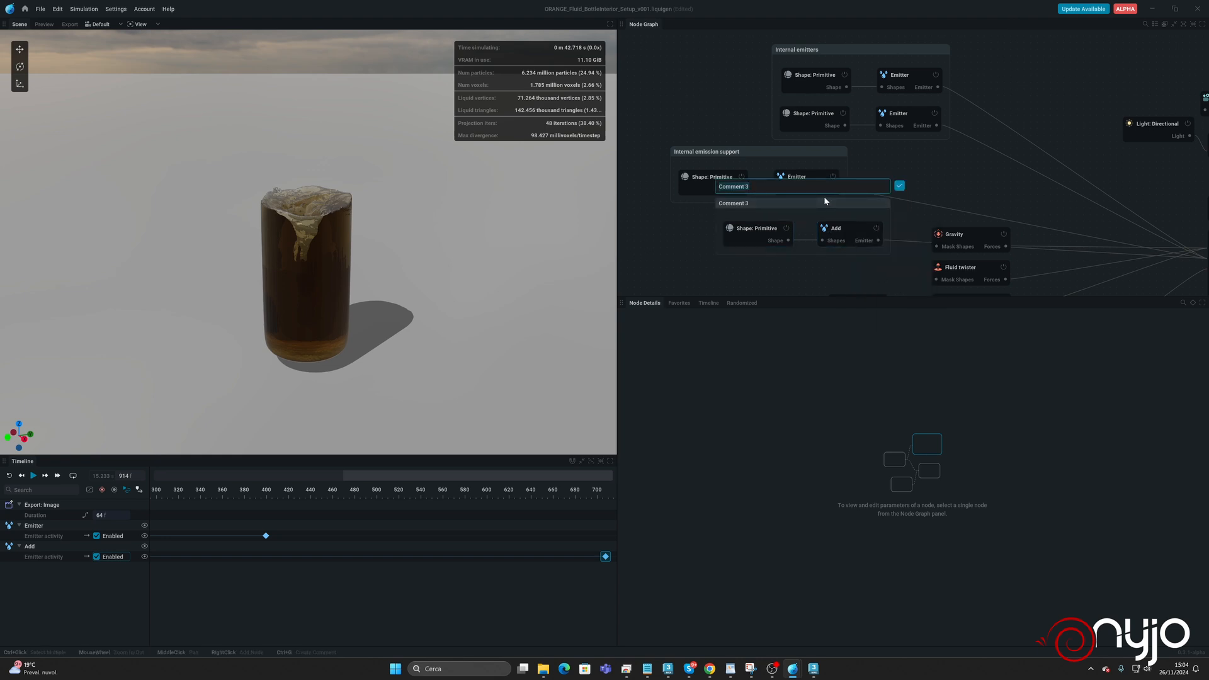
pyautogui.write('Fluid boost emission')
pyautogui.press('Return')
# Line up the Fluid boost emission and Internal emitters groups with the Internal emission support group in the node graph.
pyautogui.moveTo(808, 207); pyautogui.dragTo(758, 217)
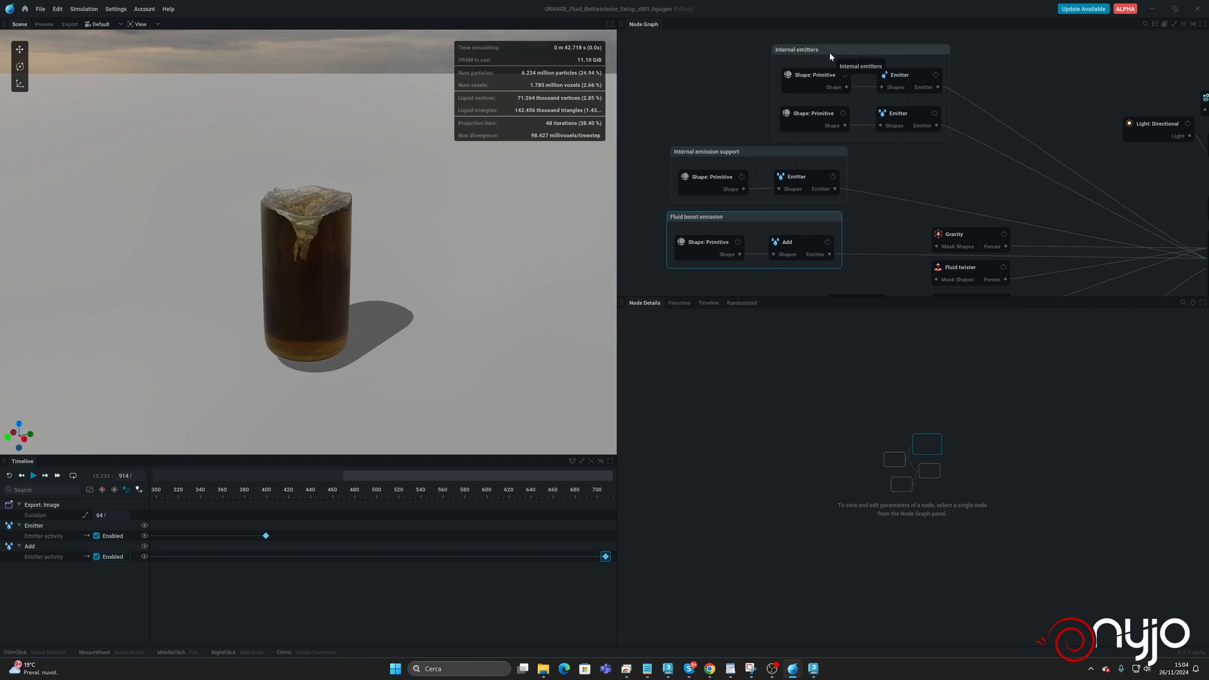
pyautogui.moveTo(831, 57); pyautogui.dragTo(724, 53)
pyautogui.scroll(-3, 961, 203)
pyautogui.moveTo(1045, 221); pyautogui.dragTo(908, 120, button='middle')
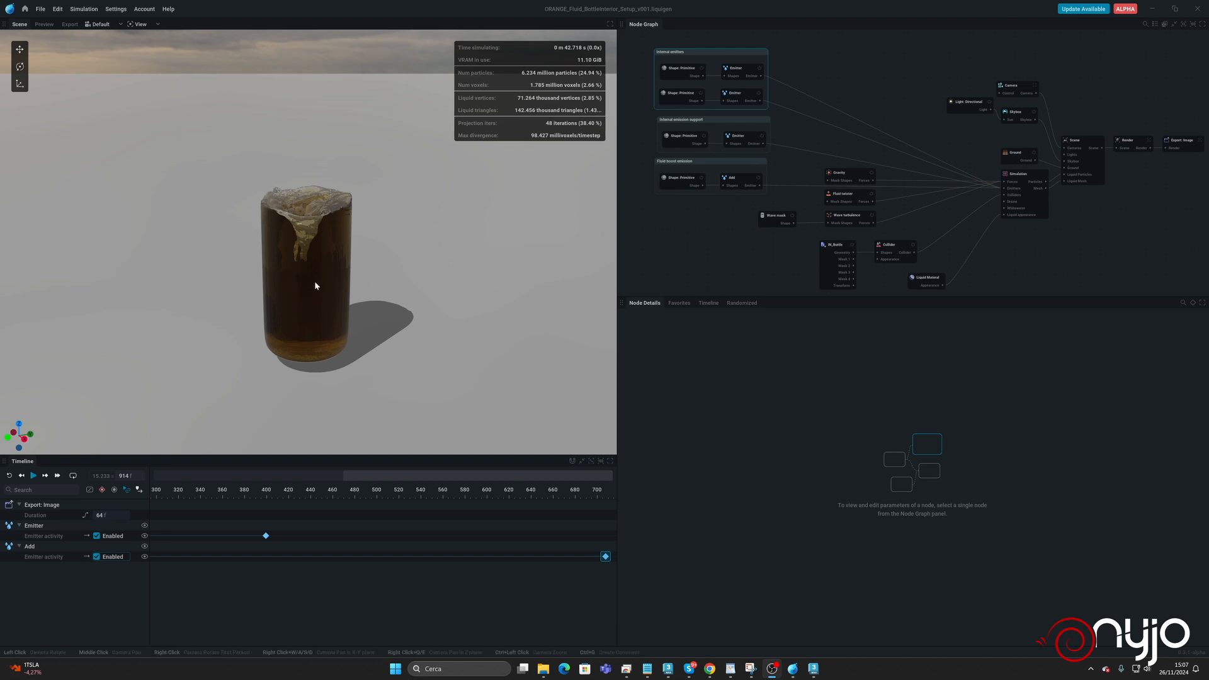
# Enlarge the node graph area, raise the liquid material's absorption strength to 3.156 and set its emission to 0.
pyautogui.scroll(3, 825, 254)
pyautogui.click(901, 266)
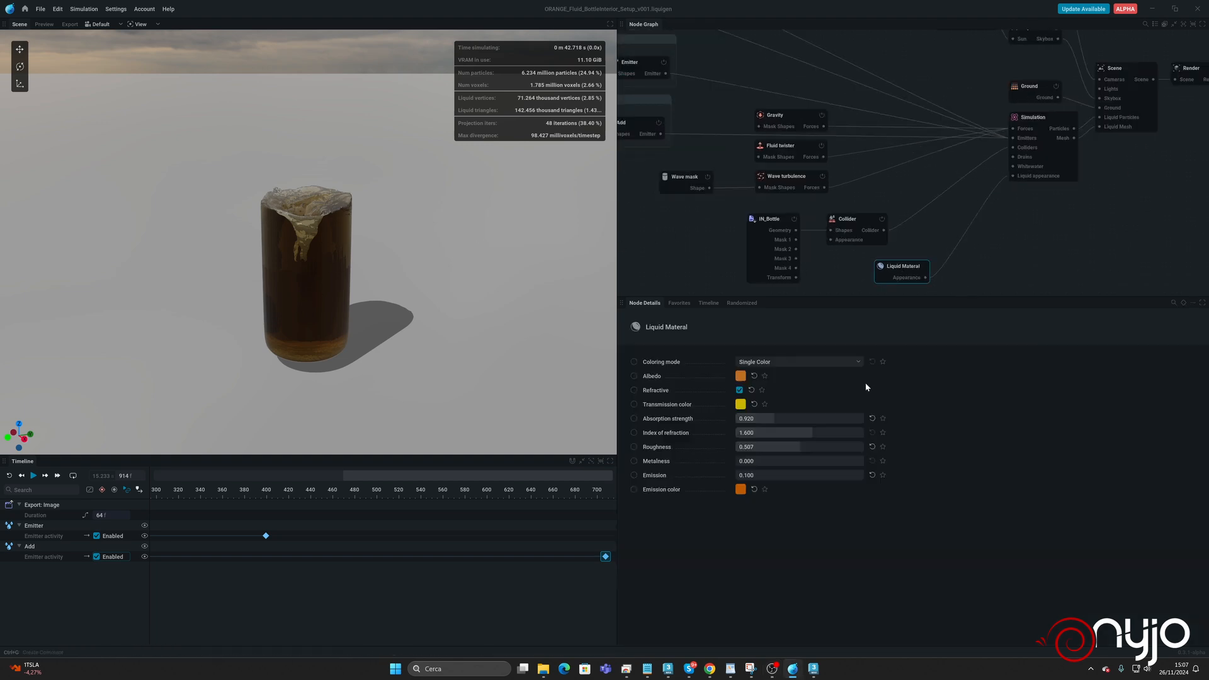
pyautogui.moveTo(890, 297); pyautogui.dragTo(887, 382)
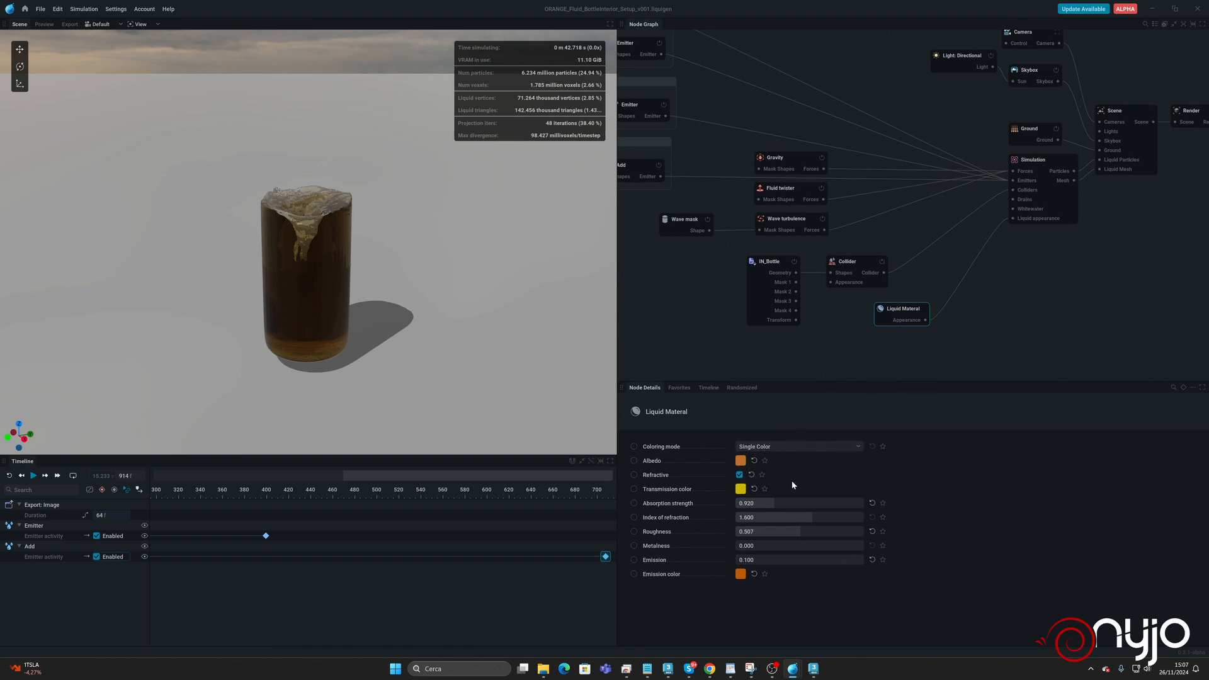
pyautogui.moveTo(749, 505); pyautogui.dragTo(809, 503)
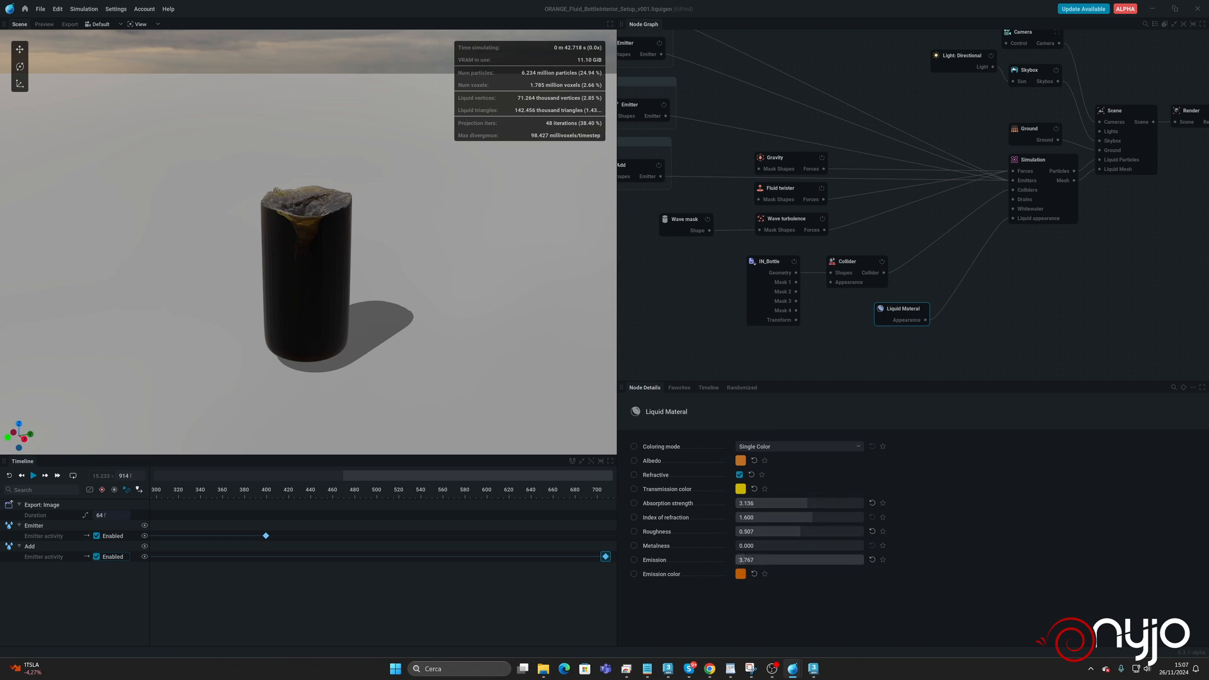
pyautogui.moveTo(742, 560)
pyautogui.mouseDown()
pyautogui.moveTo(828, 560)
pyautogui.moveTo(735, 560)
pyautogui.mouseUp()
# Shift the liquid's transmission color to a warmer yellow, set absorption strength to 0.642 and change the albedo to golden #D8A31A.
pyautogui.click(741, 490)
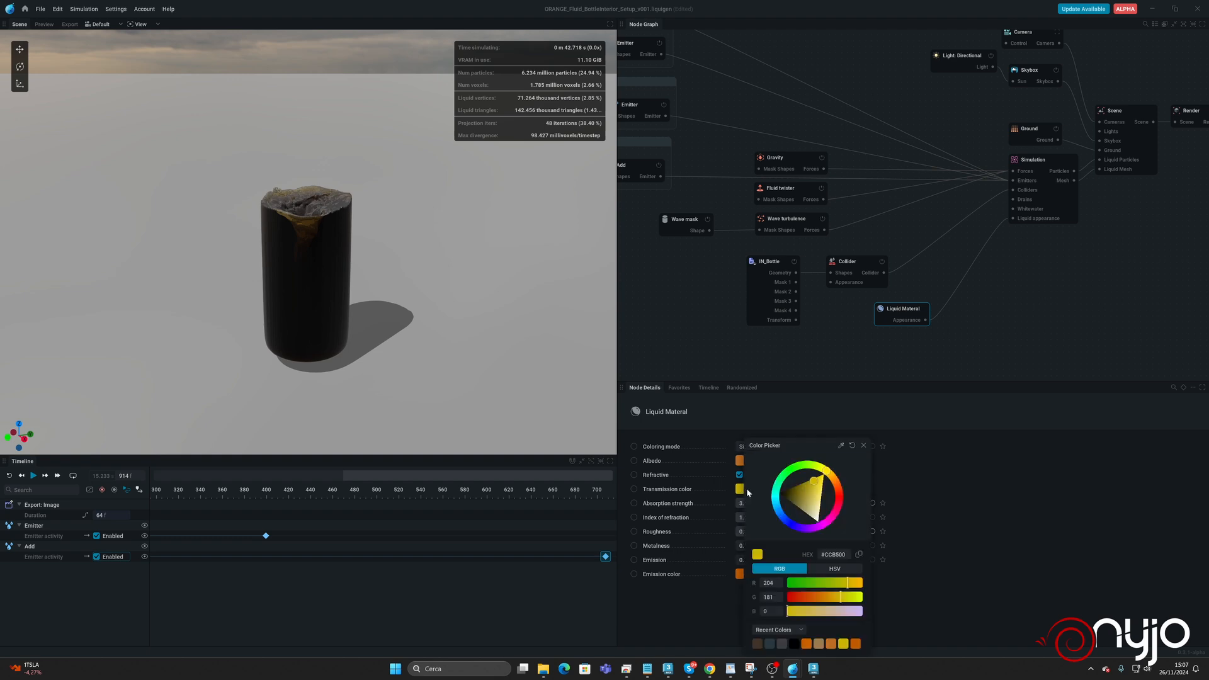
pyautogui.moveTo(827, 479); pyautogui.dragTo(766, 504)
pyautogui.click(864, 445)
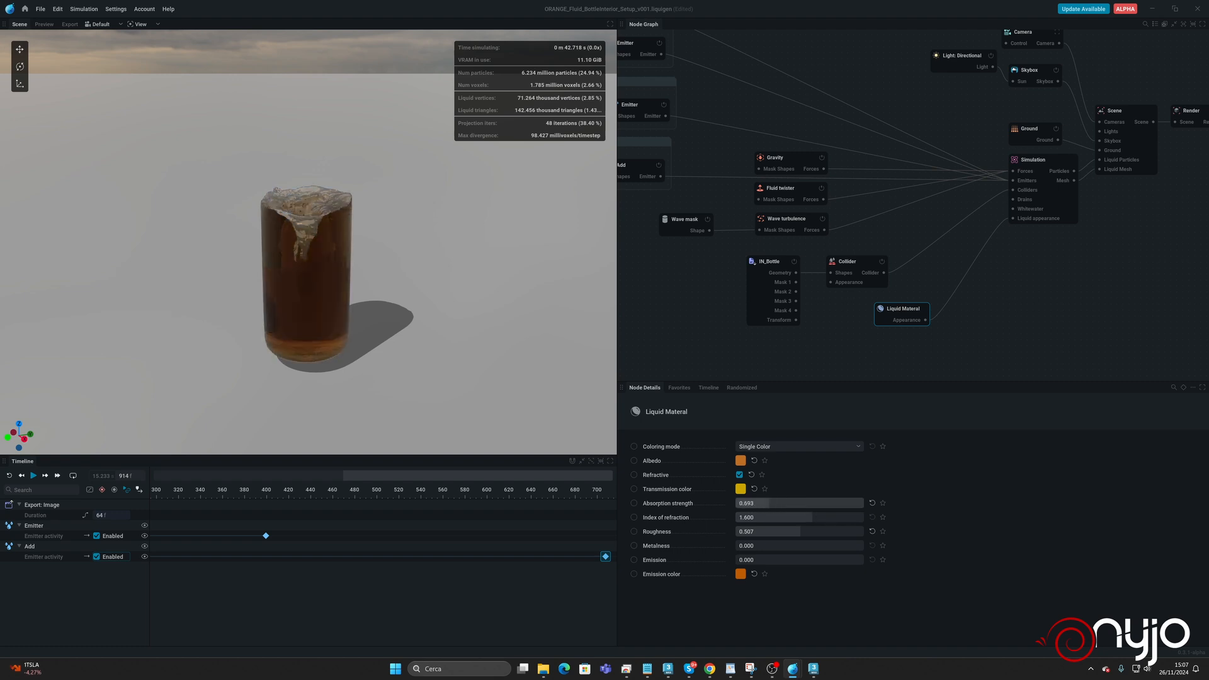
pyautogui.click(742, 462)
pyautogui.moveTo(834, 480); pyautogui.dragTo(818, 487)
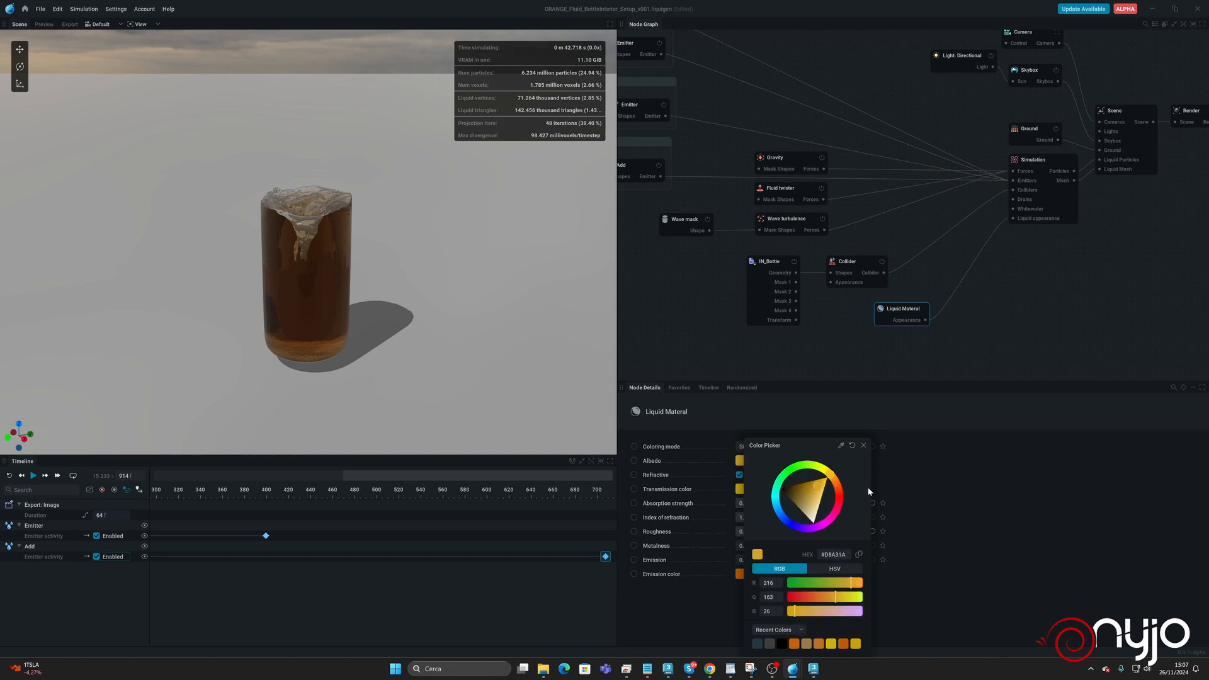
pyautogui.click(876, 491)
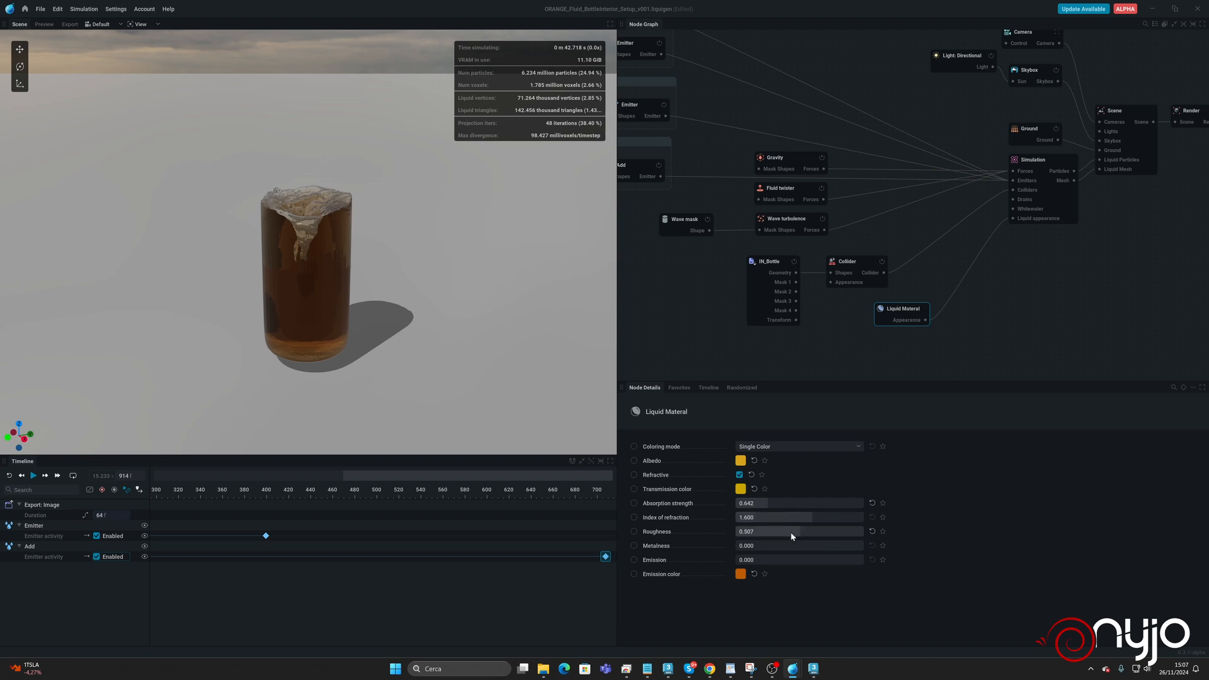
# Lighten the liquid material's transmission color to soft yellow #FFE471.
pyautogui.click(740, 489)
pyautogui.moveTo(816, 483); pyautogui.dragTo(820, 493)
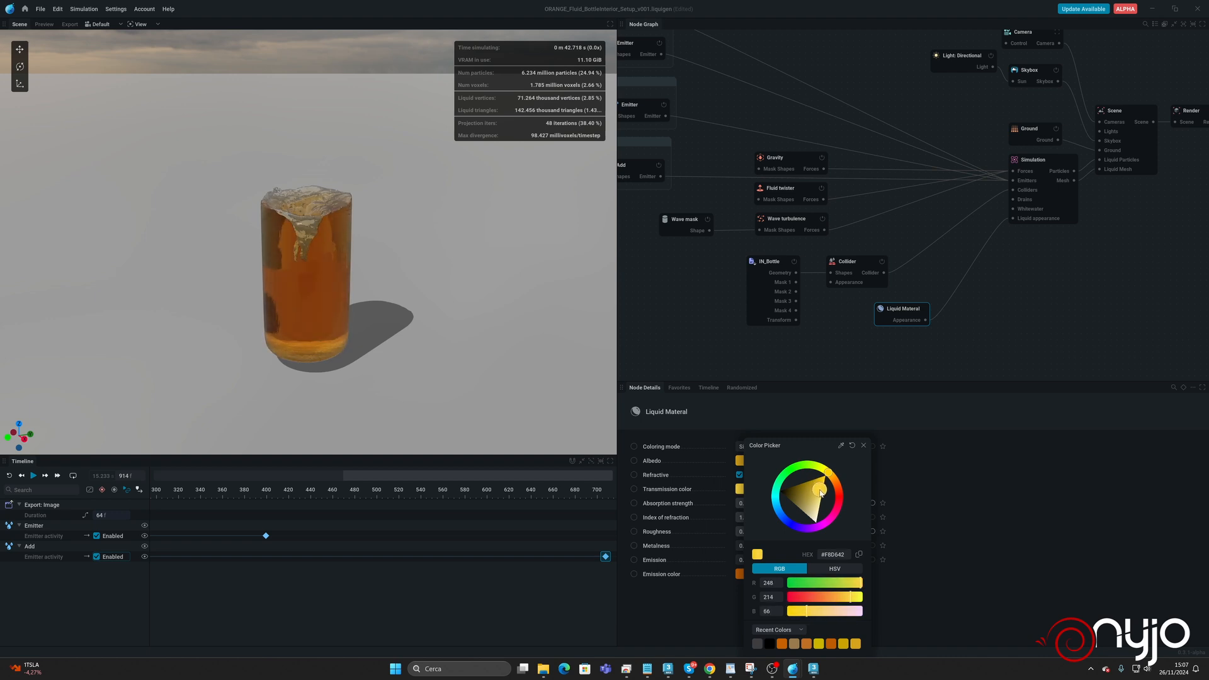
pyautogui.click(940, 490)
pyautogui.click(740, 490)
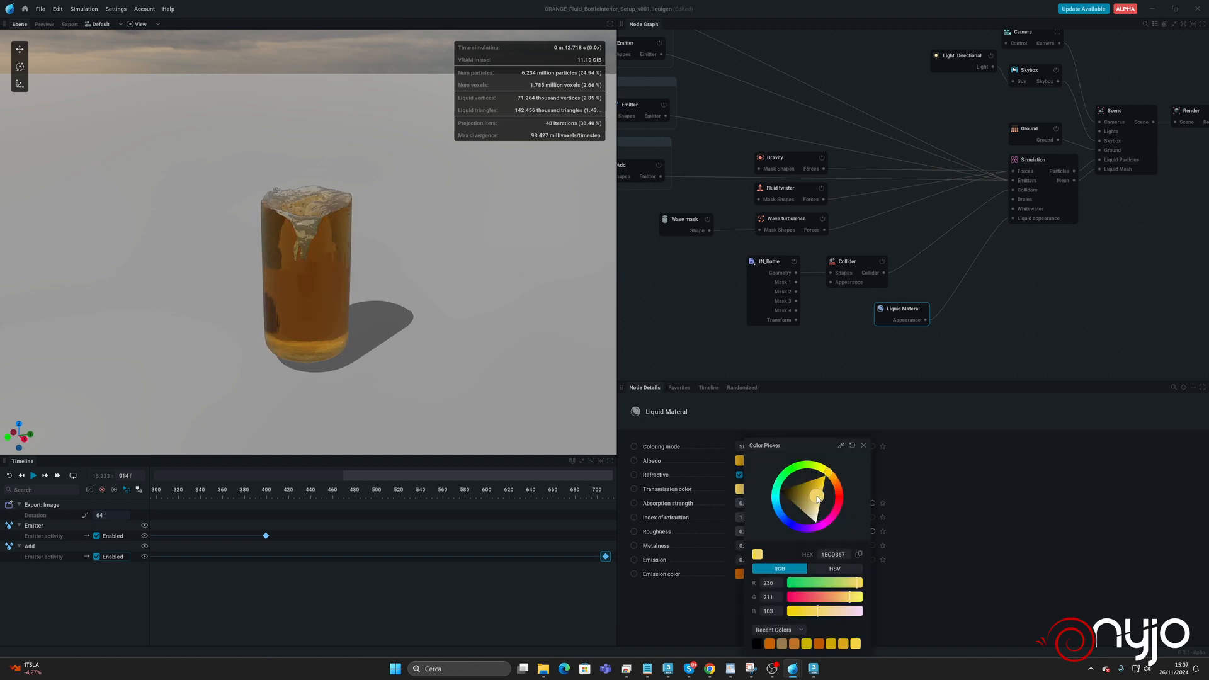
pyautogui.moveTo(817, 493); pyautogui.dragTo(822, 498)
pyautogui.click(964, 508)
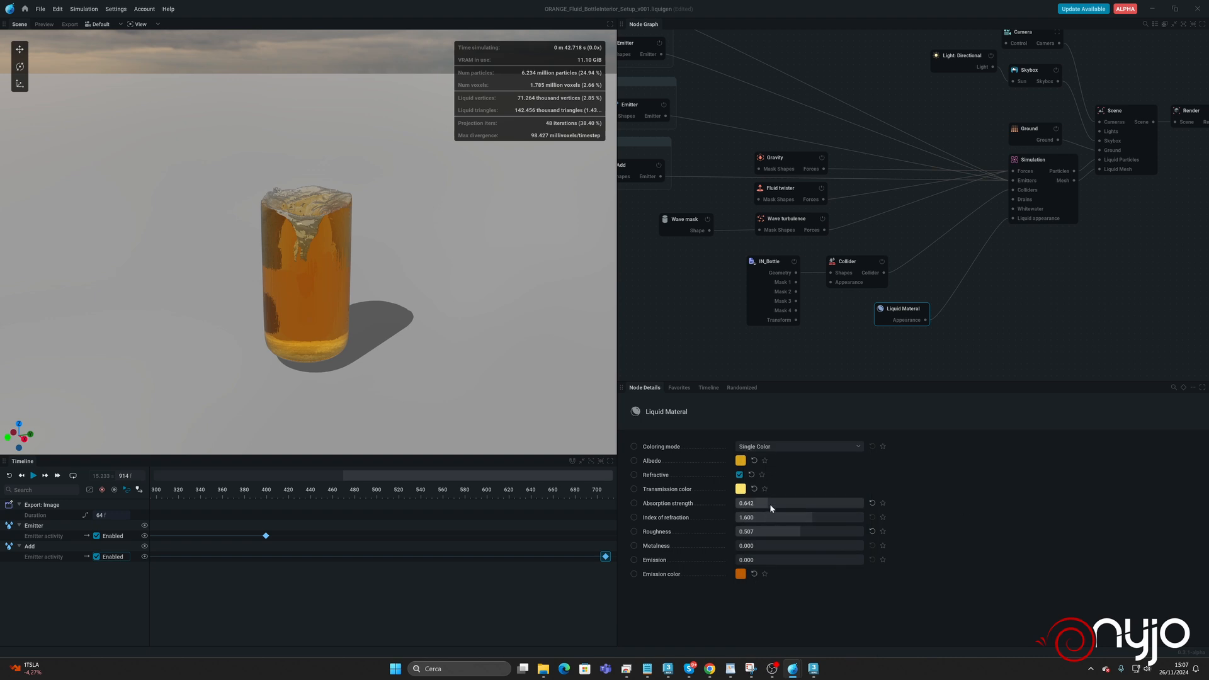
# Set the liquid's transmission color to cream #FFF8D8, its absorption strength to 2.952 and its roughness to 0.223.
pyautogui.click(740, 489)
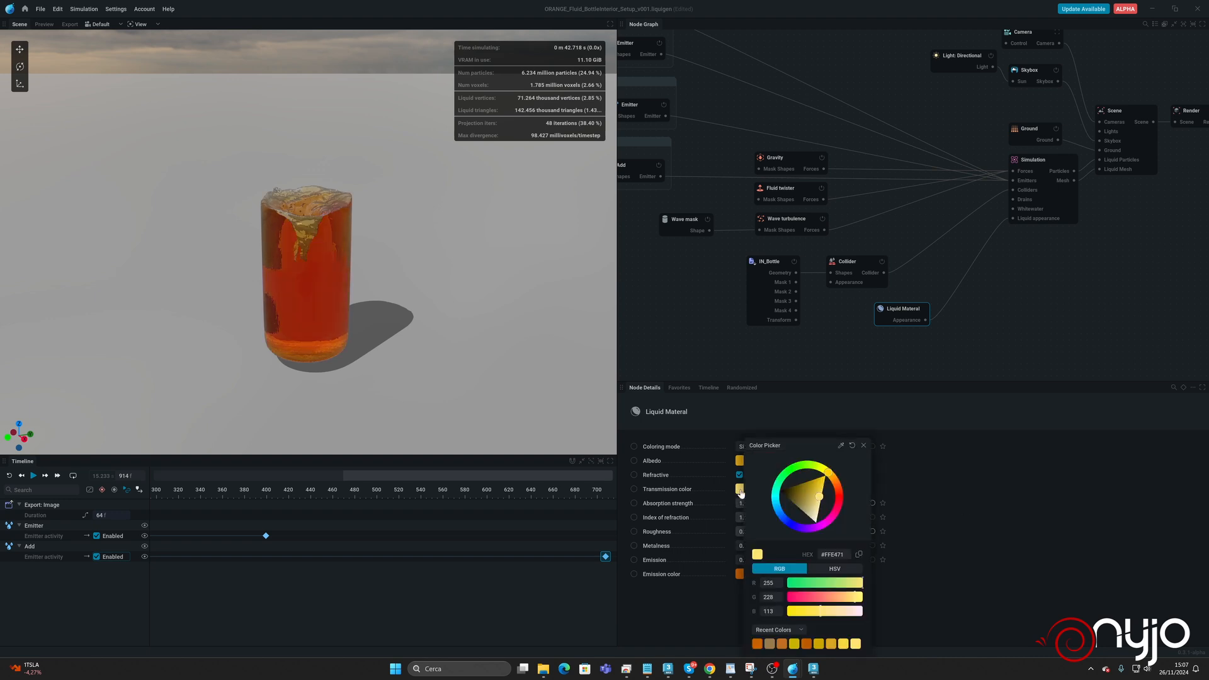
pyautogui.moveTo(816, 504)
pyautogui.mouseDown()
pyautogui.moveTo(820, 518)
pyautogui.moveTo(801, 504)
pyautogui.mouseUp()
pyautogui.click(907, 513)
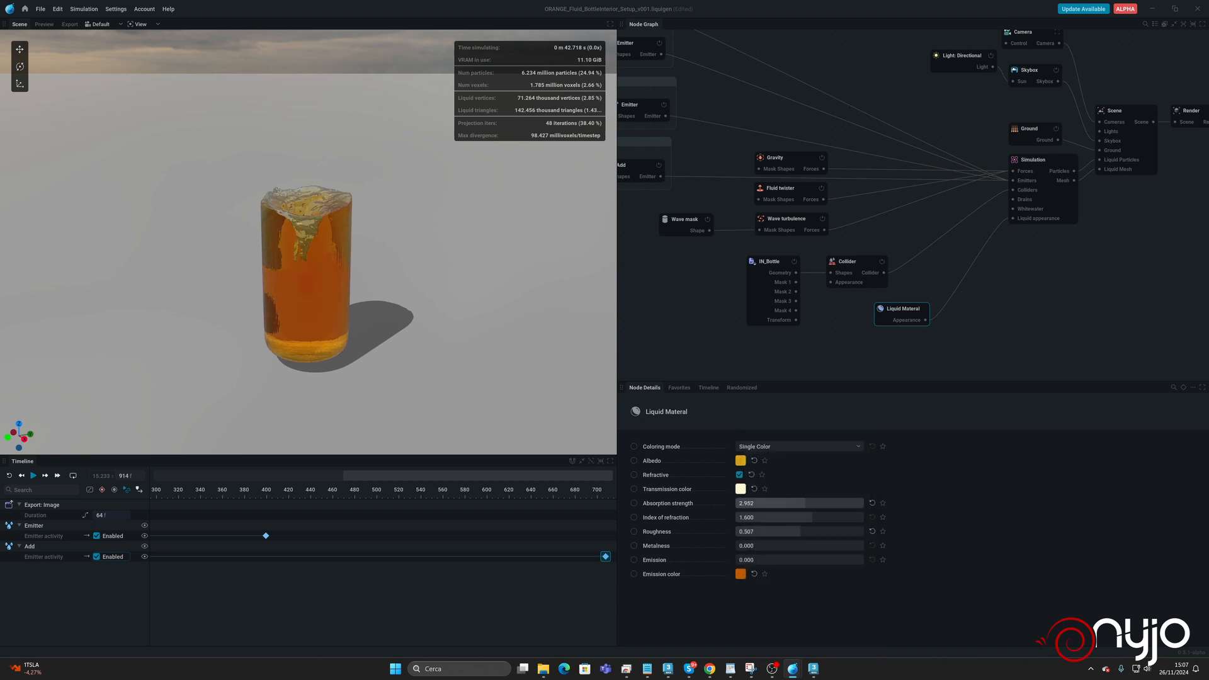
pyautogui.moveTo(771, 532)
pyautogui.mouseDown()
pyautogui.moveTo(839, 532)
pyautogui.moveTo(737, 532)
pyautogui.moveTo(780, 532)
pyautogui.moveTo(765, 532)
pyautogui.mouseUp()
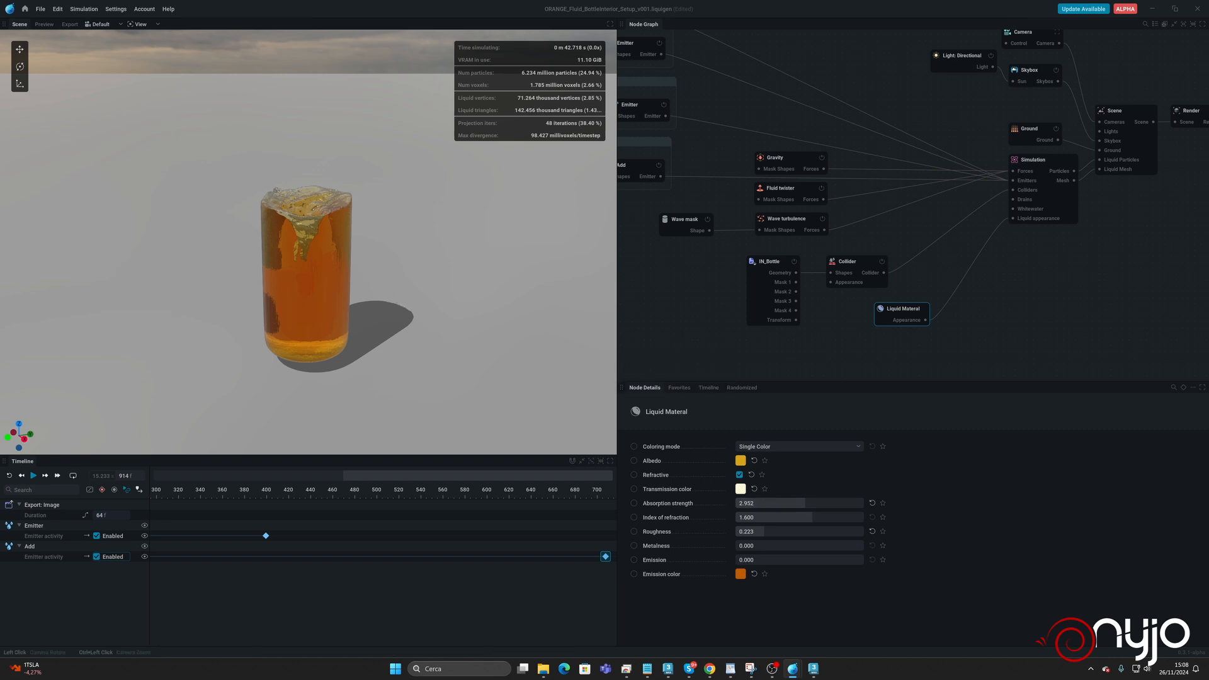
# Resume the simulation, check the orange liquid from other angles and pause at frame 950.
pyautogui.moveTo(404, 307)
pyautogui.mouseDown()
pyautogui.moveTo(406, 440)
pyautogui.moveTo(400, 296)
pyautogui.moveTo(504, 285)
pyautogui.moveTo(494, 318)
pyautogui.moveTo(409, 306)
pyautogui.mouseUp()
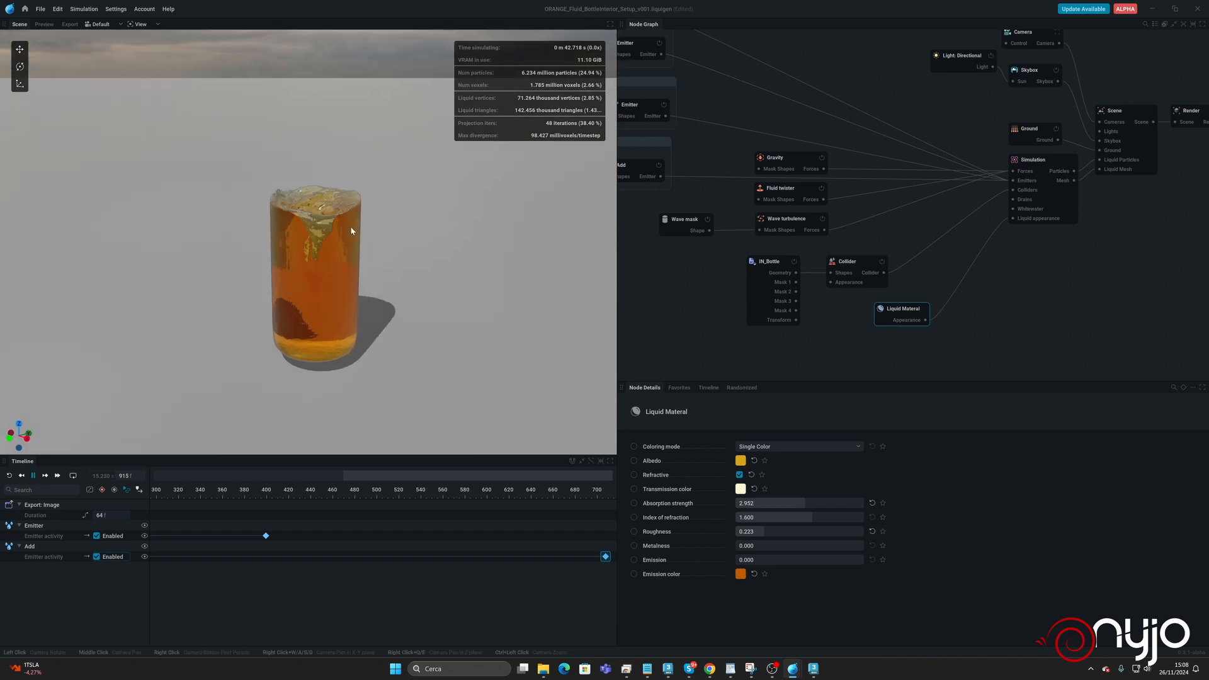
pyautogui.press('space')
pyautogui.moveTo(440, 189); pyautogui.dragTo(345, 244)
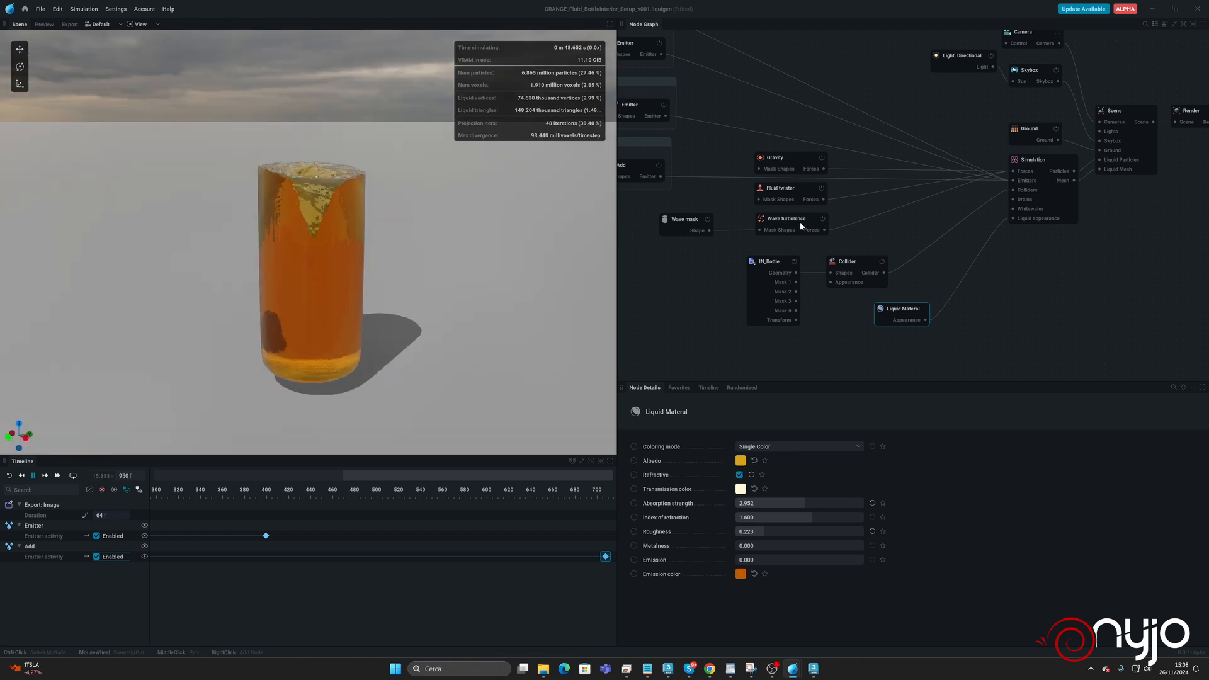
pyautogui.press('space')
# Show the bottle collider, enable path tracing and inspect the juice inside the glass up close.
pyautogui.click(851, 259)
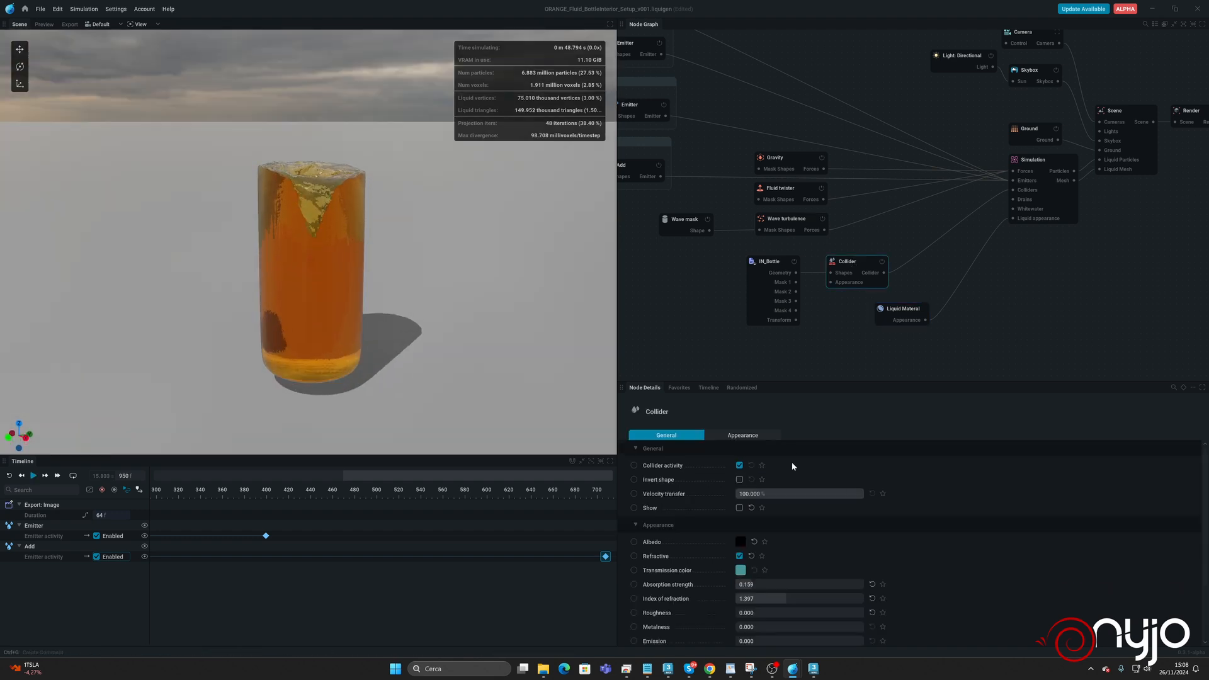
pyautogui.click(739, 509)
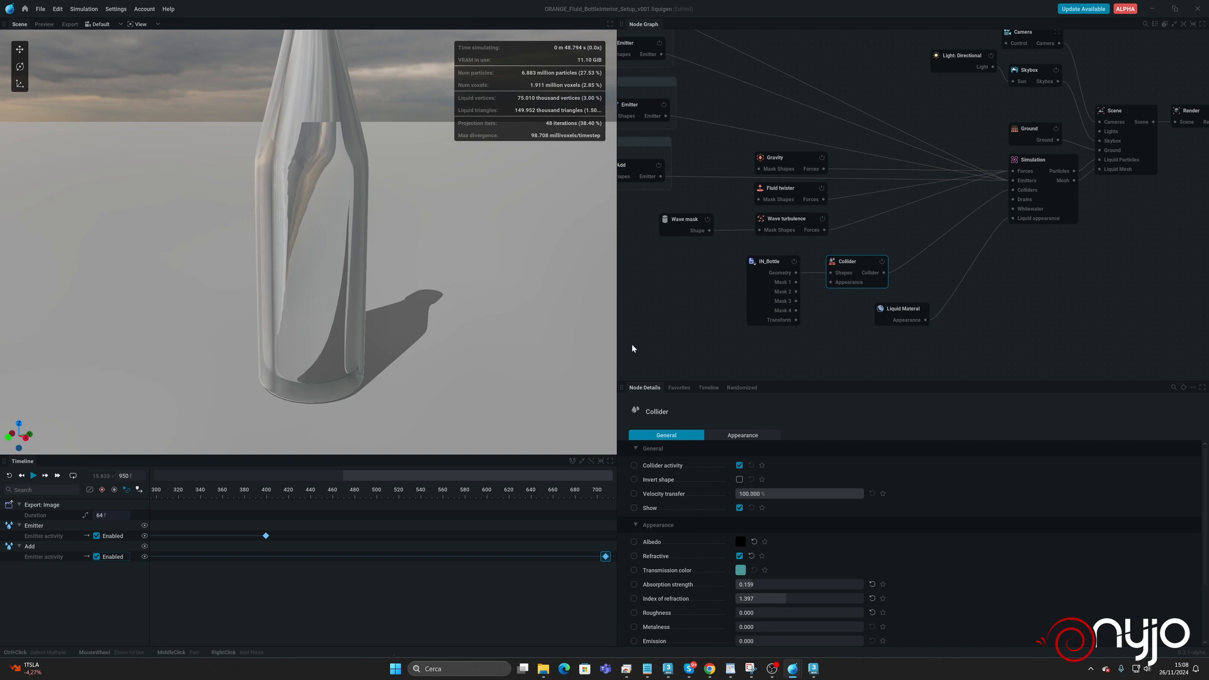
pyautogui.scroll(-1, 463, 271)
pyautogui.scroll(-1, 397, 223)
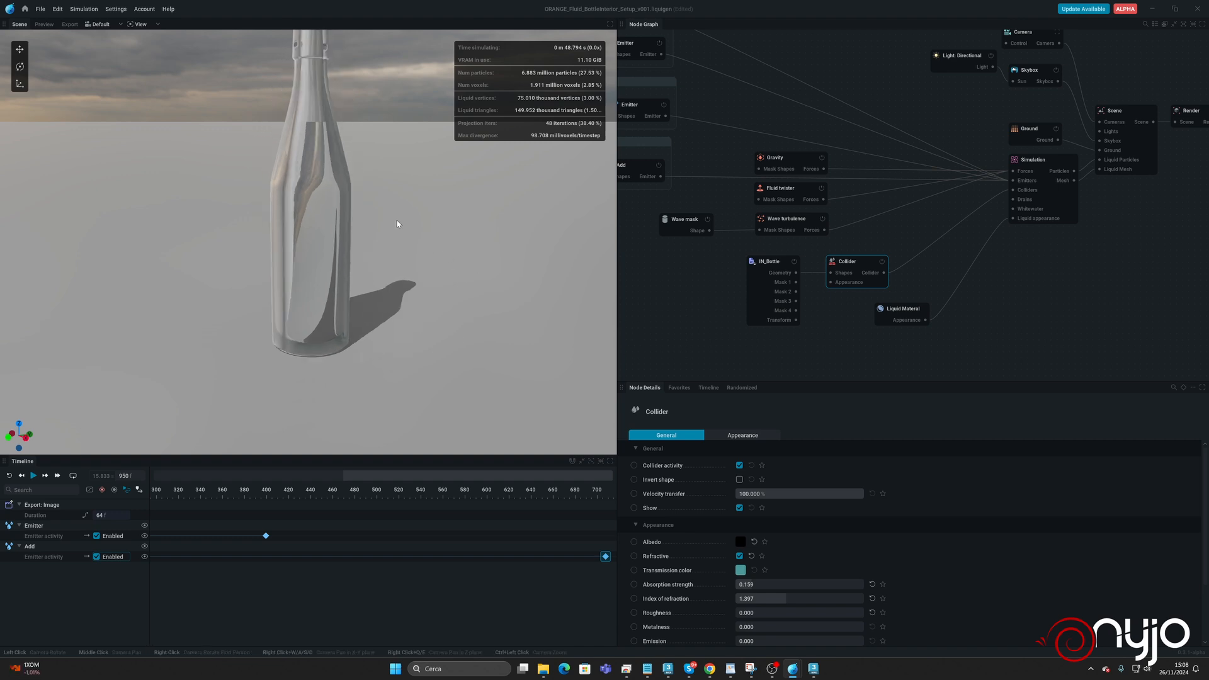
pyautogui.click(142, 24)
pyautogui.click(145, 37)
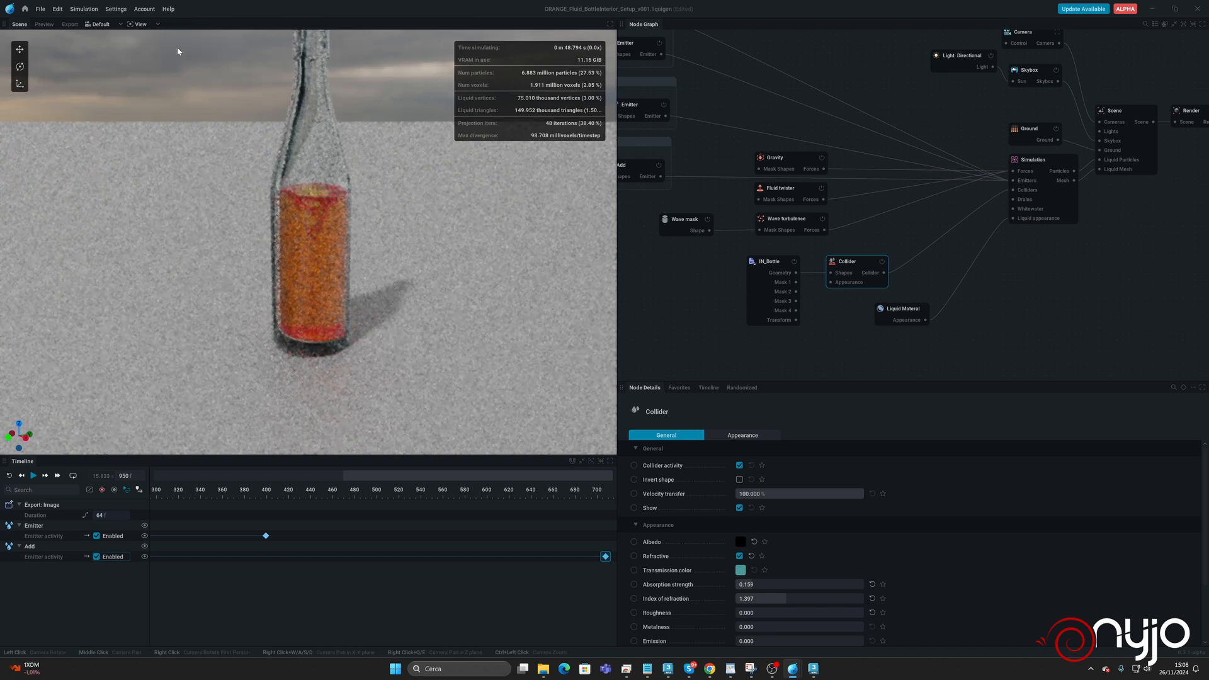
pyautogui.moveTo(368, 112); pyautogui.dragTo(310, 138)
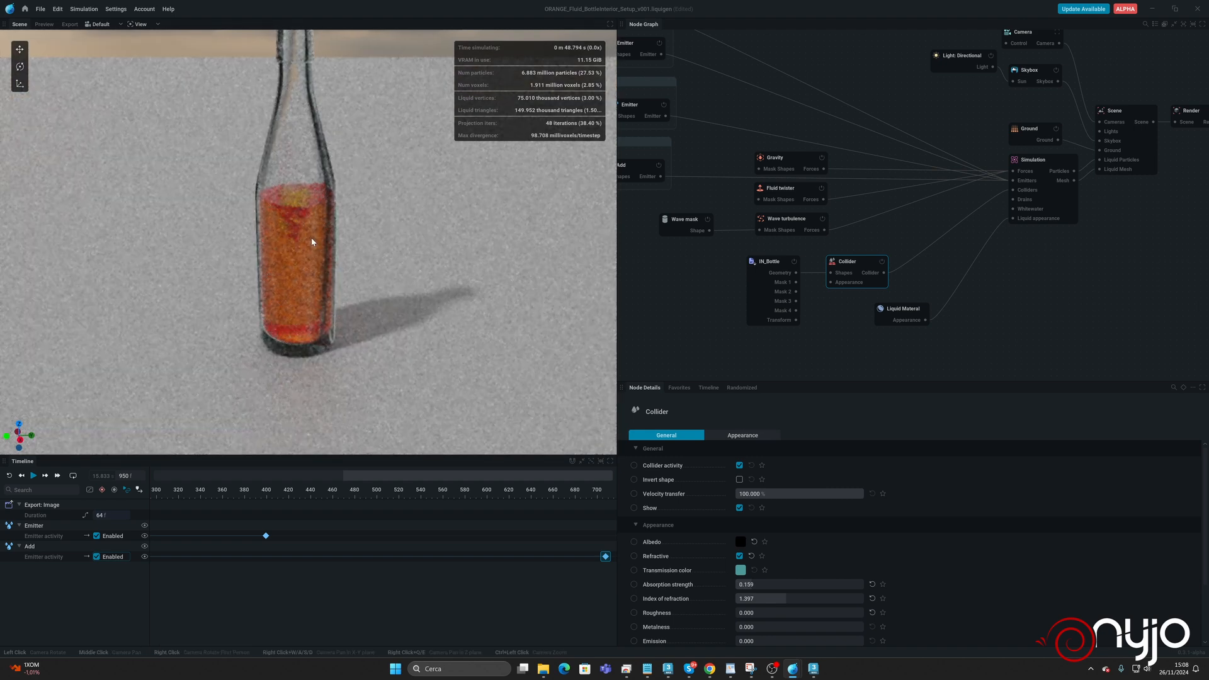
pyautogui.scroll(2, 310, 242)
pyautogui.moveTo(309, 261); pyautogui.dragTo(249, 176)
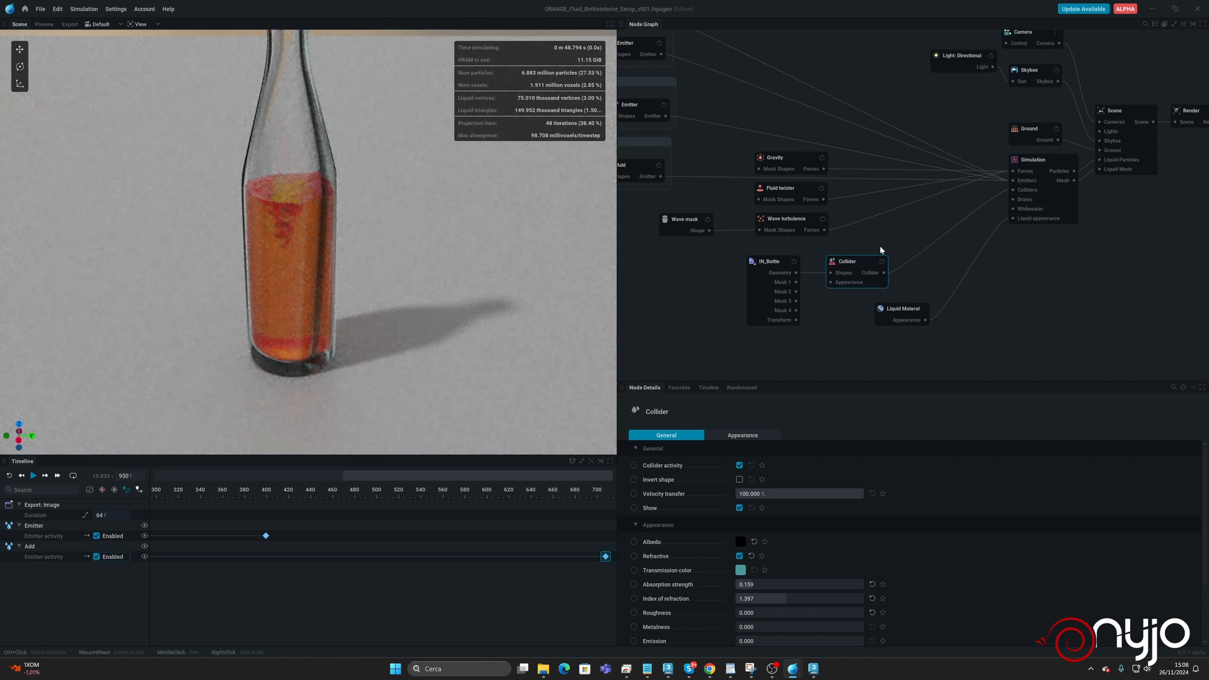
# Set the liquid's absorption strength to 0.659, its transmission color to a slightly deeper pale yellow and its emission to 0.167.
pyautogui.click(902, 314)
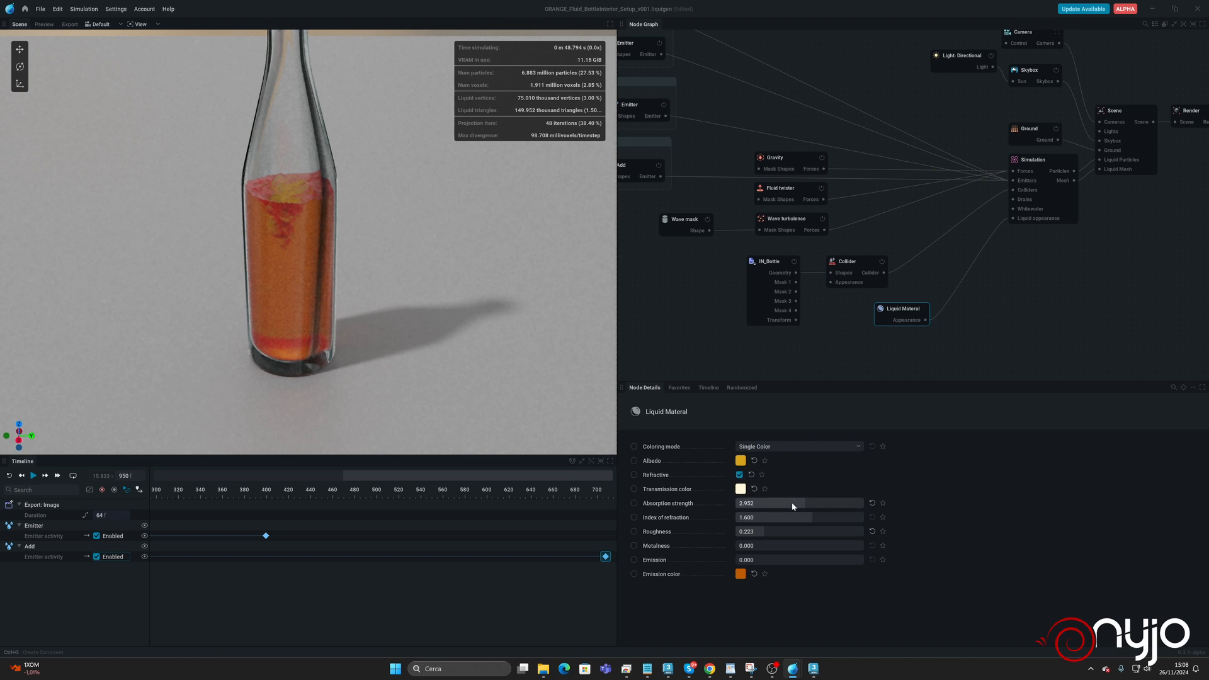
pyautogui.moveTo(789, 502); pyautogui.dragTo(767, 503)
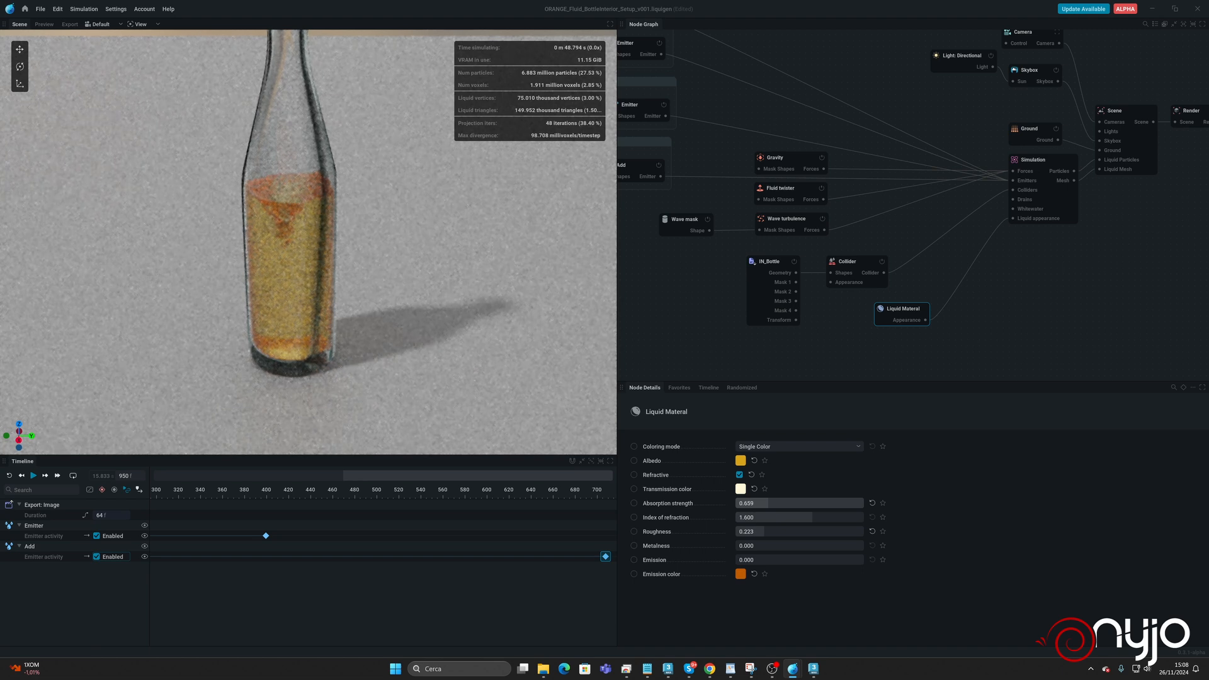
pyautogui.click(741, 489)
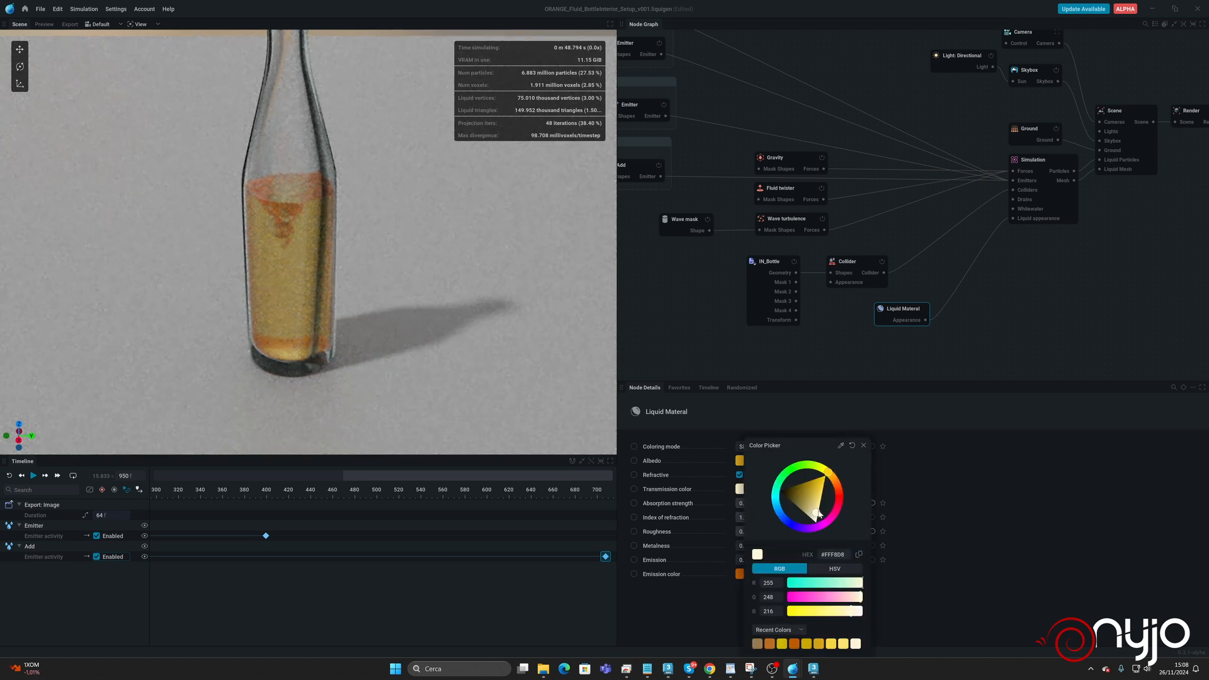
pyautogui.click(984, 506)
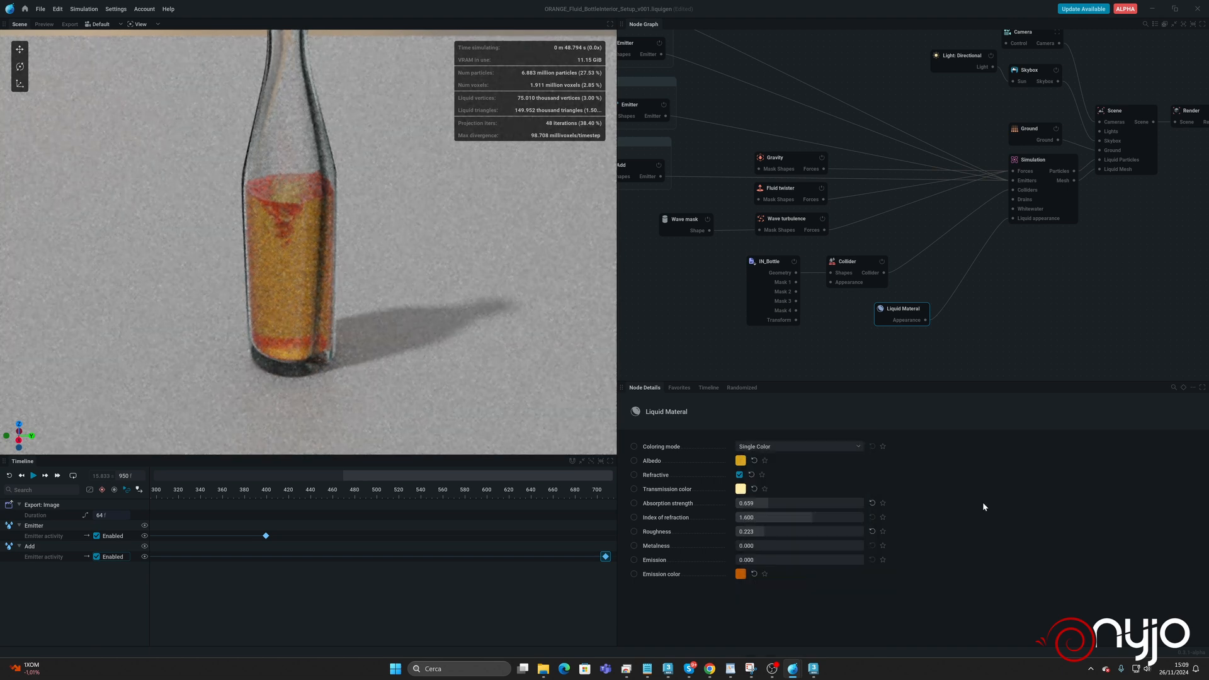
pyautogui.click(750, 560)
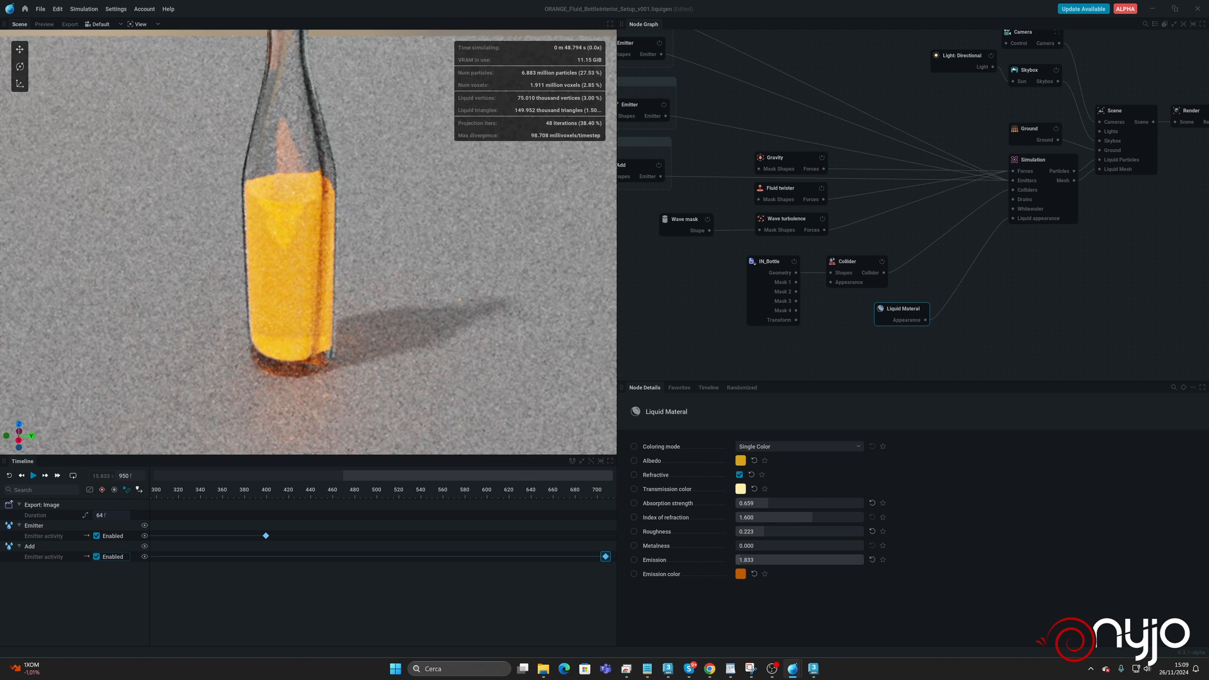
pyautogui.moveTo(750, 560); pyautogui.dragTo(751, 560)
# Turn off path tracing in the viewport and hide the bottle collider.
pyautogui.click(150, 10)
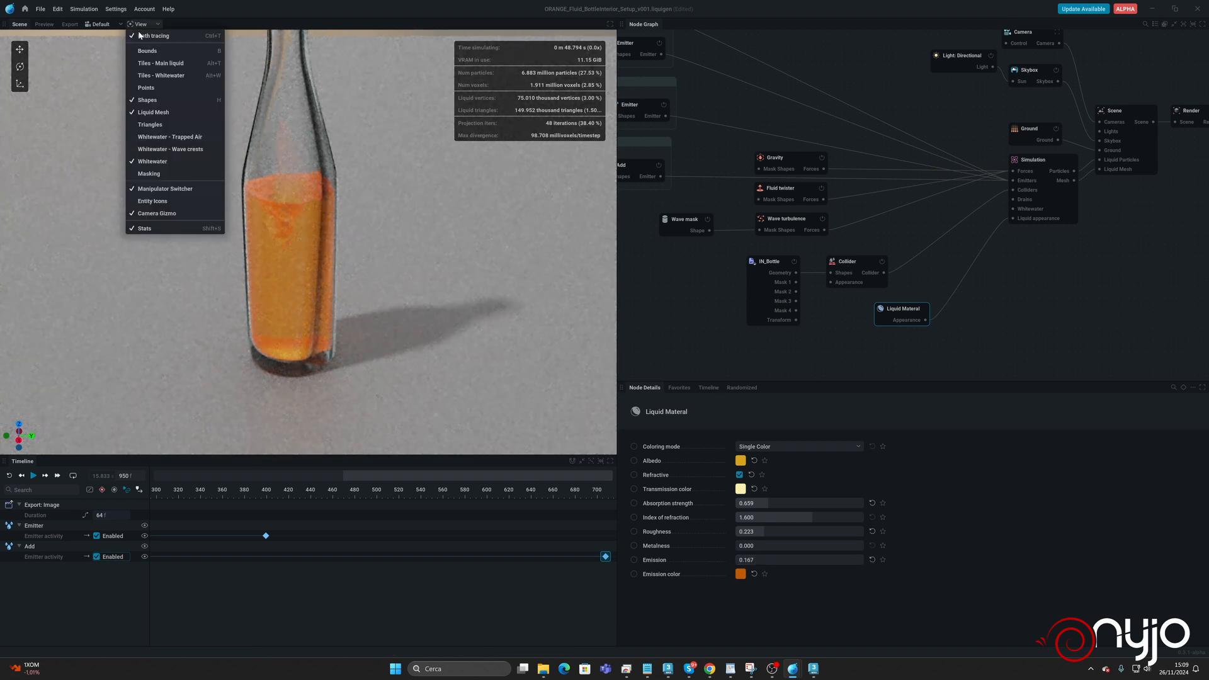
pyautogui.click(161, 45)
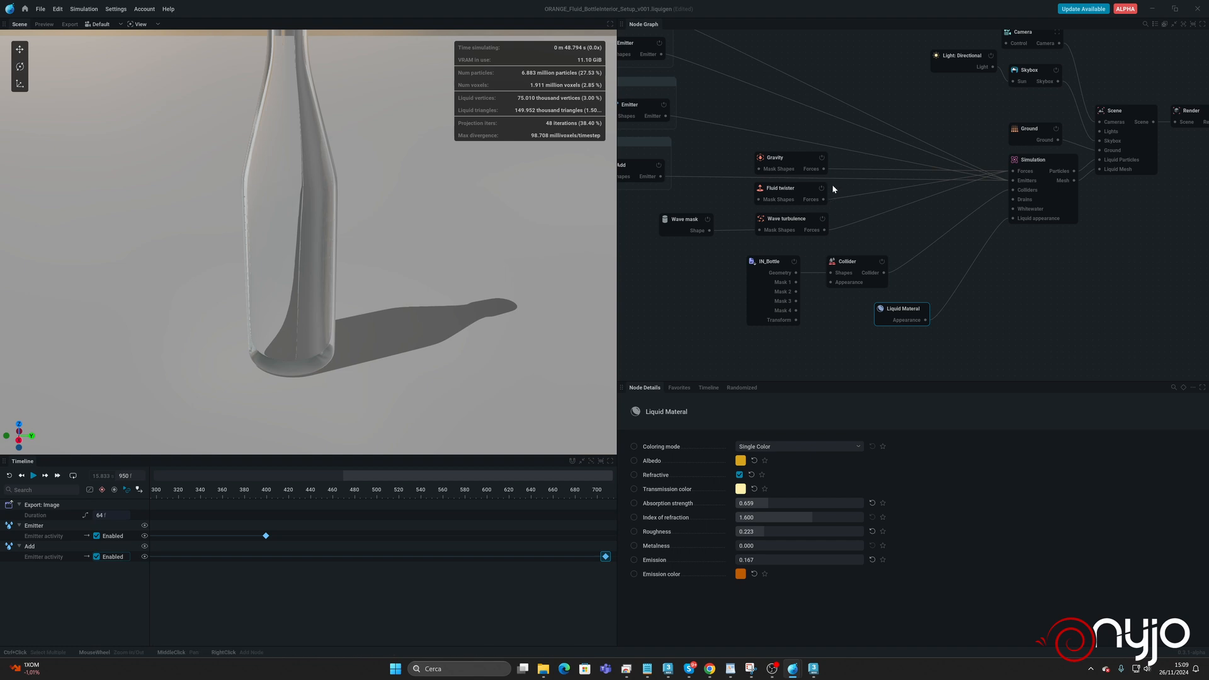
pyautogui.click(844, 263)
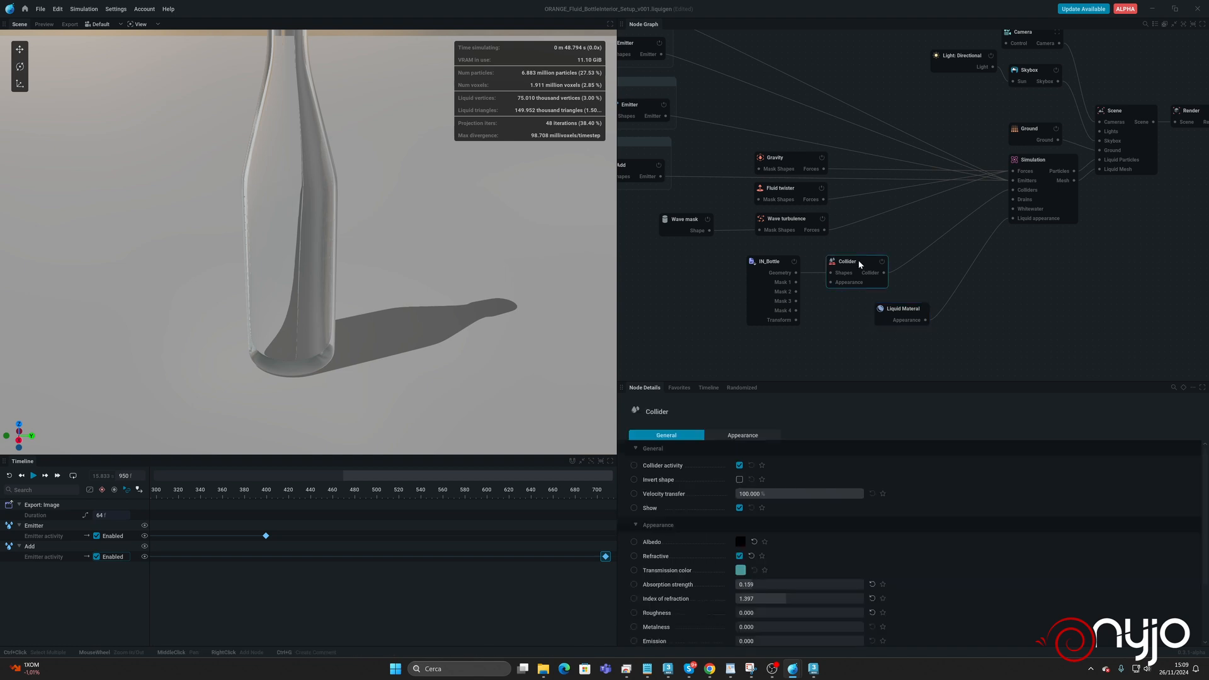
pyautogui.click(739, 508)
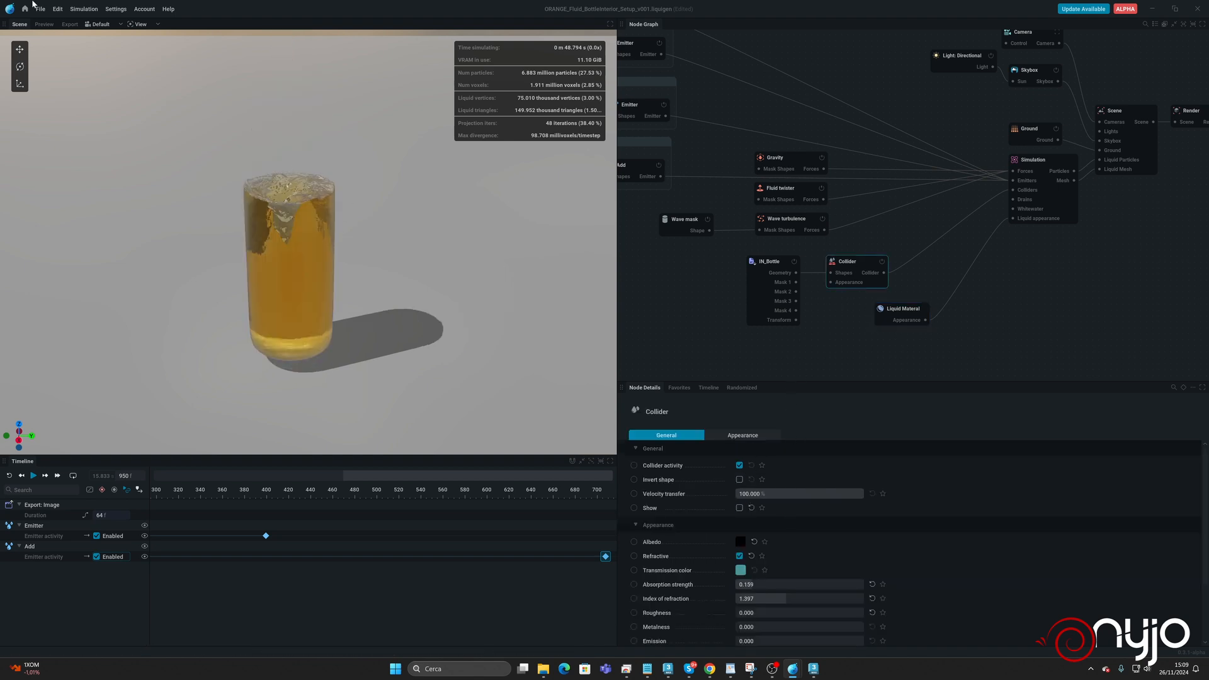
# Save the project, then reduce the Simulation node's sub-steps to 1.
pyautogui.hotkey('ctrl', 's')
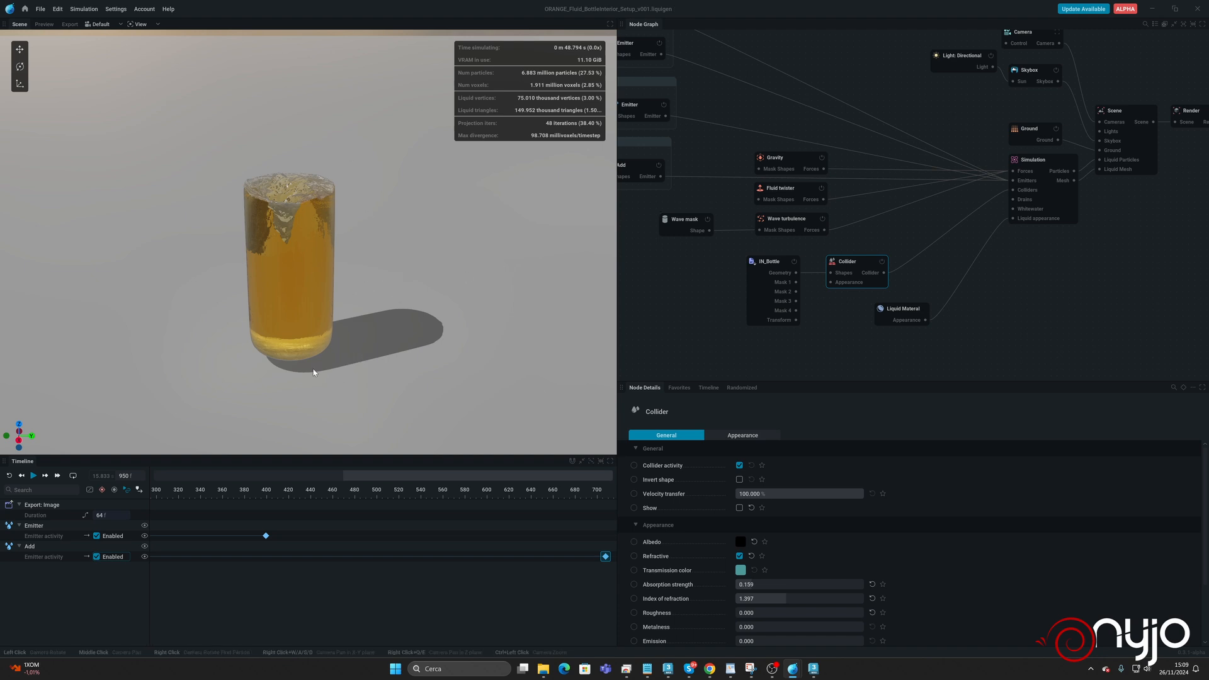
pyautogui.click(1040, 159)
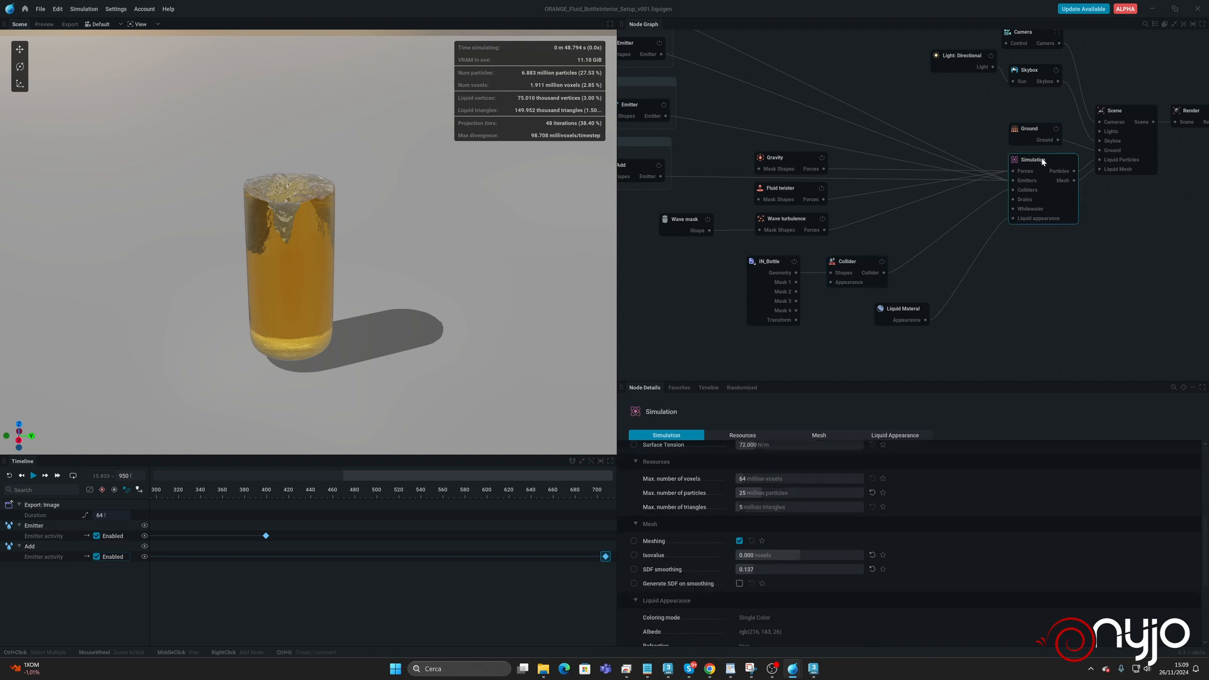
pyautogui.scroll(5, 812, 504)
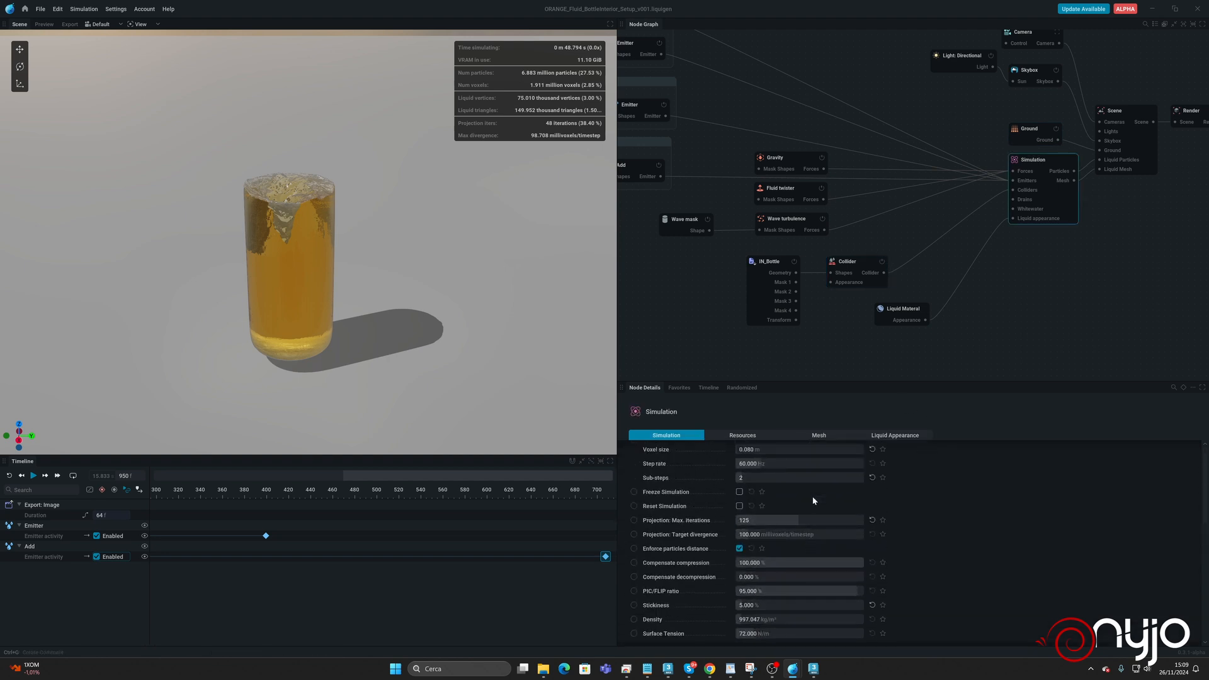
pyautogui.scroll(1, 778, 498)
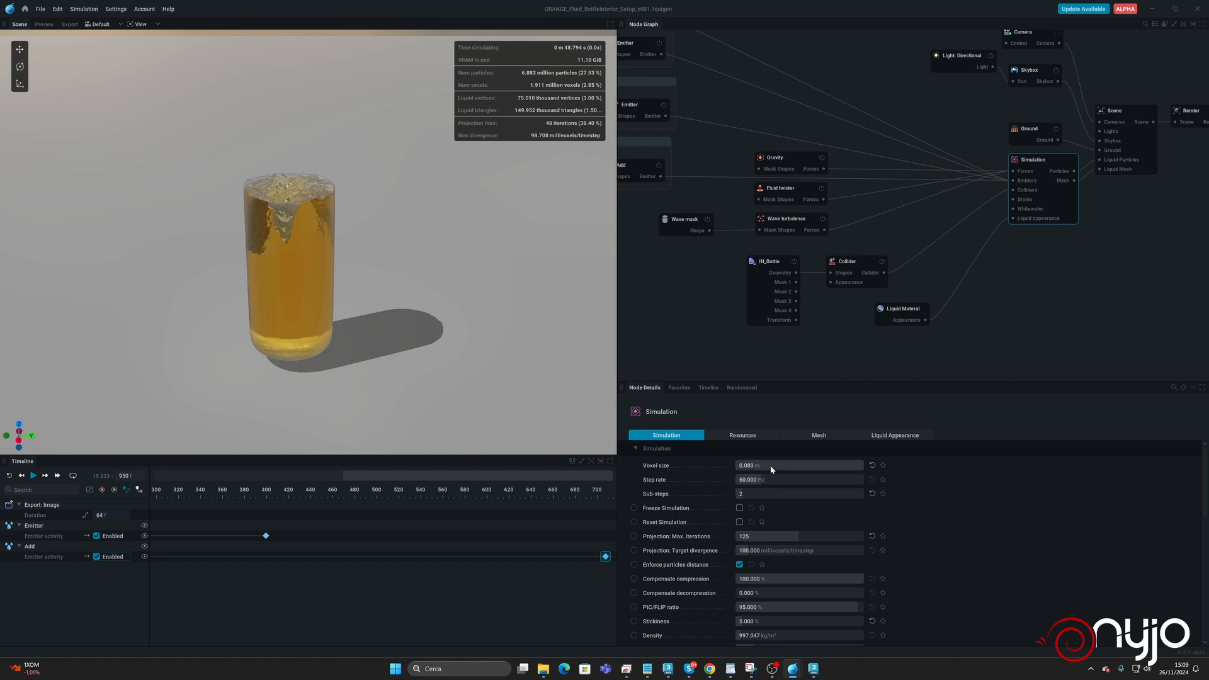
pyautogui.click(795, 464)
pyautogui.click(761, 494)
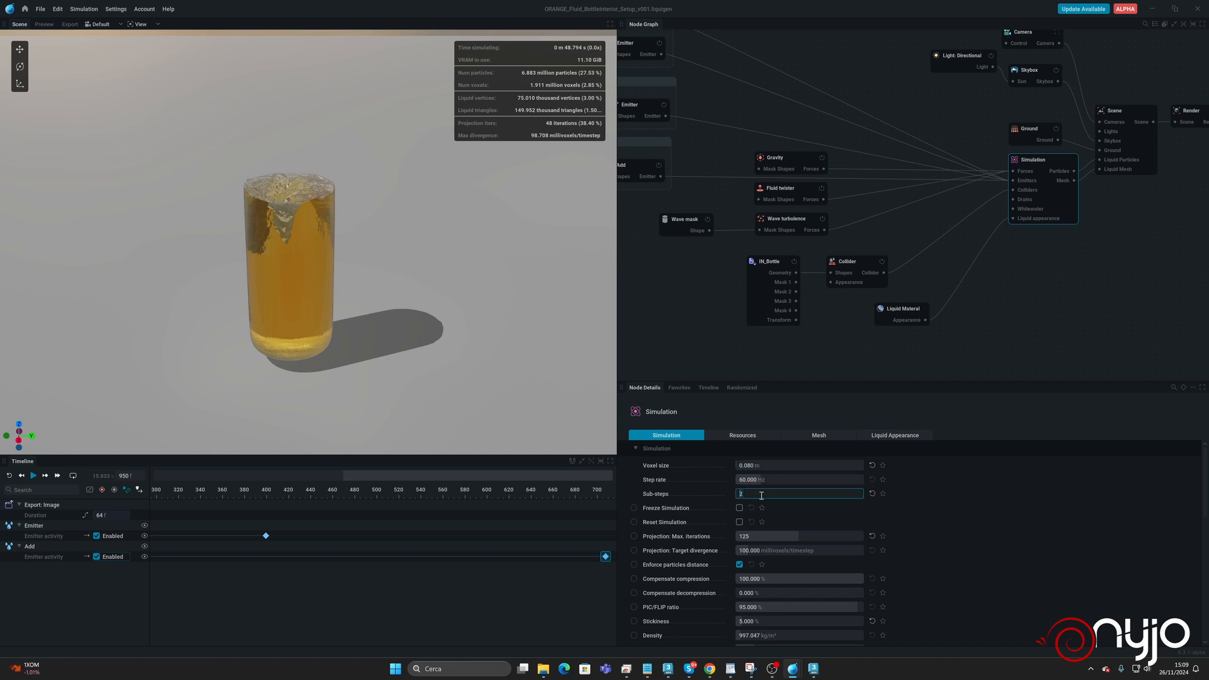
# Set the simulation's voxel size to 0.015 m and apply it with a simulation reset.
pyautogui.click(761, 465)
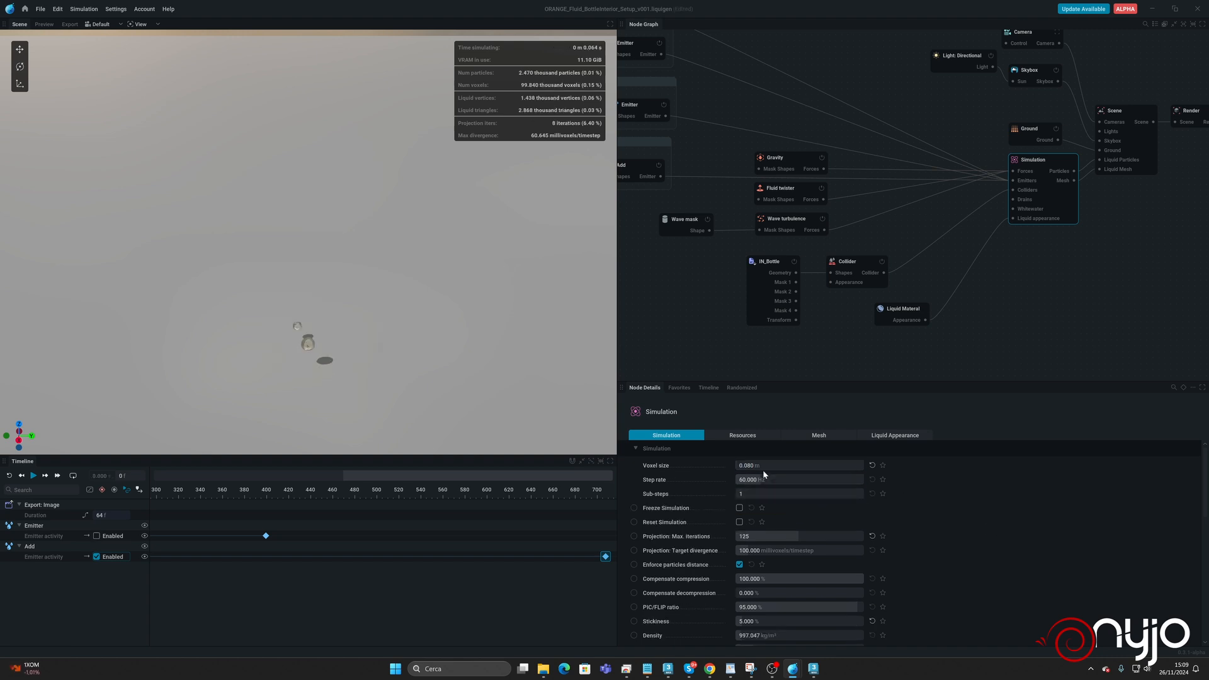
pyautogui.write('0')
pyautogui.press('Return')
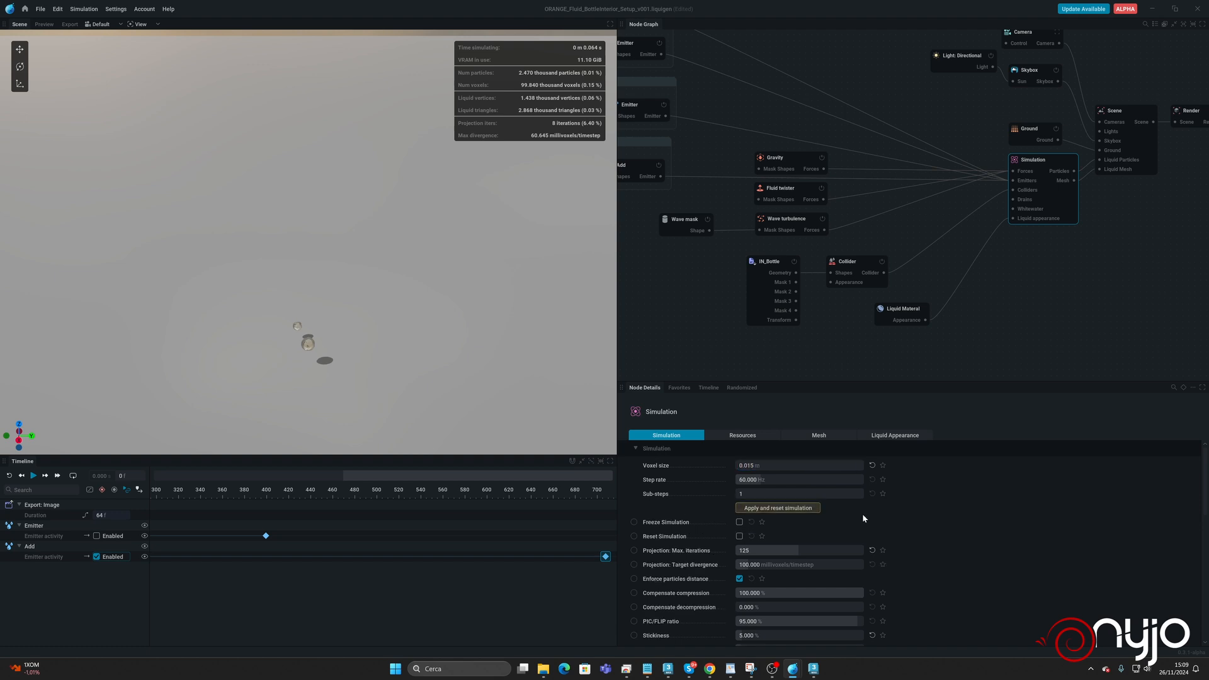
pyautogui.click(798, 509)
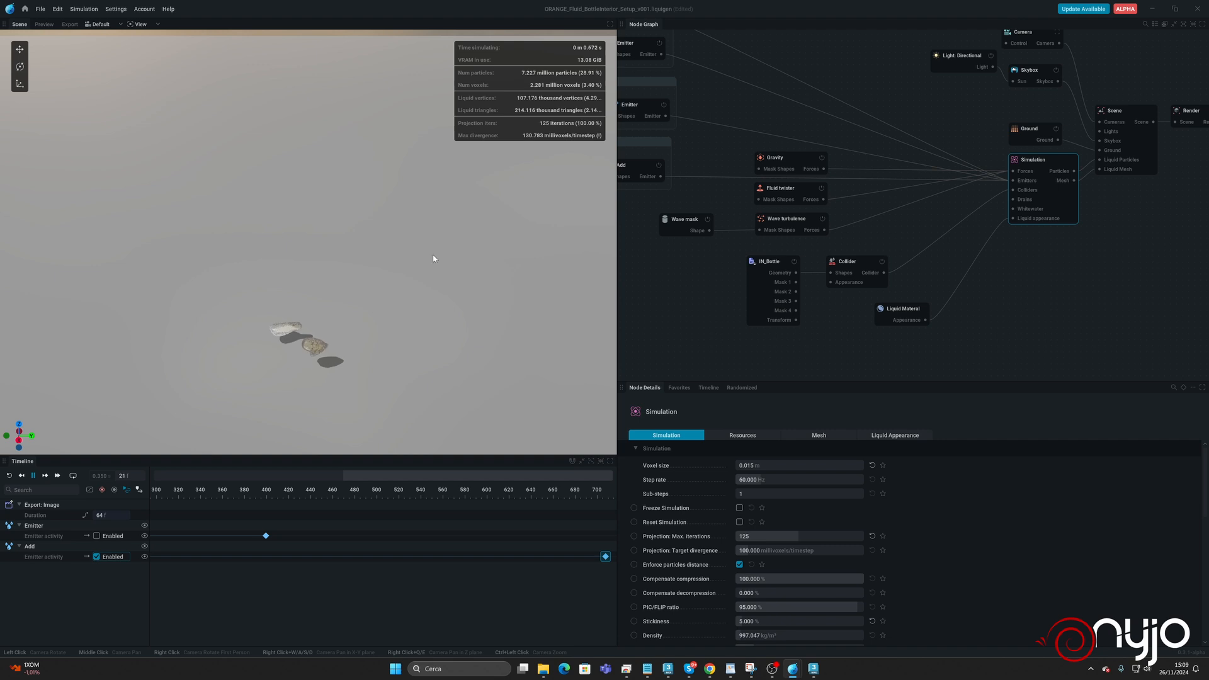
# Set the simulation's voxel size to 0.150 m and apply it with a simulation reset.
pyautogui.click(780, 465)
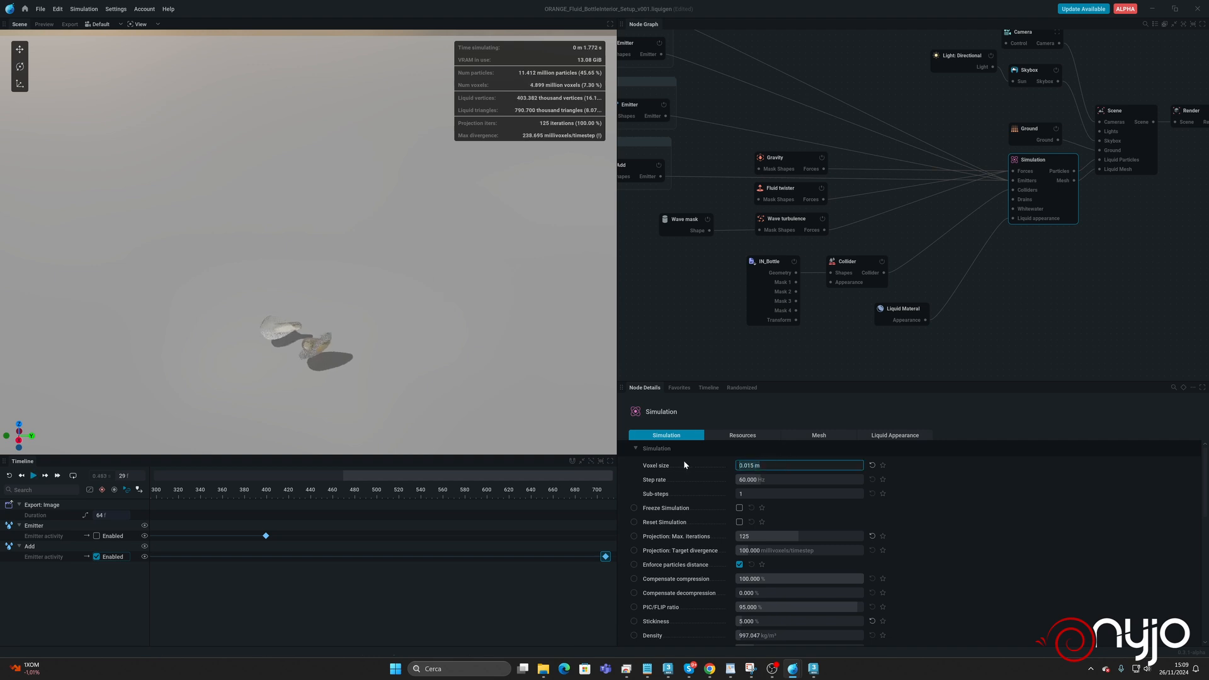
pyautogui.write('0.15')
pyautogui.press('Return')
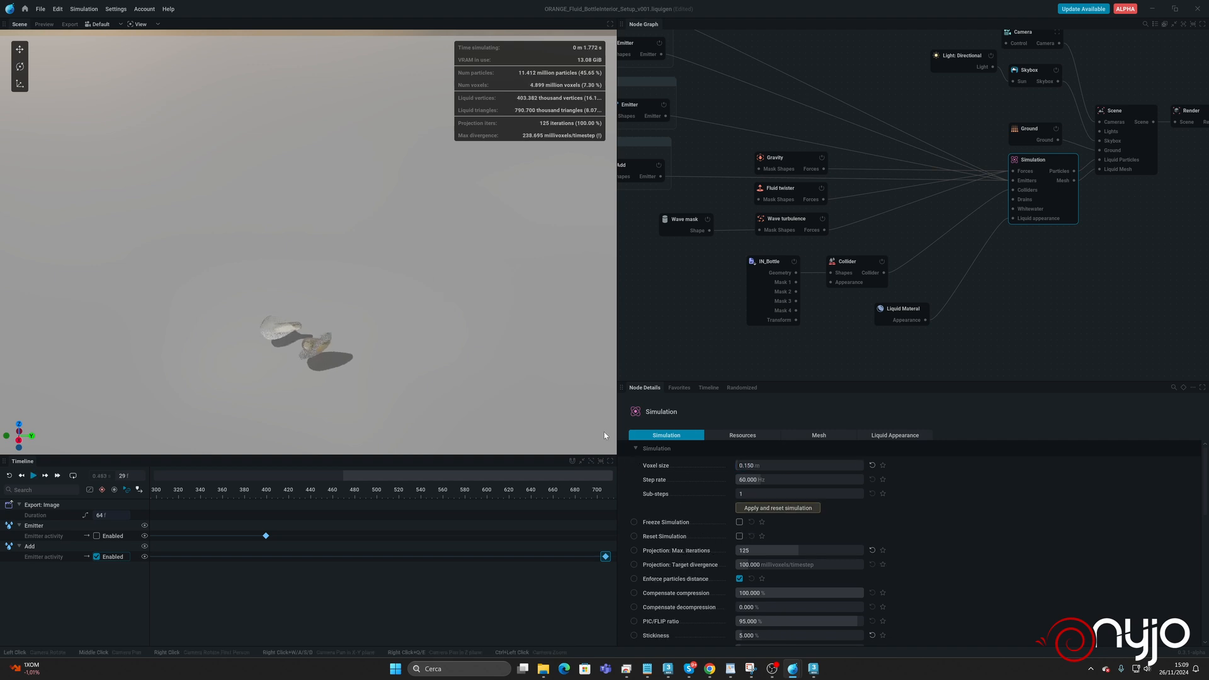
pyautogui.click(777, 504)
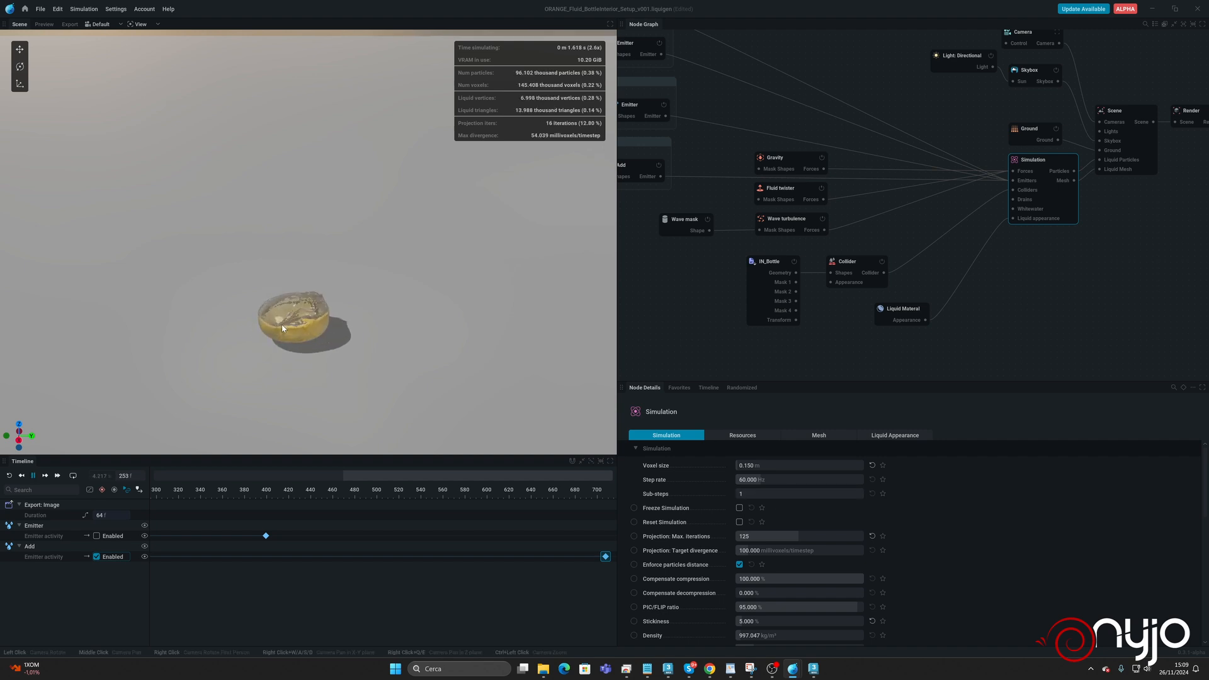
# Let the simulation run while viewing the liquid from a lower angle, and pause it at frame 1183.
pyautogui.moveTo(299, 350); pyautogui.dragTo(352, 301)
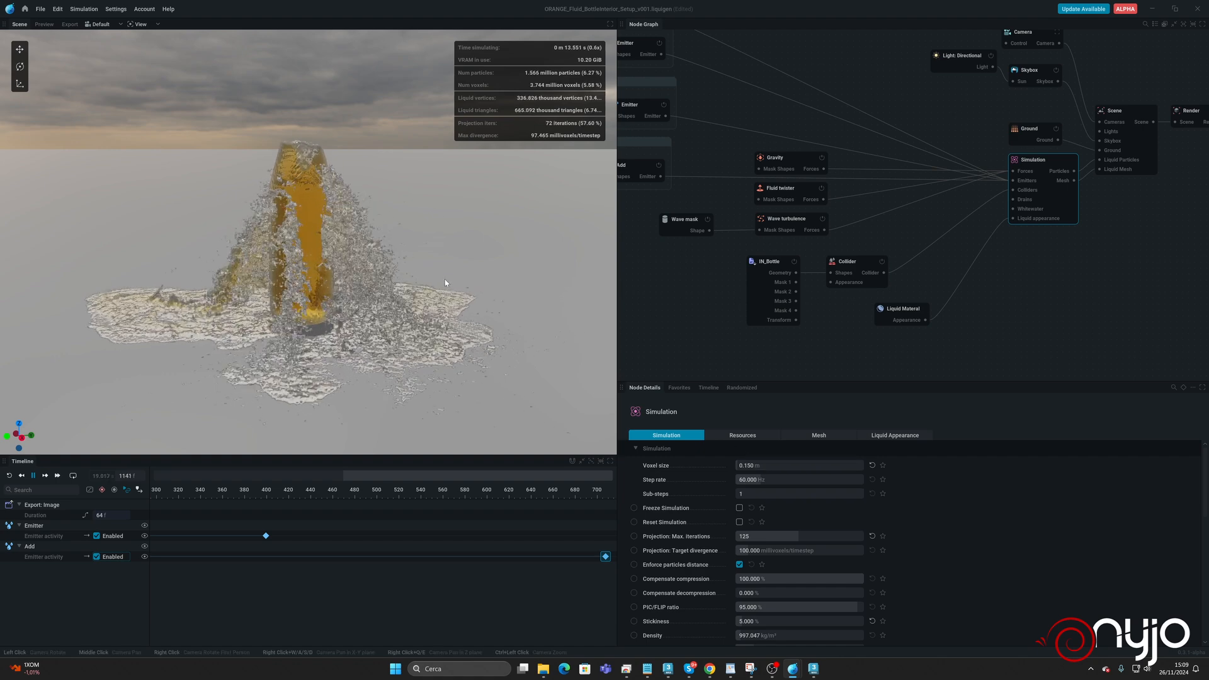
pyautogui.press('space')
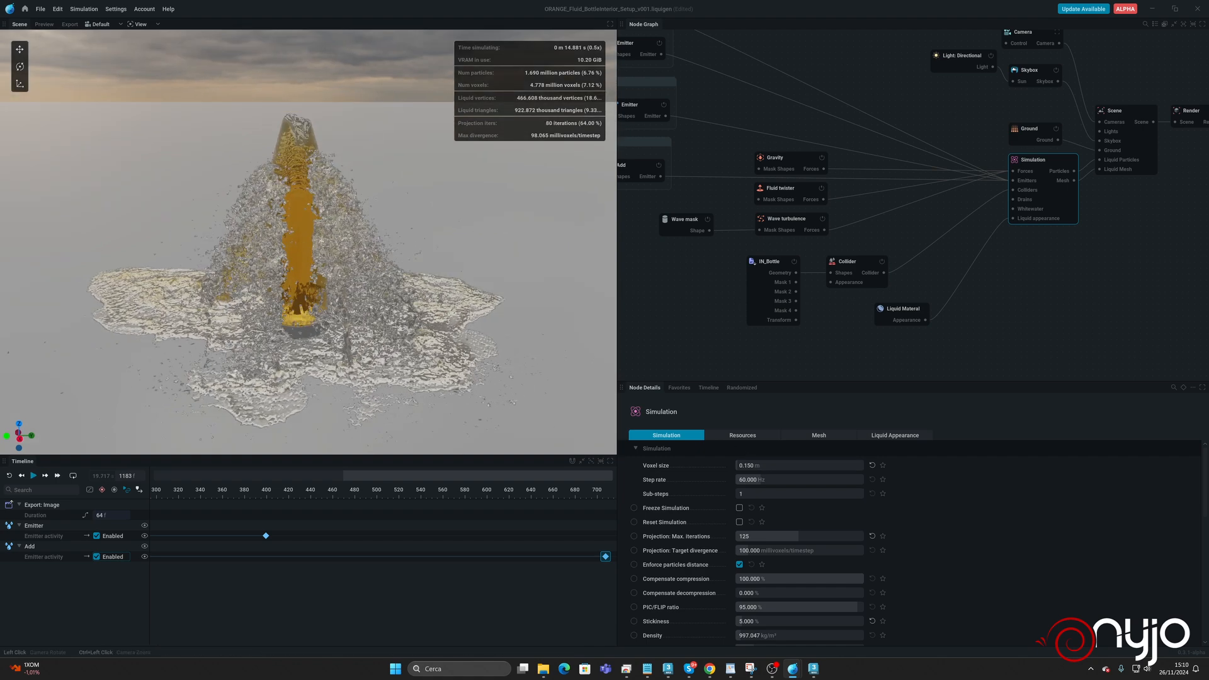
pyautogui.moveTo(433, 282); pyautogui.dragTo(369, 346)
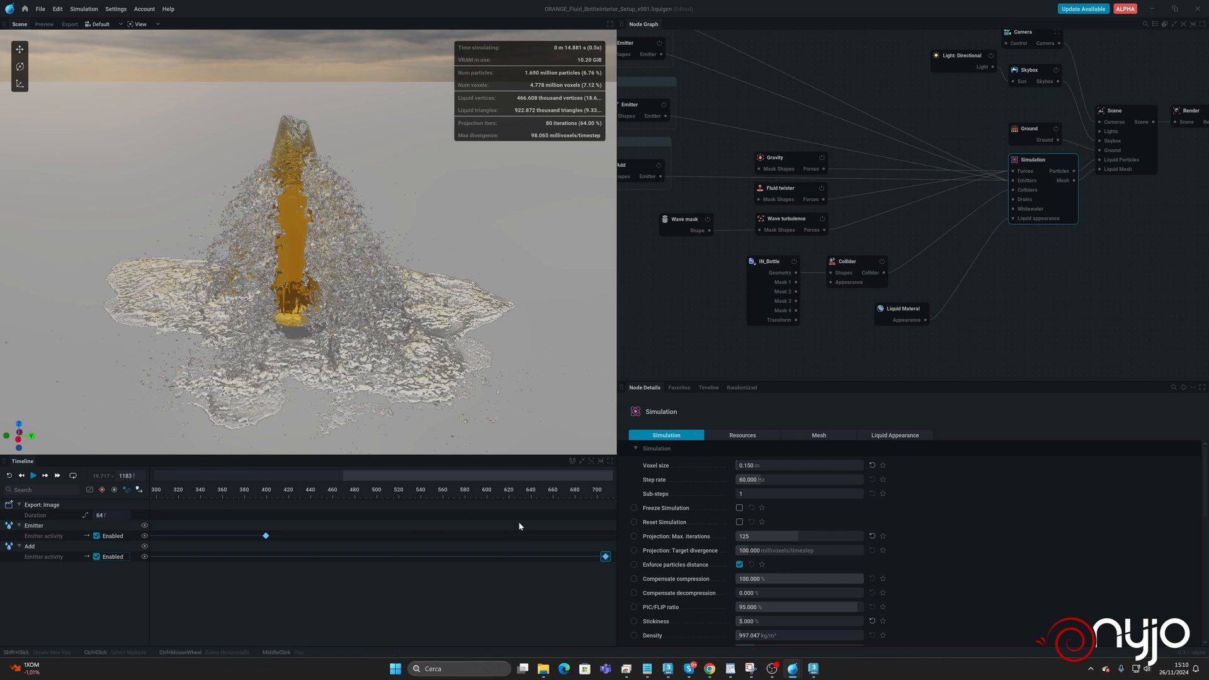
# At frame 1183, key the internal emission support emitter off and toggle the activity of the fluid boost Add emitter.
pyautogui.moveTo(515, 523); pyautogui.dragTo(172, 532, button='middle')
pyautogui.moveTo(546, 539); pyautogui.dragTo(341, 547, button='middle')
pyautogui.moveTo(509, 544); pyautogui.dragTo(450, 542, button='middle')
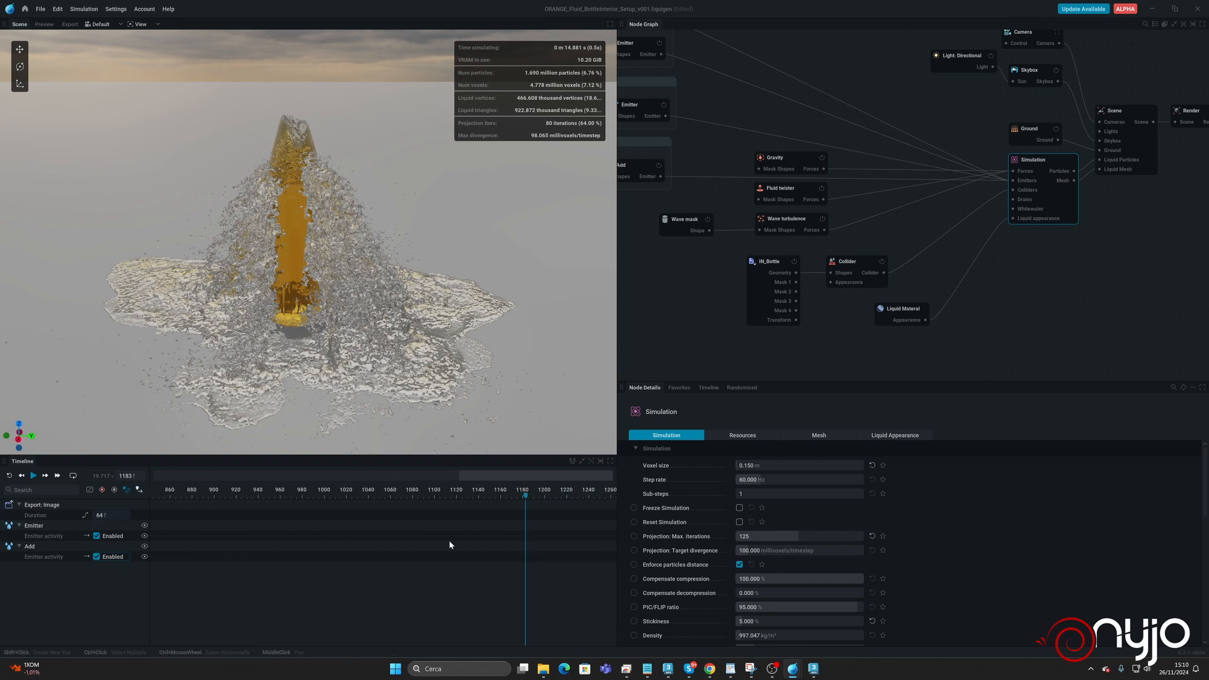
pyautogui.moveTo(749, 122); pyautogui.dragTo(890, 167, button='middle')
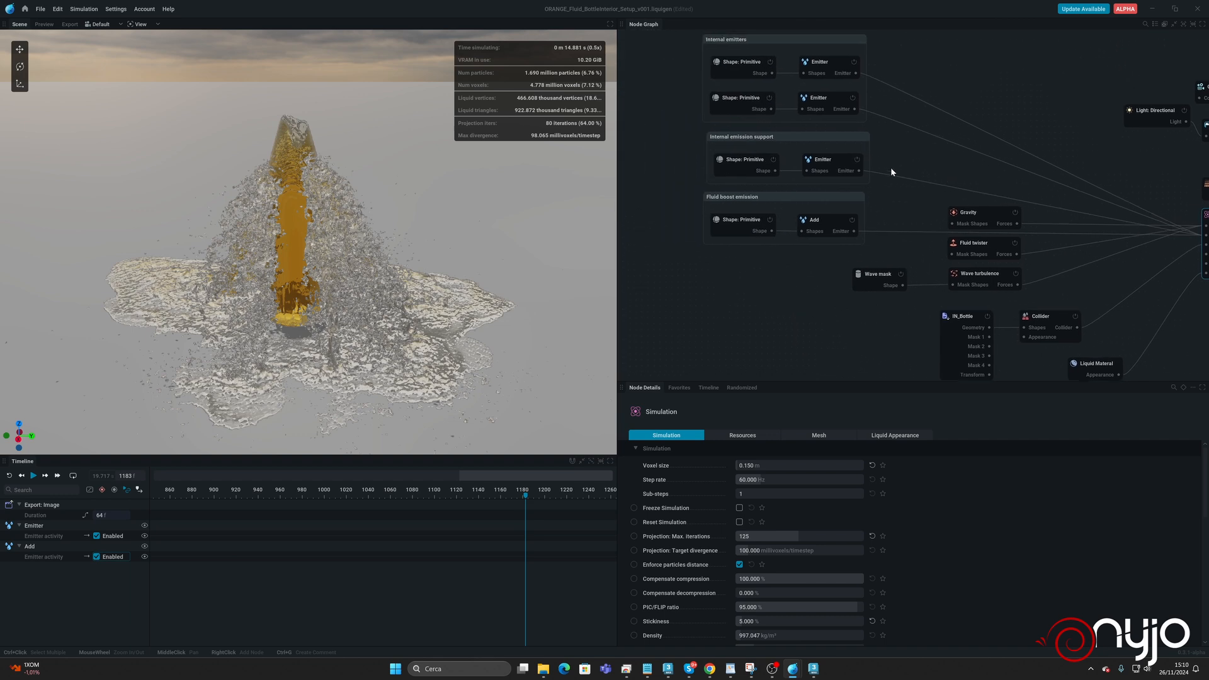
pyautogui.click(839, 163)
pyautogui.click(739, 466)
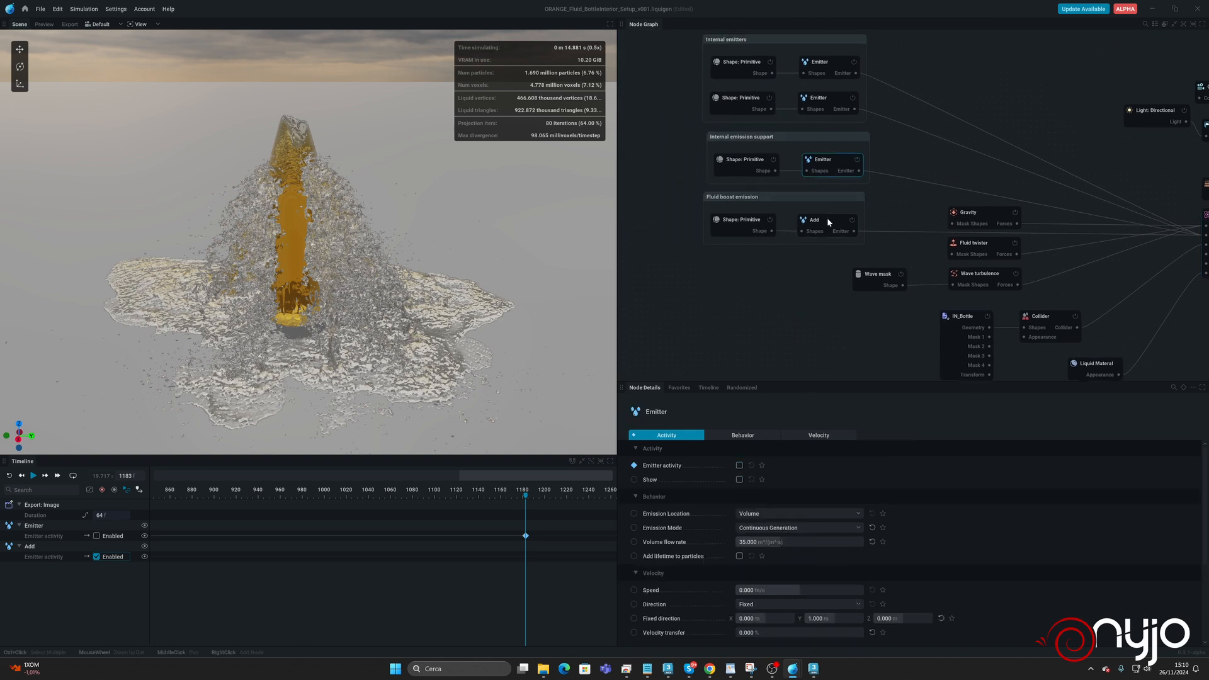
pyautogui.click(829, 221)
pyautogui.click(739, 466)
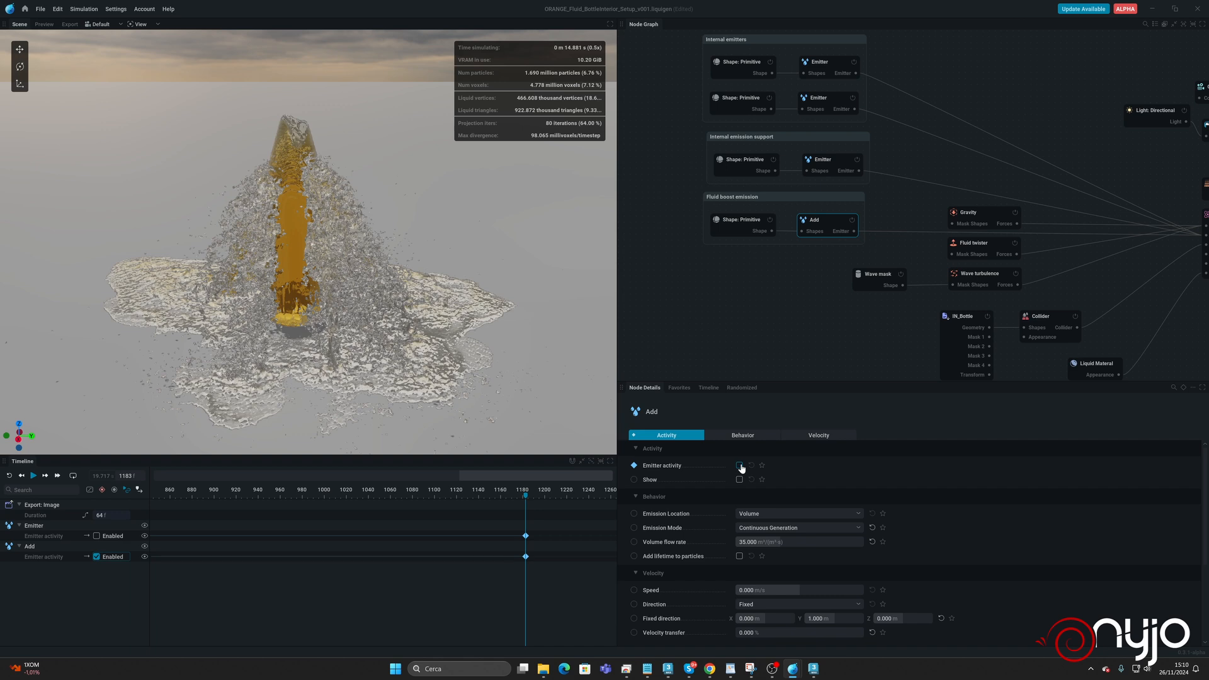
# Enable the timeline override for the activity of both internal emitters and key them off at frame 1183.
pyautogui.click(833, 61)
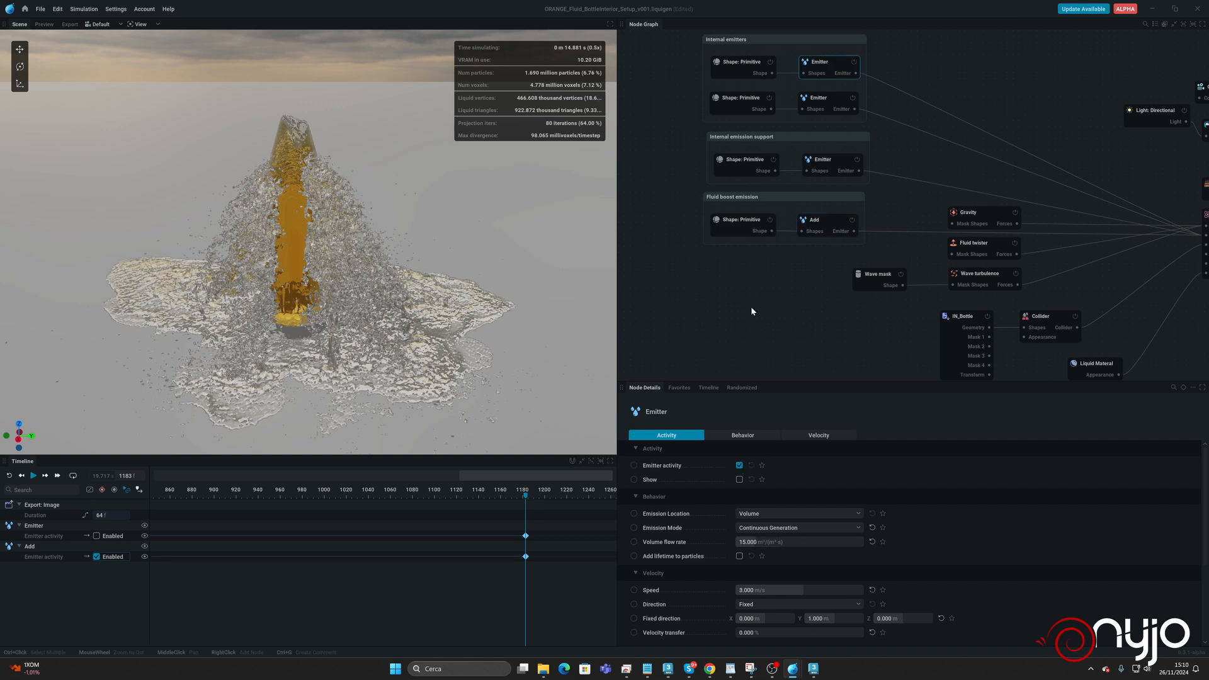
pyautogui.click(634, 465)
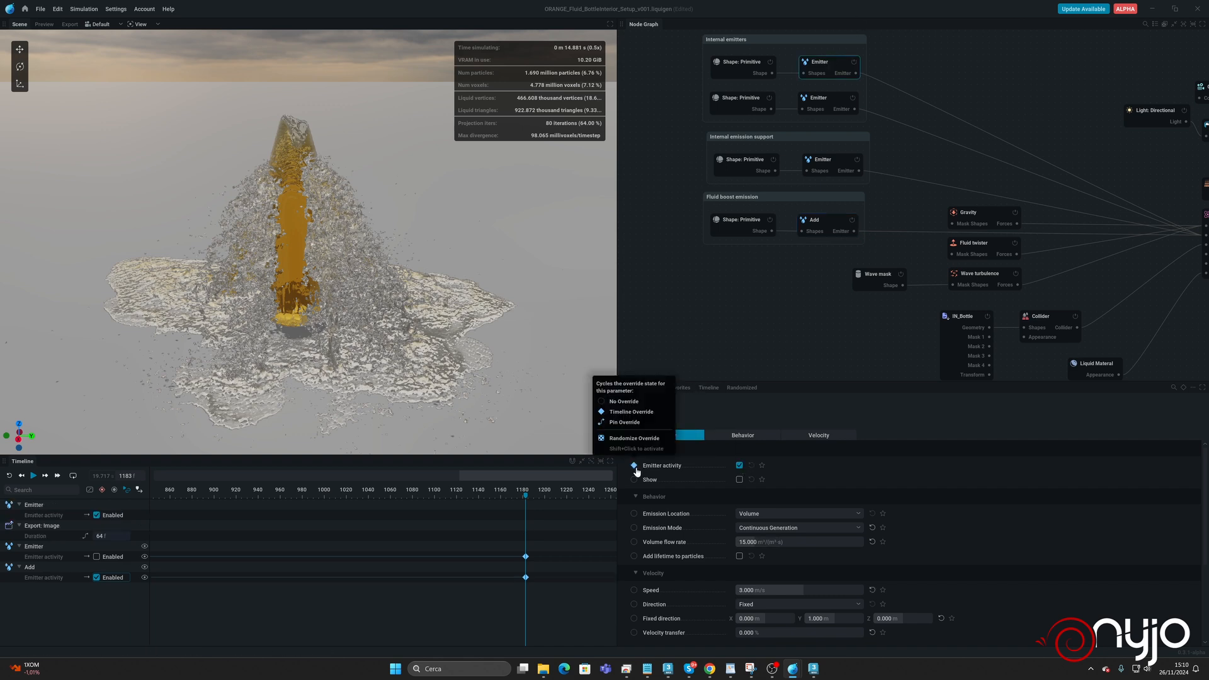
pyautogui.click(822, 100)
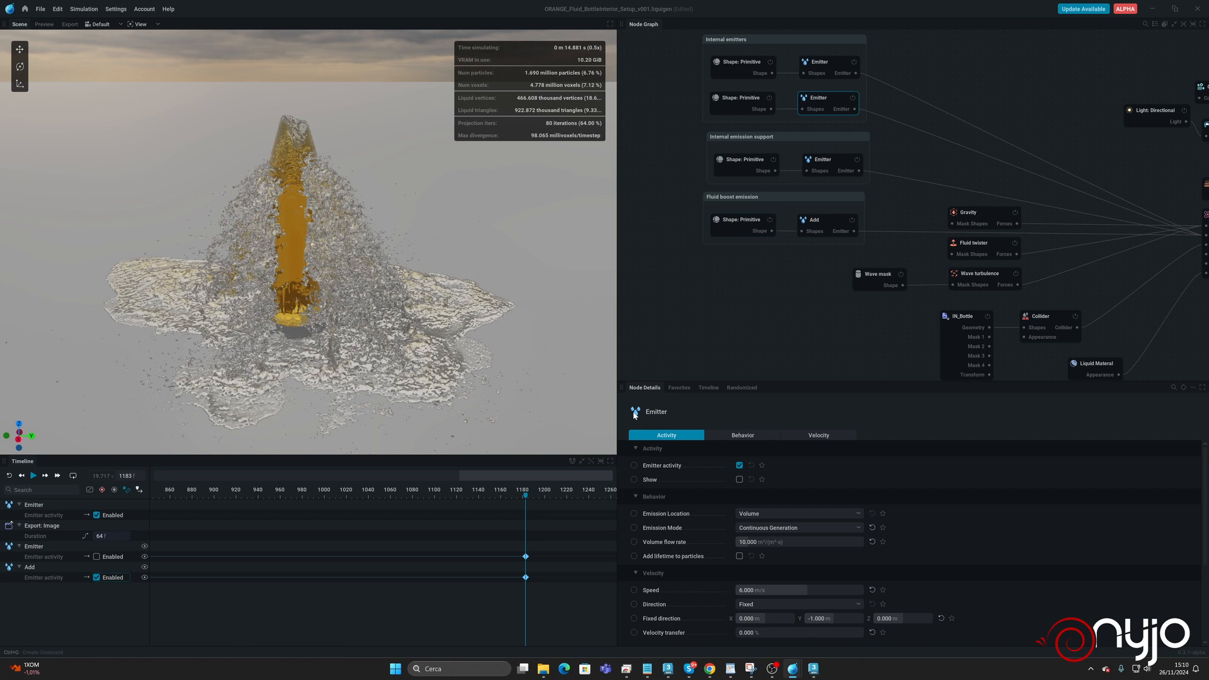
pyautogui.click(634, 465)
pyautogui.click(815, 61)
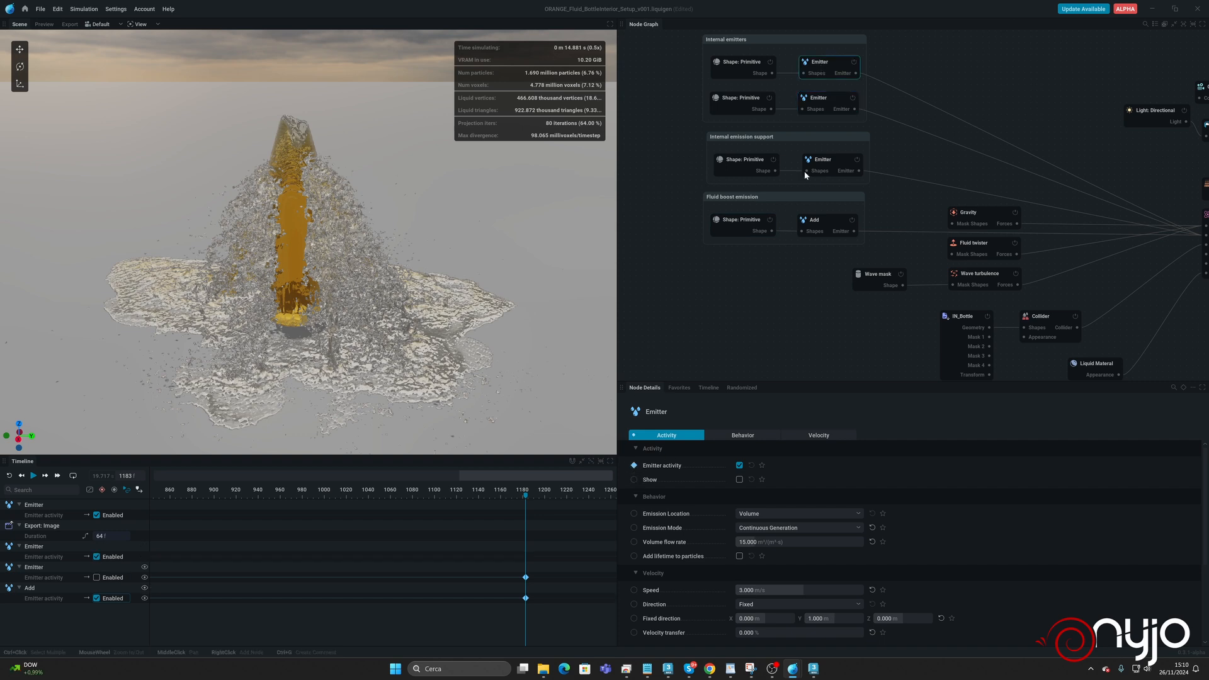
pyautogui.click(739, 466)
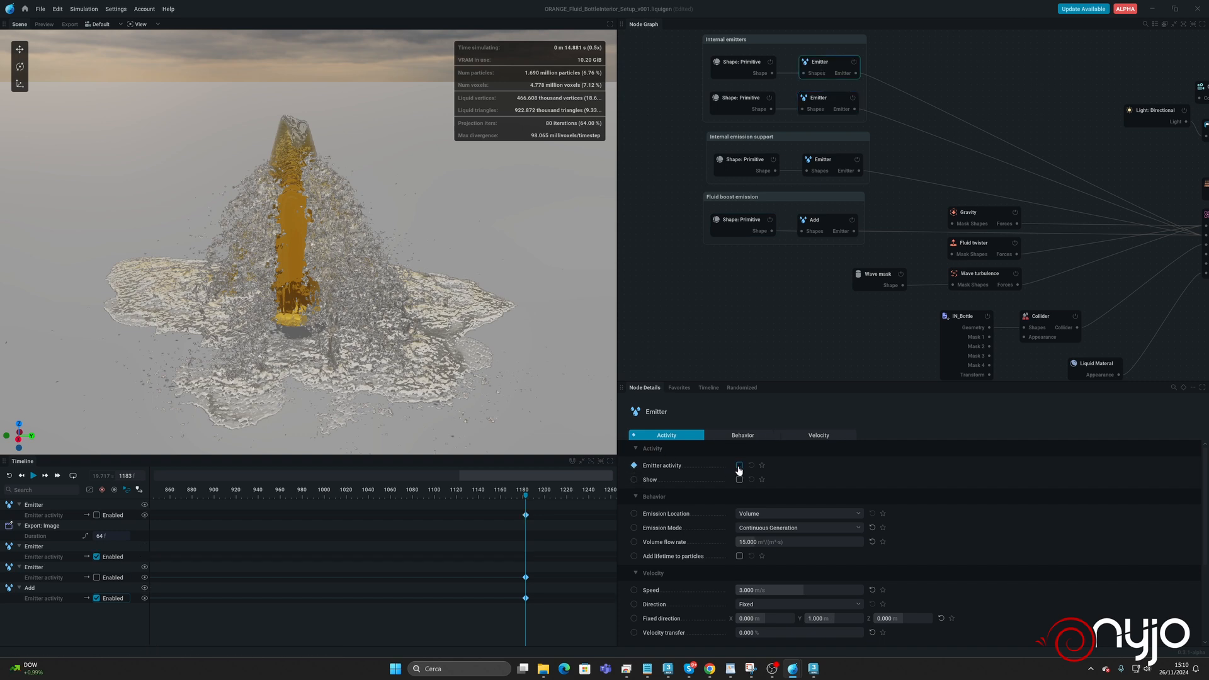
pyautogui.click(823, 96)
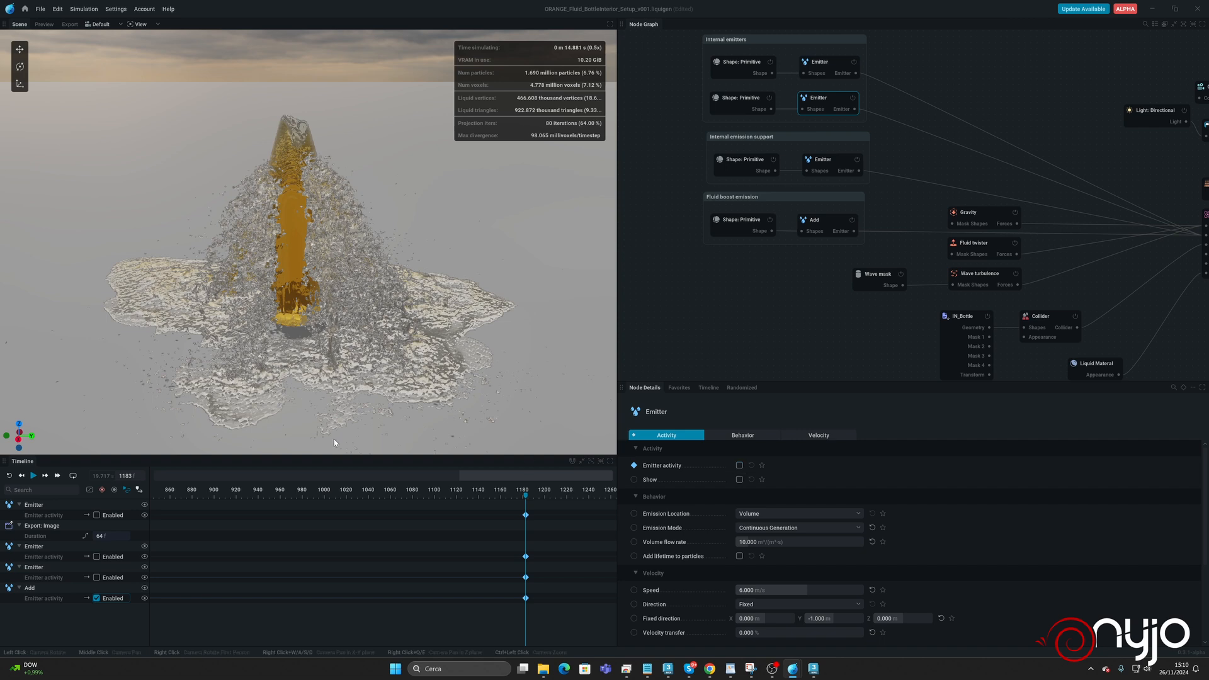
# Key the activity of both internal emitters on at frame 0 and restart the simulation.
pyautogui.moveTo(300, 526); pyautogui.dragTo(642, 540, button='middle')
pyautogui.moveTo(370, 523); pyautogui.dragTo(561, 516, button='middle')
pyautogui.moveTo(191, 496); pyautogui.dragTo(106, 489)
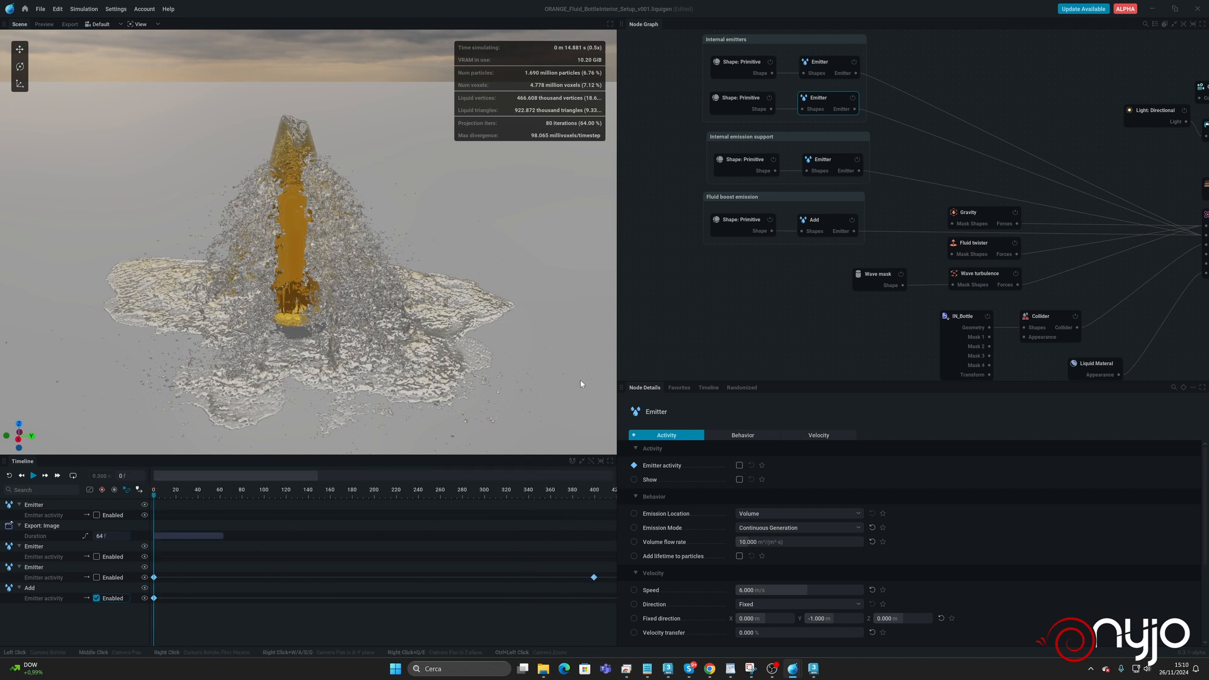
pyautogui.click(739, 465)
pyautogui.click(817, 72)
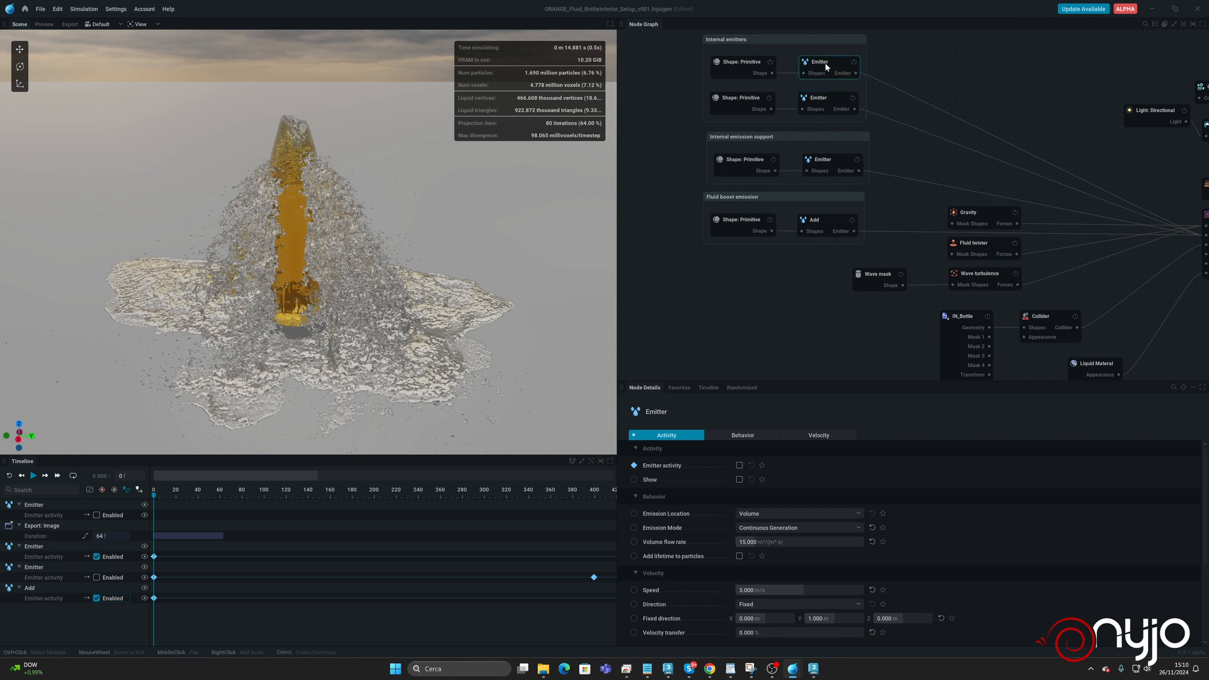
pyautogui.click(739, 465)
pyautogui.press('space')
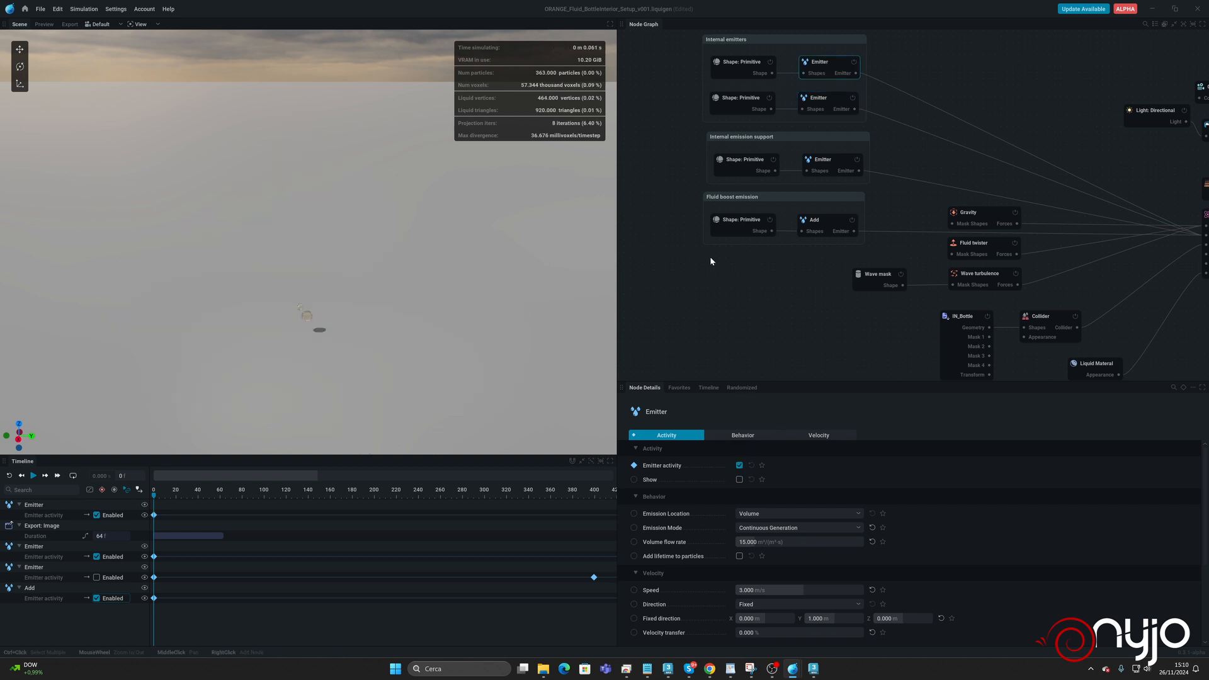
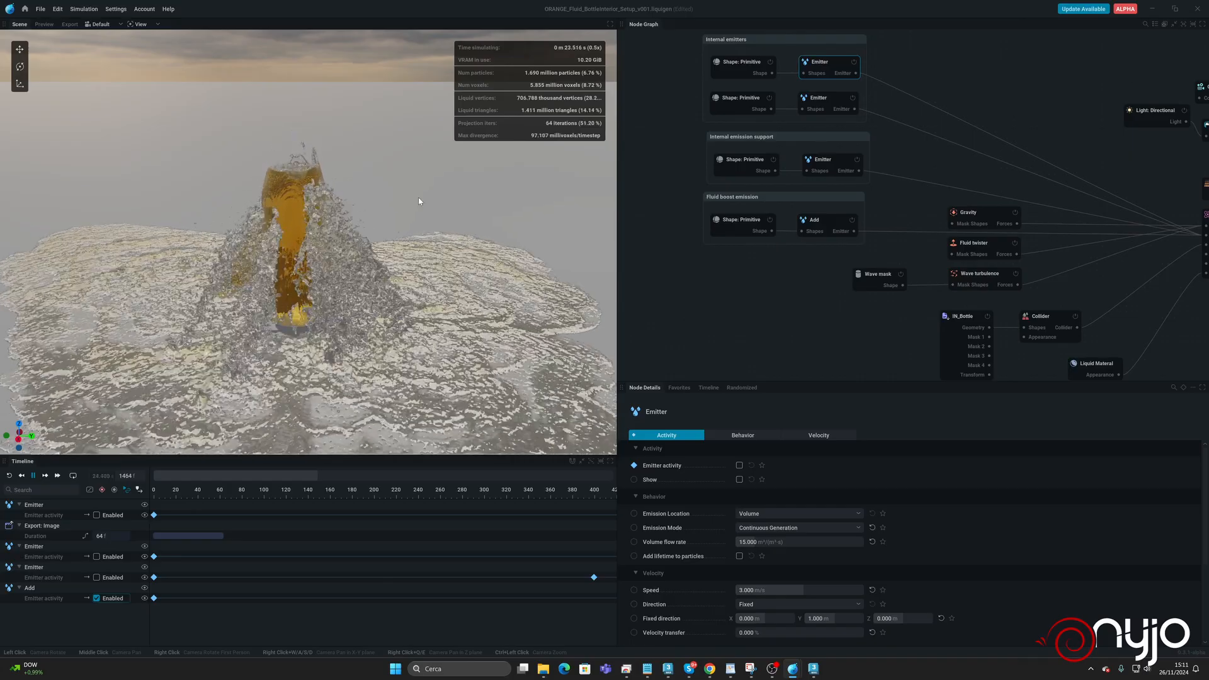
# Reset the simulation with 2 sub-steps and a voxel size of 0.08 m, and save the project.
pyautogui.press('space')
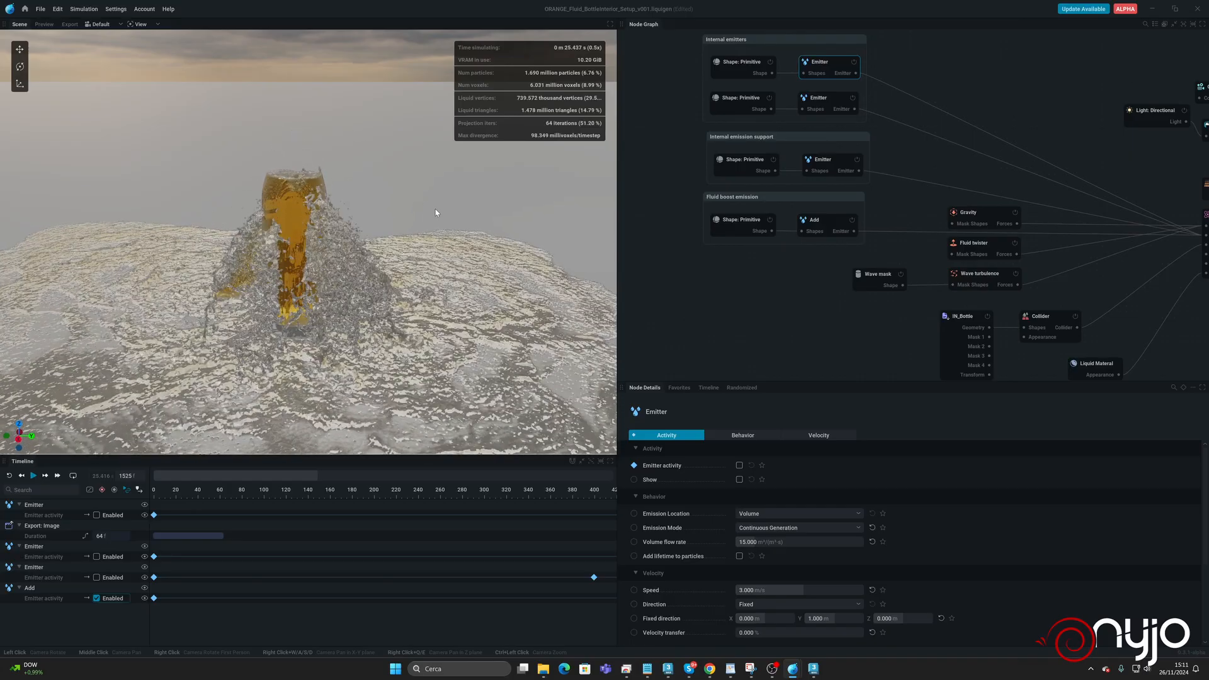
pyautogui.press('r')
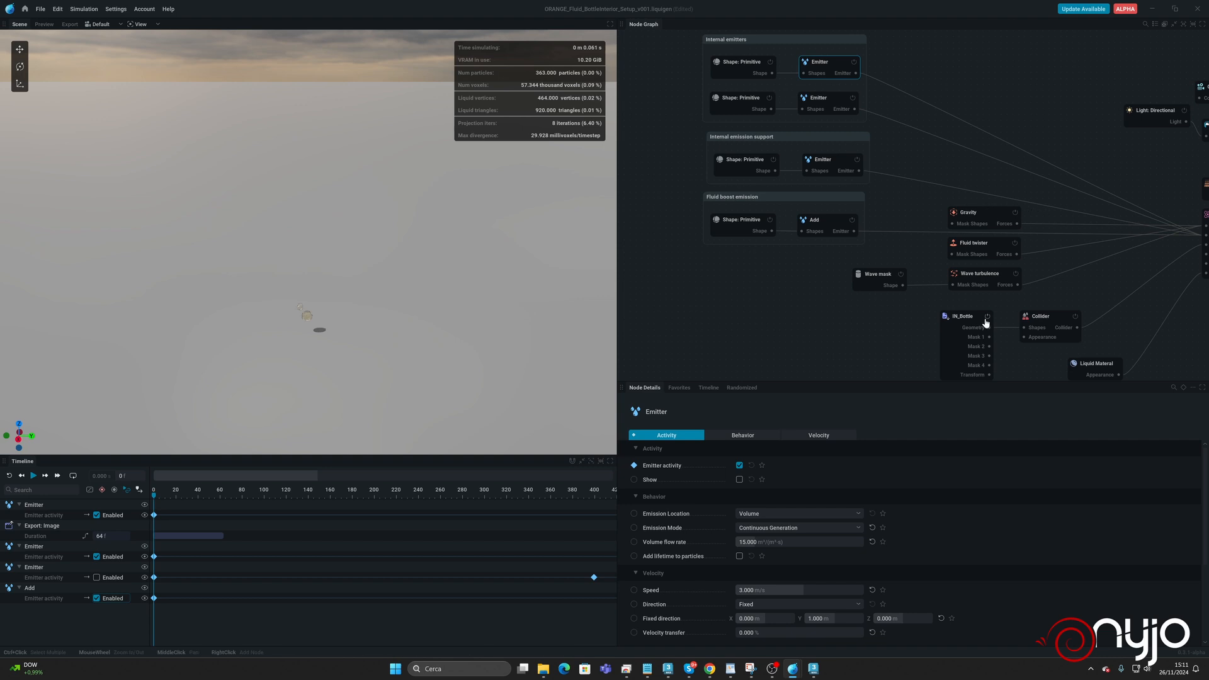
pyautogui.moveTo(1090, 206); pyautogui.dragTo(965, 194, button='middle')
pyautogui.click(994, 196)
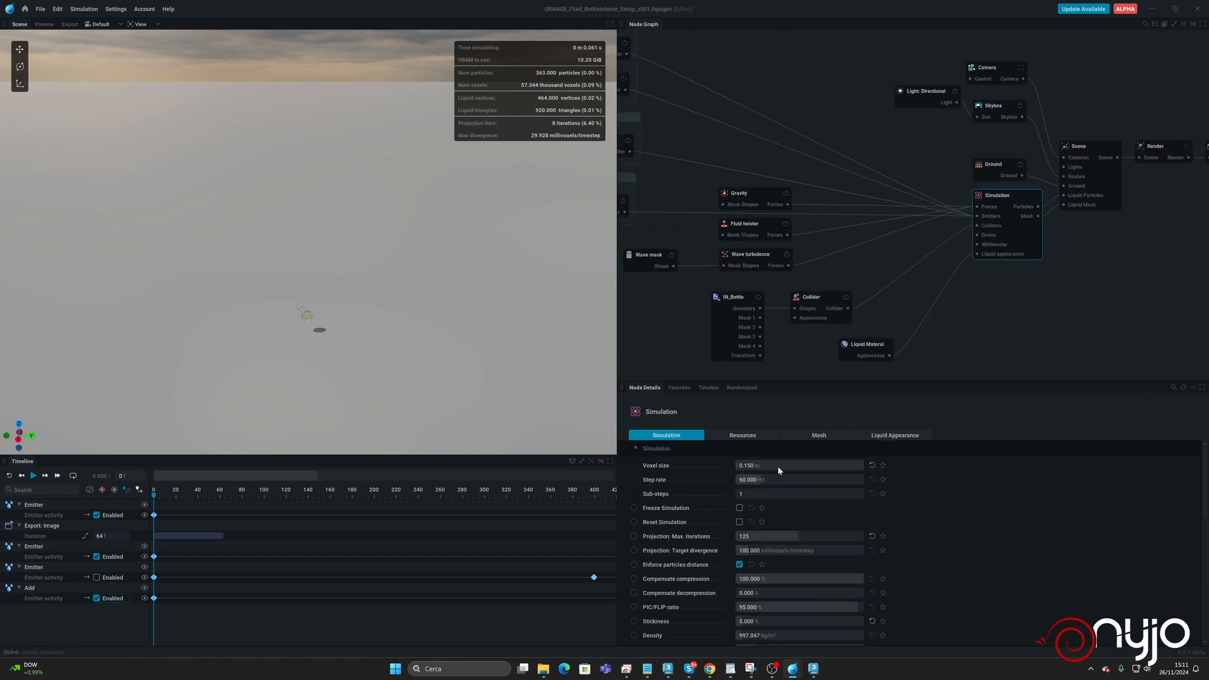
pyautogui.click(762, 493)
pyautogui.write('2')
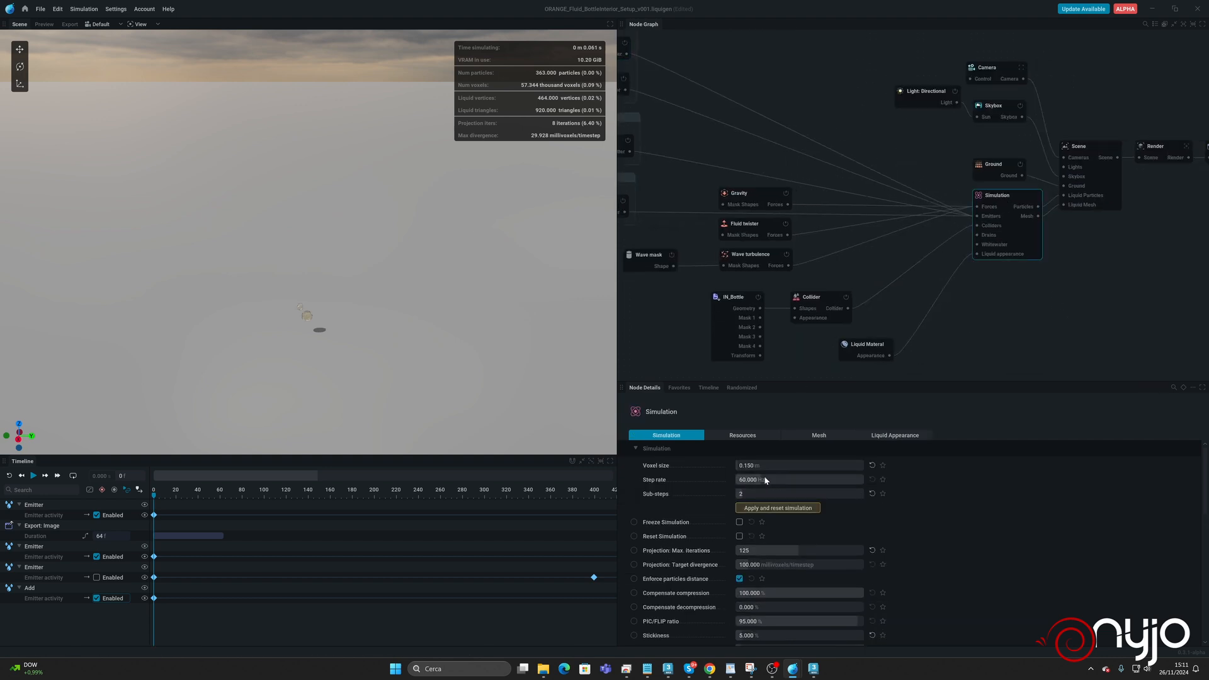
pyautogui.click(764, 467)
pyautogui.write('0.08')
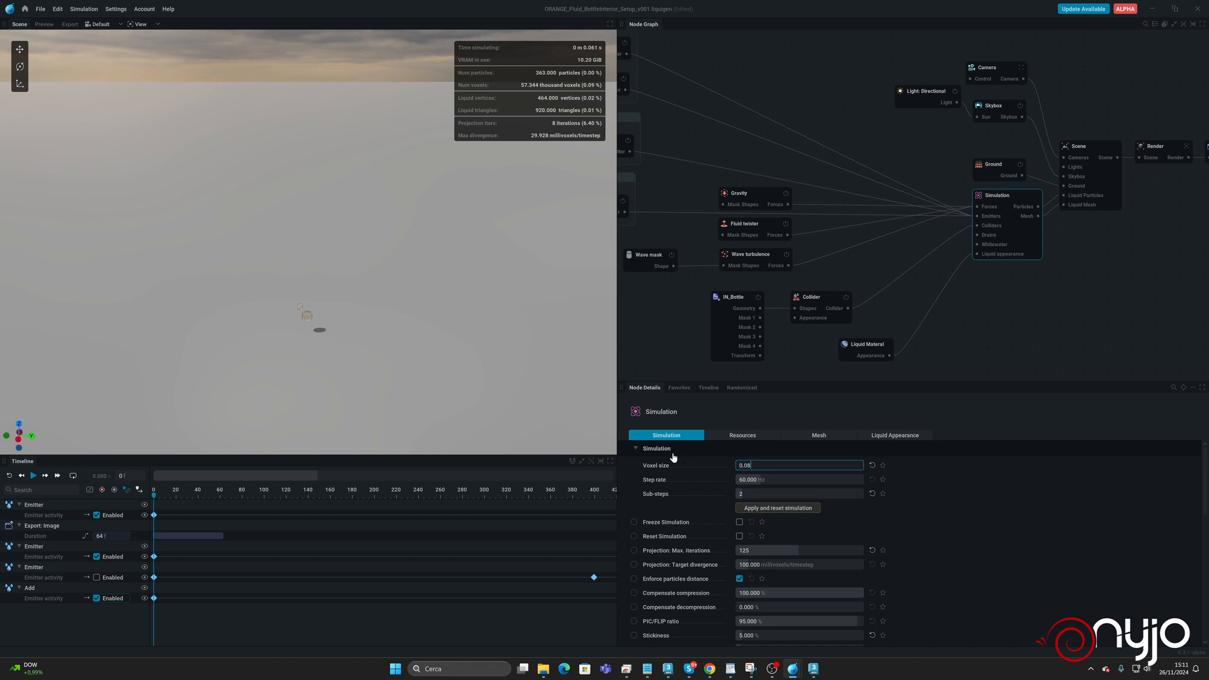
pyautogui.click(809, 511)
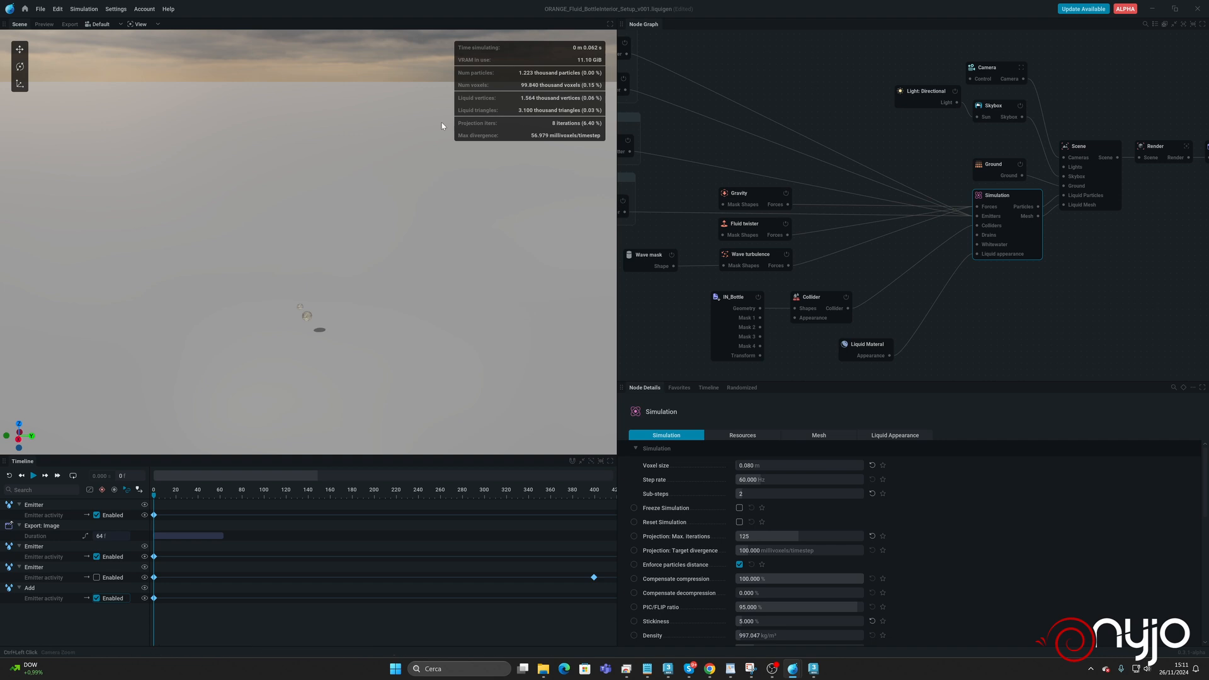
pyautogui.hotkey('ctrl', 's')
# Set the render pass source of the Export: Image node to Render Viewport.
pyautogui.moveTo(1066, 230); pyautogui.dragTo(913, 256, button='middle')
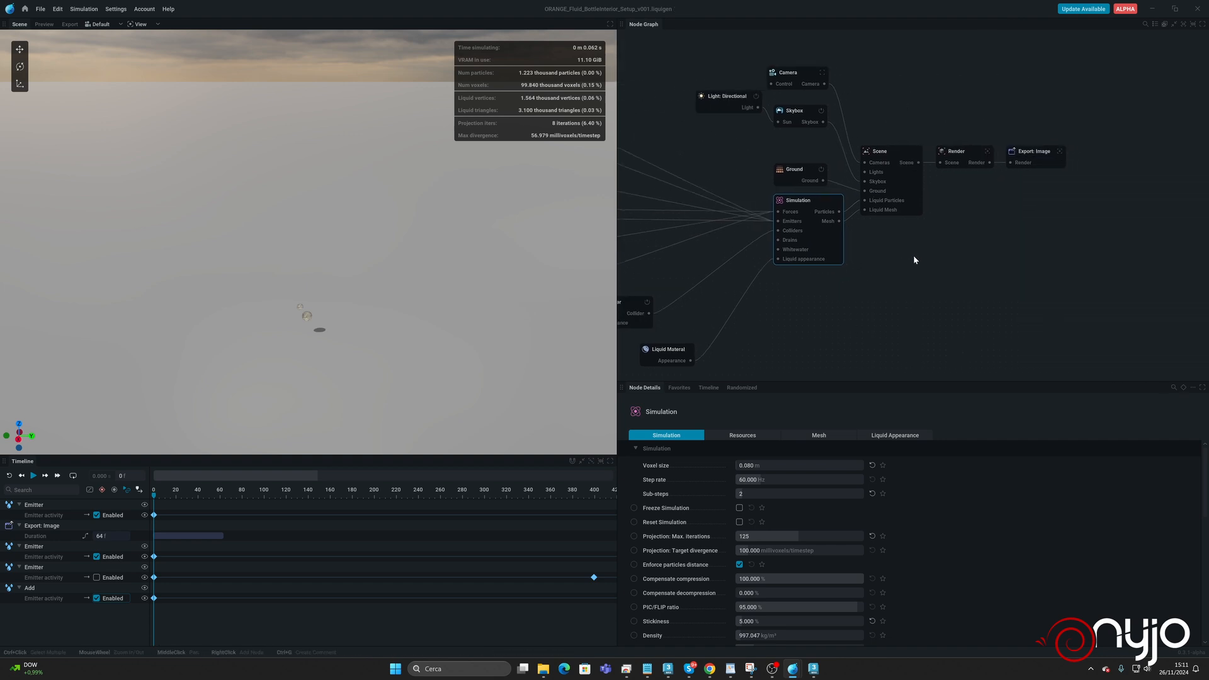
pyautogui.click(960, 156)
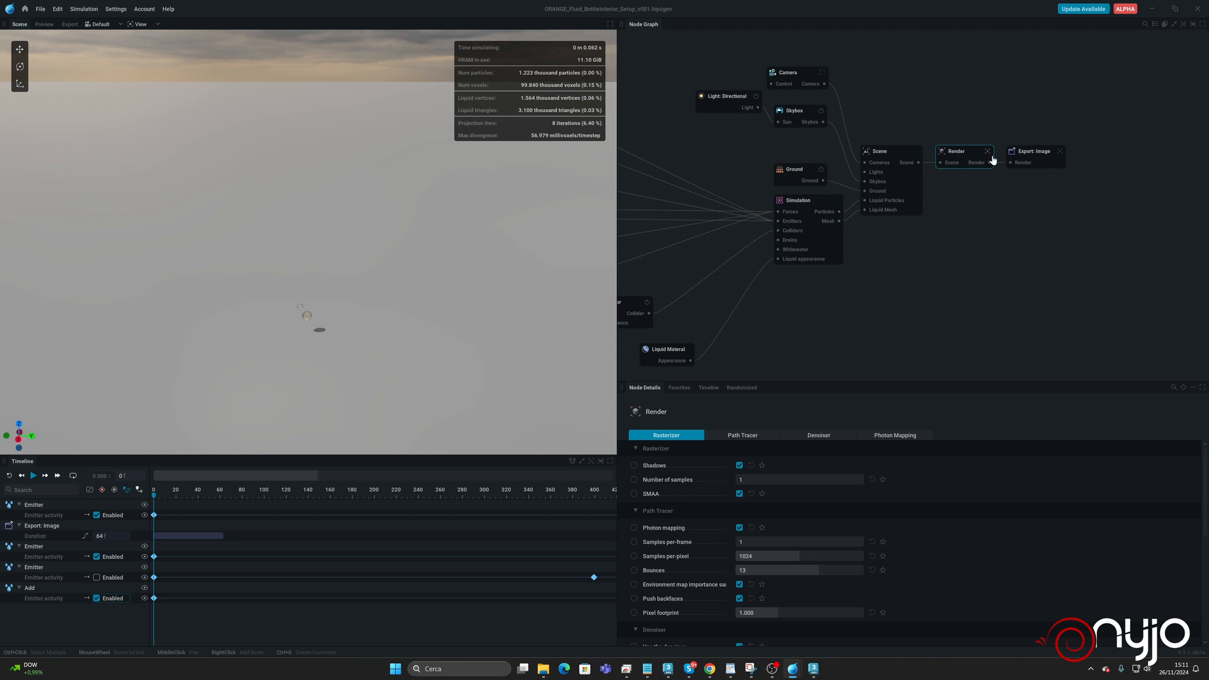
pyautogui.click(1029, 156)
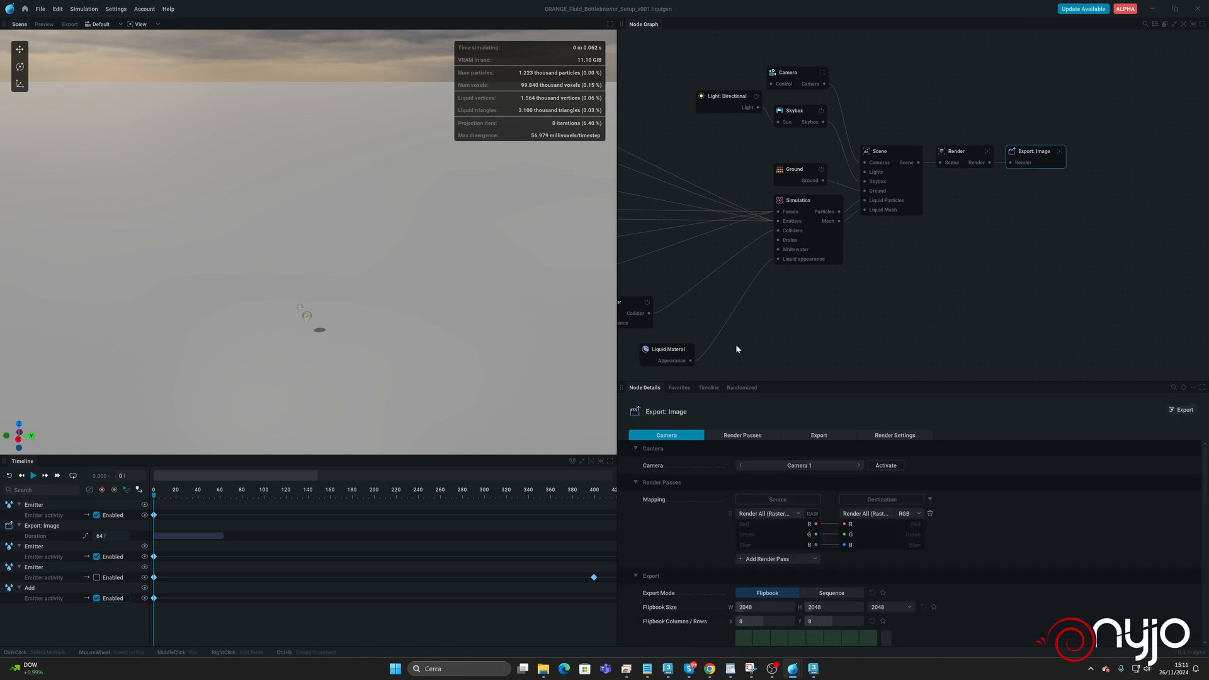
pyautogui.click(784, 514)
pyautogui.click(782, 536)
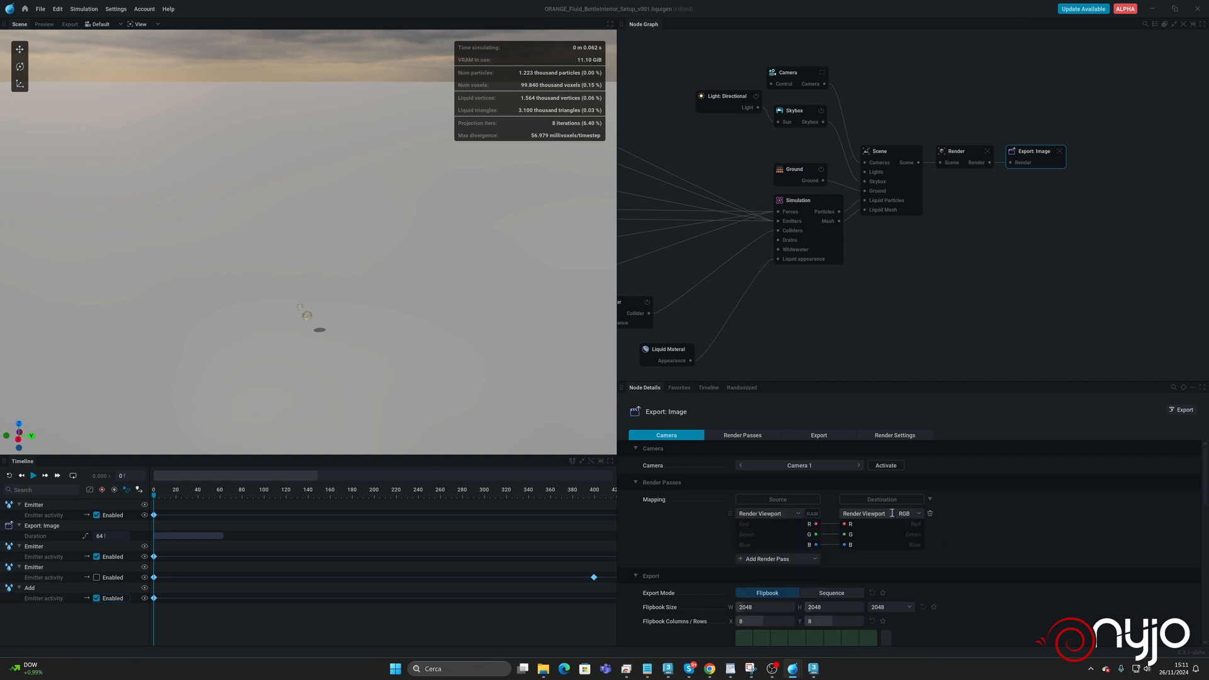
# Configure the image export as a Sequence at 720p with 1500 frames.
pyautogui.scroll(-2, 991, 527)
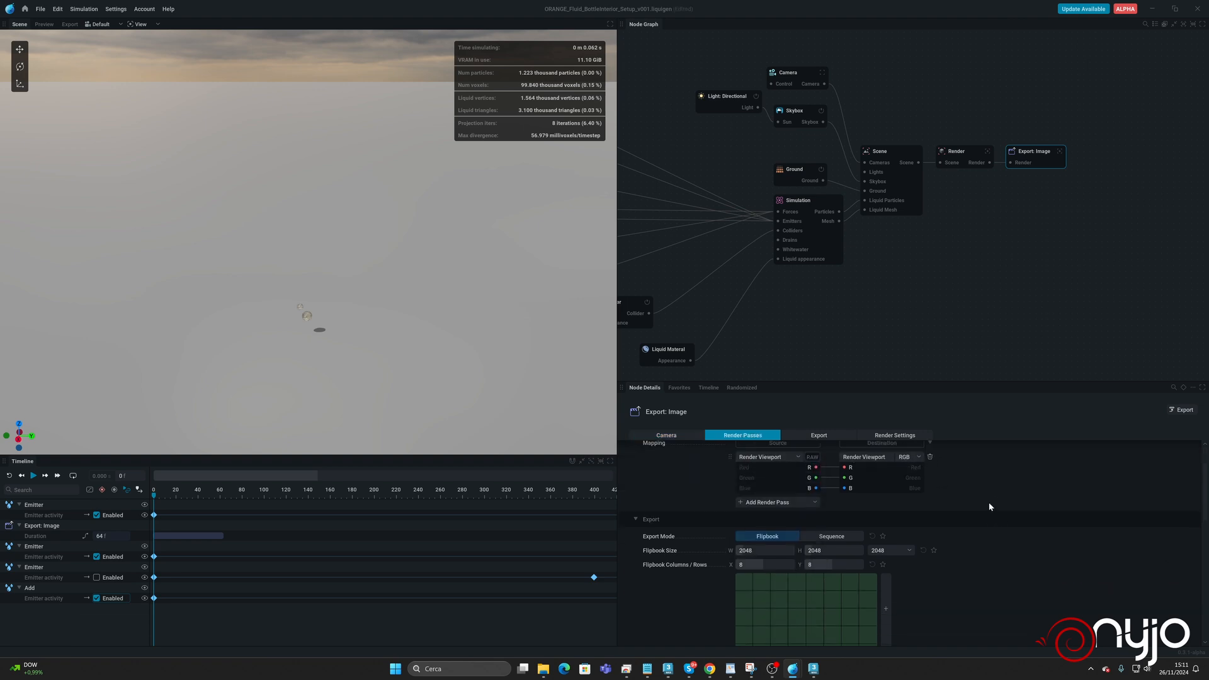
pyautogui.click(843, 540)
pyautogui.click(896, 554)
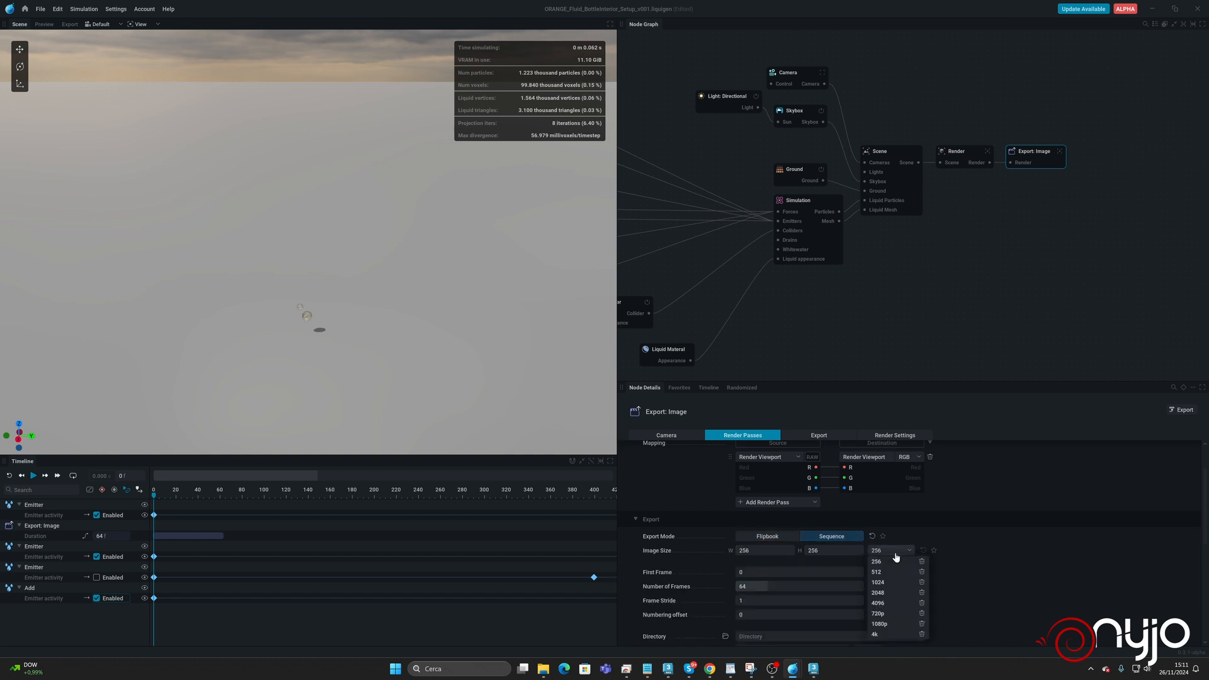
pyautogui.click(891, 613)
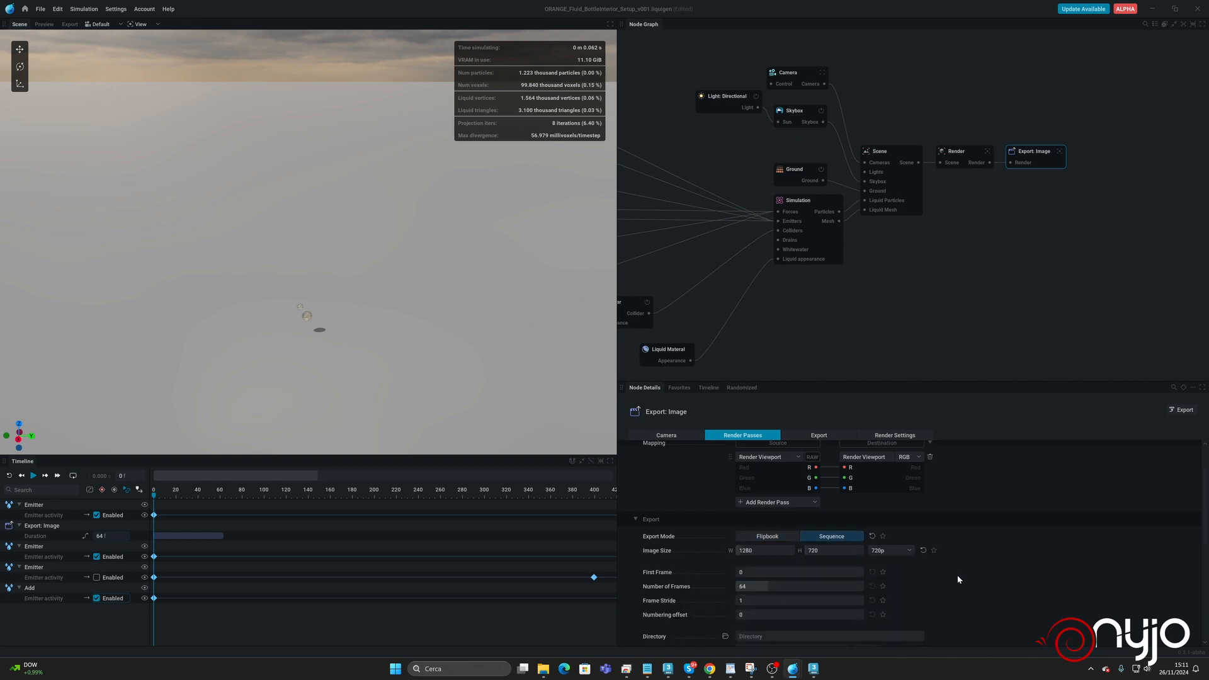
pyautogui.scroll(-2, 959, 574)
pyautogui.doubleClick(787, 531)
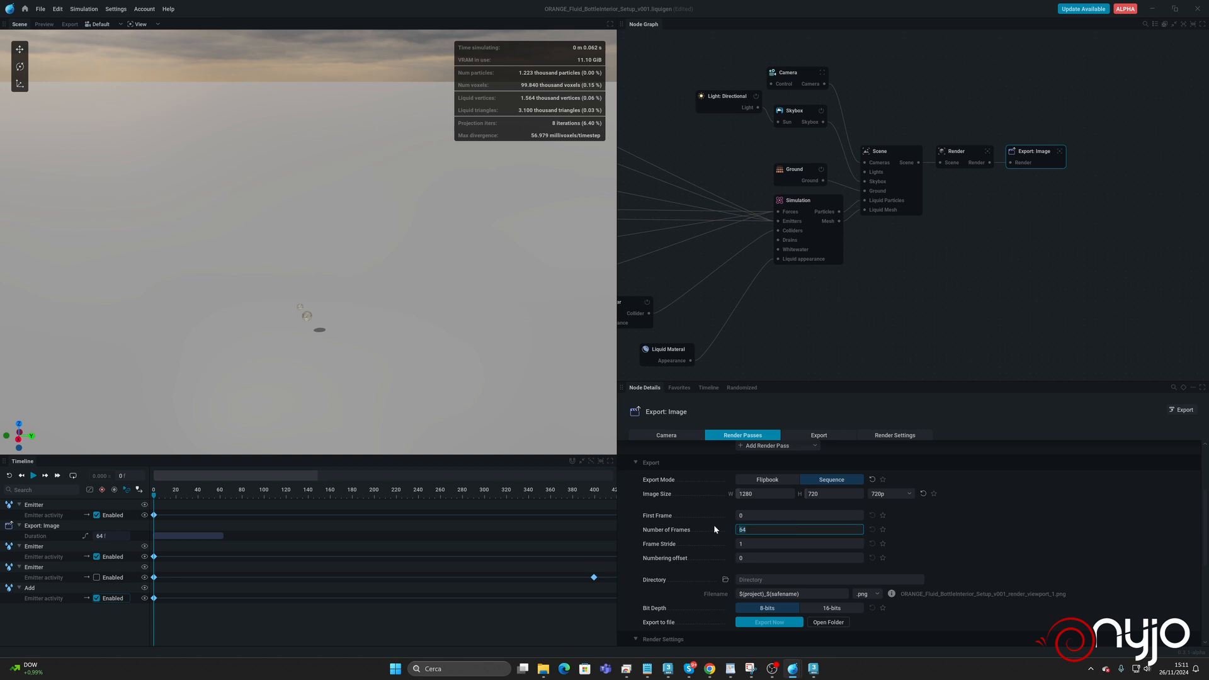
pyautogui.write('1500')
pyautogui.press('Return')
# For the export directory, create a folder named Preview inside the Orange folder on drive D.
pyautogui.scroll(-1, 907, 547)
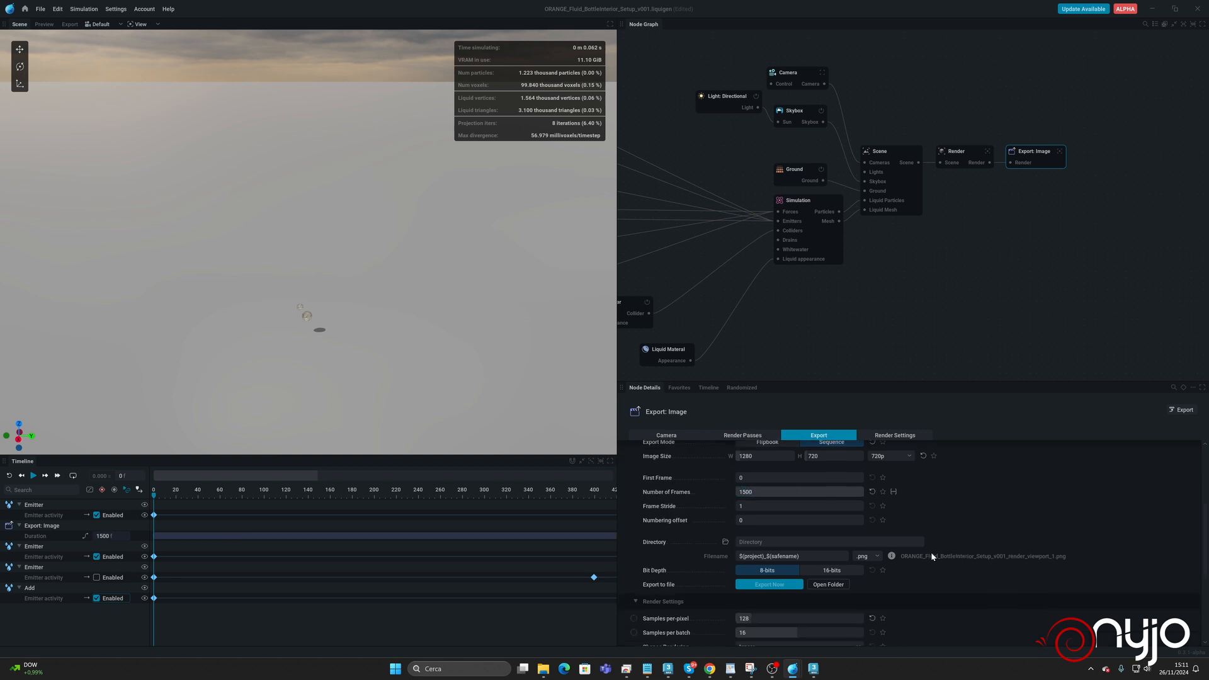
pyautogui.click(755, 545)
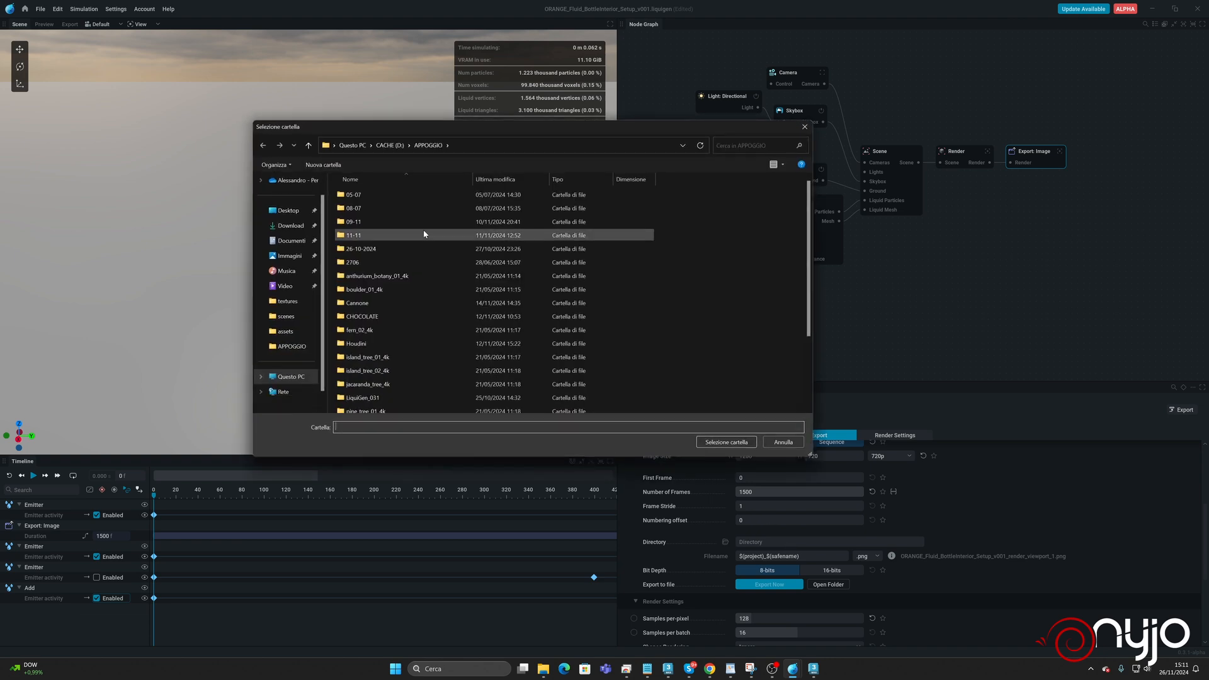
pyautogui.click(299, 377)
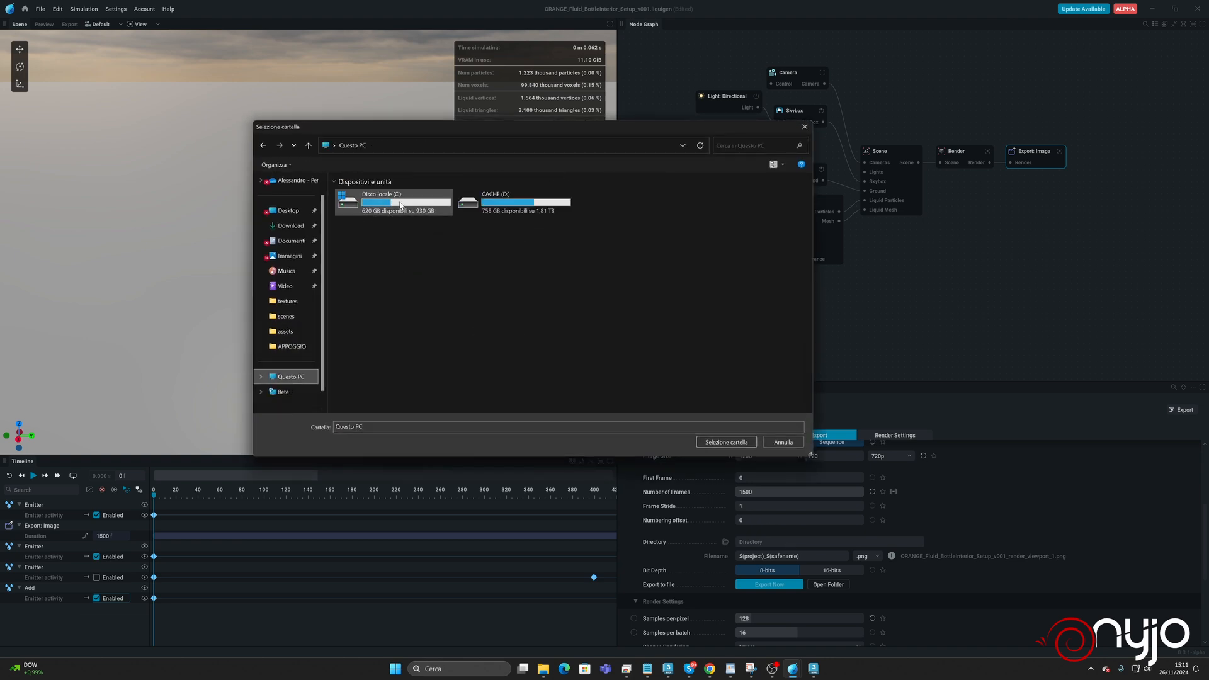
pyautogui.doubleClick(522, 200)
pyautogui.doubleClick(356, 262)
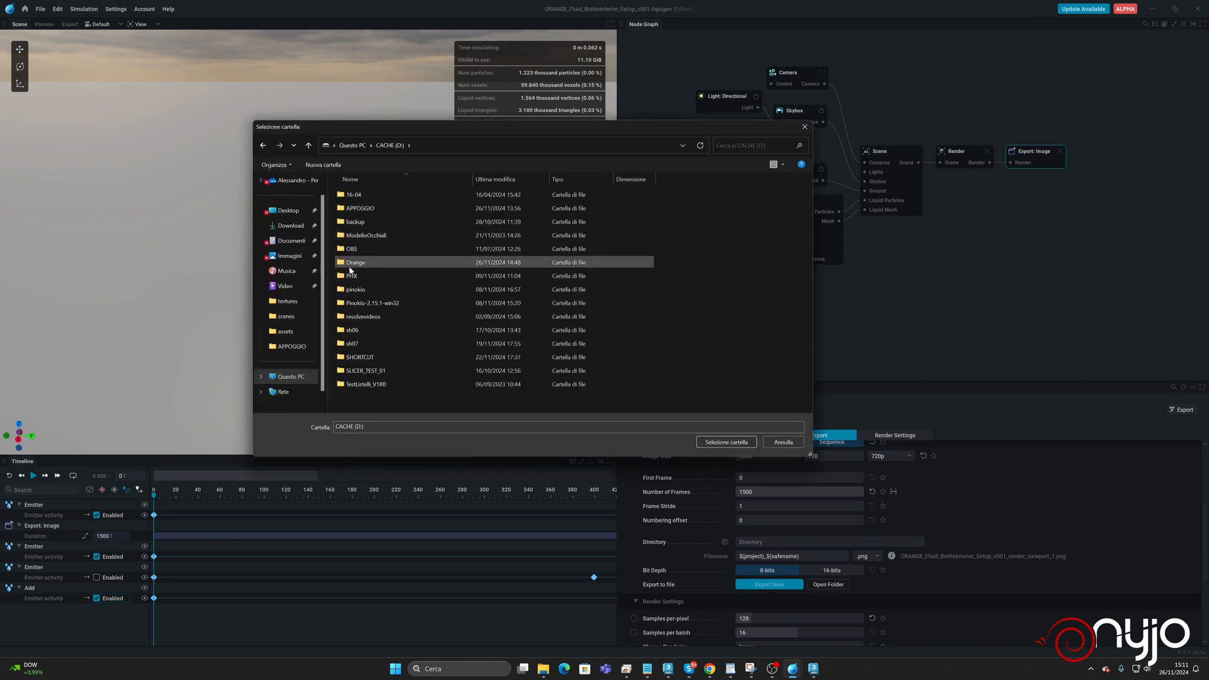
pyautogui.click(322, 165)
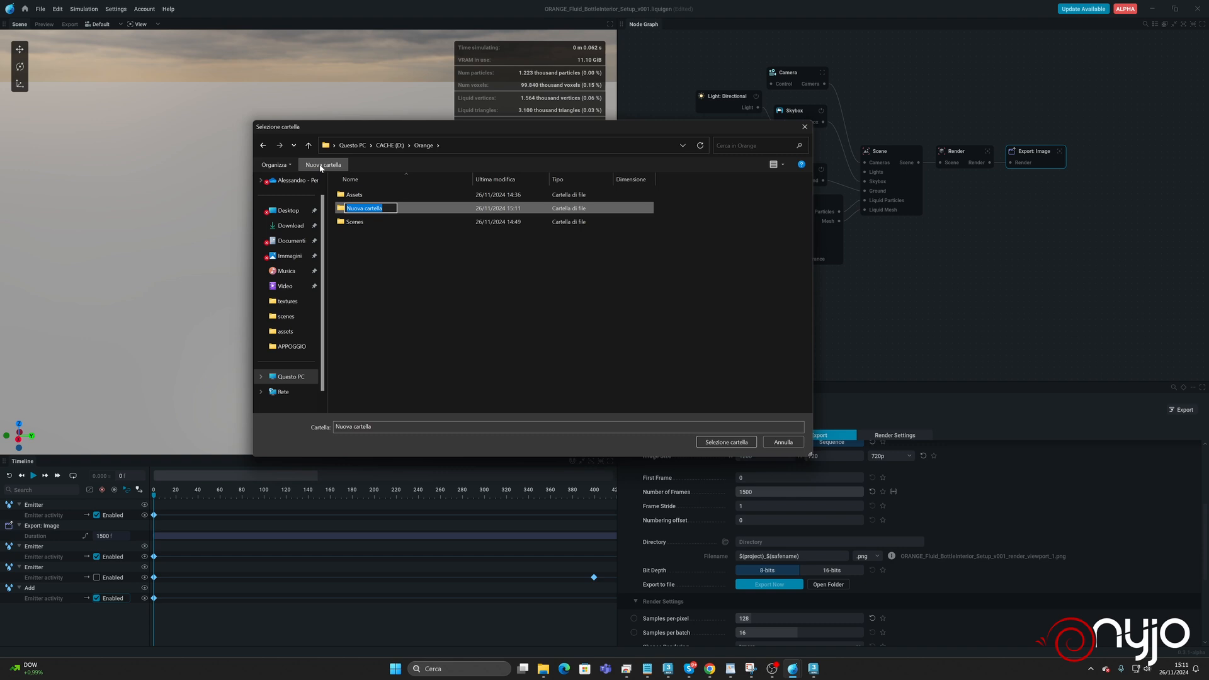
pyautogui.write('Preview')
pyautogui.press('Return')
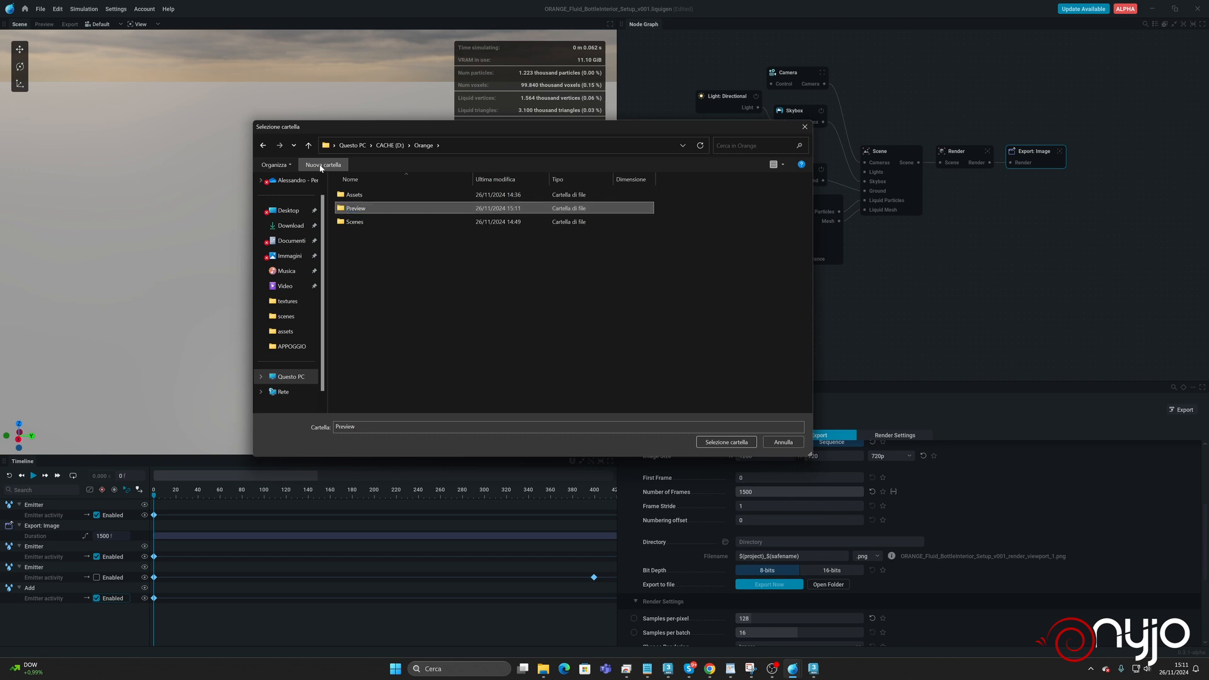
# Create a v001 folder inside Preview and choose it as the export directory.
pyautogui.doubleClick(338, 210)
pyautogui.click(323, 165)
pyautogui.write('v')
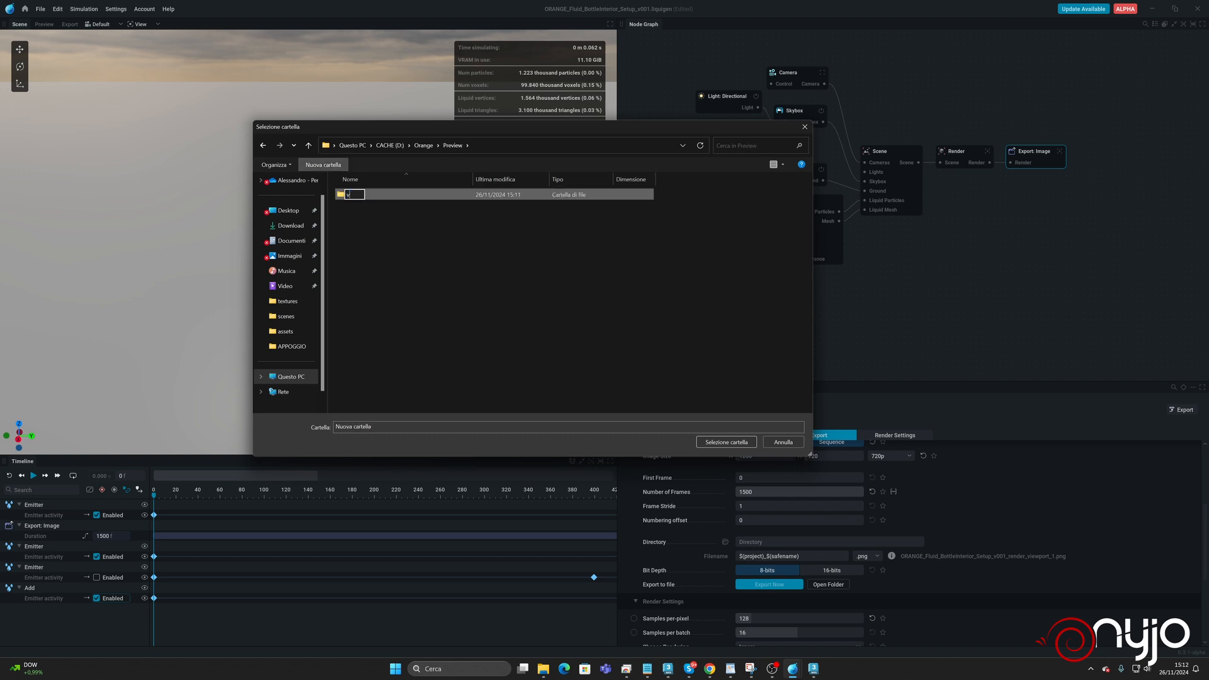
pyautogui.write('001')
pyautogui.press('Return')
pyautogui.press('Return')
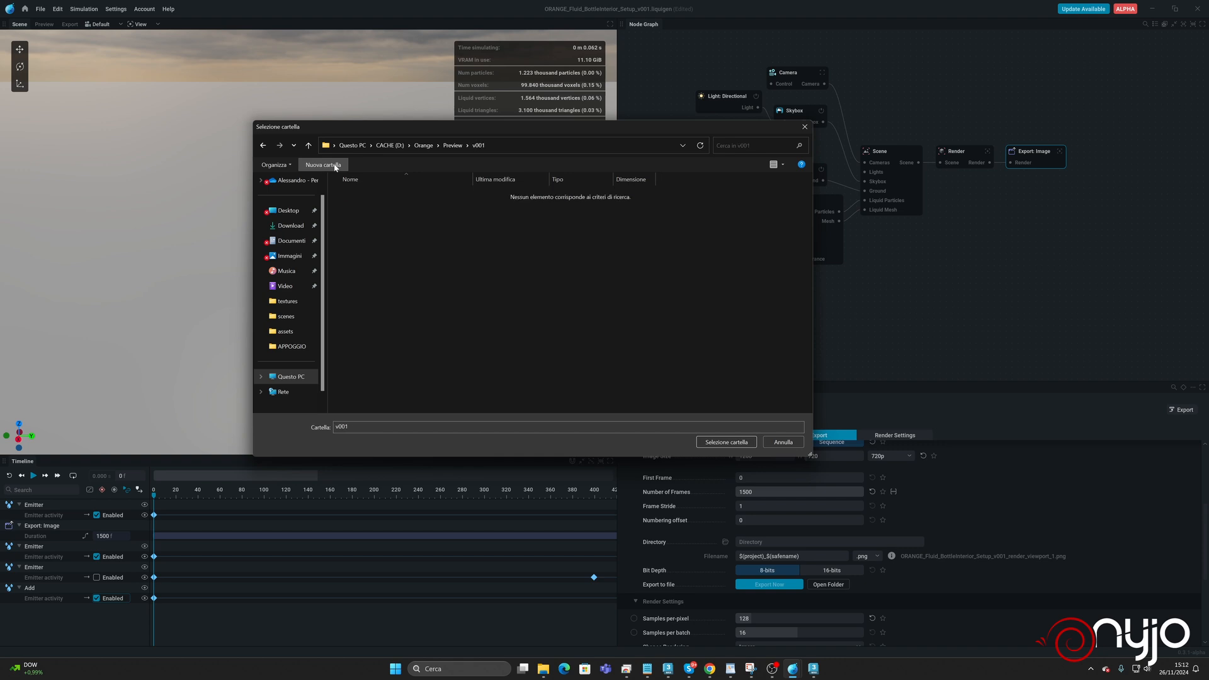
pyautogui.click(731, 440)
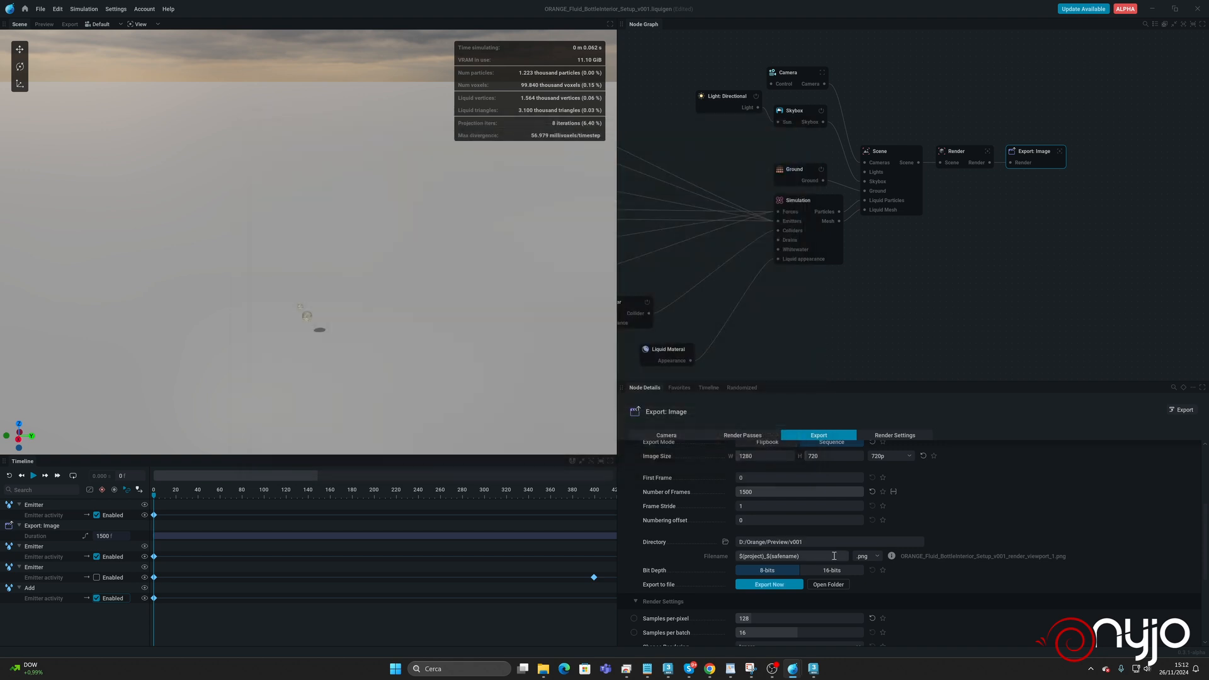
# Set the export filename to $(project)_Playblast_#### with four-digit frame numbering.
pyautogui.click(813, 556)
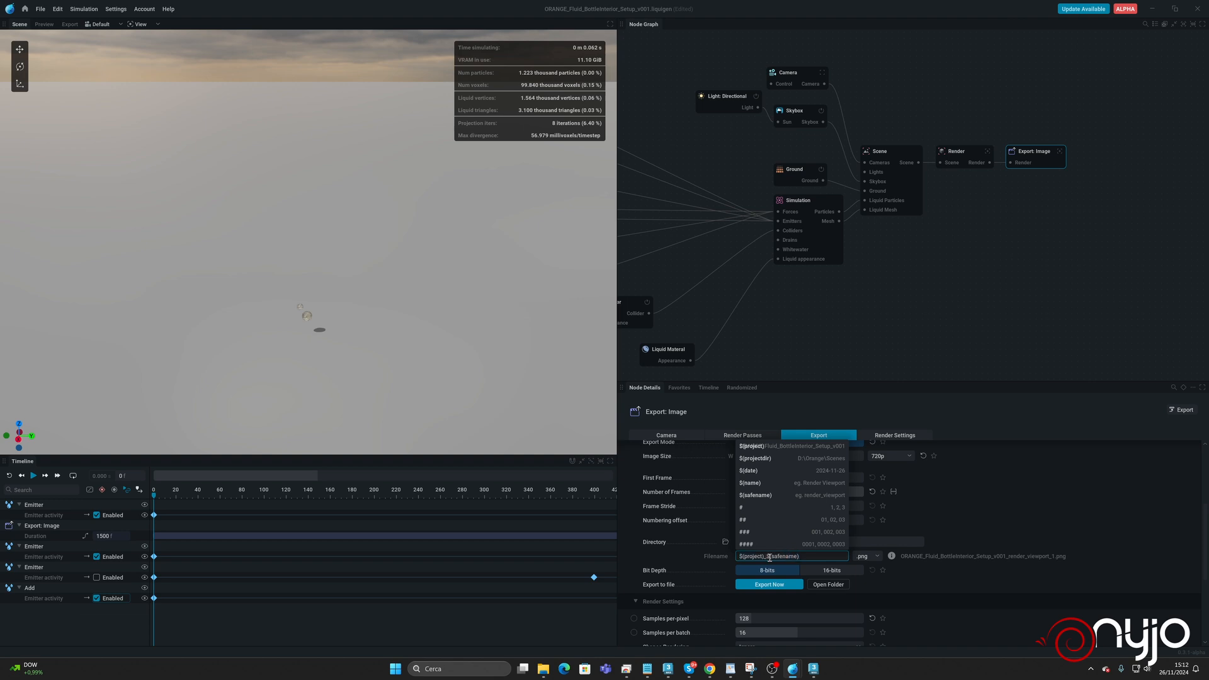
pyautogui.moveTo(768, 557); pyautogui.dragTo(817, 558)
pyautogui.press('BackSpace')
pyautogui.click(768, 544)
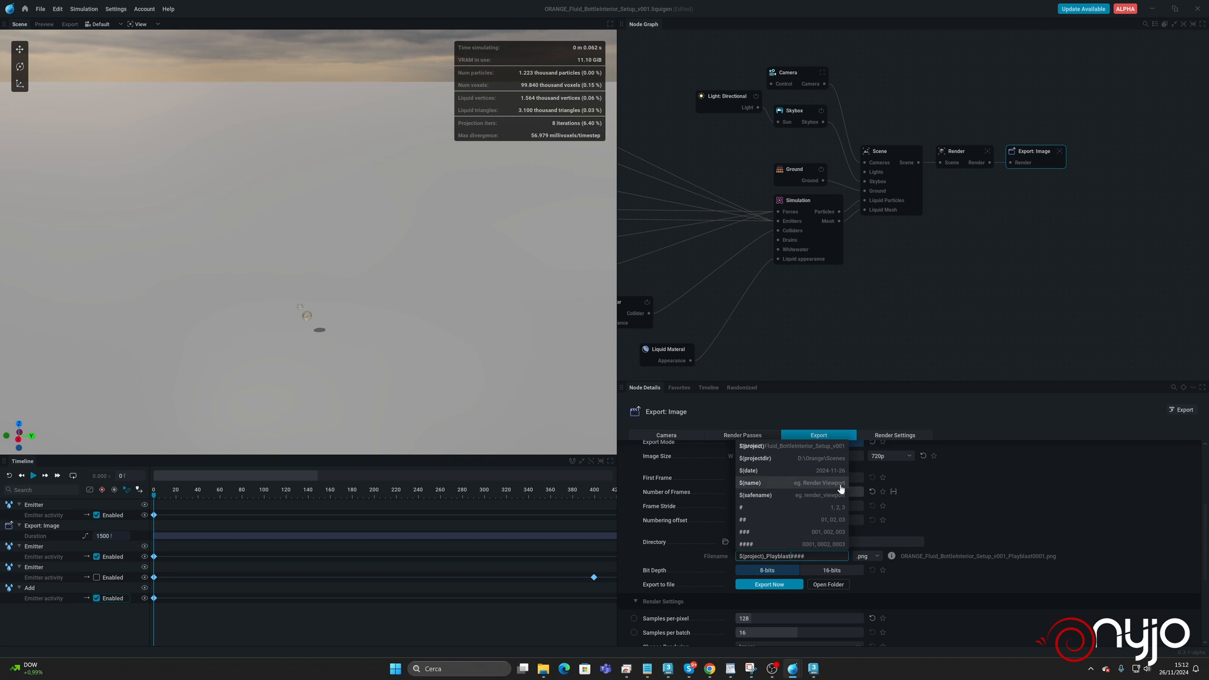
pyautogui.click(973, 487)
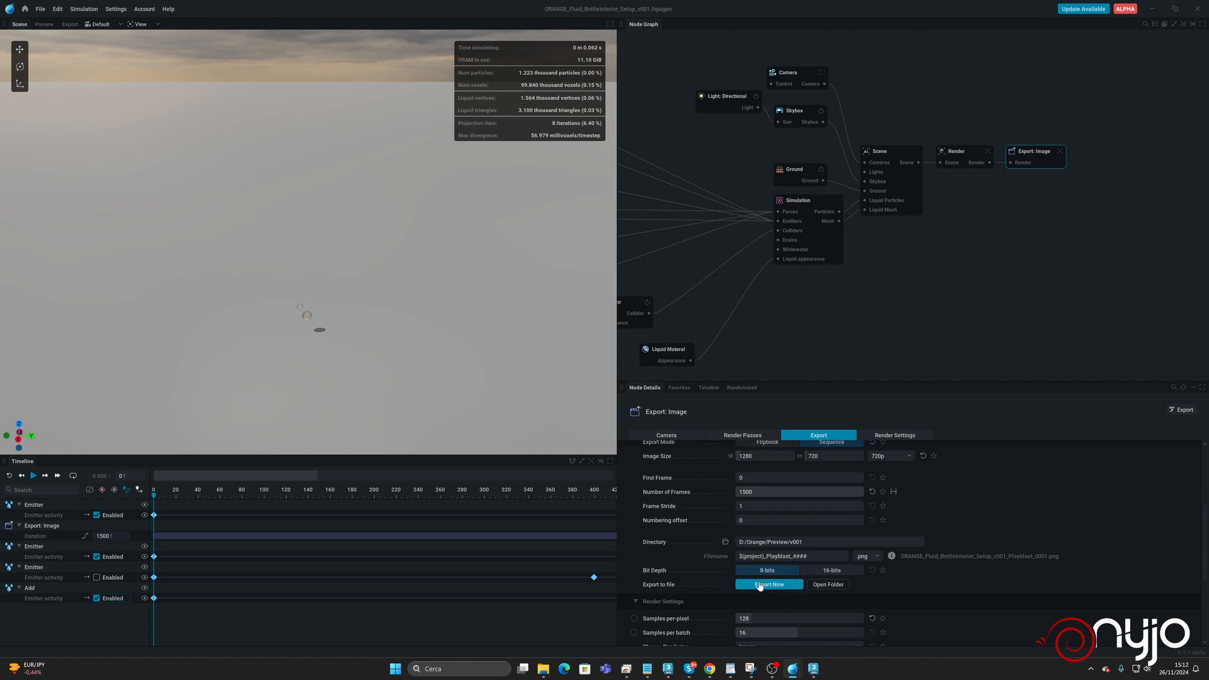
# Start the sequence export, cancel it, and switch the viewport to Camera 1.
pyautogui.click(760, 585)
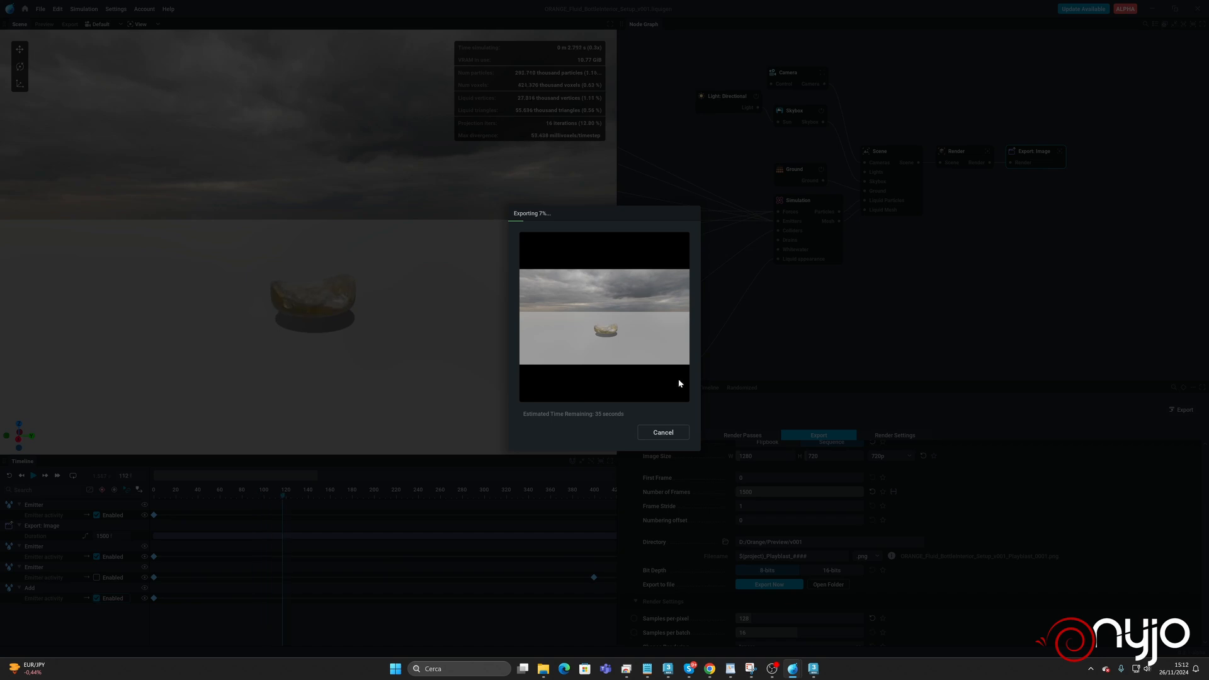
pyautogui.click(672, 432)
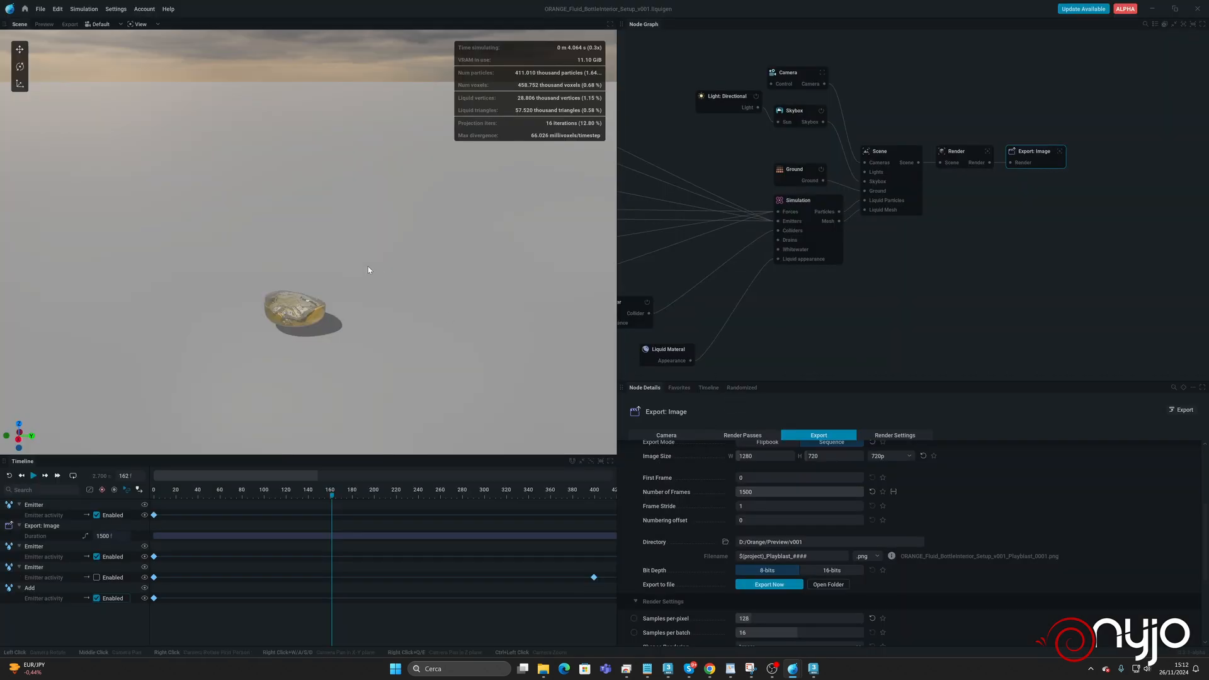
pyautogui.click(93, 29)
pyautogui.click(106, 52)
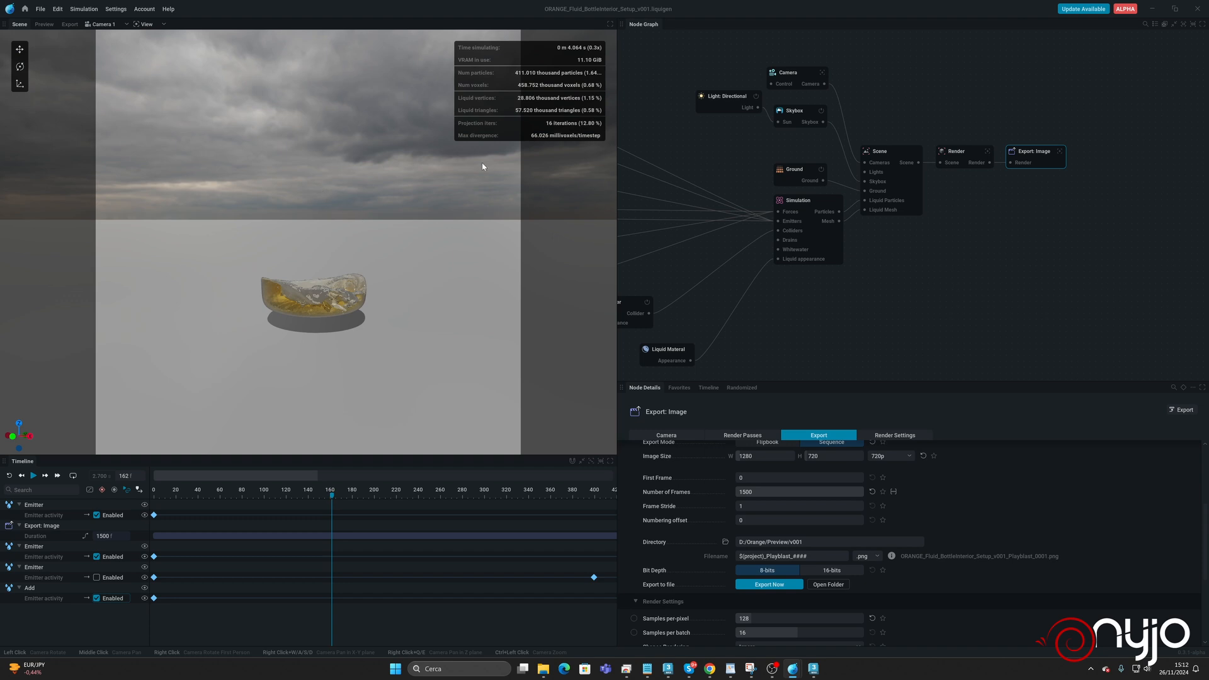
# Set the display resolution of the Camera node to 720p.
pyautogui.click(789, 74)
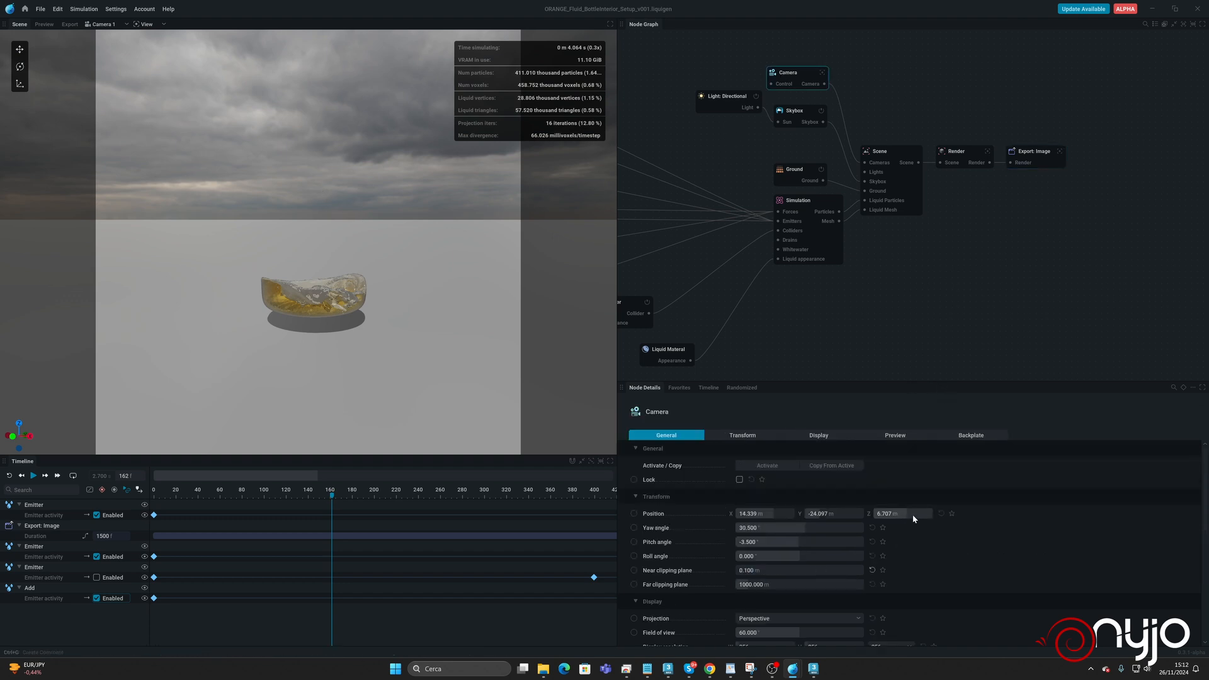
pyautogui.scroll(-3, 899, 563)
pyautogui.click(892, 571)
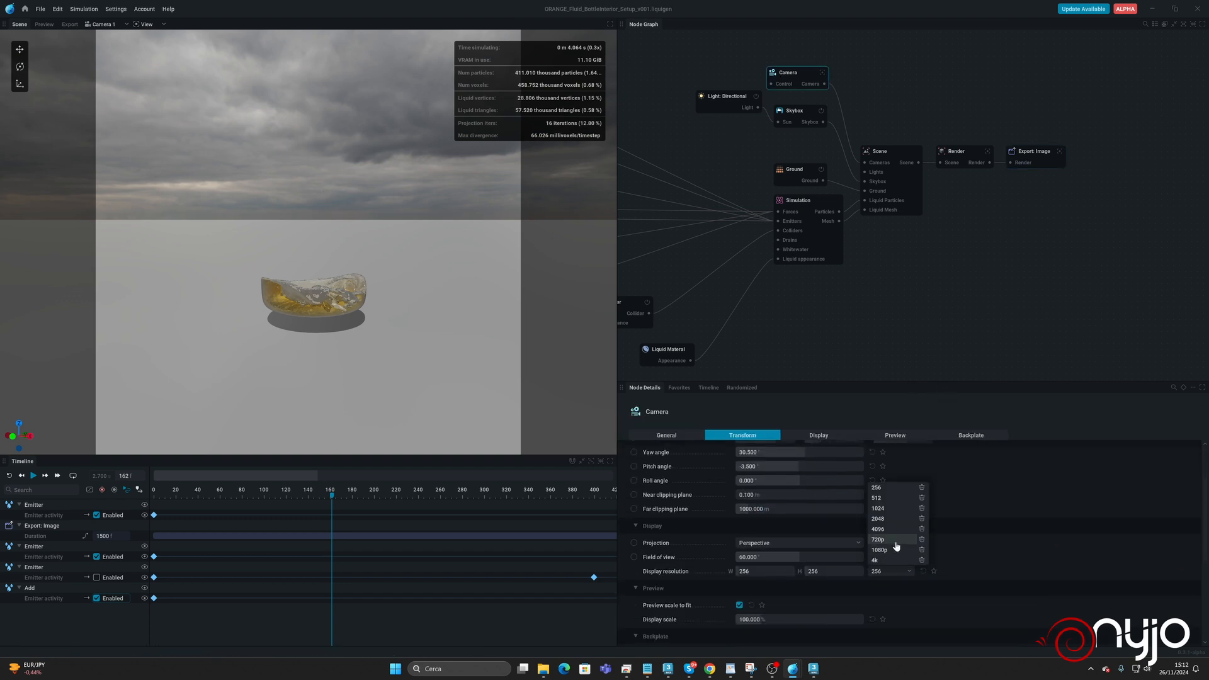
pyautogui.click(895, 540)
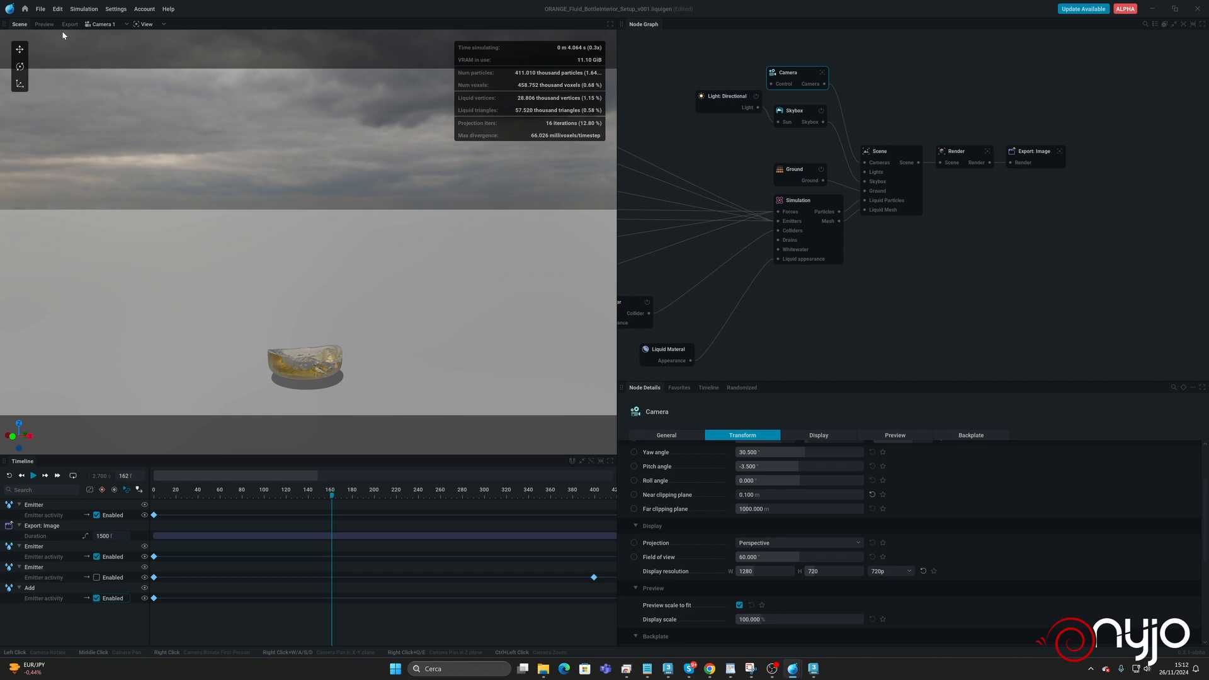
# Export the image sequence to the v001 preview folder, overwriting the existing files.
pyautogui.click(1015, 153)
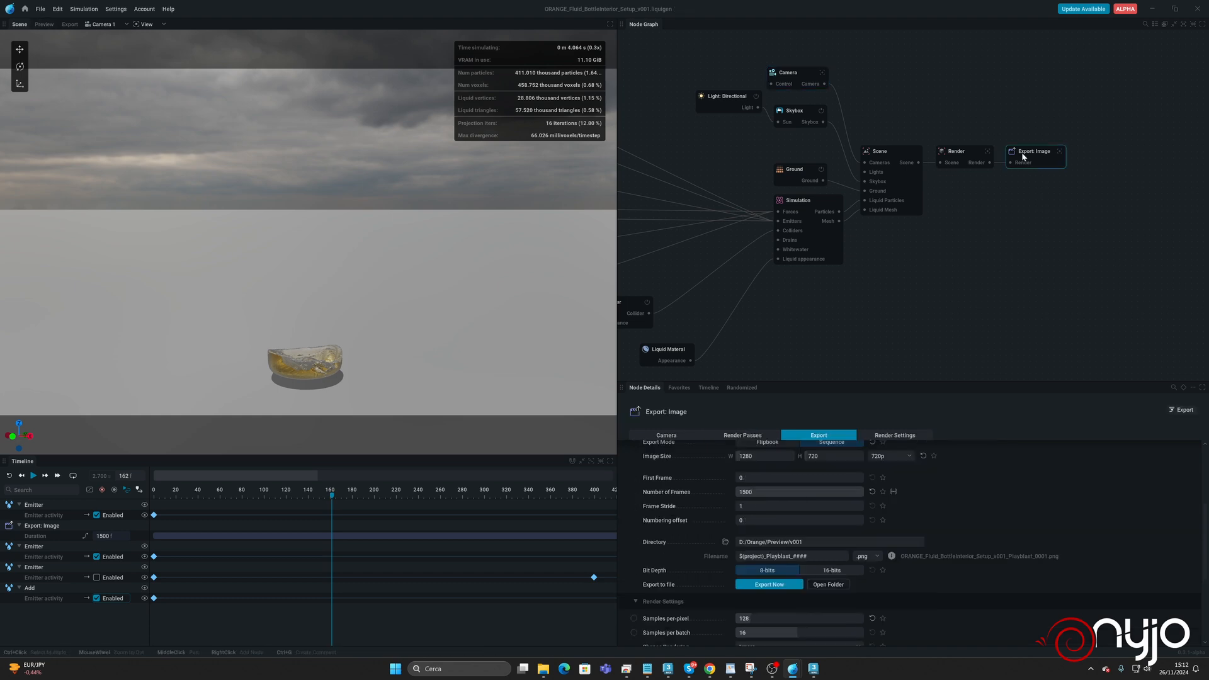
pyautogui.click(780, 585)
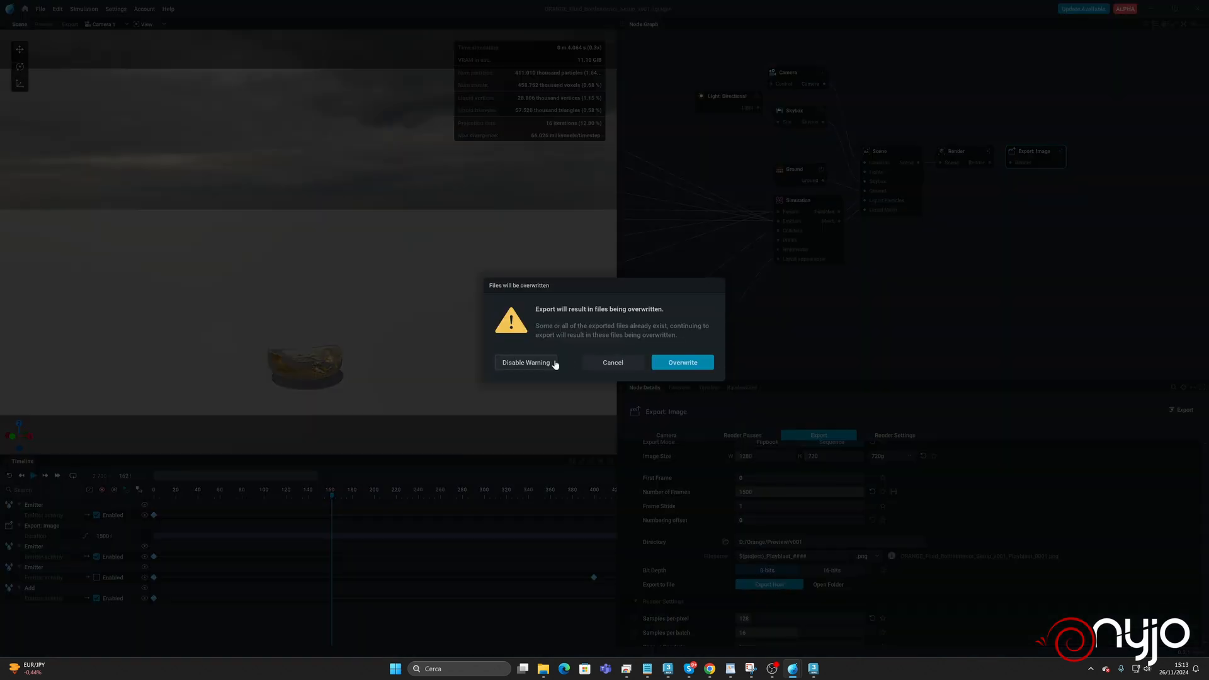
pyautogui.click(688, 363)
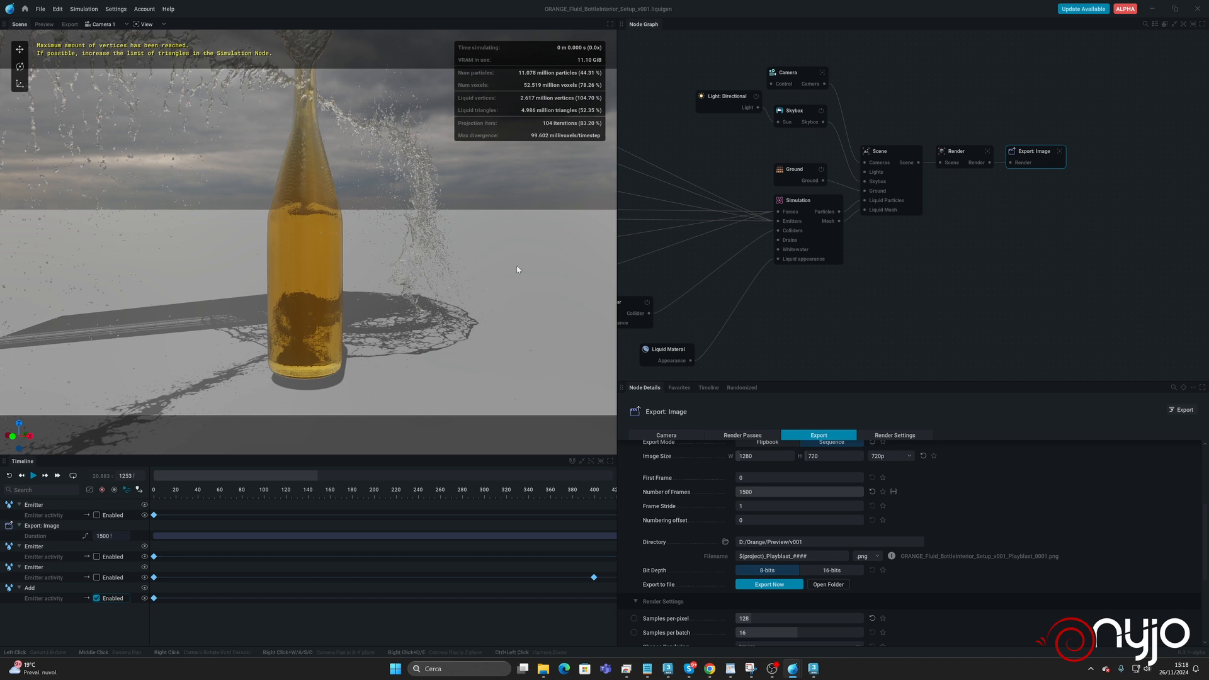
# Raise the Simulation node's maximum number of triangles to 25 million and apply the change by resetting the simulation.
pyautogui.click(796, 205)
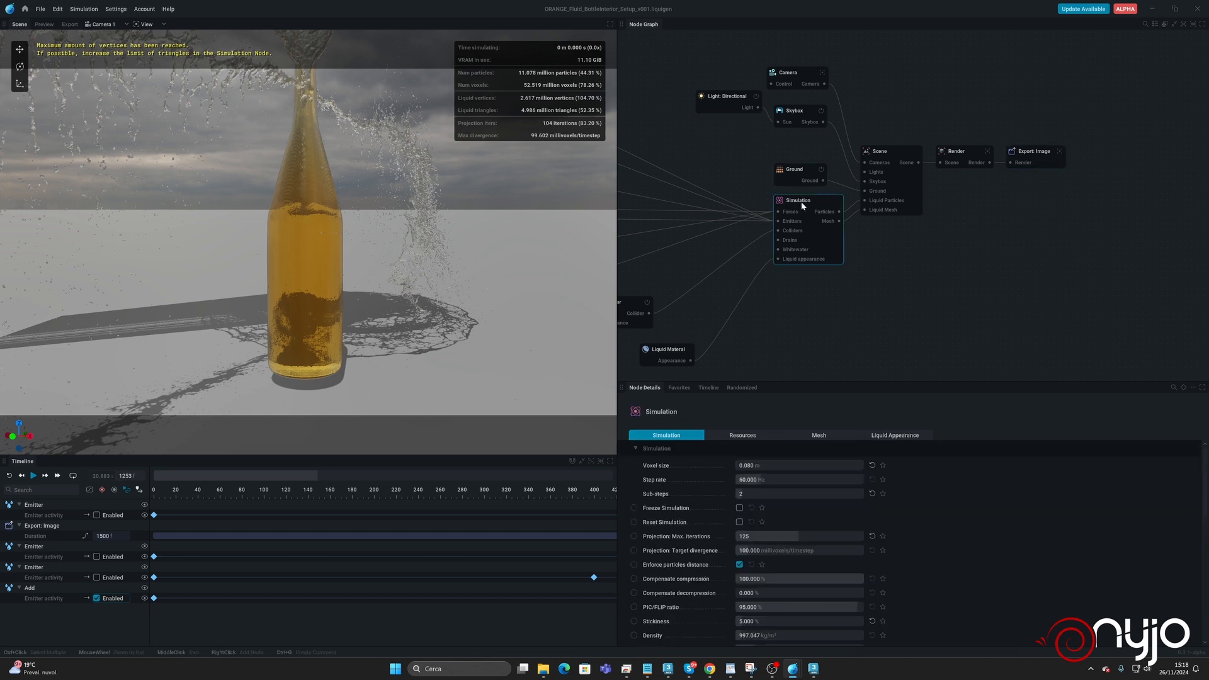
pyautogui.scroll(-4, 764, 544)
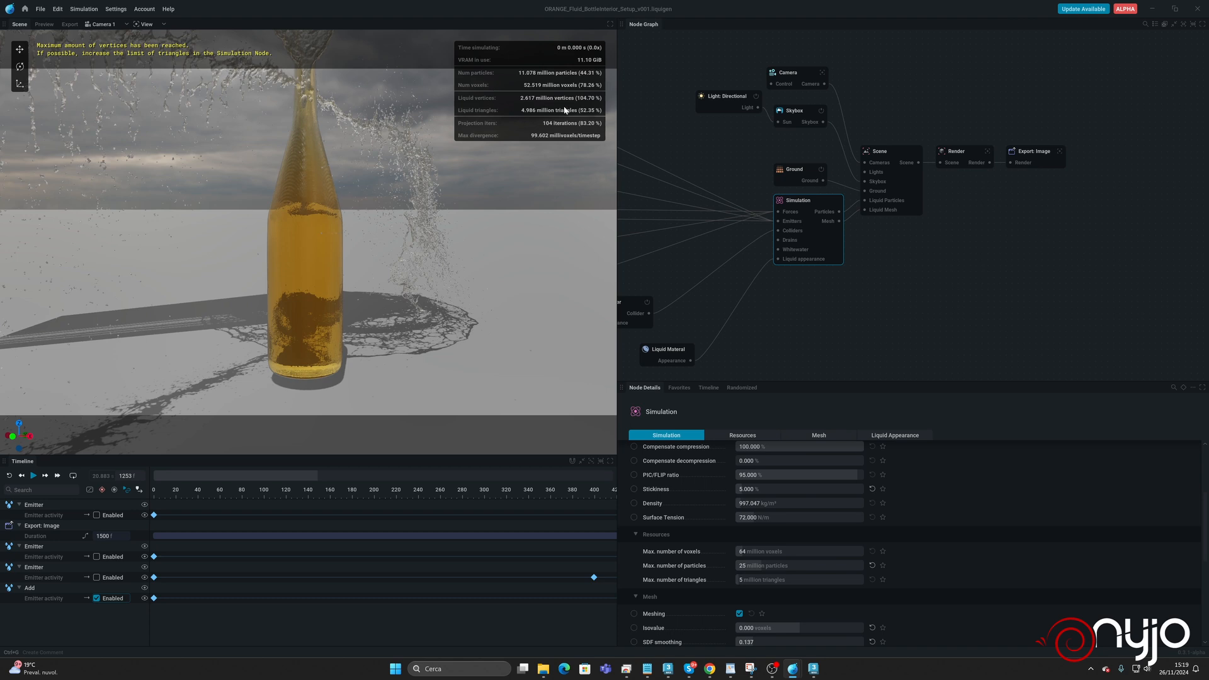
pyautogui.click(760, 581)
pyautogui.write('25')
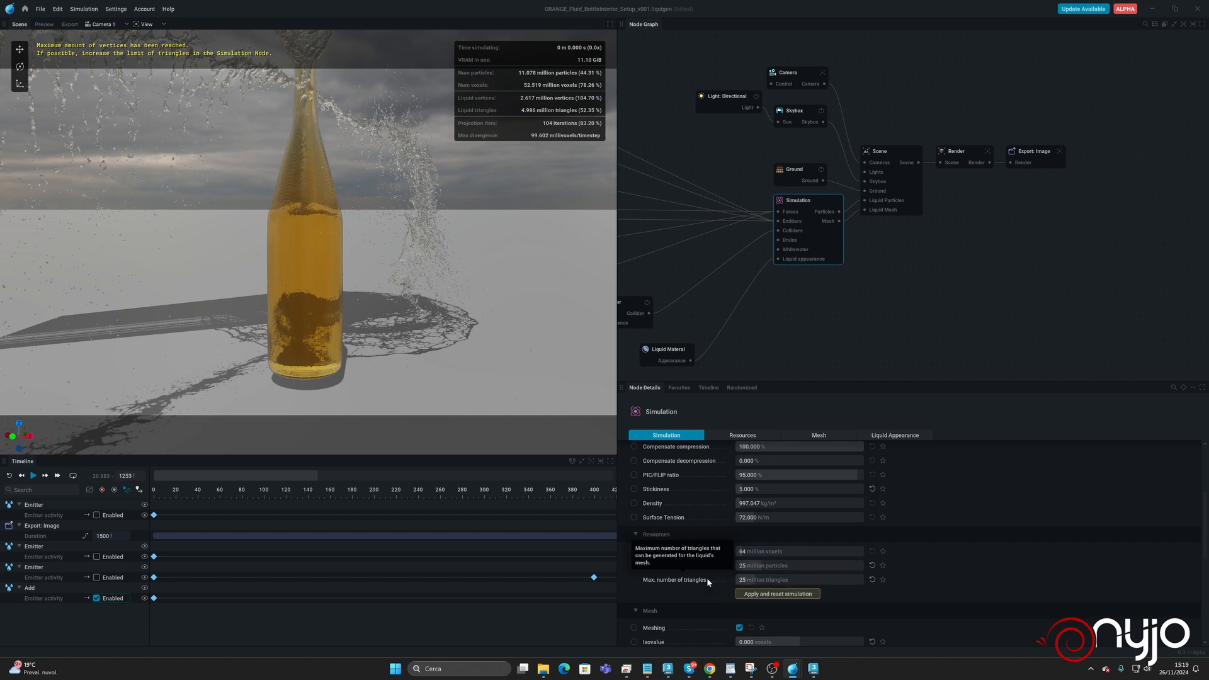
pyautogui.press('Return')
# Set the simulation's voxel size to 0.090 m and apply it with a simulation reset.
pyautogui.scroll(4, 768, 472)
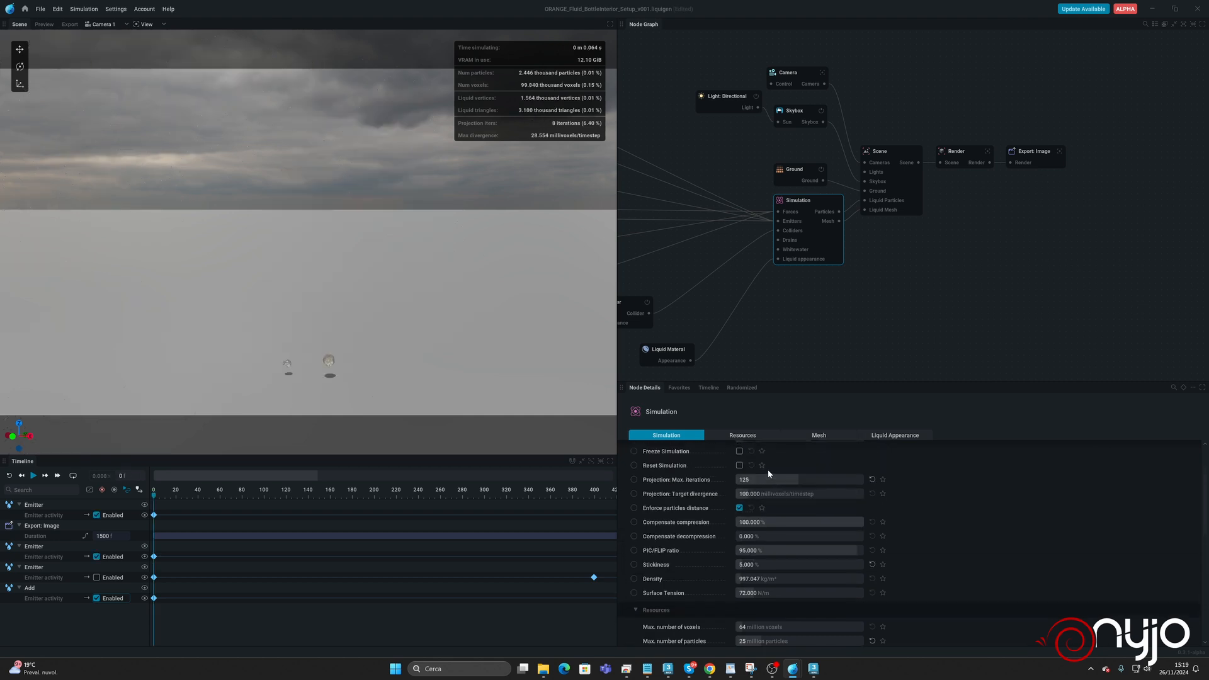
pyautogui.click(760, 466)
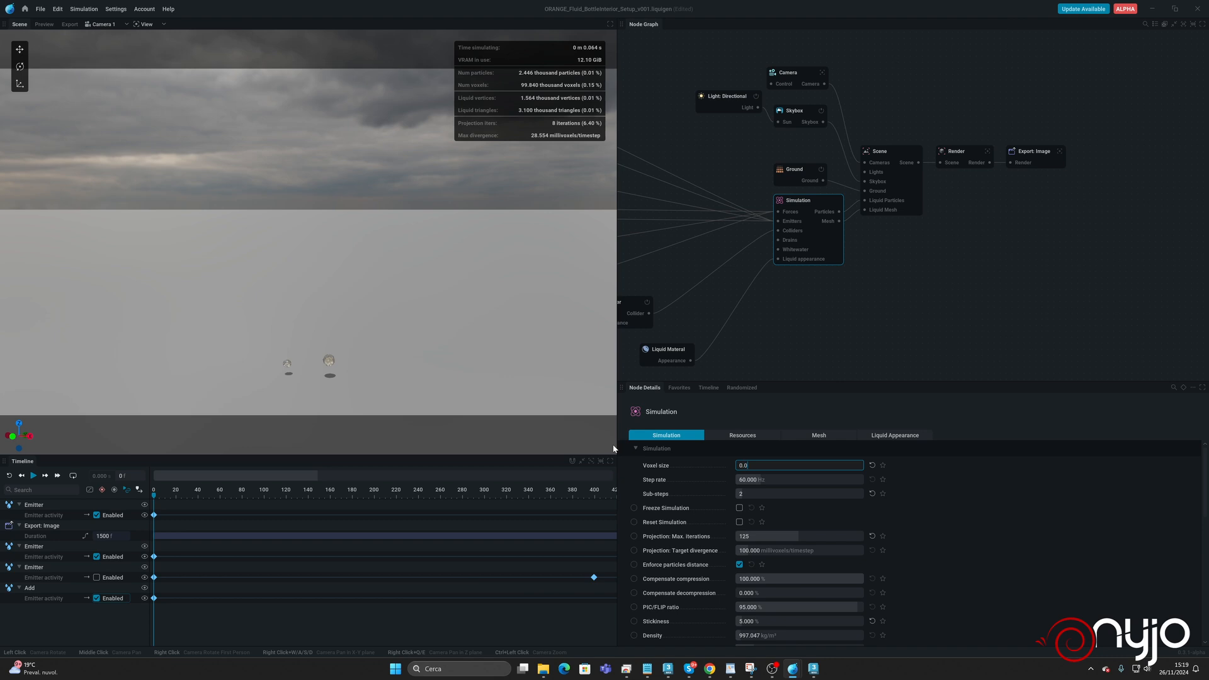
pyautogui.write('90')
pyautogui.press('Return')
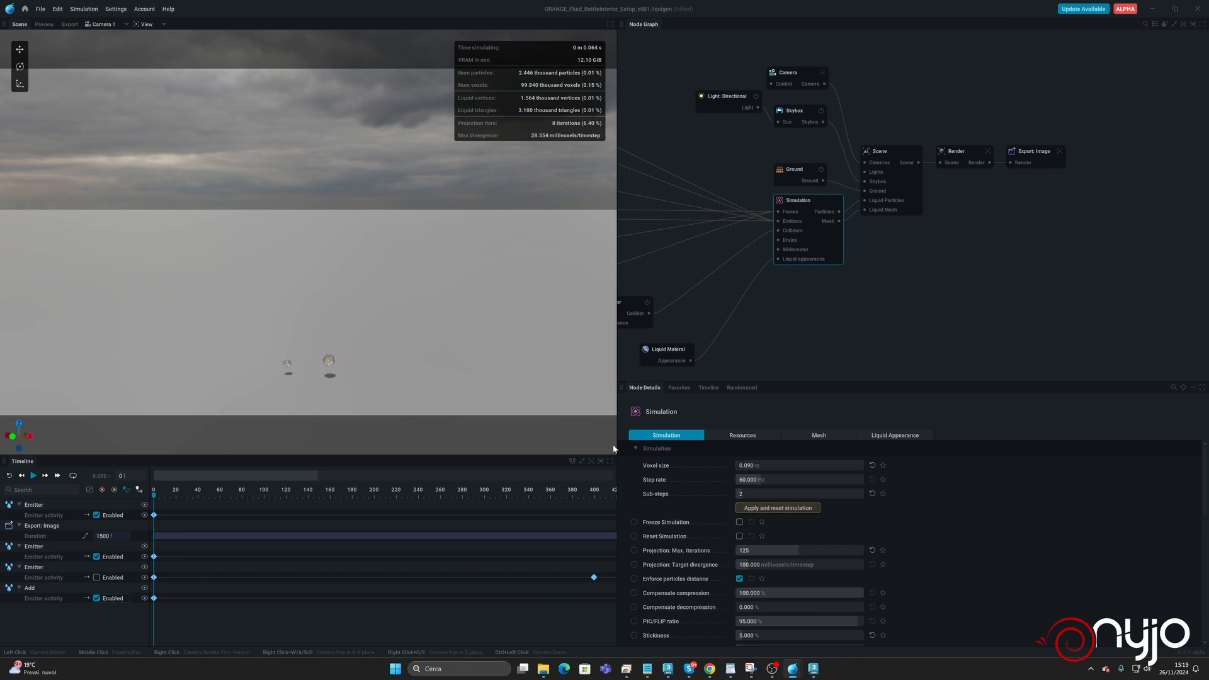
pyautogui.click(757, 508)
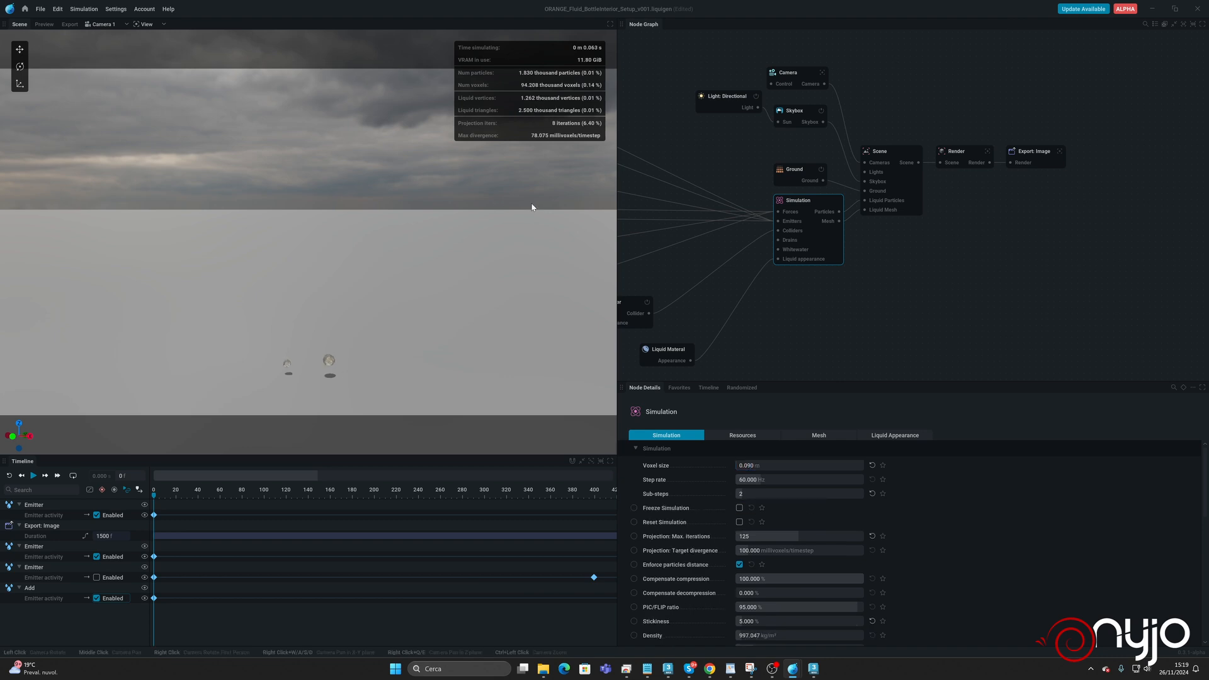
# Move the final activity keyframe of the Add emitter in the Fluid boost emission group earlier, to about frame 967.
pyautogui.moveTo(779, 326); pyautogui.dragTo(945, 314, button='middle')
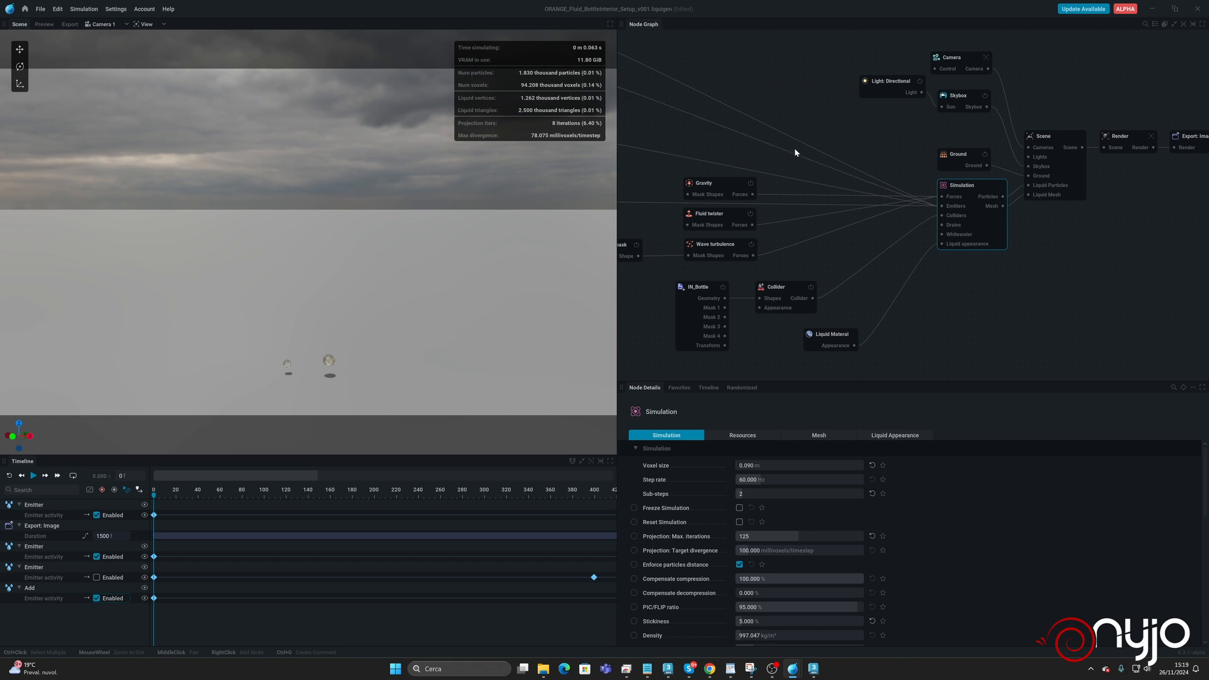
pyautogui.moveTo(795, 148); pyautogui.dragTo(836, 195, button='middle')
pyautogui.click(774, 239)
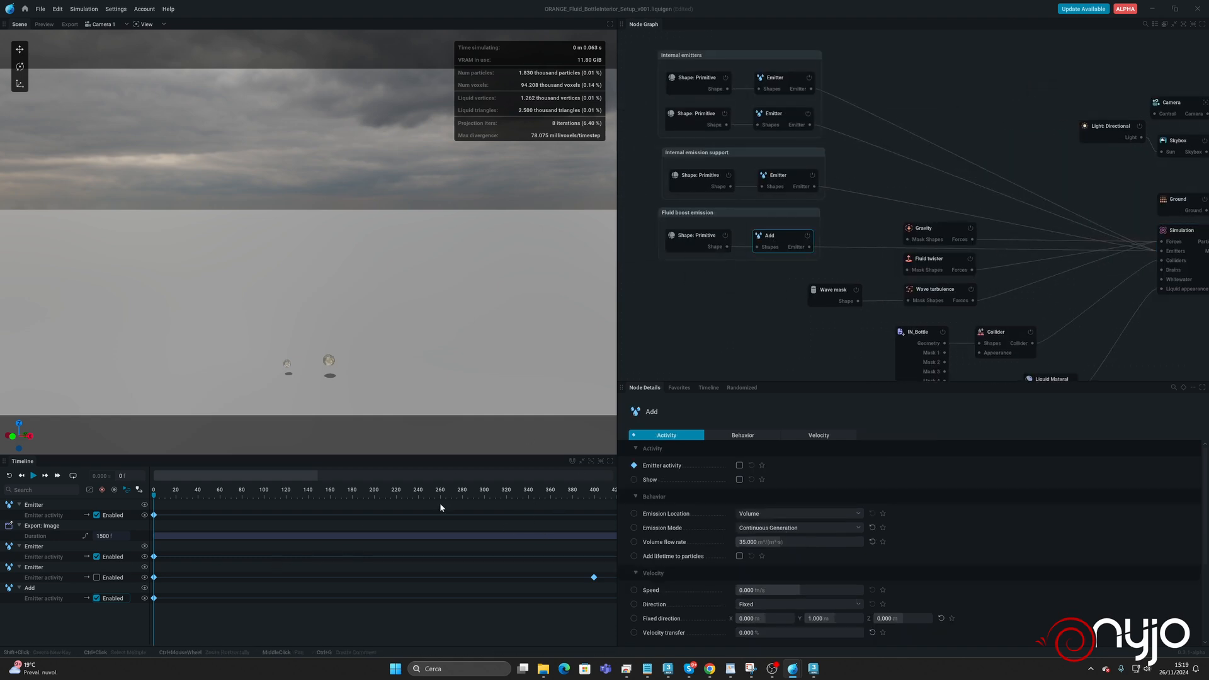
pyautogui.moveTo(400, 569); pyautogui.dragTo(224, 551, button='middle')
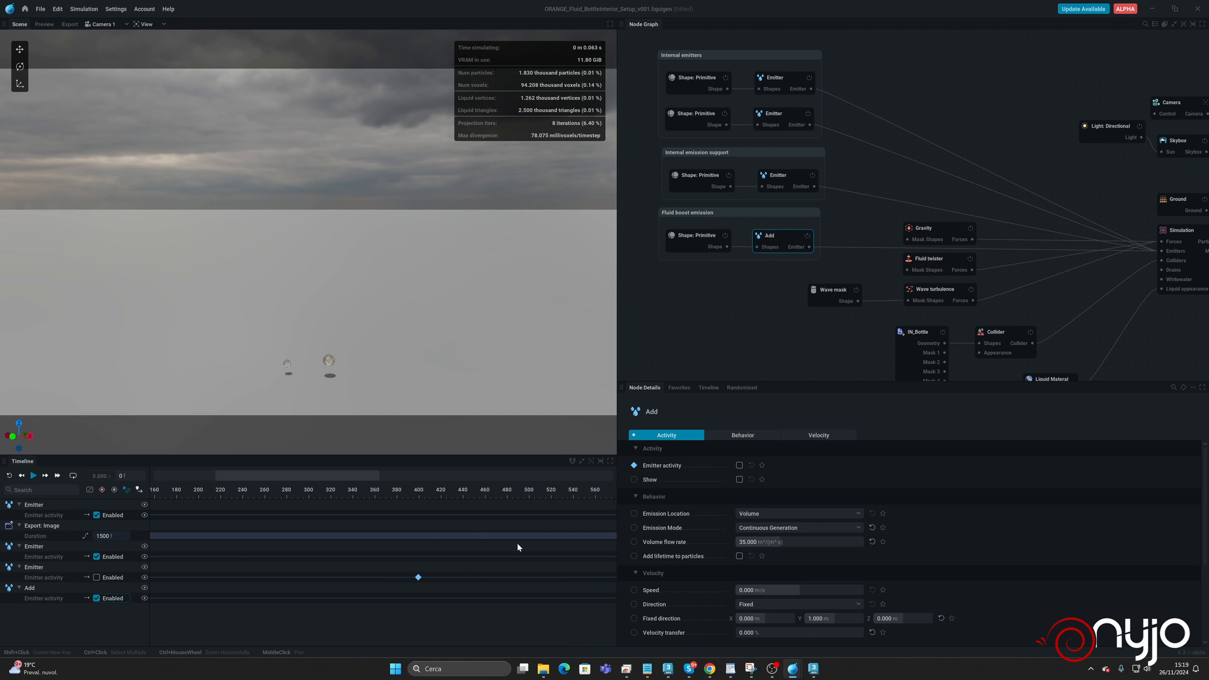
pyautogui.moveTo(517, 544); pyautogui.dragTo(174, 549, button='middle')
pyautogui.moveTo(415, 599)
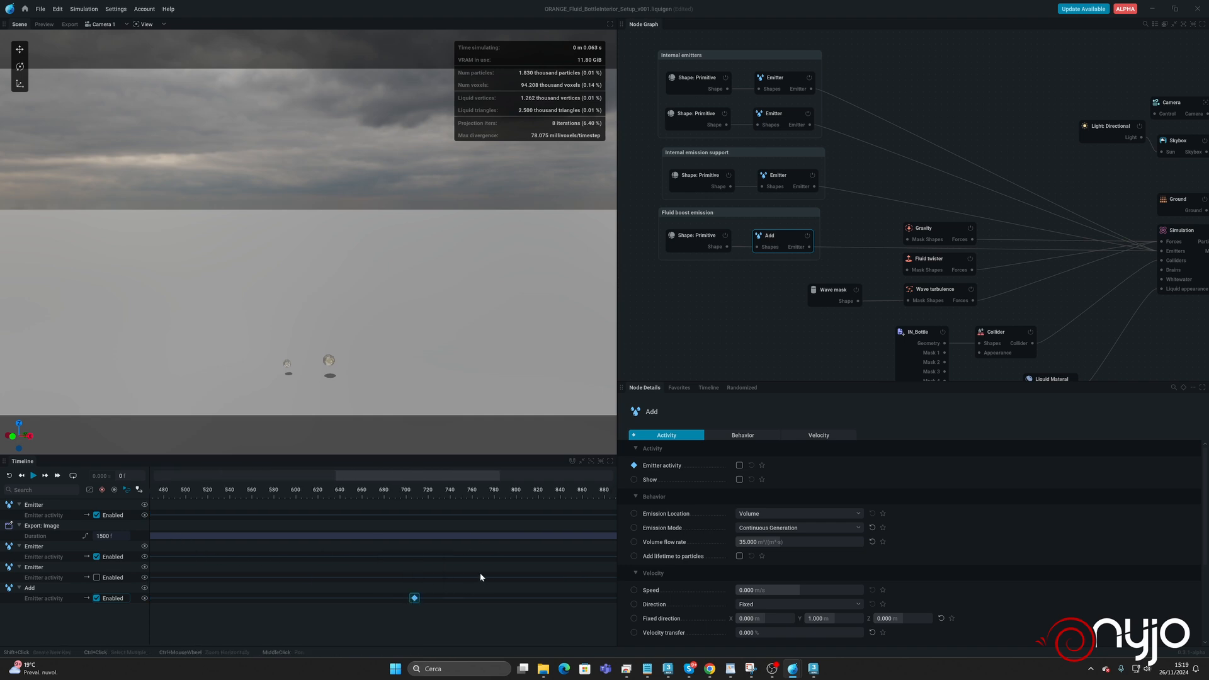
pyautogui.moveTo(537, 569); pyautogui.dragTo(321, 564, button='middle')
pyautogui.moveTo(396, 595); pyautogui.dragTo(285, 582, button='middle')
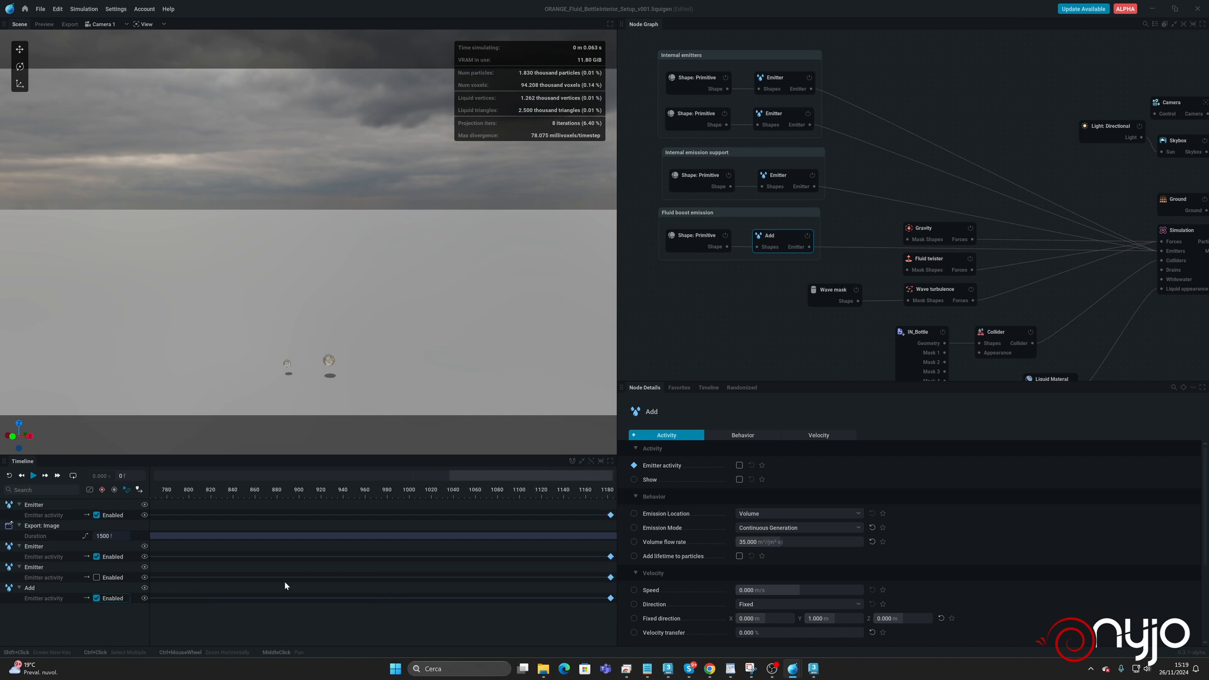
pyautogui.moveTo(459, 582); pyautogui.dragTo(349, 577, button='middle')
pyautogui.moveTo(501, 599); pyautogui.dragTo(264, 598)
pyautogui.moveTo(292, 565); pyautogui.dragTo(423, 566, button='middle')
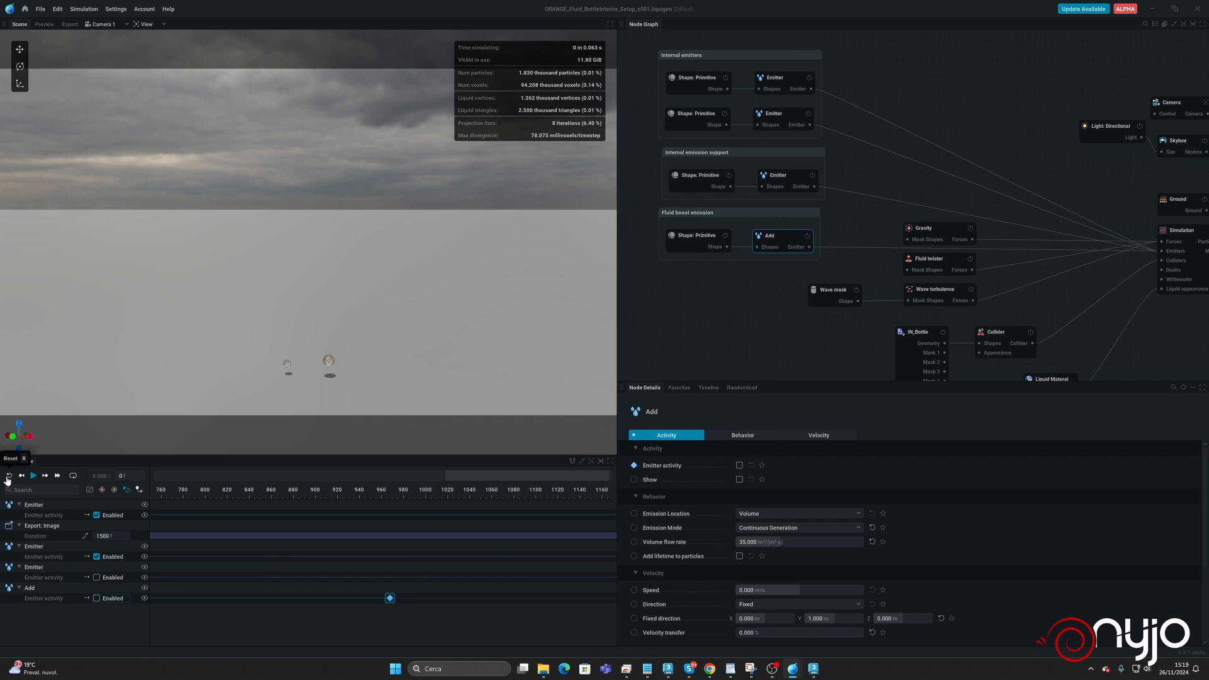
# Save the project and re-export the 1500-frame sequence from the Export: Image node, overwriting the existing files.
pyautogui.moveTo(1049, 196); pyautogui.dragTo(579, 200, button='middle')
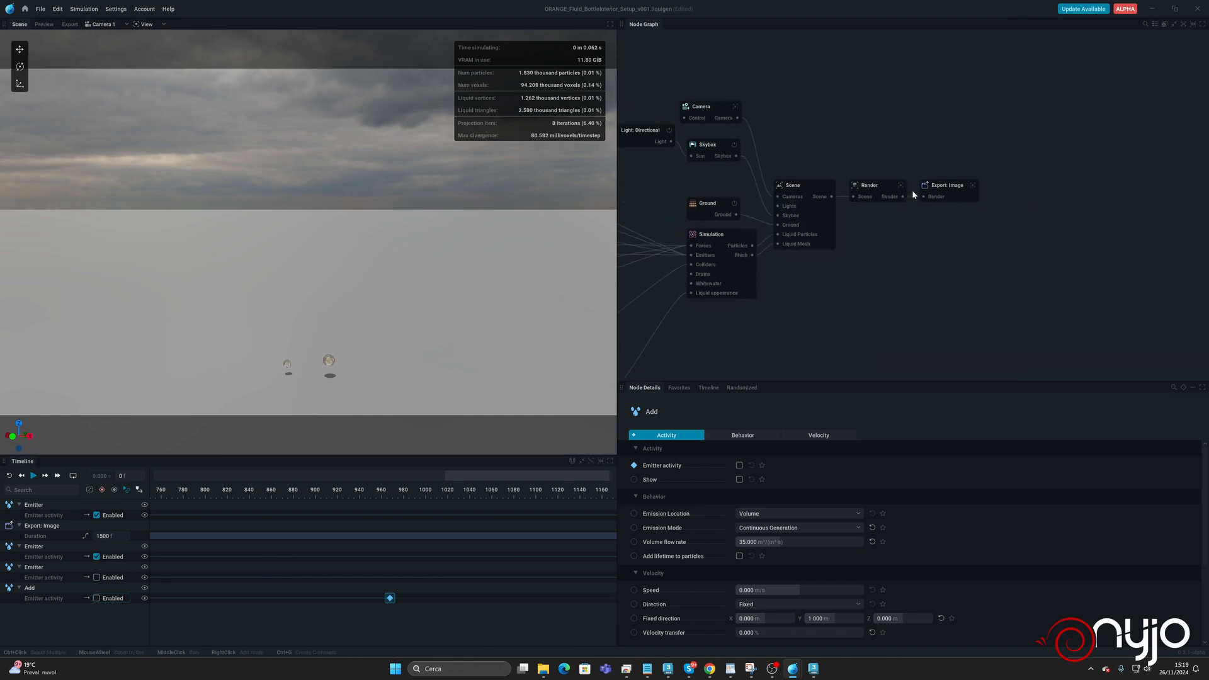
pyautogui.click(938, 186)
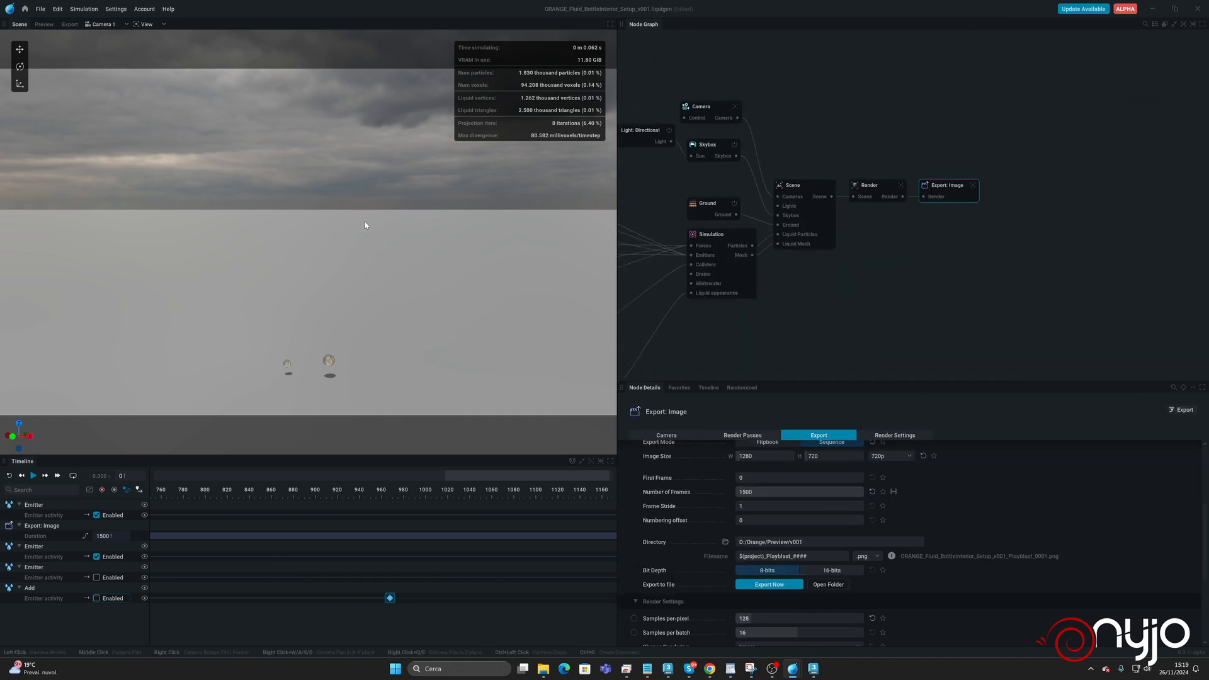
pyautogui.hotkey('ctrl', 's')
pyautogui.click(753, 586)
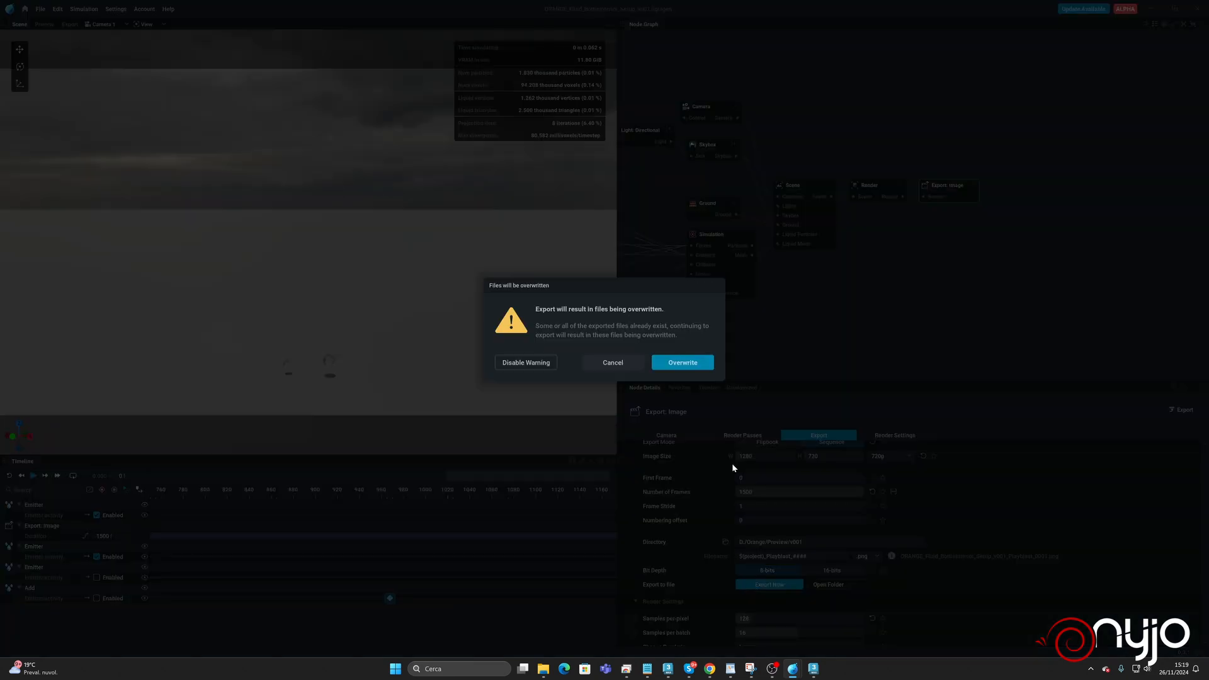
pyautogui.click(680, 371)
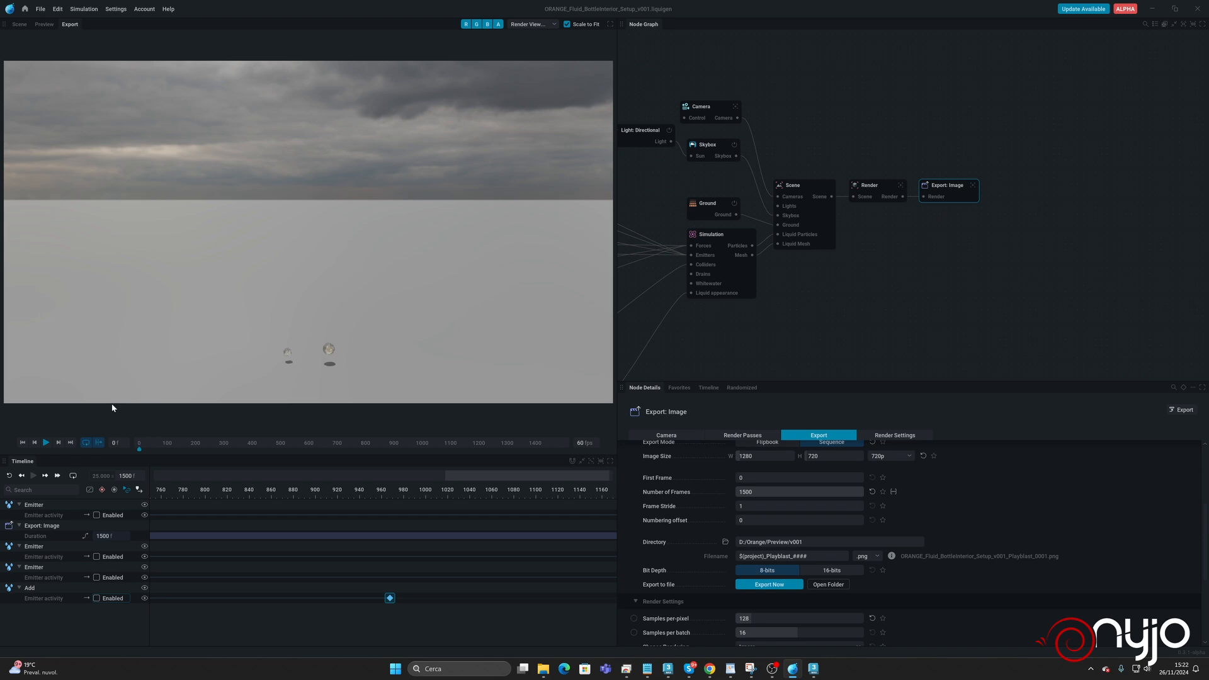
# Play back the exported sequence to review the bottle filling.
pyautogui.click(44, 442)
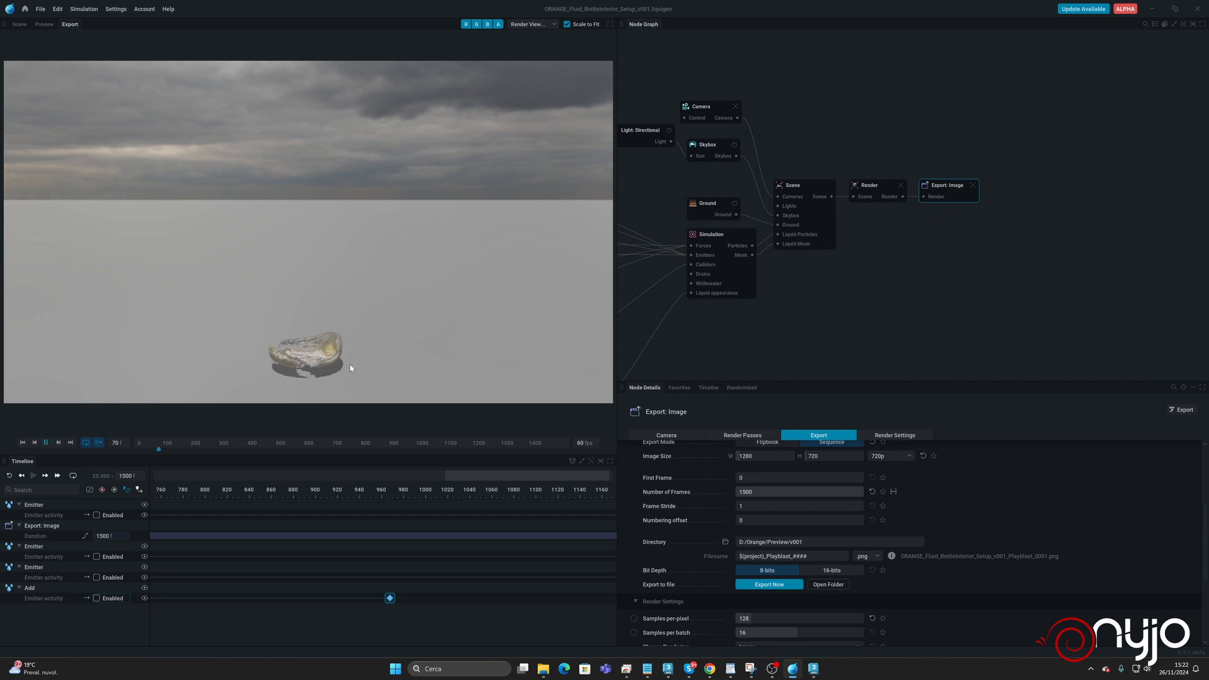